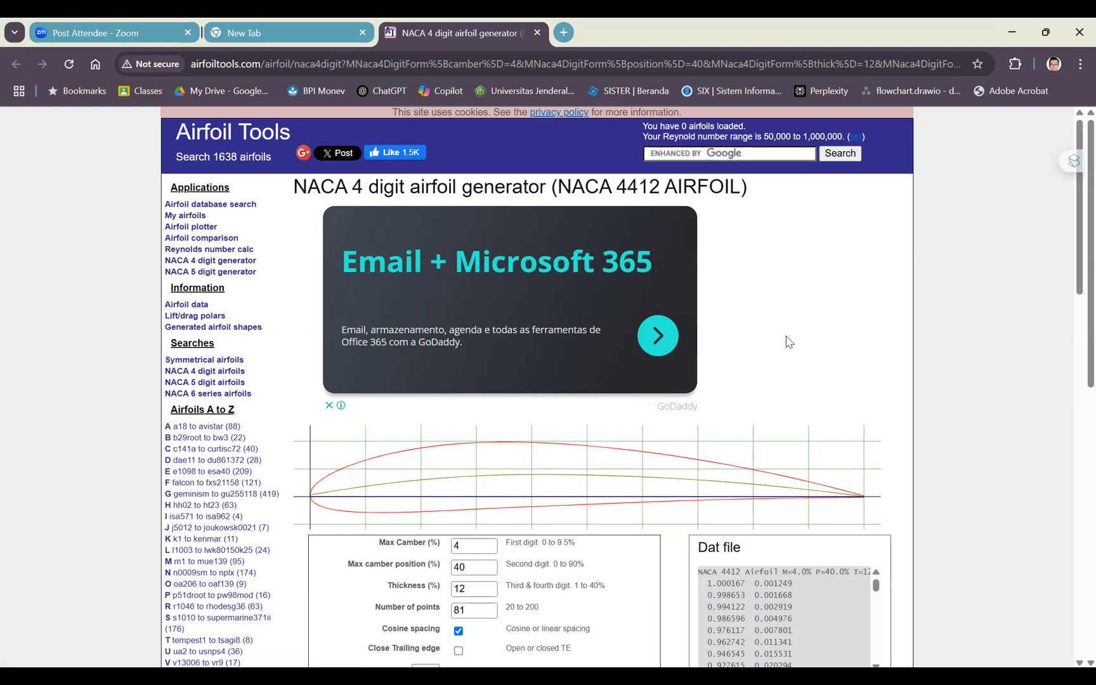
- Examine the NACA 4 digit generator's max camber and other input parameters alongside the 4412 airfoil designation
scroll(789, 347, down, 2)
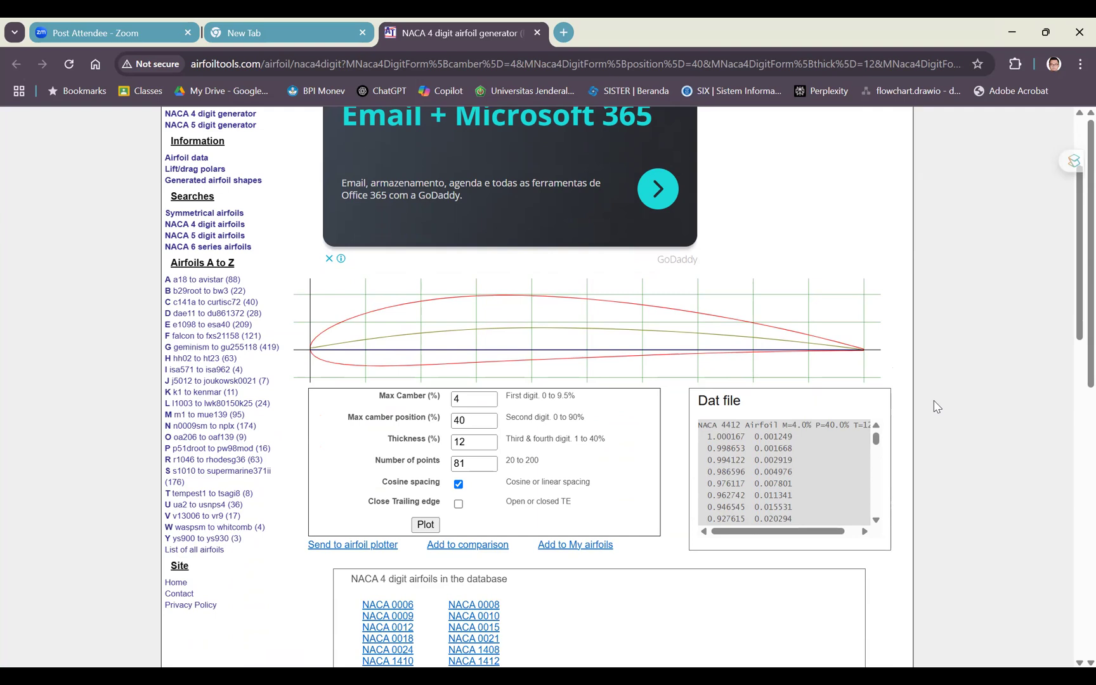
click(473, 401)
click(477, 416)
drag(379, 395, 447, 399)
scroll(634, 351, up, 3)
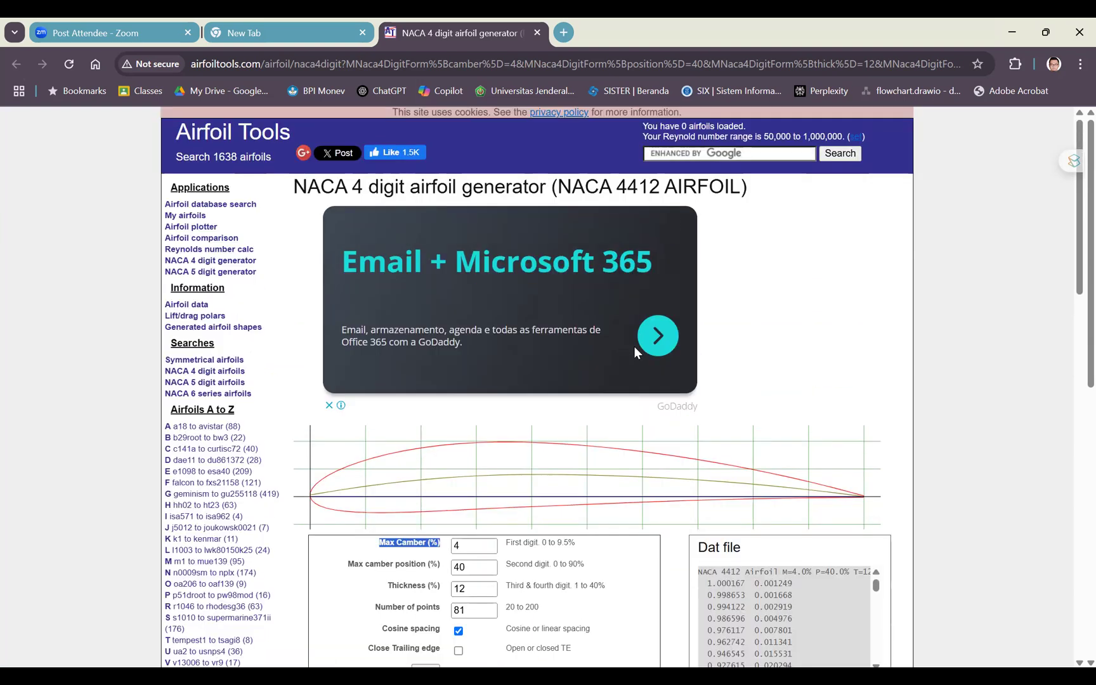
double_click(627, 185)
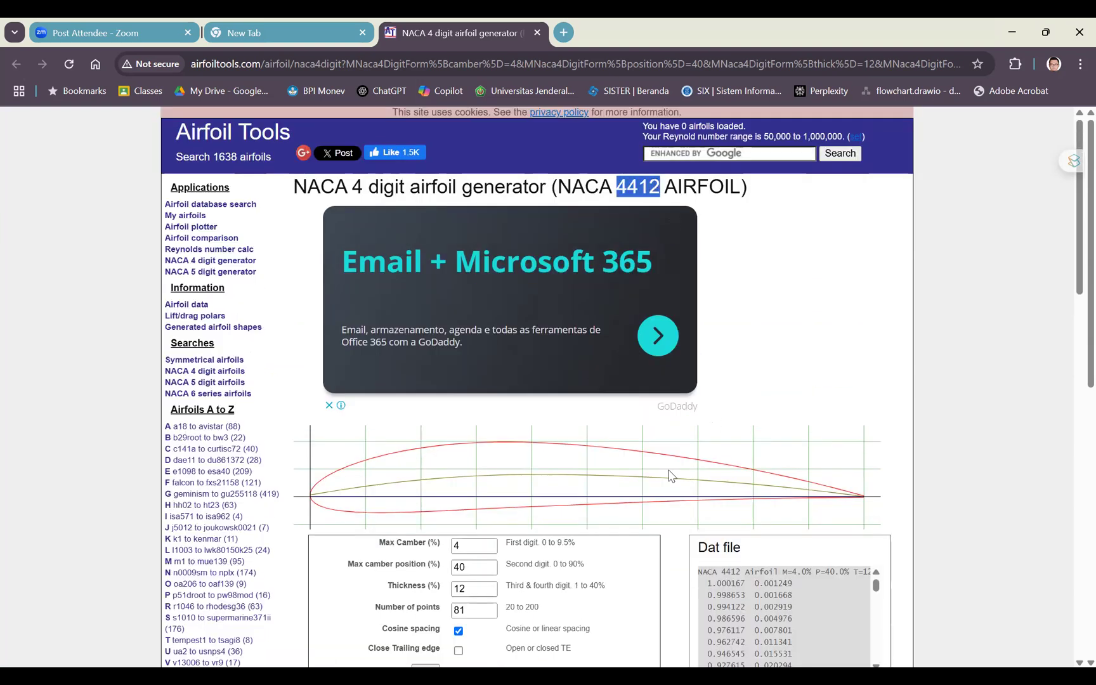
scroll(472, 584, down, 3)
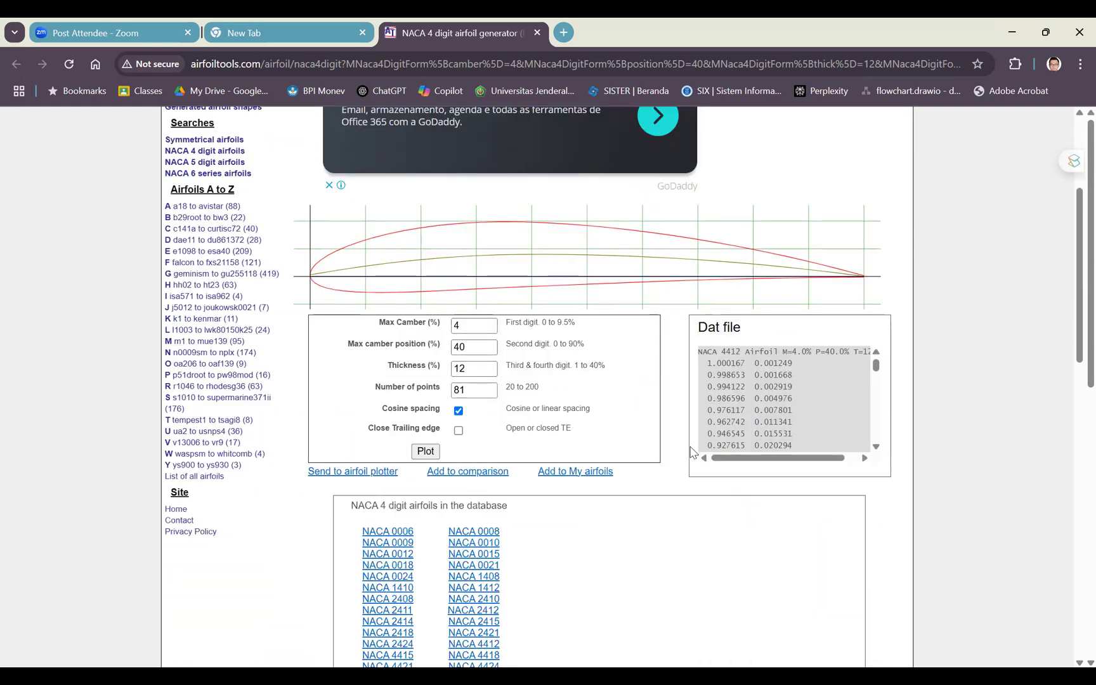
key(alt+Tab)
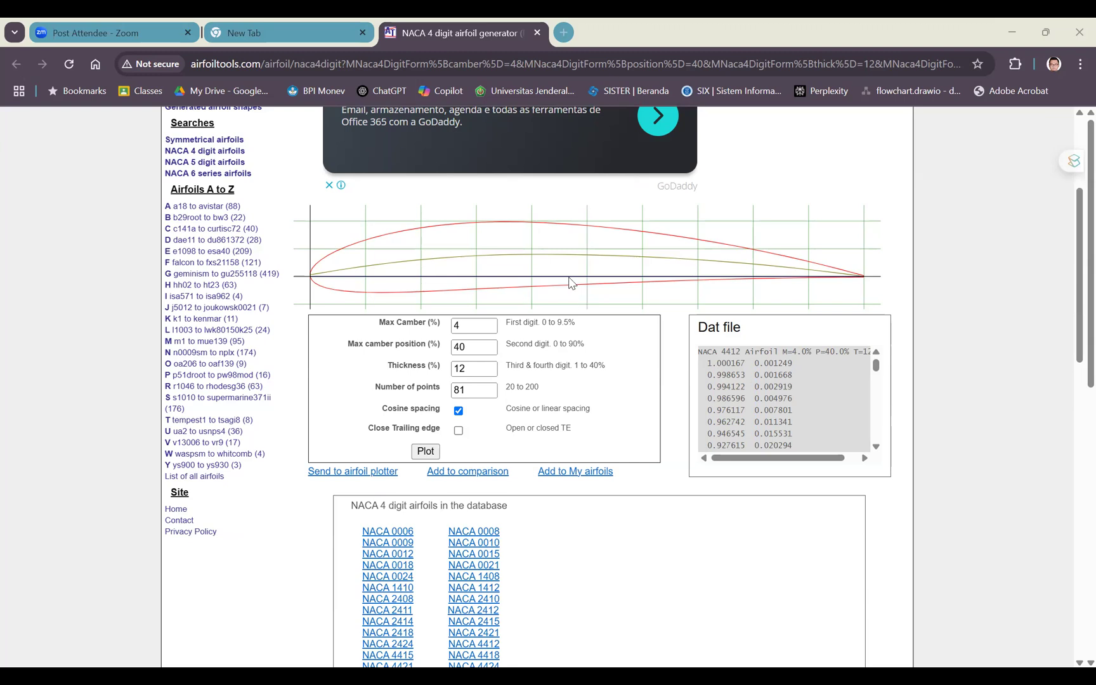
- Set the airfoil's max camber to 3%
scroll(571, 282, up, 3)
click(464, 470)
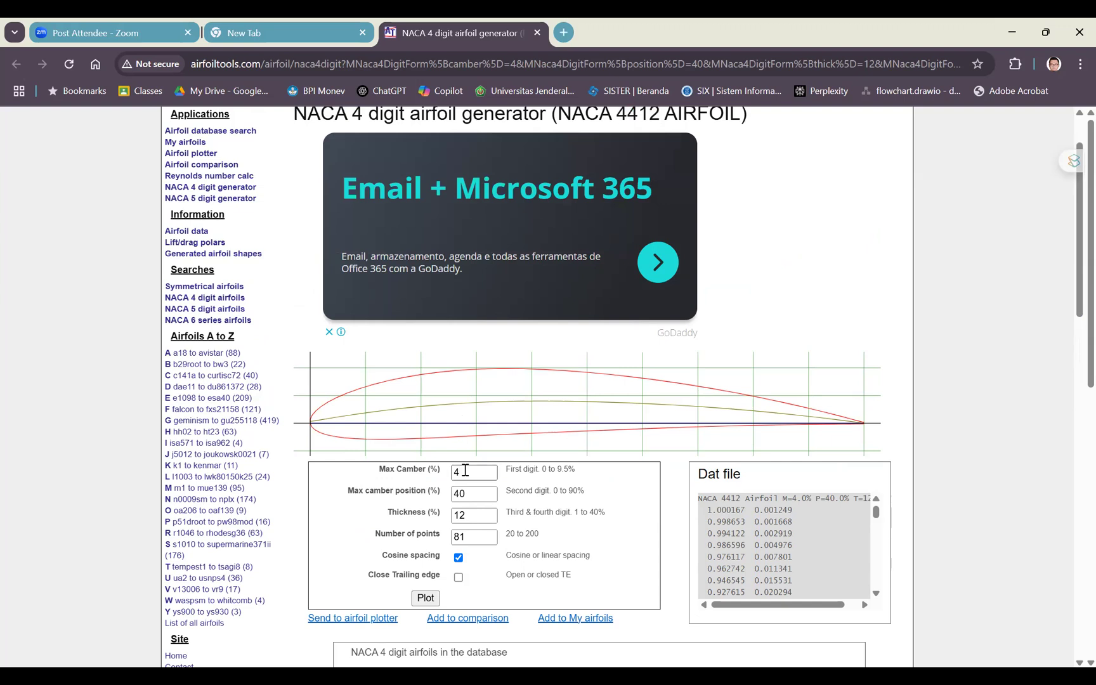
key(BackSpace)
text(3)
scroll(745, 365, up, 2)
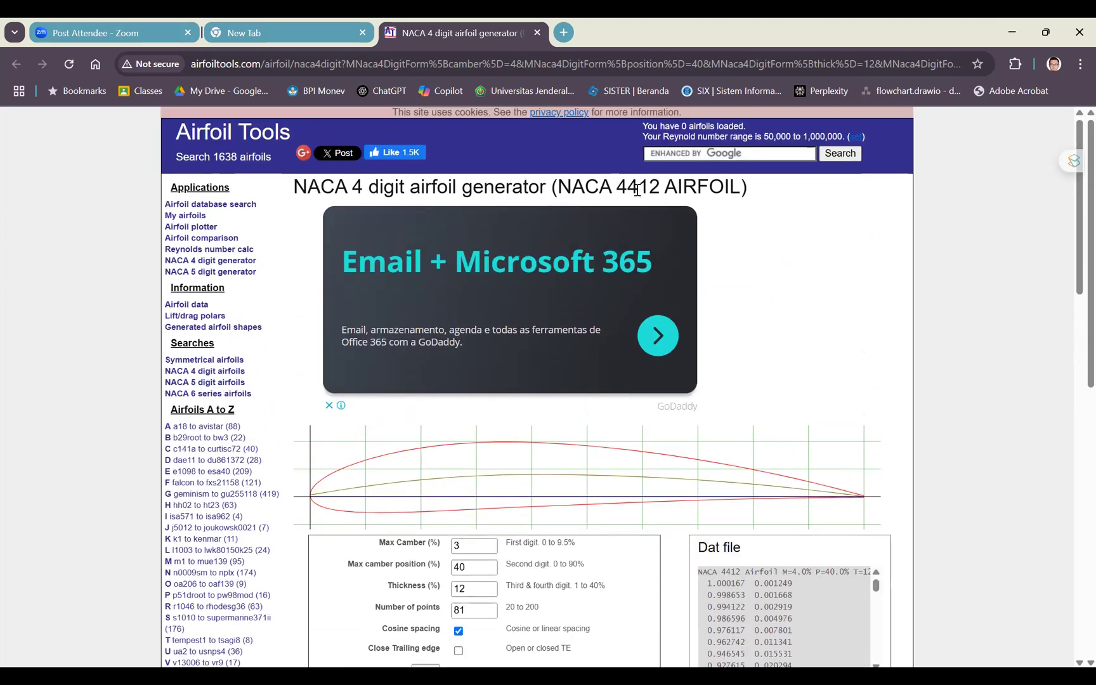
- Review the max camber position and set the airfoil's thickness to 14%
scroll(628, 197, down, 4)
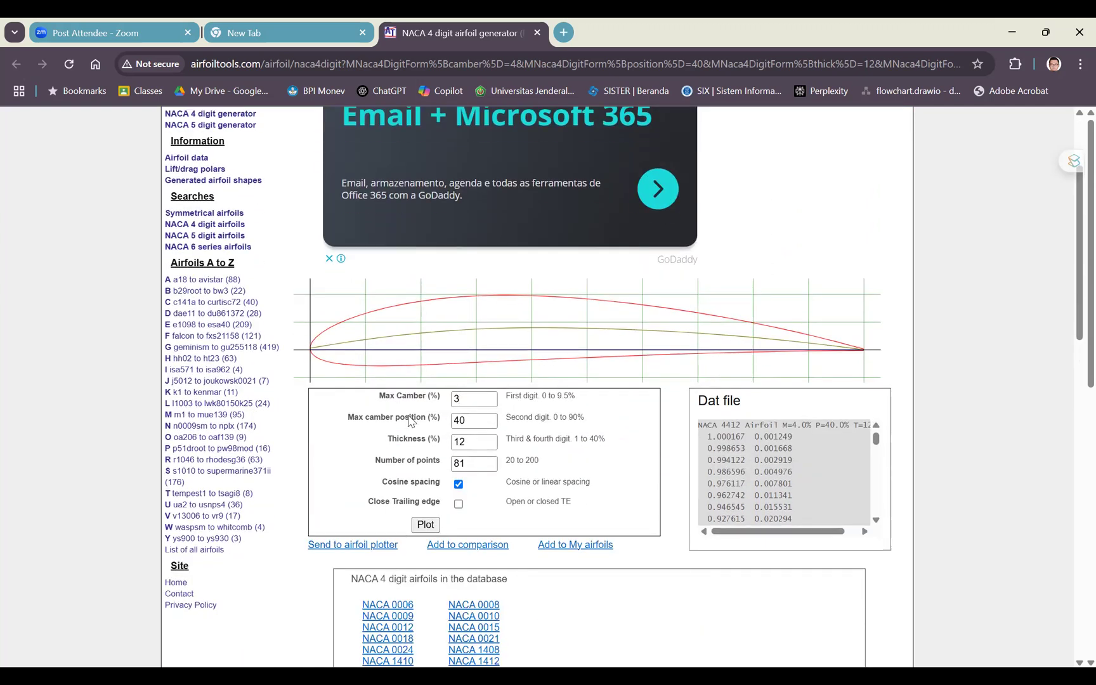
double_click(459, 421)
click(473, 421)
double_click(473, 421)
click(475, 424)
double_click(479, 439)
click(473, 442)
key(BackSpace)
text(4)
- Set the number of points to 80 and plot the airfoil with cosine spacing and an open trailing edge
scroll(563, 413, down, 1)
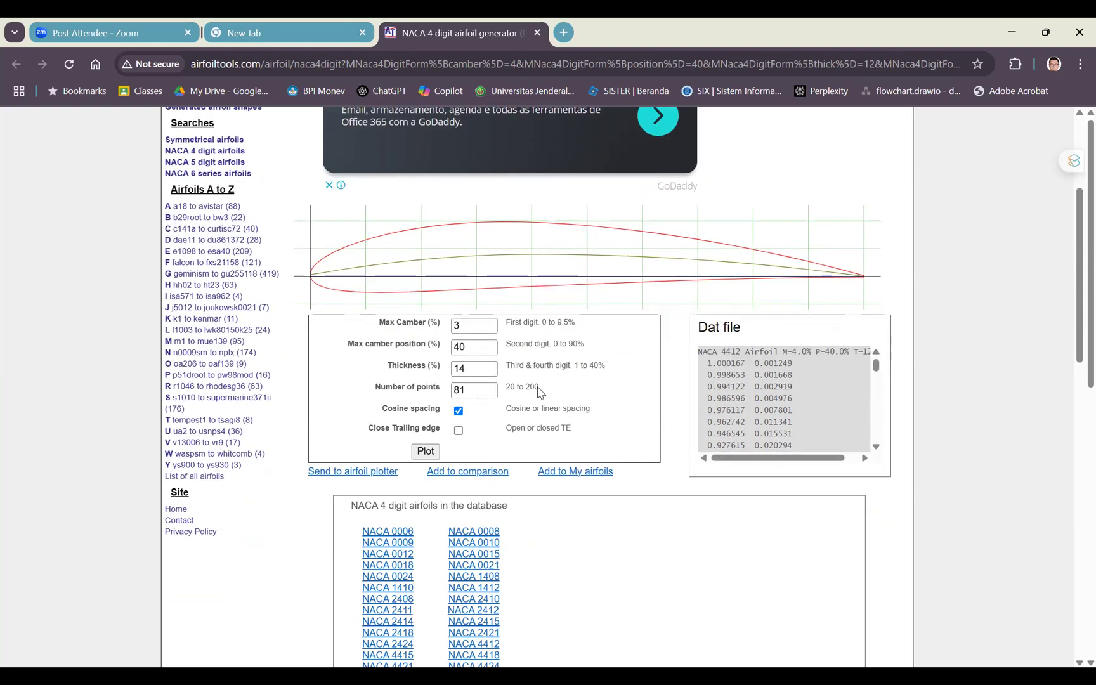
click(470, 393)
drag(478, 392, 436, 389)
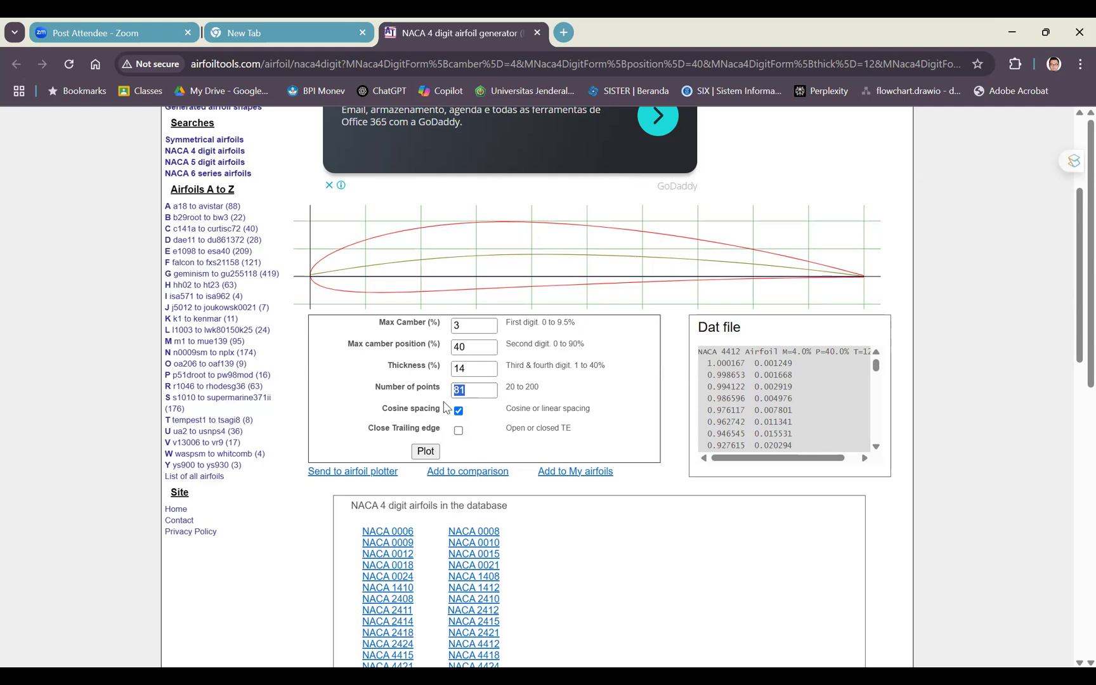
text(80)
scroll(481, 425, down, 1)
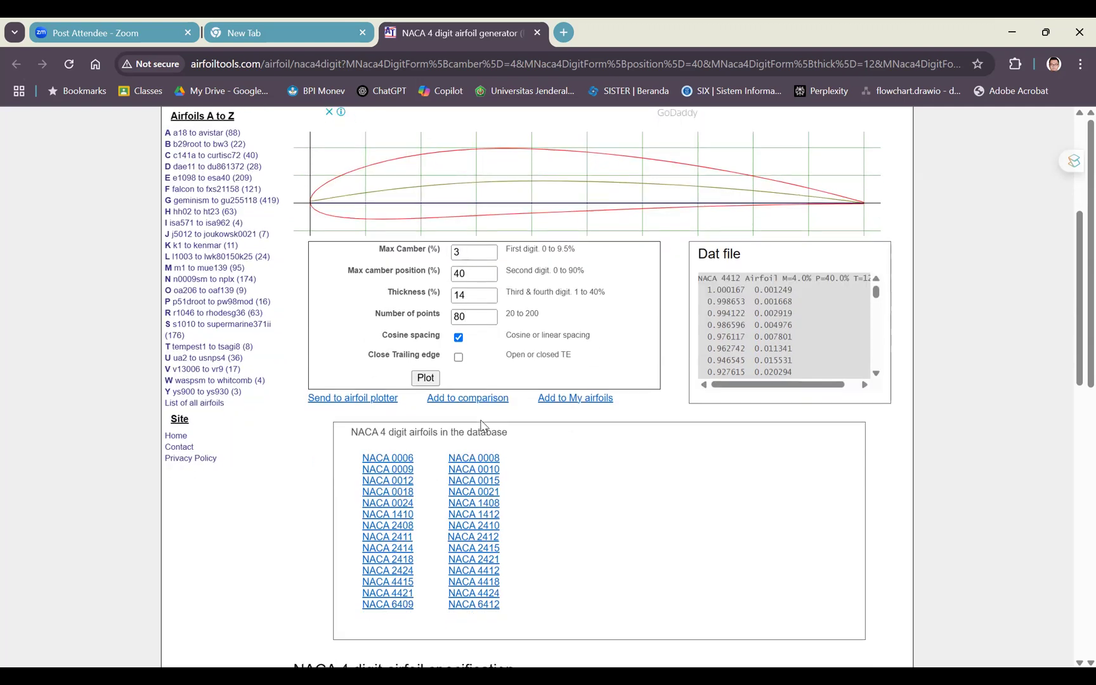
scroll(479, 426, up, 1)
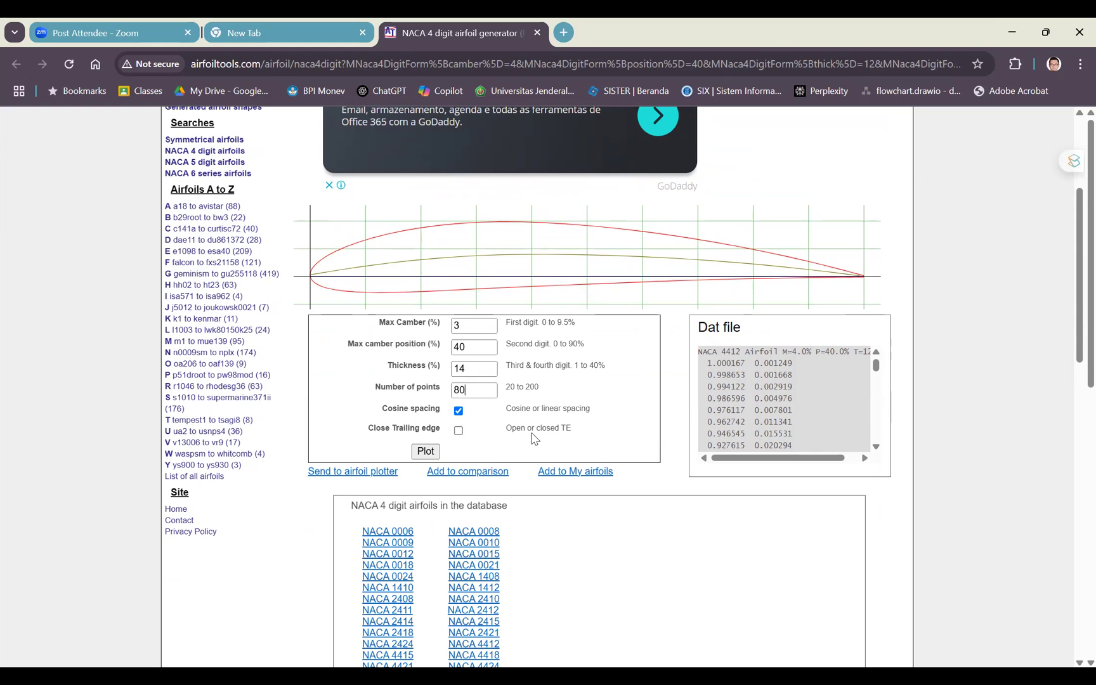
scroll(473, 434, down, 1)
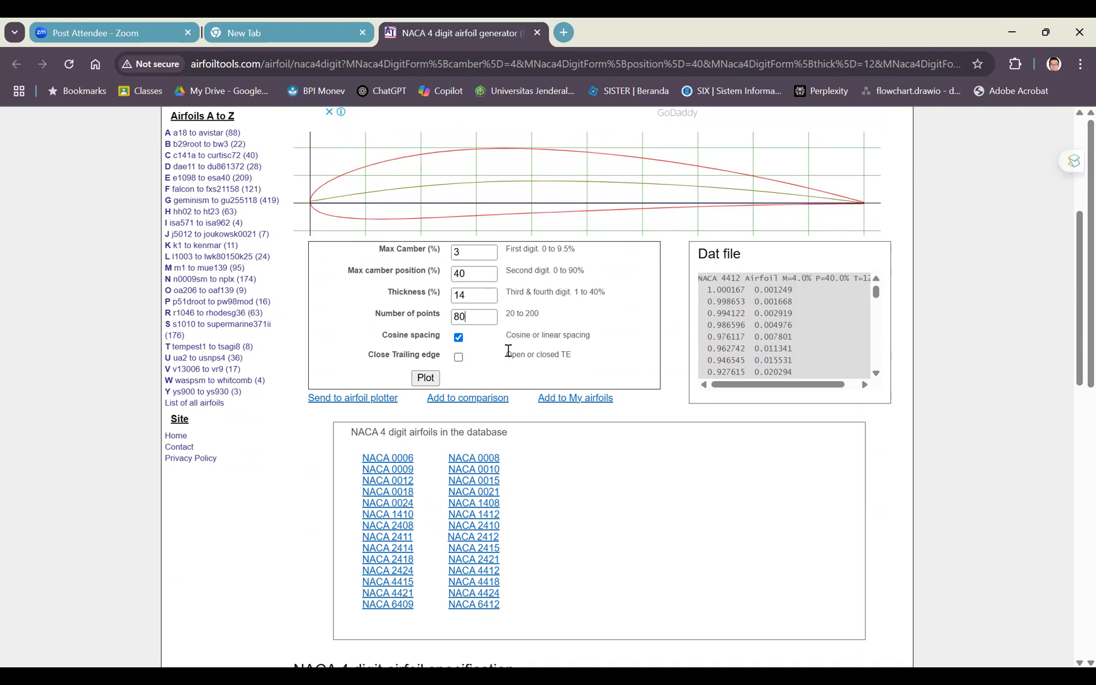
scroll(508, 351, up, 1)
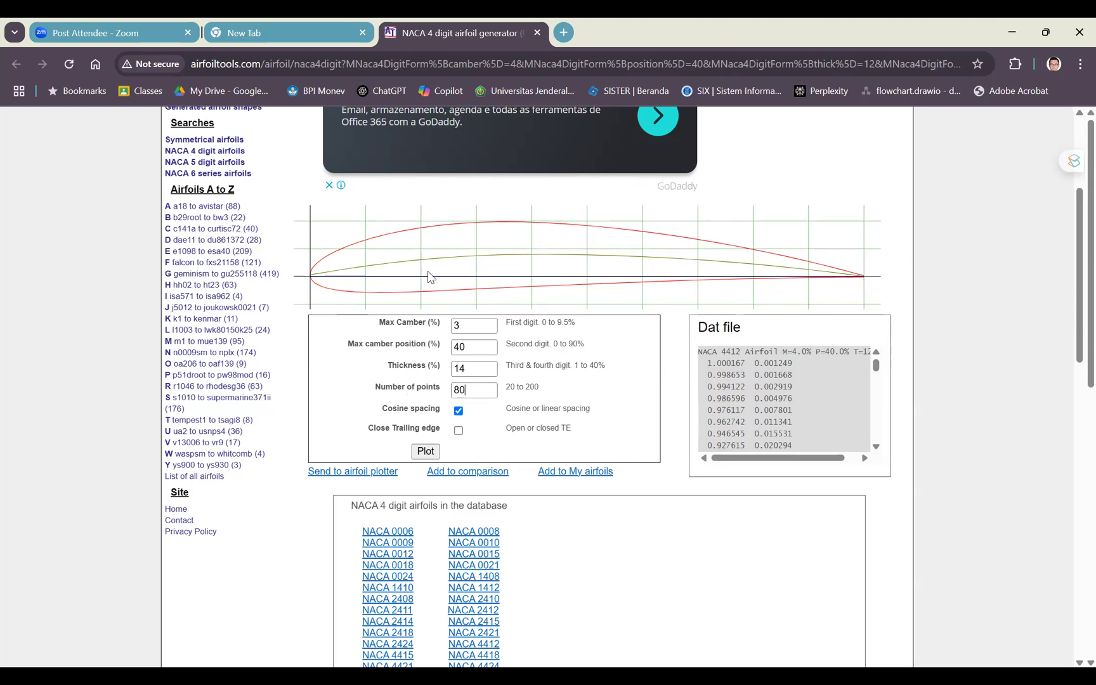
click(425, 452)
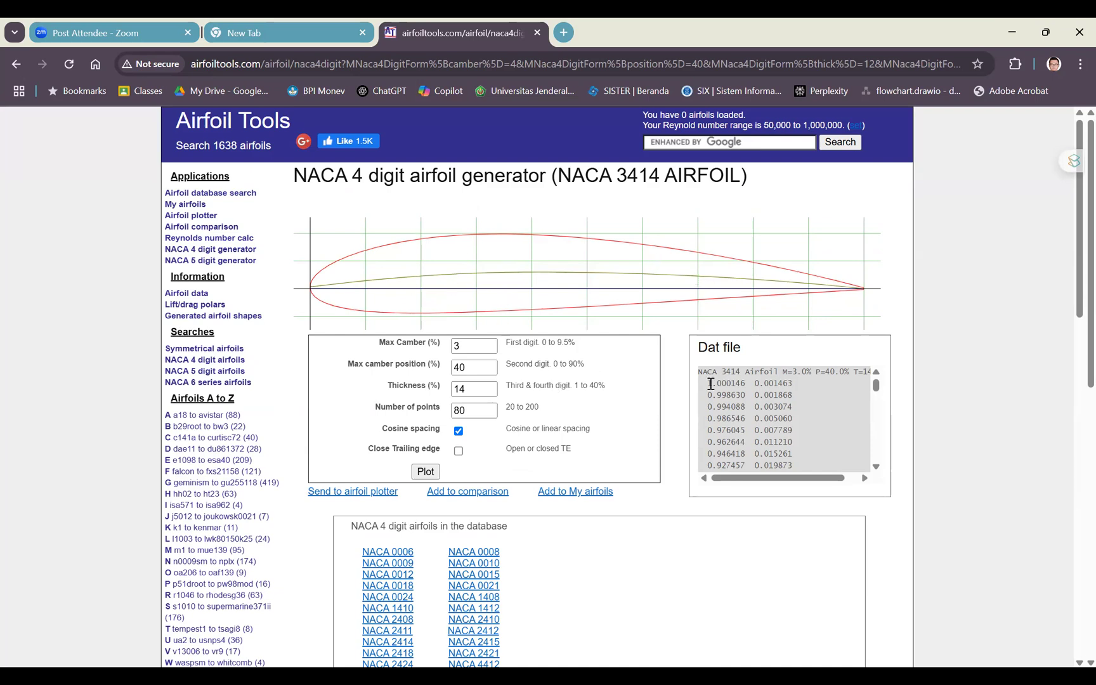
- Copy all coordinate rows below the header line of the Dat file and paste them at A1 of a blank Excel workbook
drag(703, 383, 808, 473)
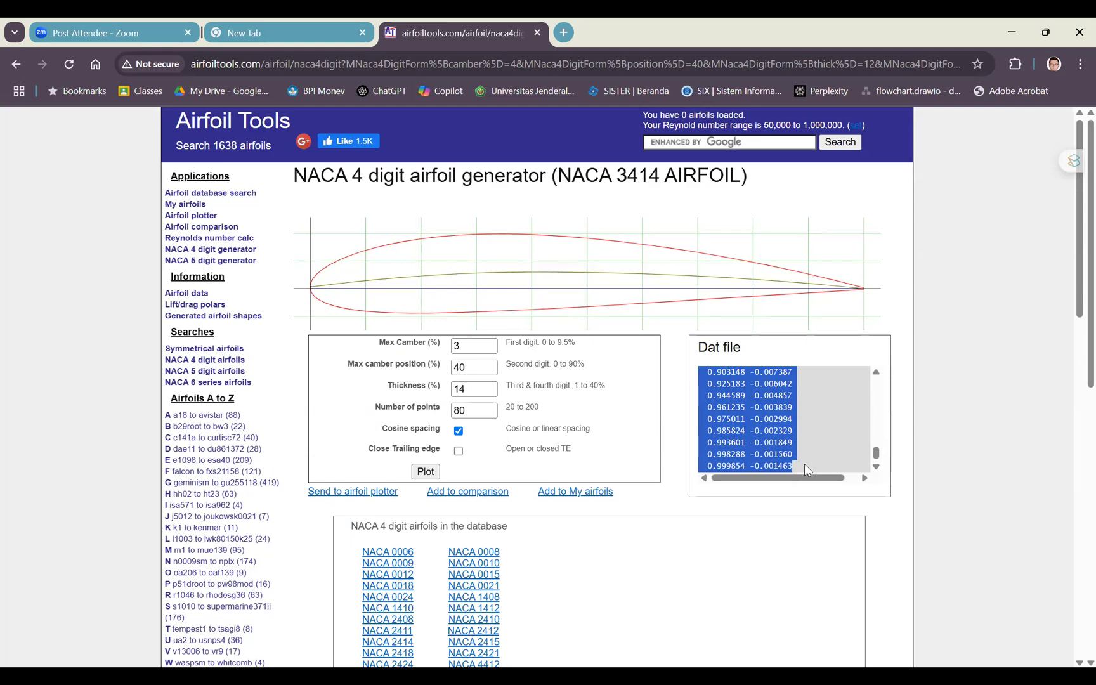
scroll(804, 462, up, 15)
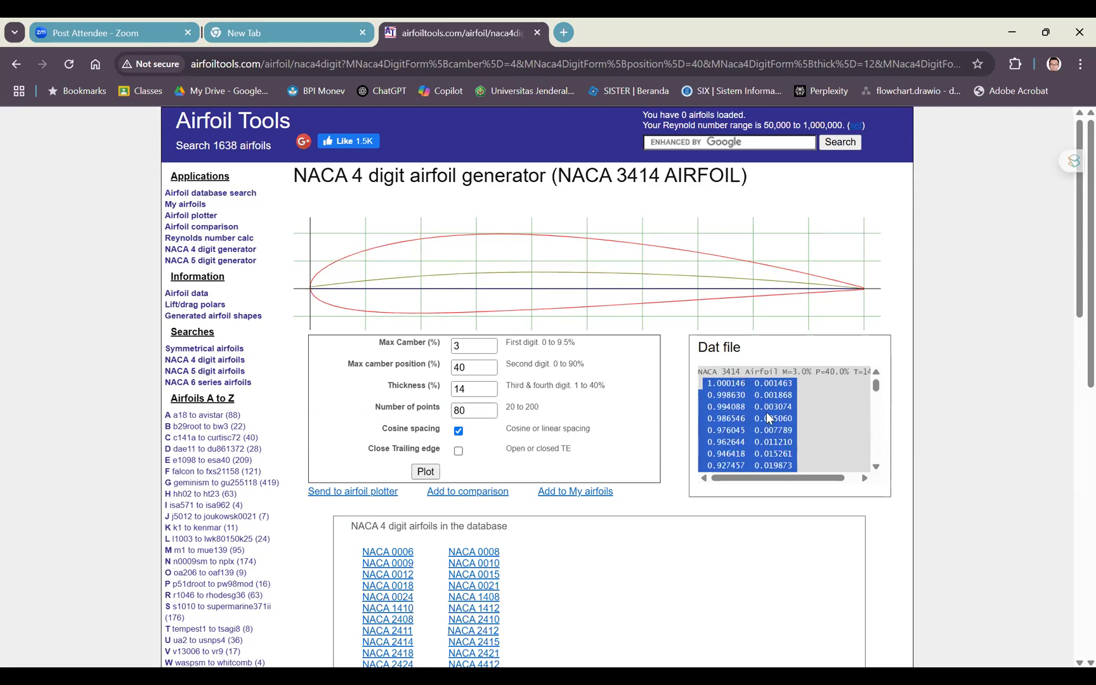
click(726, 383)
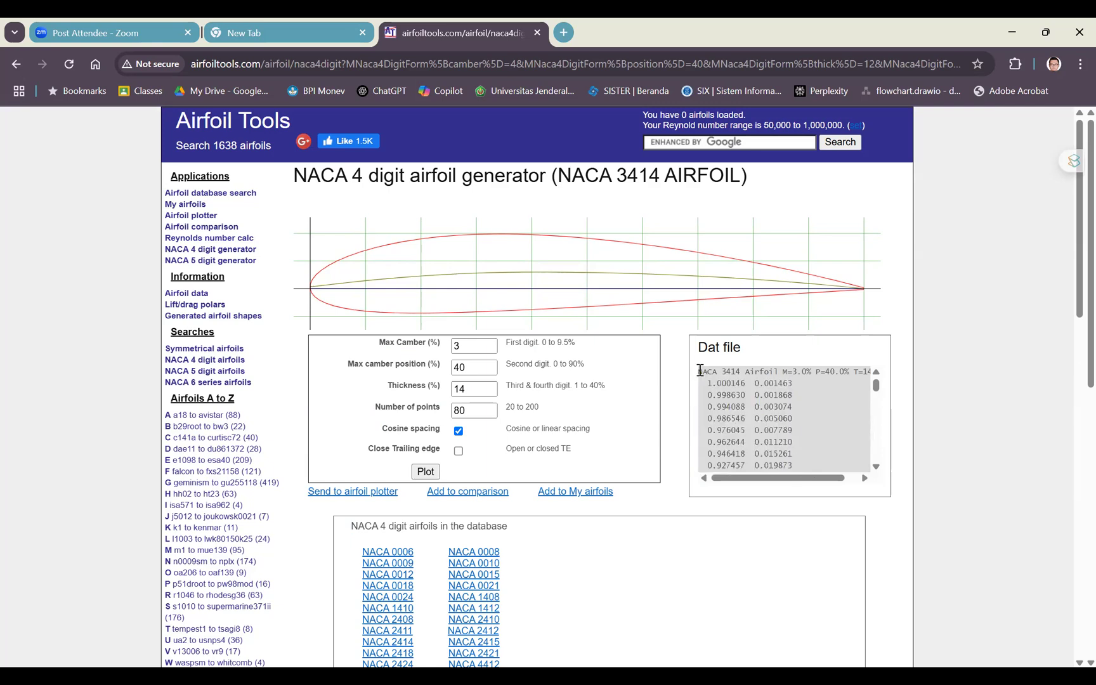
drag(704, 382, 798, 466)
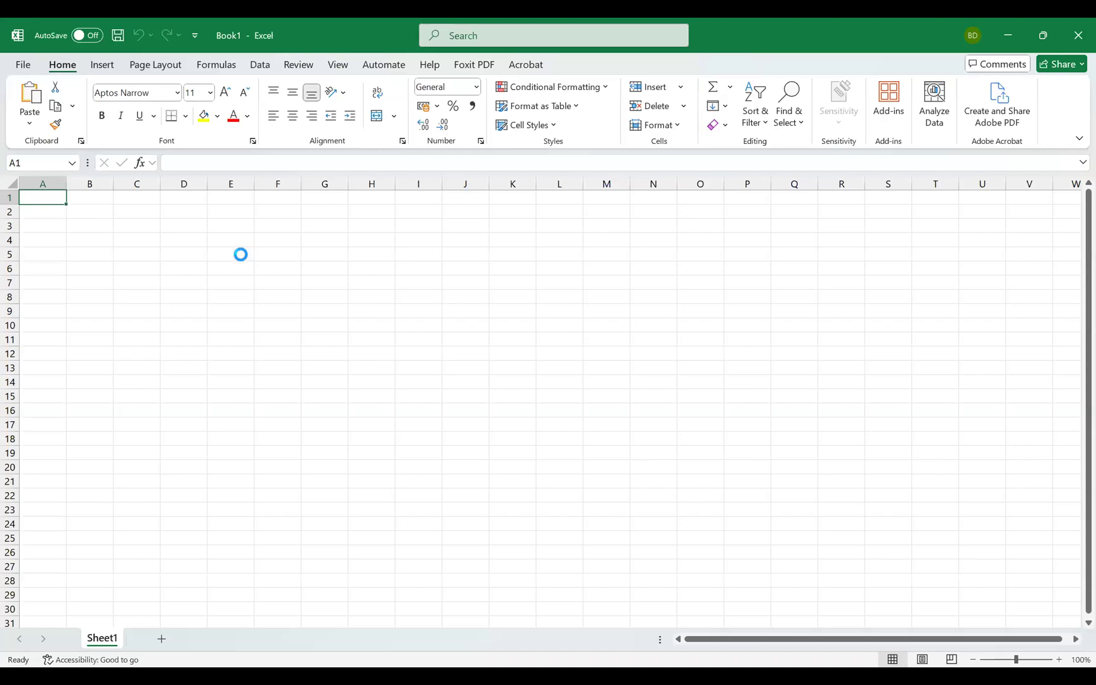
key(ctrl+v)
click(296, 309)
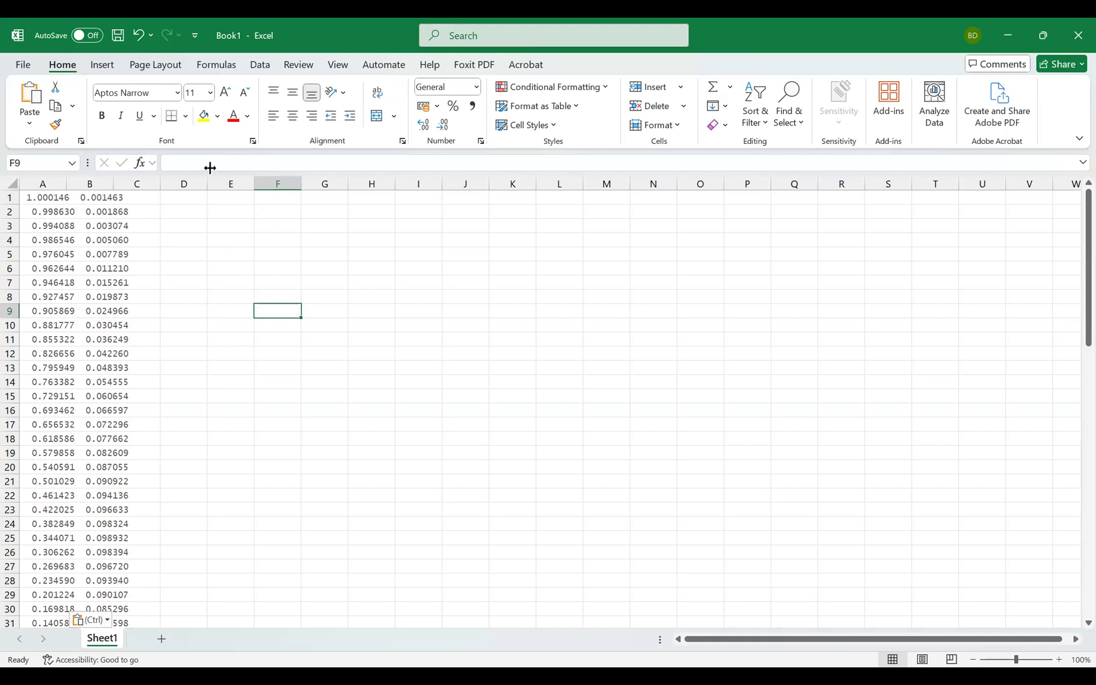
- Examine how the pasted coordinate pairs are stored in column A, checking the first rows and the adjacent column
click(65, 201)
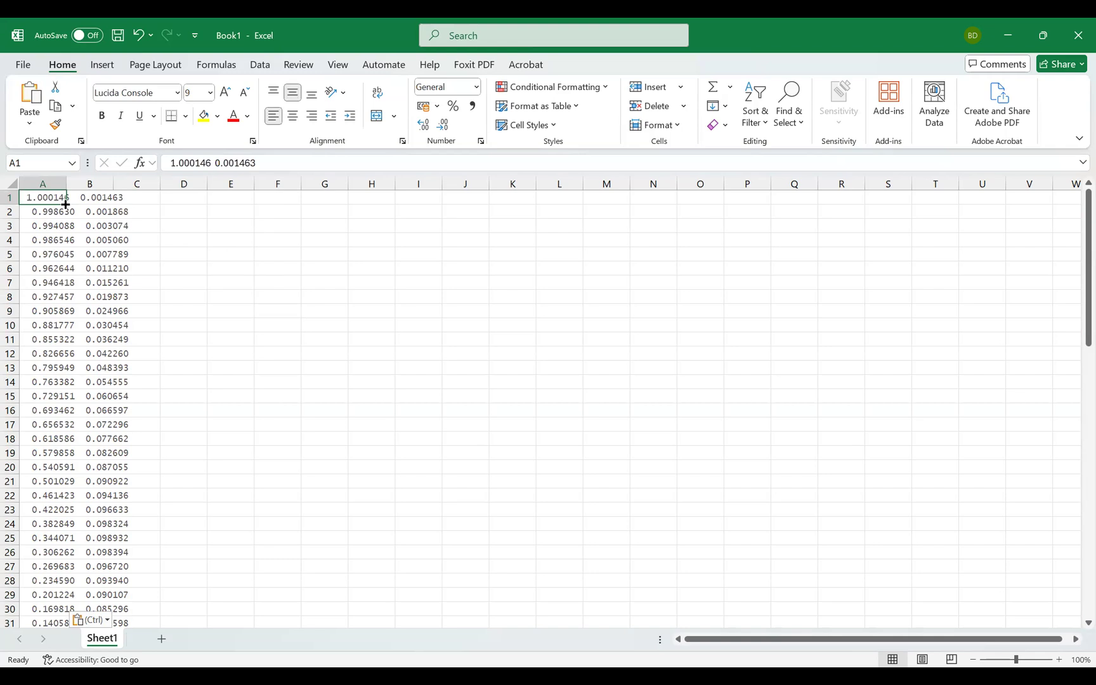
click(65, 206)
click(67, 203)
click(65, 202)
click(65, 205)
click(66, 202)
click(65, 205)
click(65, 202)
key(Down)
key(Down)
key(Down)
key(Down)
key(Down)
key(Down)
key(Down)
key(Down)
key(Down)
key(Down)
key(Down)
key(Down)
key(Down)
key(Down)
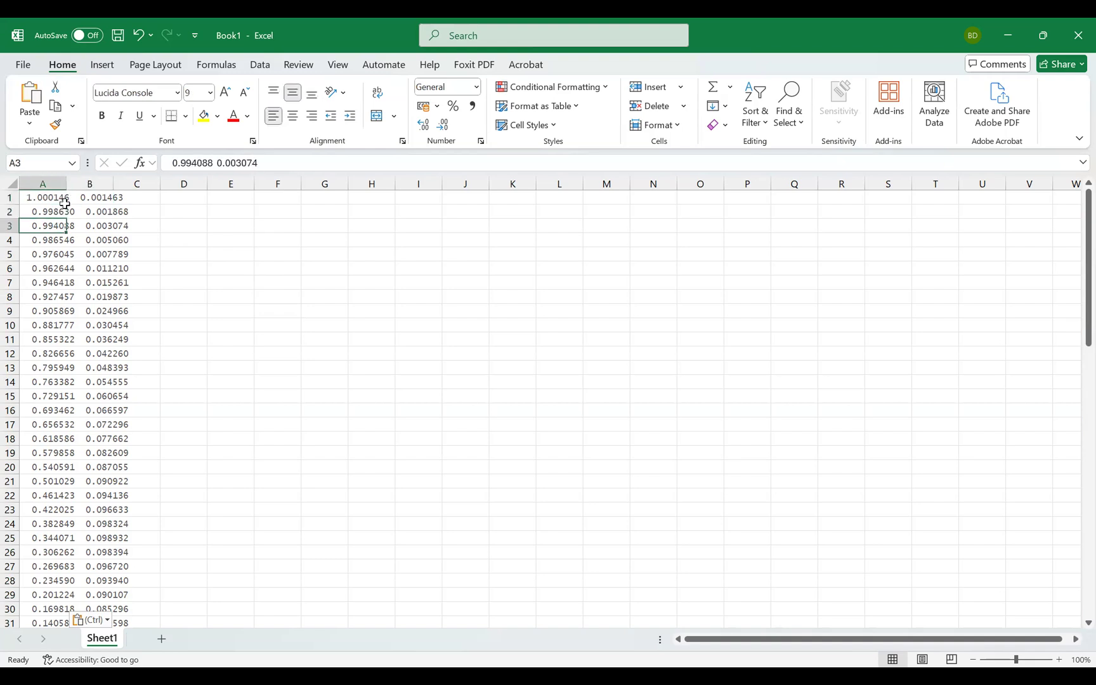
key(Up)
key(Up)
key(Up)
key(Up)
key(Up)
key(Up)
key(Up)
key(Up)
key(Up)
key(Up)
key(Up)
key(Up)
key(Up)
key(Up)
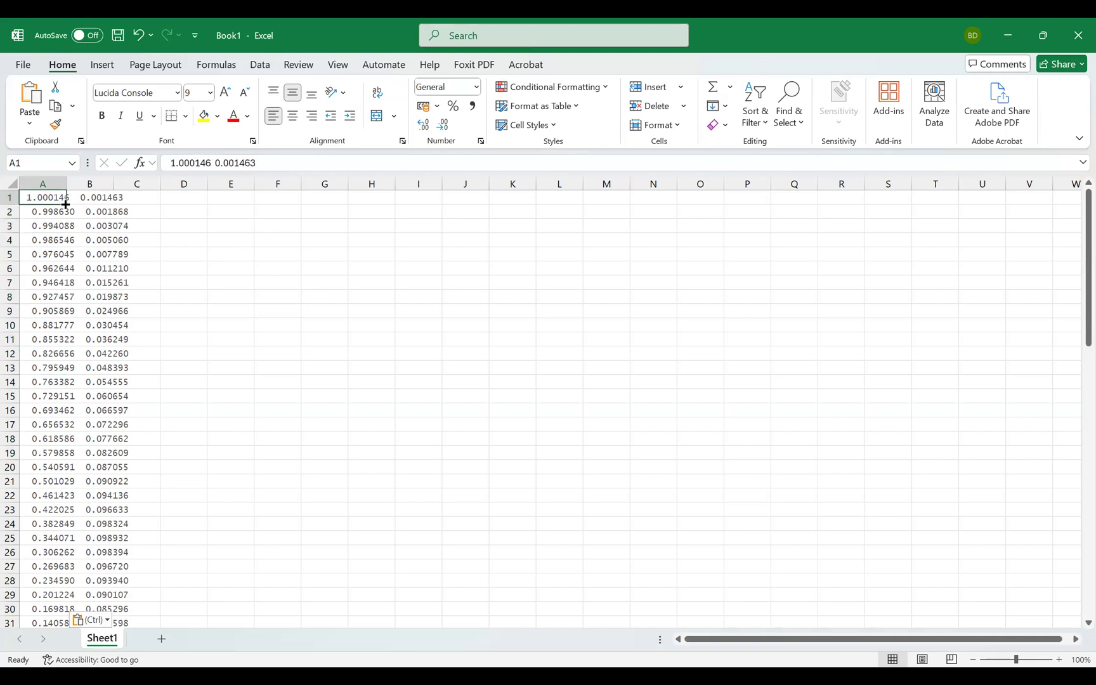
key(Right)
key(Left)
key(Down)
key(Down)
key(Down)
key(Down)
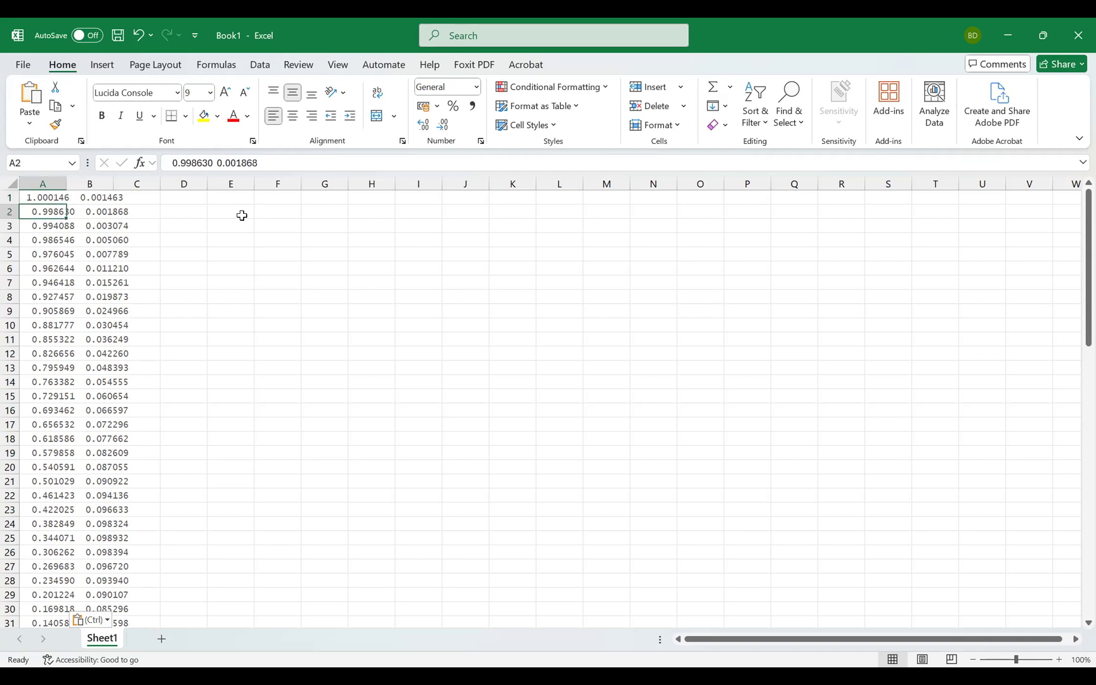
key(Down)
key(Up)
key(Up)
key(Up)
key(Up)
key(Up)
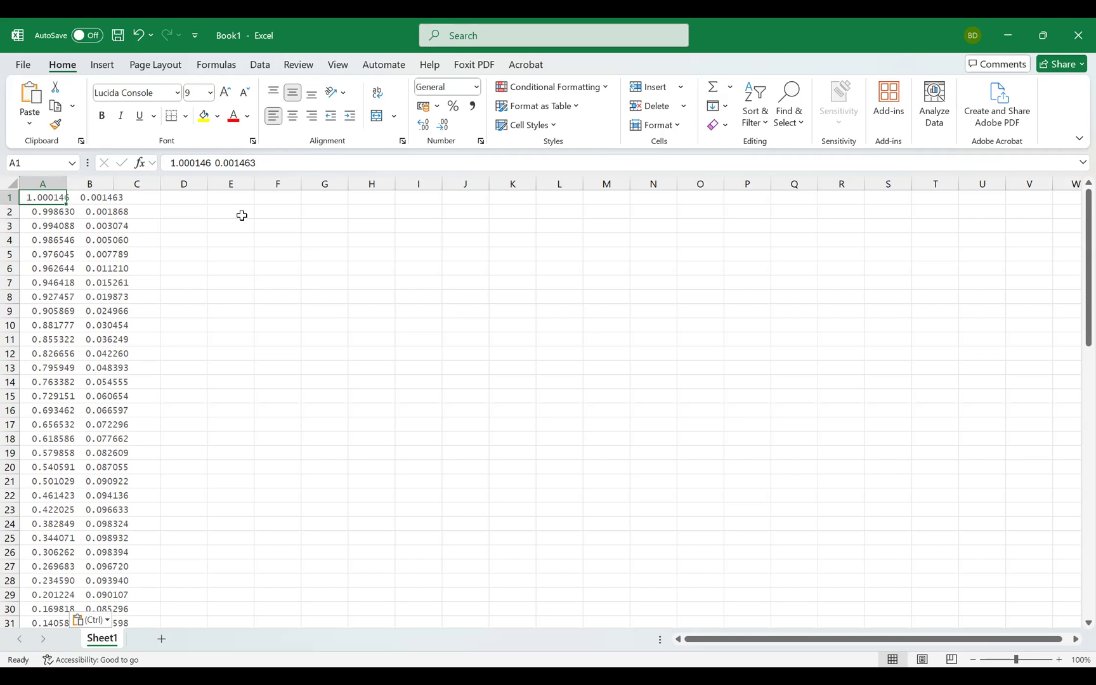
key(Right)
key(Left)
key(Right)
key(Left)
key(Down)
key(Up)
- Split the coordinates in A1:A81 with Text to Columns, delimited by tab and space, treating consecutive delimiters as one, in General format
key(shift+Down)
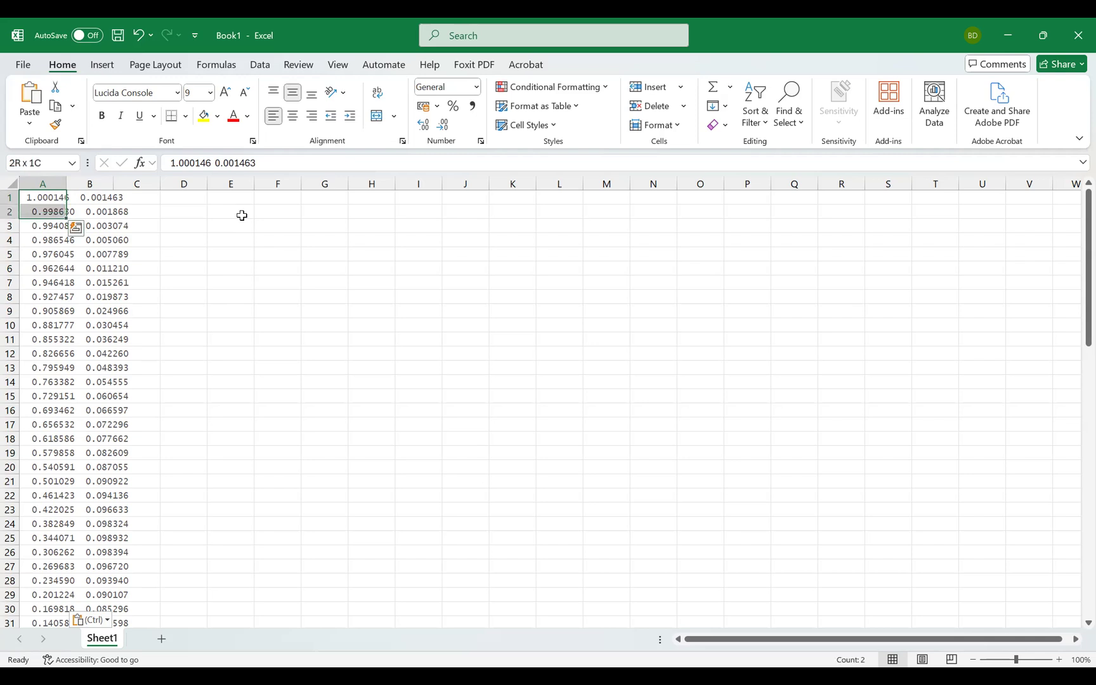
key(ctrl+shift+Down)
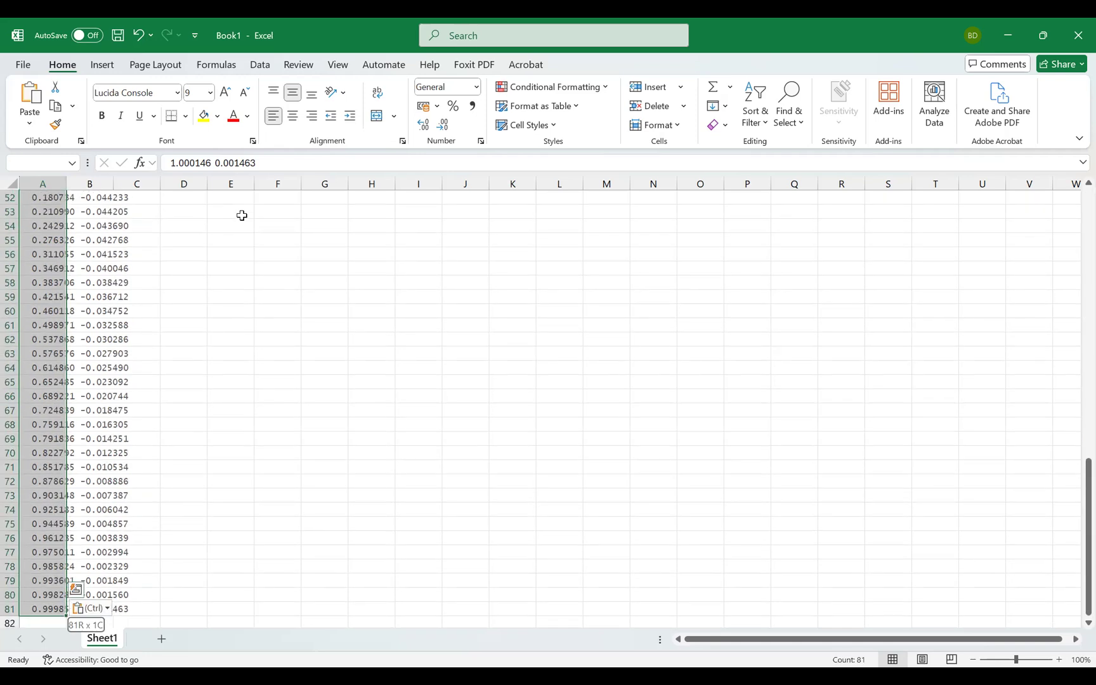
scroll(242, 216, up, 4)
scroll(259, 264, down, 9)
scroll(262, 254, up, 8)
scroll(270, 250, up, 14)
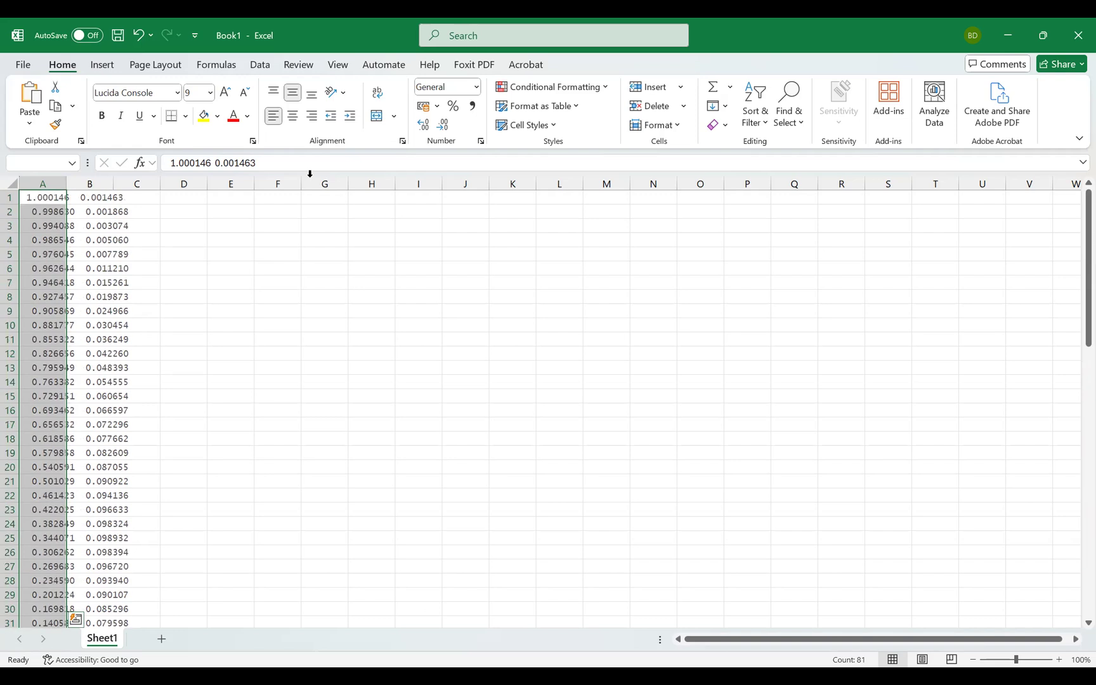
click(378, 29)
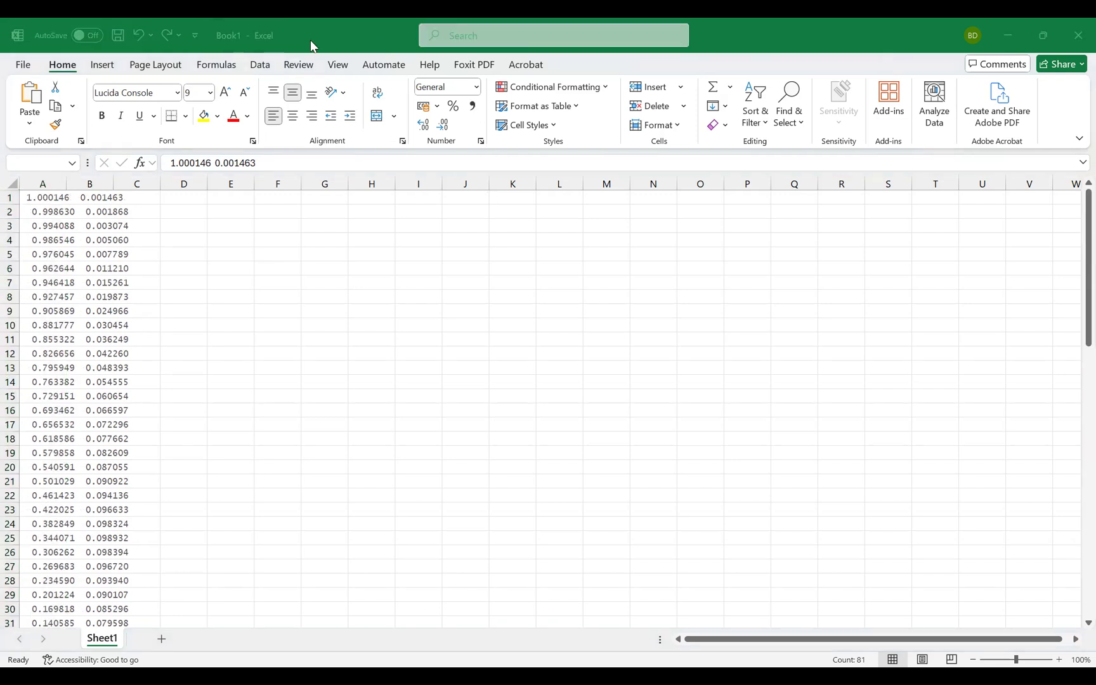
click(259, 65)
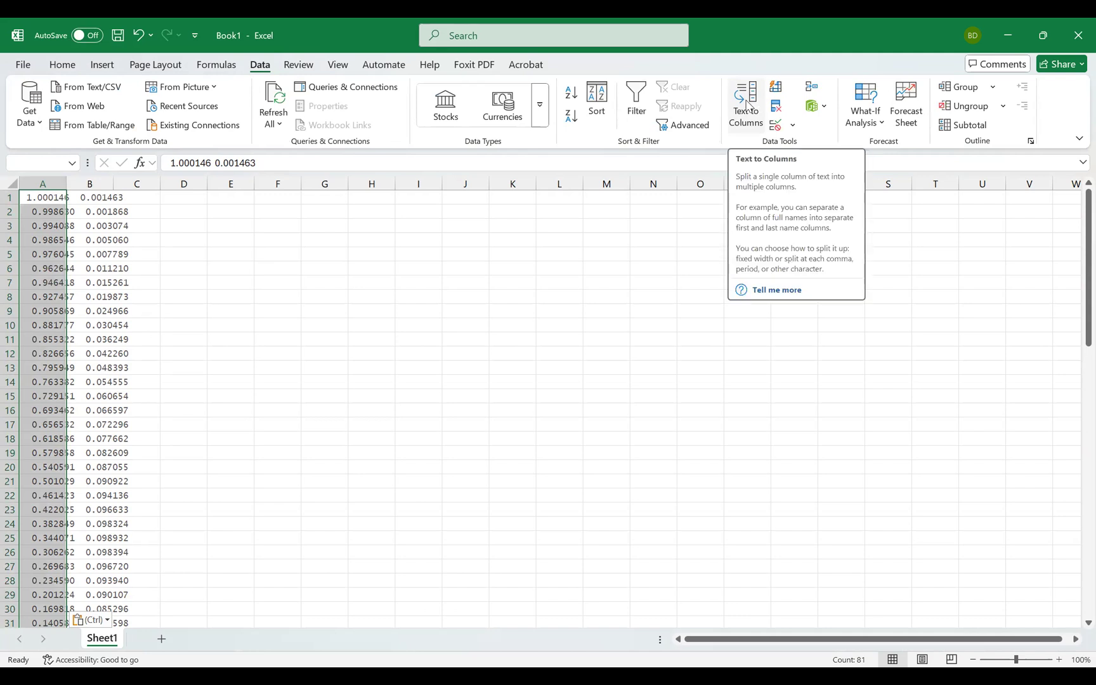
click(747, 105)
key(Down)
key(Up)
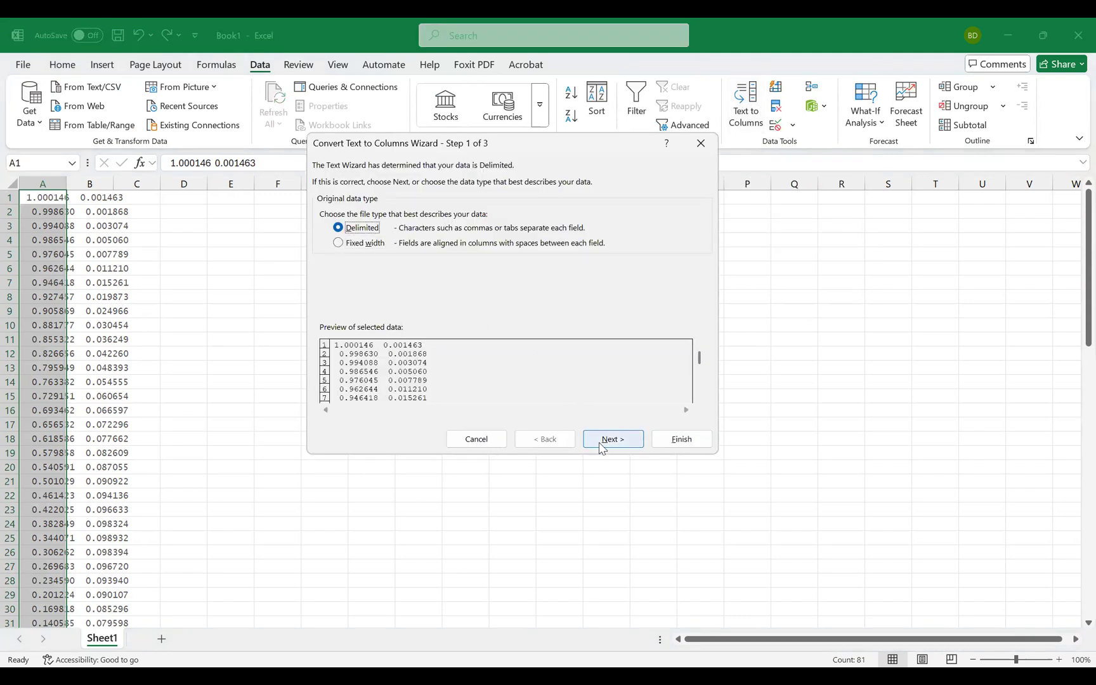
click(599, 443)
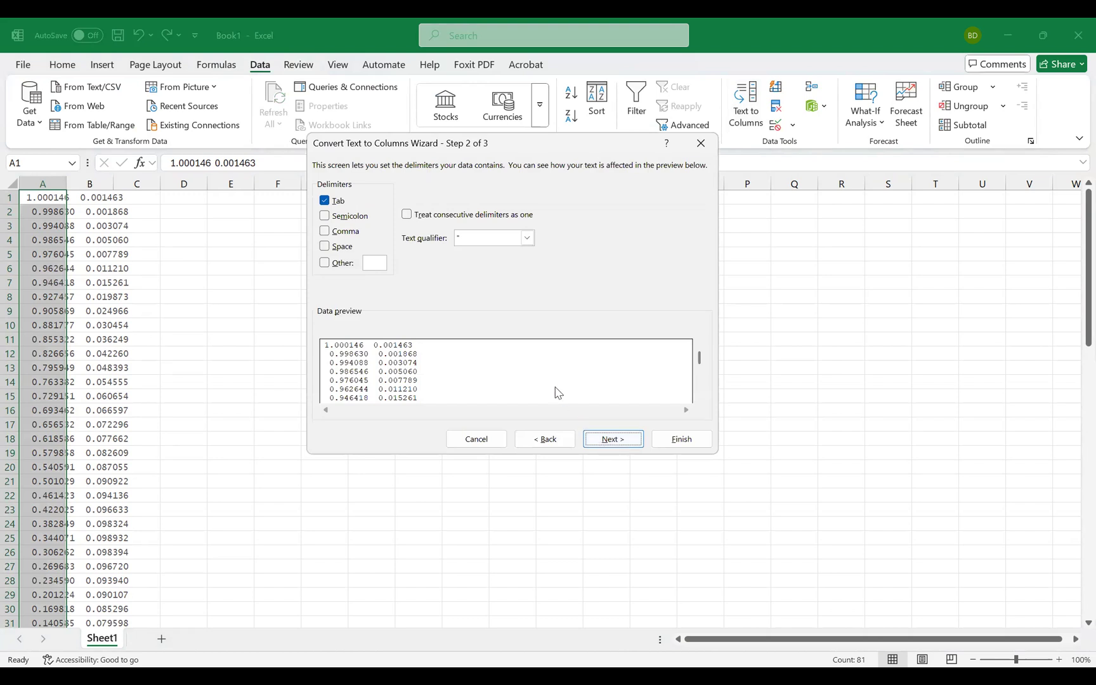
key(alt+s)
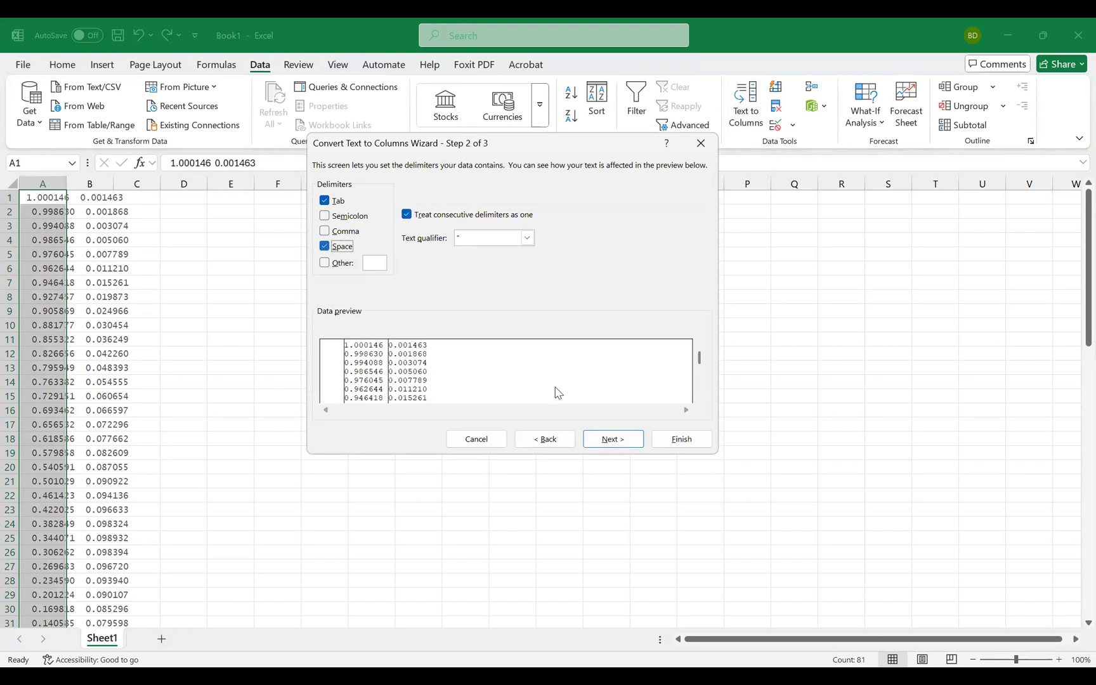
click(620, 440)
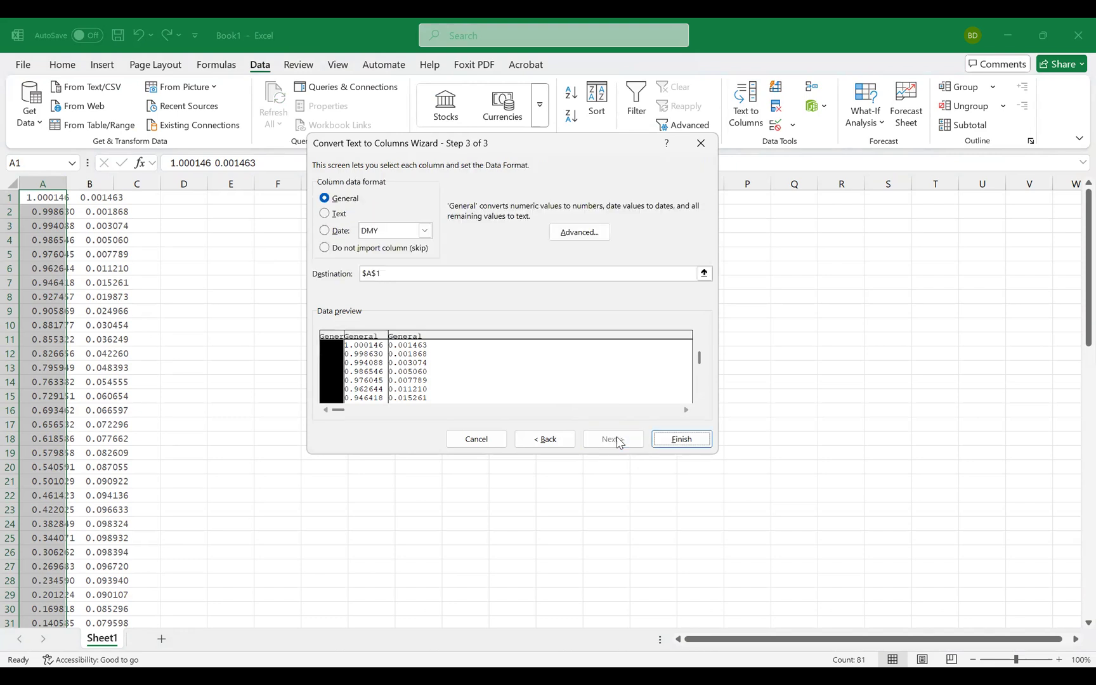
click(695, 438)
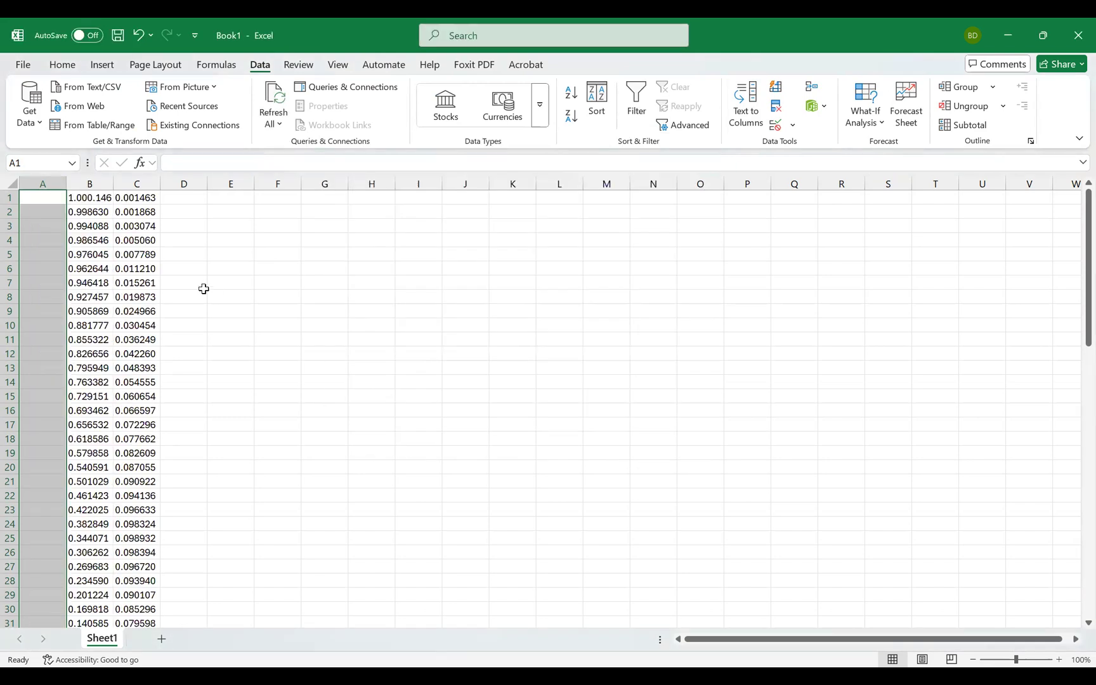
- Move the two coordinate columns from B and C so that they start at cell A1
click(129, 238)
click(92, 209)
click(87, 198)
drag(87, 198, 120, 566)
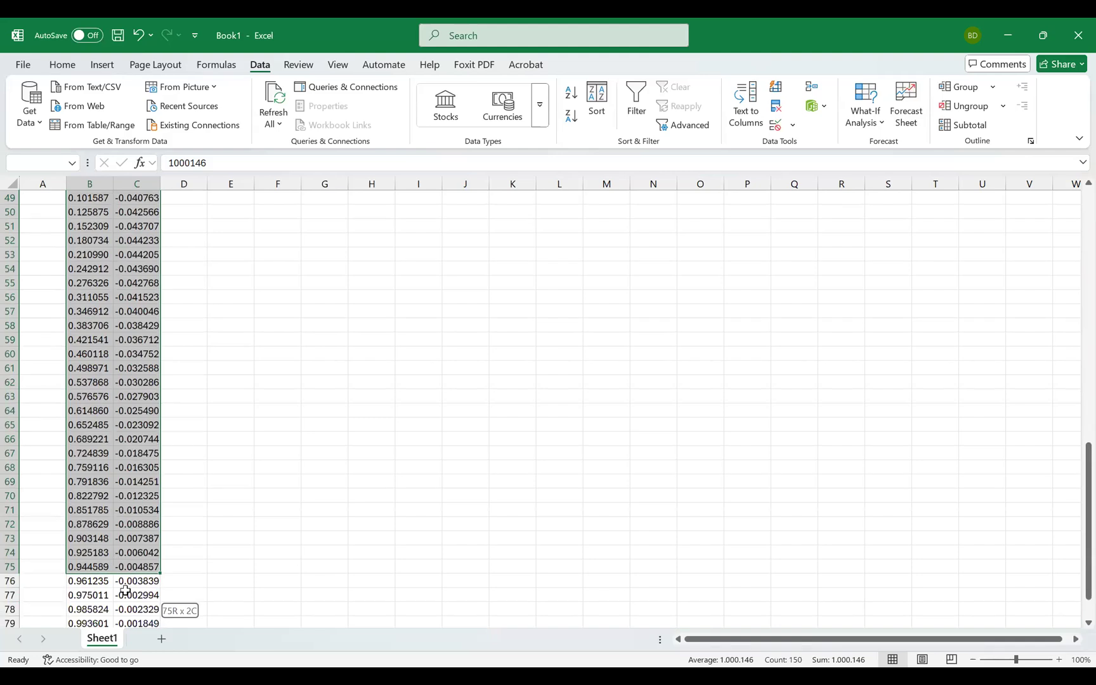
key(ctrl+c)
scroll(96, 380, up, 16)
click(41, 199)
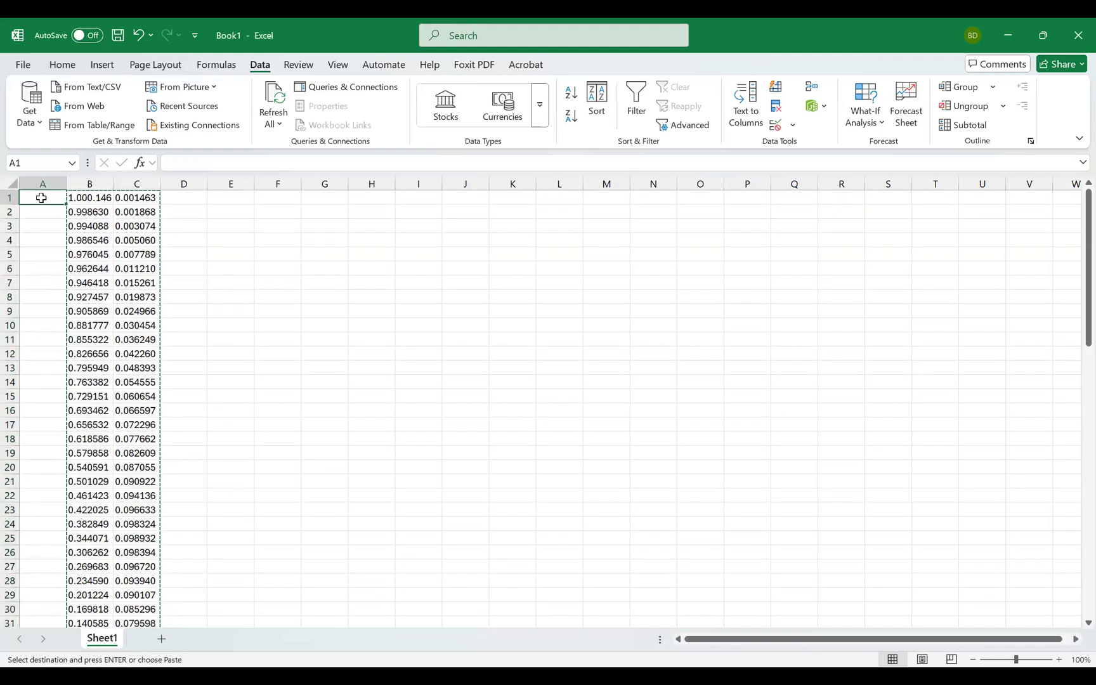
key(ctrl+v)
click(173, 282)
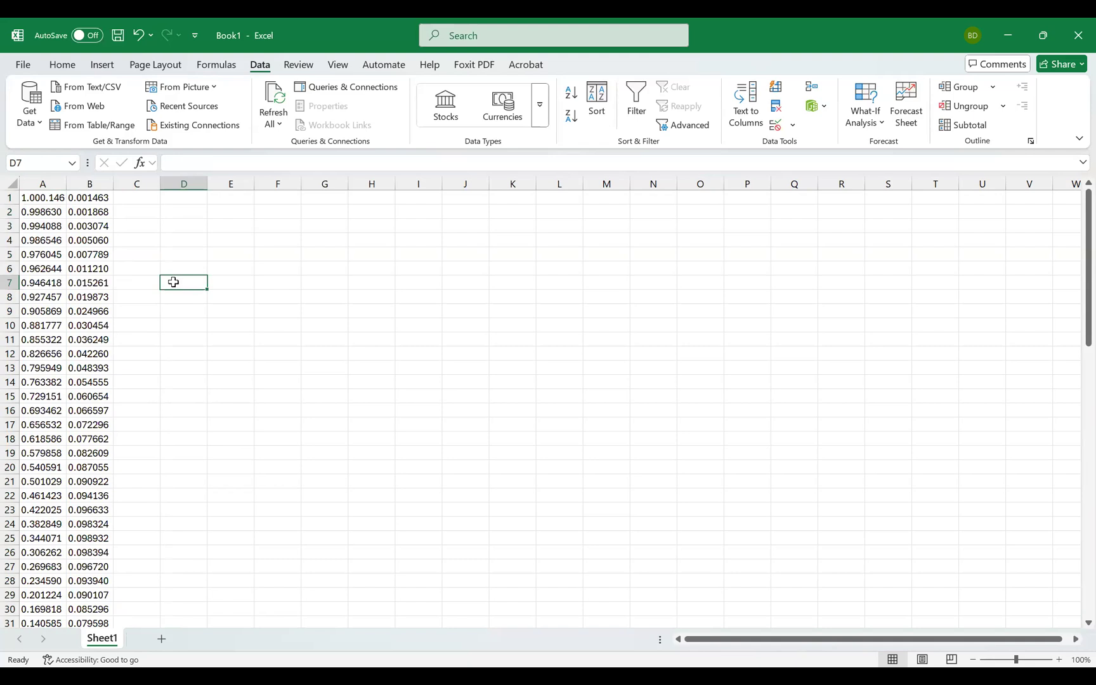
click(57, 241)
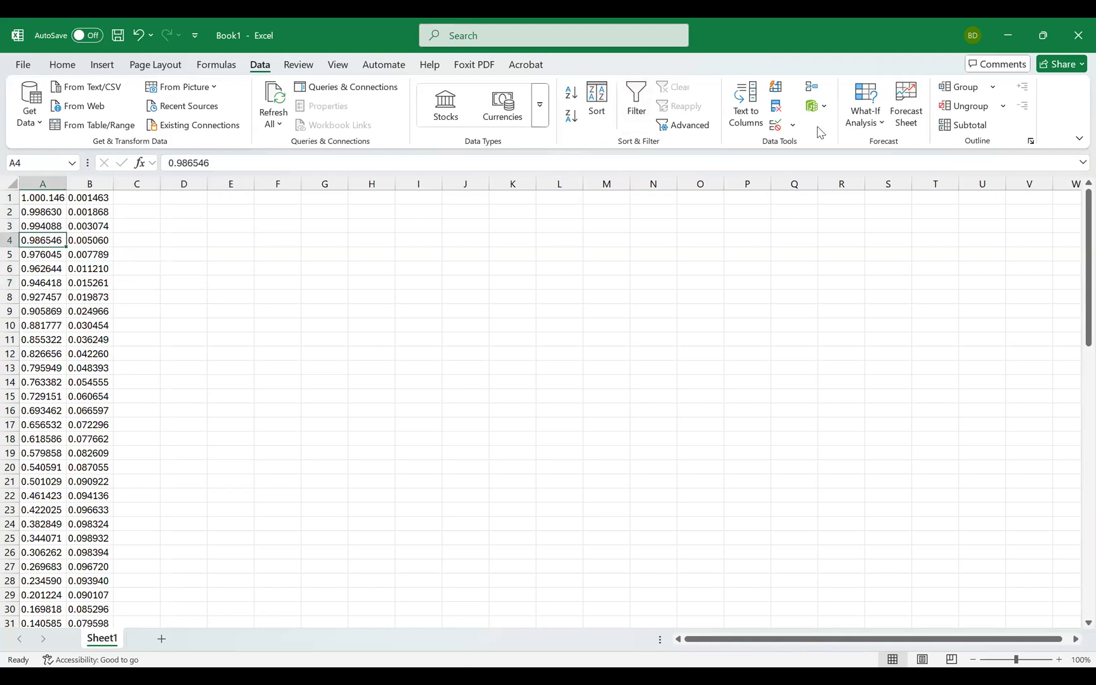
click(747, 104)
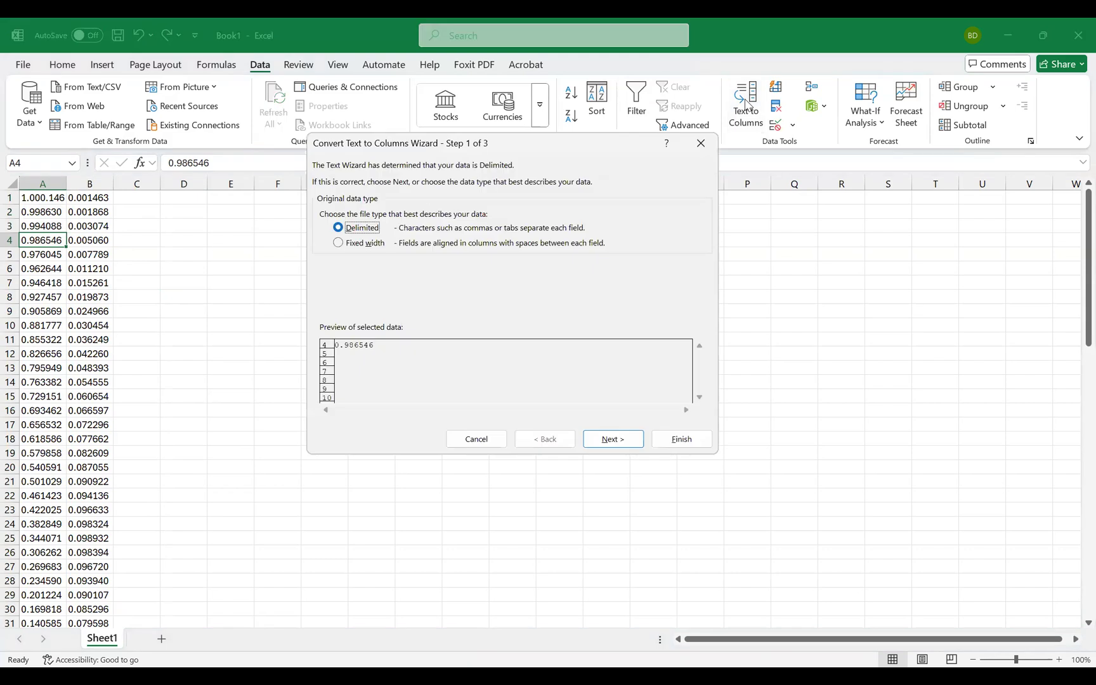
click(609, 440)
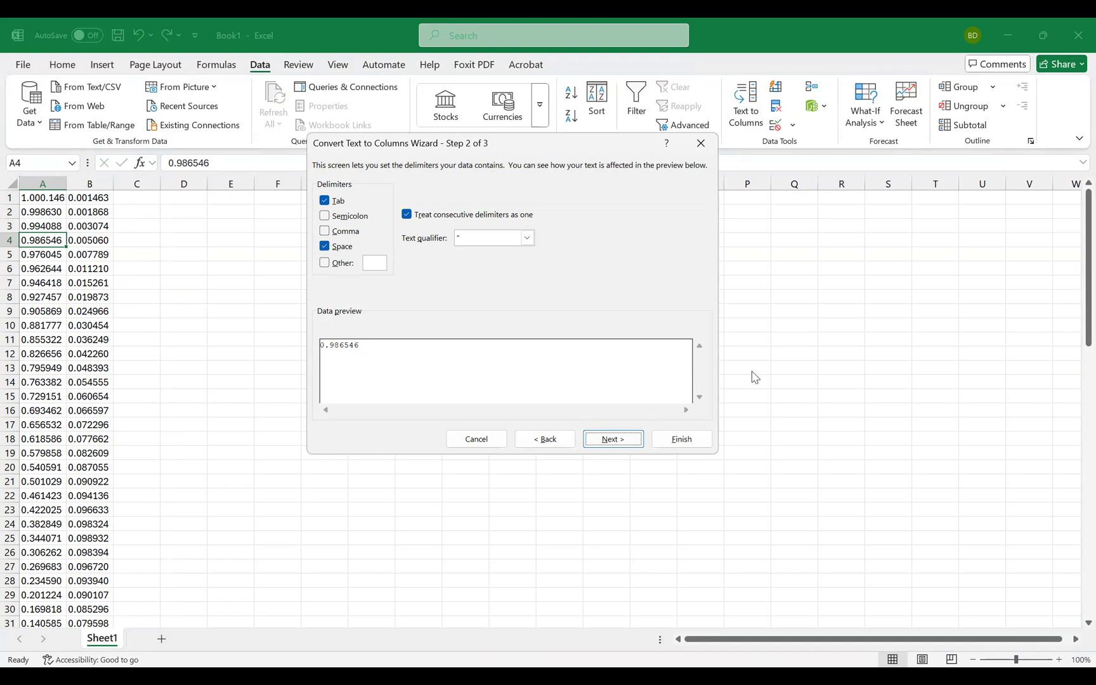
click(712, 145)
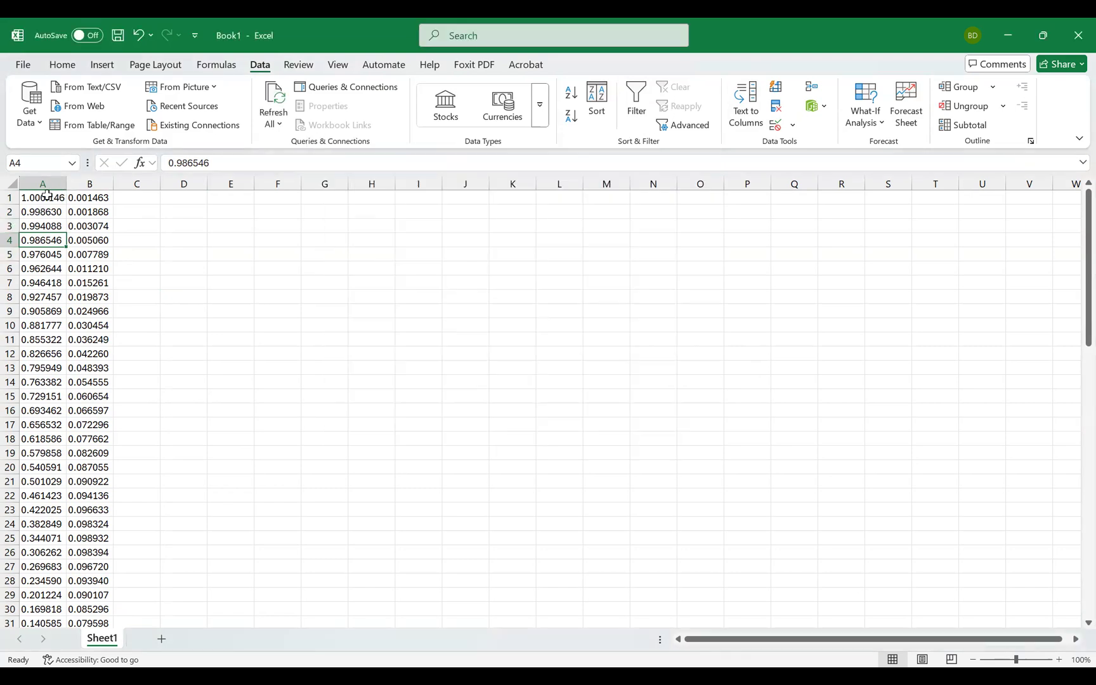
click(88, 226)
click(77, 198)
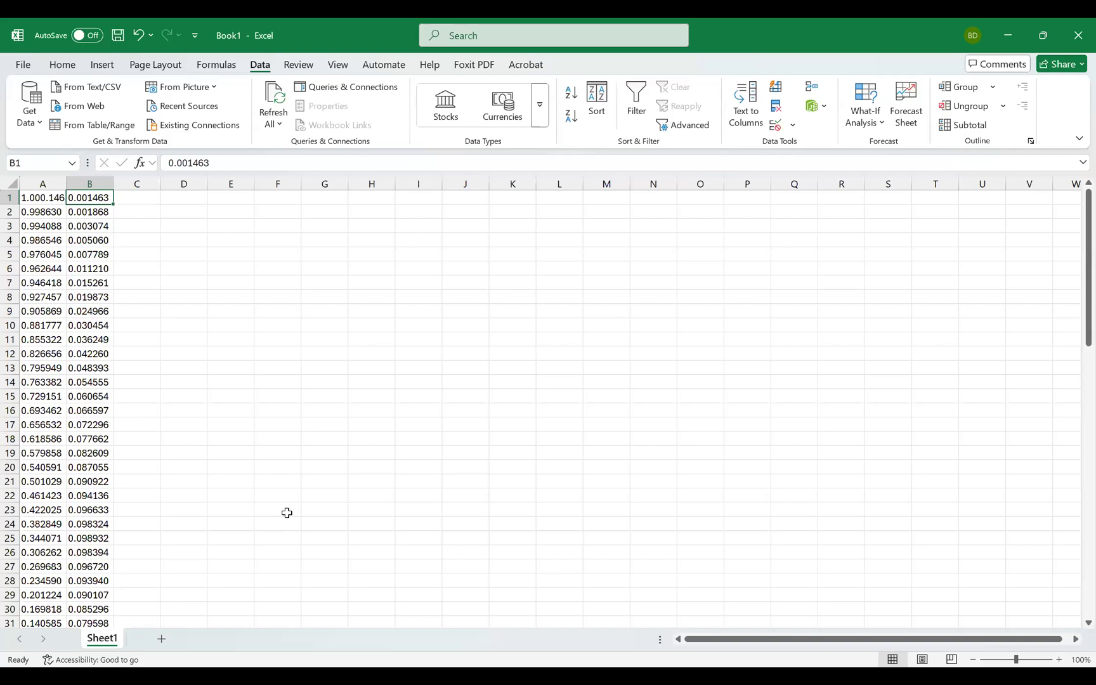
- Start saving the workbook to the local computer as an Excel Workbook (*.xlsx) named NACA 3414
click(22, 66)
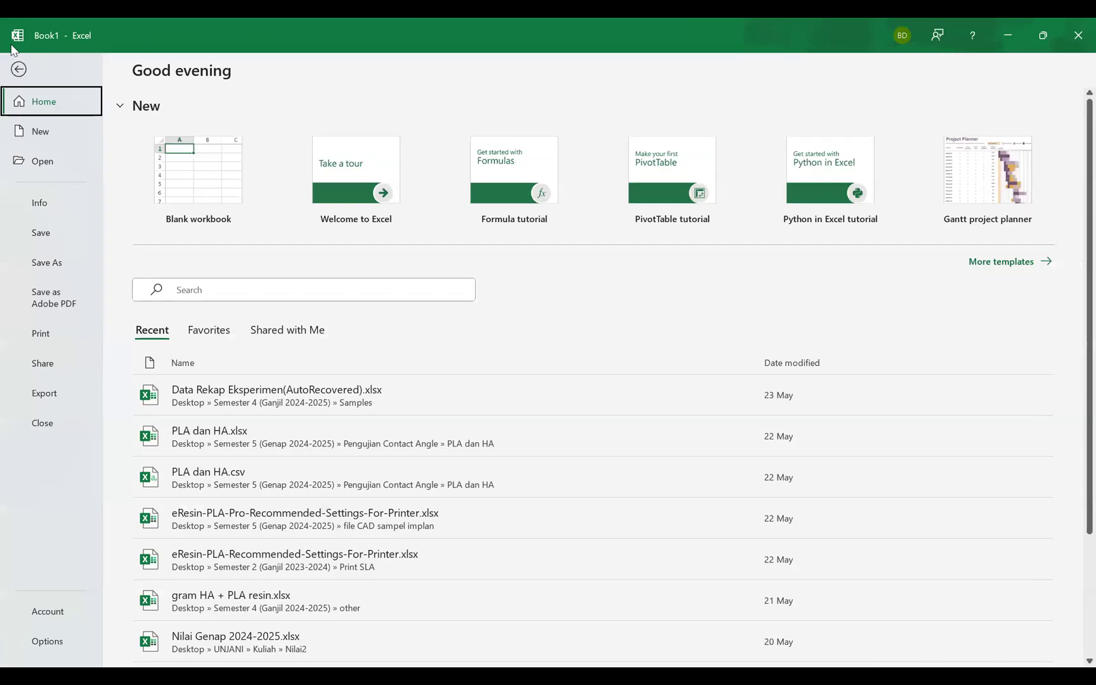
click(47, 243)
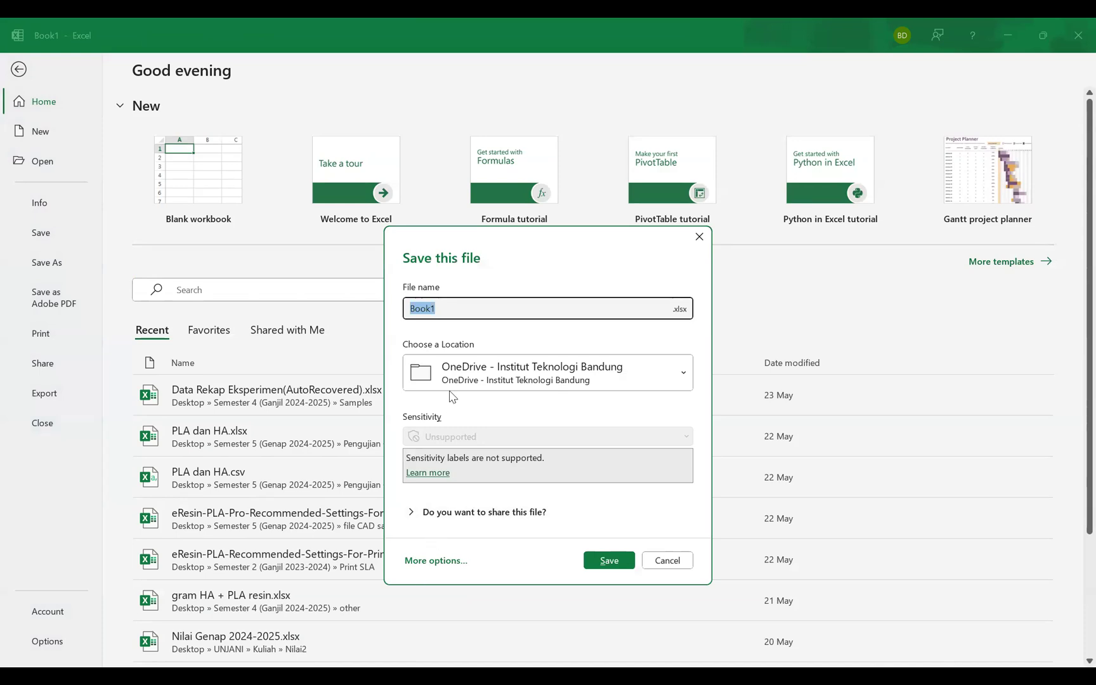
click(680, 384)
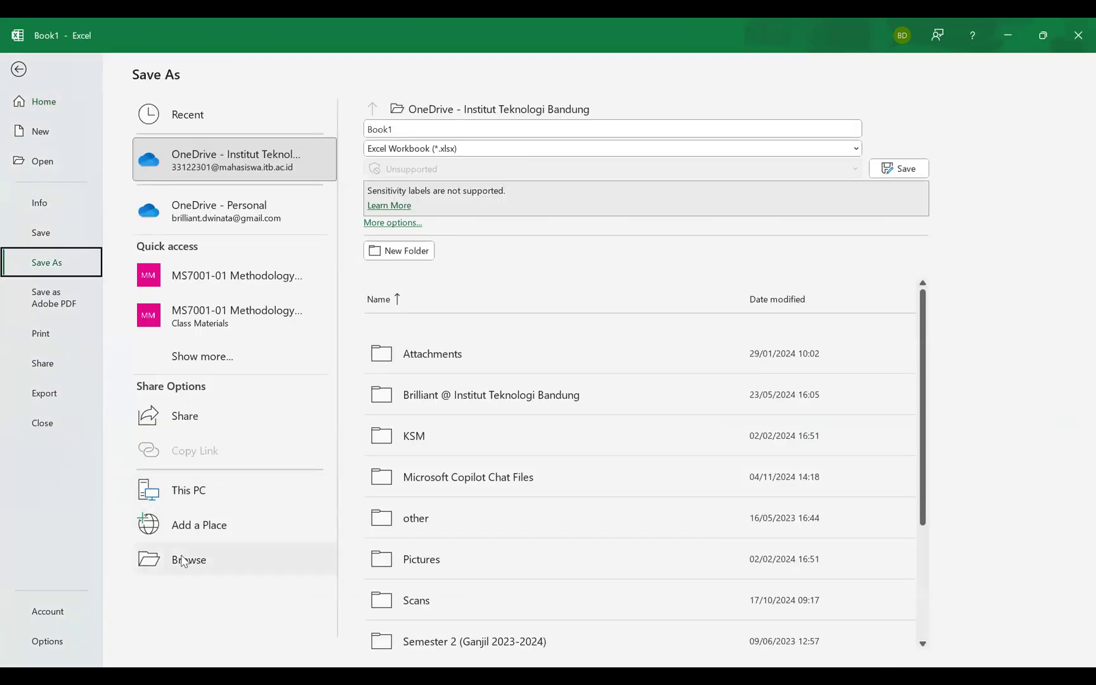
click(186, 563)
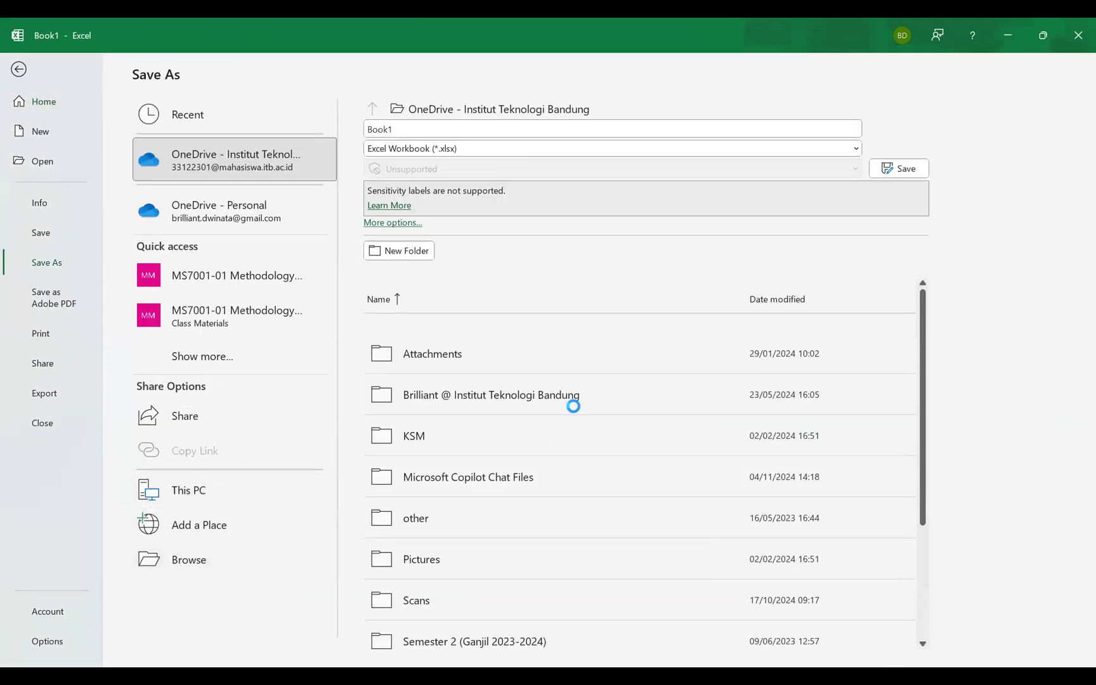
text(N)
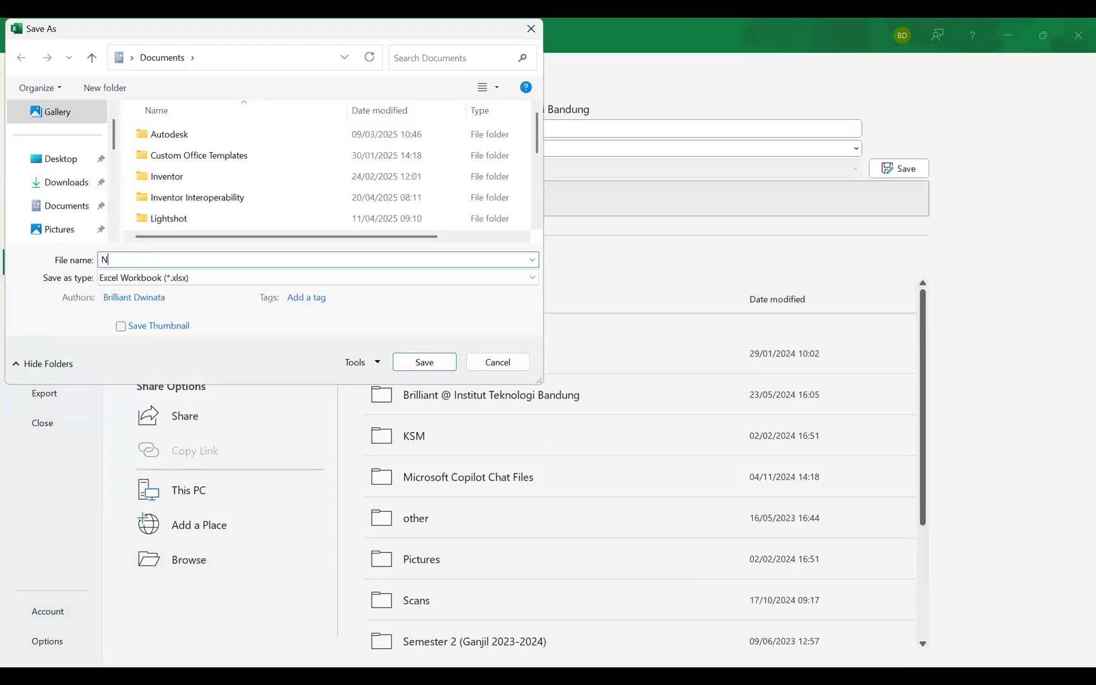
text(ACA 3414)
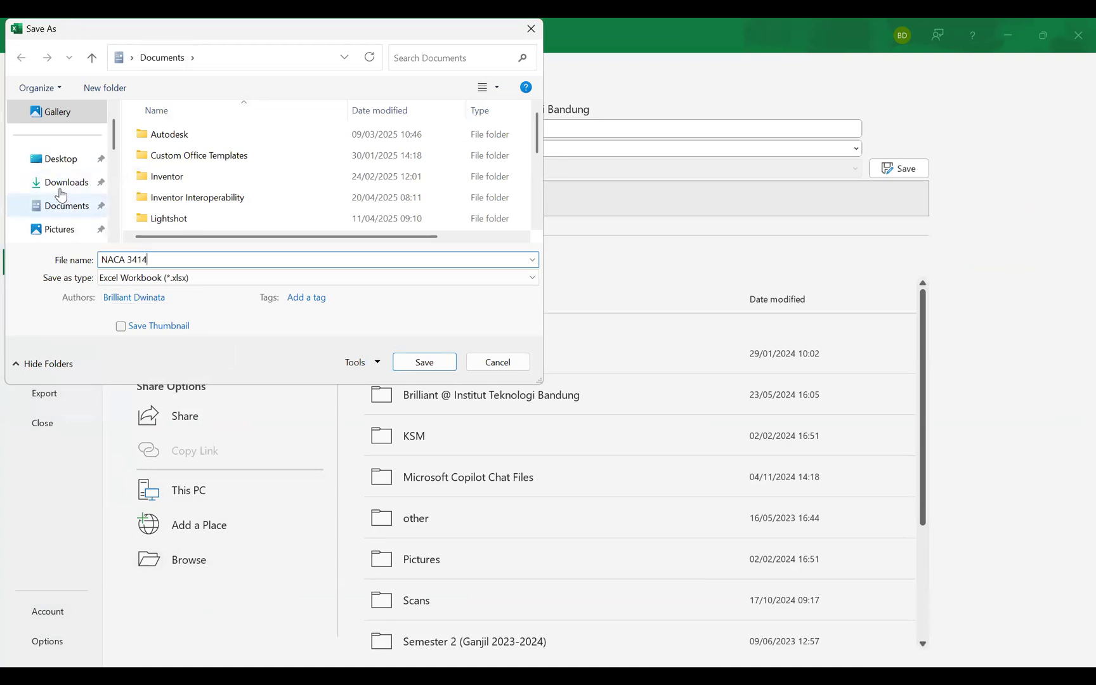
- Save the workbook in the Desktop folder UNJANI > Kuliah > Desain Simulasi Teknik > CFD
click(70, 167)
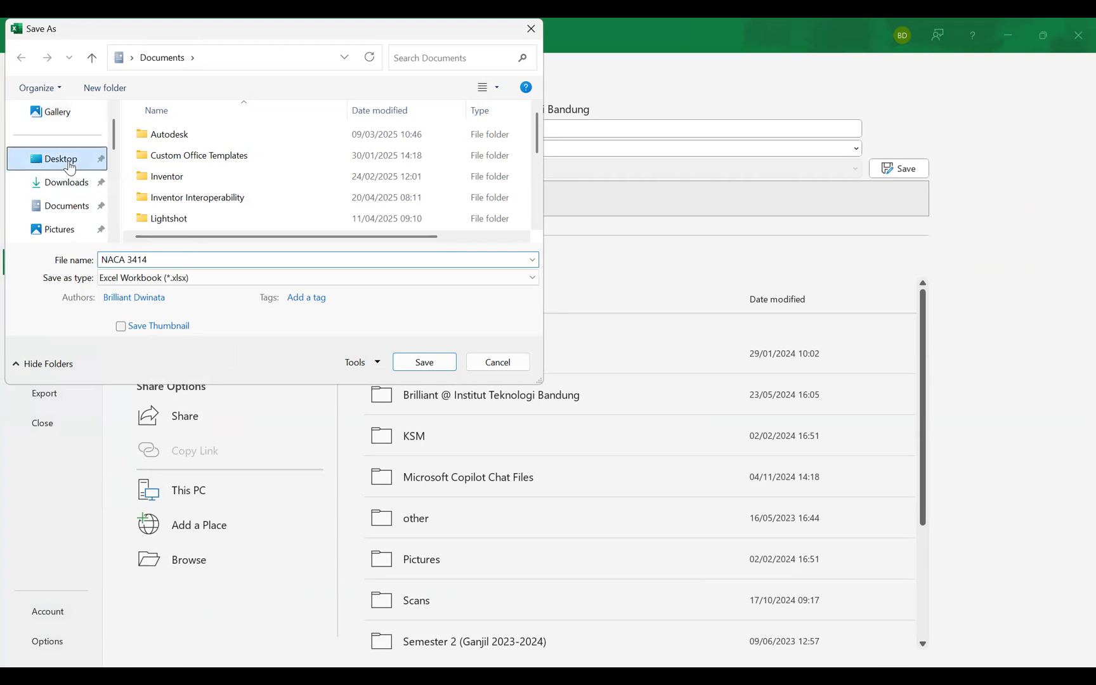
scroll(255, 164, down, 3)
scroll(248, 159, down, 1)
scroll(194, 176, up, 1)
scroll(193, 178, down, 1)
double_click(191, 179)
scroll(170, 186, down, 1)
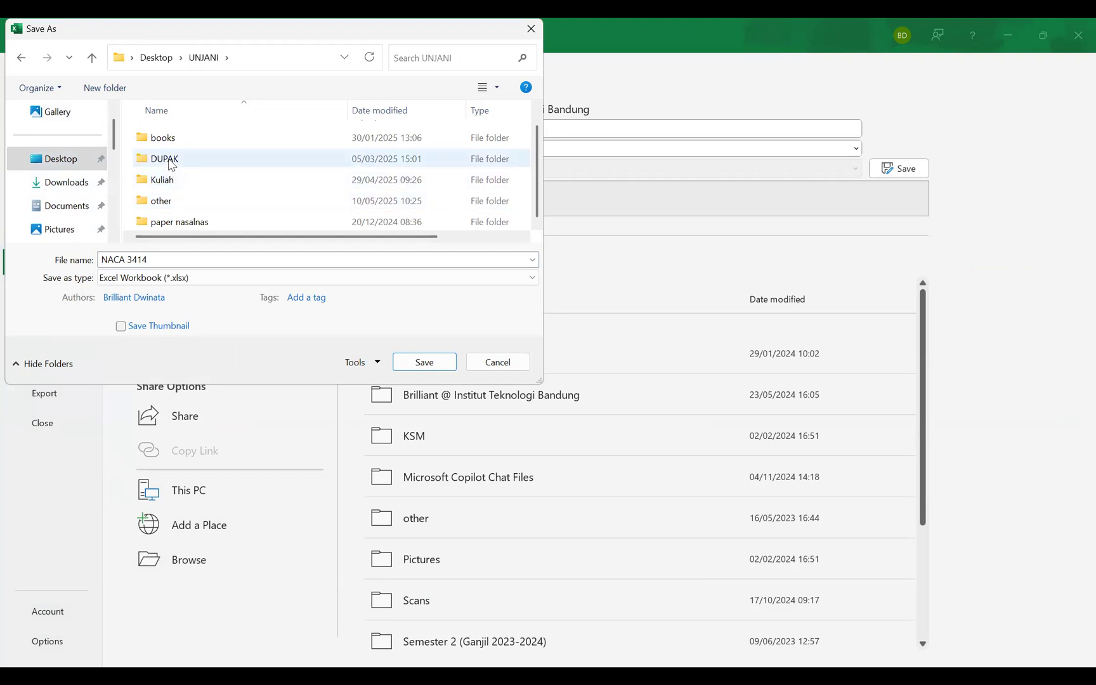
double_click(171, 182)
double_click(176, 153)
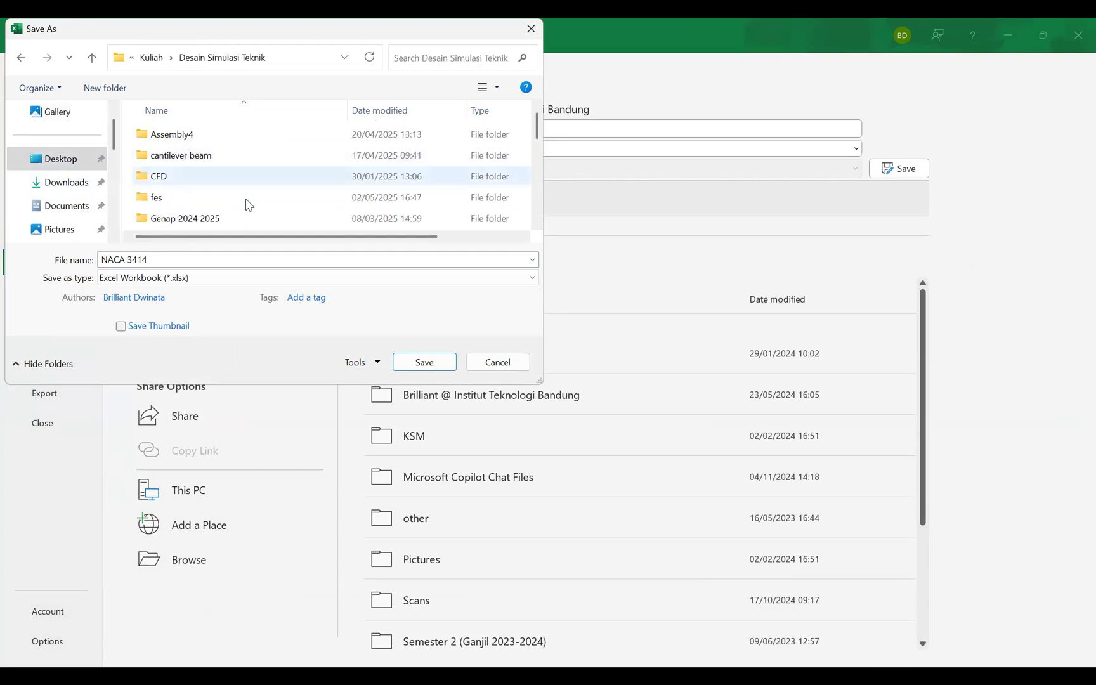
scroll(244, 205, down, 5)
scroll(209, 181, up, 5)
click(198, 175)
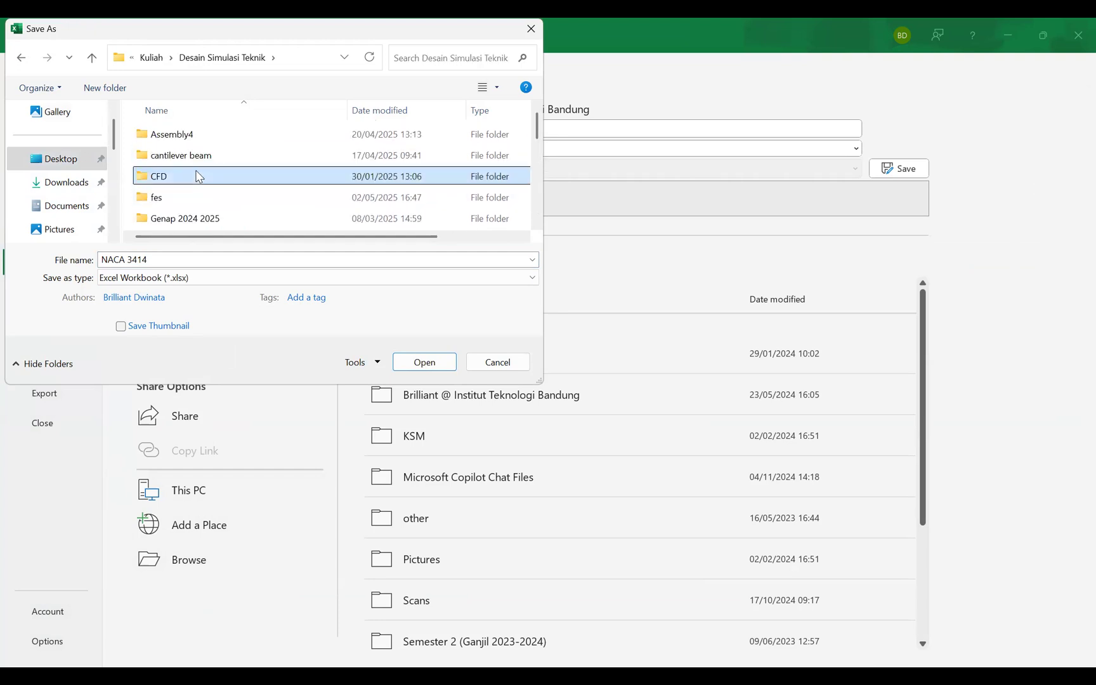
double_click(198, 176)
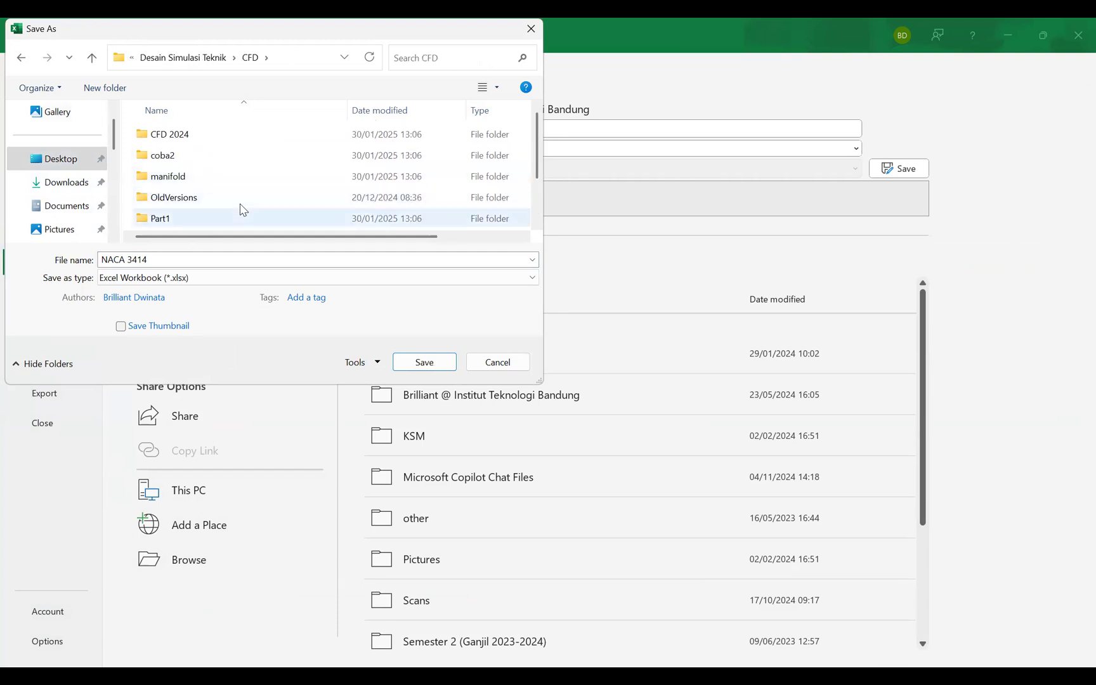
click(423, 362)
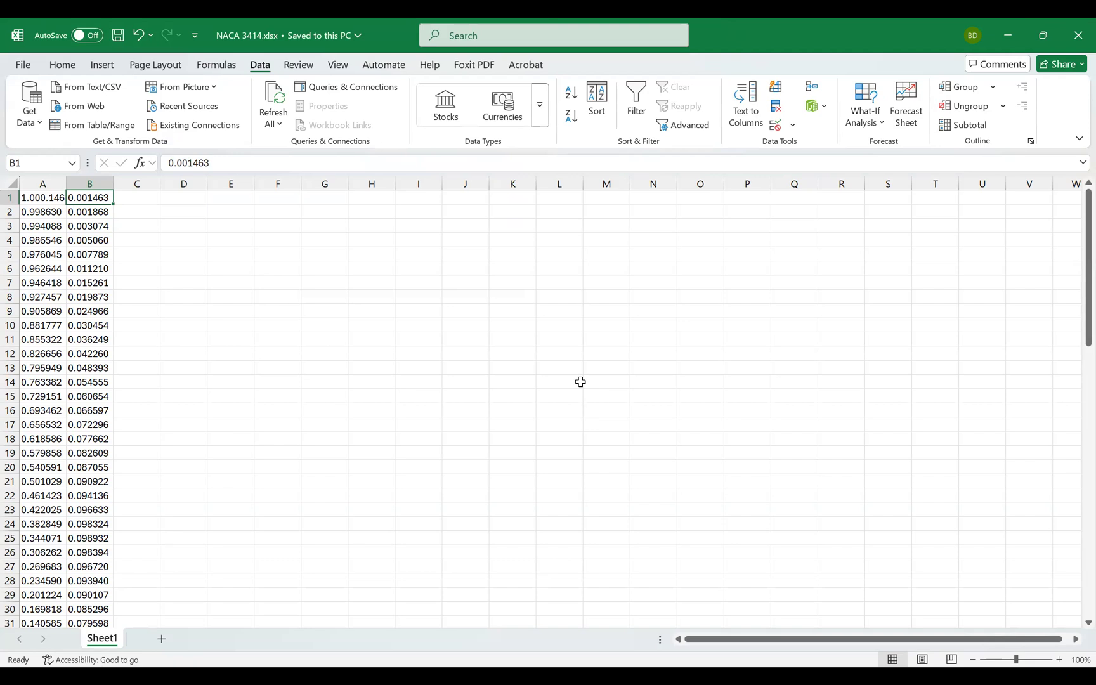
- Examine the stored coordinate values in columns A and B, going through the first rows from A1
click(46, 198)
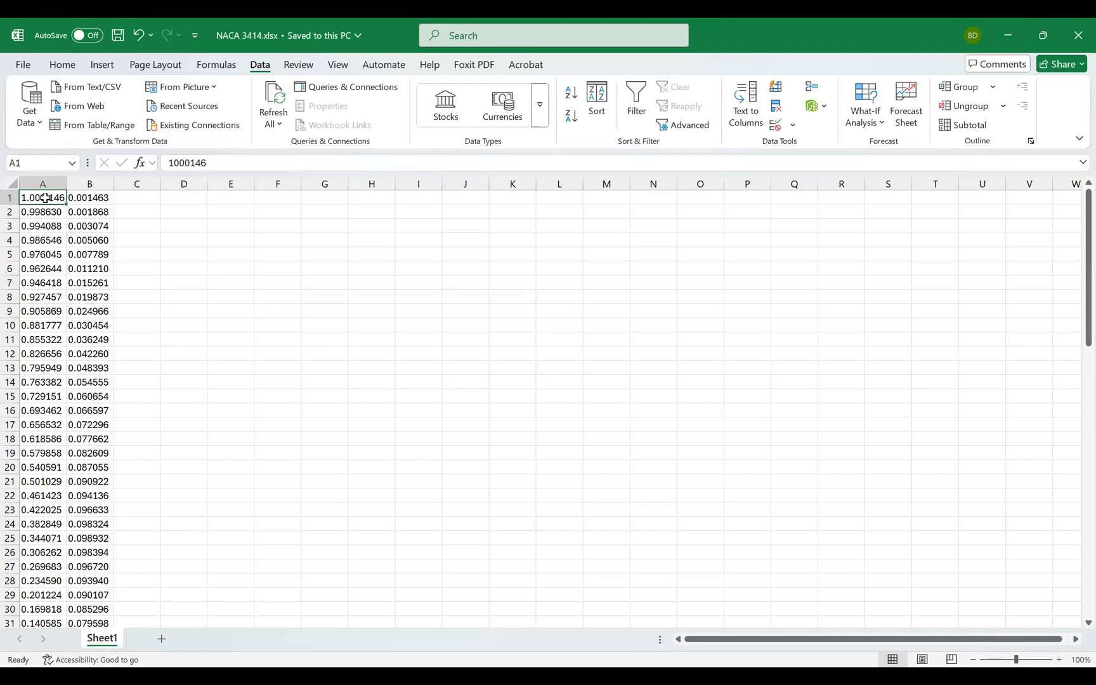
key(Right)
click(46, 198)
key(Down)
key(Down)
key(Down)
key(Down)
key(Down)
key(Down)
key(Down)
key(Down)
key(Down)
key(Down)
key(Down)
key(Down)
key(Down)
key(Down)
key(Down)
key(Down)
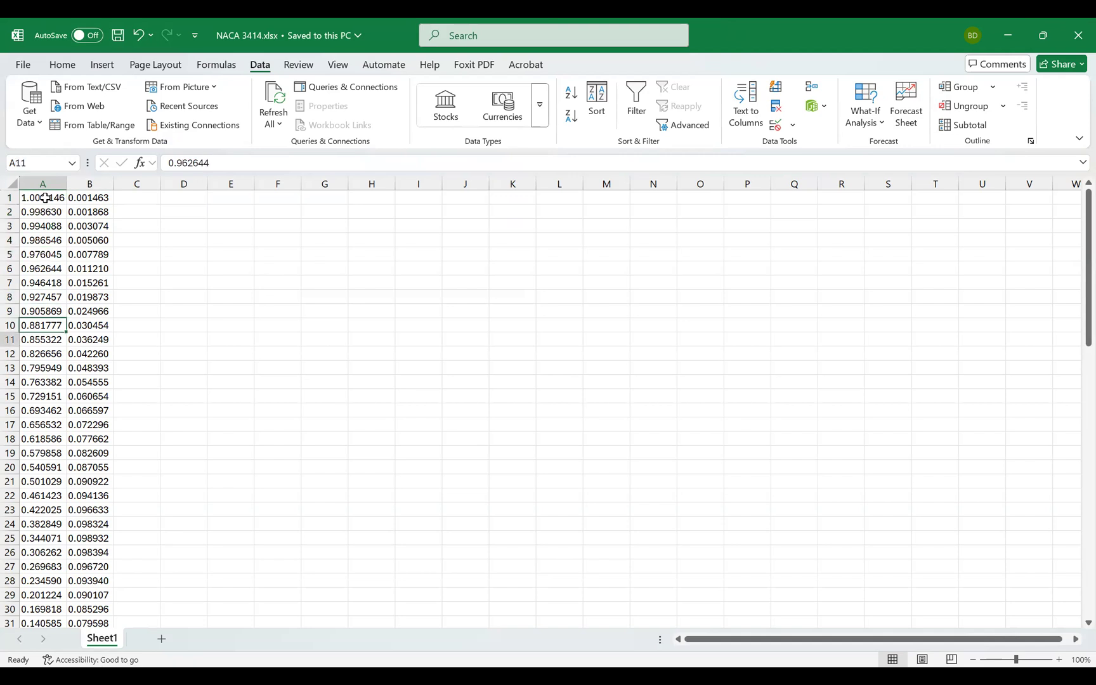
key(Up)
key(Up)
key(Up)
key(Up)
key(Up)
key(Up)
key(Up)
key(Up)
key(Up)
key(Up)
key(Up)
key(Up)
key(Up)
key(Up)
key(Up)
key(Up)
key(Down)
key(Down)
key(Down)
key(Right)
key(Down)
key(Down)
key(Right)
key(Right)
key(Down)
key(Down)
key(Down)
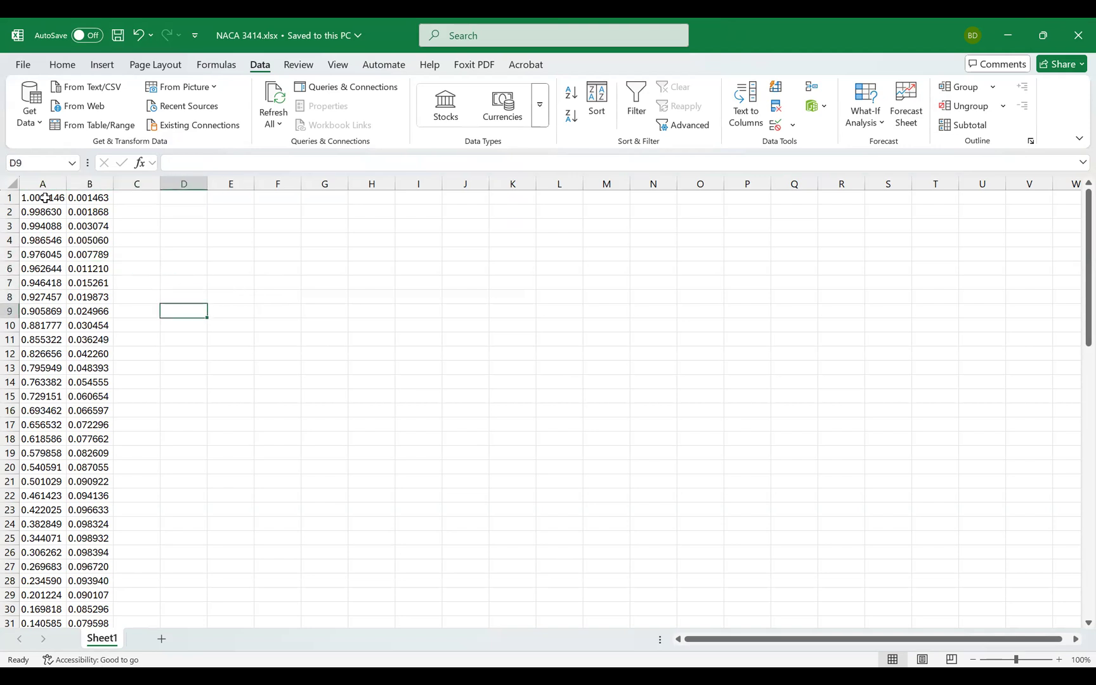
key(Up)
key(Left)
key(Left)
key(Left)
key(Up)
key(Up)
key(Up)
key(Up)
key(Up)
key(Up)
key(Up)
key(Down)
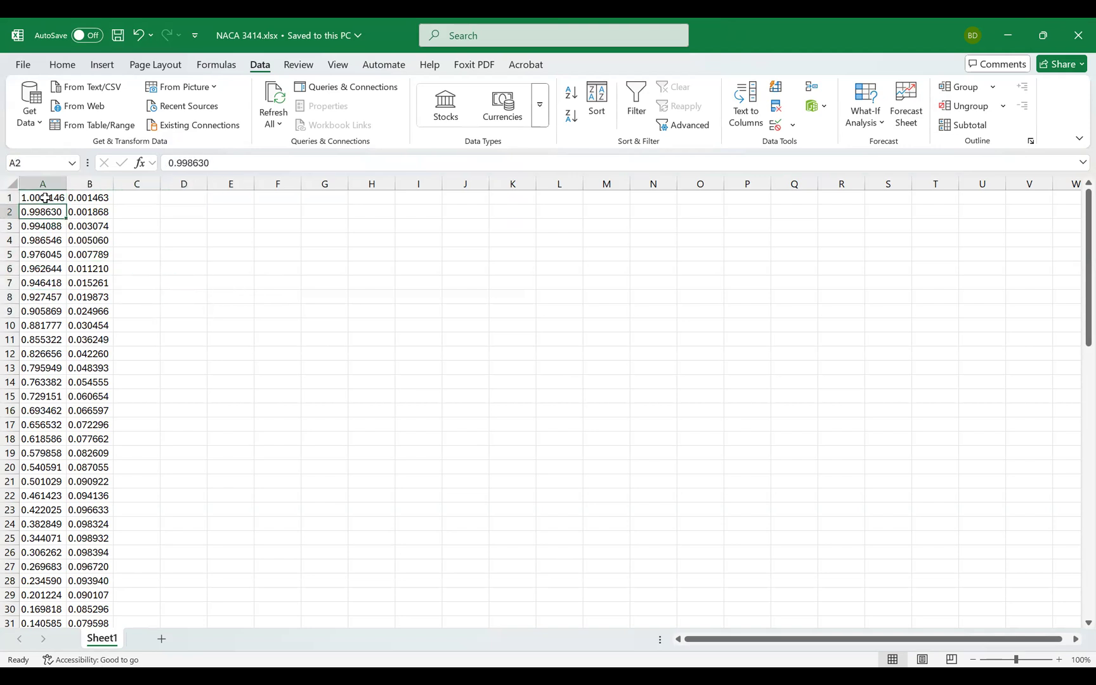
key(Up)
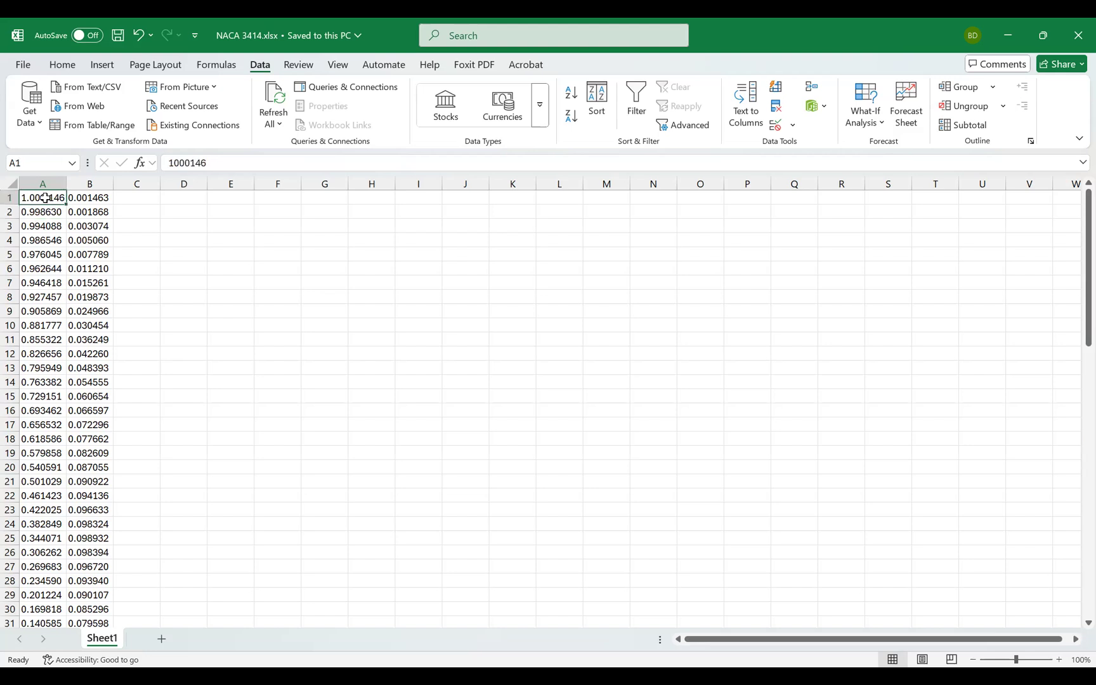
key(Down)
key(Right)
key(Down)
key(Right)
key(Left)
key(Left)
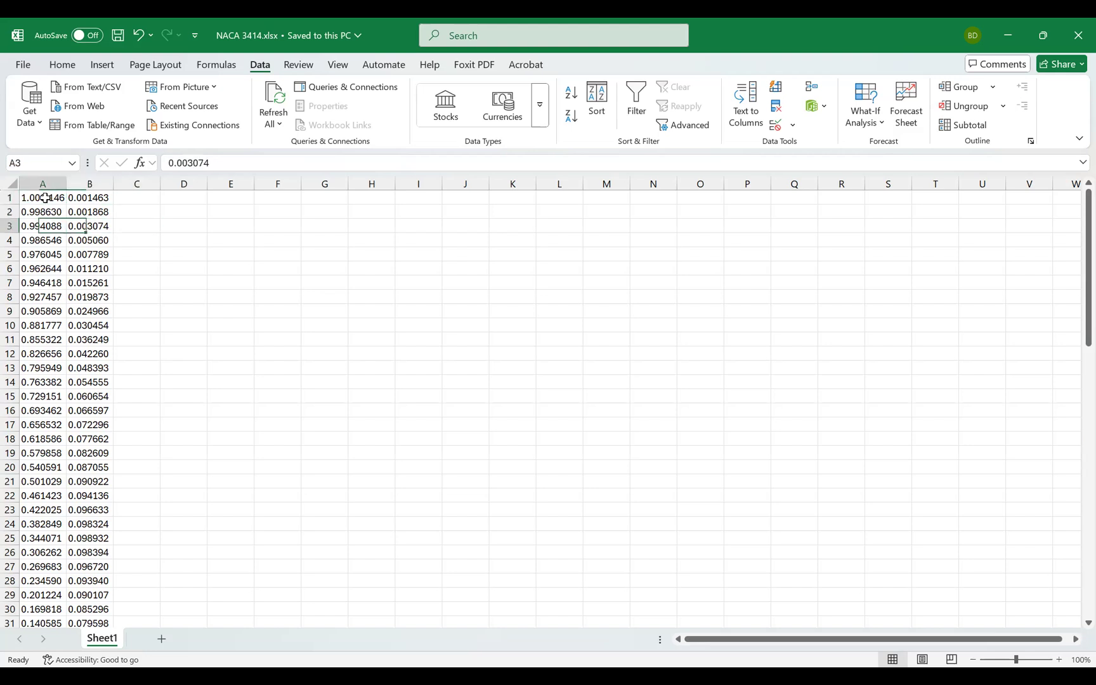
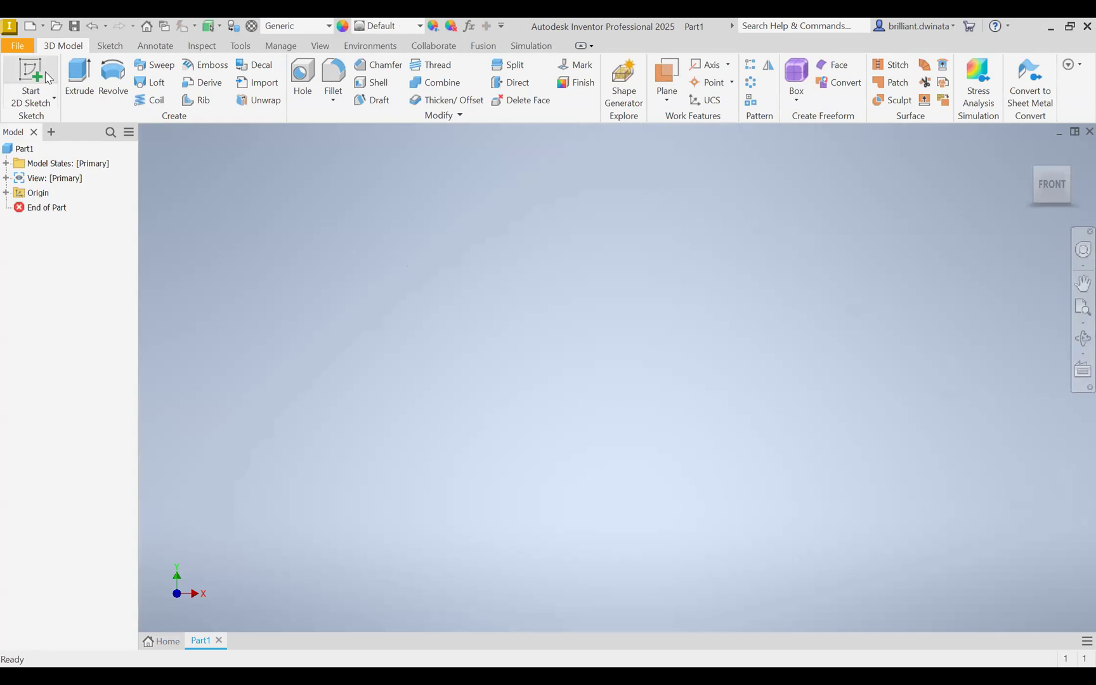
- In Autodesk Inventor, start a 2D sketch on the XY plane of the empty part
click(49, 77)
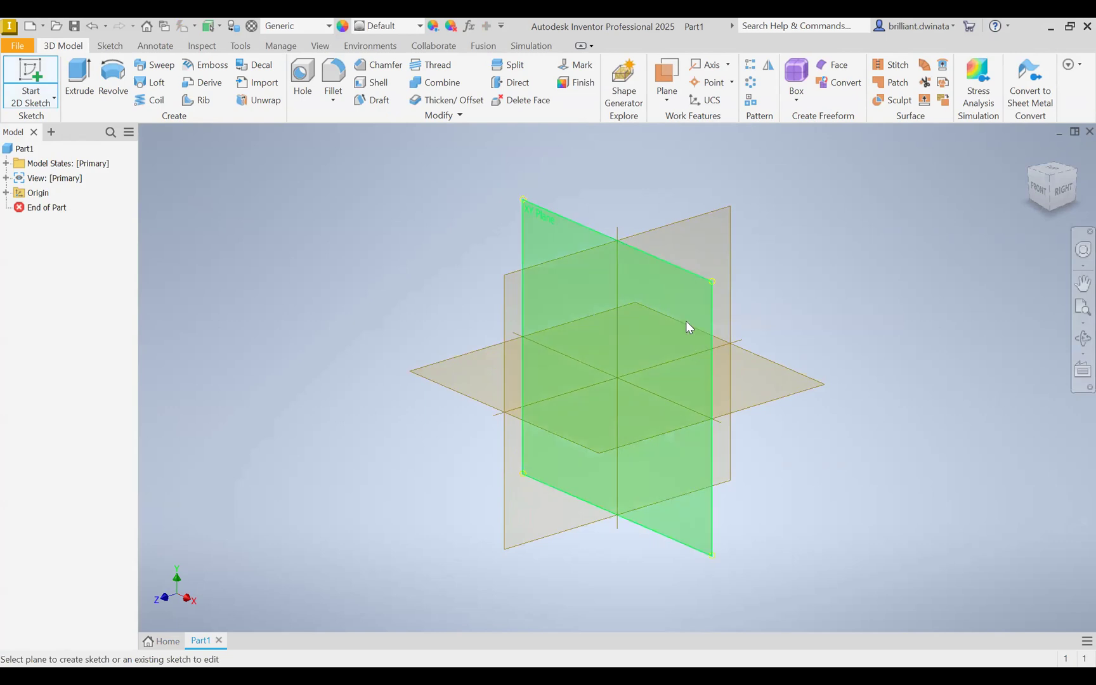
mouse_move(686, 324)
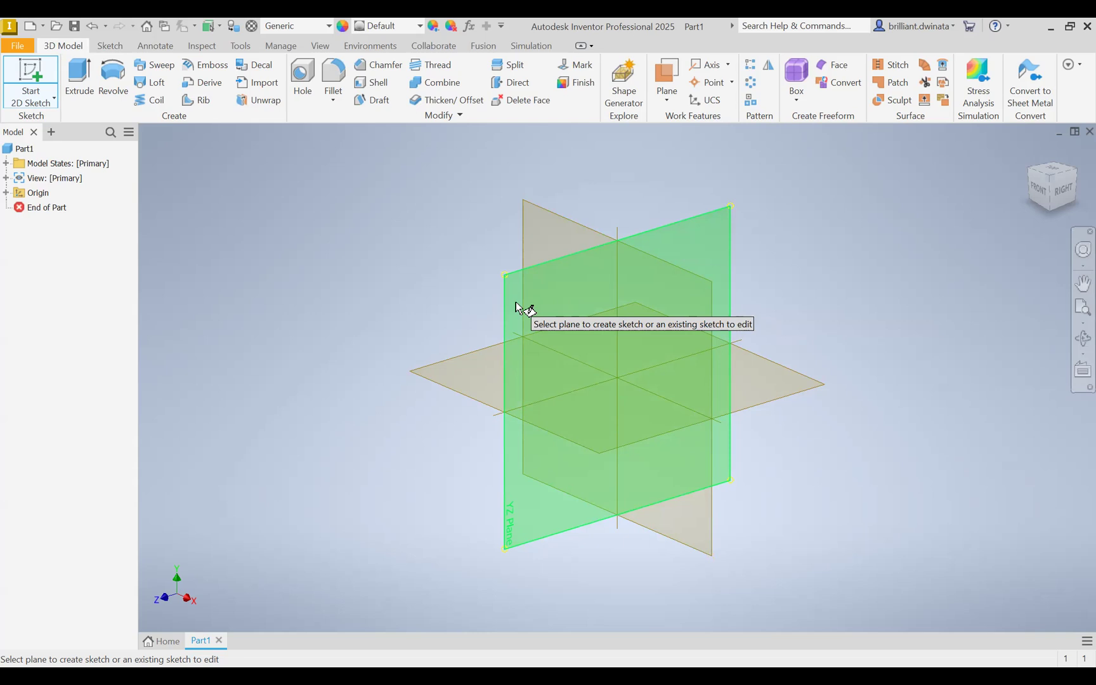
click(702, 298)
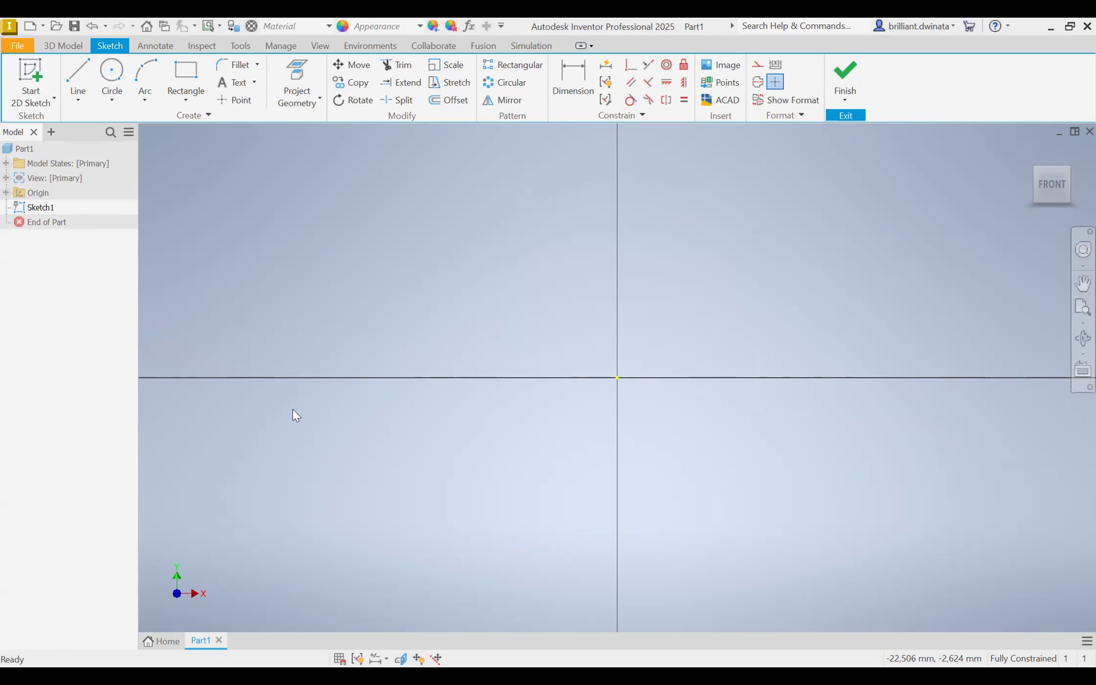
- Import sketch points from NACA 3414.xlsx in the folder UNJANI > Kuliah > Desain Simulasi Teknik > CFD
click(720, 89)
click(562, 190)
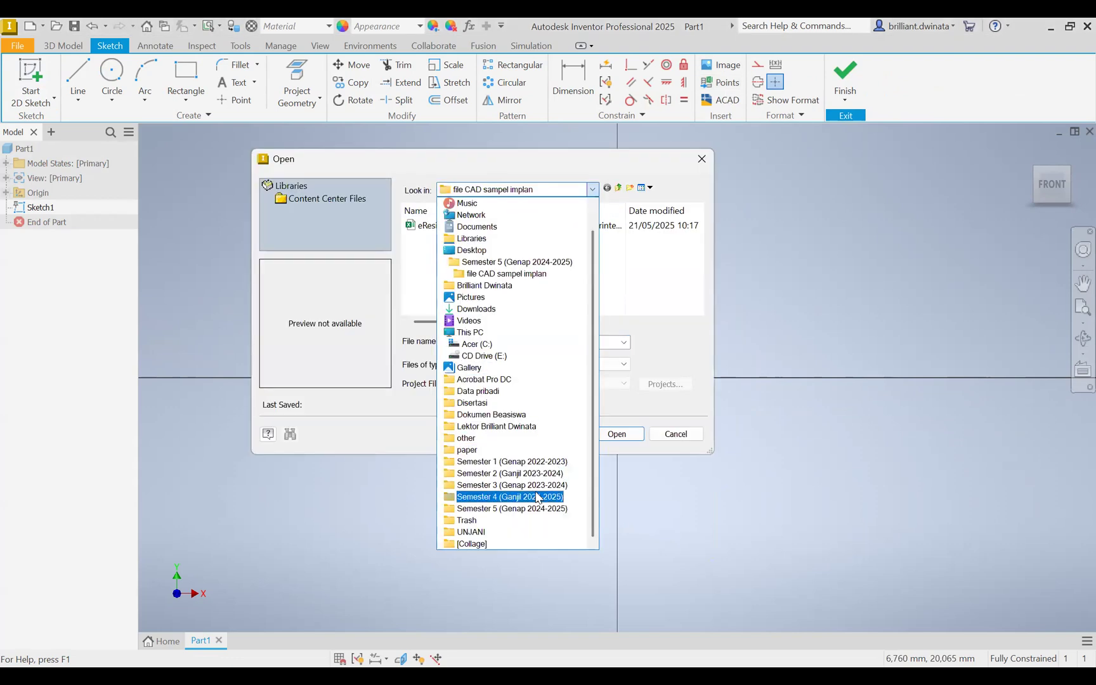
click(519, 537)
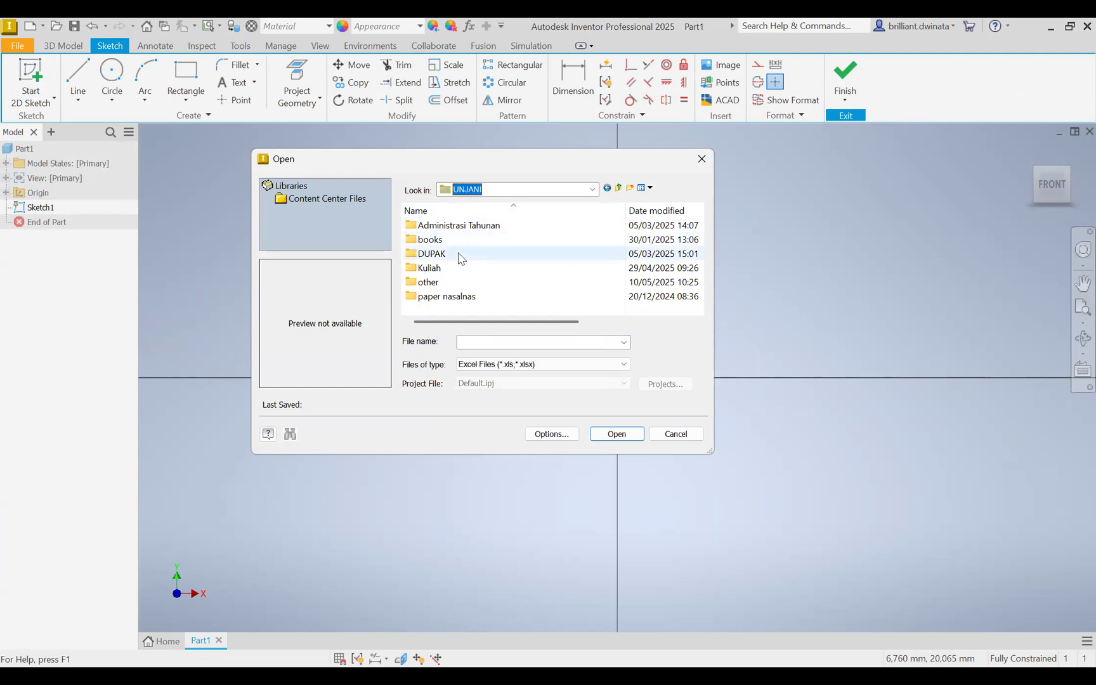
double_click(440, 269)
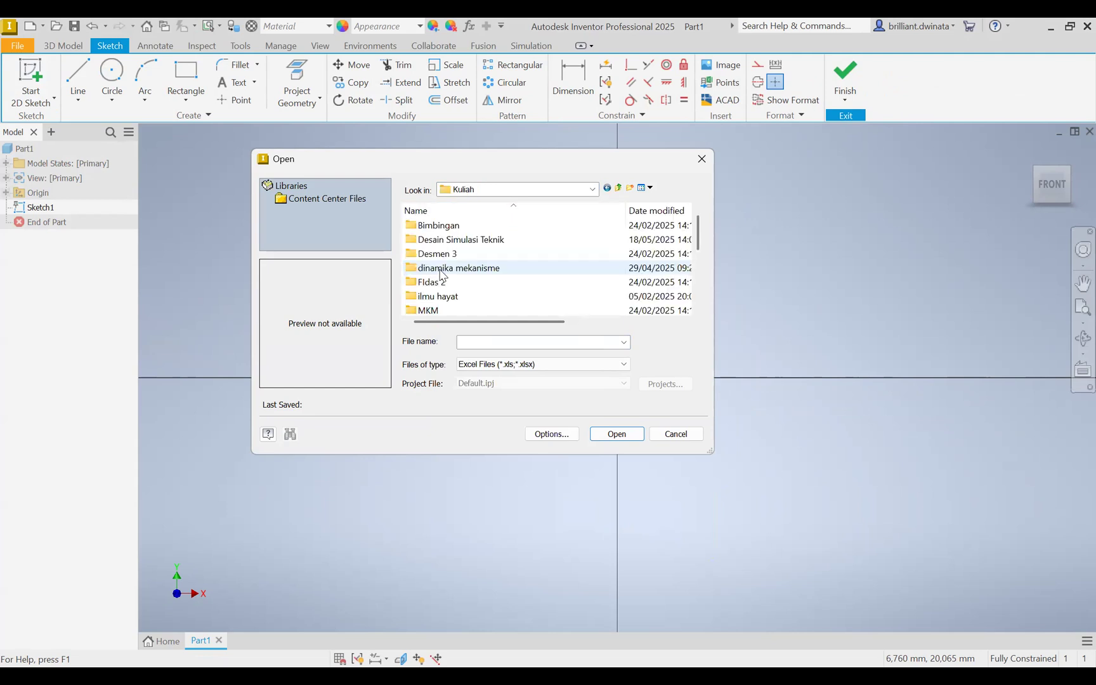
double_click(450, 239)
scroll(469, 270, down, 5)
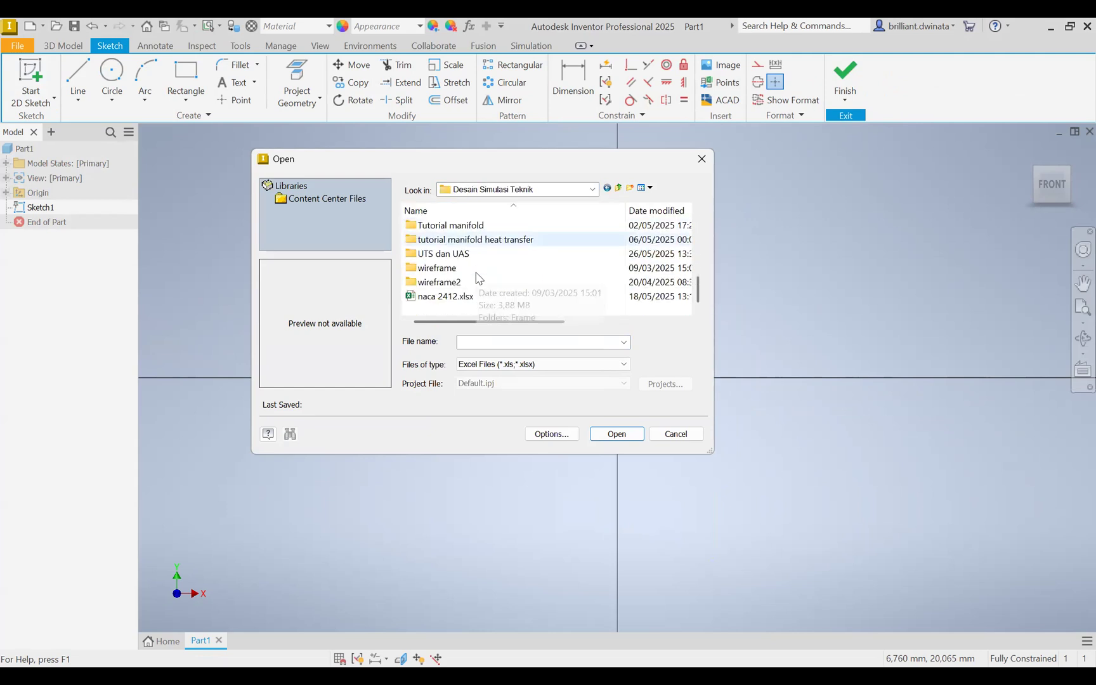
scroll(448, 302, up, 5)
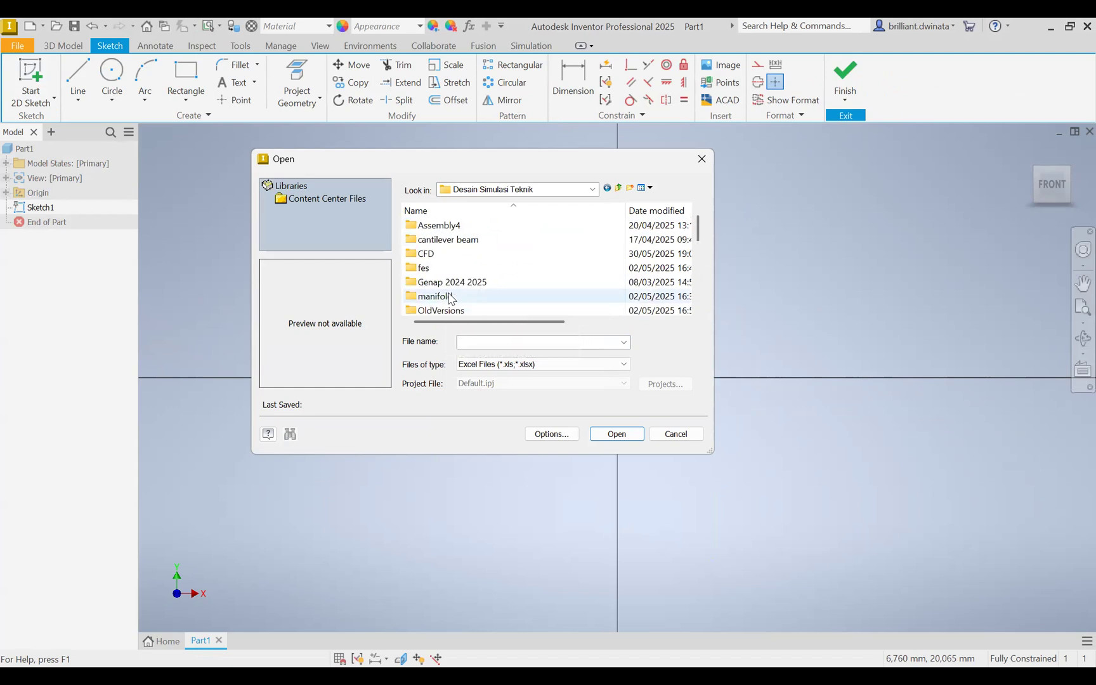
double_click(447, 254)
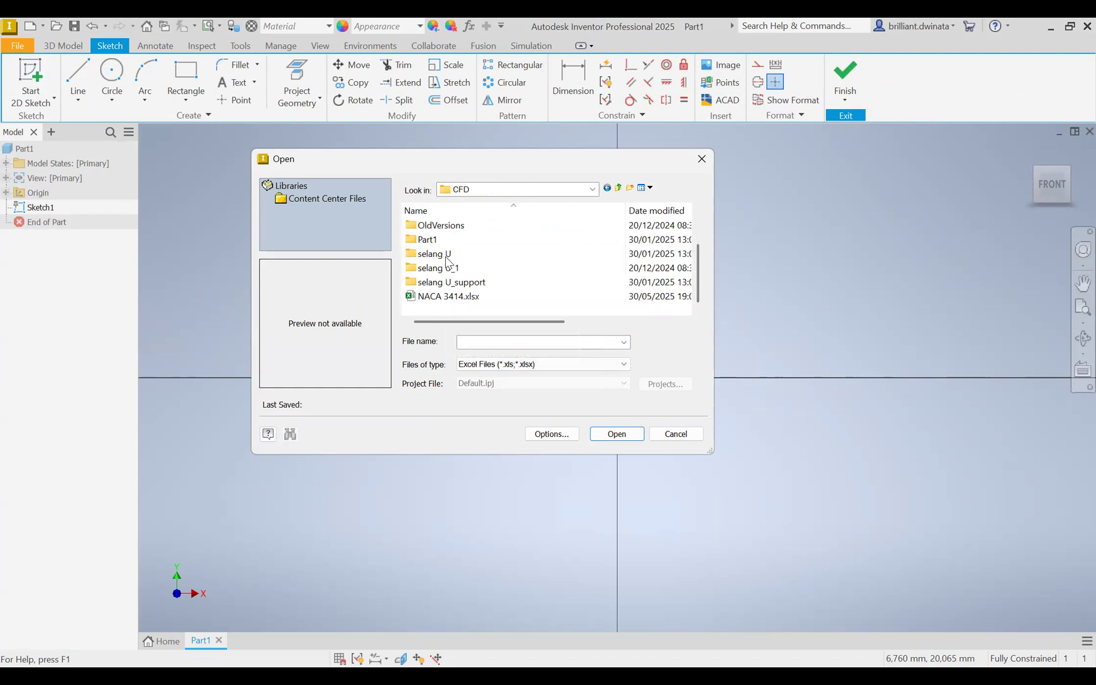
click(447, 296)
click(616, 437)
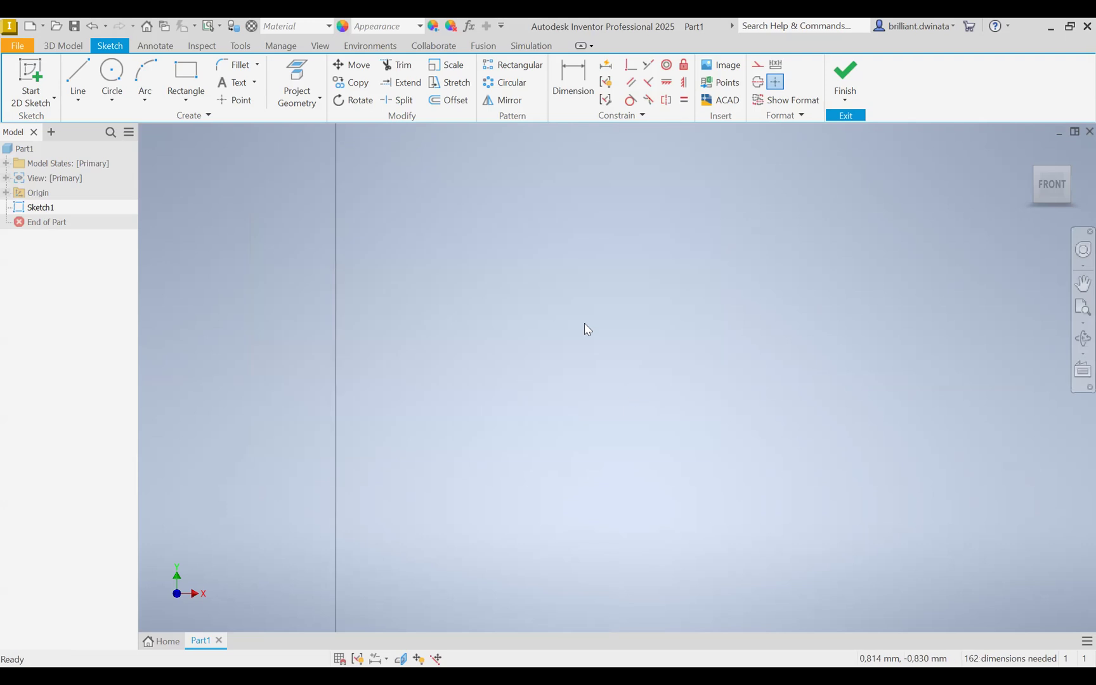
- Examine the imported airfoil points along the upper and lower surfaces, from the leading edge to the trailing edge
scroll(584, 323, down, 4)
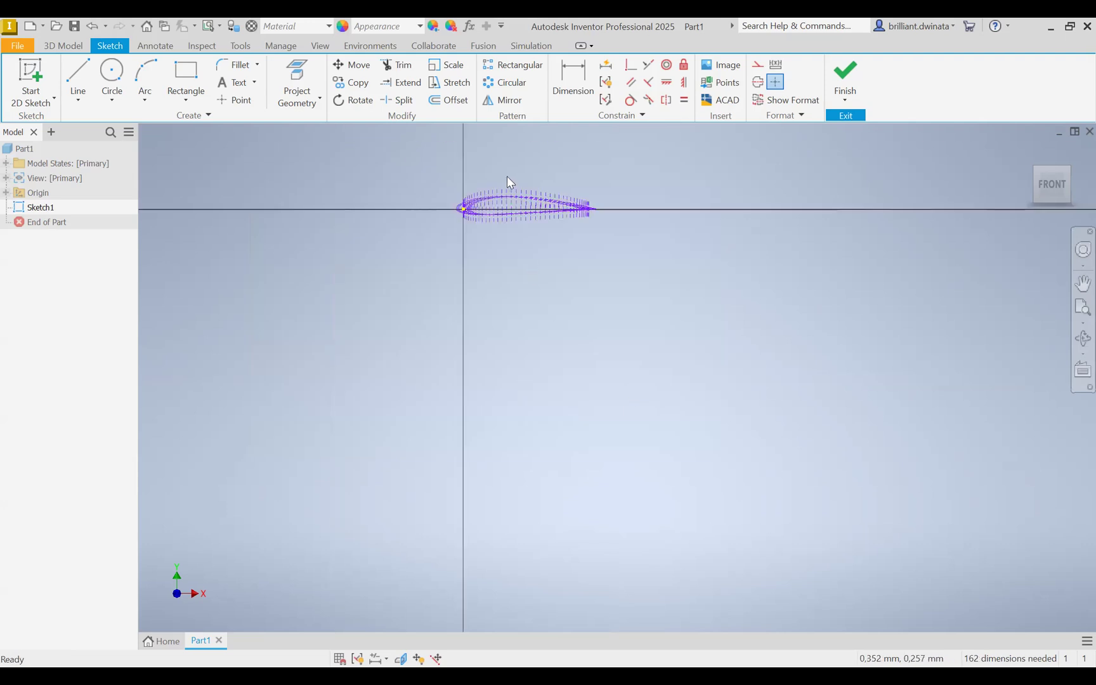
middle_drag(507, 176, 510, 281)
scroll(514, 288, up, 8)
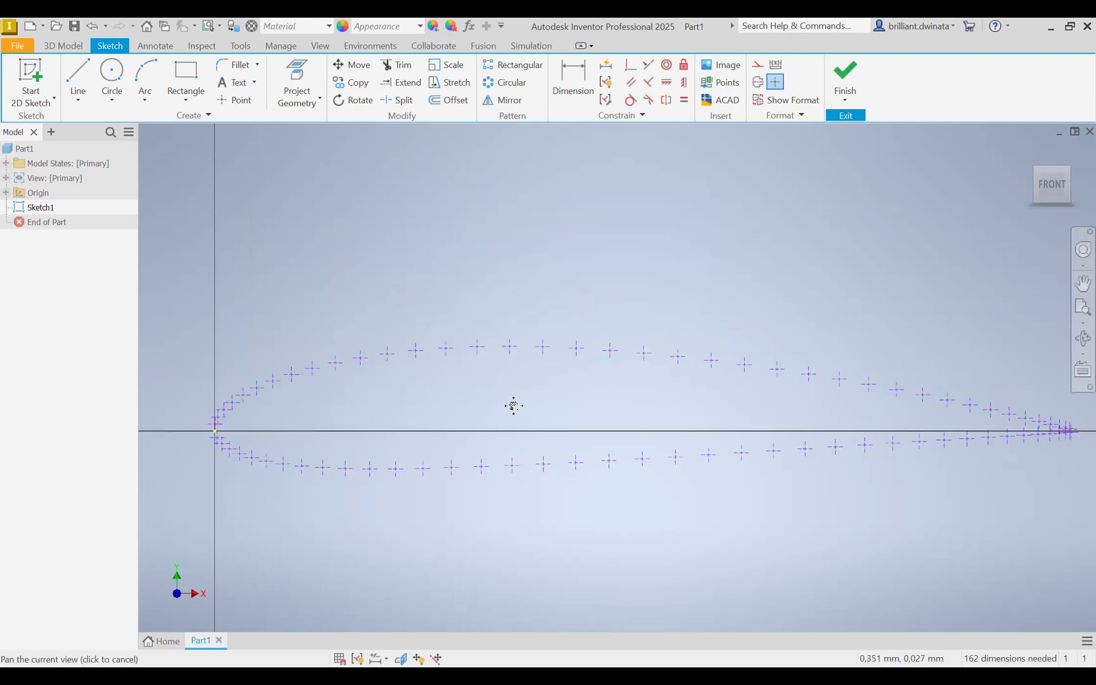
middle_drag(511, 406, 481, 355)
scroll(436, 463, up, 2)
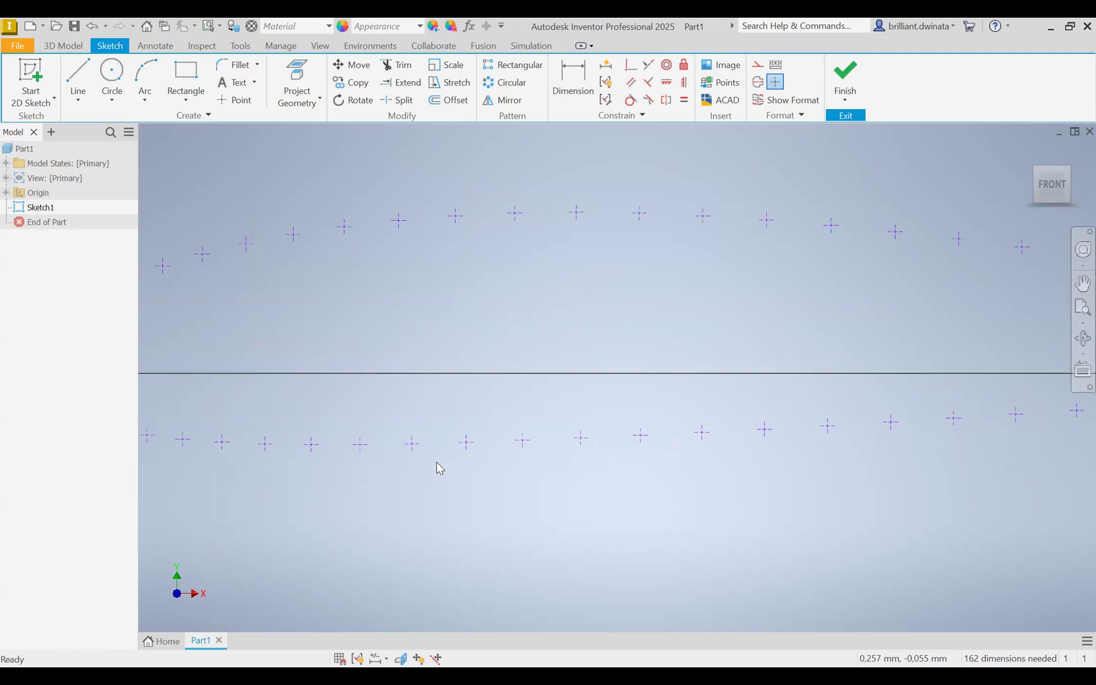
scroll(437, 462, down, 4)
scroll(582, 534, up, 4)
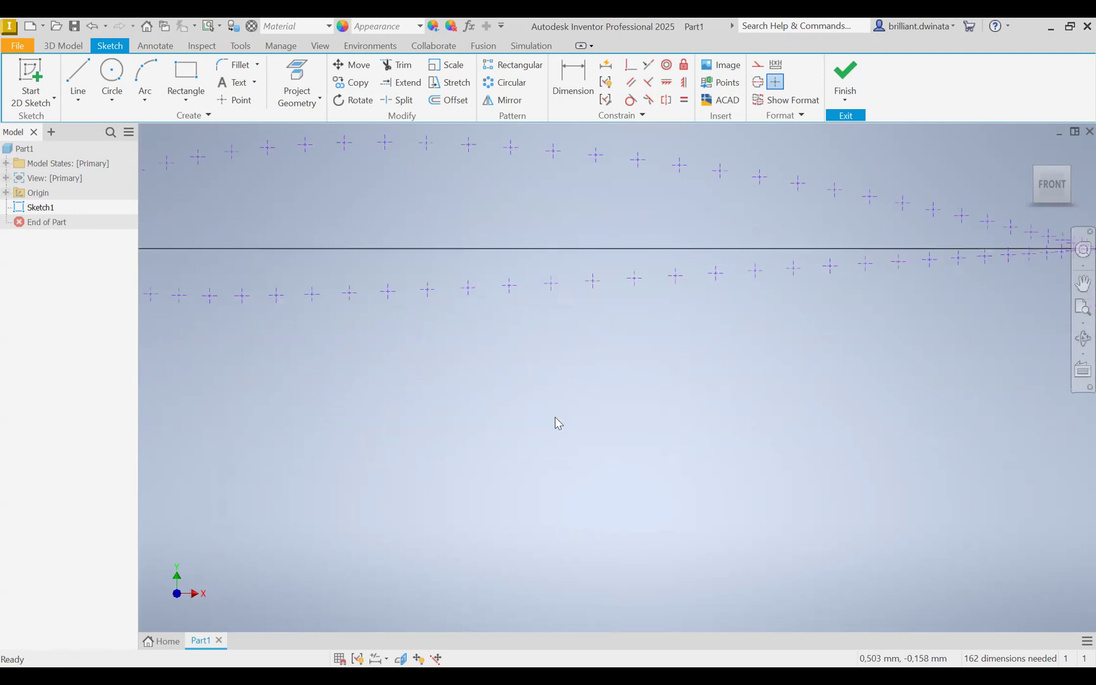
scroll(546, 415, down, 6)
scroll(471, 403, up, 3)
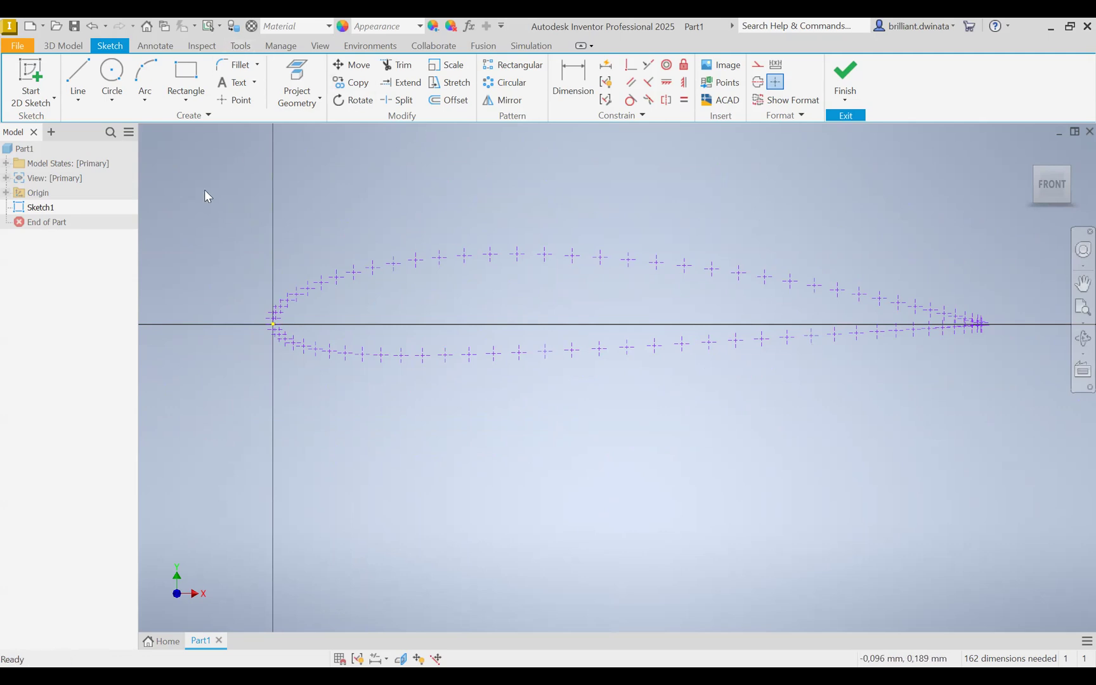
- Start an interpolation spline at the origin and run it through the first six upper-surface points behind the leading edge
click(77, 100)
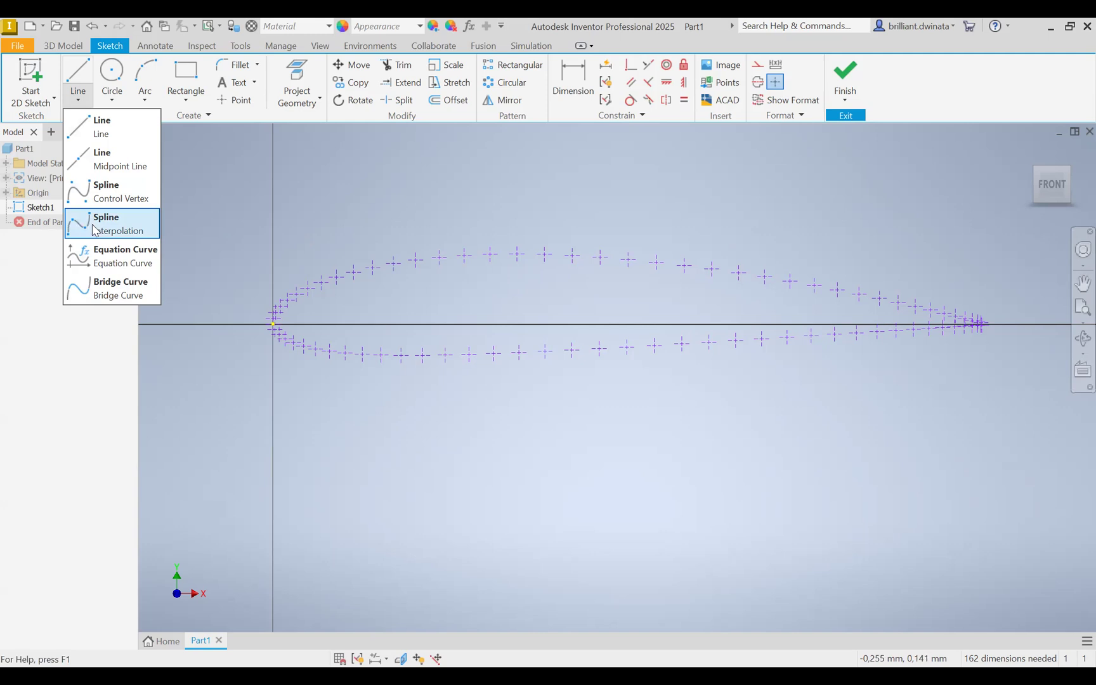
click(126, 230)
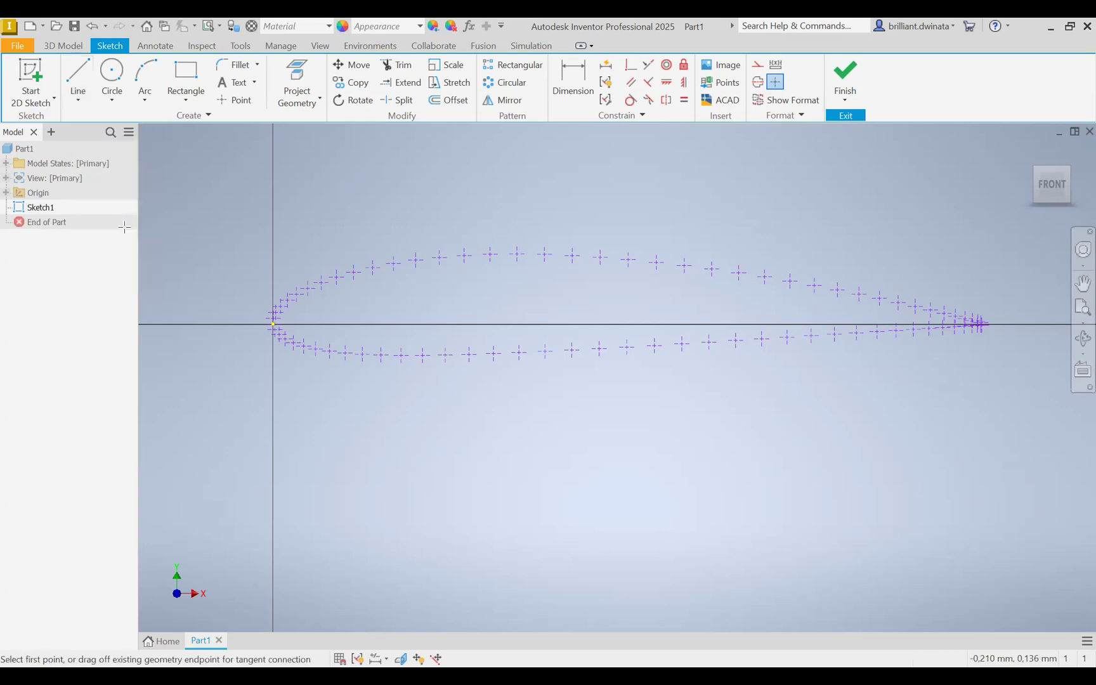
scroll(279, 334, down, 5)
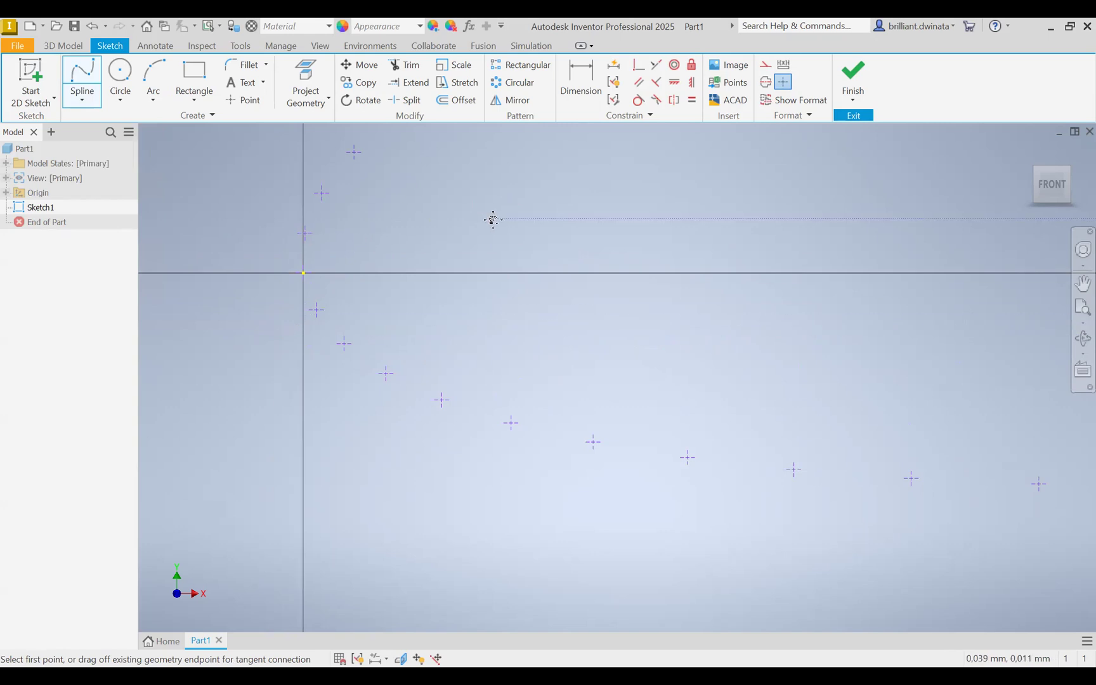
click(1082, 284)
mouse_move(792, 279)
mouse_down()
mouse_move(693, 396)
mouse_move(714, 403)
mouse_move(702, 360)
mouse_up()
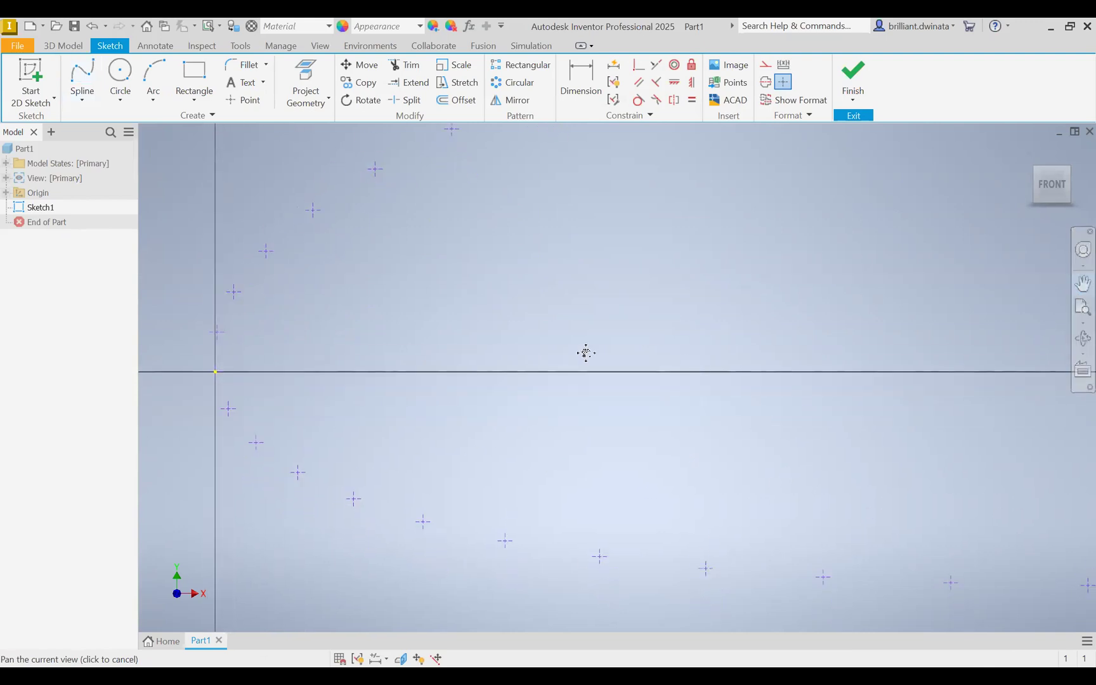
key(Escape)
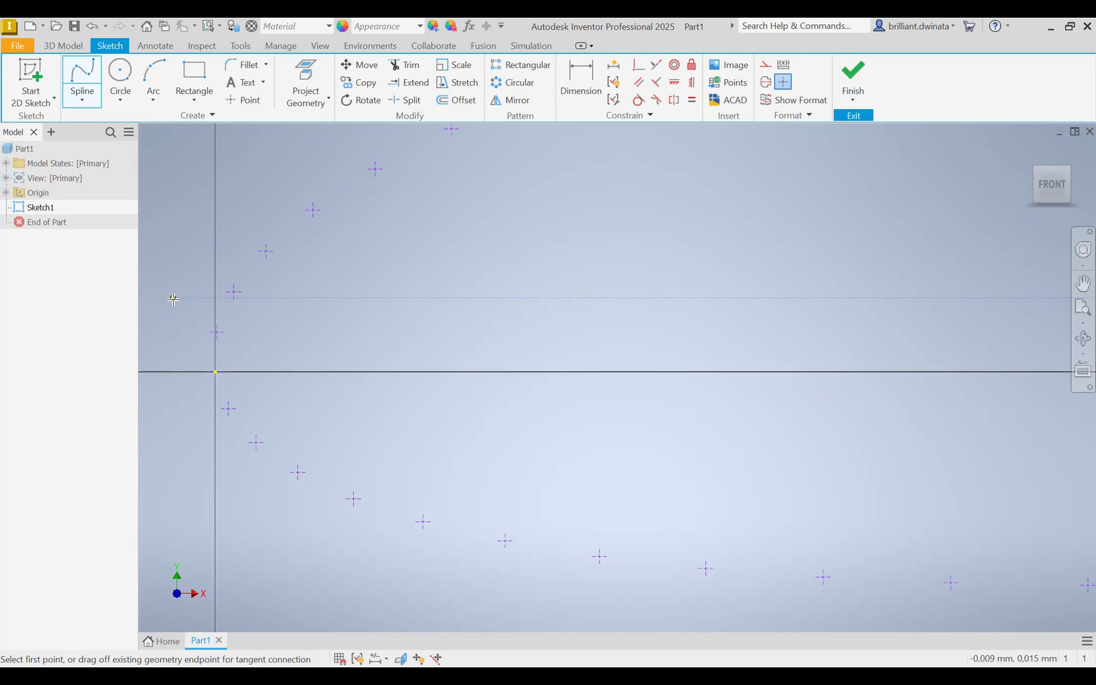
click(216, 371)
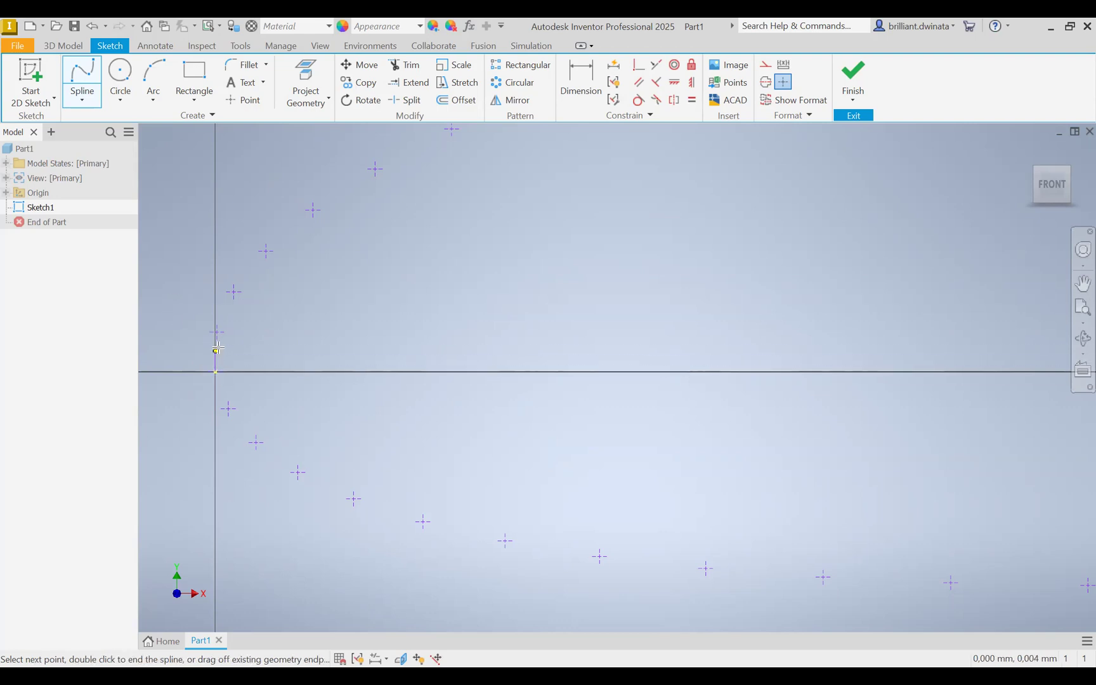
click(216, 331)
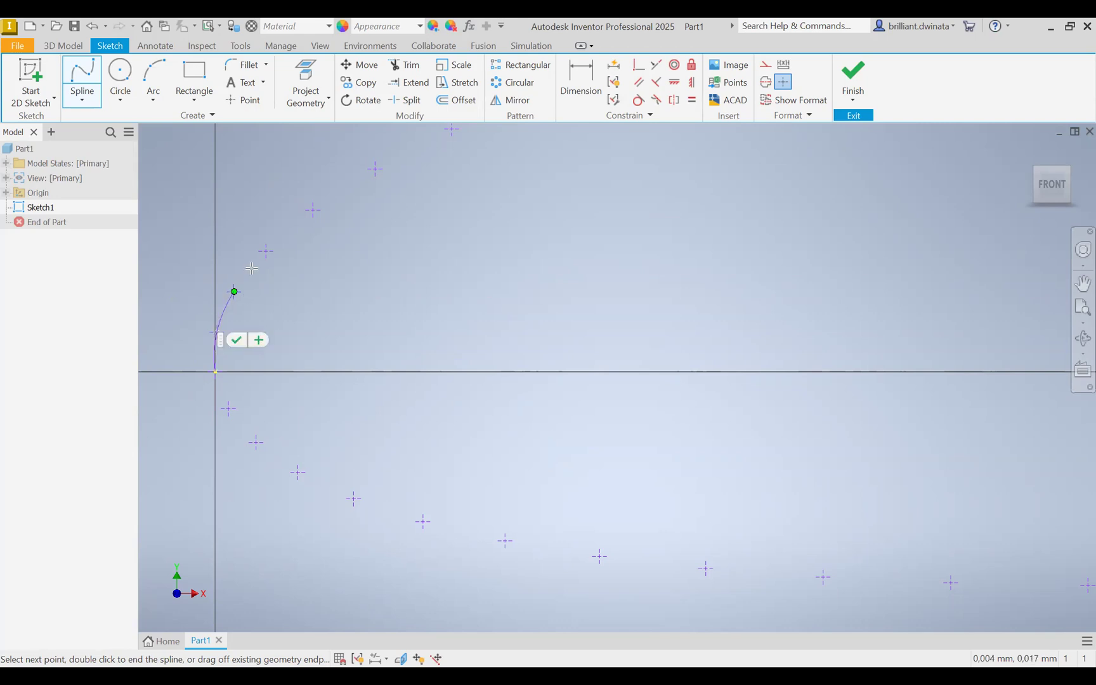
click(234, 291)
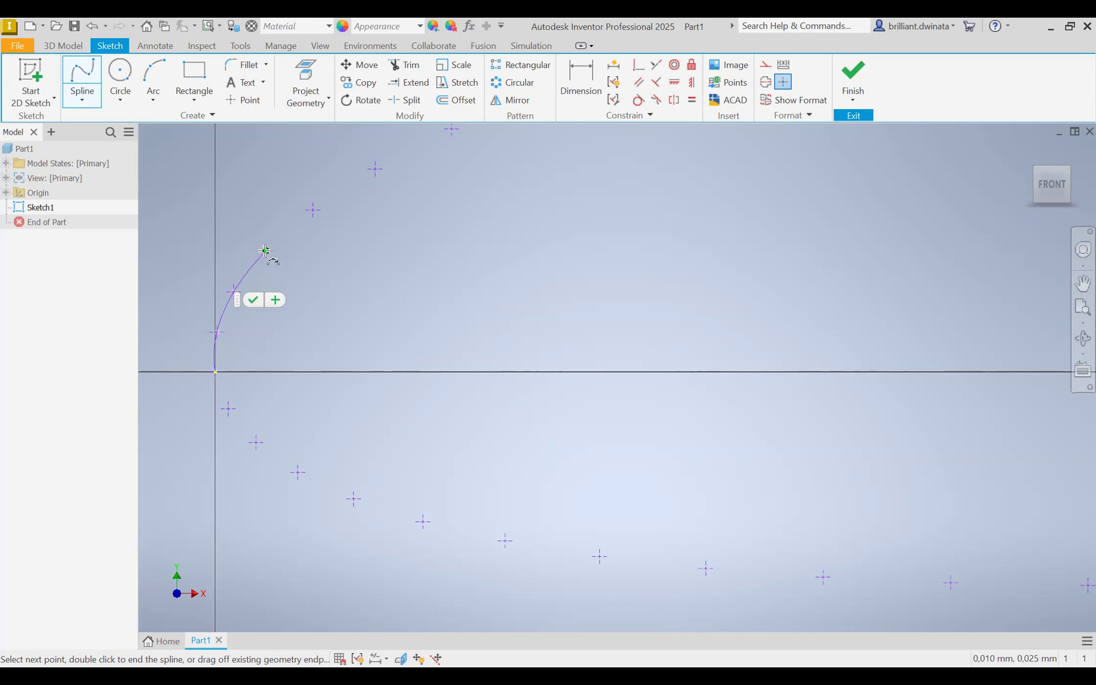
click(266, 251)
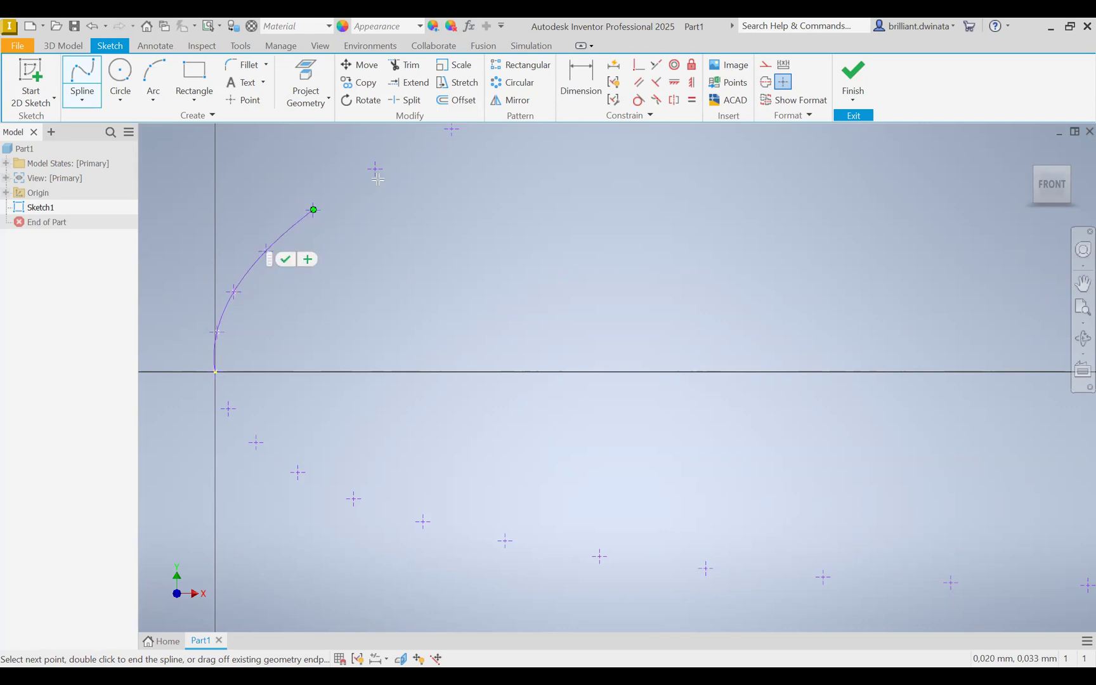
click(313, 210)
click(375, 168)
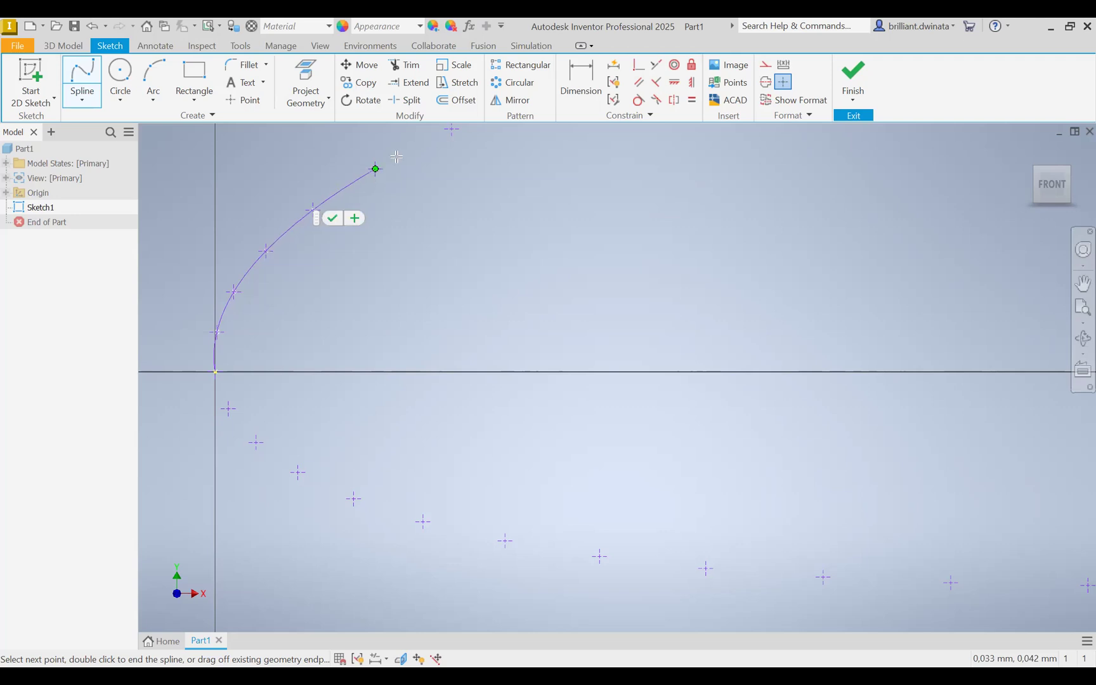
click(451, 129)
- Extend the spline through the next four upper-surface points, up to the point at about X 0.141 mm, Y 0.080 mm
click(1075, 287)
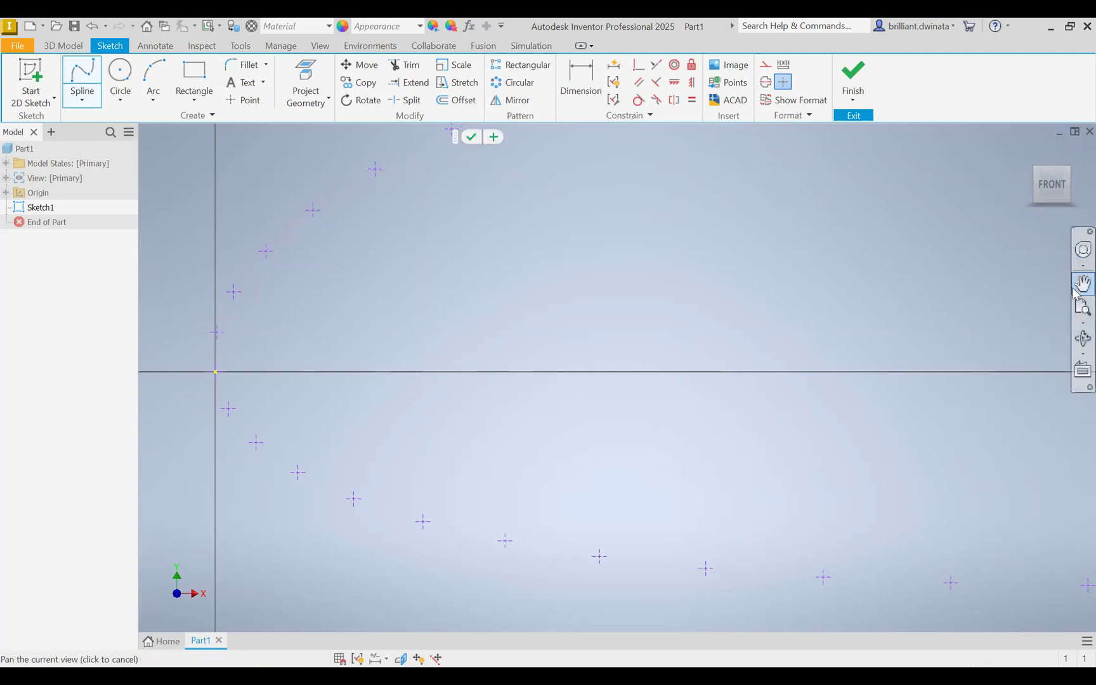
mouse_move(774, 208)
mouse_down()
mouse_move(684, 311)
mouse_move(702, 345)
mouse_move(692, 363)
mouse_up()
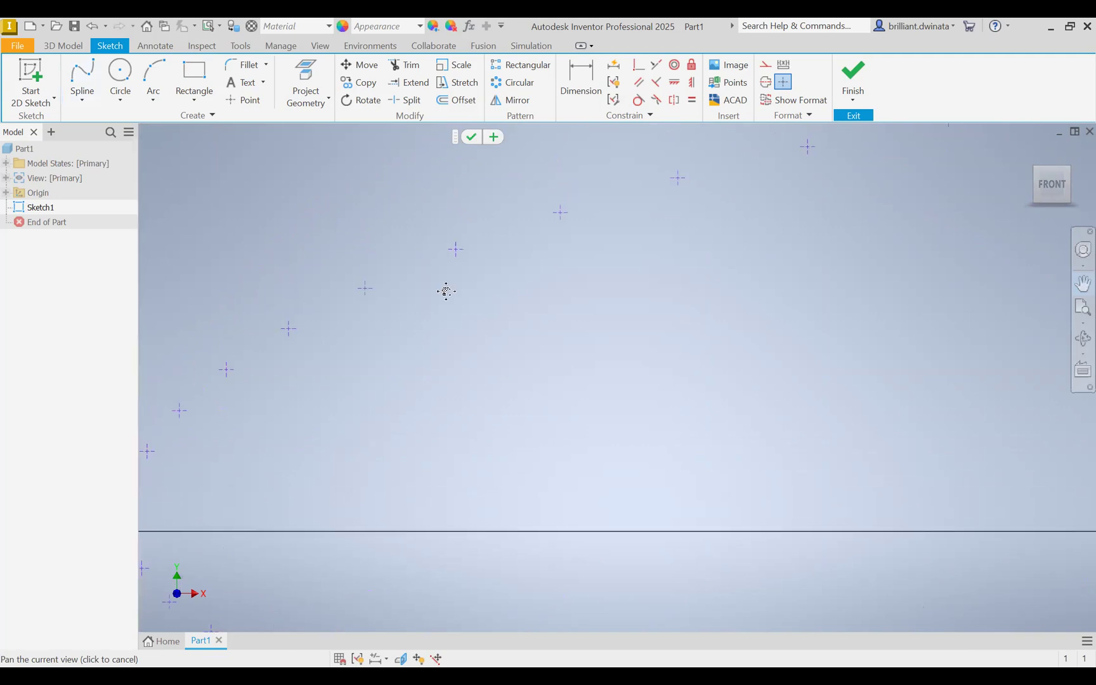
key(Escape)
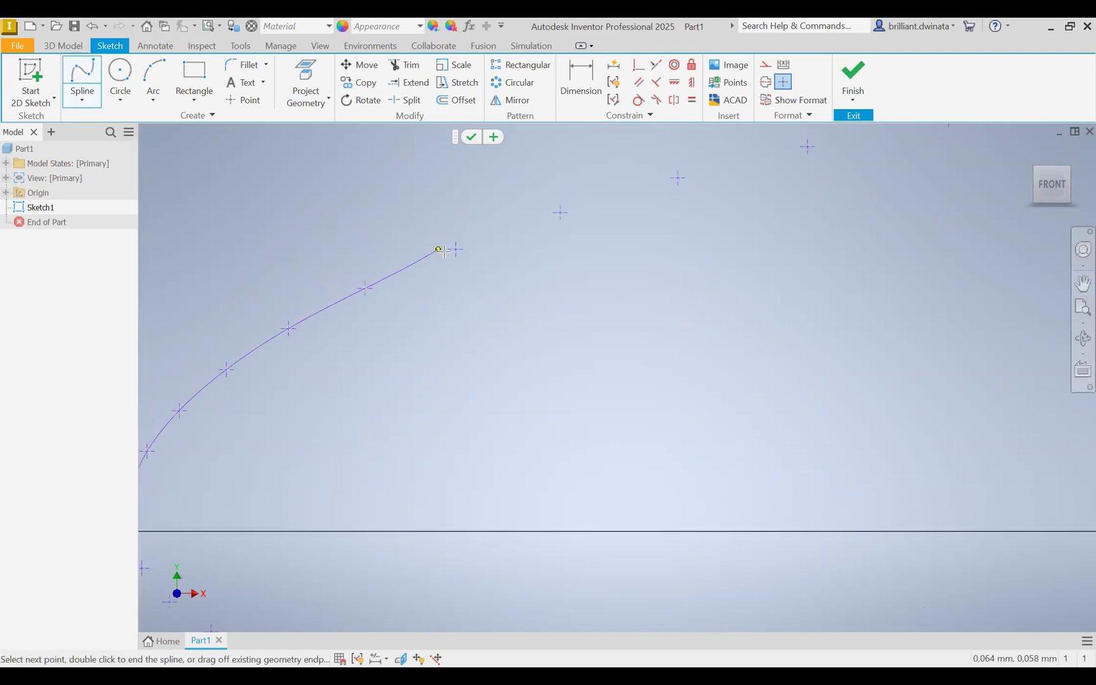
click(456, 249)
click(560, 212)
click(678, 178)
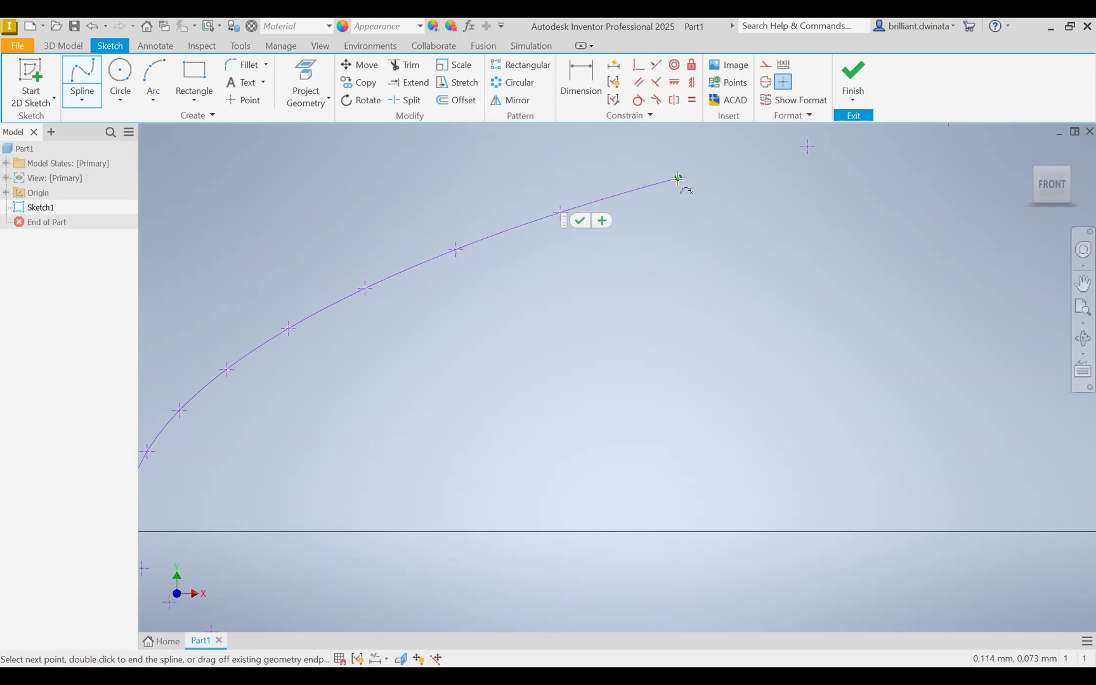
click(807, 146)
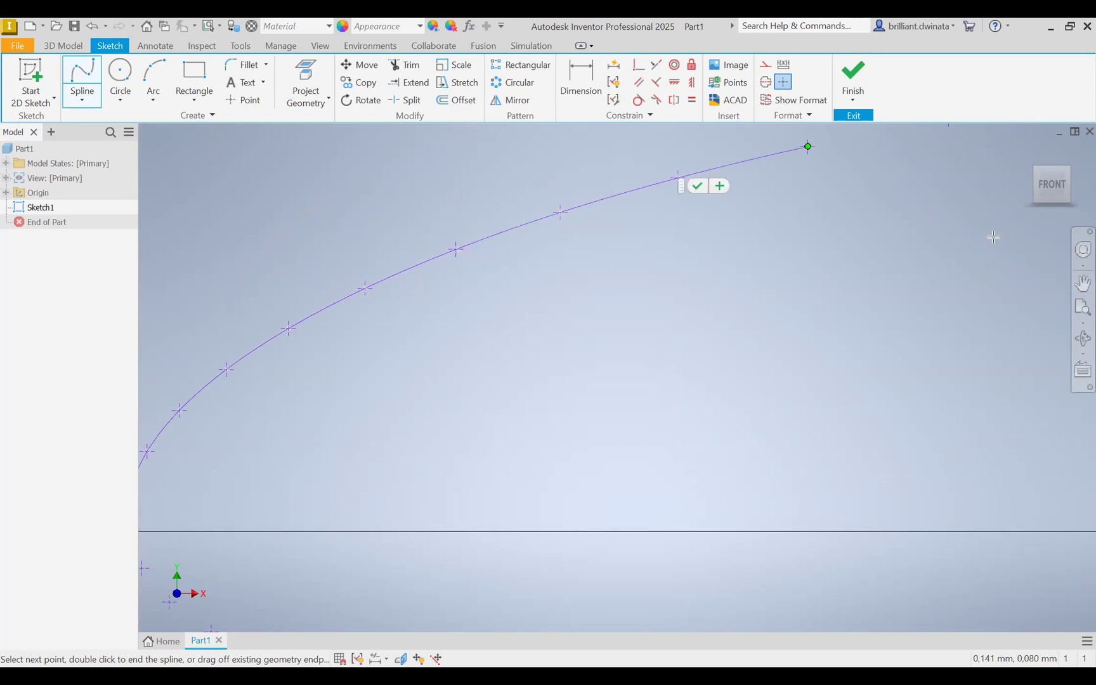
- Extend the spline through three more consecutive upper-surface points beyond the one at about X 0.141 mm
click(1075, 290)
drag(1020, 233, 611, 442)
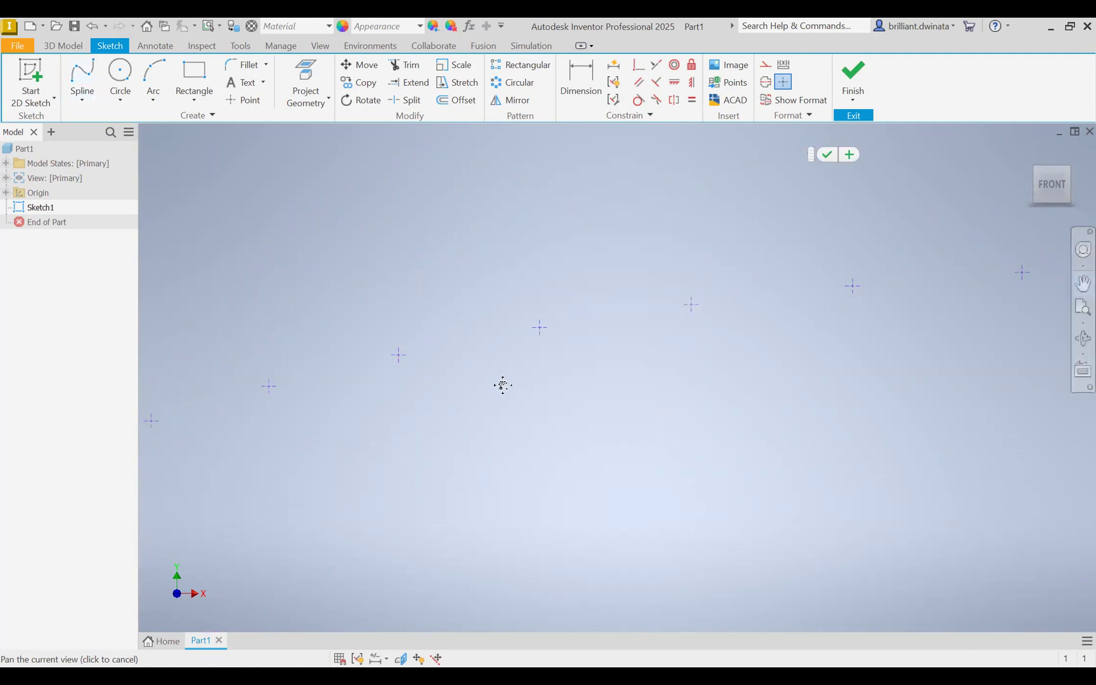
key(Escape)
click(538, 327)
click(691, 304)
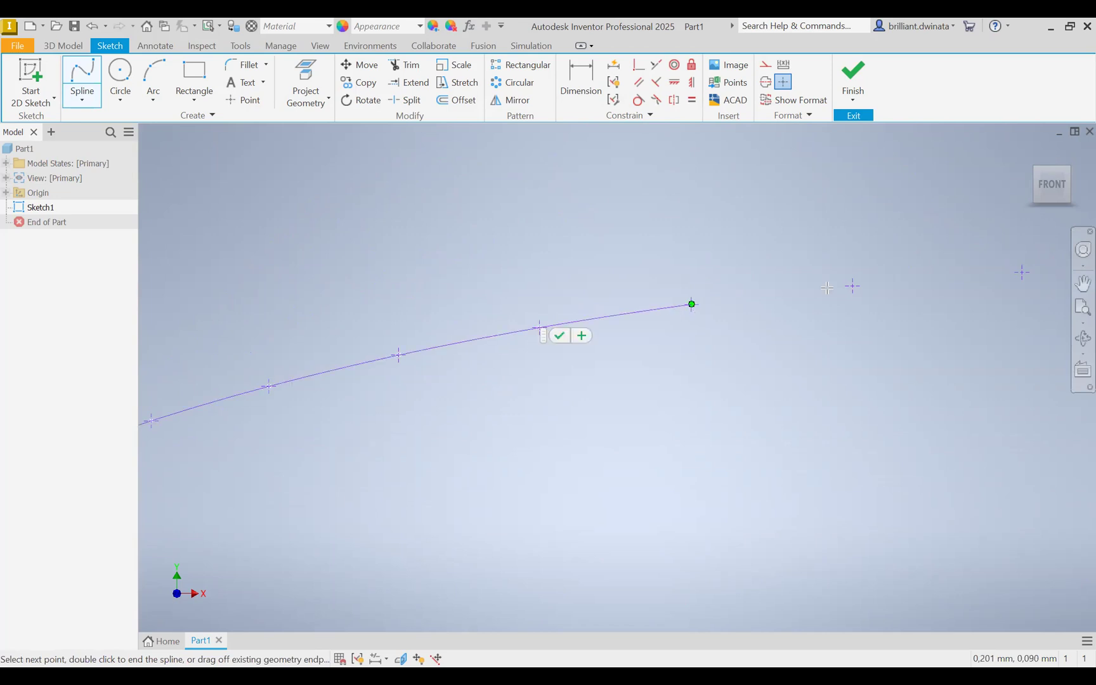
click(851, 287)
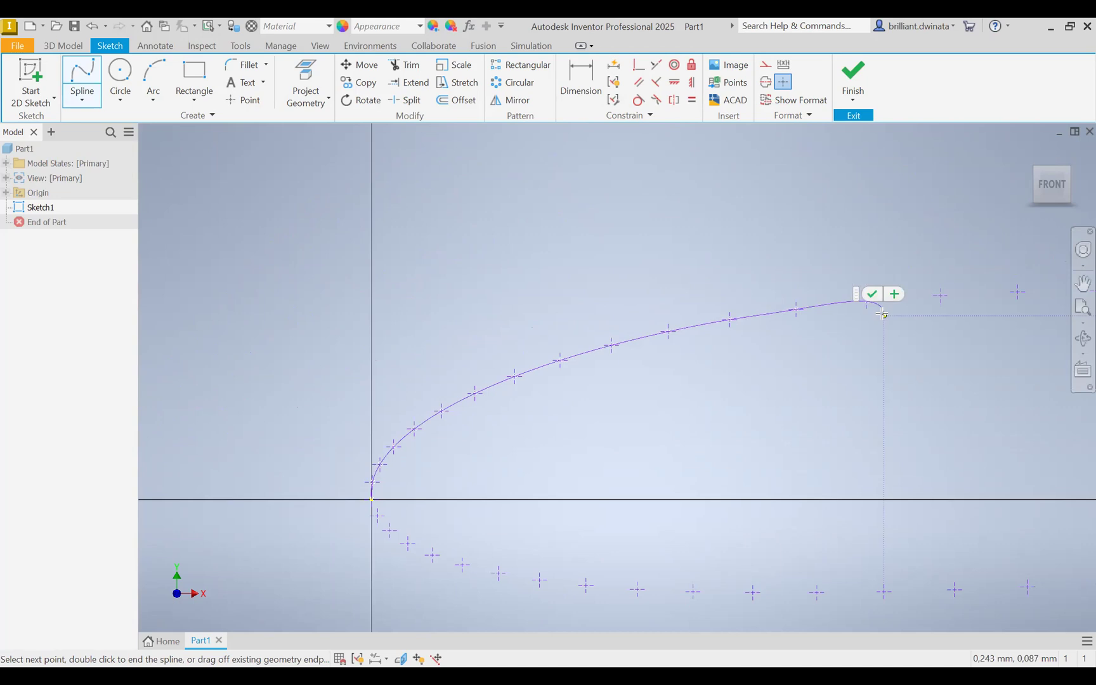
- Extend the spline through the next seven upper-surface points, from about X 0.270 mm to about X 0.50 mm
click(1077, 287)
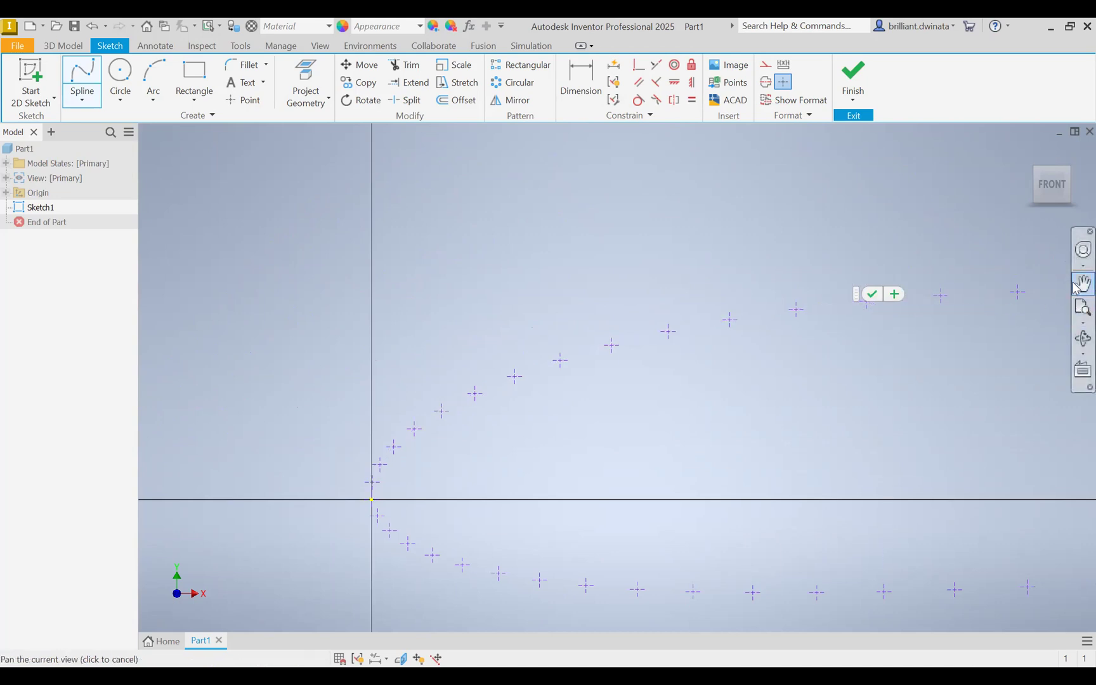
mouse_move(944, 387)
mouse_down()
mouse_move(750, 379)
mouse_move(574, 399)
mouse_up()
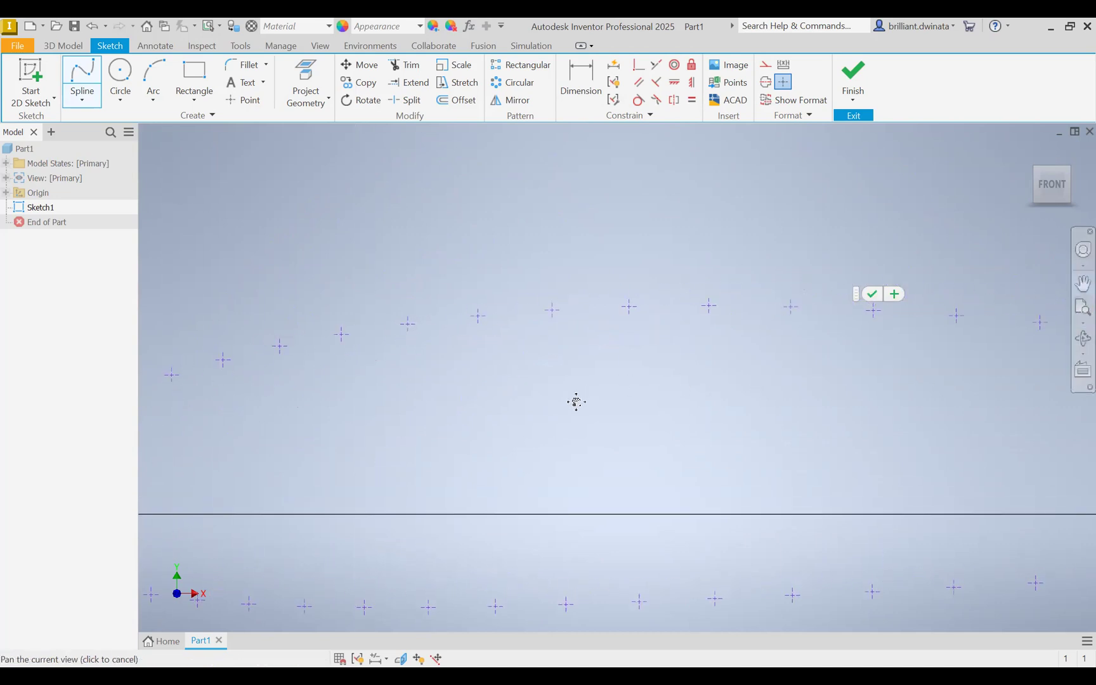
key(Escape)
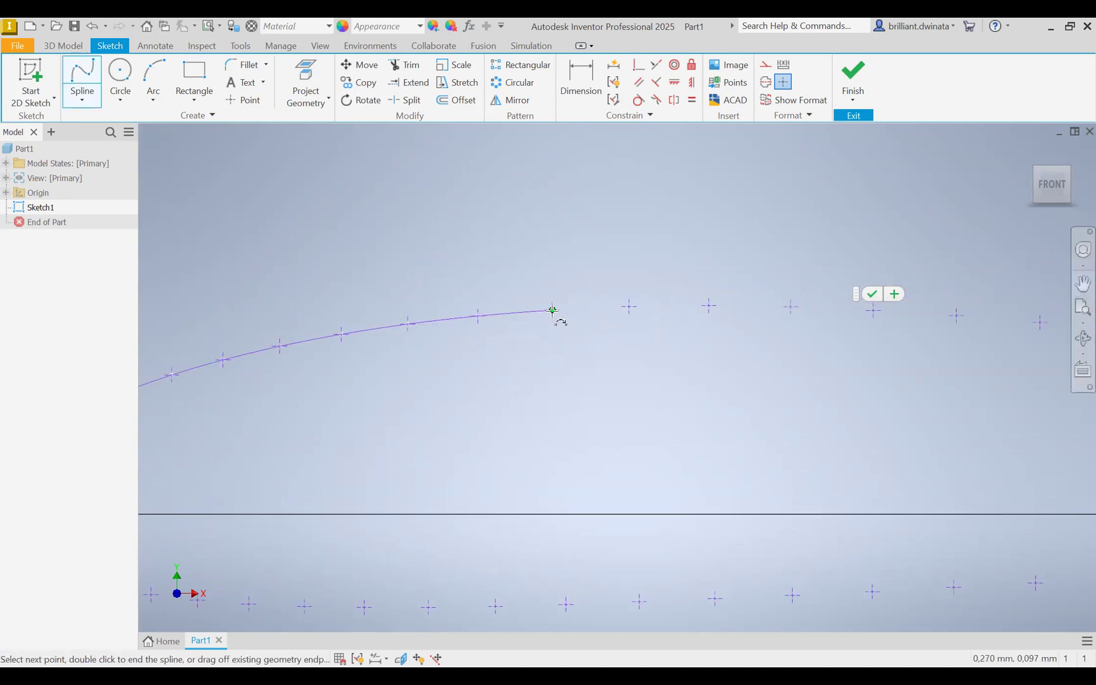
click(553, 310)
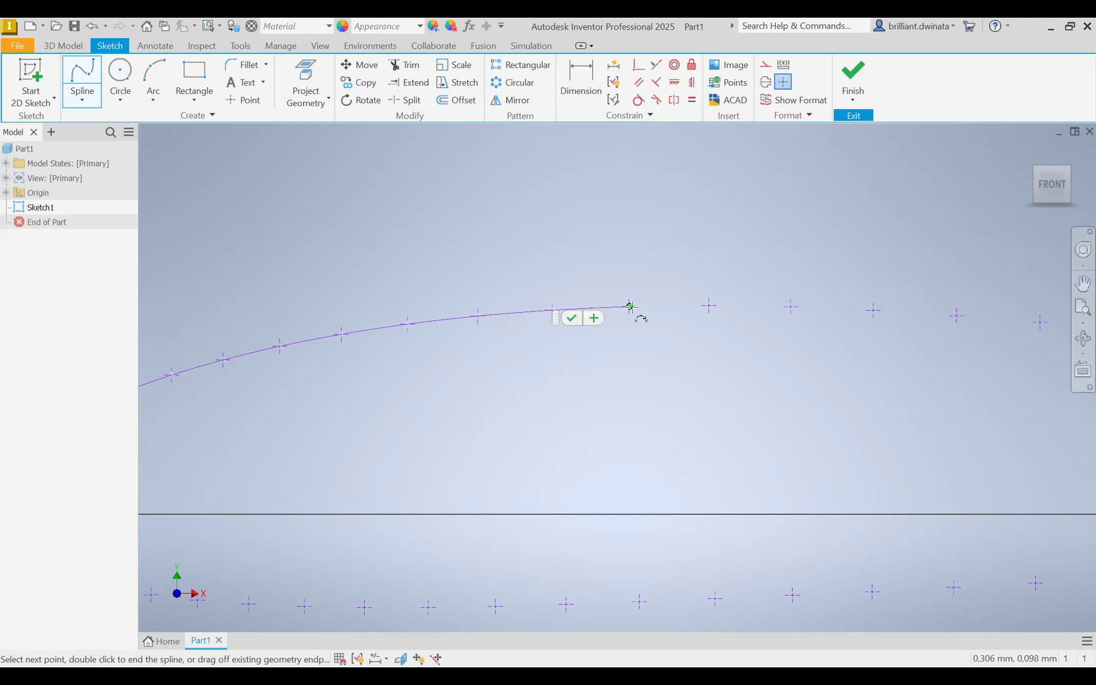
click(629, 306)
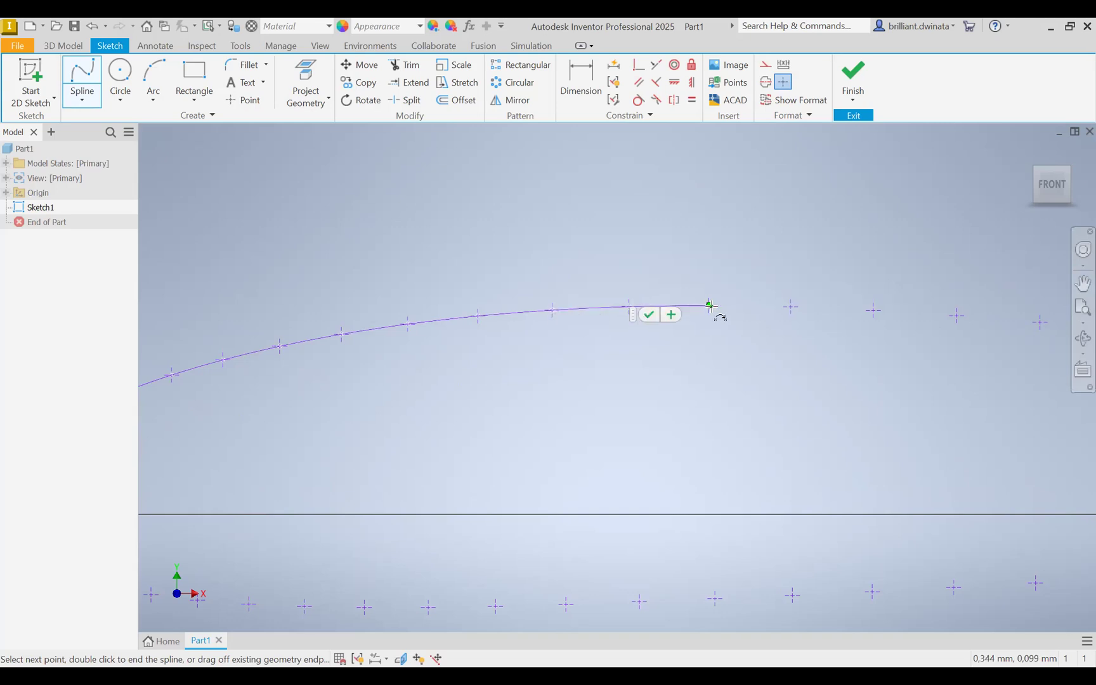
click(710, 305)
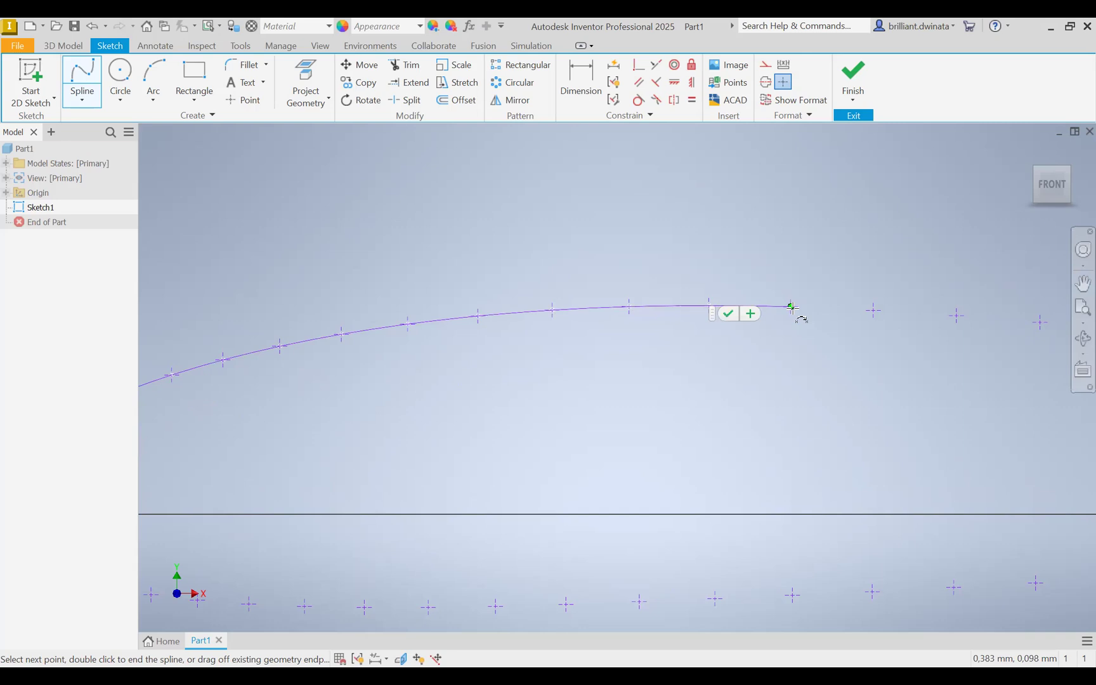
click(792, 307)
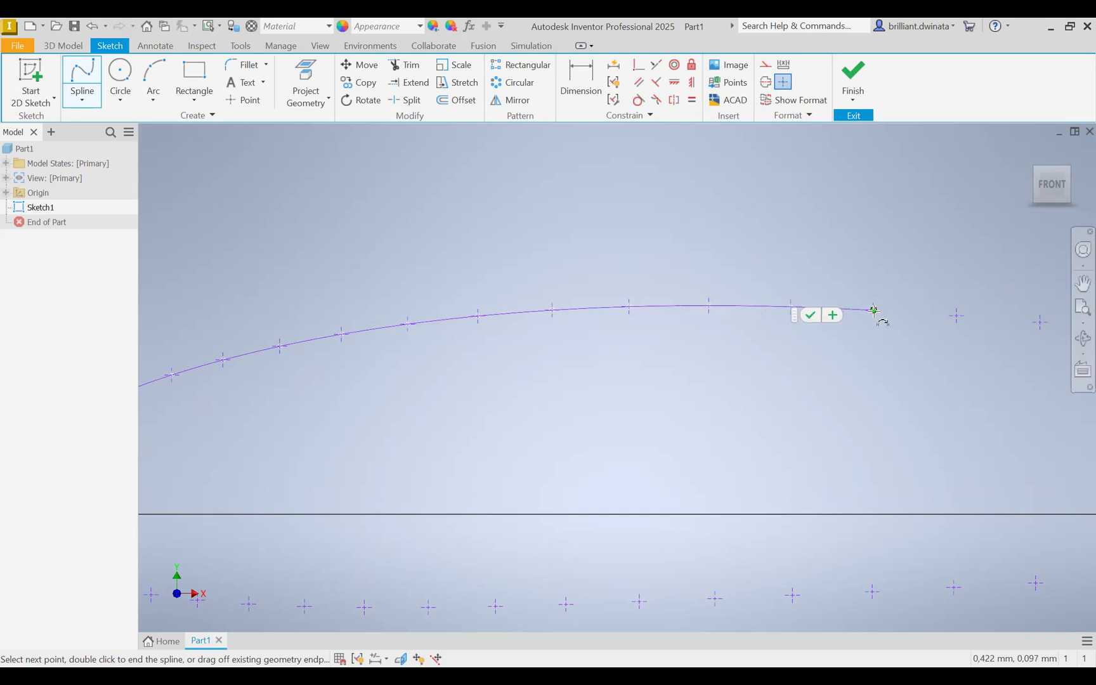
click(874, 311)
click(956, 315)
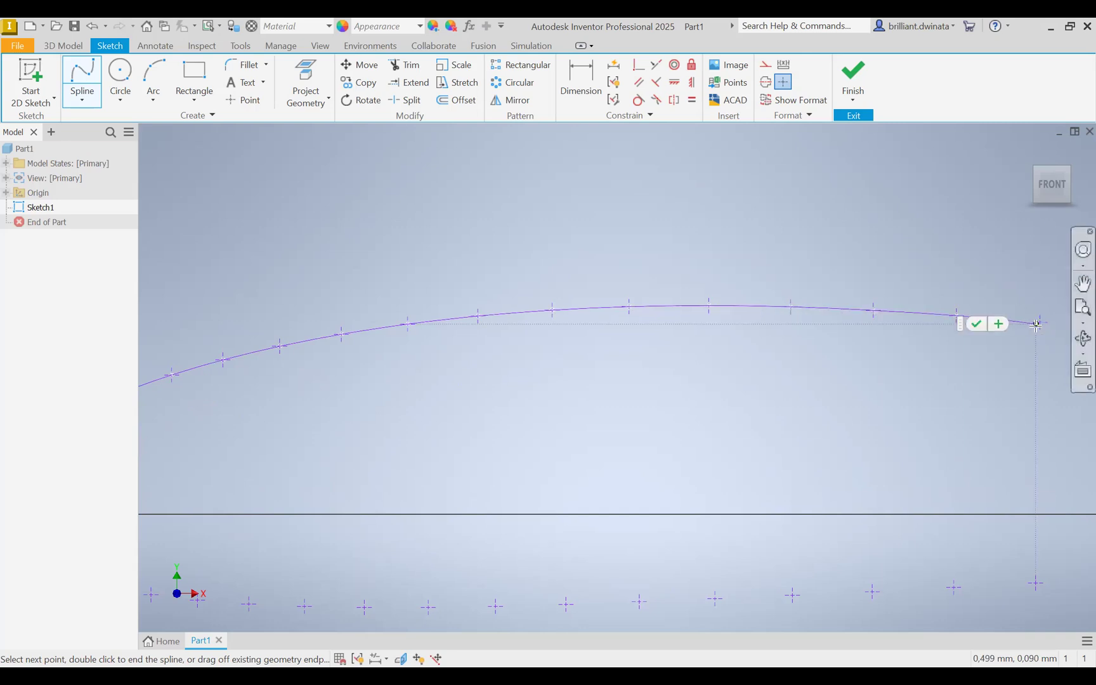
click(1041, 321)
- Extend the spline through the next seven upper-surface points, ending one point past the one at about X 0.729 mm, Y 0.061 mm
click(1082, 284)
mouse_move(972, 372)
mouse_down()
mouse_move(650, 334)
mouse_move(357, 343)
mouse_up()
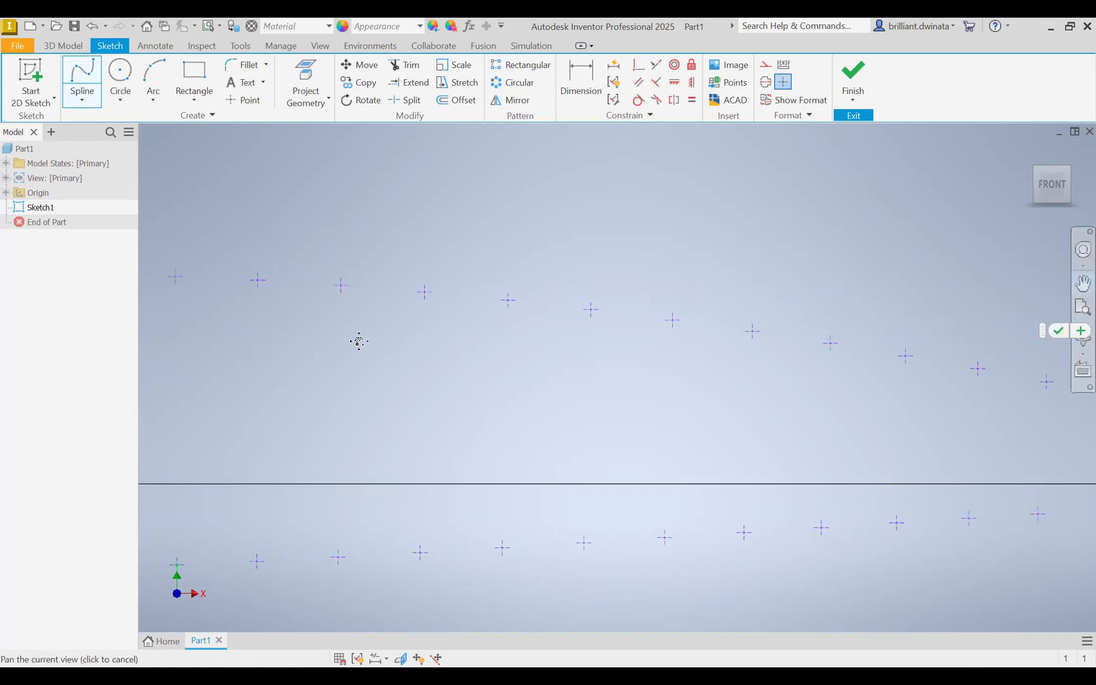
key(Escape)
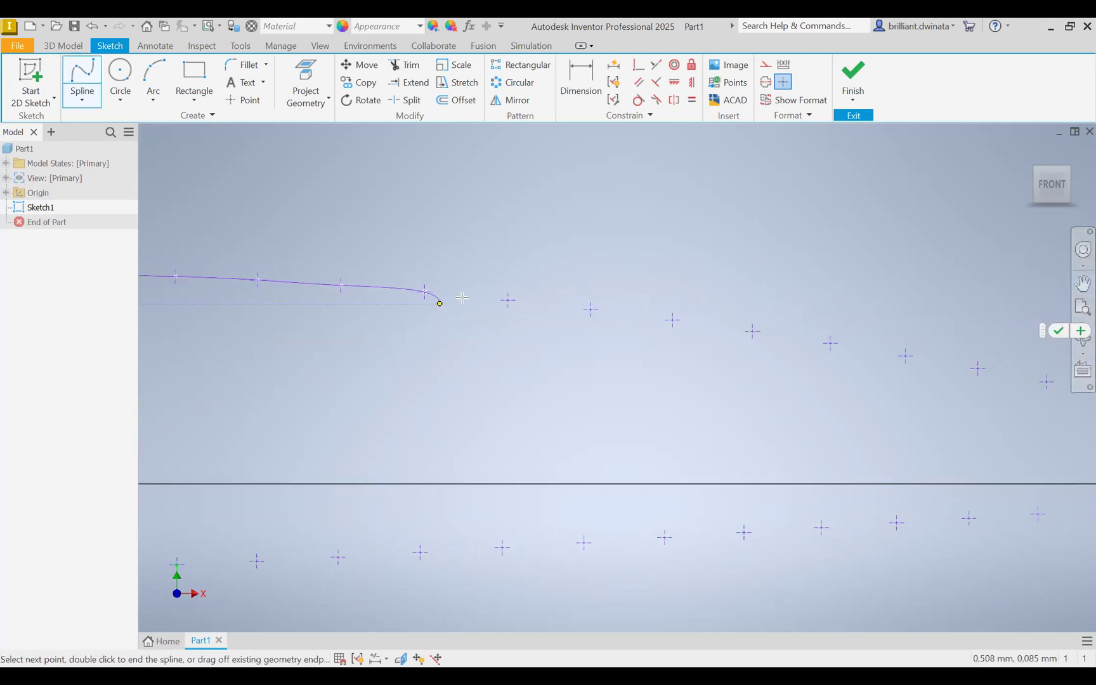
click(508, 299)
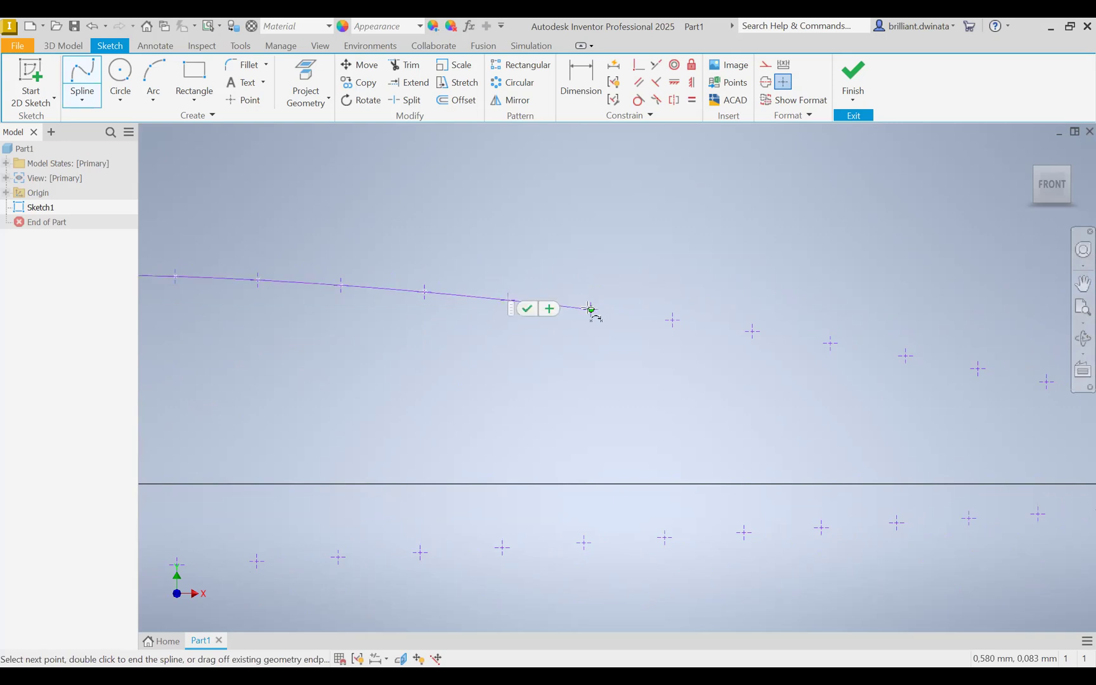
click(611, 315)
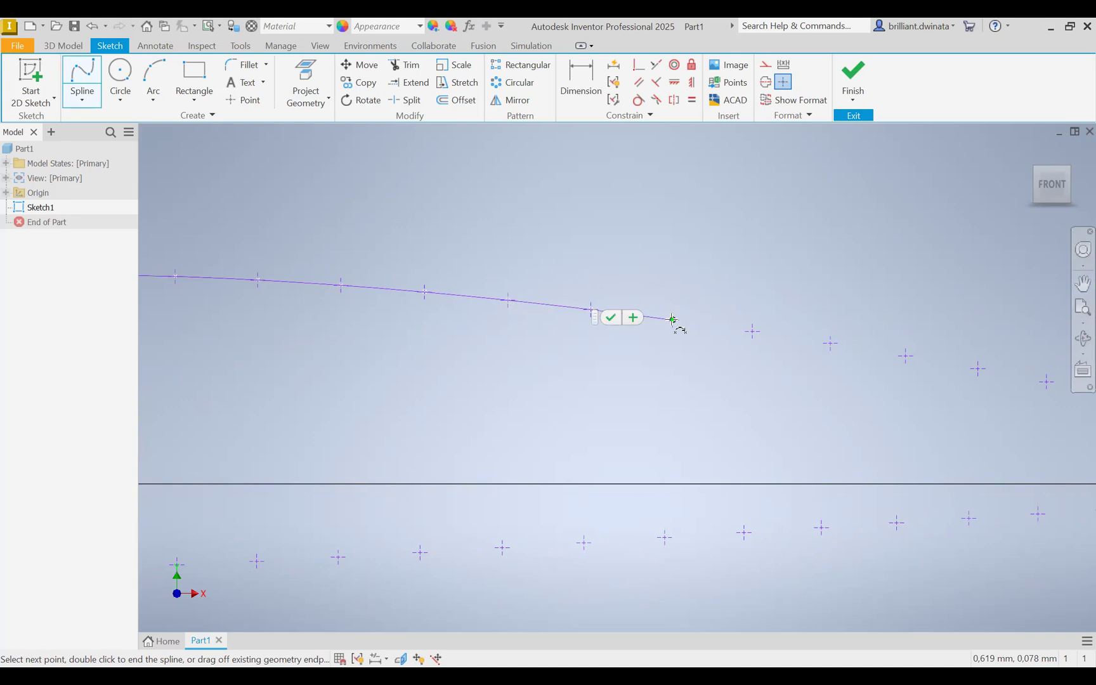
click(673, 320)
click(753, 330)
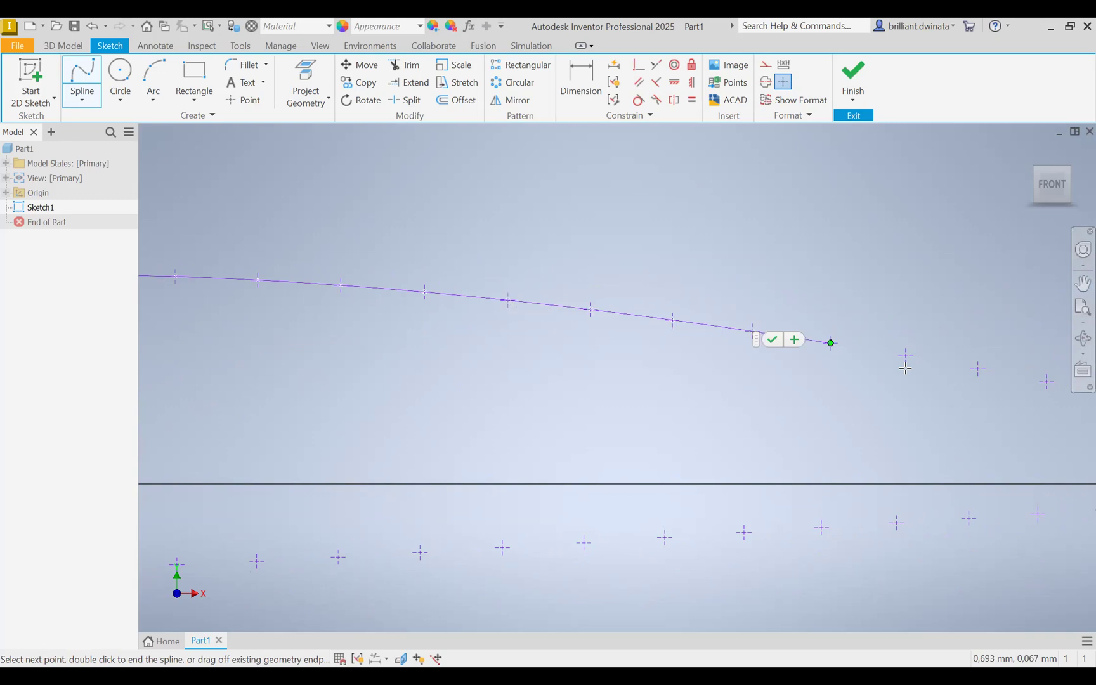
click(831, 342)
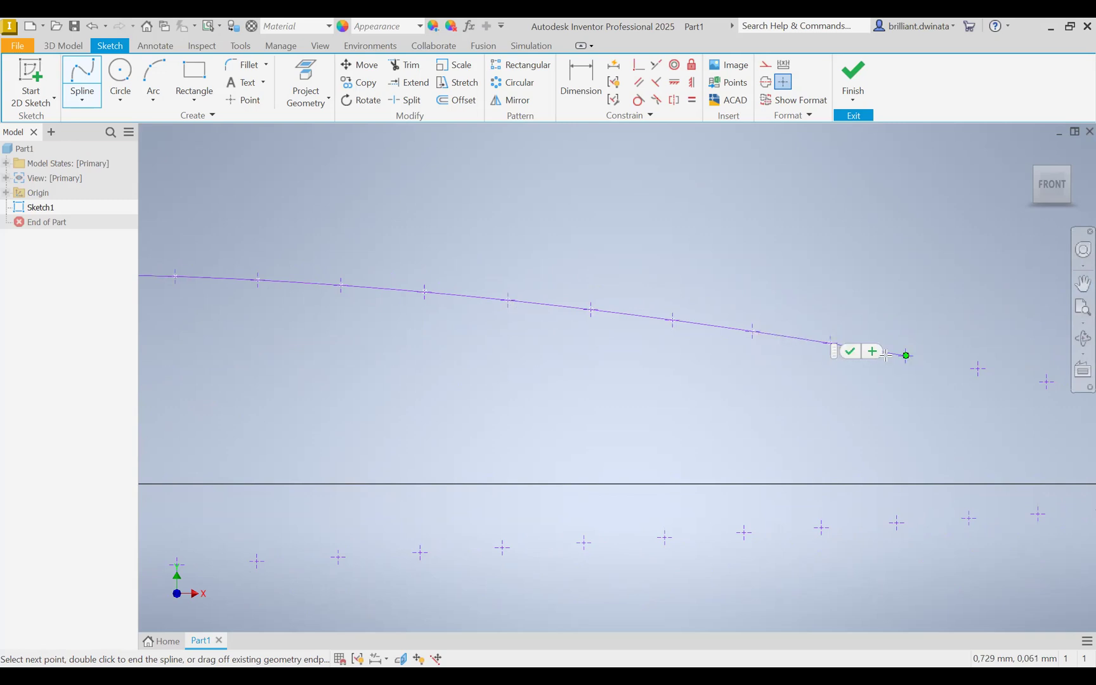
click(906, 356)
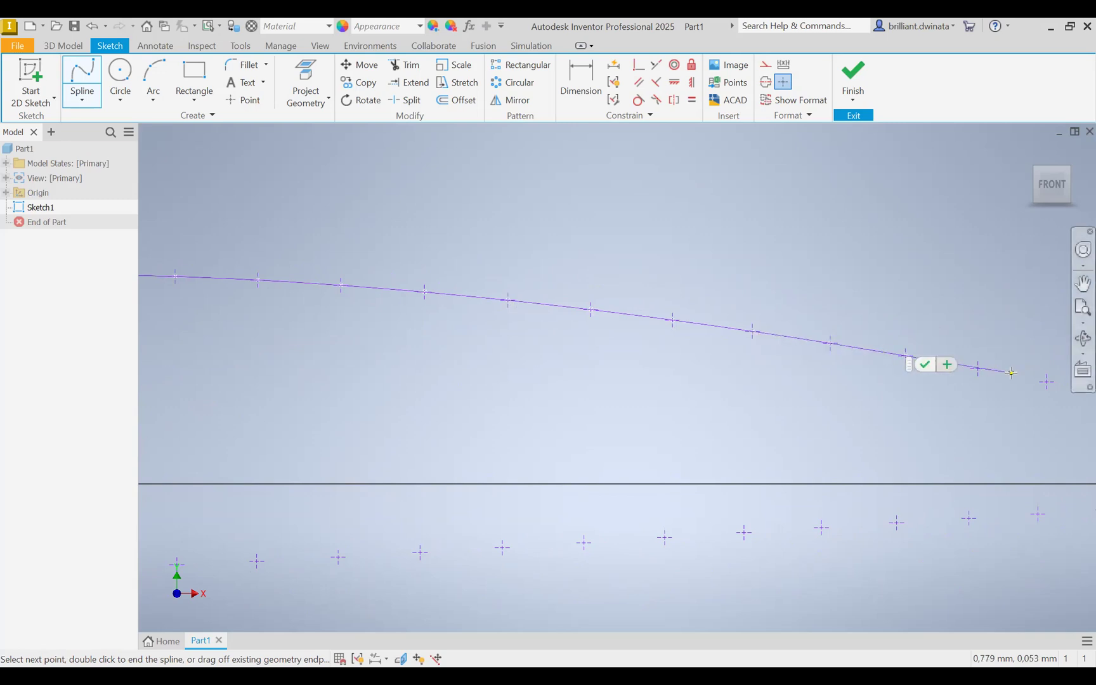
click(978, 369)
- Extend the spline through the next four upper-surface points, from about X 0.796 mm to about X 0.882 mm
click(1076, 287)
mouse_move(788, 405)
mouse_down()
mouse_move(797, 357)
mouse_move(608, 327)
mouse_up()
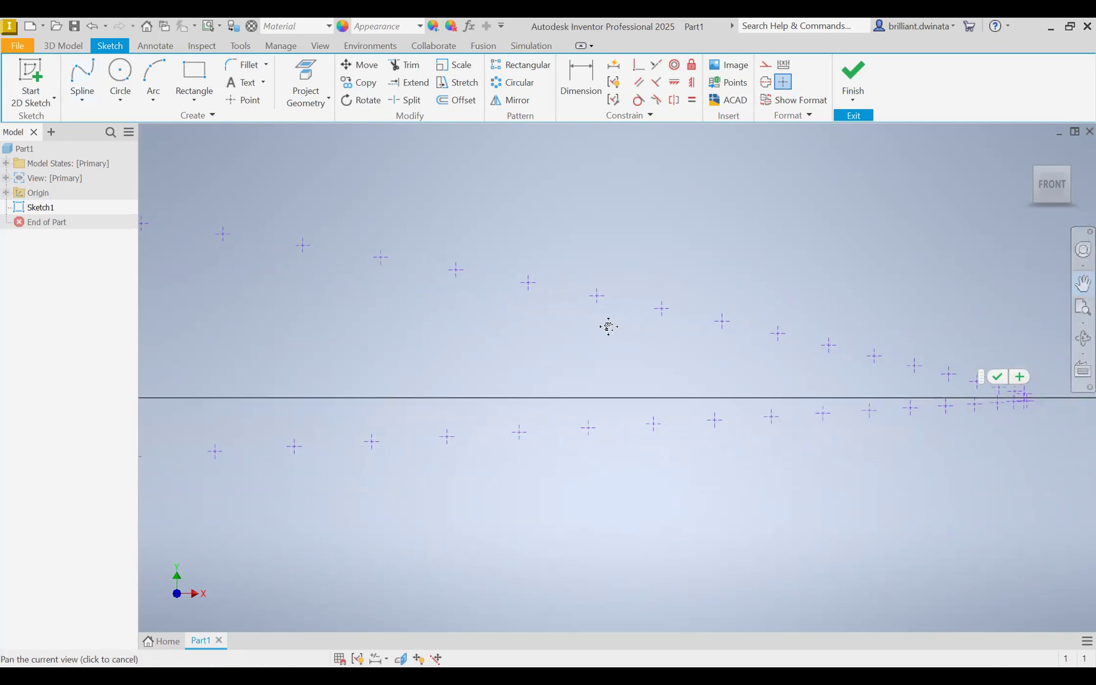
middle_drag(608, 326, 609, 327)
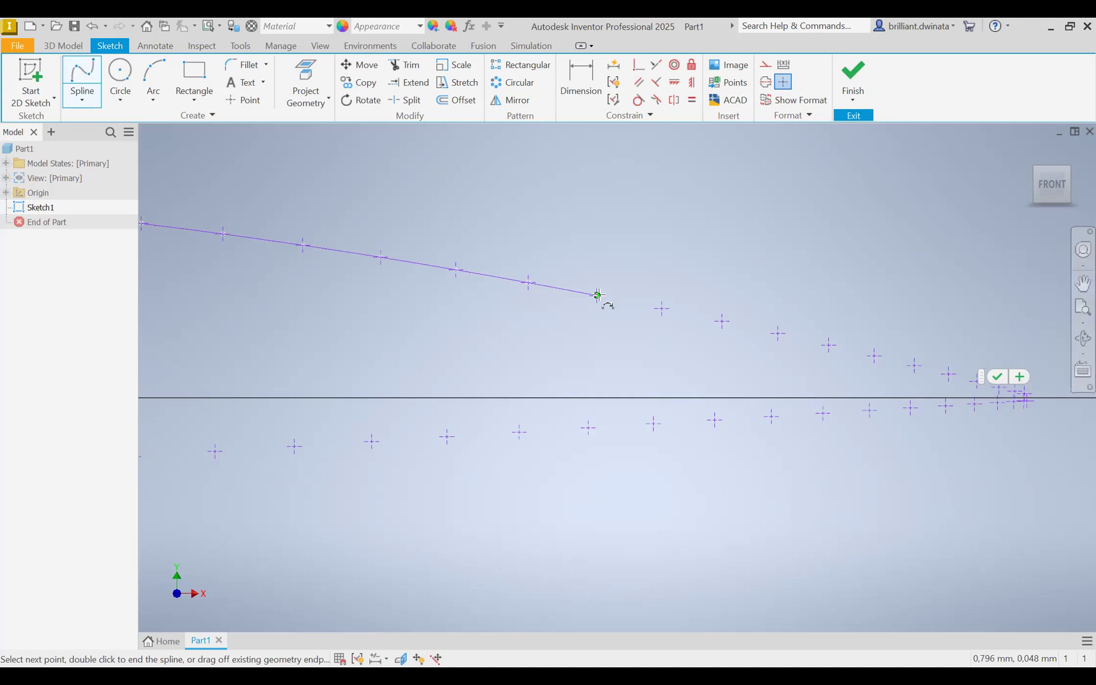
key(Escape)
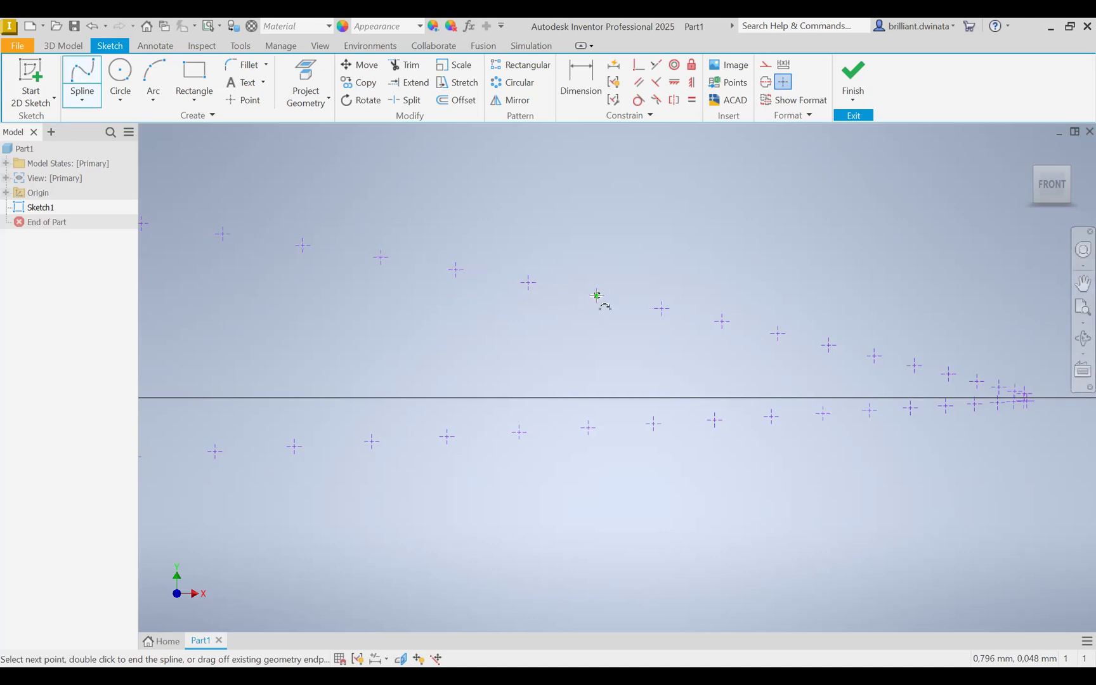
click(662, 308)
click(723, 321)
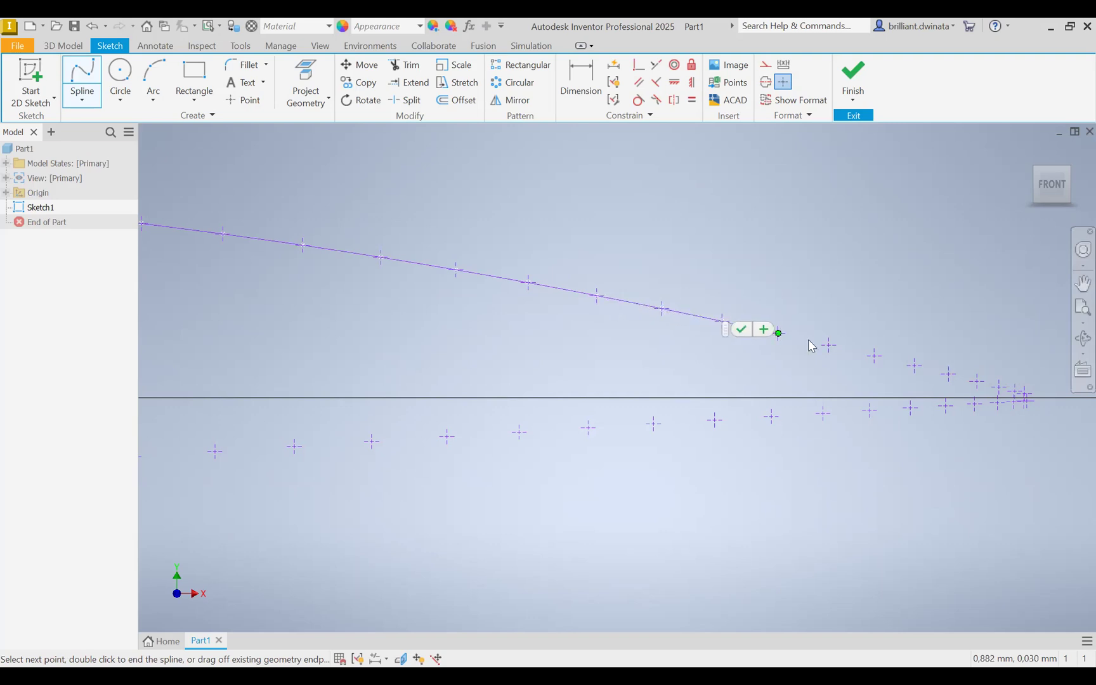
- Extend the spline through the next five upper-surface points, from about X 0.907 mm to one point past about X 0.963 mm
scroll(775, 344, up, 5)
click(1076, 287)
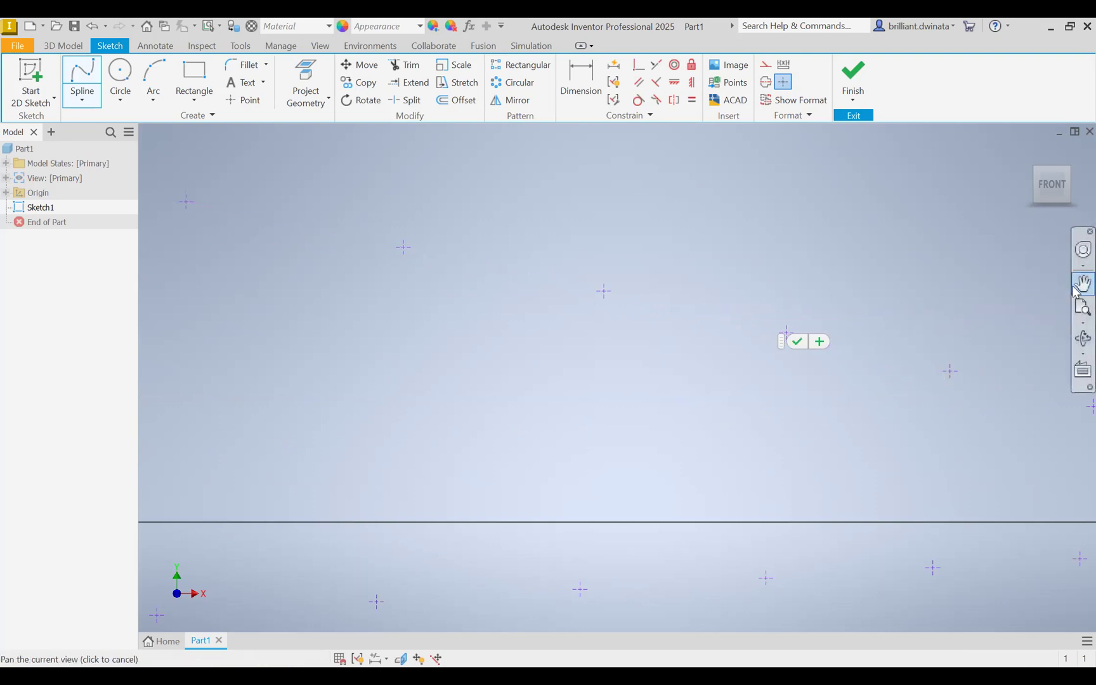
mouse_move(1039, 410)
mouse_down()
mouse_move(751, 334)
mouse_move(648, 327)
mouse_up()
key(Escape)
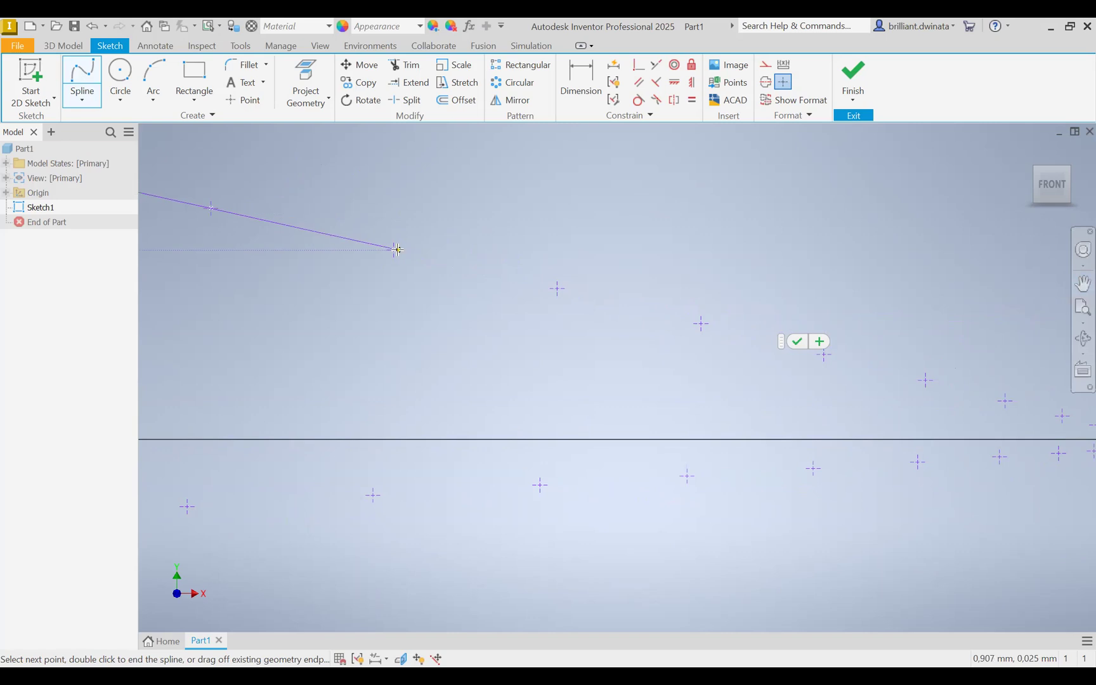
click(393, 248)
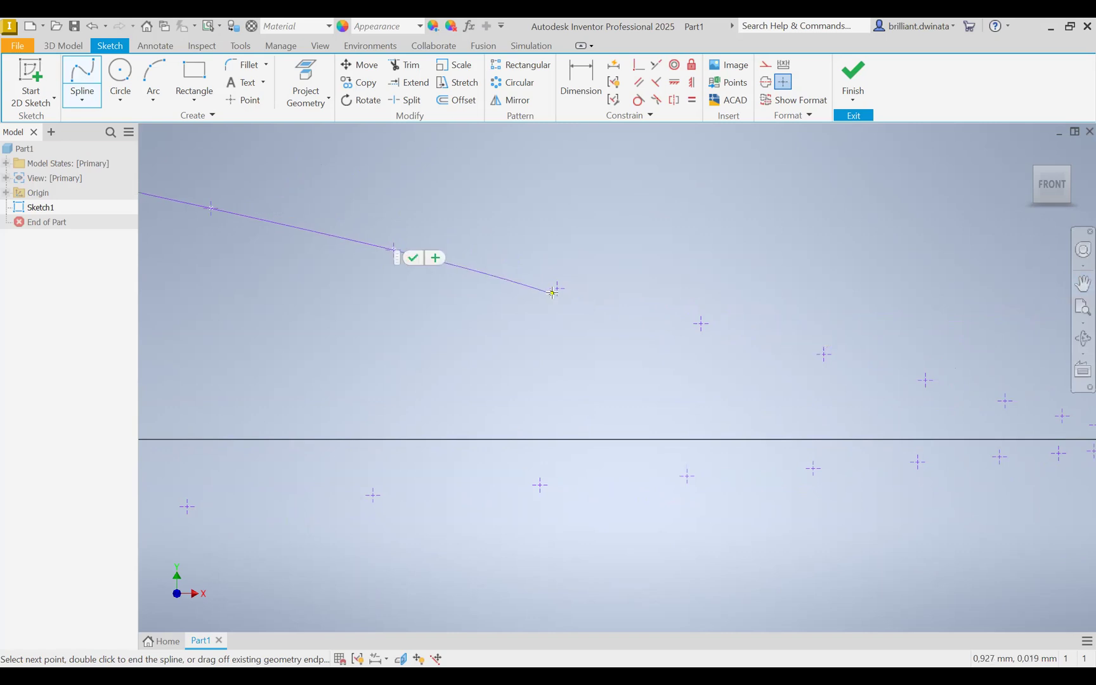
click(557, 287)
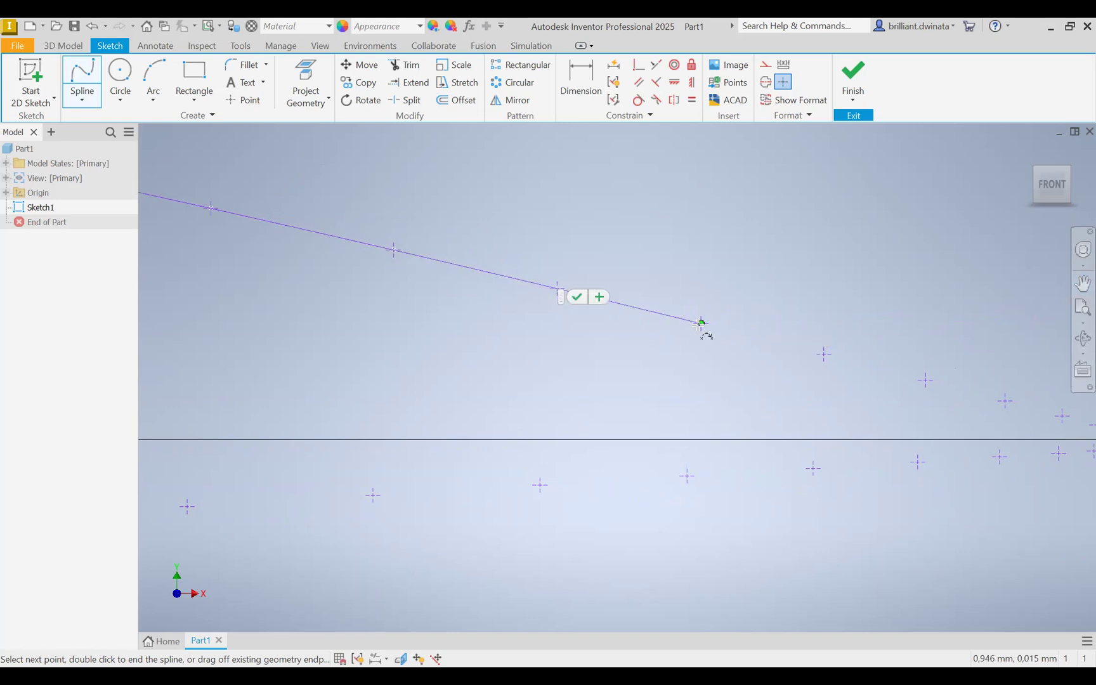
click(700, 323)
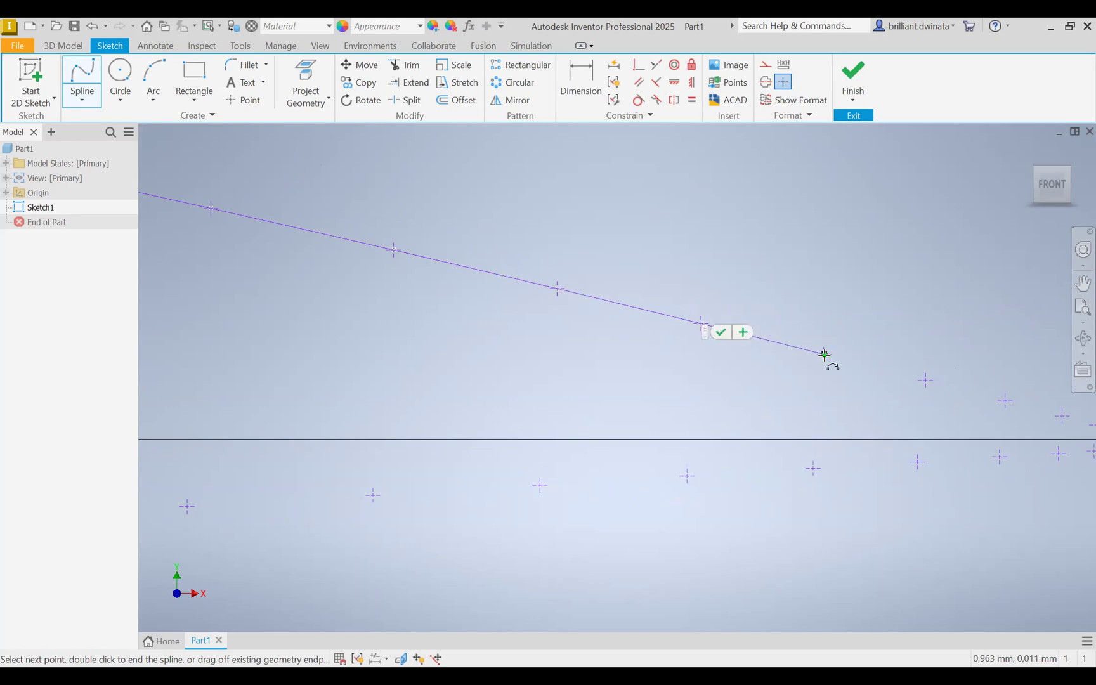
click(825, 352)
click(924, 380)
- Try to run the spline through the remaining upper-surface points and end it at the trailing-edge point at about X 1.000 mm, Y -0.002 mm
click(1082, 285)
mouse_move(994, 419)
mouse_down()
mouse_move(856, 380)
mouse_move(593, 337)
mouse_up()
key(Escape)
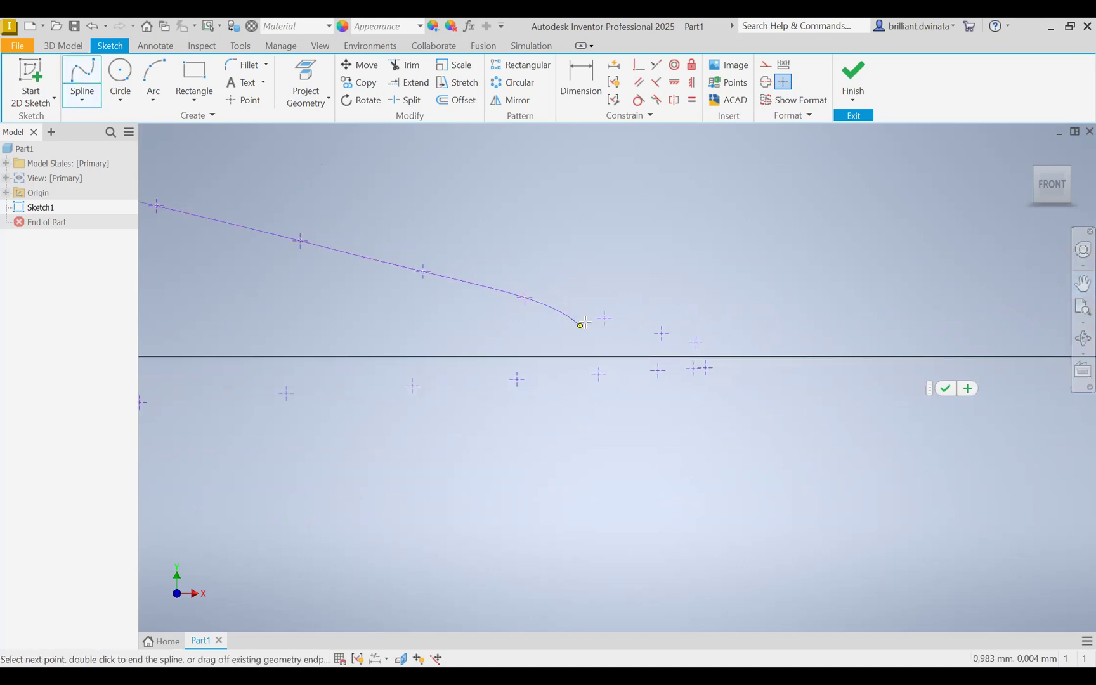
click(604, 318)
scroll(656, 333, down, 5)
click(836, 369)
click(1076, 285)
drag(987, 449, 814, 343)
key(Escape)
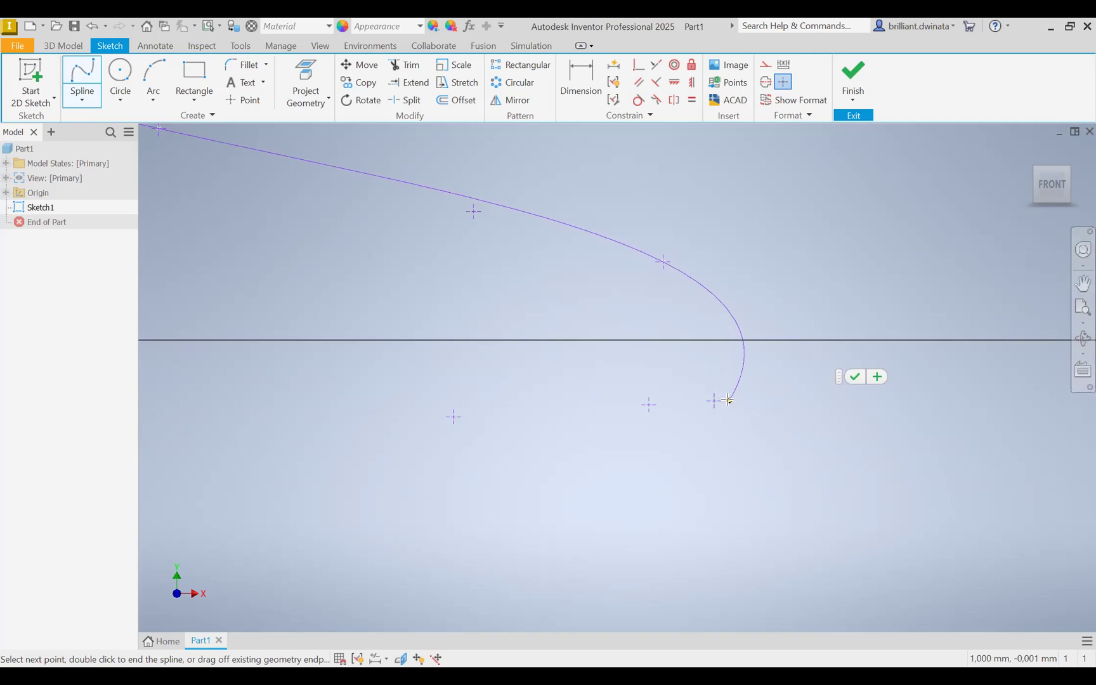
click(715, 399)
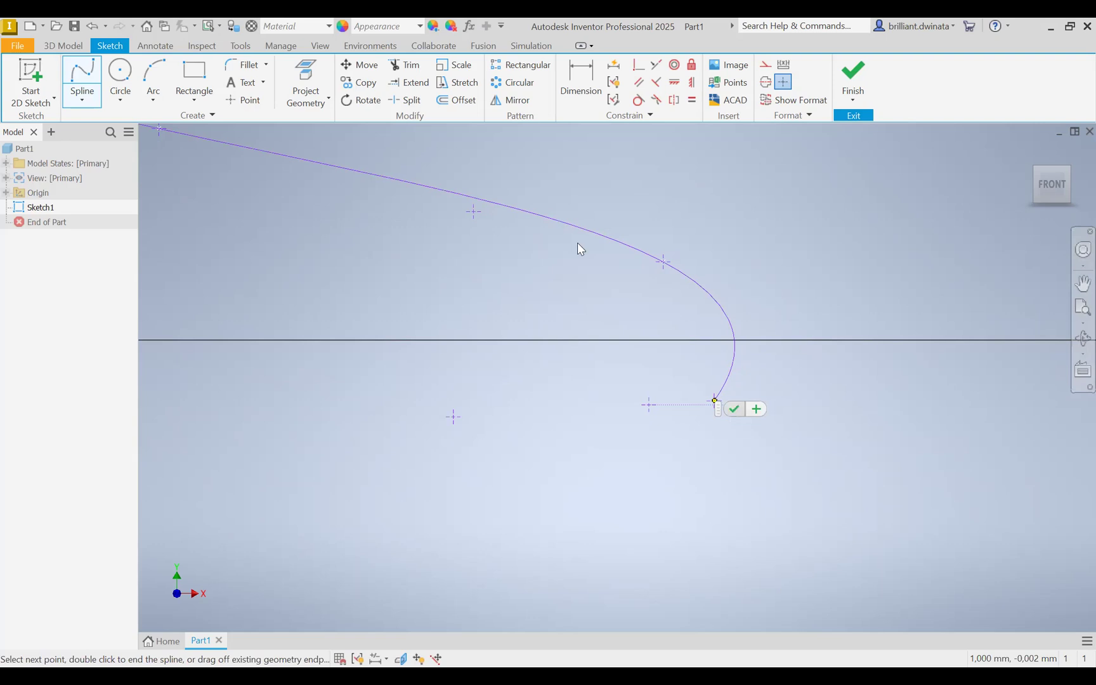
key(Escape)
- Delete the upper-surface spline, keeping the imported airfoil points
scroll(489, 285, down, 4)
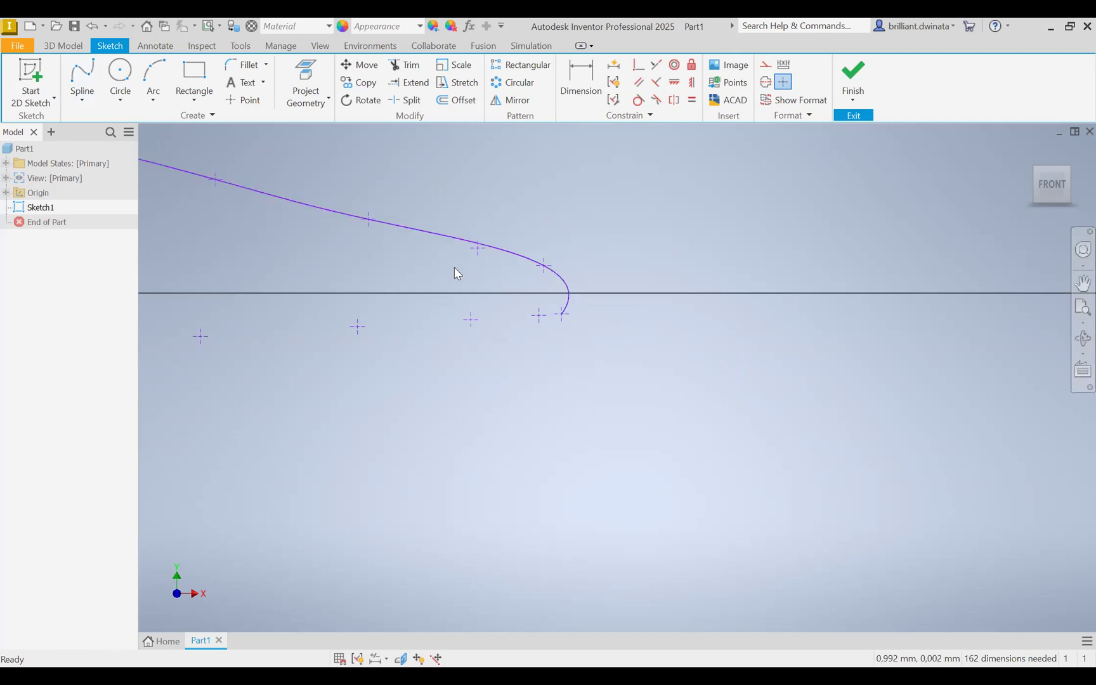
click(443, 241)
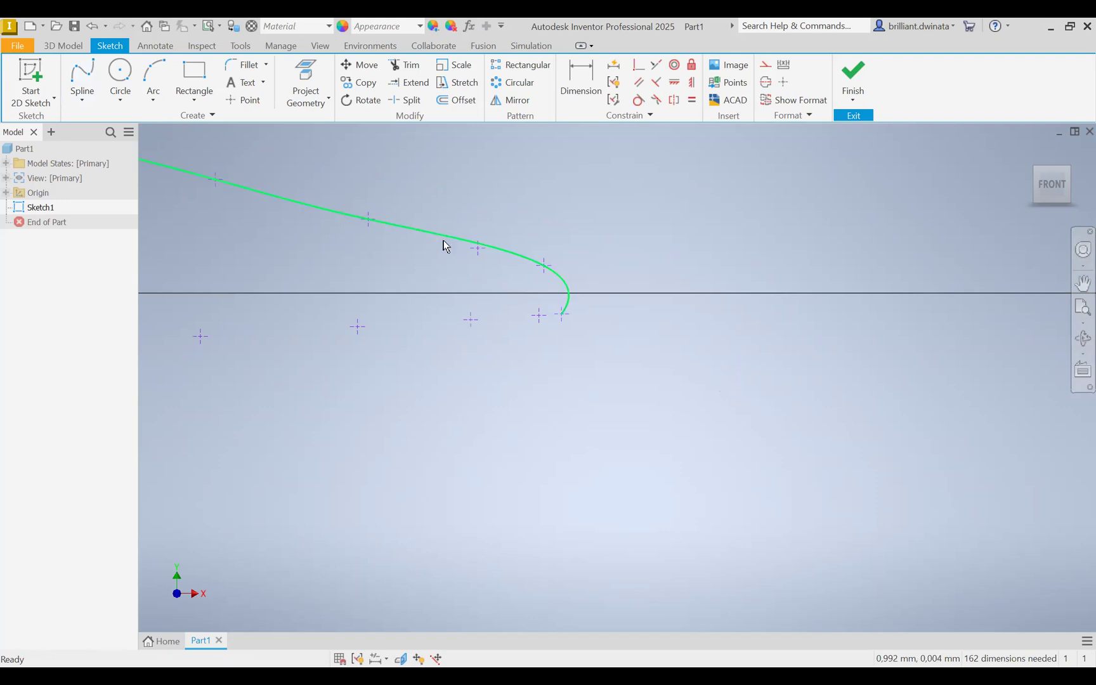
key(Delete)
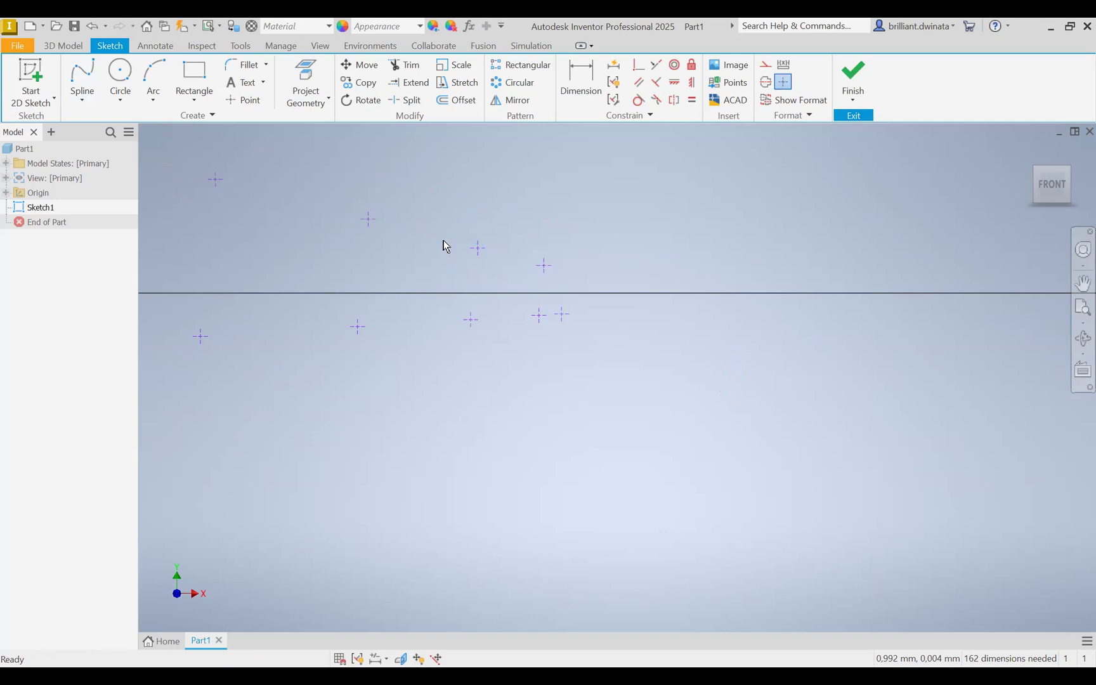
- Start a new spline at the origin and run it through the first upper-surface point, at about X 0.000 mm, Y 0.008 mm
scroll(443, 241, down, 7)
middle_drag(349, 260, 849, 383)
mouse_move(213, 344)
middle_down()
mouse_move(592, 276)
mouse_move(644, 254)
middle_up()
middle_drag(197, 294, 710, 311)
middle_drag(235, 304, 494, 333)
click(82, 76)
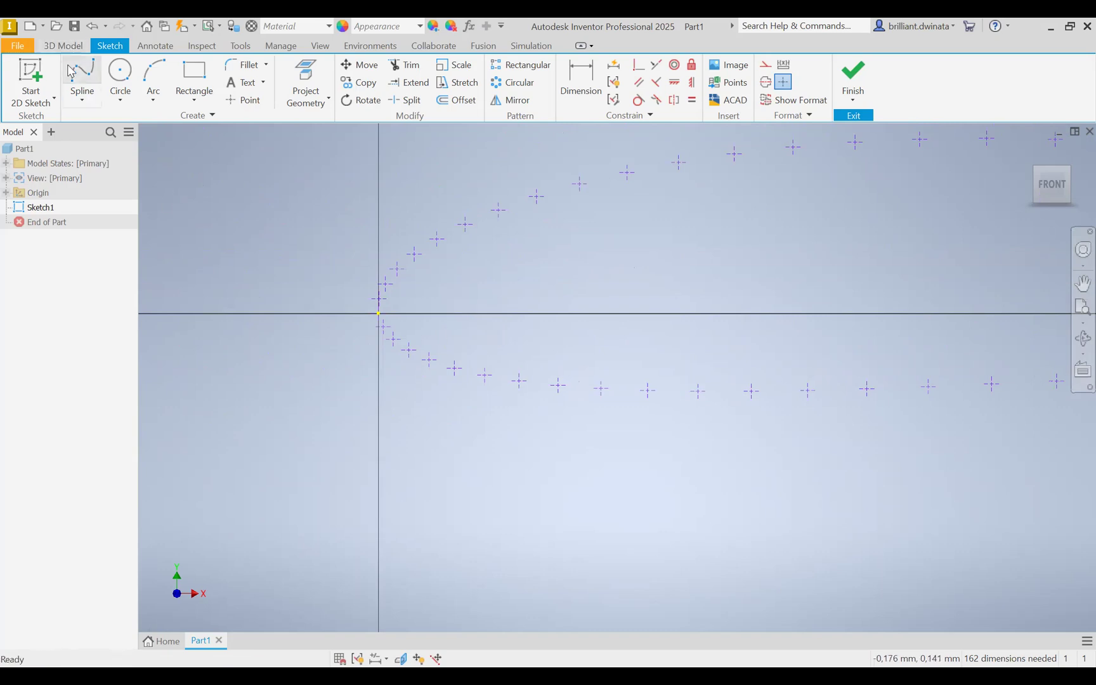
scroll(383, 307, up, 10)
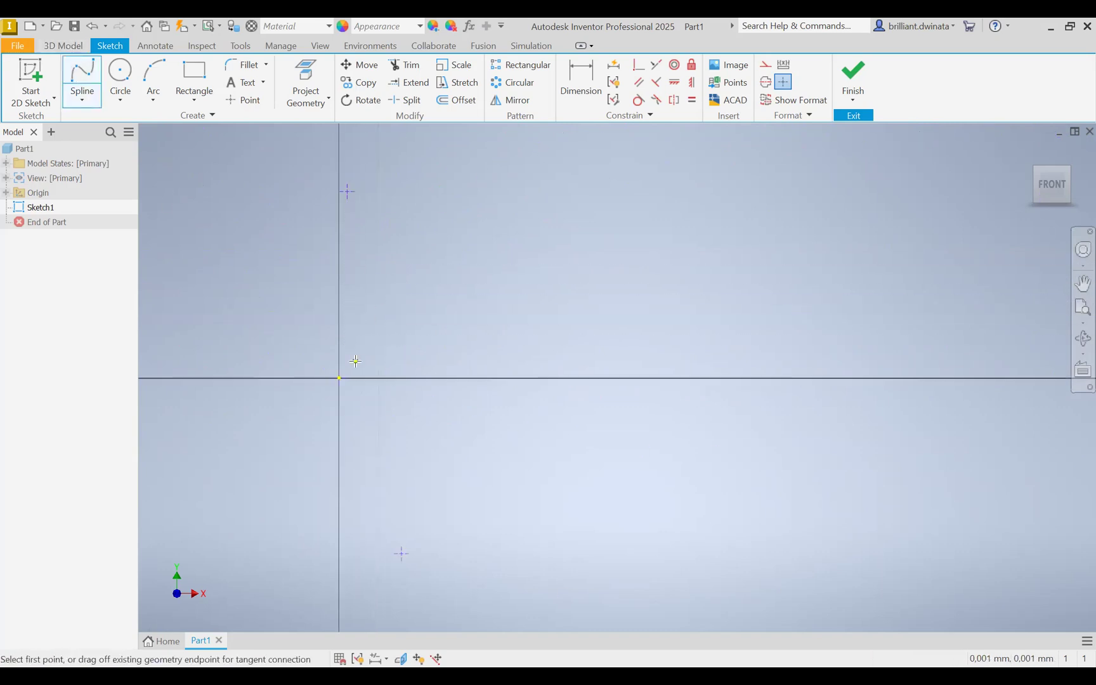
click(339, 379)
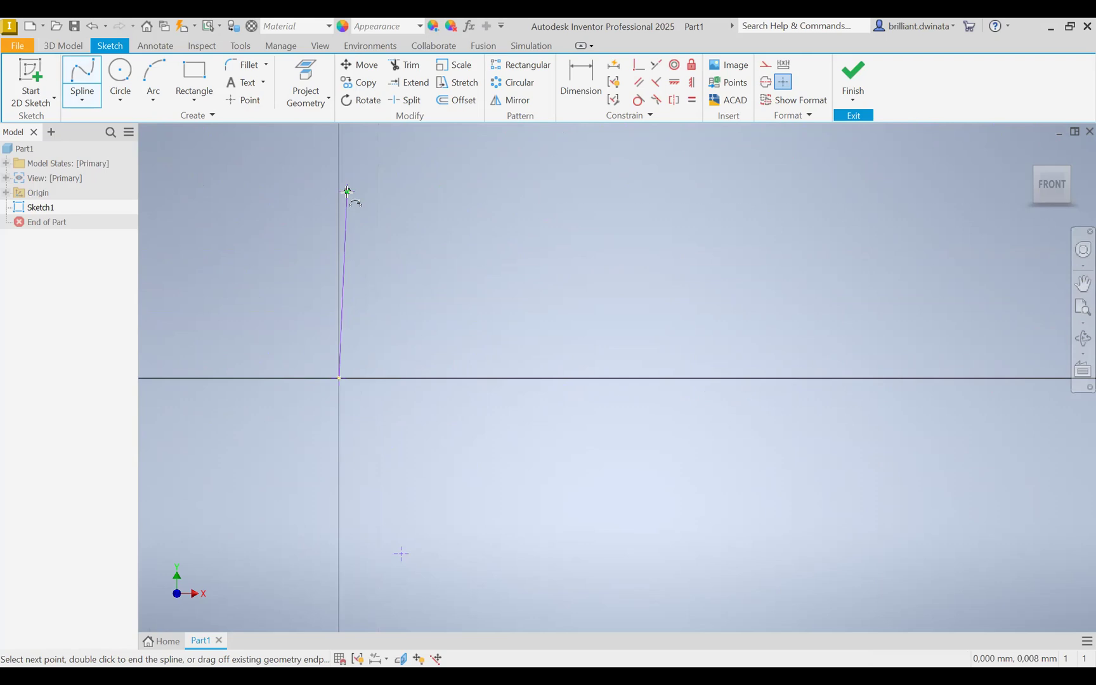
click(347, 192)
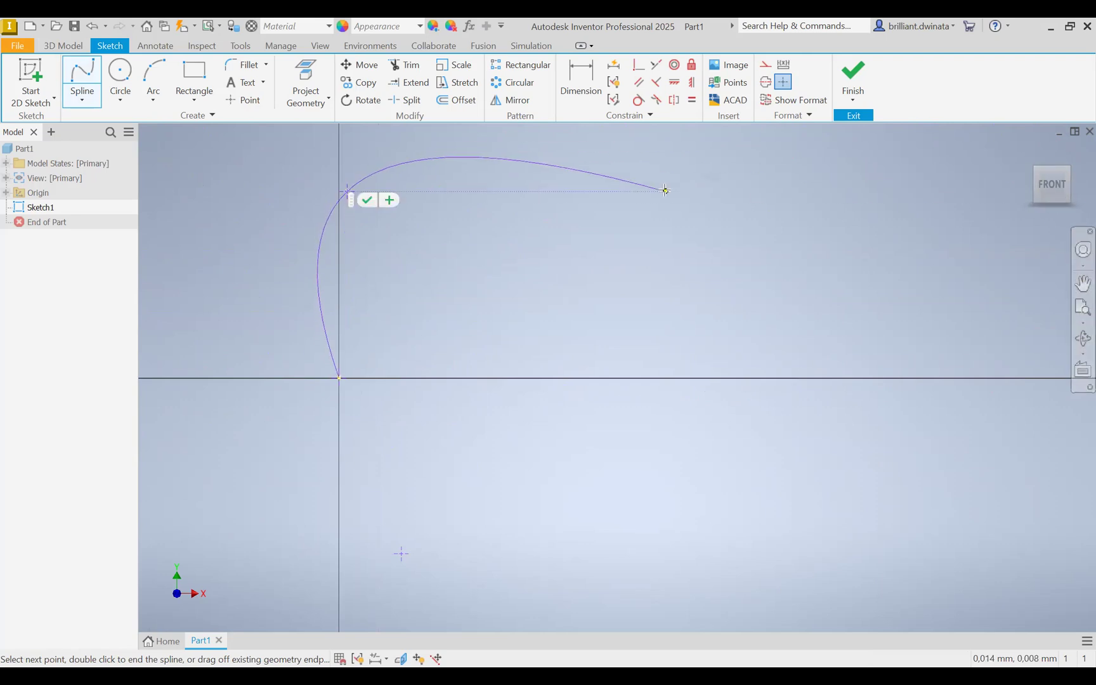
- Extend the spline through the next five upper-surface points, ending at about X 0.049 mm, Y 0.050 mm
scroll(557, 198, down, 6)
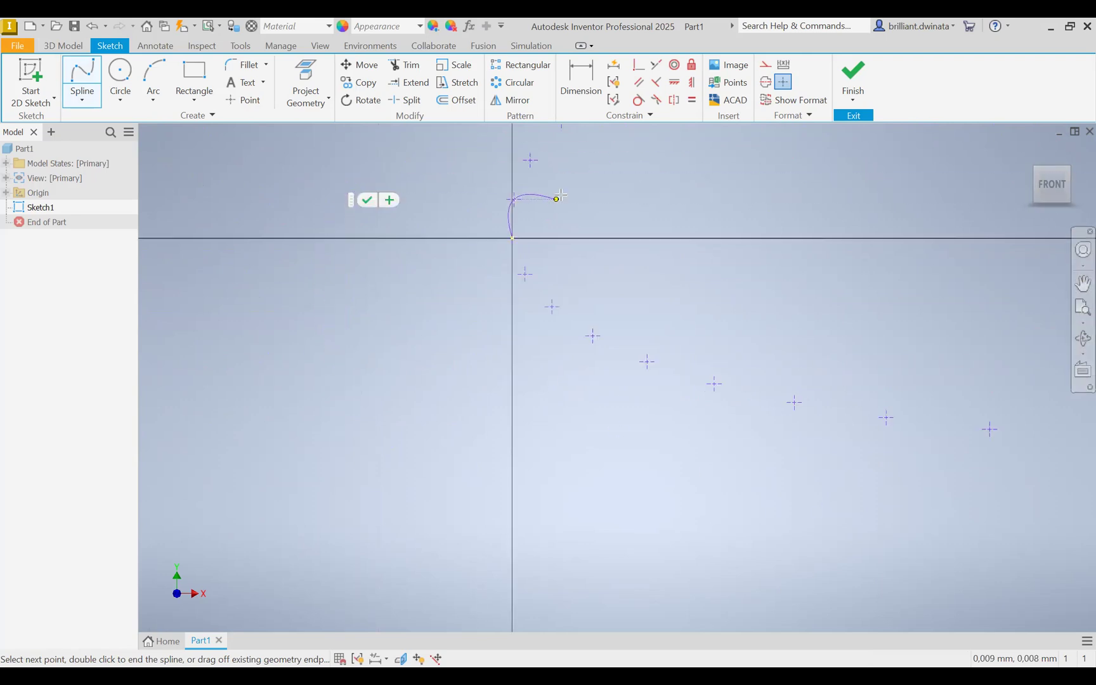
click(1083, 282)
drag(693, 185, 541, 335)
key(Escape)
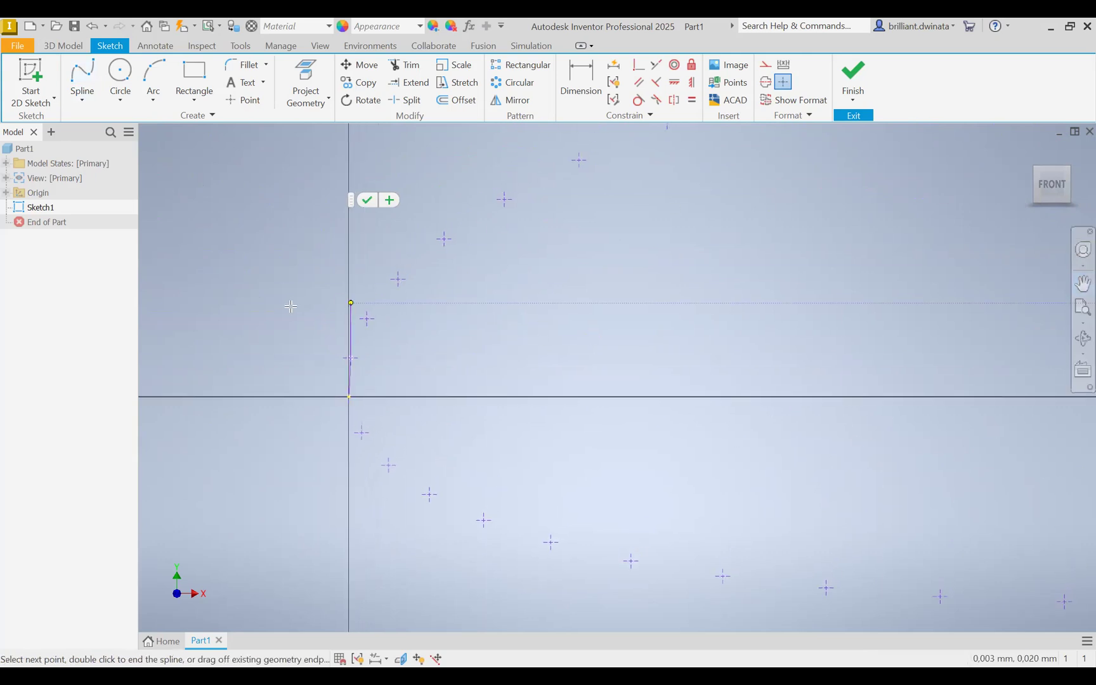
click(366, 319)
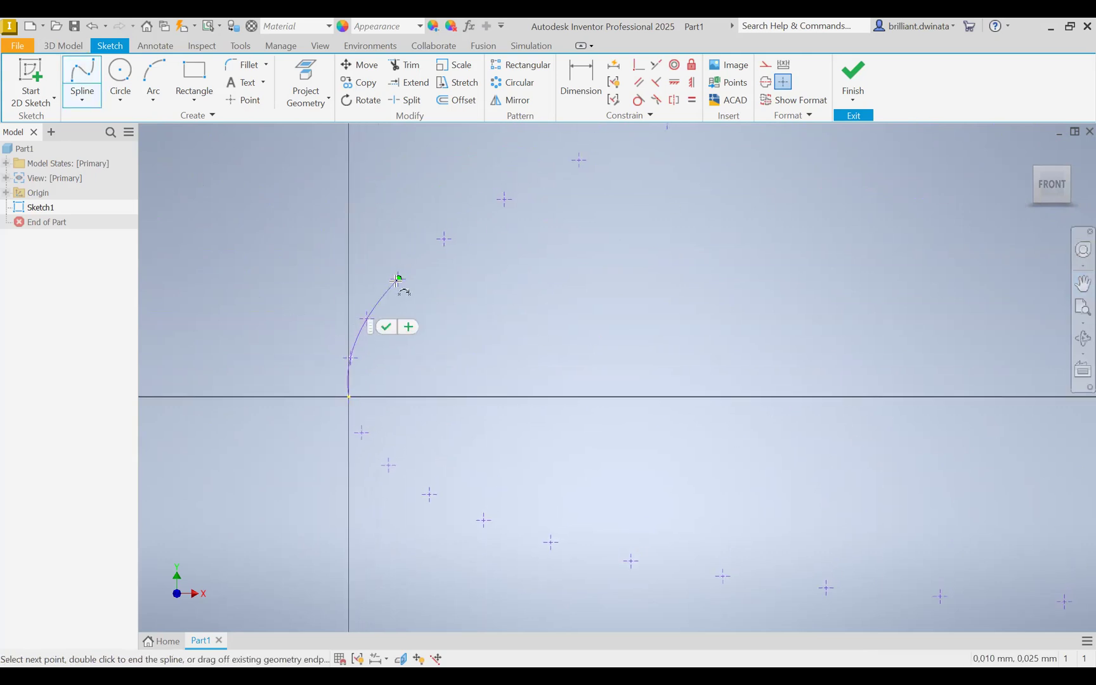
click(398, 279)
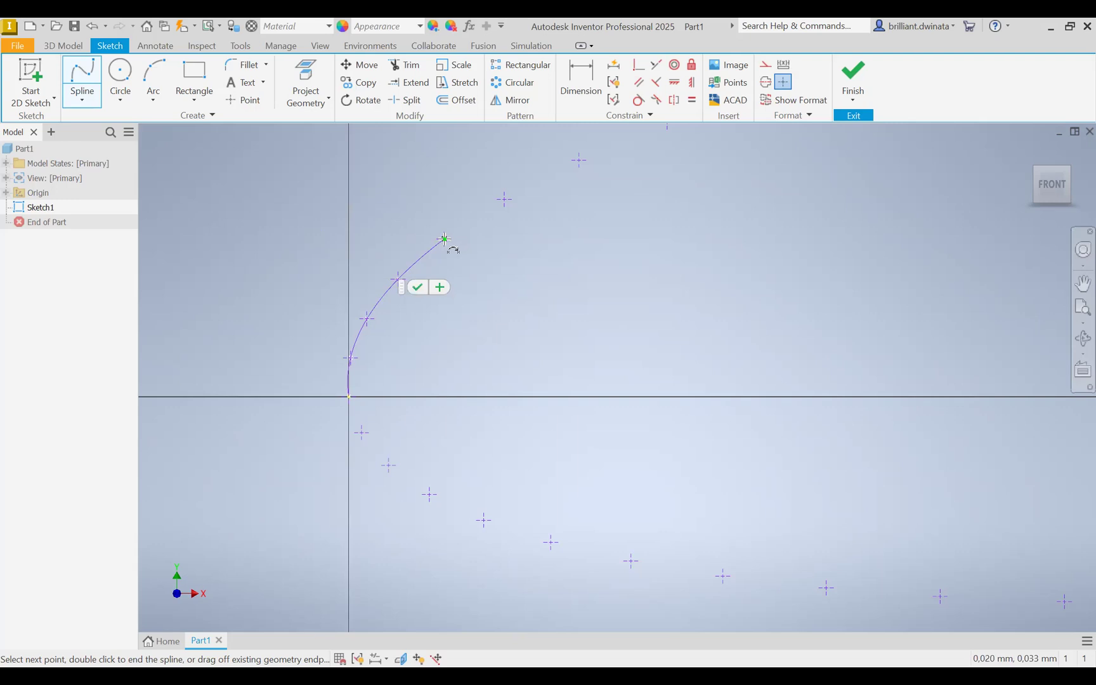
click(444, 239)
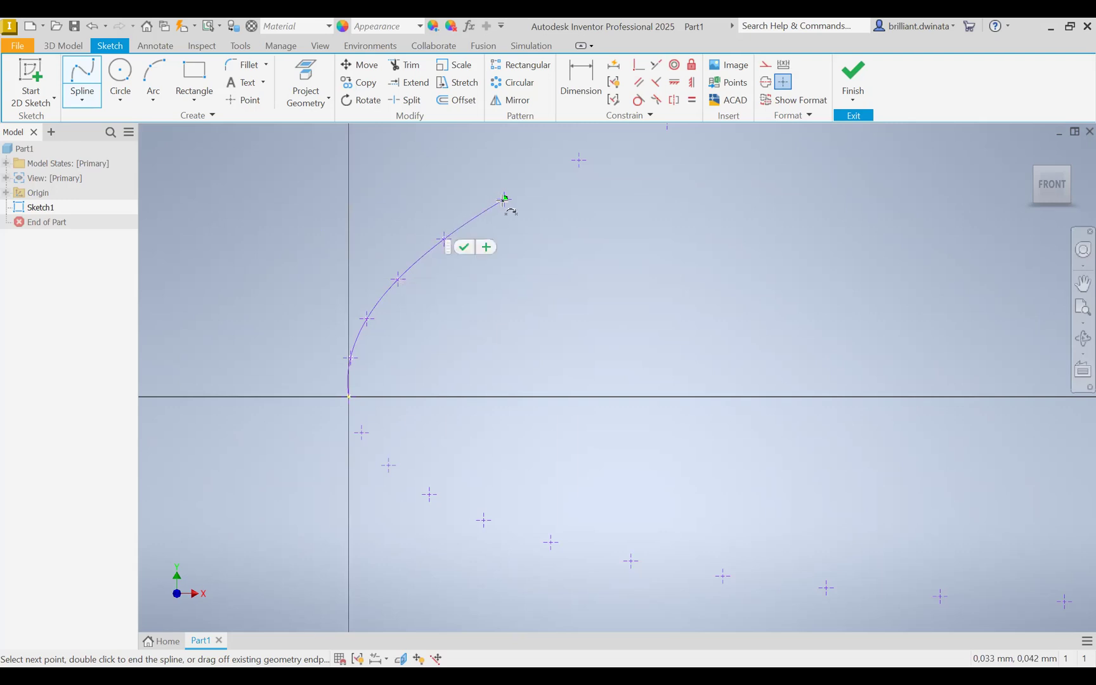
click(505, 201)
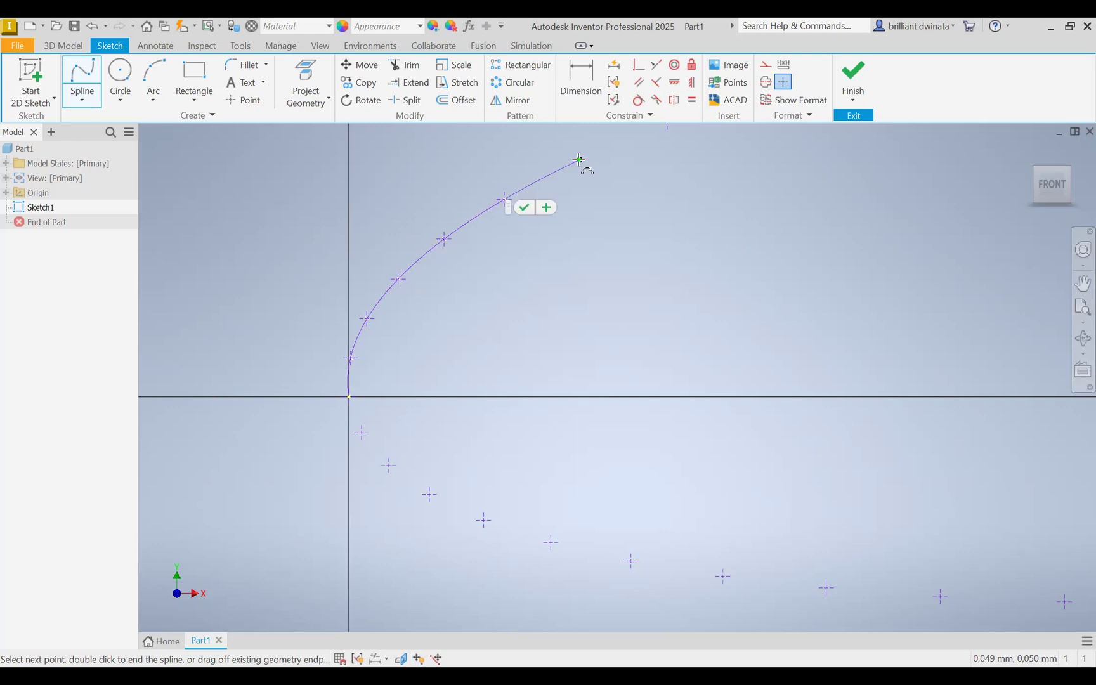
click(579, 160)
- Extend the spline through the next five upper-surface points, from about X 0.068 mm to about X 0.170 mm
click(1075, 284)
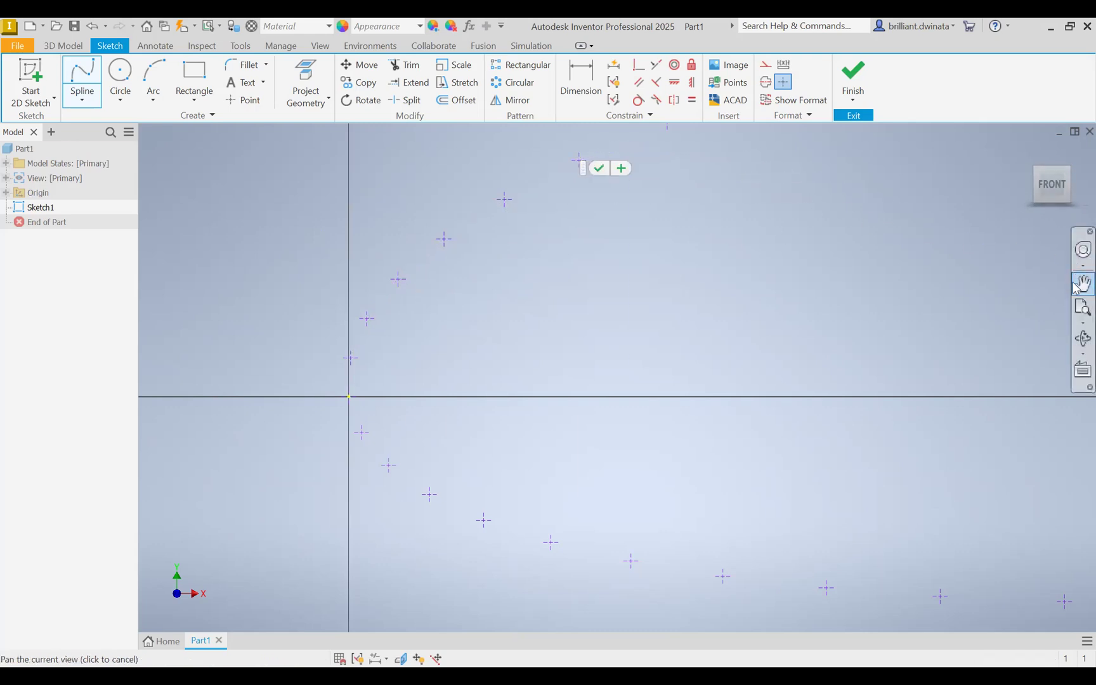
drag(520, 177, 305, 306)
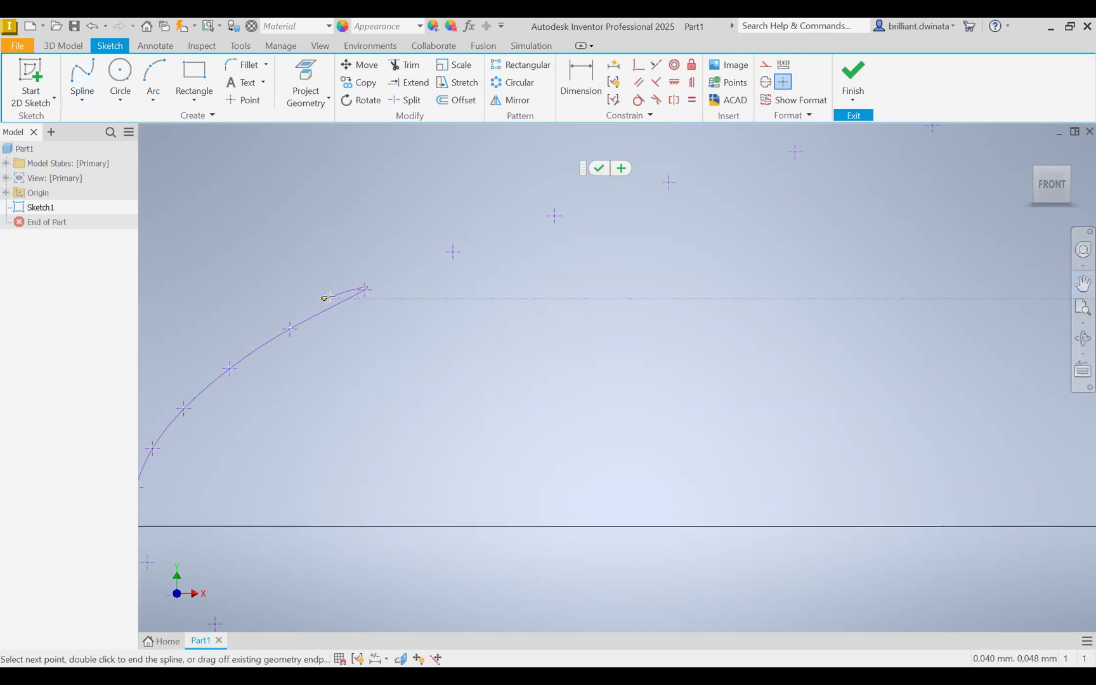
key(Escape)
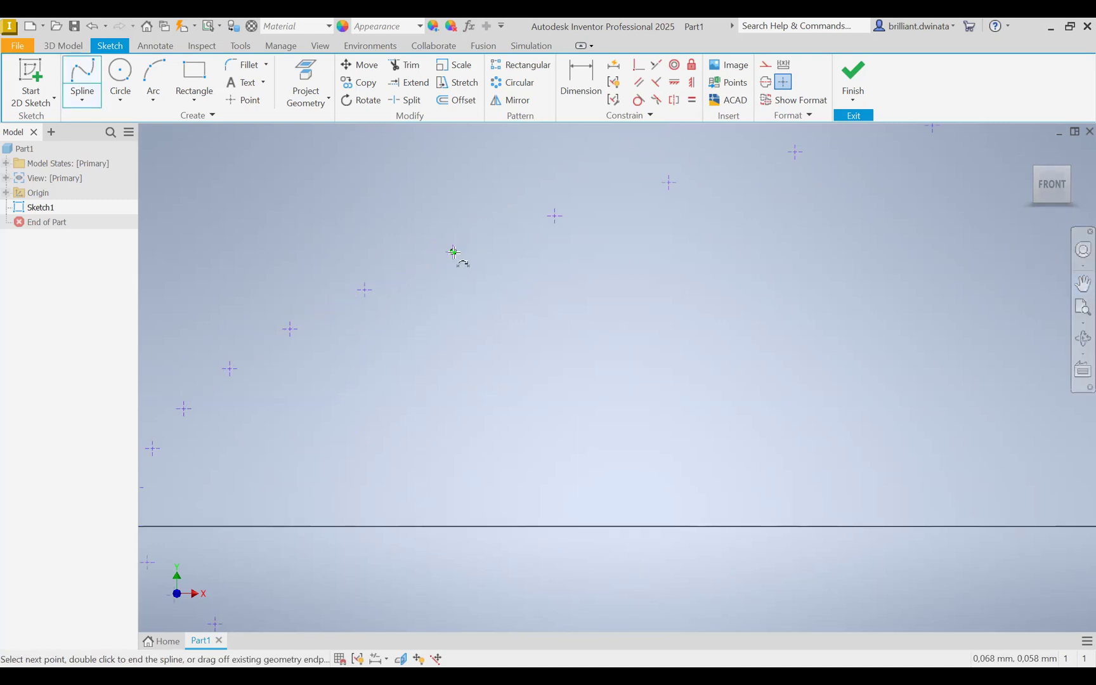
click(555, 215)
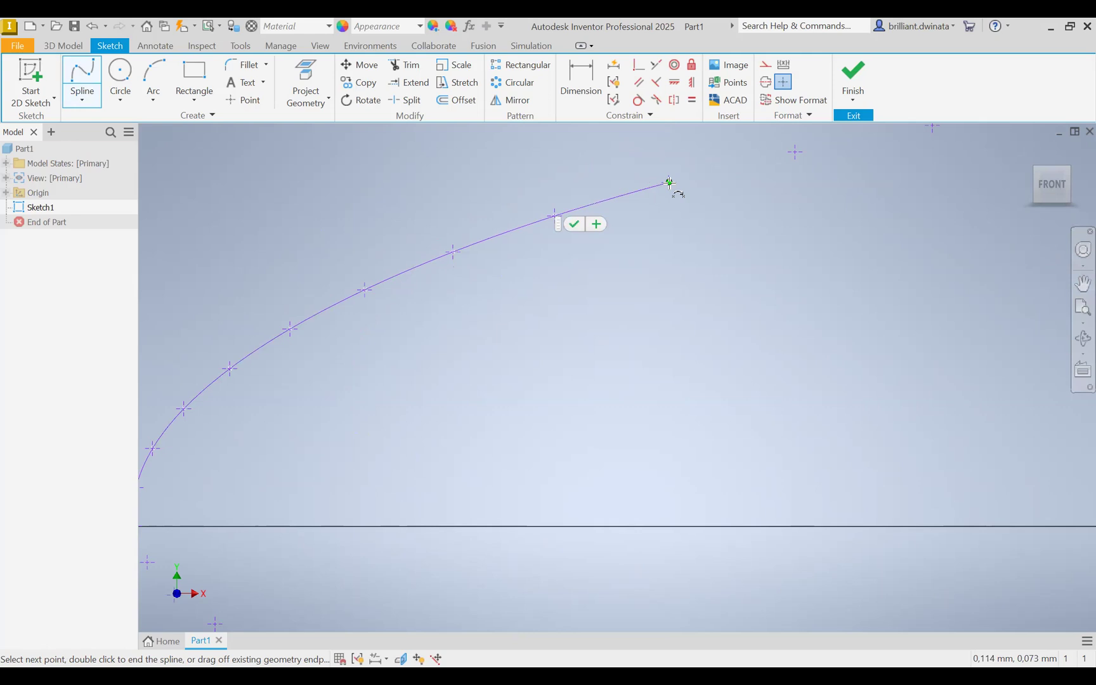
click(670, 183)
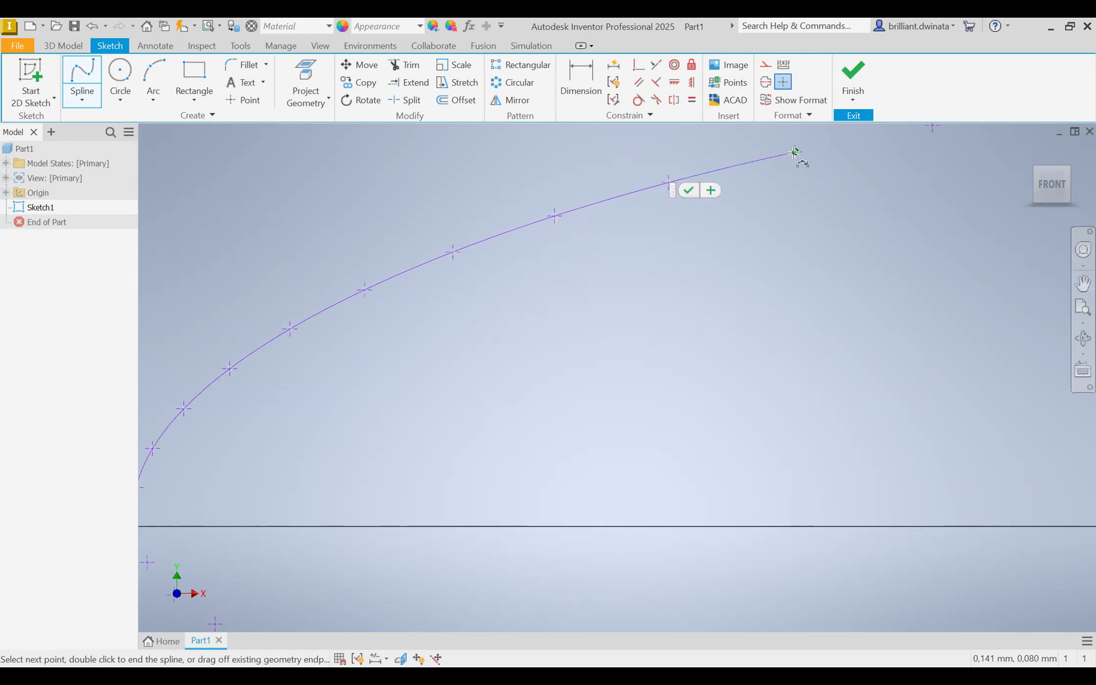
click(795, 153)
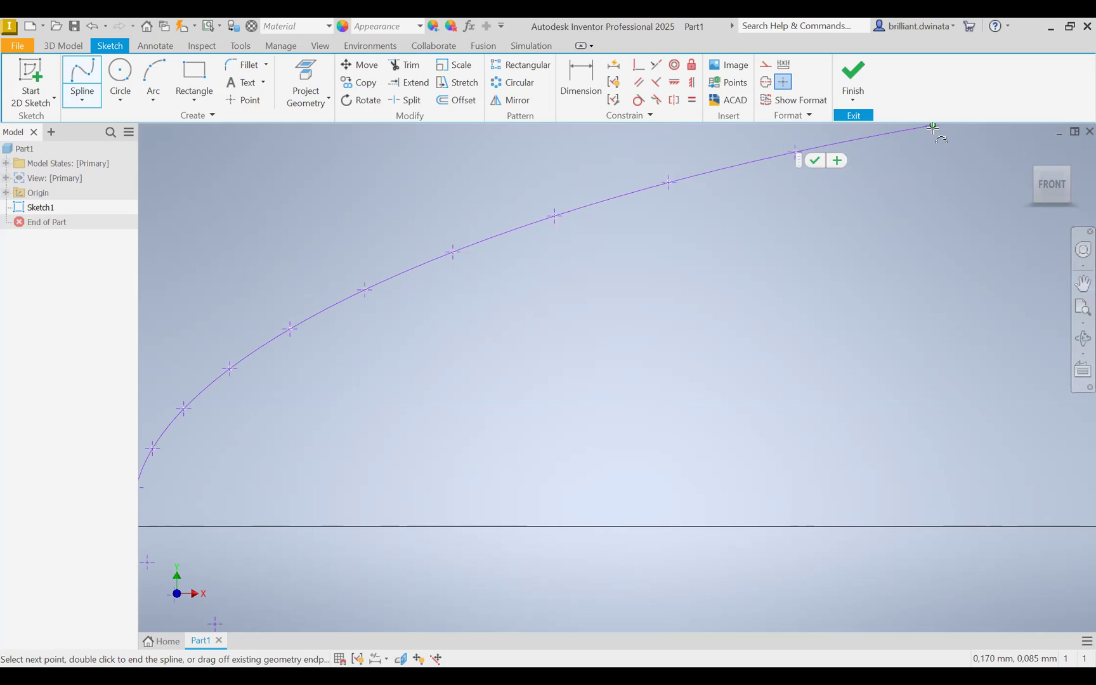
click(933, 126)
- Extend the spline through the next five upper-surface points, from about X 0.201 mm to one point past about X 0.306 mm
middle_drag(628, 357, 262, 525)
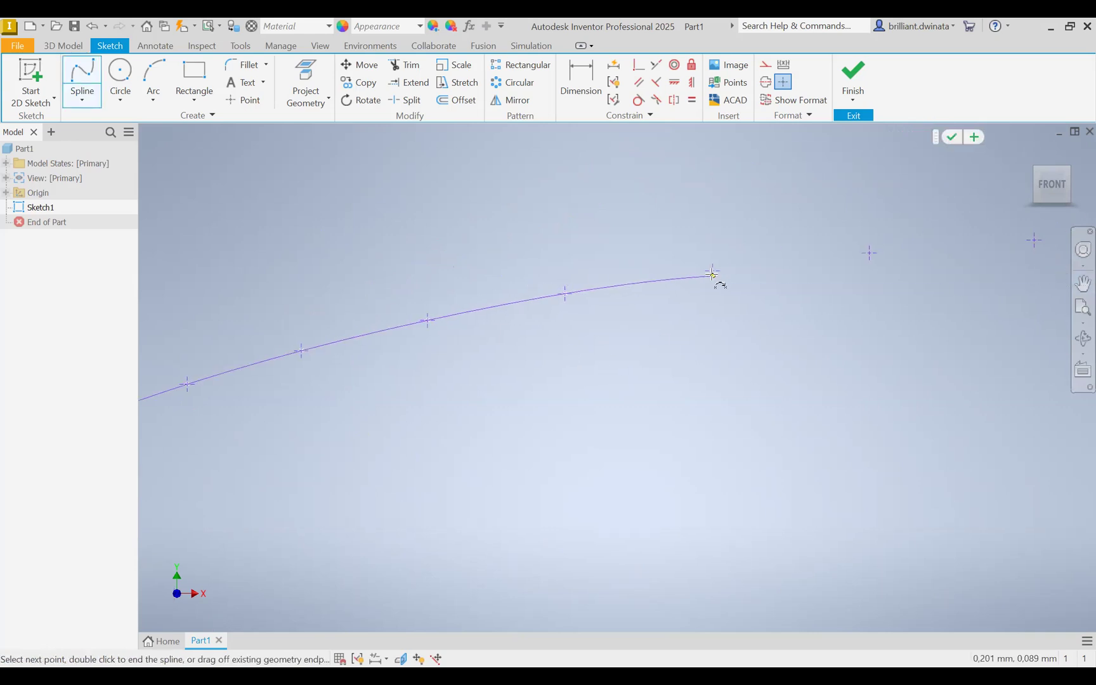
click(712, 270)
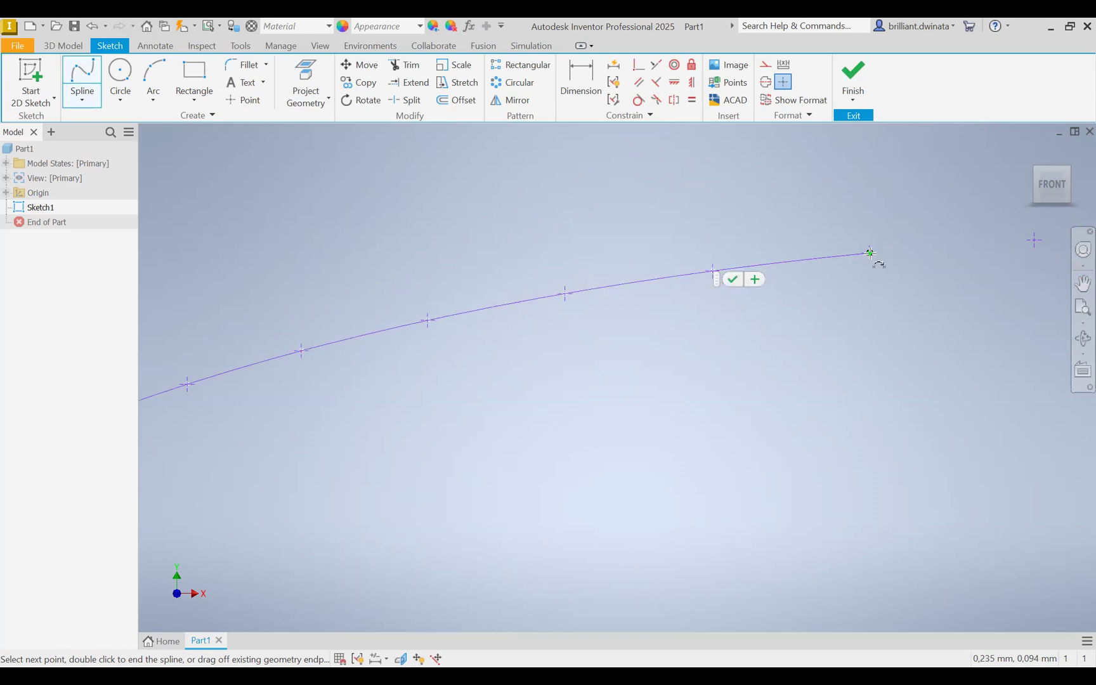
click(870, 253)
click(1034, 240)
middle_drag(1072, 285, 576, 296)
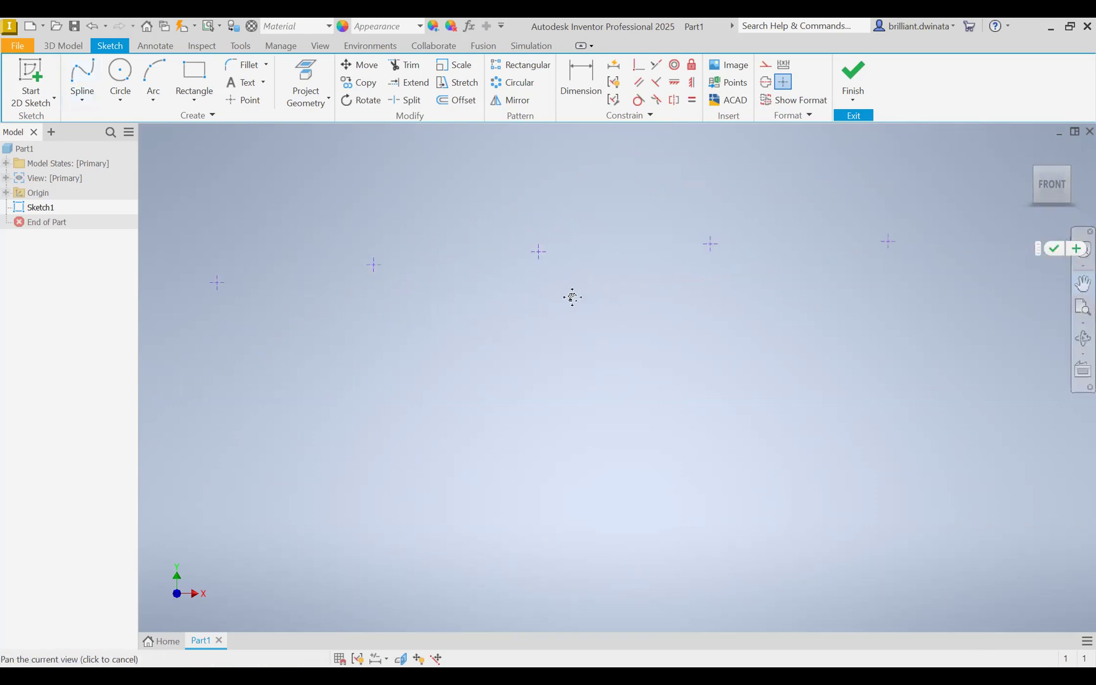
click(709, 244)
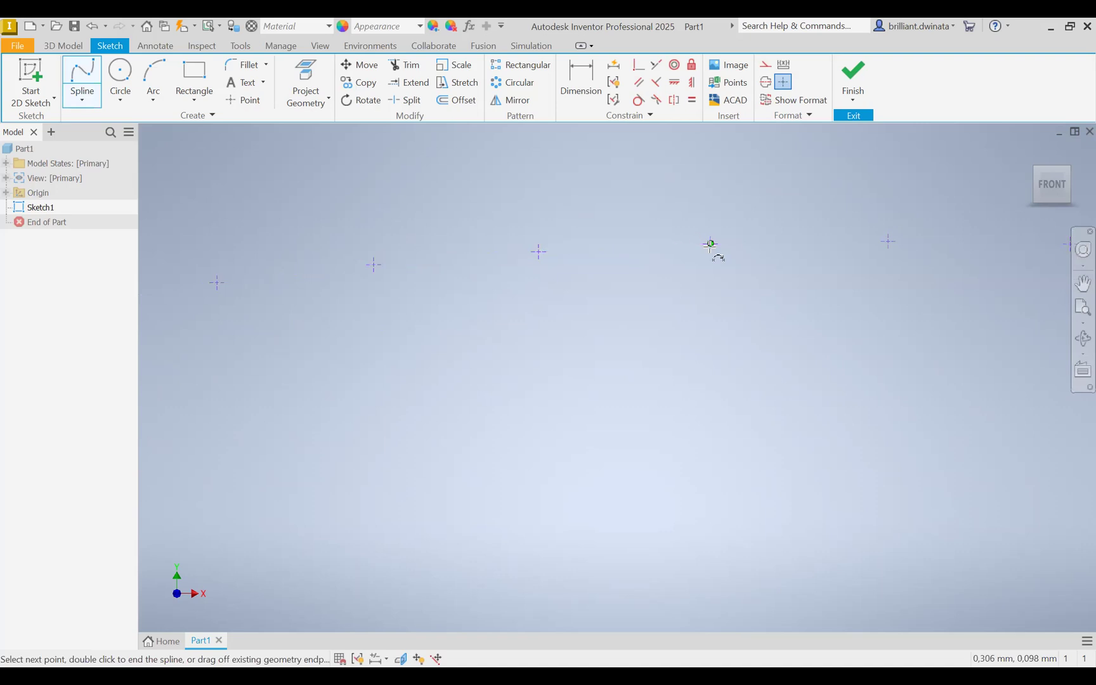
click(888, 241)
- Extend the spline through the next three upper-surface points, starting at about X 0.383 mm
click(1081, 284)
drag(982, 278, 545, 304)
key(Escape)
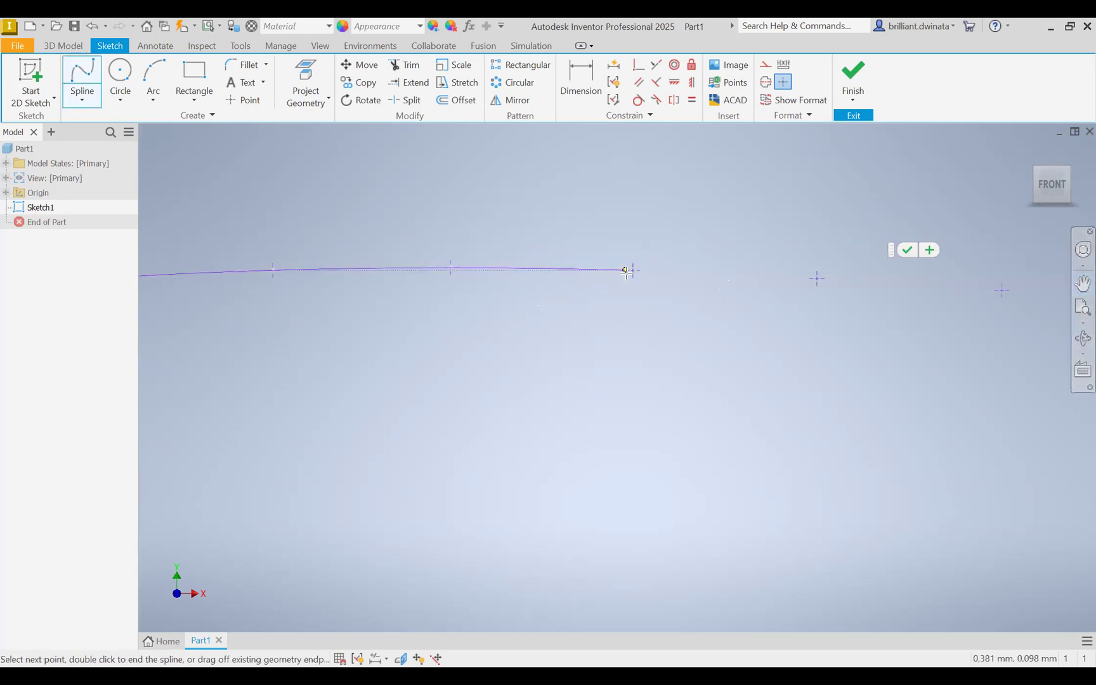
key(Escape)
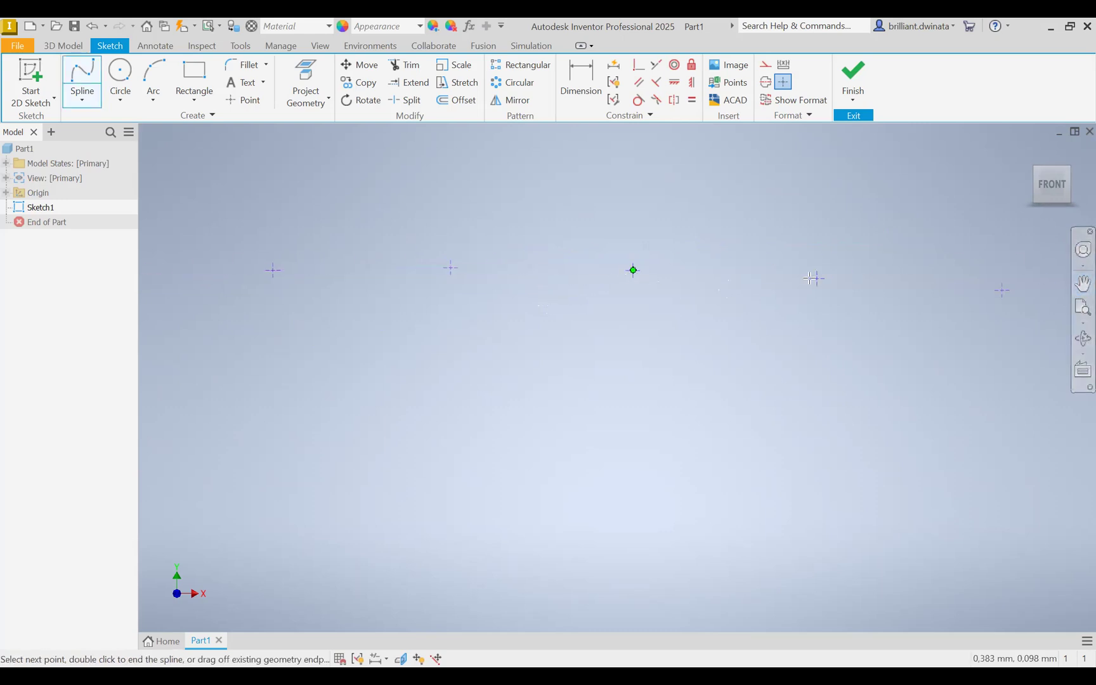
click(817, 278)
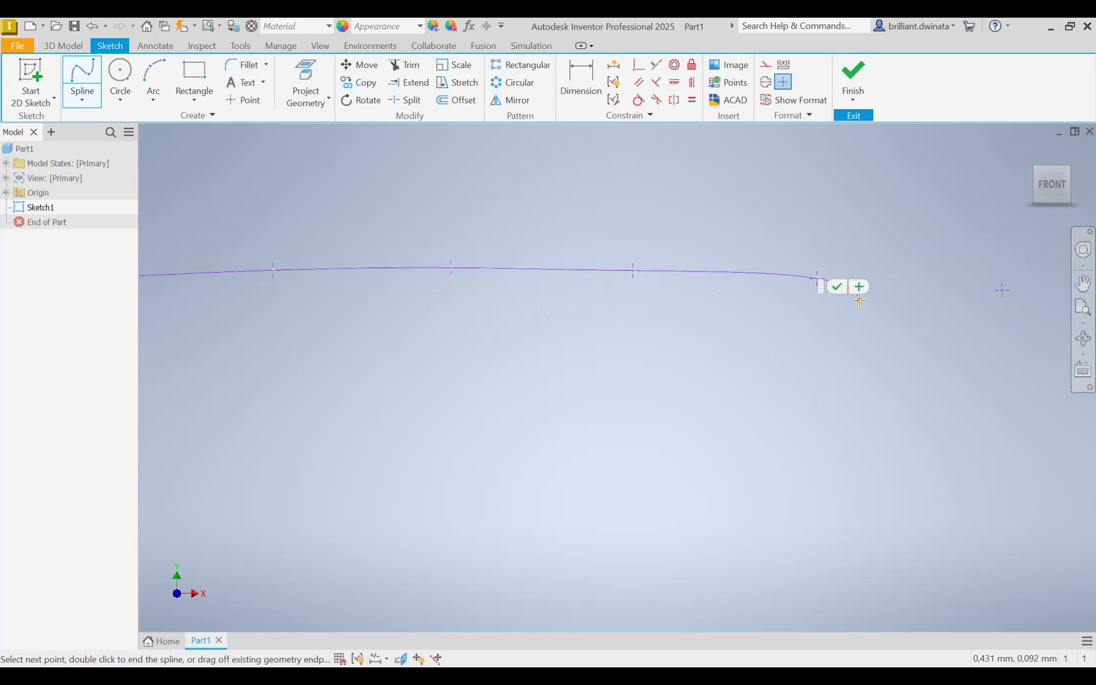
click(1003, 290)
- Cancel the unfinished upper-surface spline, keeping only the imported airfoil points
scroll(996, 363, down, 5)
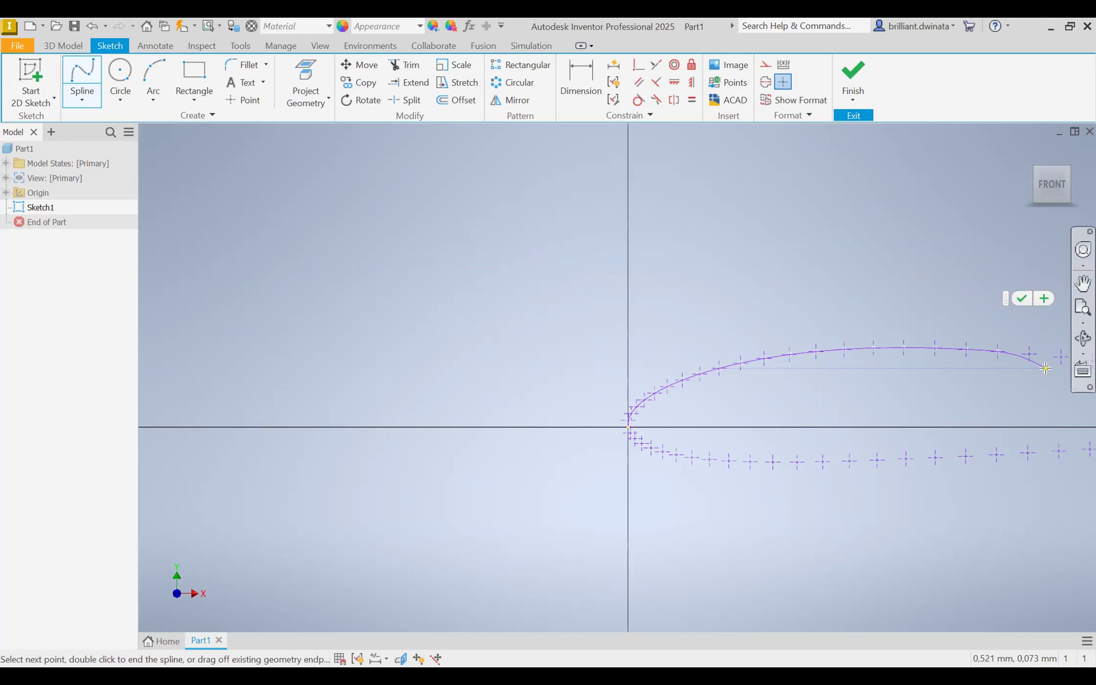
click(1082, 282)
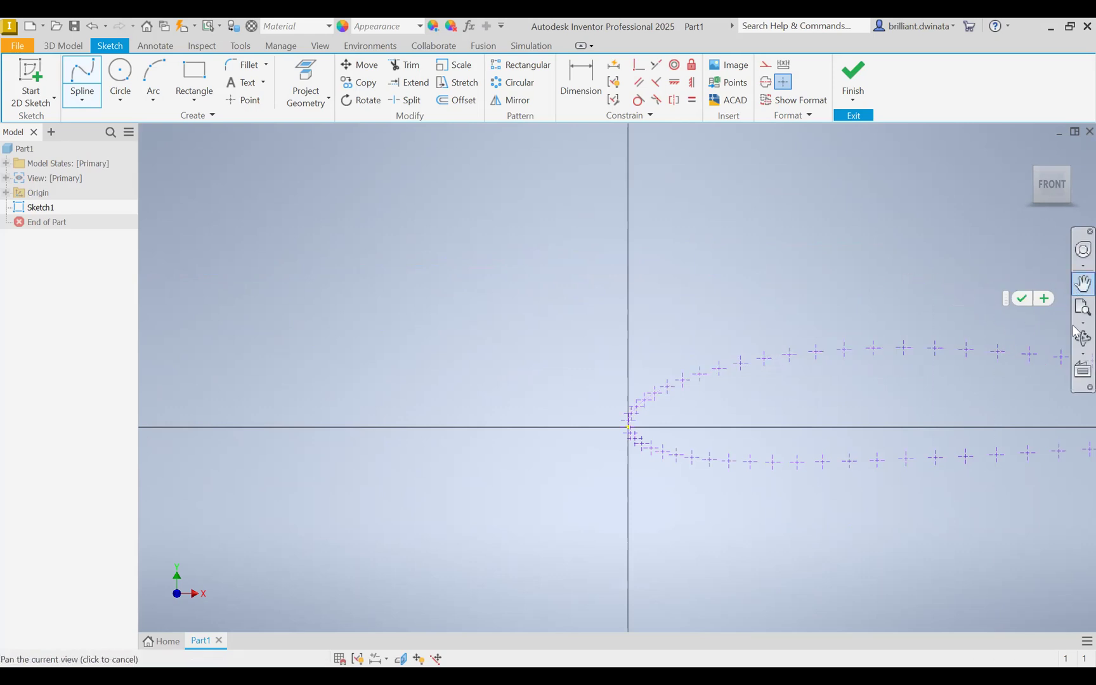
click(1075, 292)
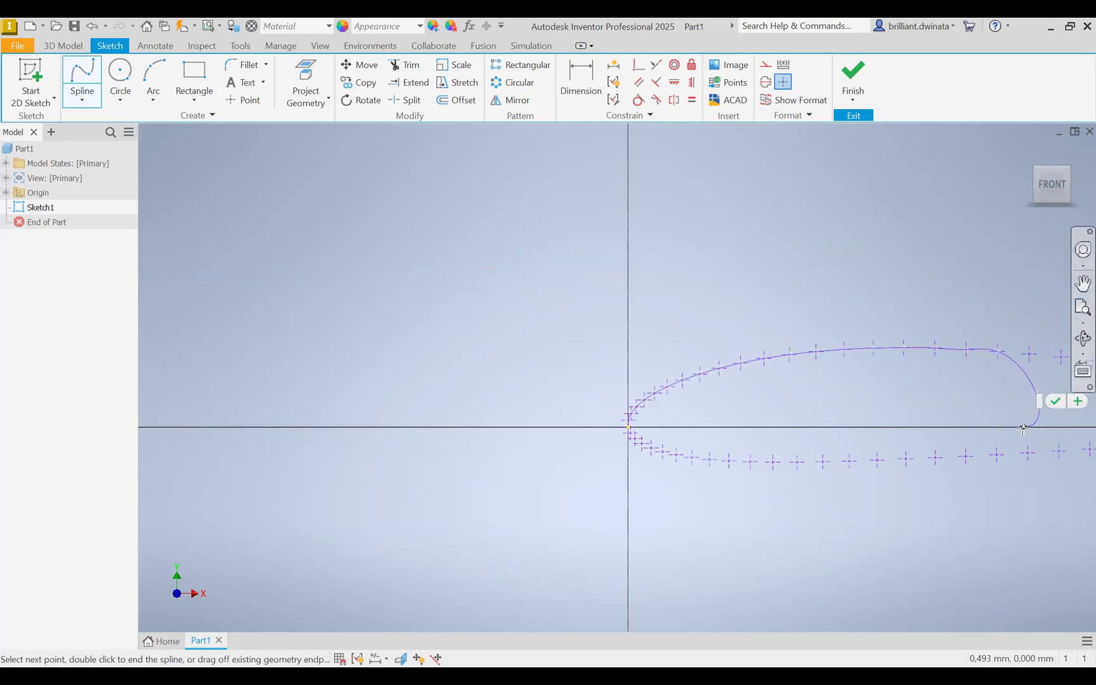
key(Escape)
- Restart the spline at the origin and run it through the first two upper-surface points near the leading edge
scroll(624, 440, up, 8)
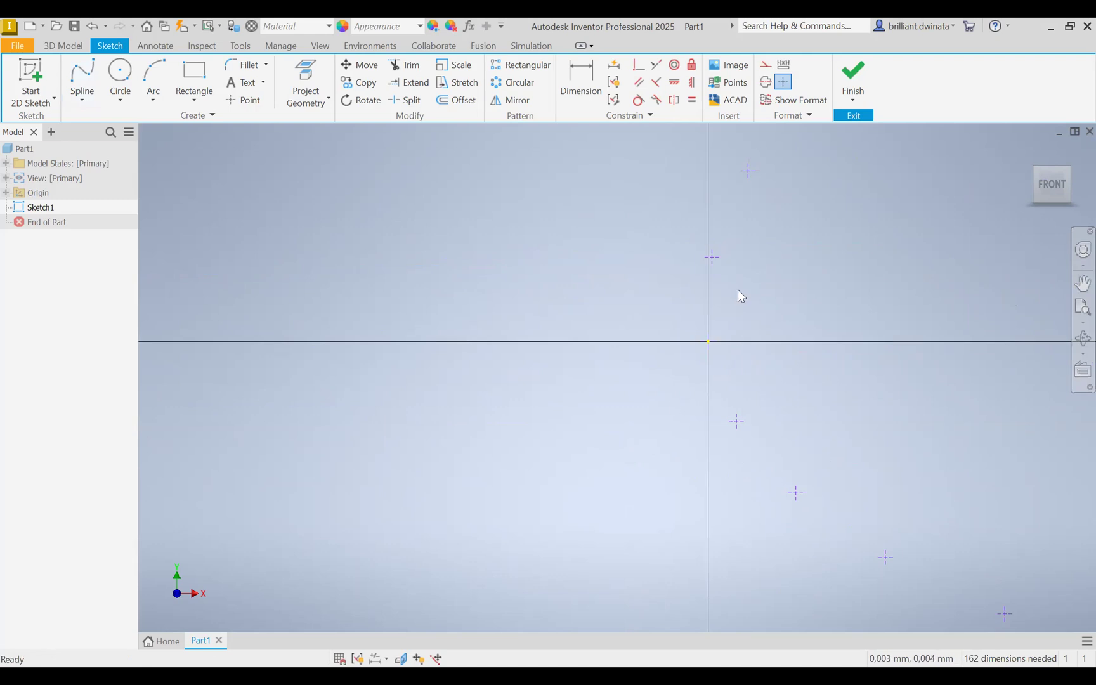
click(1078, 282)
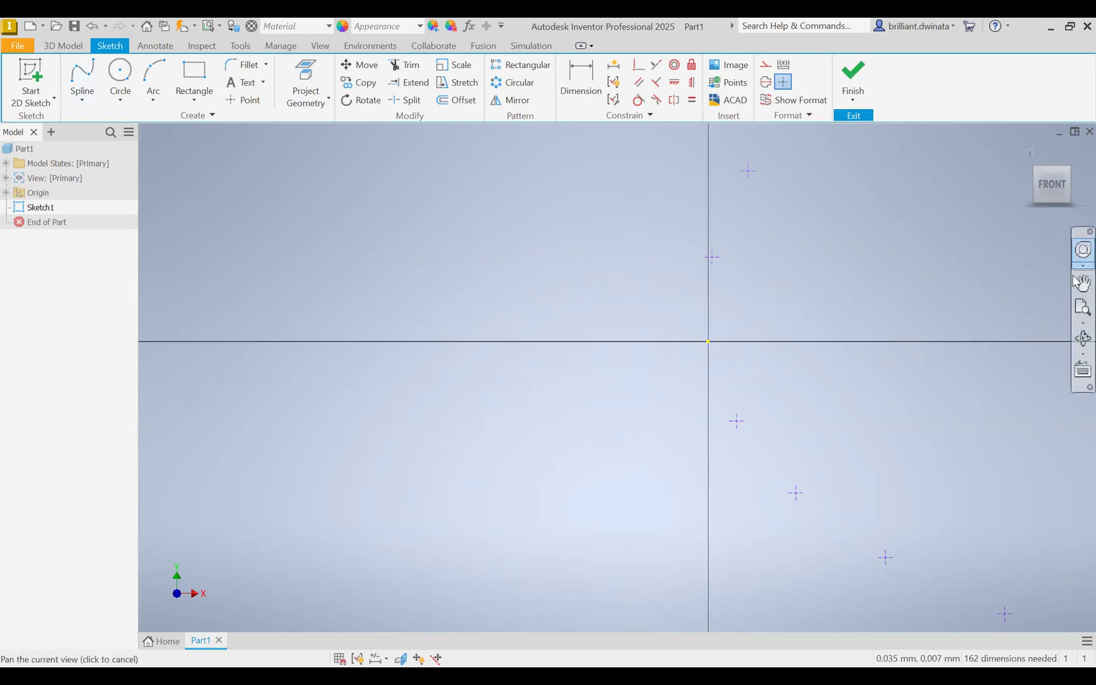
mouse_move(926, 291)
mouse_down()
mouse_move(790, 328)
mouse_move(741, 315)
mouse_up()
key(Escape)
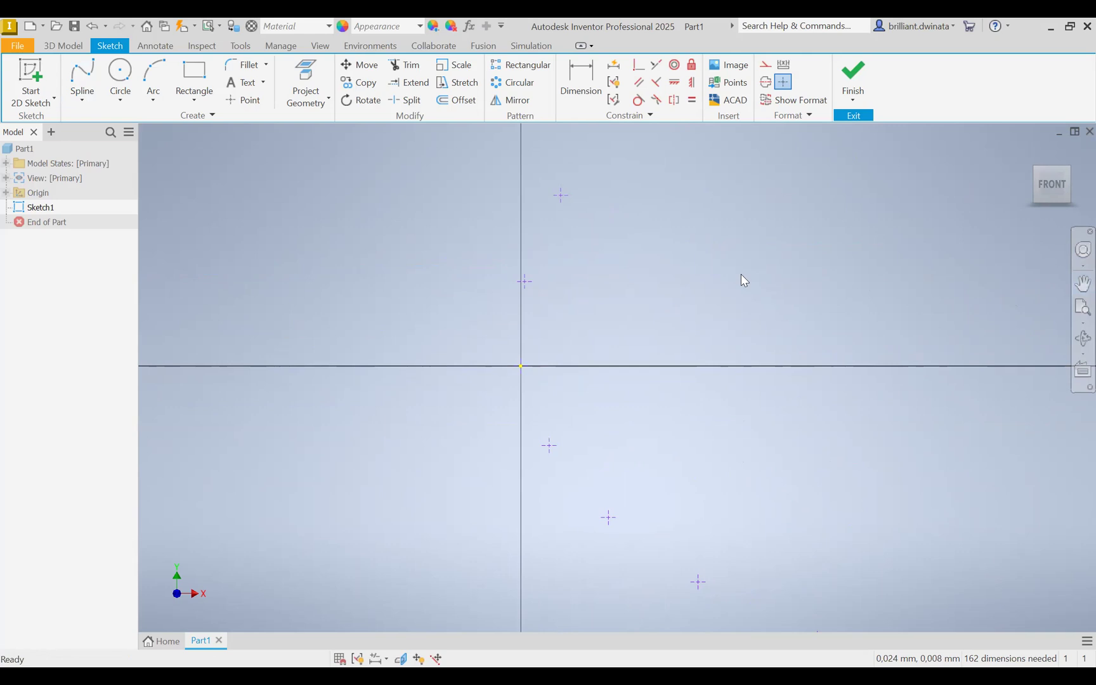
click(88, 84)
click(520, 366)
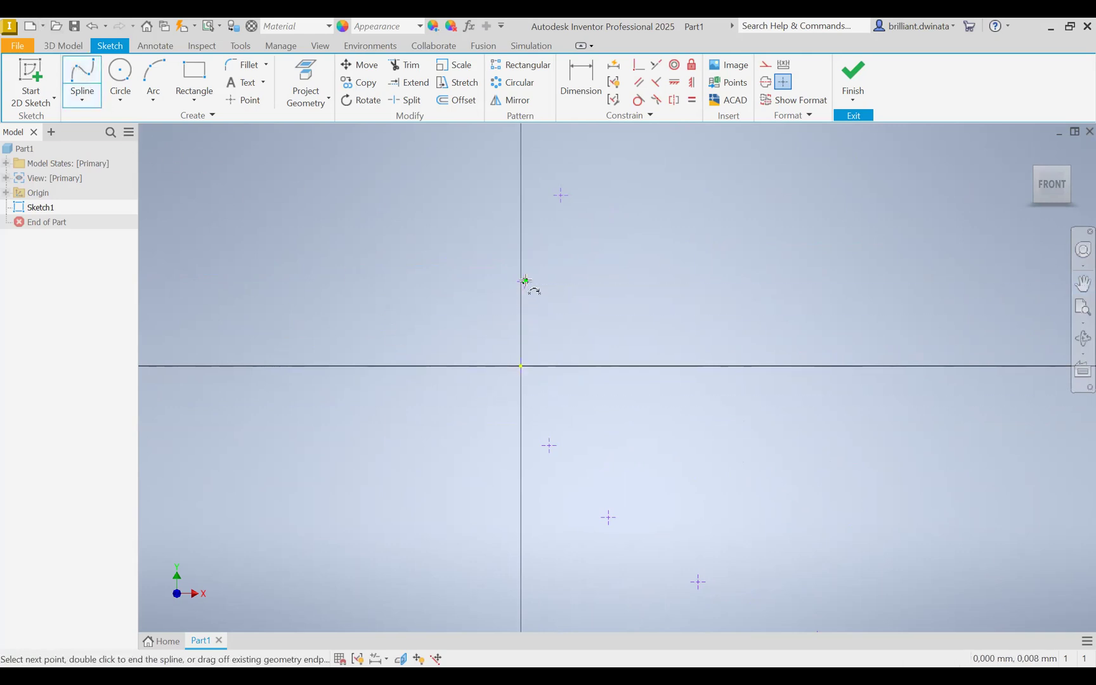
click(1083, 283)
mouse_move(851, 209)
mouse_down()
mouse_move(697, 328)
mouse_move(691, 353)
mouse_up()
key(Escape)
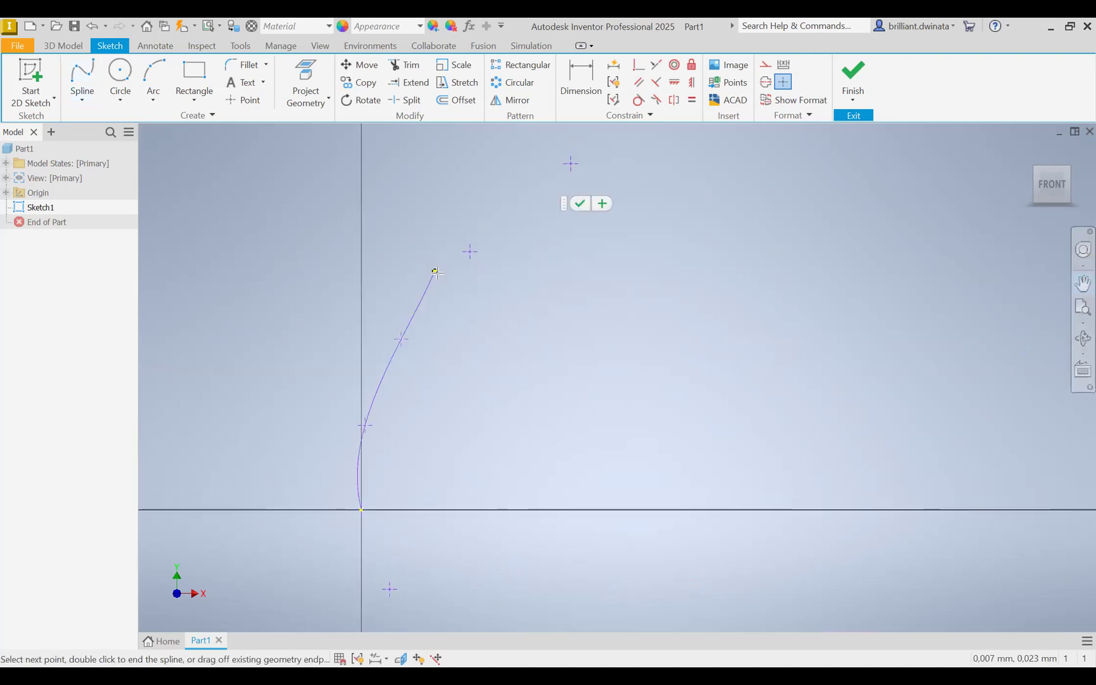
- Extend the spline through the next three upper-surface points, from about X 0.010 mm to about X 0.033 mm, Y 0.042 mm
click(470, 251)
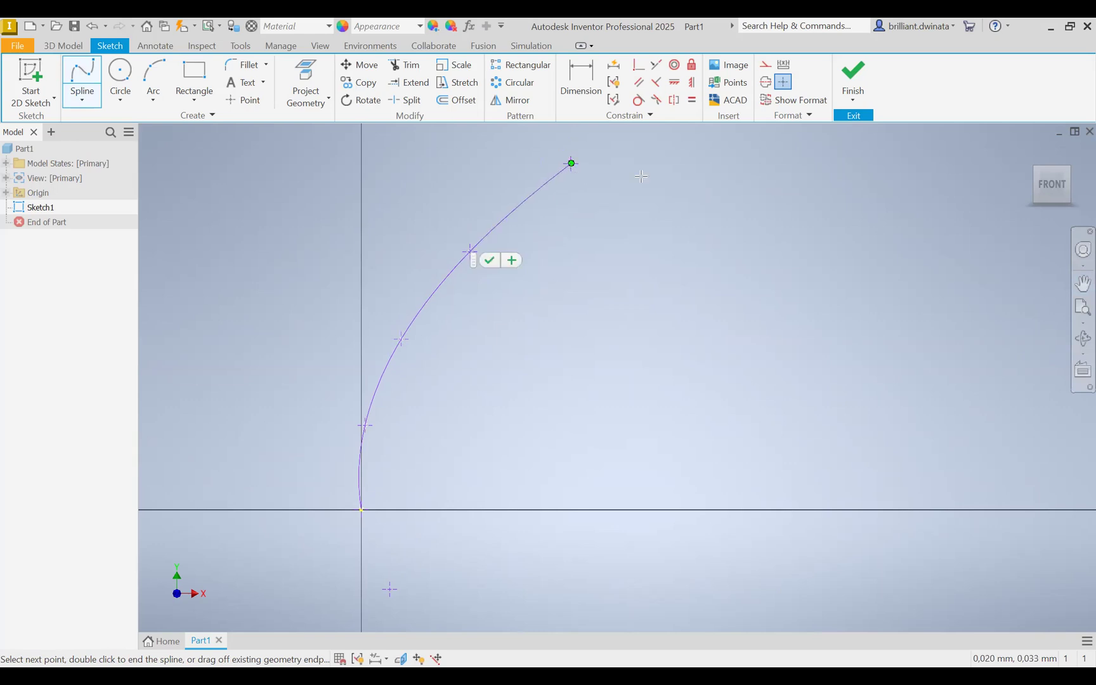
click(1083, 282)
mouse_move(698, 203)
mouse_down()
mouse_move(599, 325)
mouse_move(498, 387)
mouse_up()
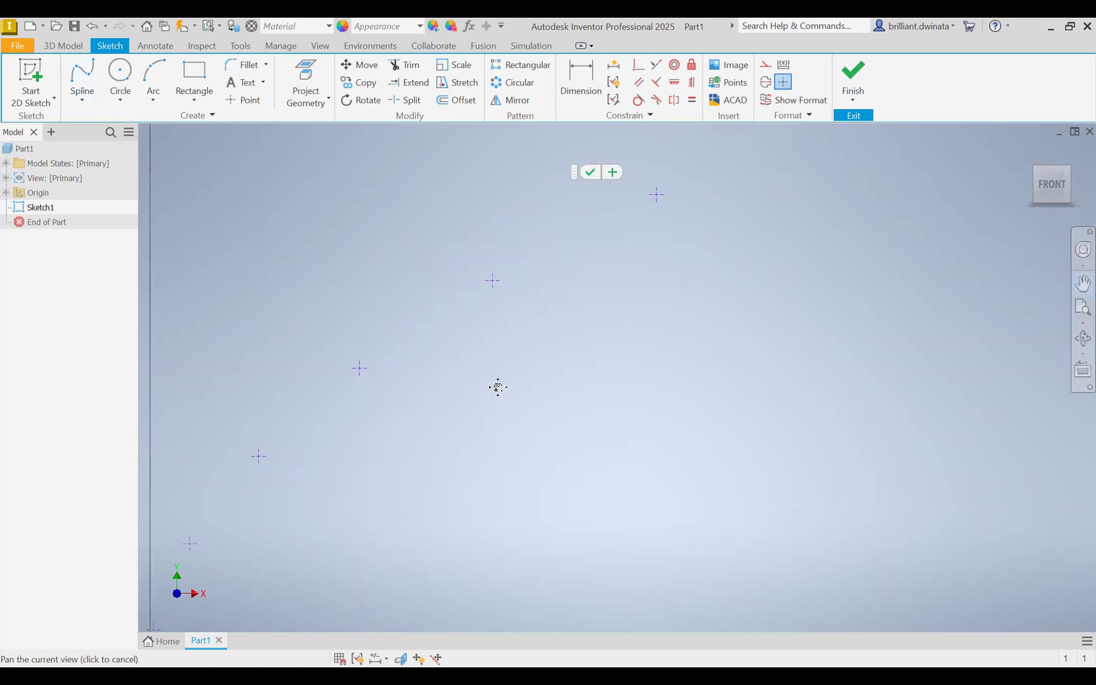
key(Escape)
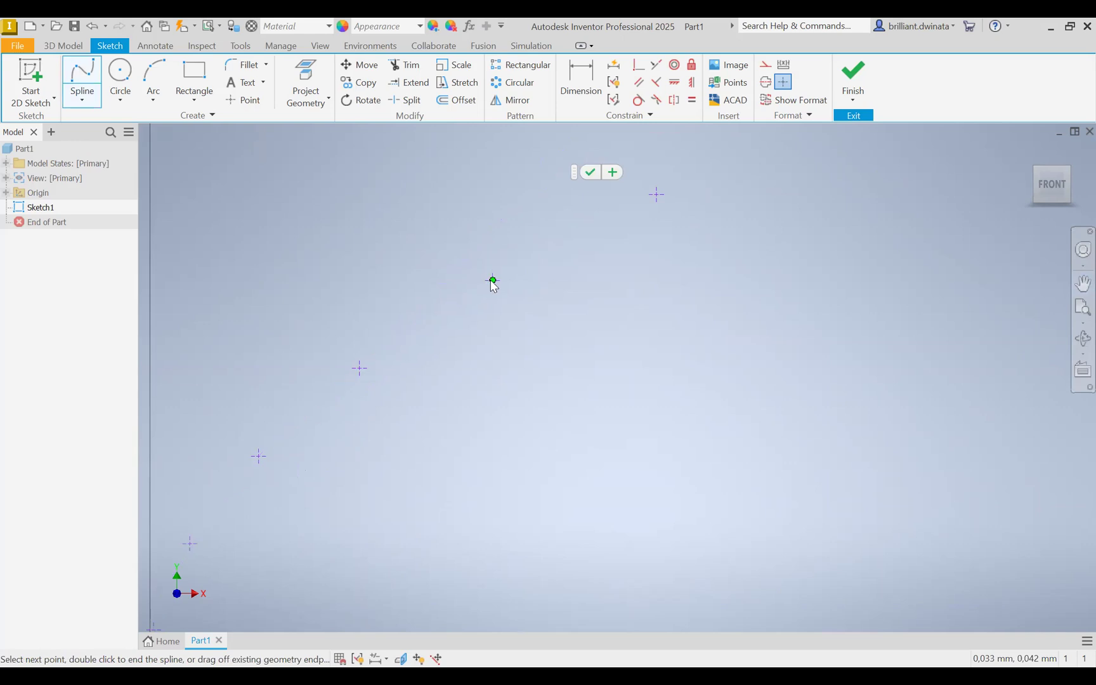
click(492, 279)
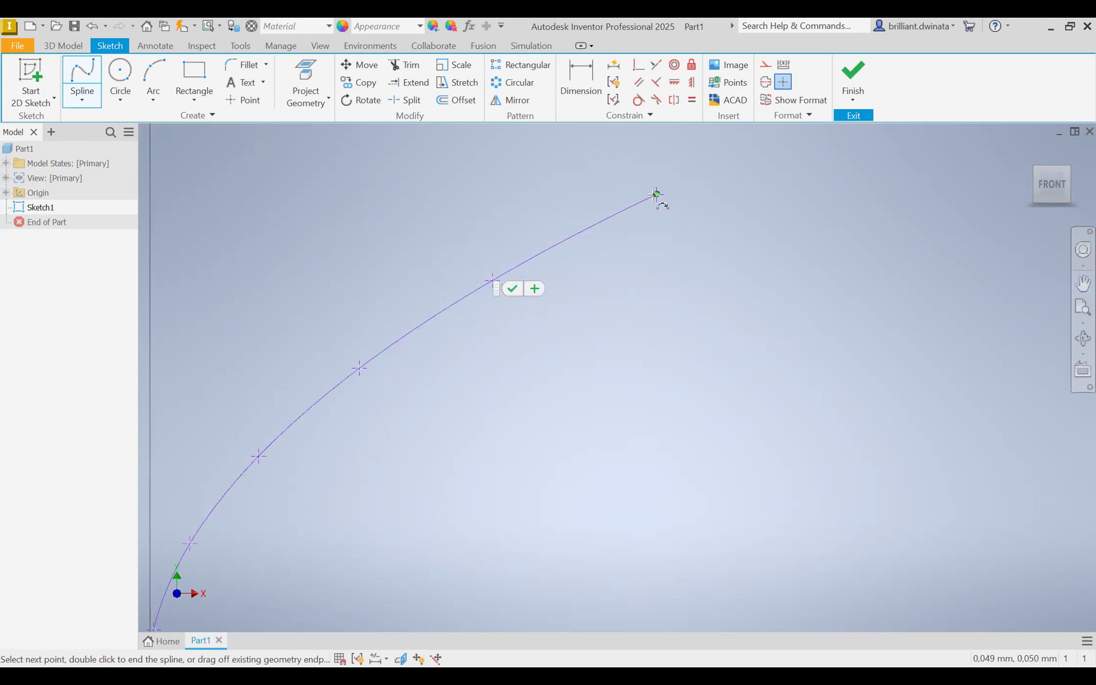
- Extend the spline through the next three upper-surface points, from about X 0.049 mm, Y 0.050 mm to about X 0.089 mm, Y 0.066 mm
click(656, 194)
click(1082, 282)
drag(815, 355, 509, 516)
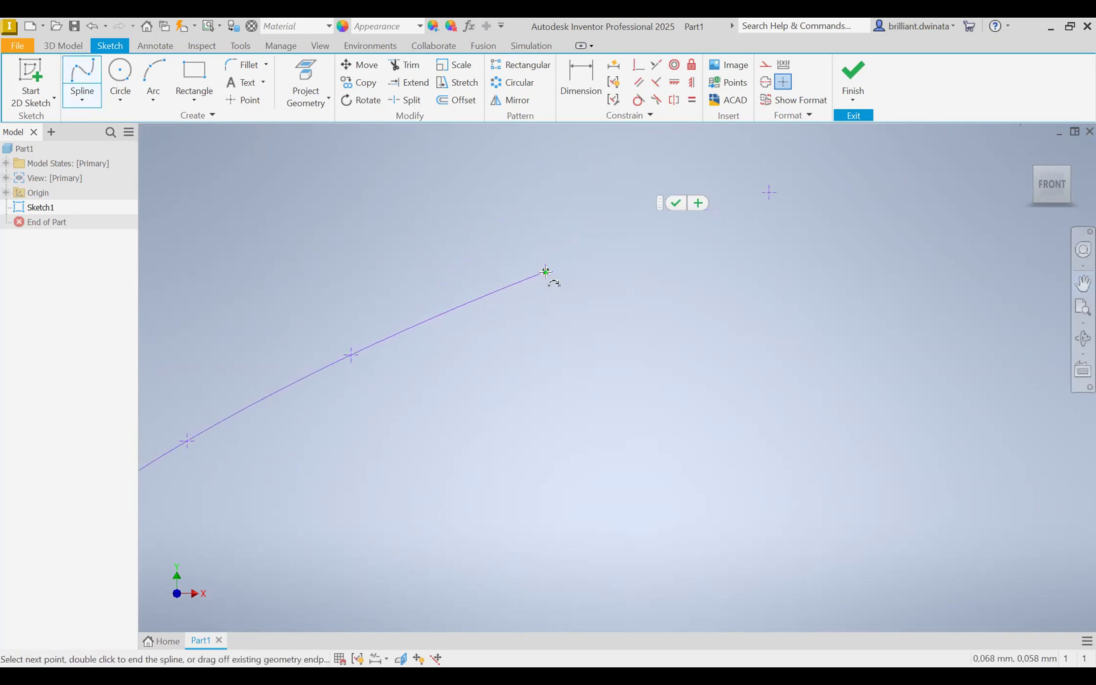
click(545, 271)
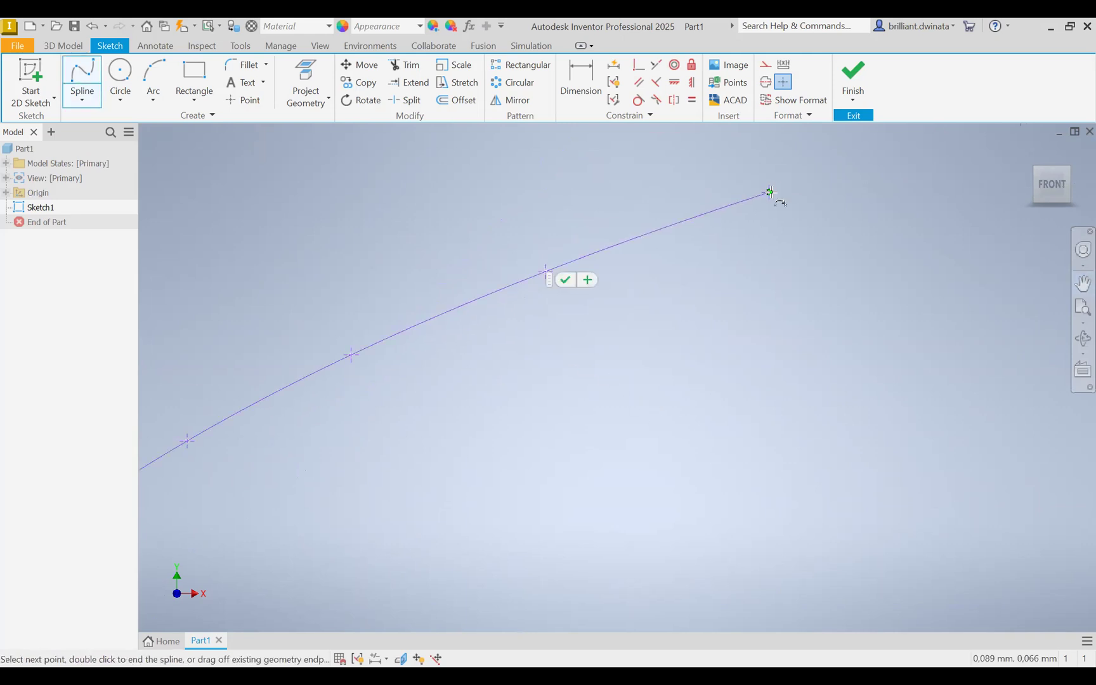
click(769, 191)
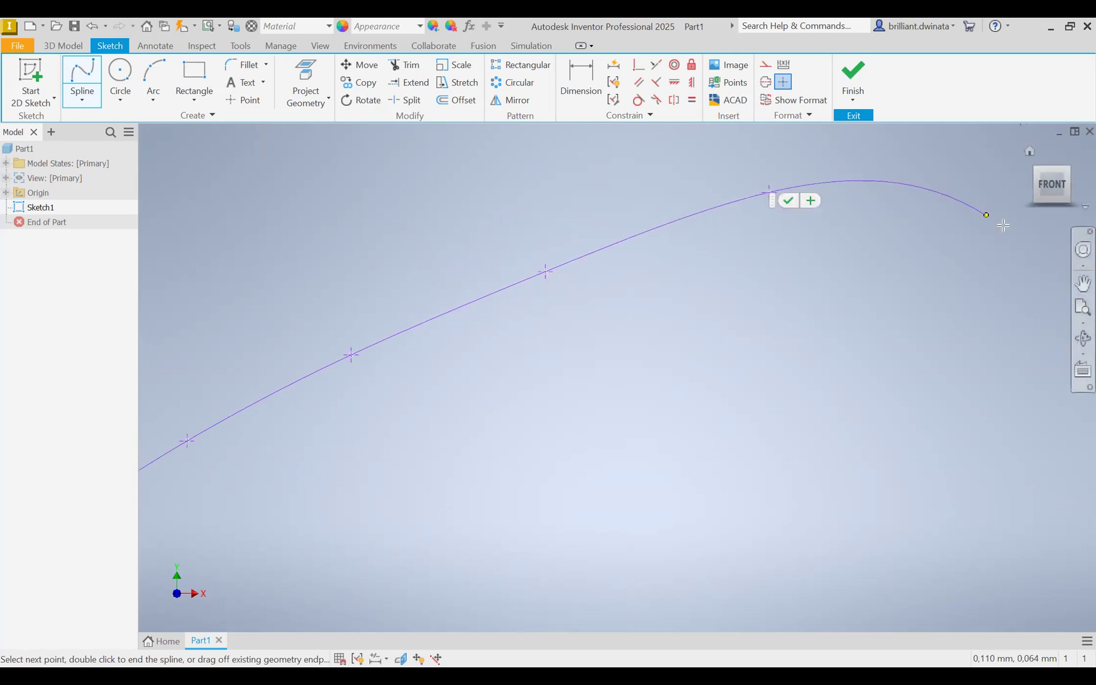
- Extend the spline through the next three upper-surface points, up to about X 0.170 mm, Y 0.085 mm
click(1076, 287)
mouse_move(948, 233)
mouse_down()
mouse_move(680, 388)
mouse_move(664, 411)
mouse_move(688, 410)
mouse_up()
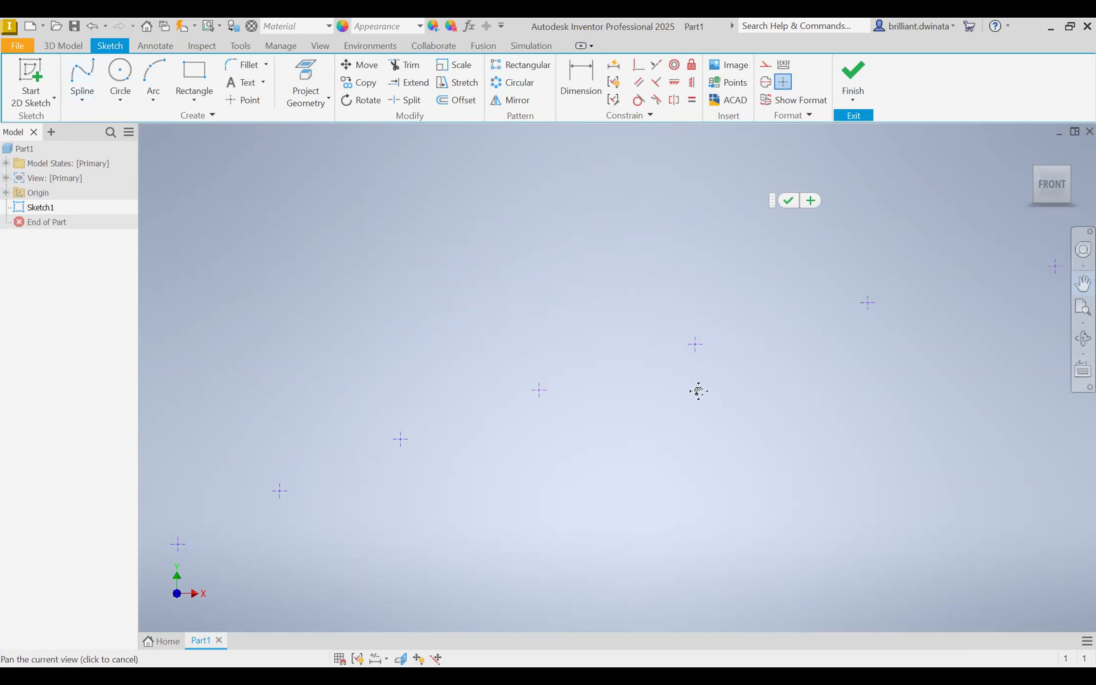
key(Escape)
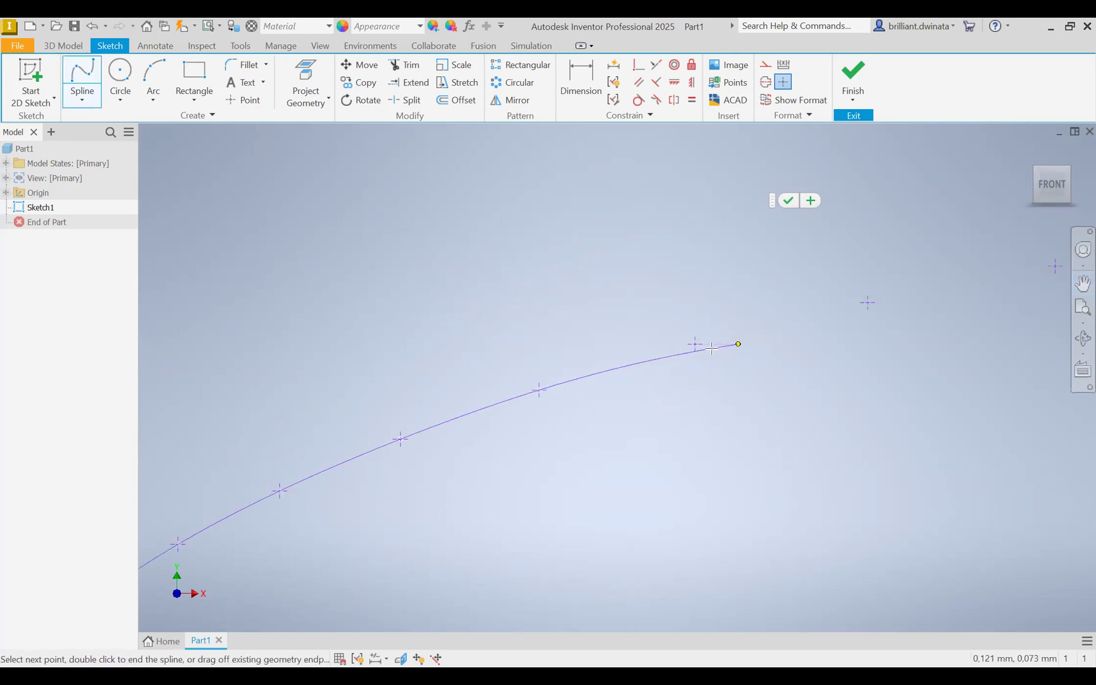
click(695, 344)
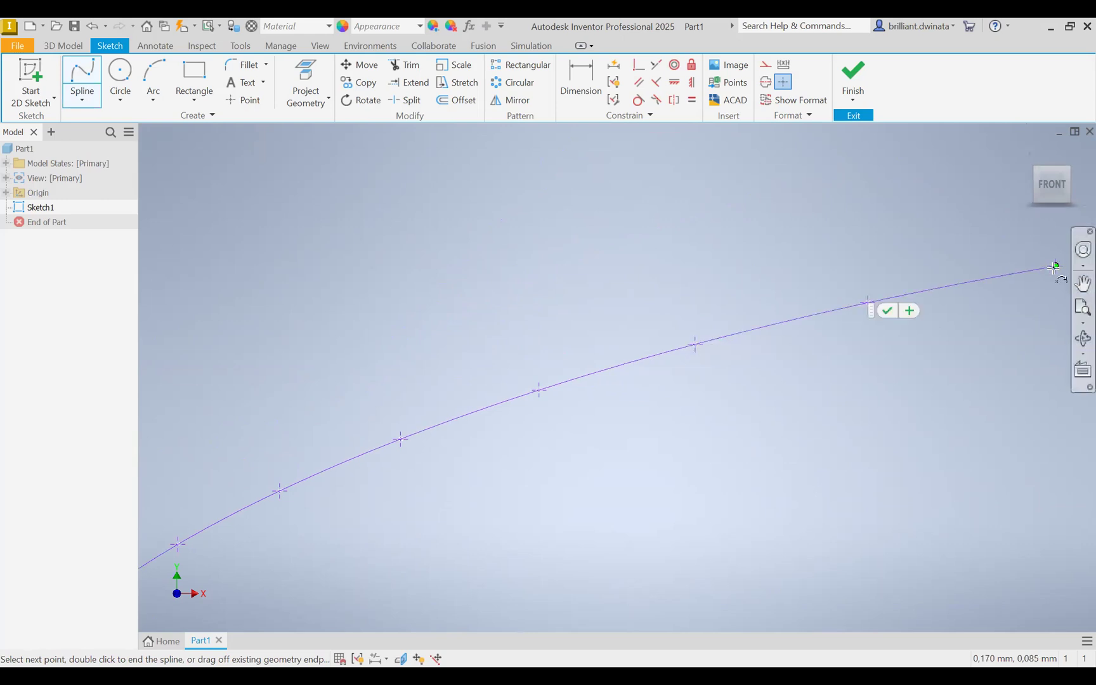
- Extend the spline through the next four upper-surface points, starting at about X 0.201 mm, Y 0.090 mm
click(1081, 283)
drag(981, 338, 420, 396)
scroll(636, 372, up, 2)
scroll(636, 372, down, 7)
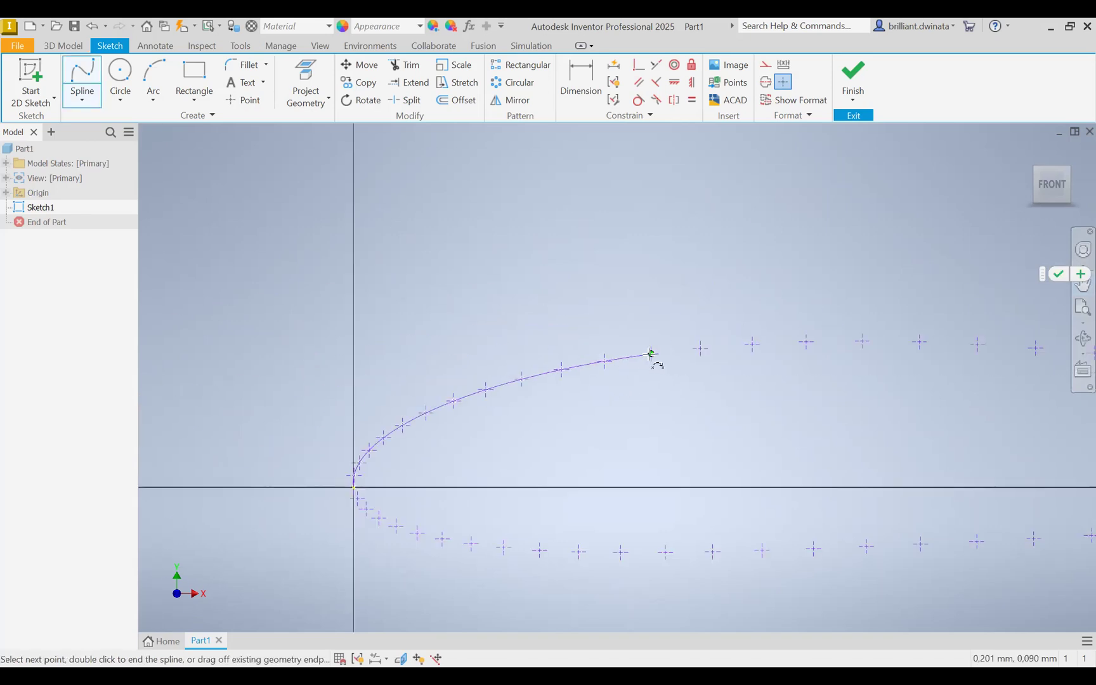
click(651, 353)
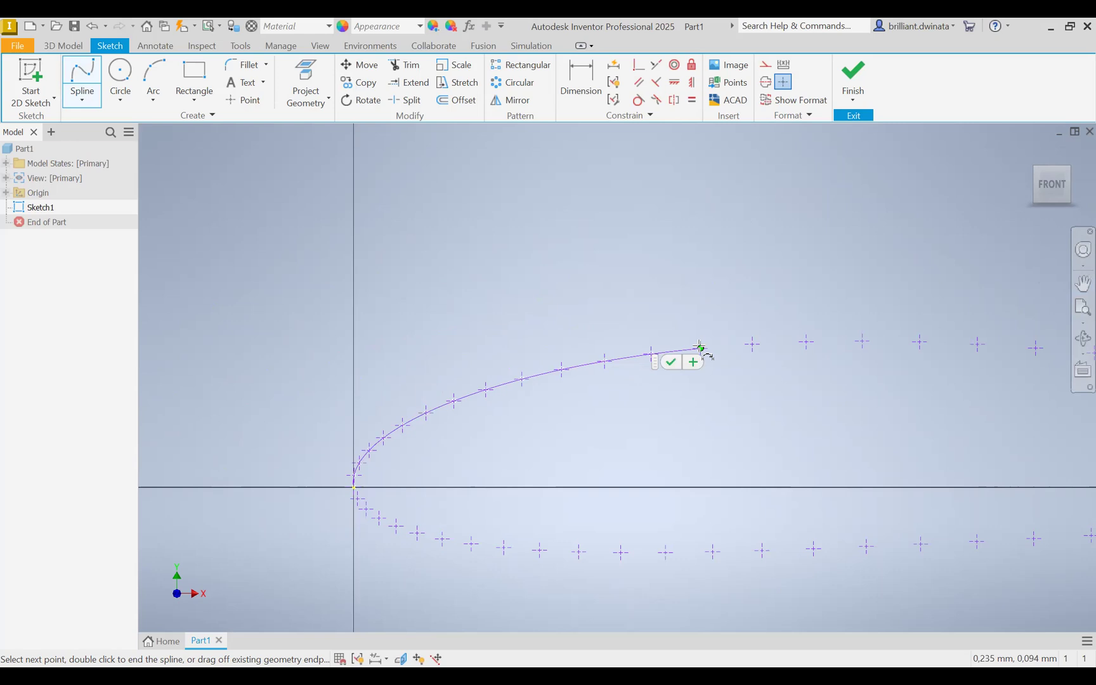
click(700, 348)
click(752, 345)
click(807, 341)
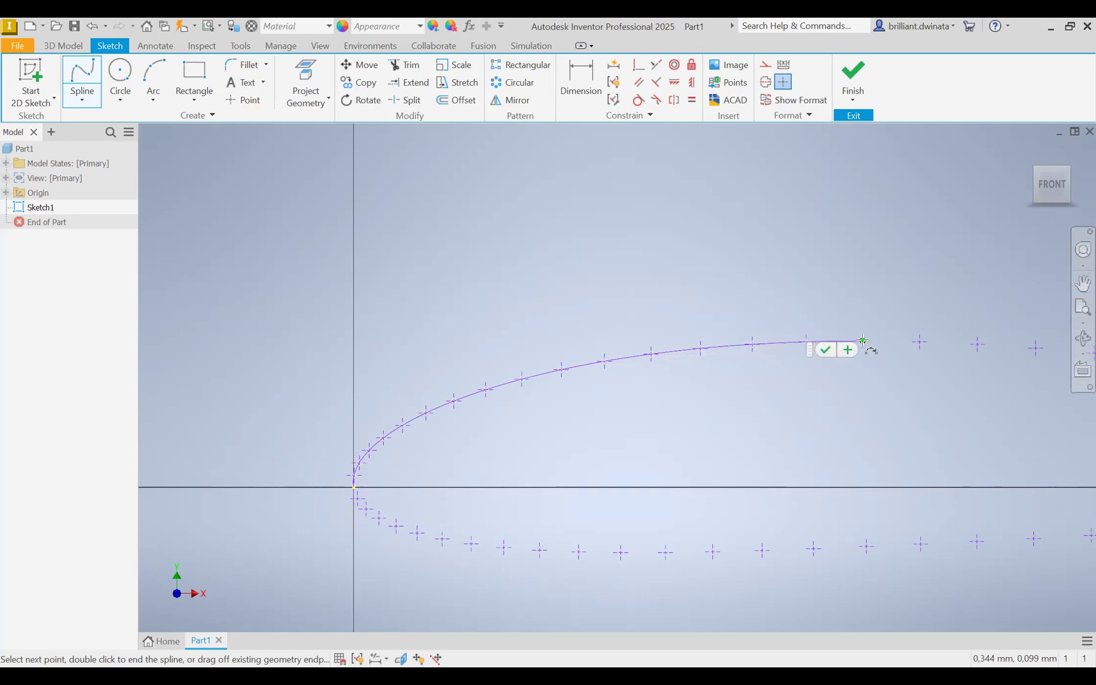
- Extend the spline over the crest through the next four upper-surface points, from about X 0.344 mm to about X 0.461 mm, Y 0.094 mm
scroll(863, 341, up, 5)
scroll(864, 341, down, 8)
click(1081, 284)
mouse_move(974, 421)
mouse_down()
mouse_move(727, 404)
mouse_move(550, 405)
mouse_up()
key(Escape)
click(437, 327)
click(571, 329)
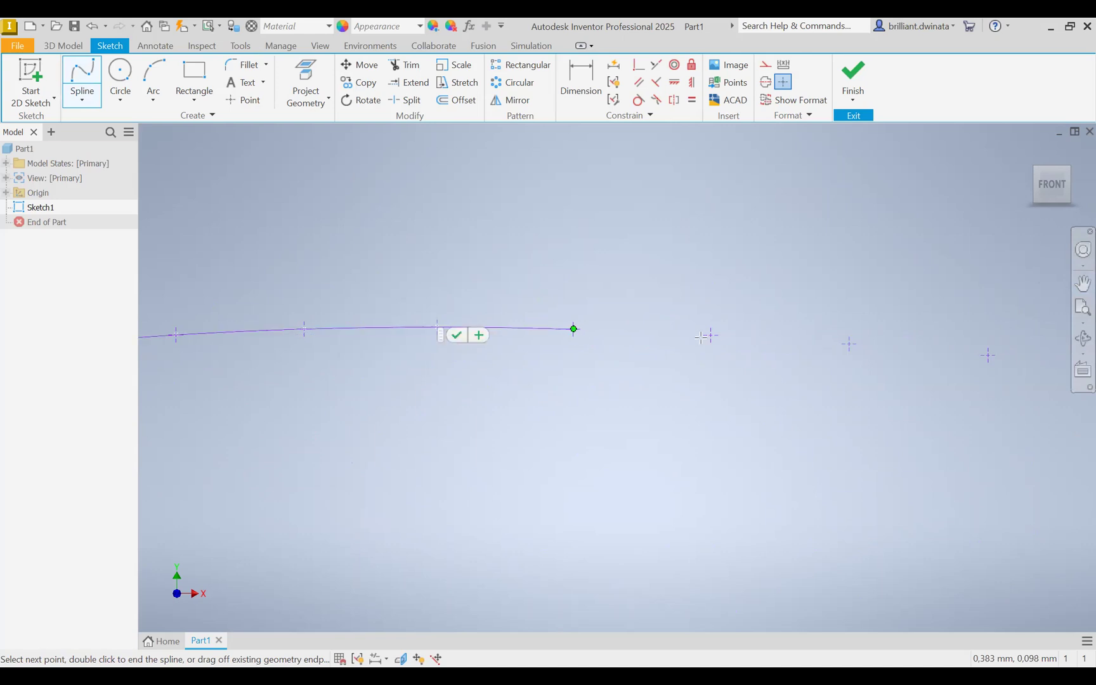
click(711, 335)
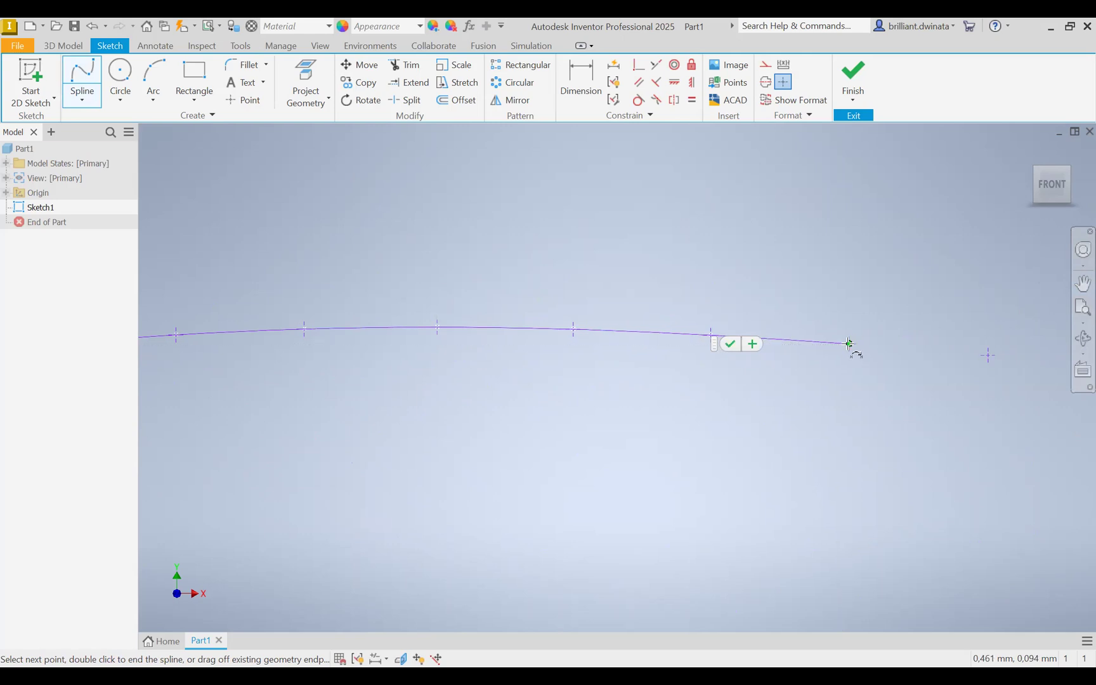
click(849, 344)
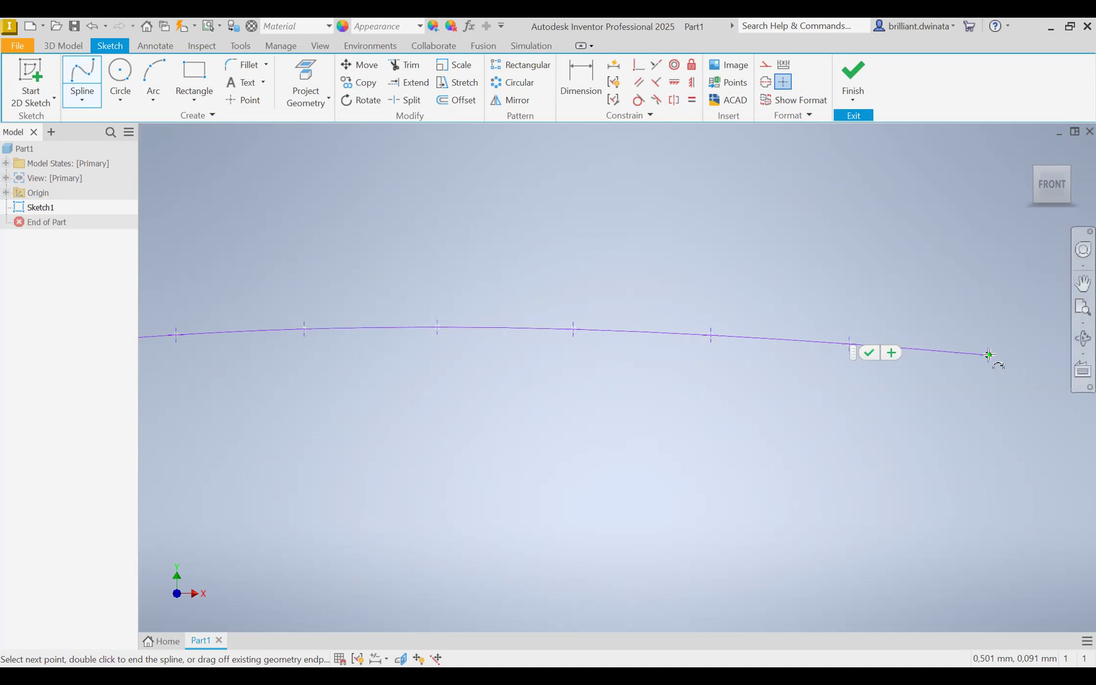
- Try to continue the spline toward the trailing edge through the points at about X 0.501 mm and X 0.541 mm and beyond
click(1082, 284)
mouse_move(1021, 430)
mouse_down()
mouse_move(927, 410)
mouse_move(544, 375)
mouse_up()
key(Escape)
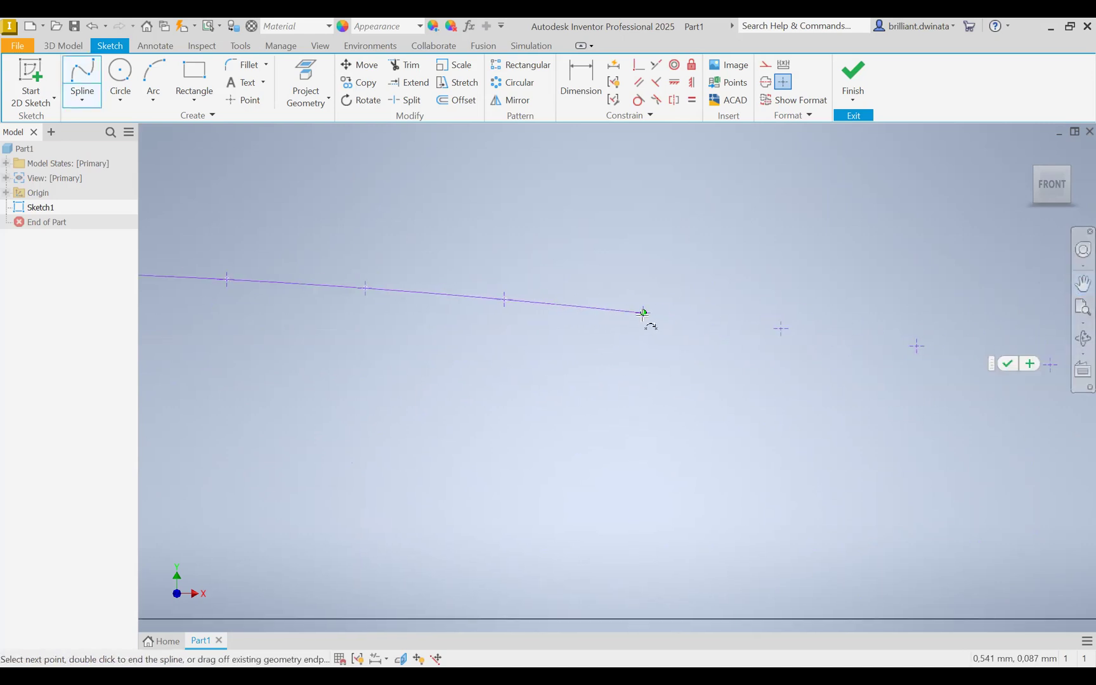
click(642, 313)
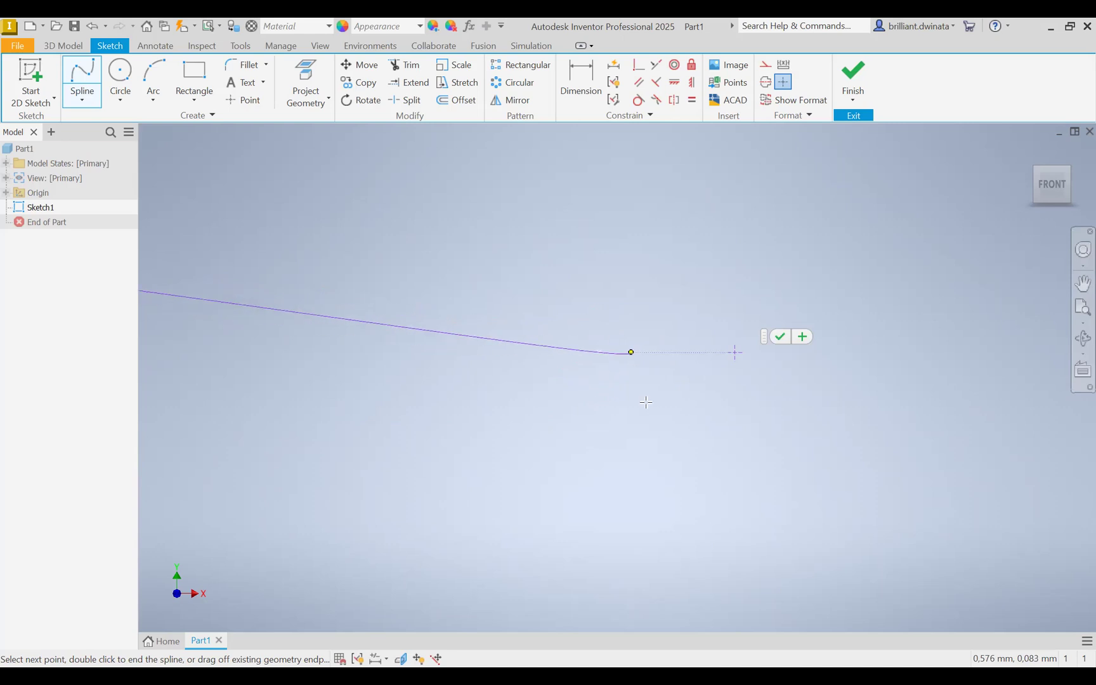
click(735, 352)
click(736, 353)
key(Escape)
scroll(508, 499, down, 8)
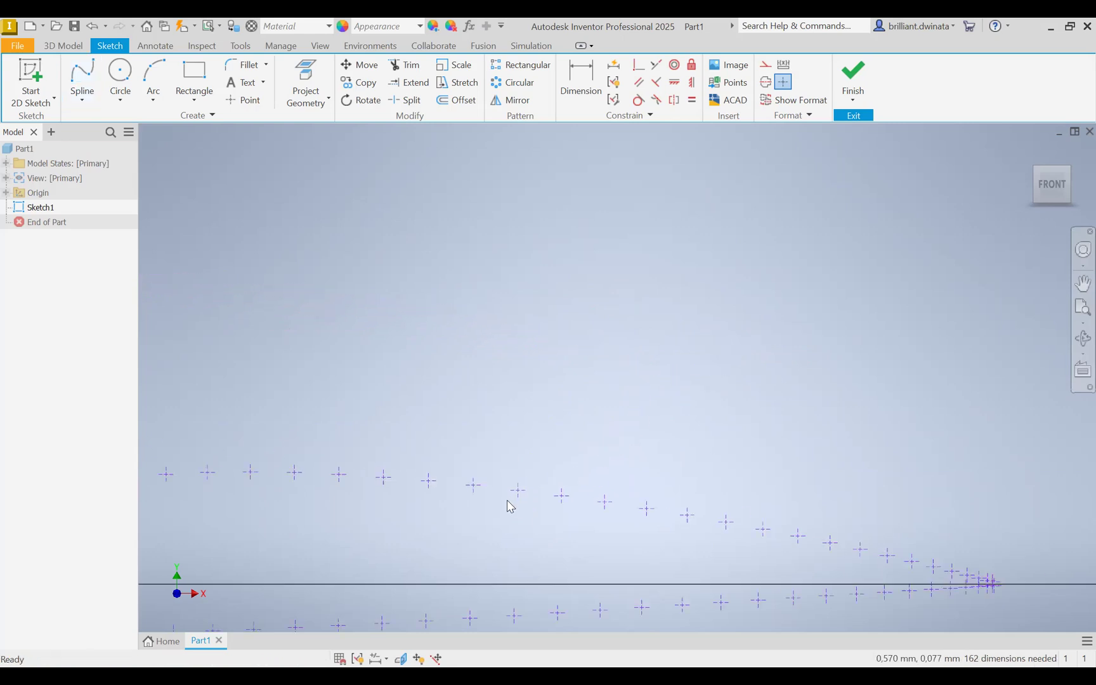
- Start a new spline at the origin and run it through the first five upper-surface points, up to about X 0.033 mm, Y 0.042 mm
scroll(490, 521, up, 6)
mouse_move(431, 463)
middle_down()
mouse_move(572, 462)
mouse_move(571, 448)
middle_up()
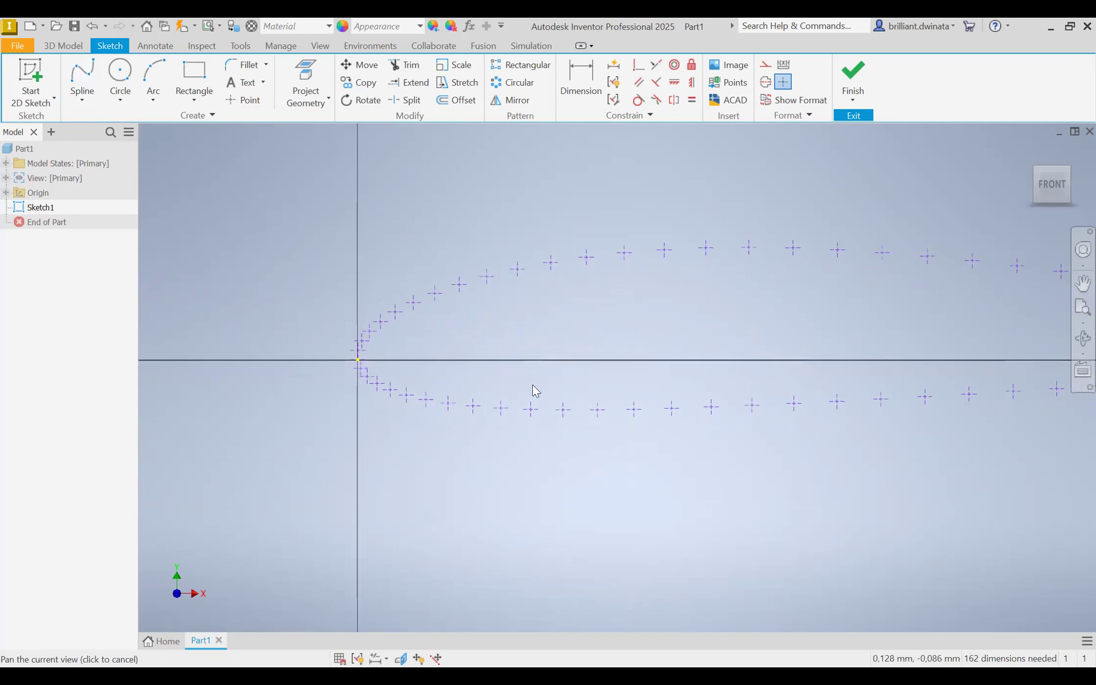
middle_drag(363, 363, 402, 335)
scroll(336, 356, up, 5)
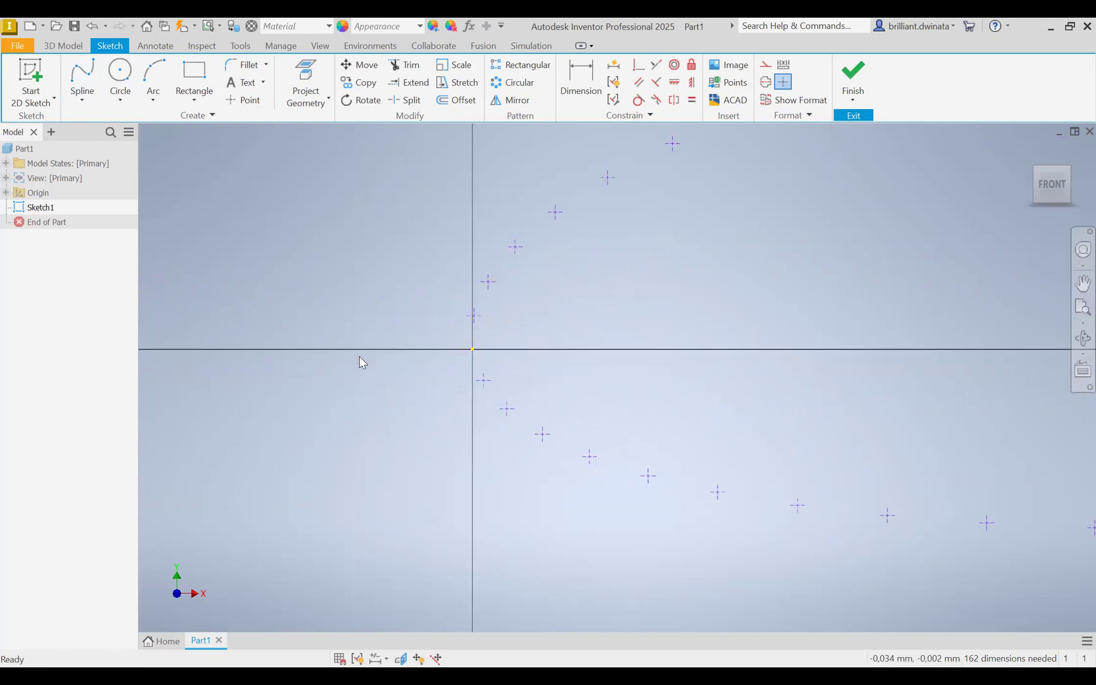
click(82, 71)
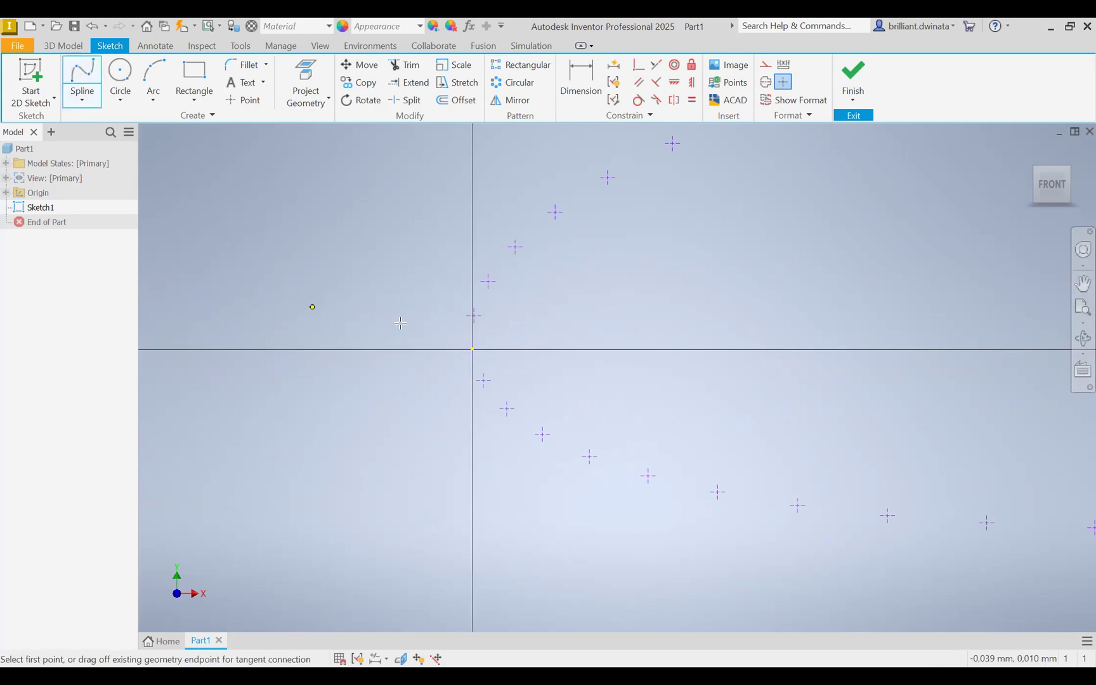
click(472, 348)
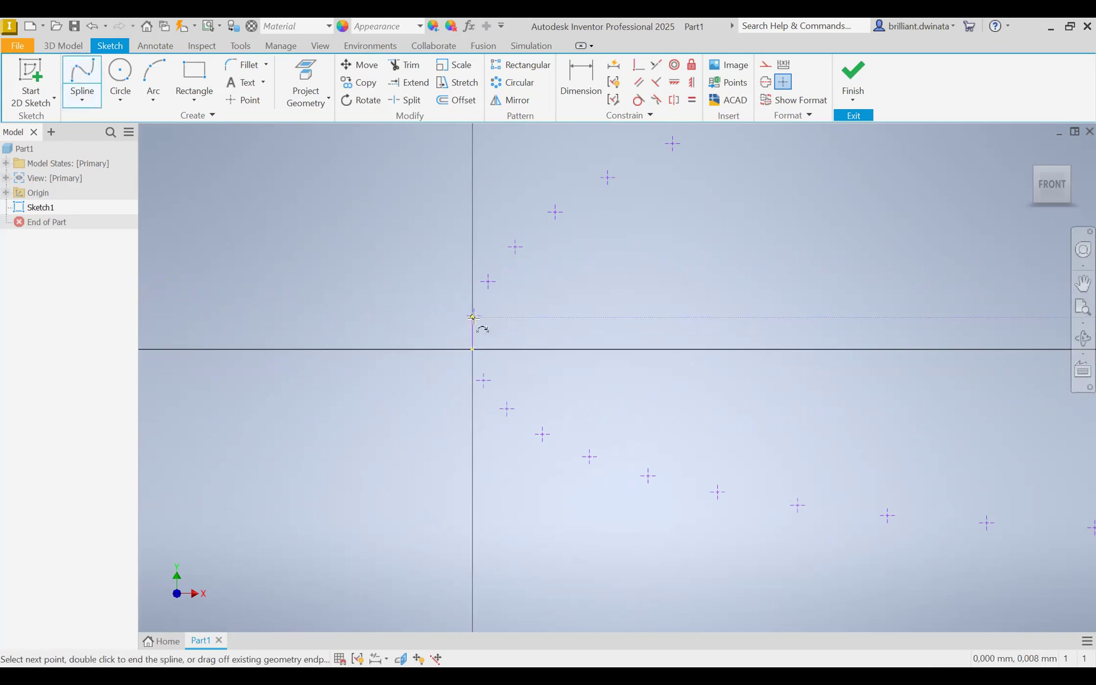
click(474, 315)
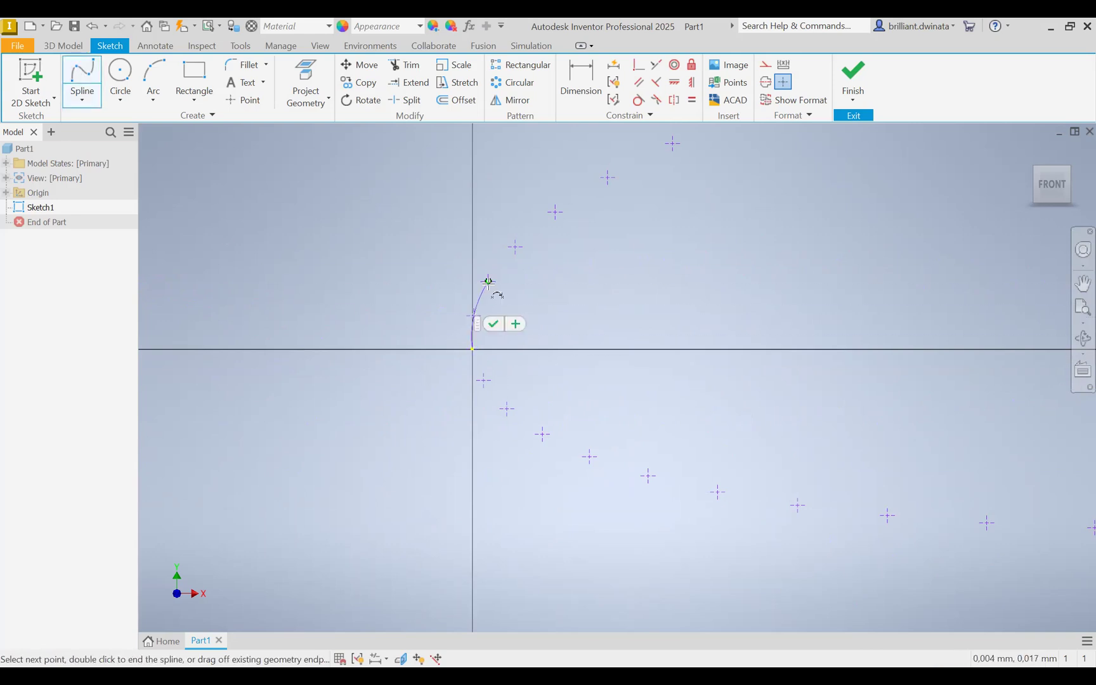
click(488, 282)
click(516, 246)
click(555, 213)
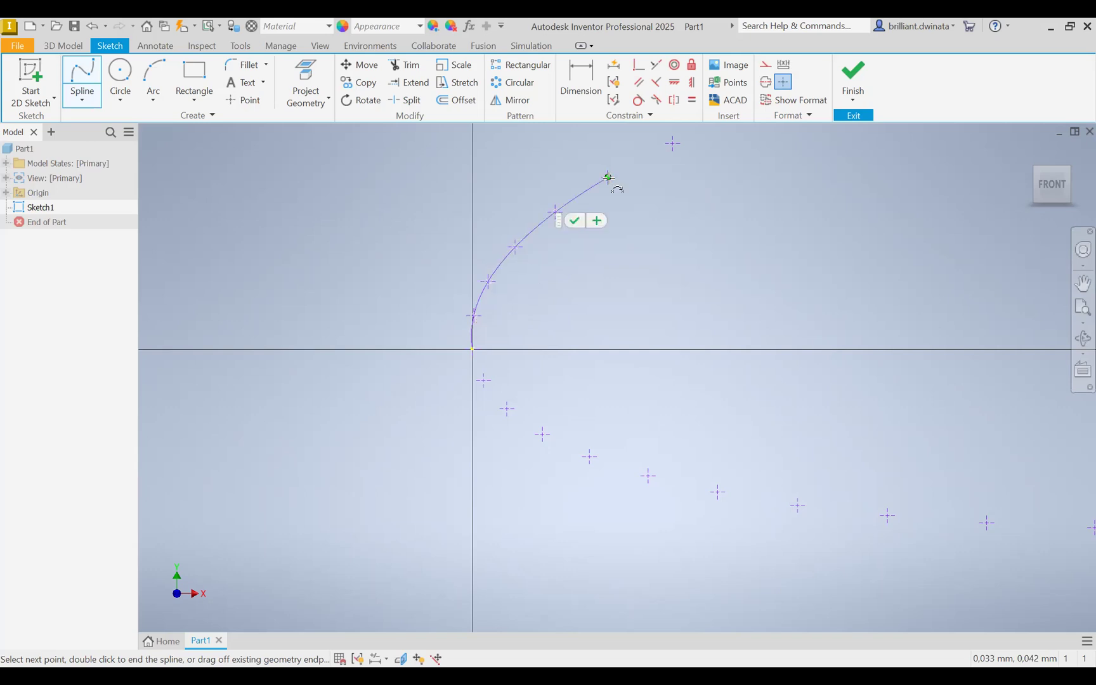
click(608, 177)
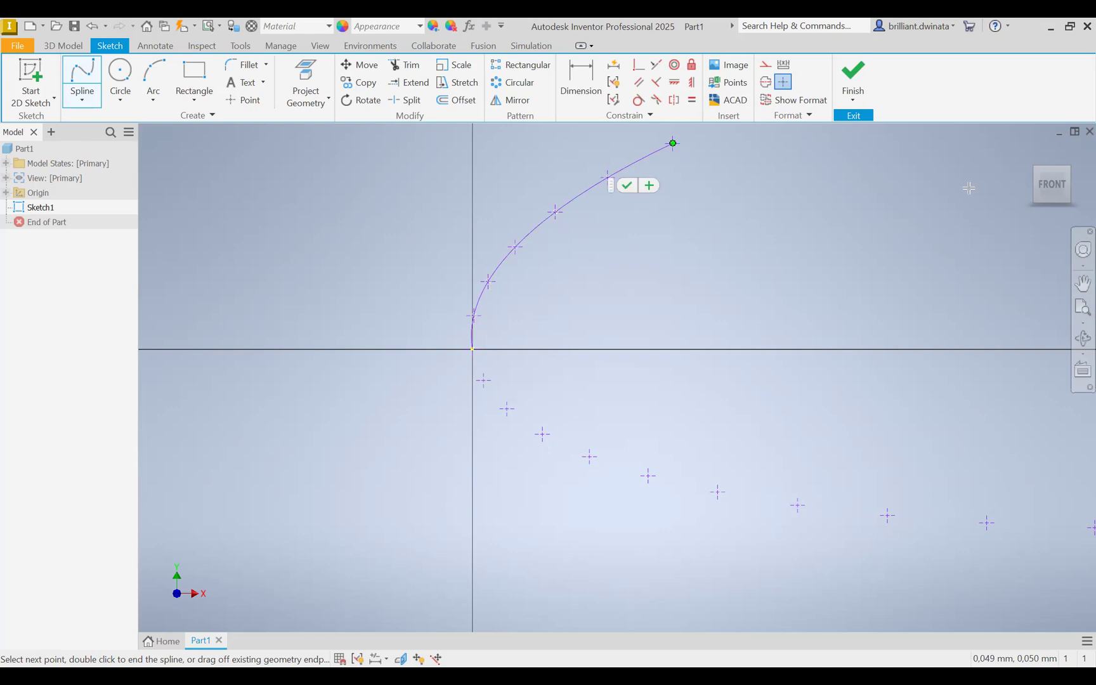
- Extend the spline through the next seven upper-surface points, from about X 0.049 mm to about X 0.201 mm, Y 0.090 mm
click(1075, 288)
middle_drag(887, 291, 716, 433)
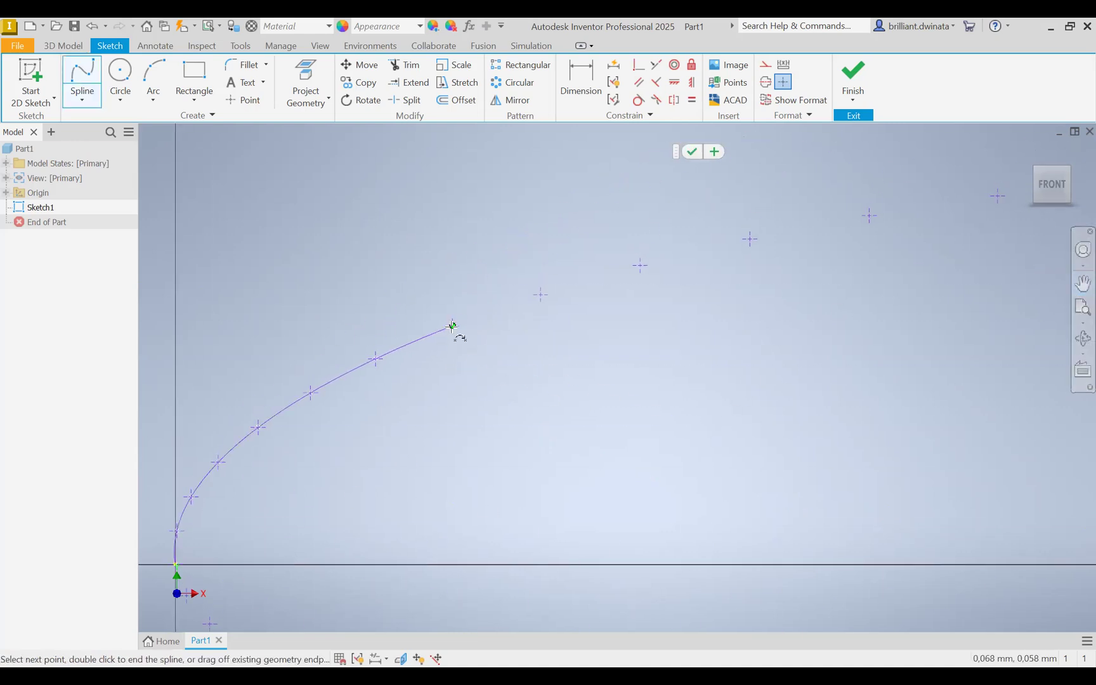
key(Escape)
click(637, 267)
click(750, 240)
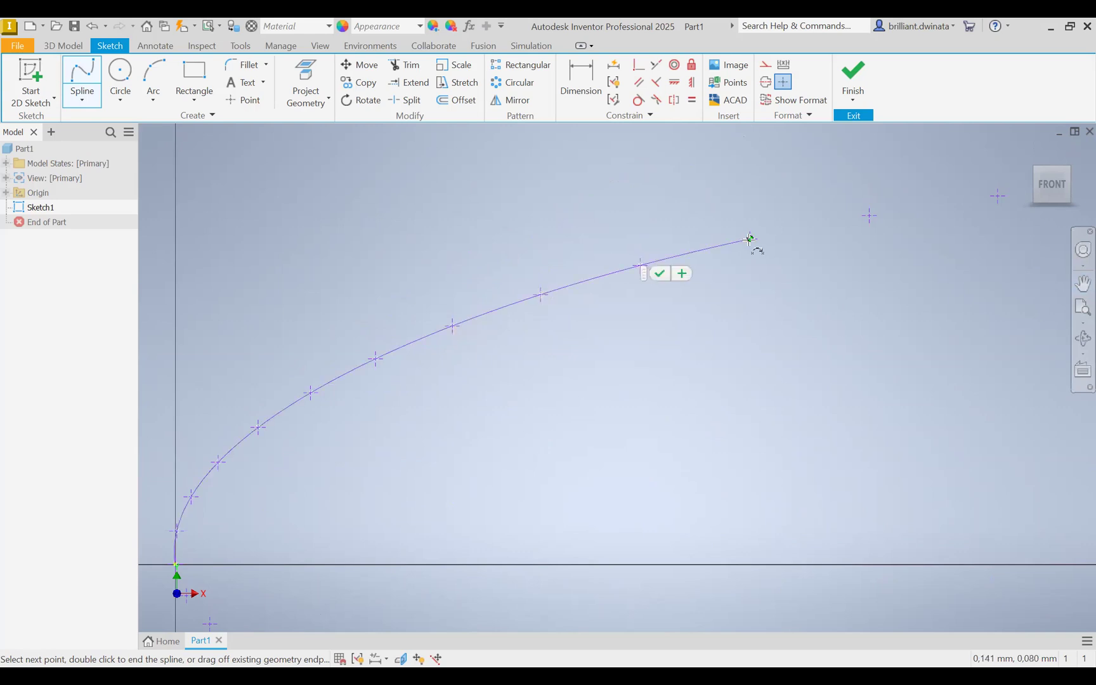
click(869, 217)
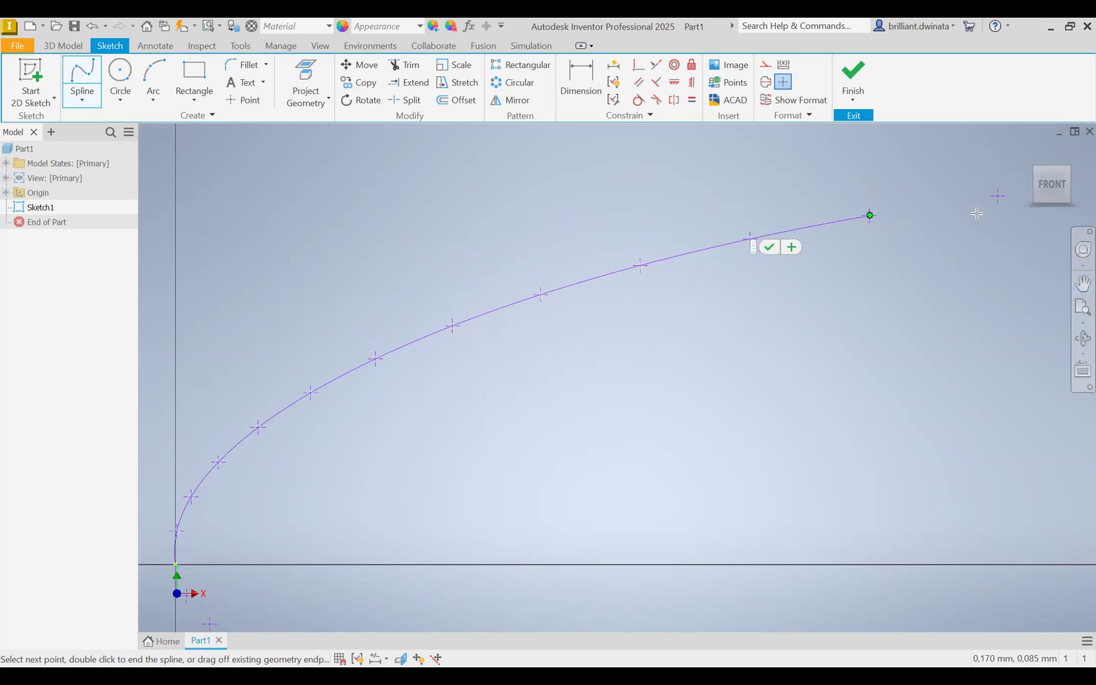
click(996, 197)
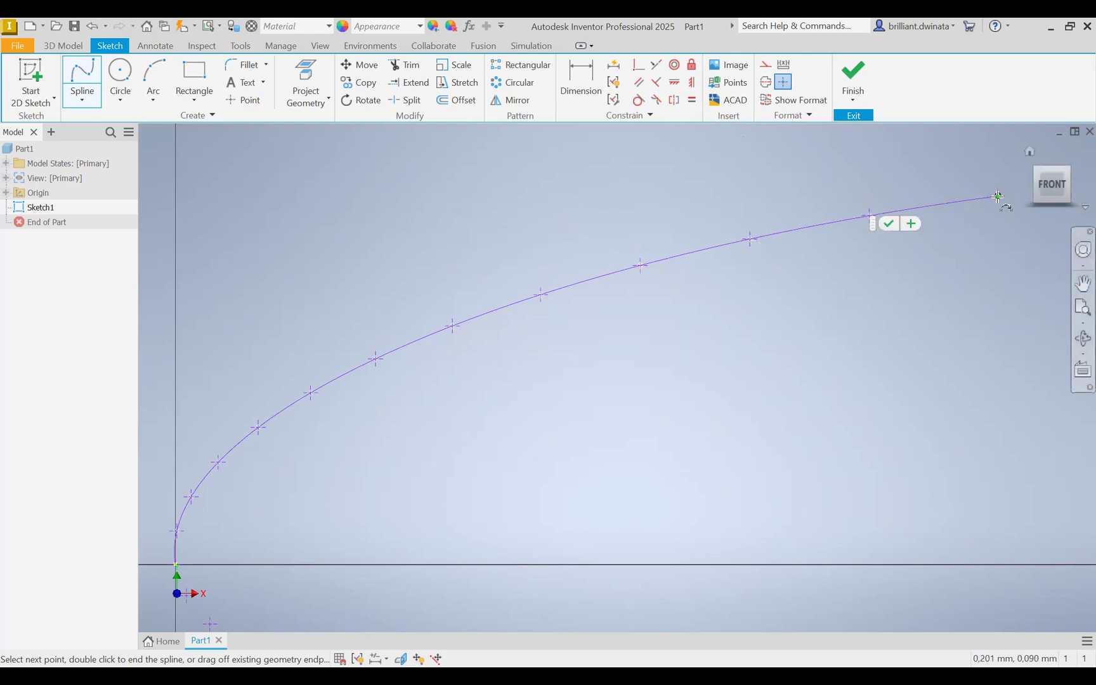
- Extend the spline over the crest through the next six upper-surface points, from about X 0.235 mm to about X 0.422 mm, Y 0.097 mm
click(1083, 284)
drag(984, 253, 512, 387)
key(Escape)
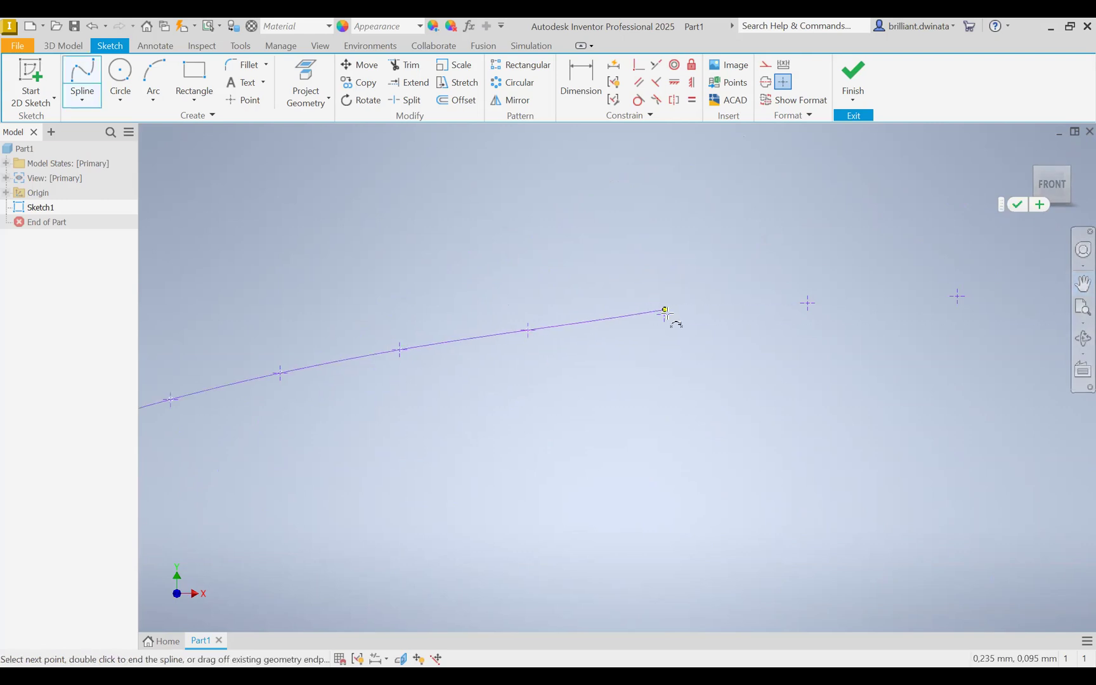
double_click(665, 315)
click(808, 303)
click(958, 296)
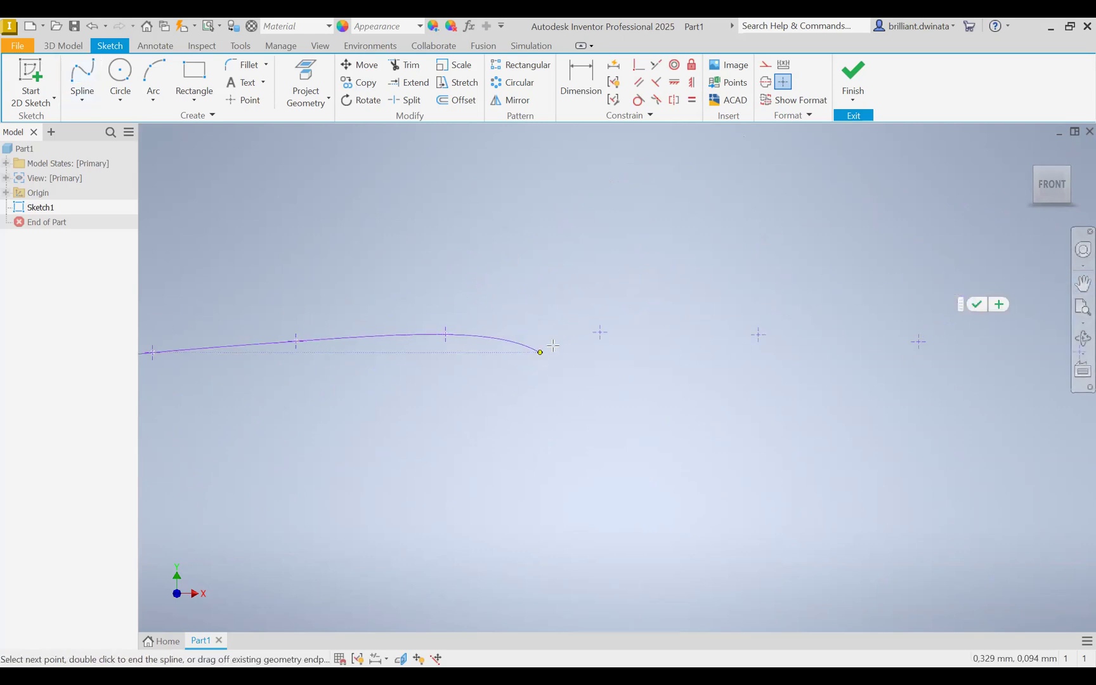
click(759, 334)
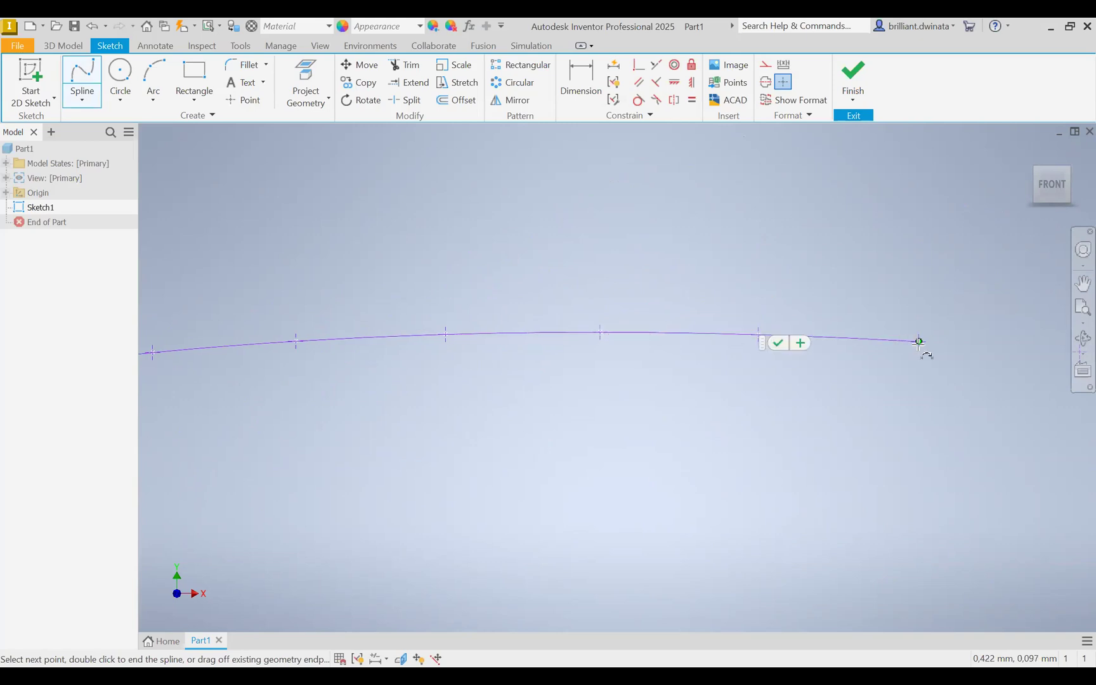
click(919, 341)
- Extend the spline through the next four upper-surface points behind the crest, up to about X 0.580 mm, Y 0.083 mm
click(1075, 289)
key(Escape)
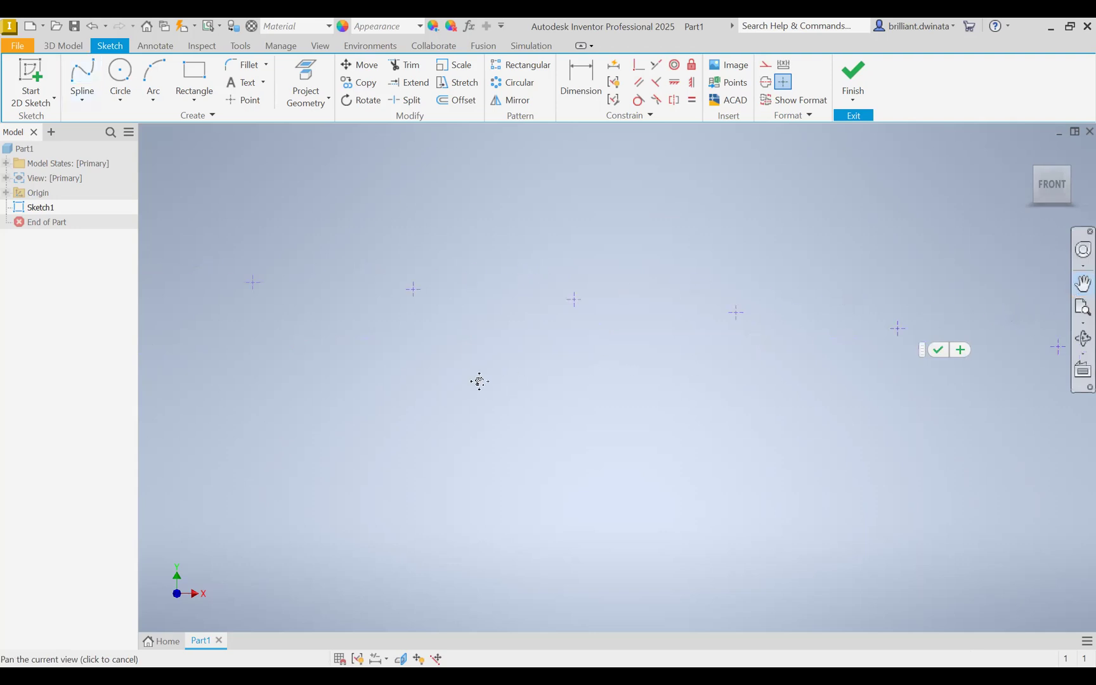
click(645, 325)
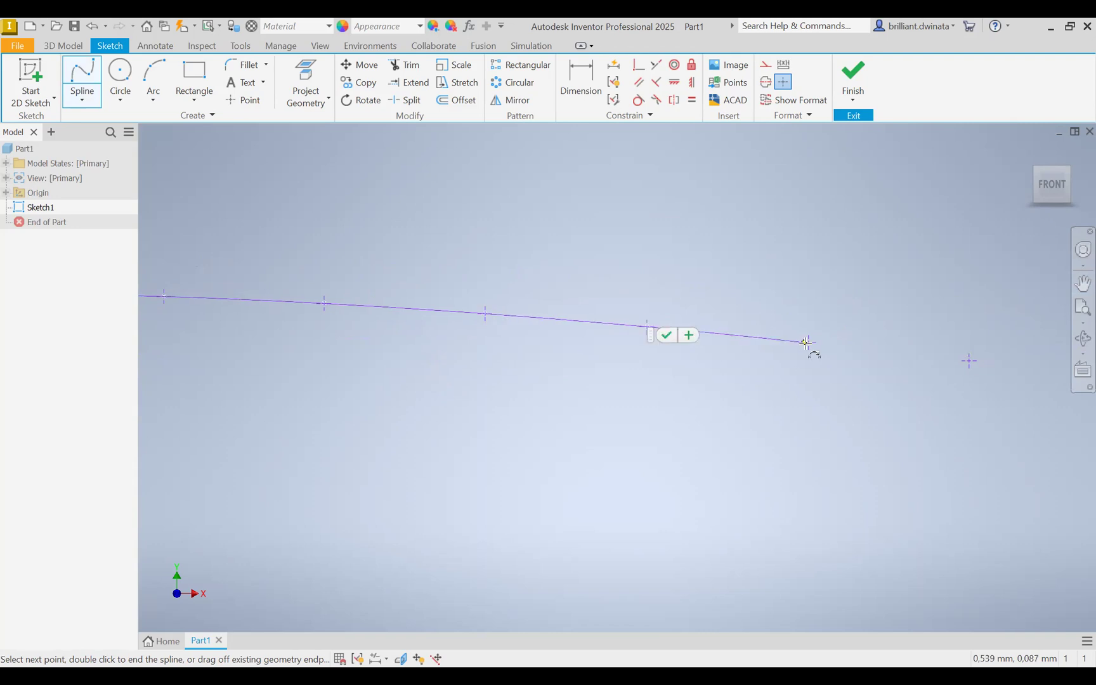
click(808, 343)
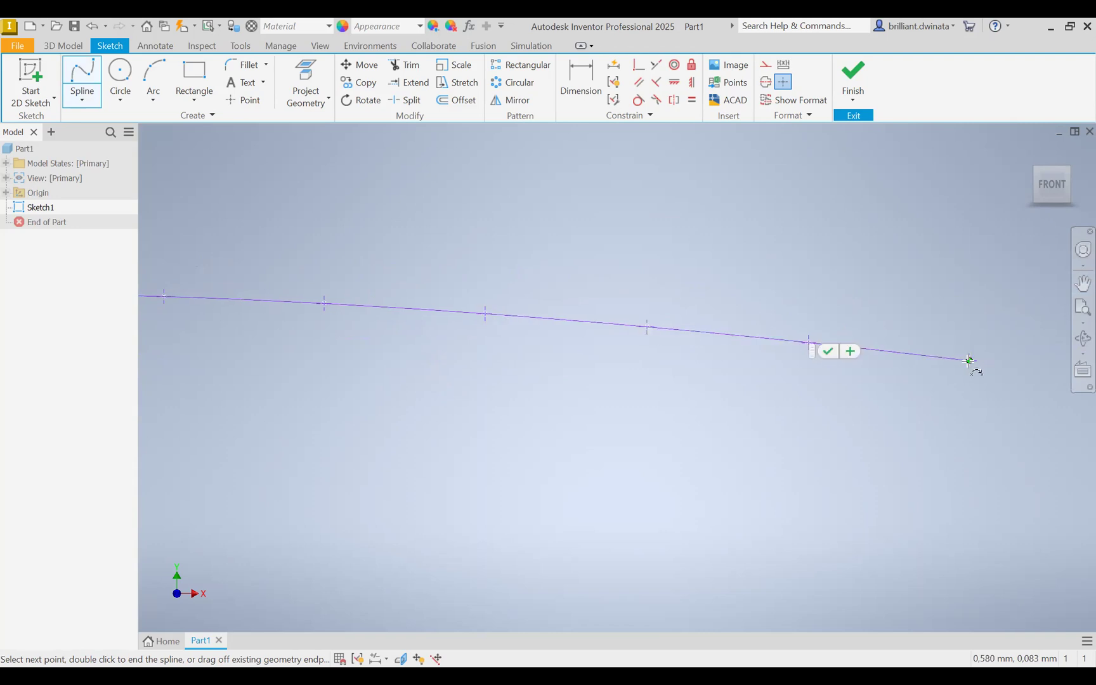
click(968, 361)
- Extend the spline through the next four upper-surface points, from about X 0.619 mm, Y 0.078 mm to about X 0.729 mm, Y 0.061 mm
click(1075, 283)
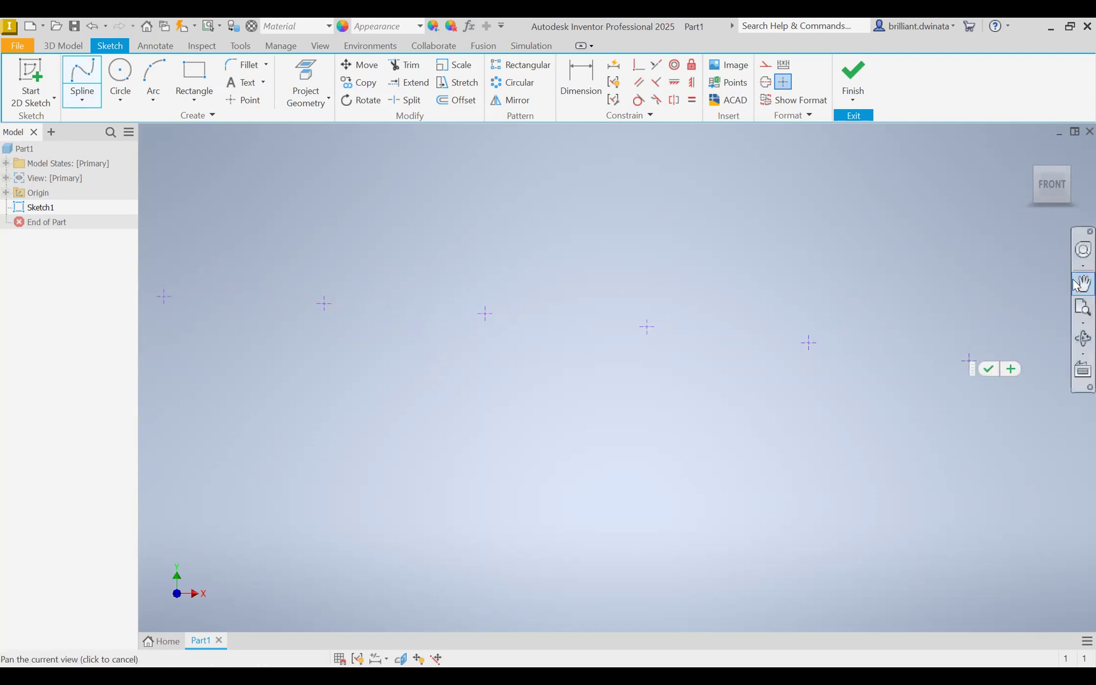
middle_drag(538, 401, 457, 426)
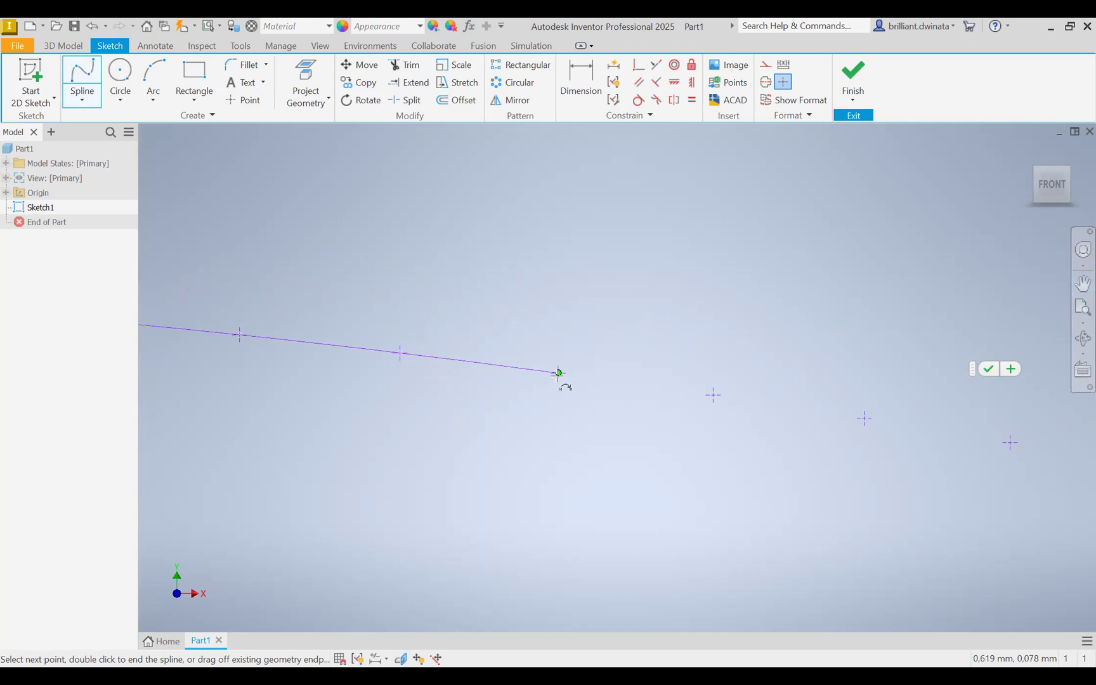
click(558, 373)
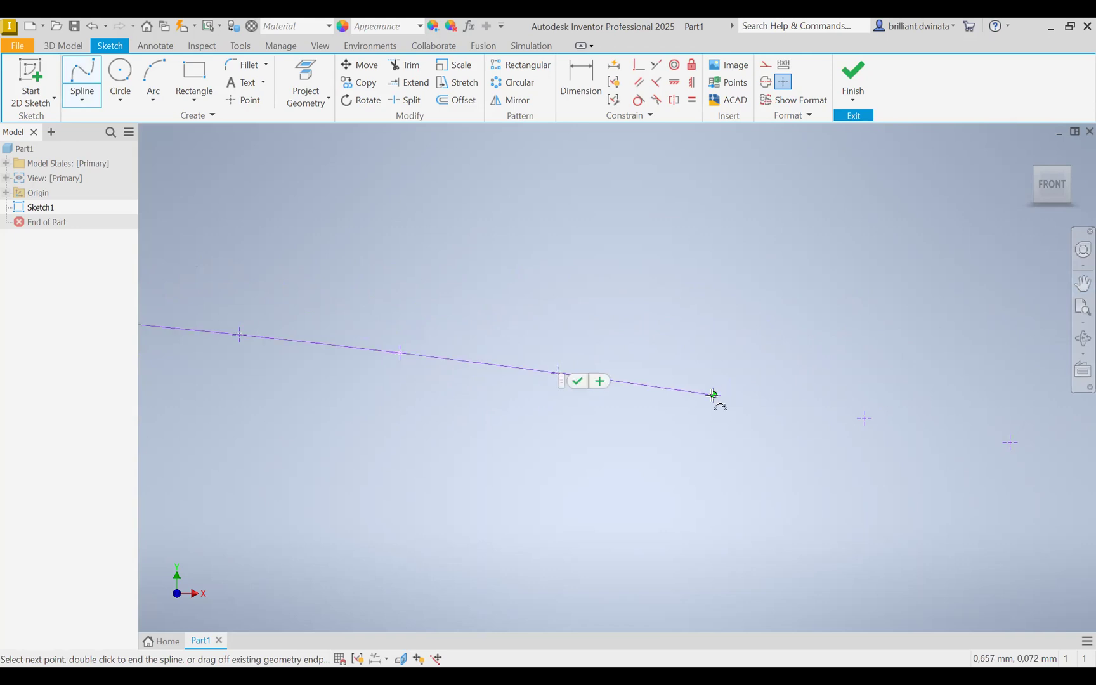
click(713, 394)
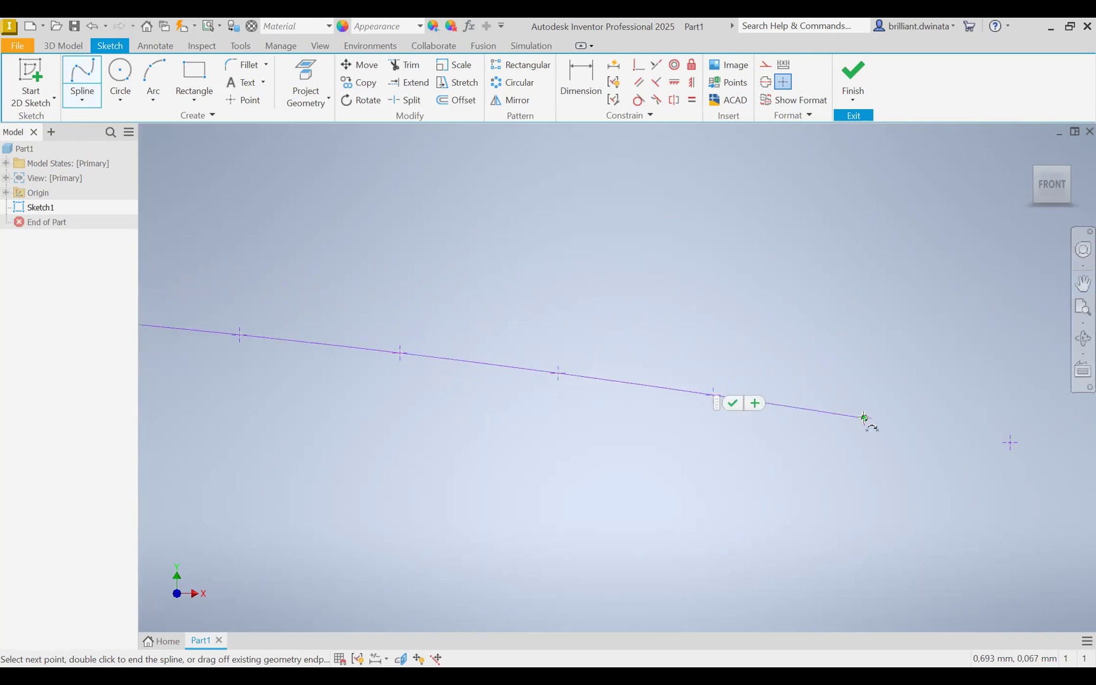
click(863, 418)
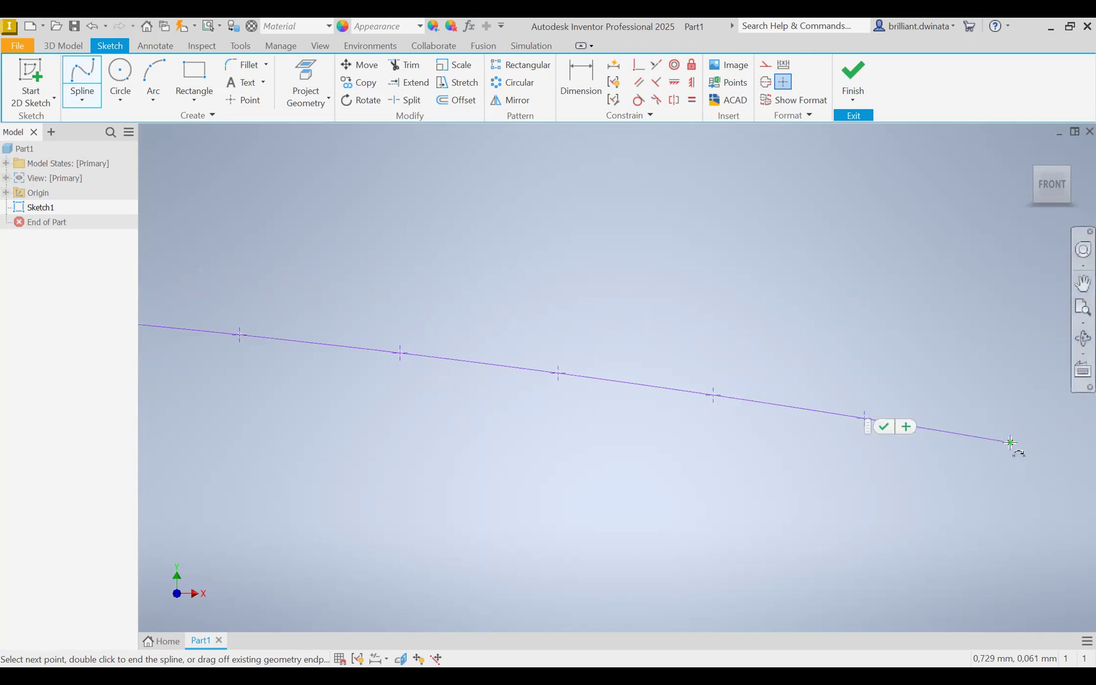
click(1011, 442)
- Extend the spline through the next four upper-surface points, from about X 0.763 mm, Y 0.055 mm to about X 0.855 mm, Y 0.036 mm
key(F2)
drag(995, 475, 877, 445)
middle_drag(877, 445, 502, 357)
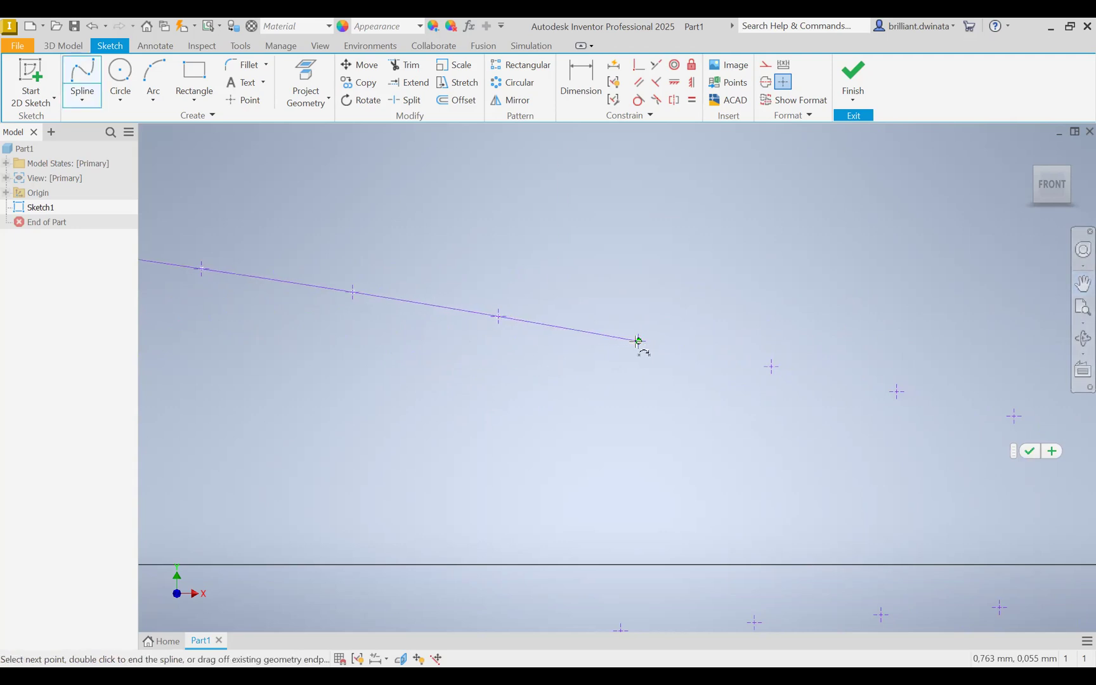
click(638, 342)
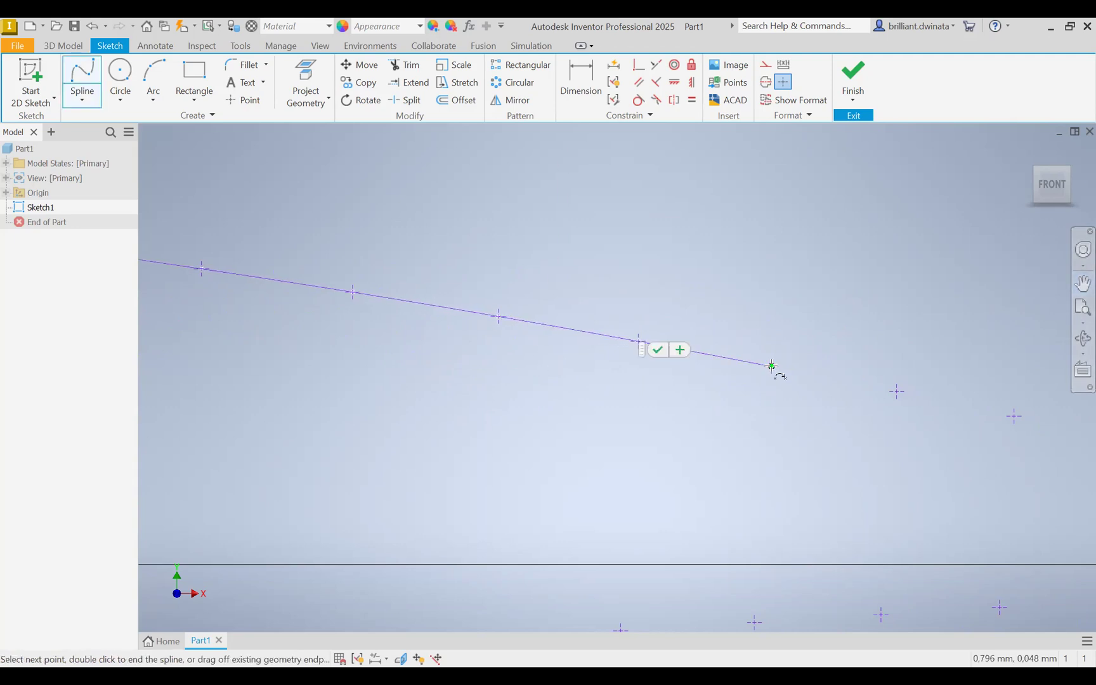
click(771, 366)
click(897, 391)
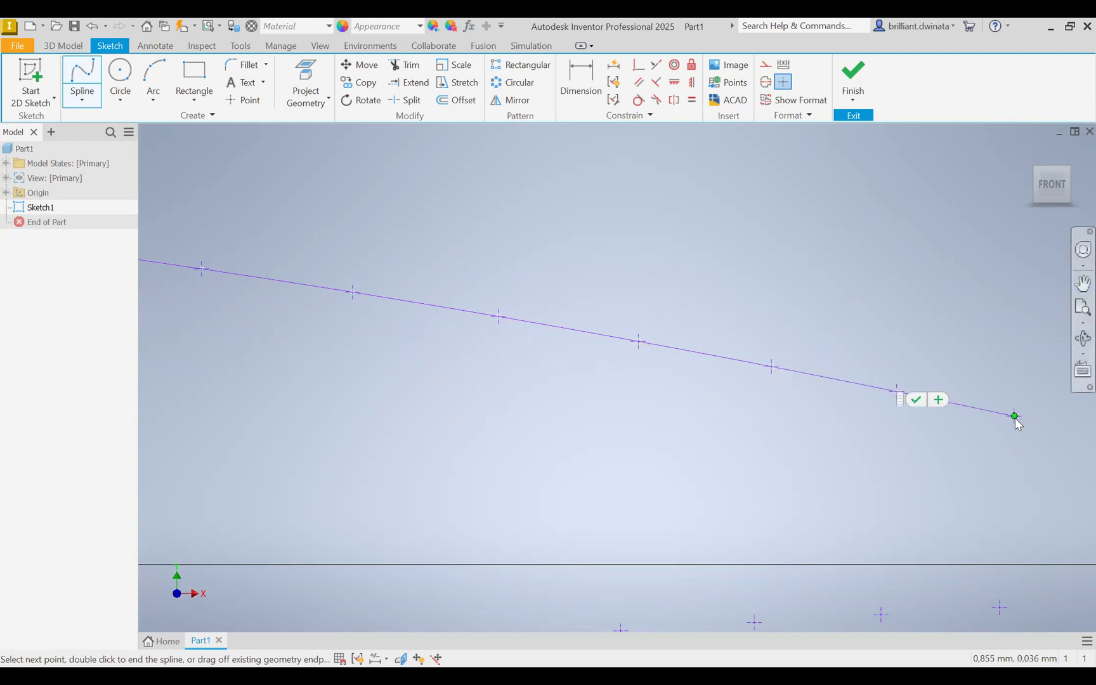
- Extend the spline through the next four upper-surface points, up to about X 0.946 mm, Y 0.015 mm
click(1082, 283)
drag(955, 477, 518, 345)
key(Escape)
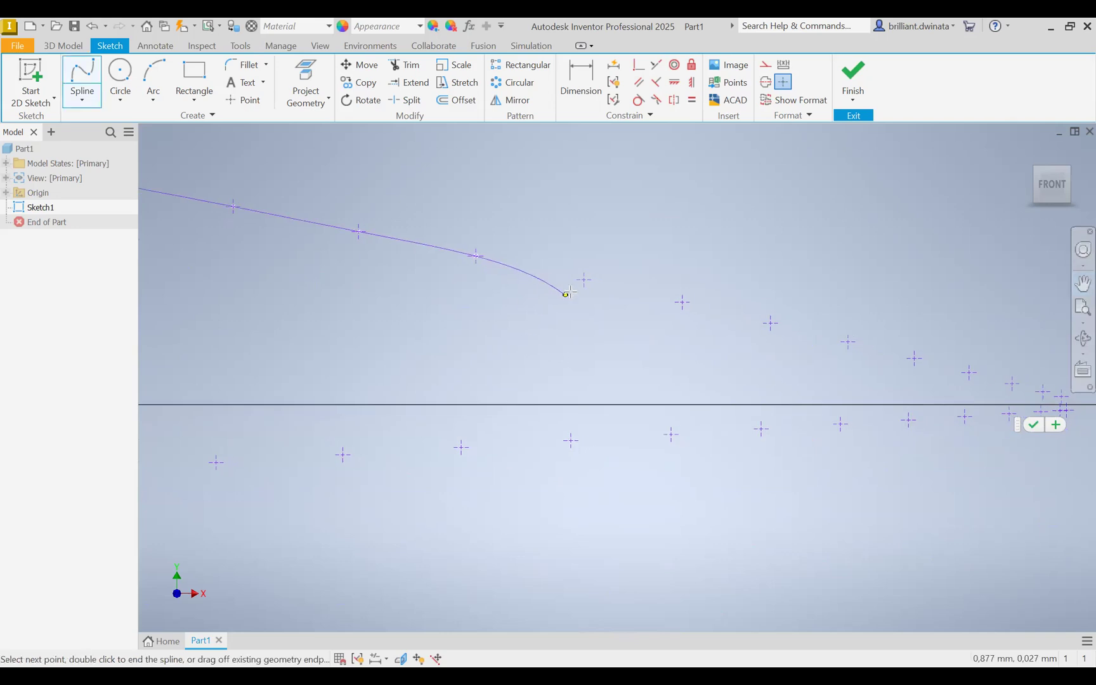
key(Escape)
click(584, 279)
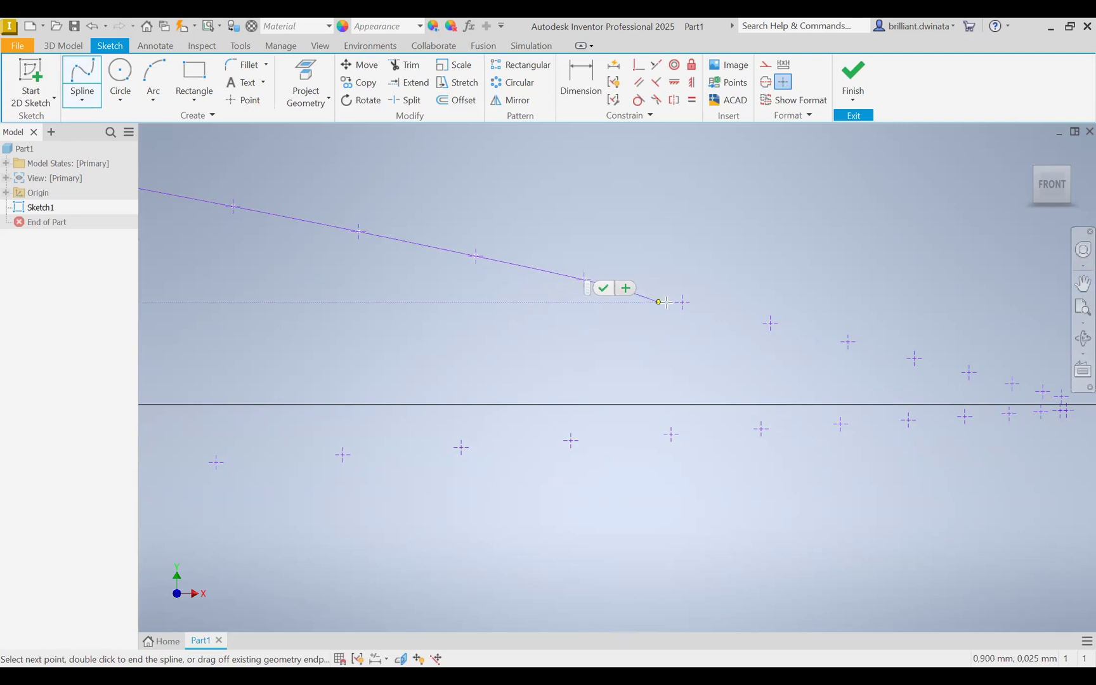
click(682, 302)
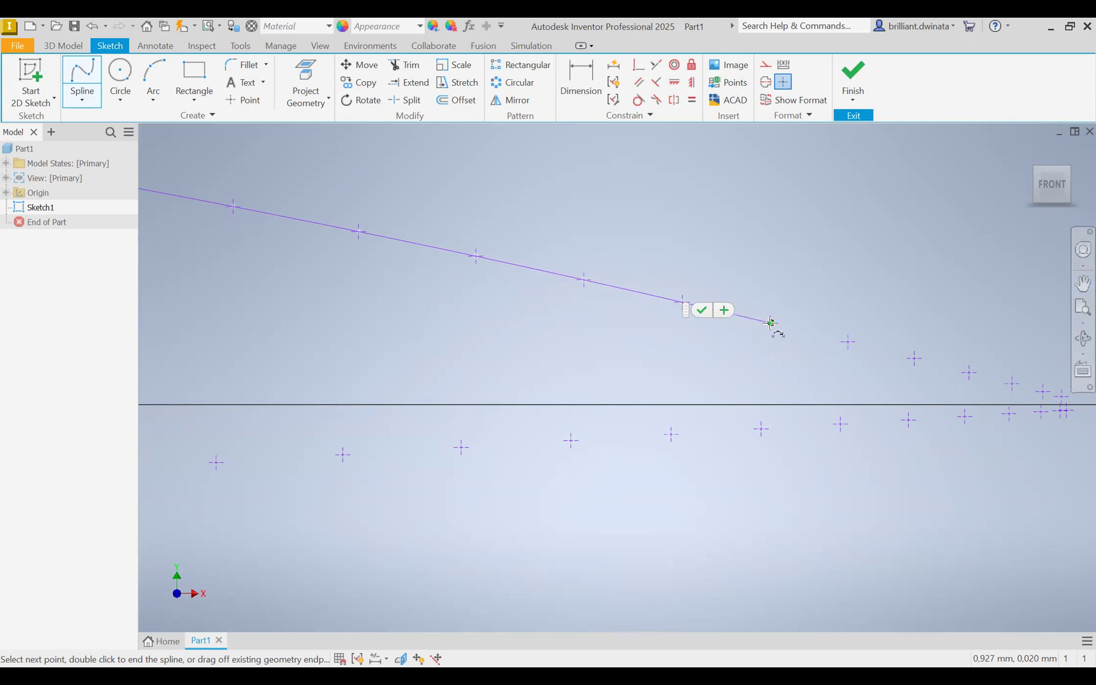
click(771, 323)
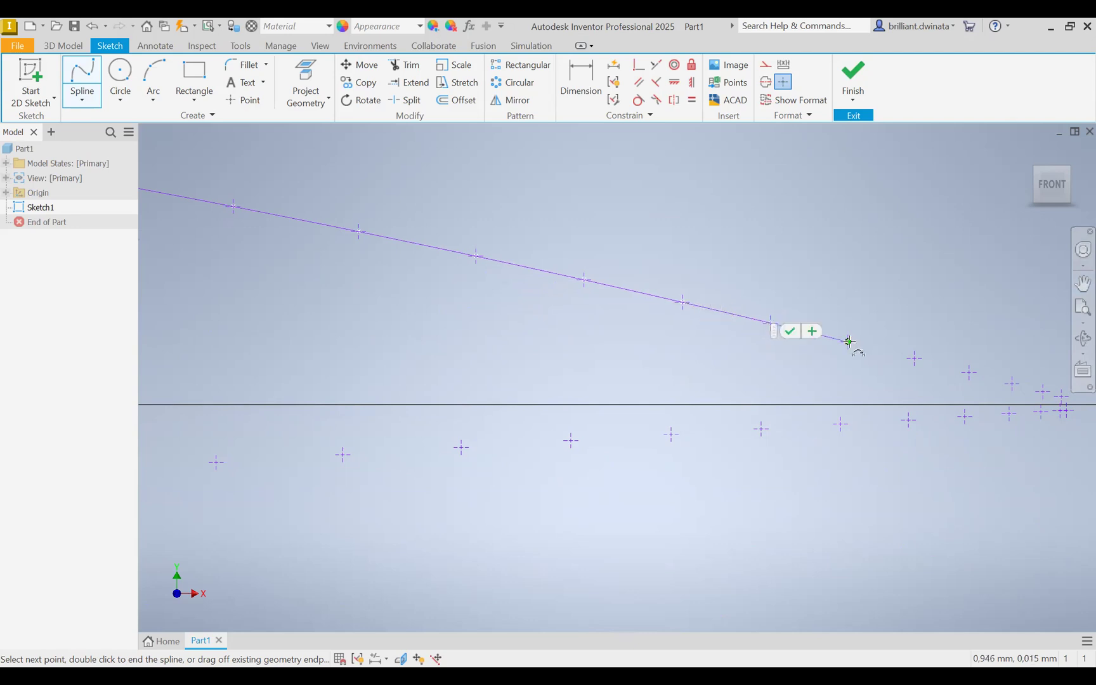
- Extend the spline through the next three upper-surface points near the trailing edge, passing about X 0.976 mm, Y 0.008 mm
scroll(846, 340, down, 3)
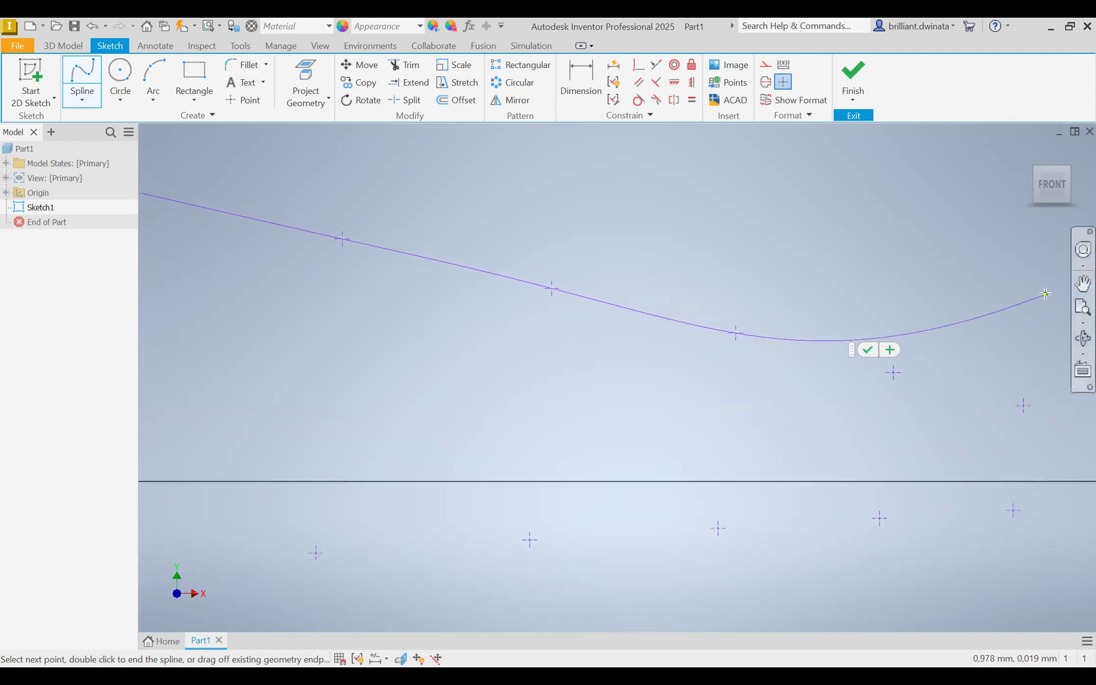
click(1076, 286)
drag(1037, 433, 719, 330)
click(442, 267)
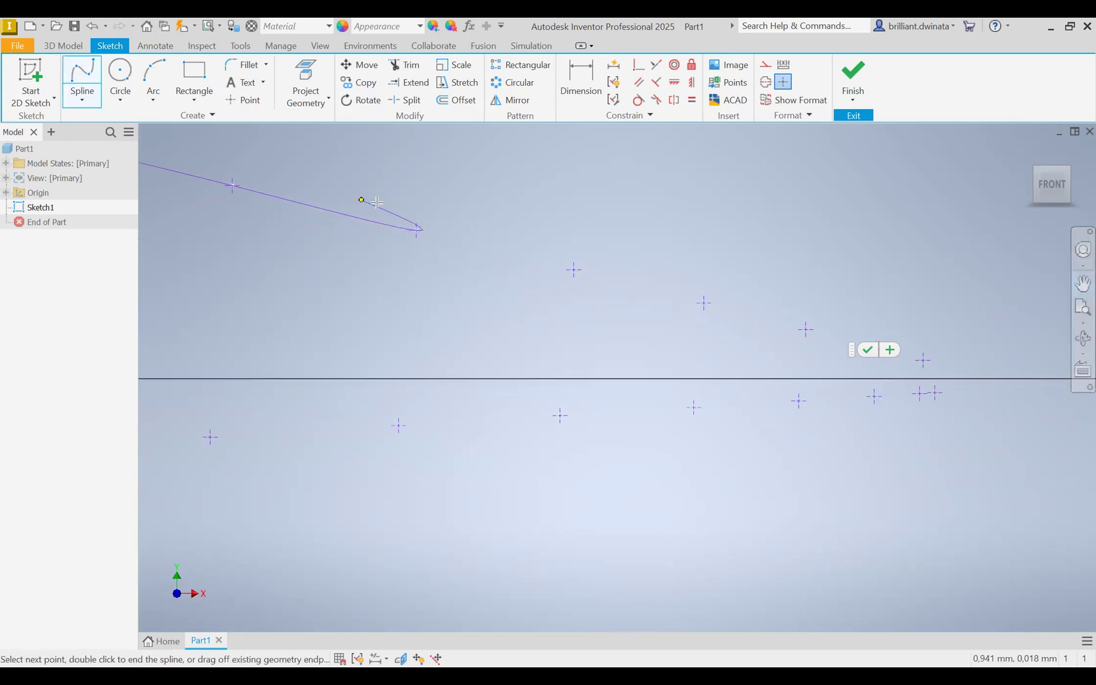
click(574, 269)
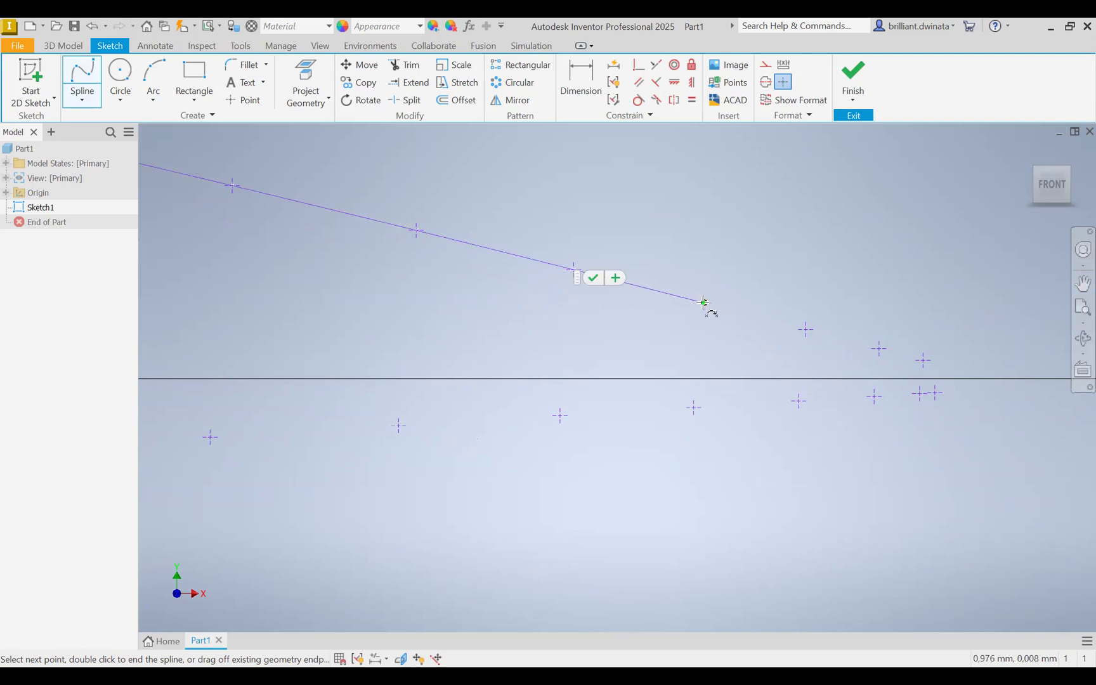
click(703, 302)
click(805, 329)
- Run the spline through the last two upper-surface points to the trailing-edge point at about X 1.000 mm, Y -0.001 mm, and finish it
scroll(905, 365, down, 5)
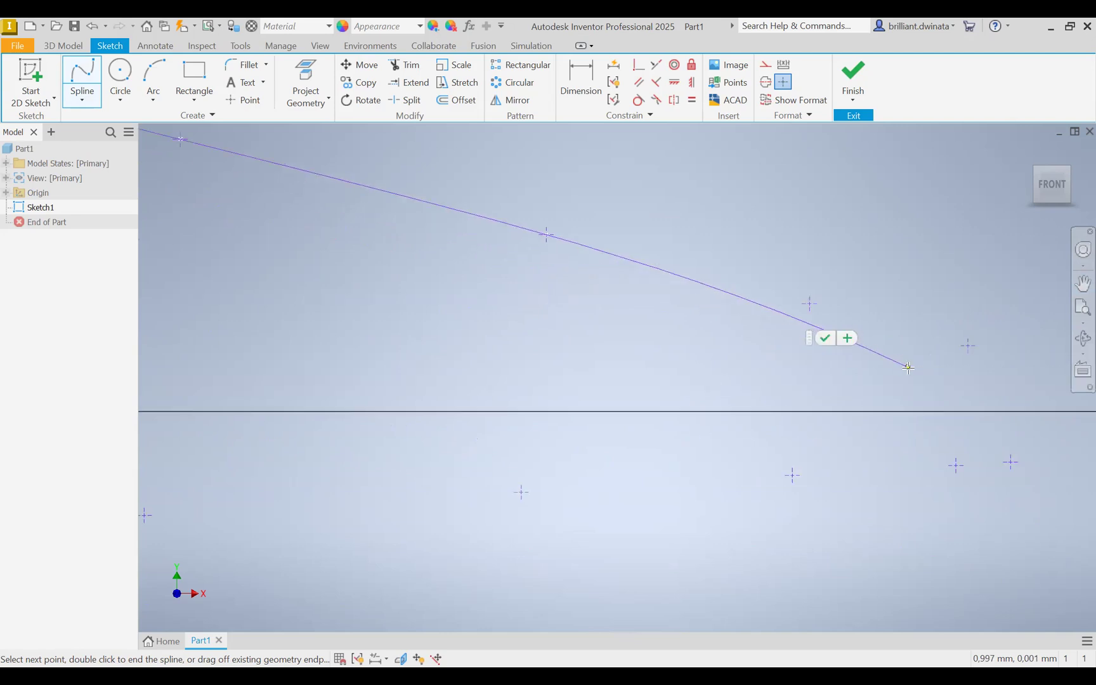
drag(954, 411, 826, 389)
key(Escape)
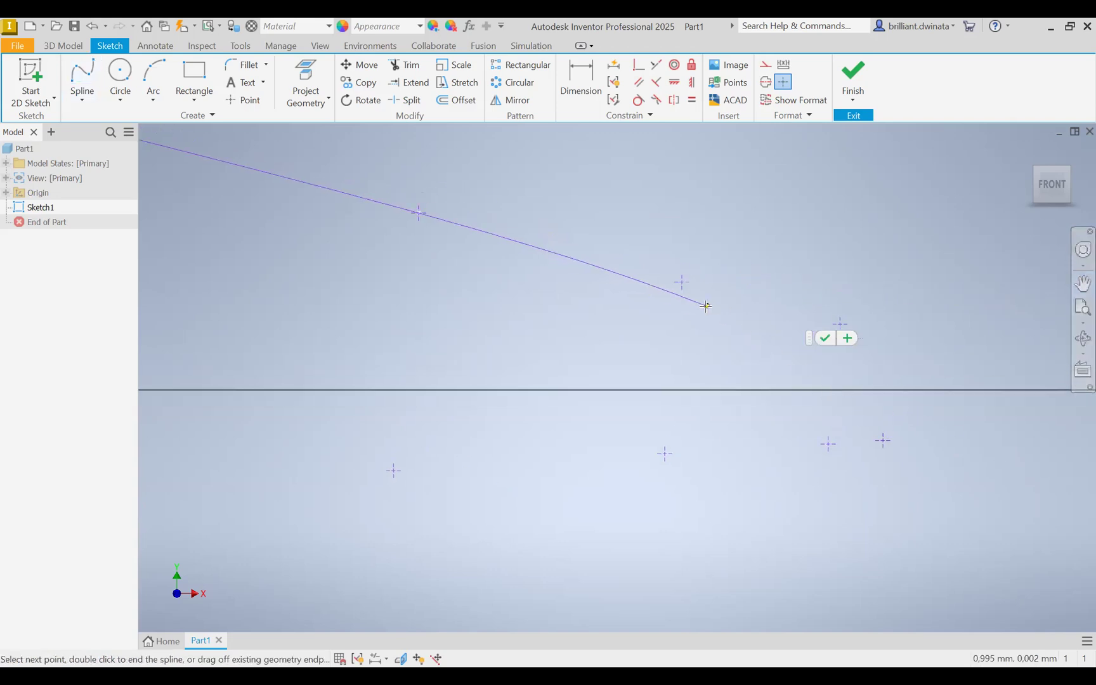
key(Escape)
click(682, 281)
click(841, 324)
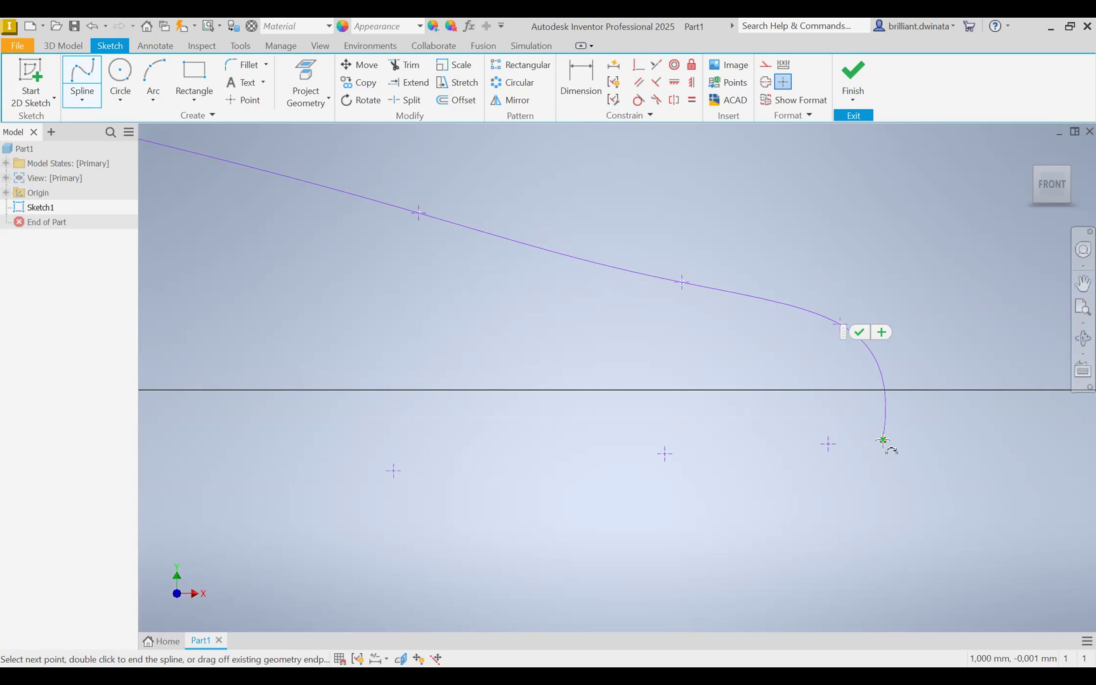
click(883, 441)
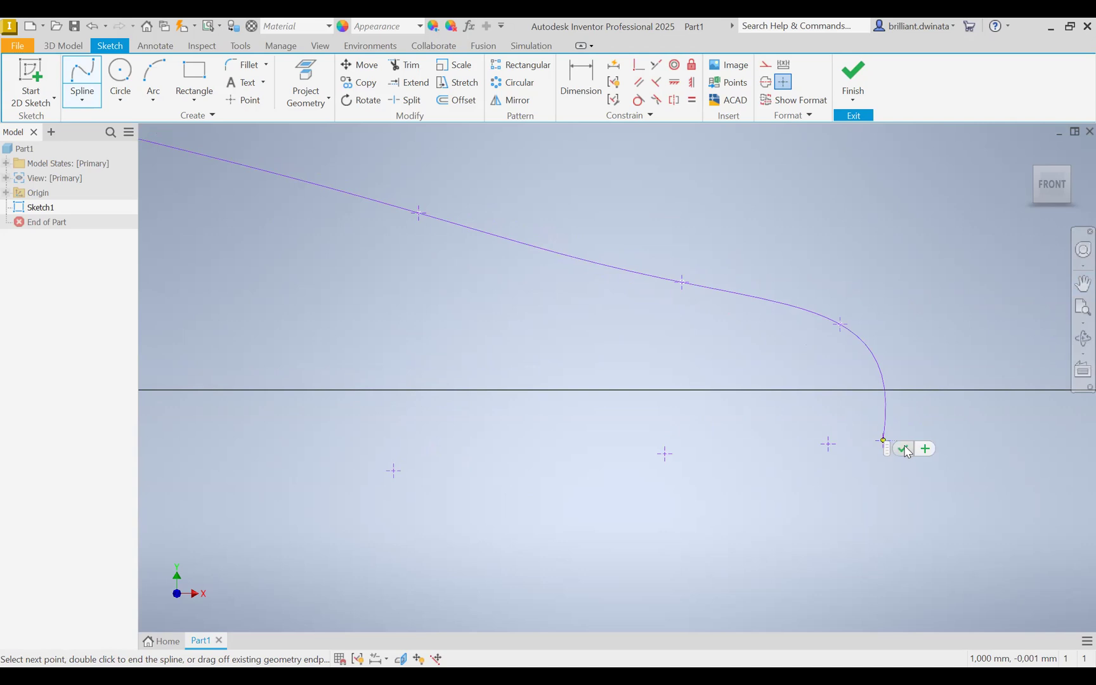
click(905, 449)
- Inspect the finished upper-surface spline from the trailing edge back to the leading edge at the origin
scroll(901, 435, down, 5)
scroll(900, 435, up, 2)
scroll(900, 434, down, 2)
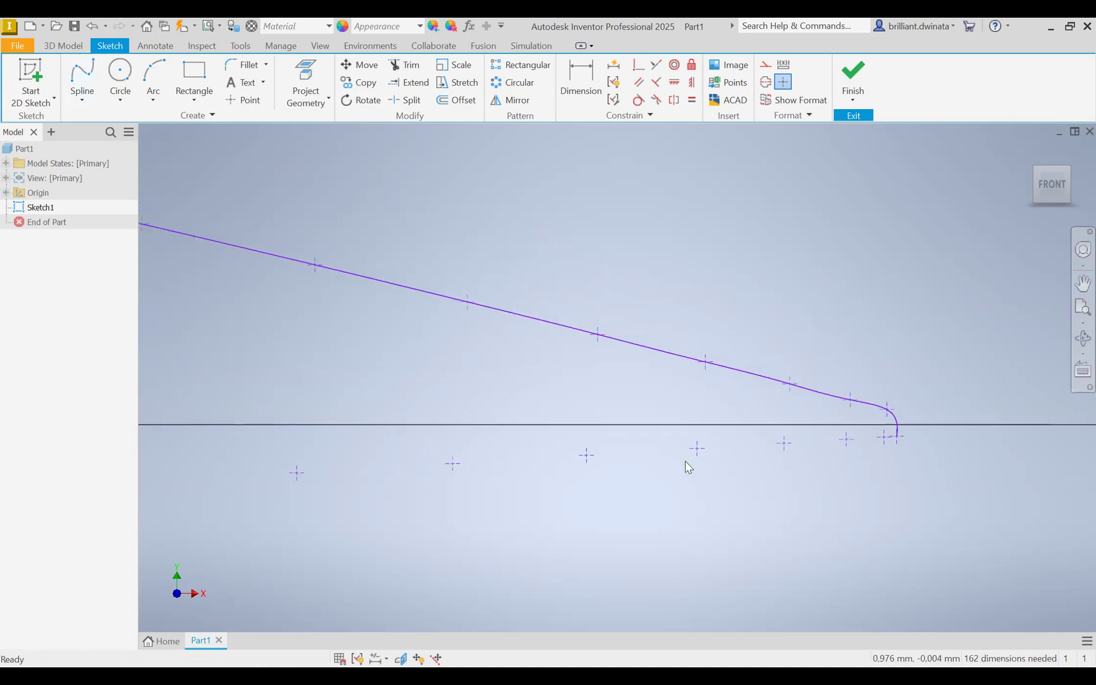
middle_drag(736, 401, 736, 402)
click(1082, 283)
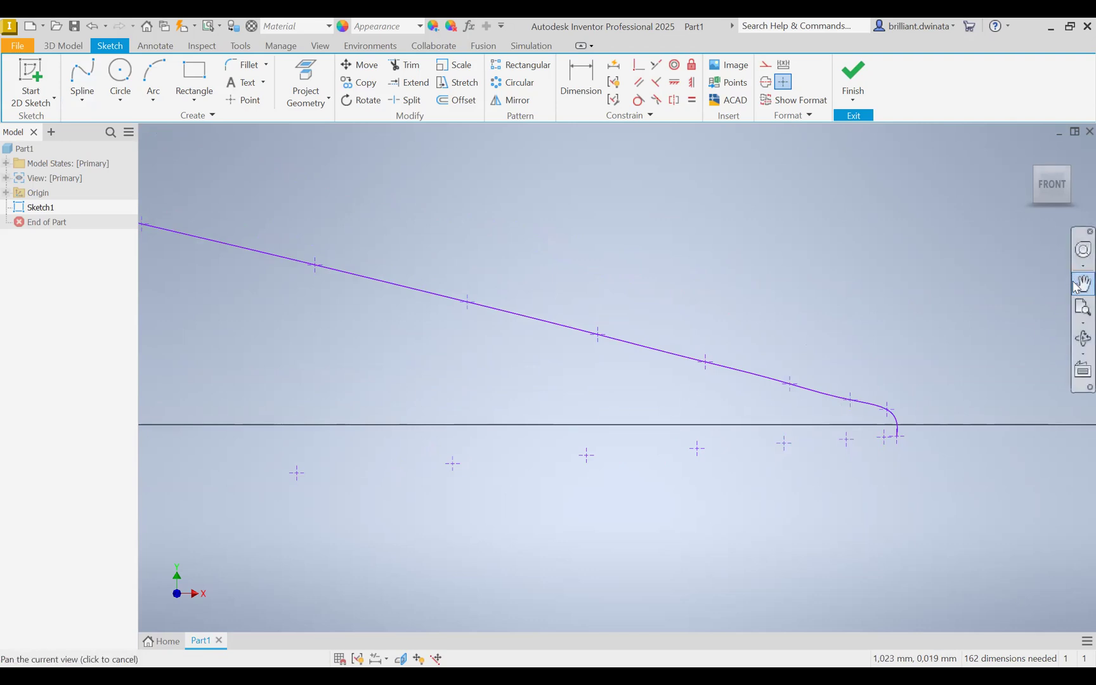
drag(401, 414, 874, 337)
scroll(728, 411, down, 4)
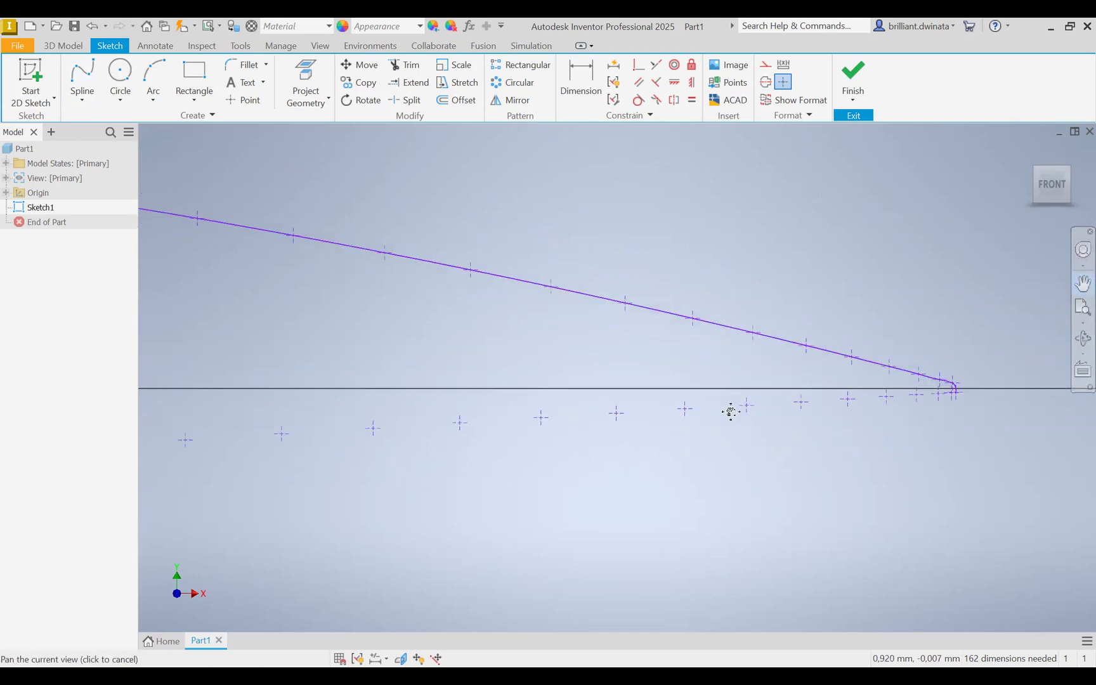
scroll(564, 432, down, 1)
drag(492, 451, 973, 368)
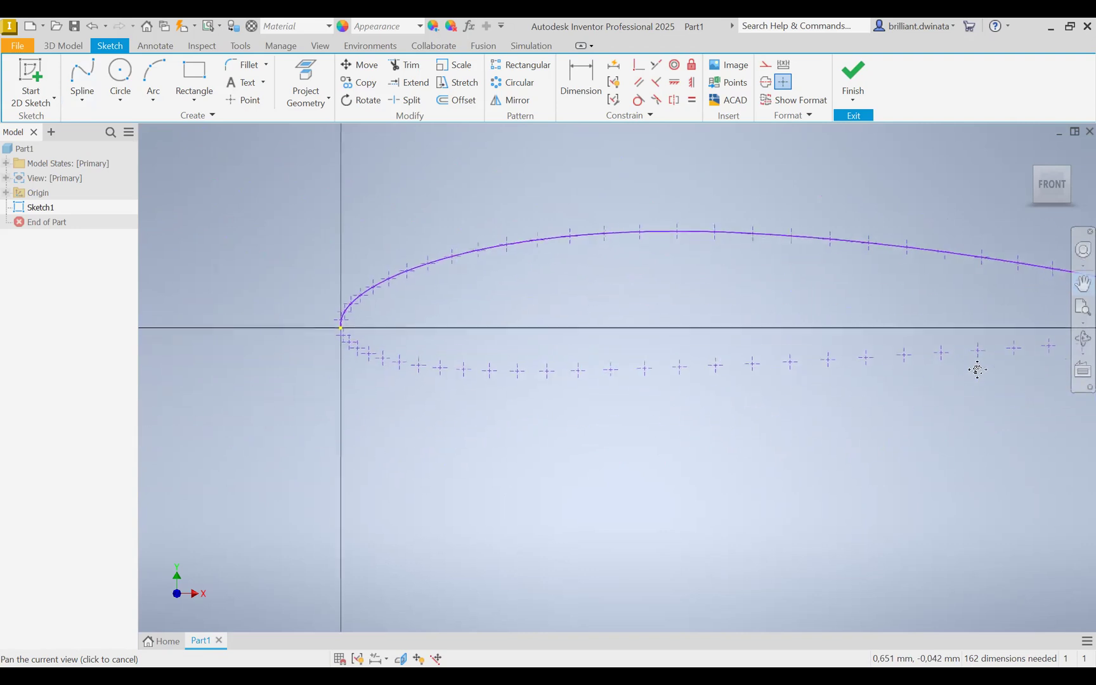
drag(428, 369, 604, 379)
scroll(545, 374, up, 5)
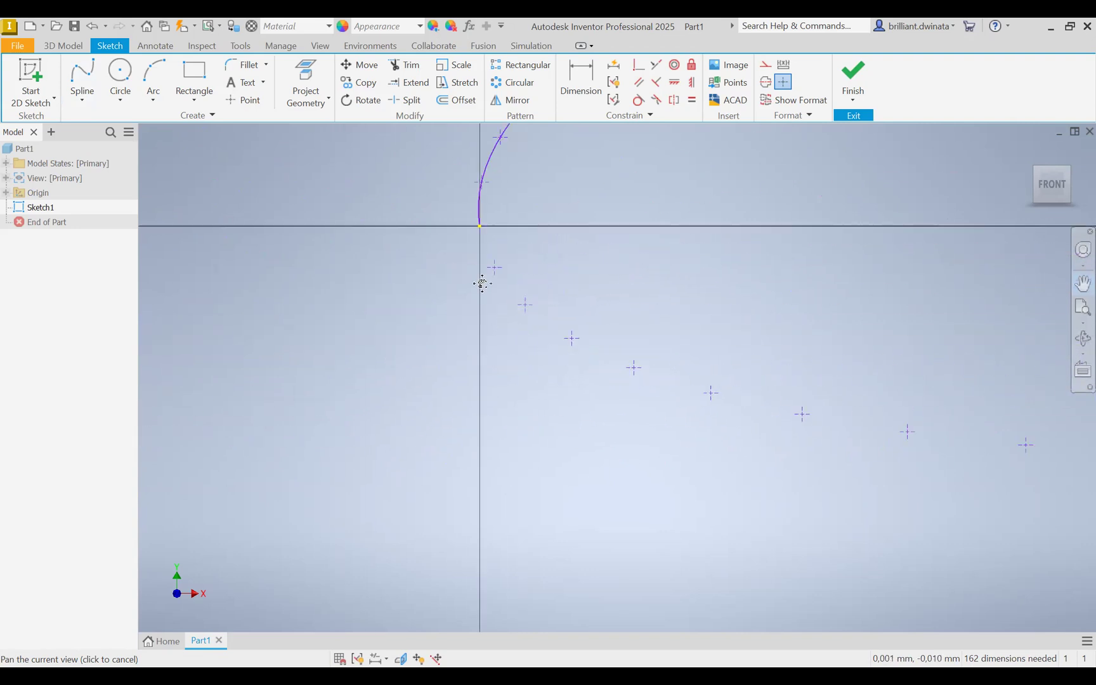
key(Escape)
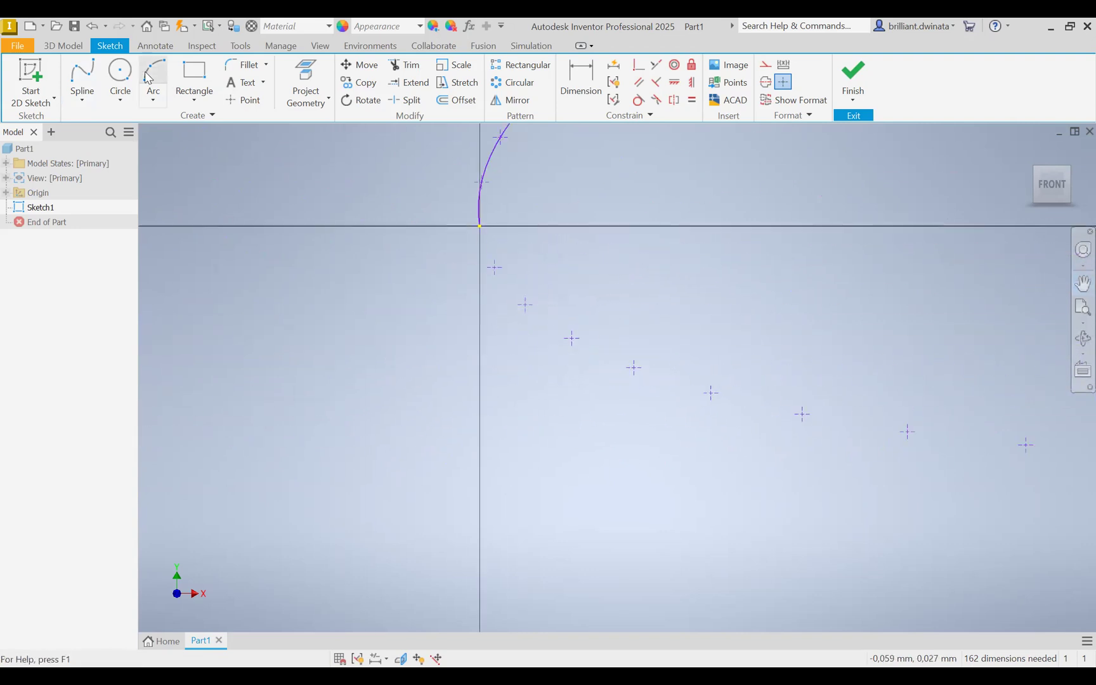
- Start a second spline at the origin and run it through the first five lower-surface points, up to about X 0.043 mm, Y -0.031 mm
click(80, 76)
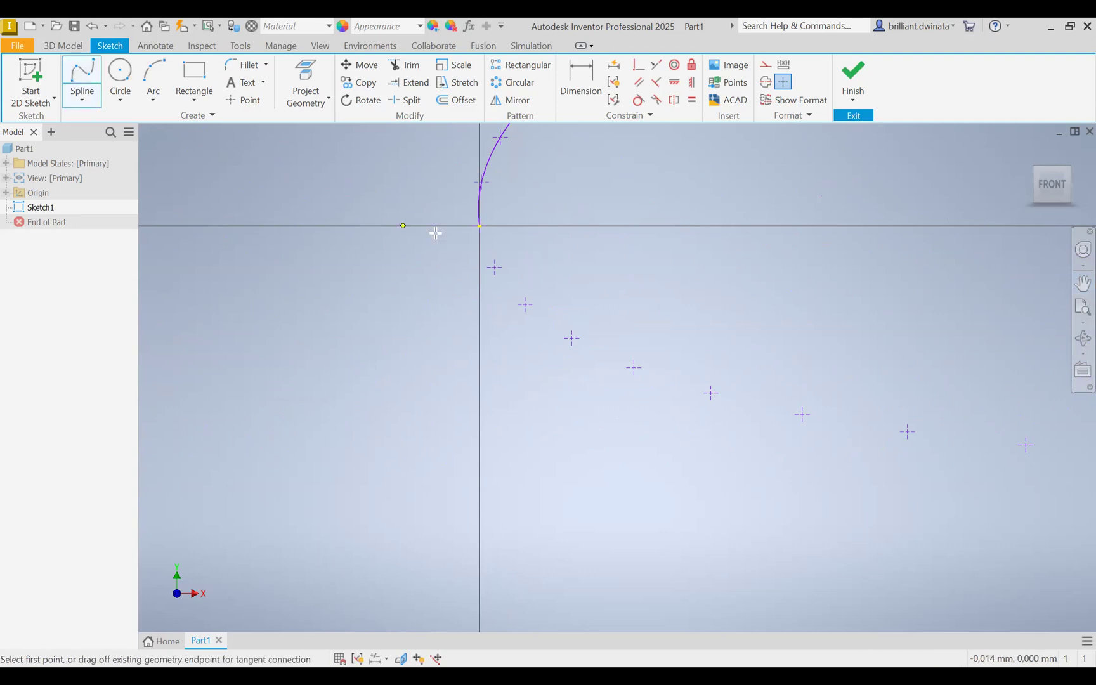
click(483, 240)
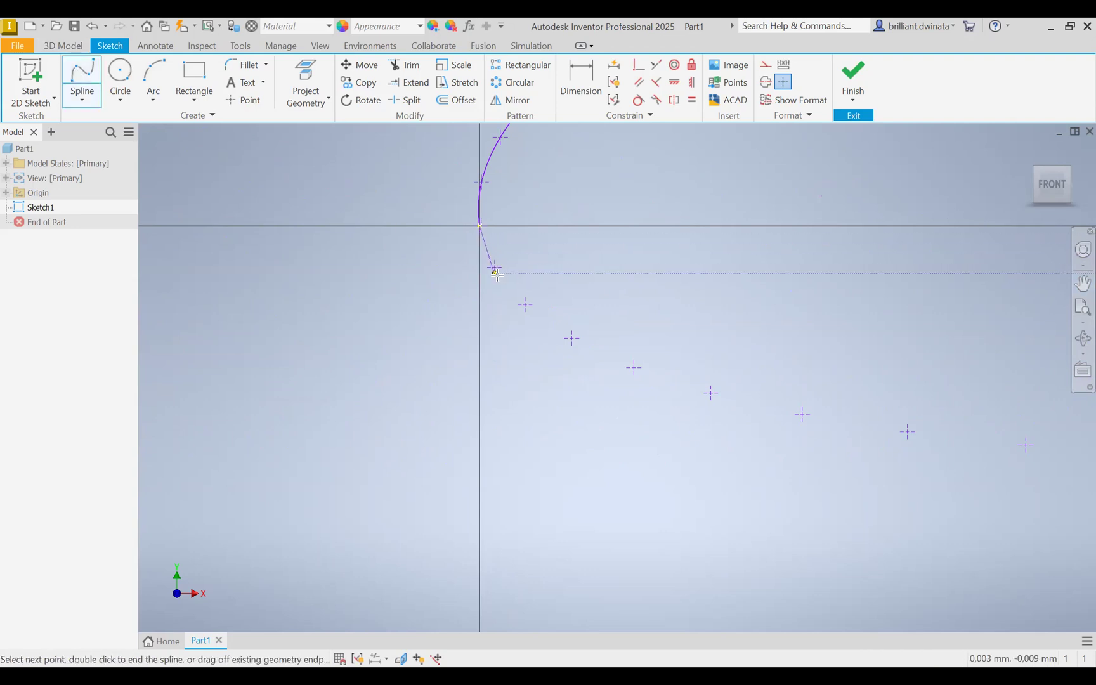
click(495, 267)
click(525, 304)
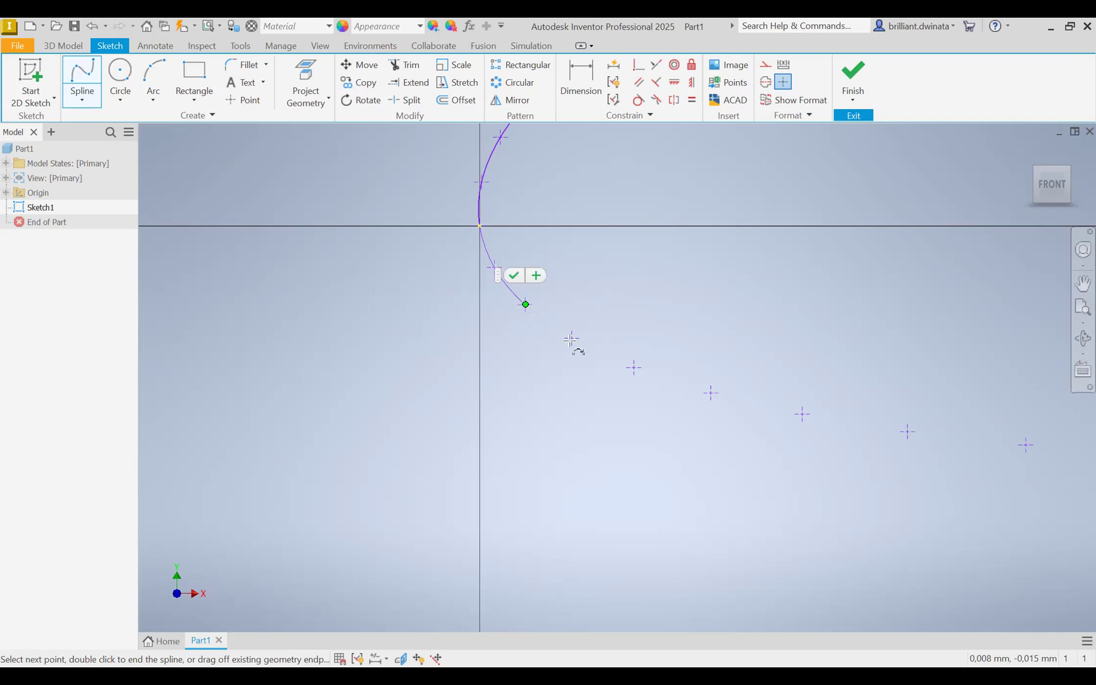
click(572, 338)
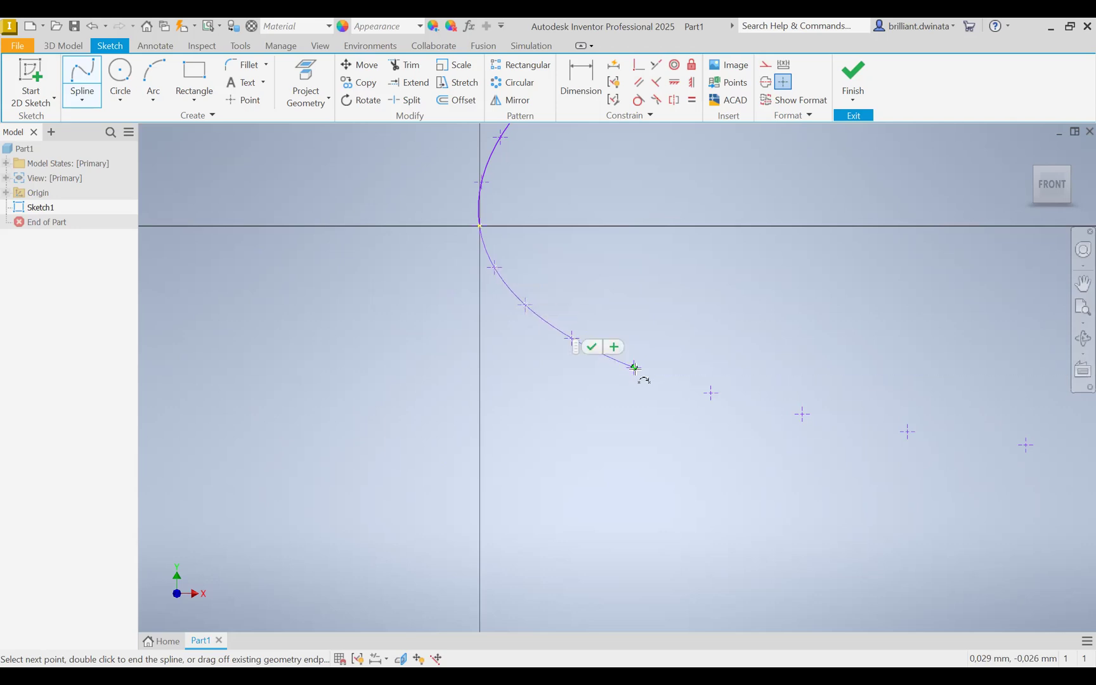
click(635, 367)
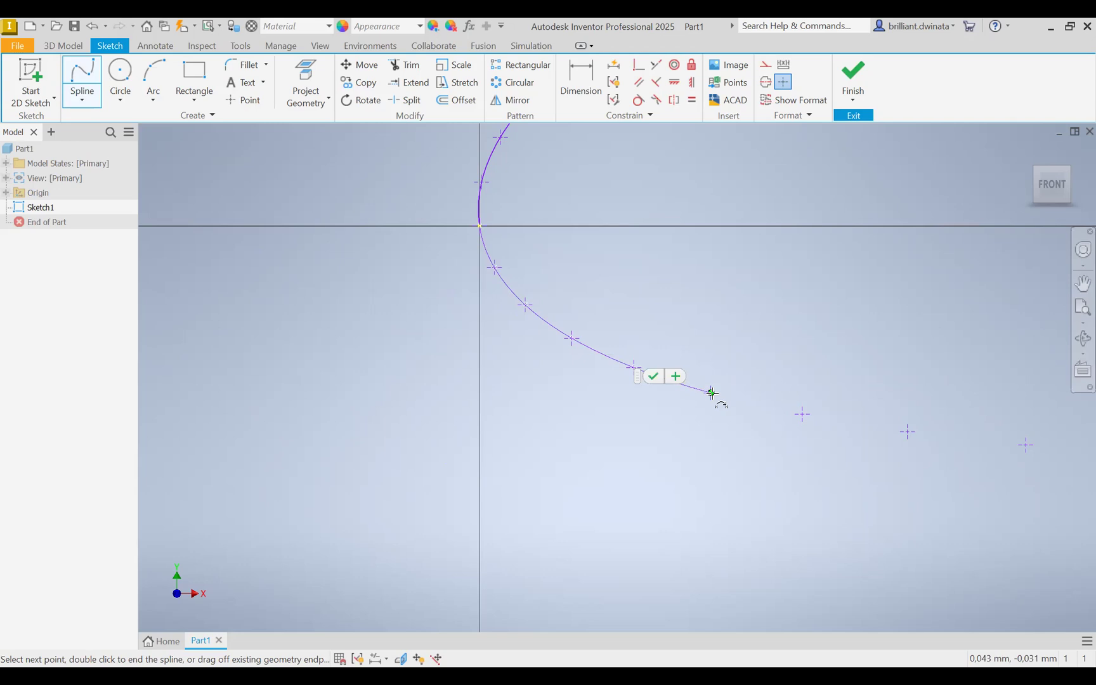
click(711, 391)
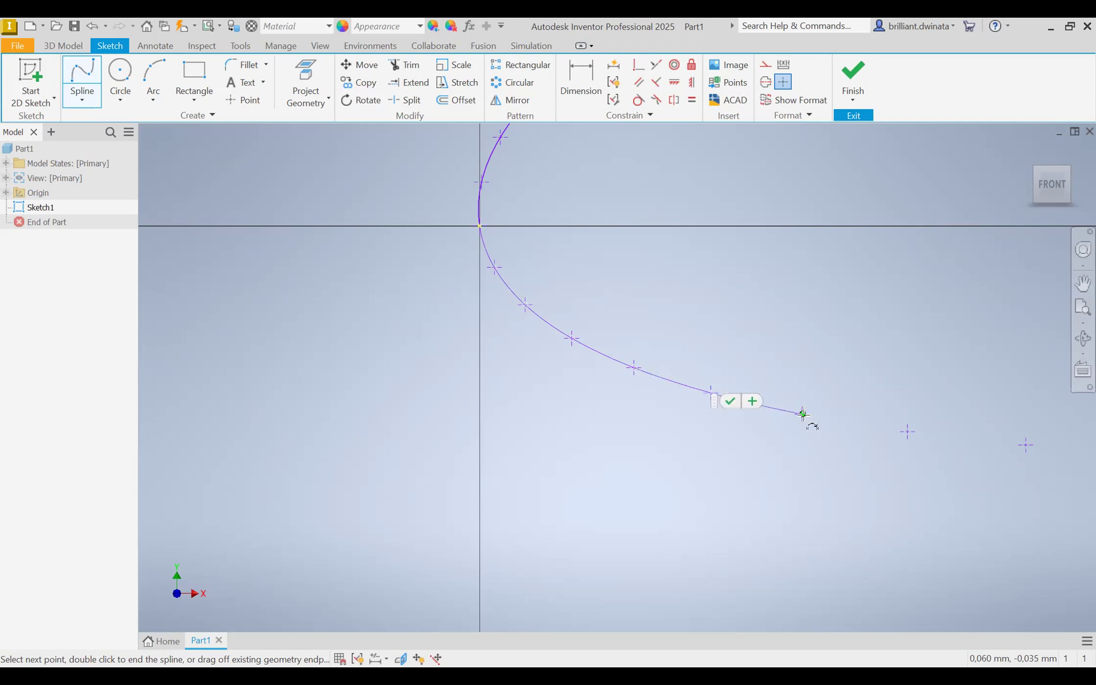
- Extend the lower spline through the next five points, from about X 0.060 mm, Y -0.035 mm to about X 0.152 mm, Y -0.044 mm
click(803, 414)
click(908, 432)
mouse_move(1049, 481)
middle_down()
mouse_move(670, 419)
mouse_move(675, 448)
mouse_move(688, 452)
middle_up()
click(663, 416)
click(793, 424)
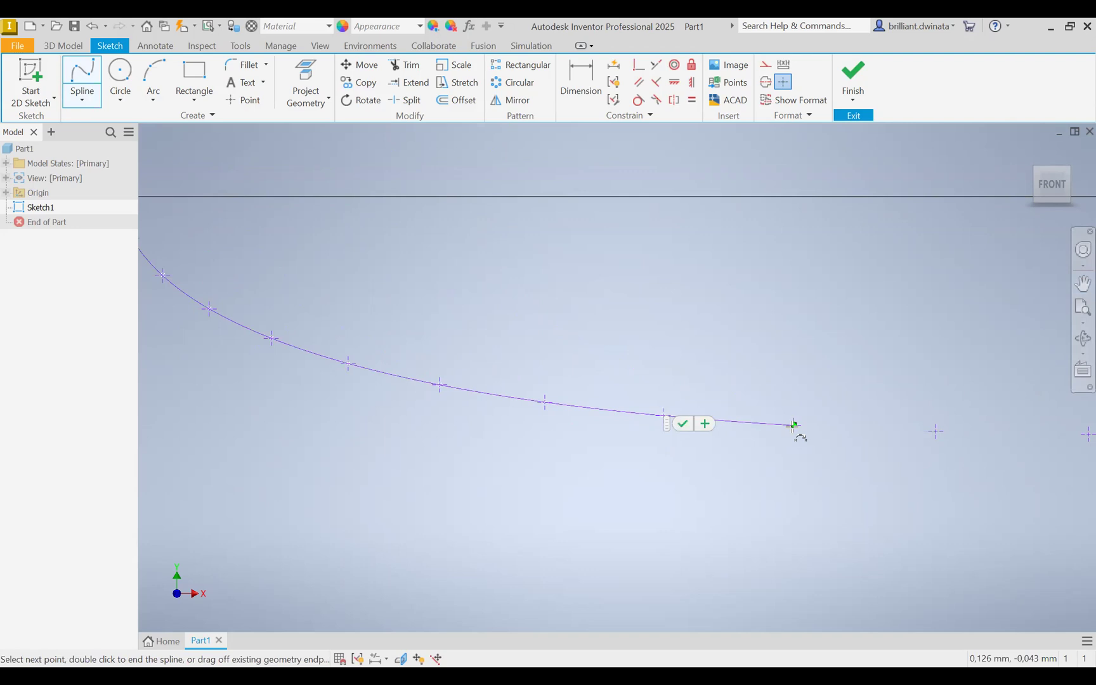
click(936, 432)
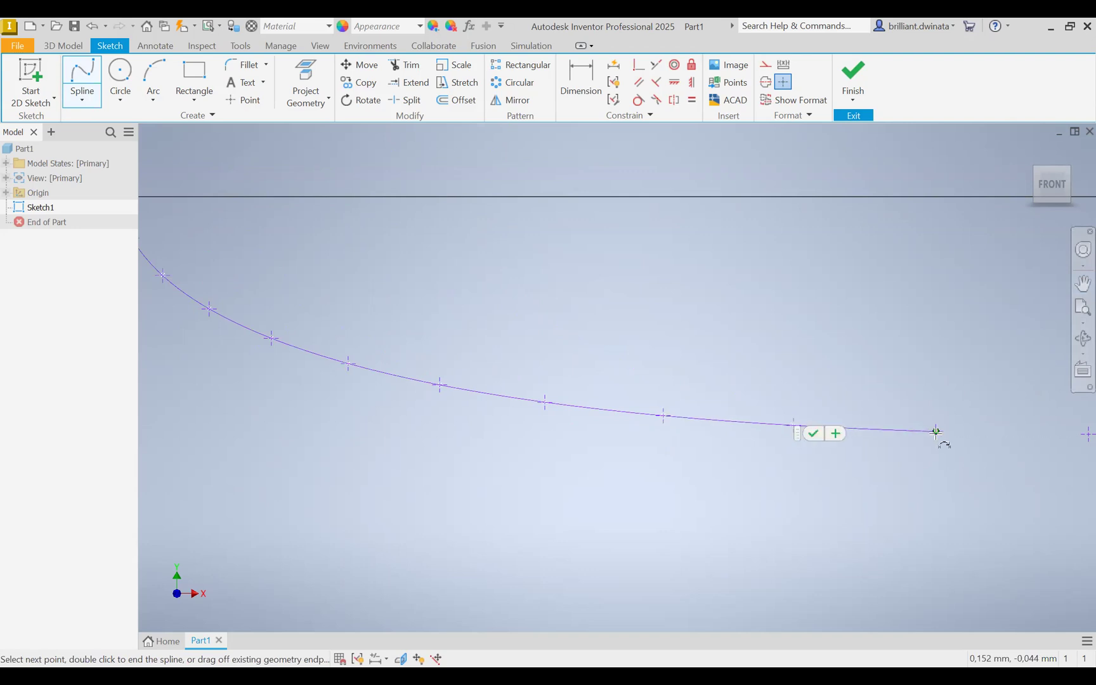
- Extend the lower spline through the next six lower-surface points, up to about X 0.347 mm, Y -0.040 mm
click(1082, 283)
drag(1037, 487, 577, 470)
key(Escape)
click(628, 414)
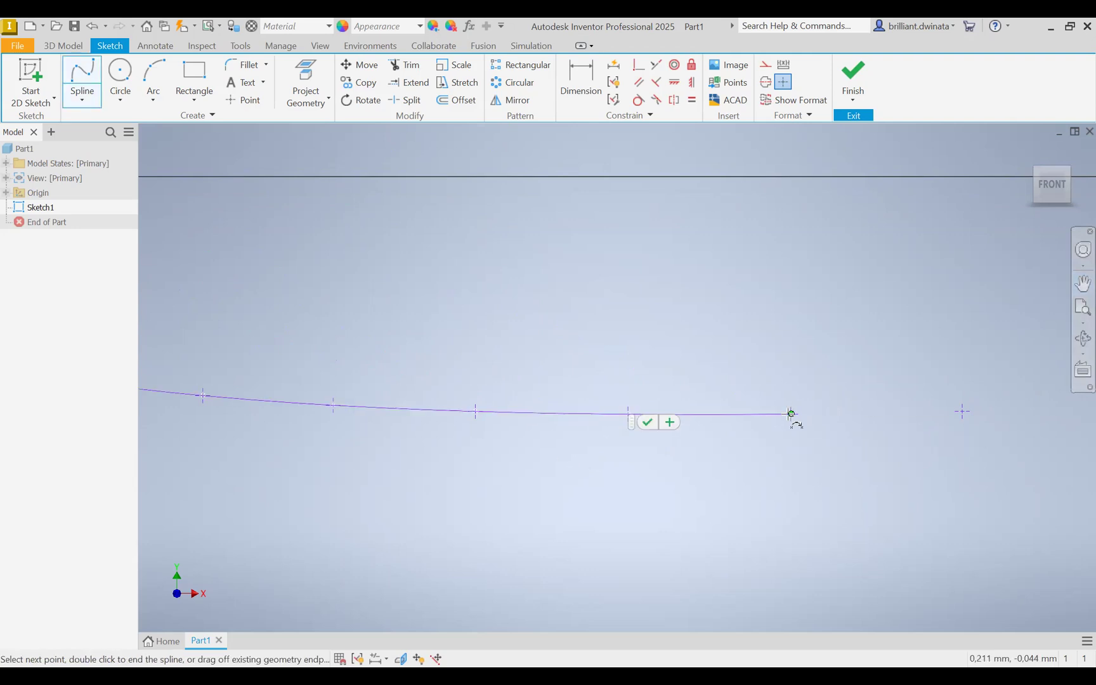
click(791, 413)
click(1083, 284)
drag(589, 491, 575, 490)
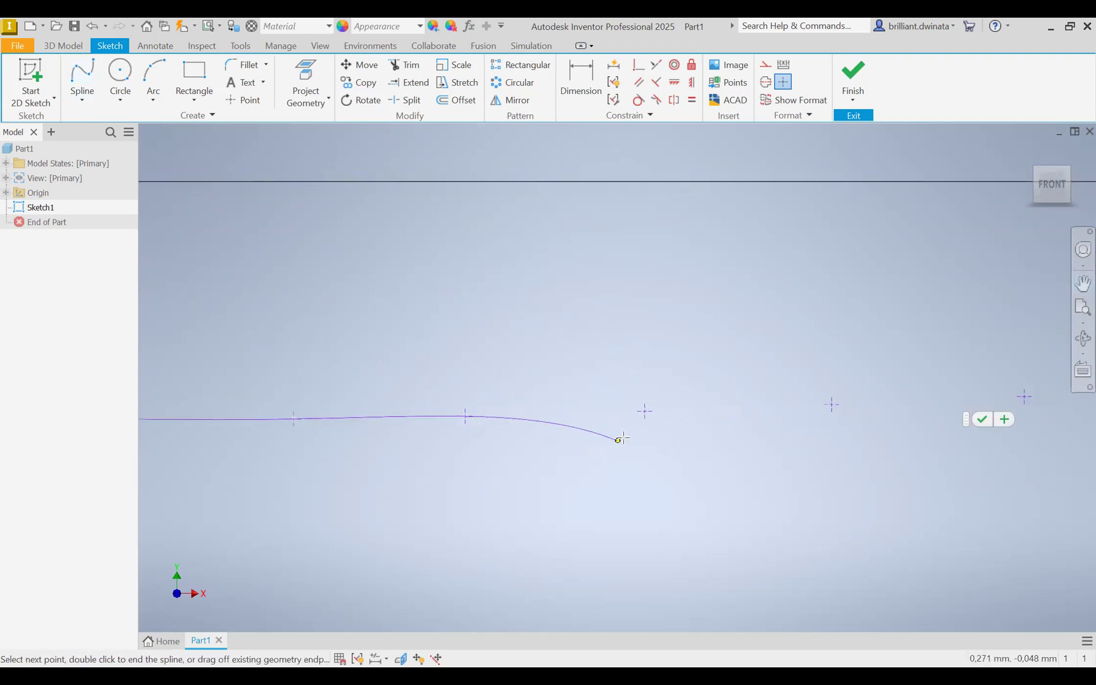
click(645, 411)
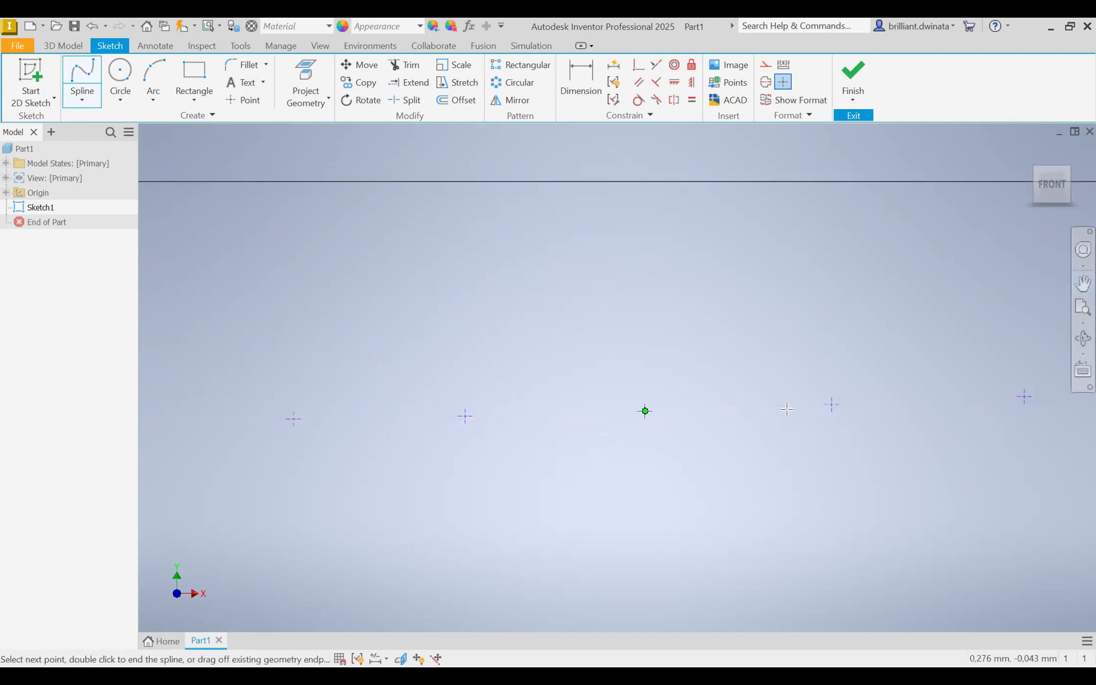
click(833, 404)
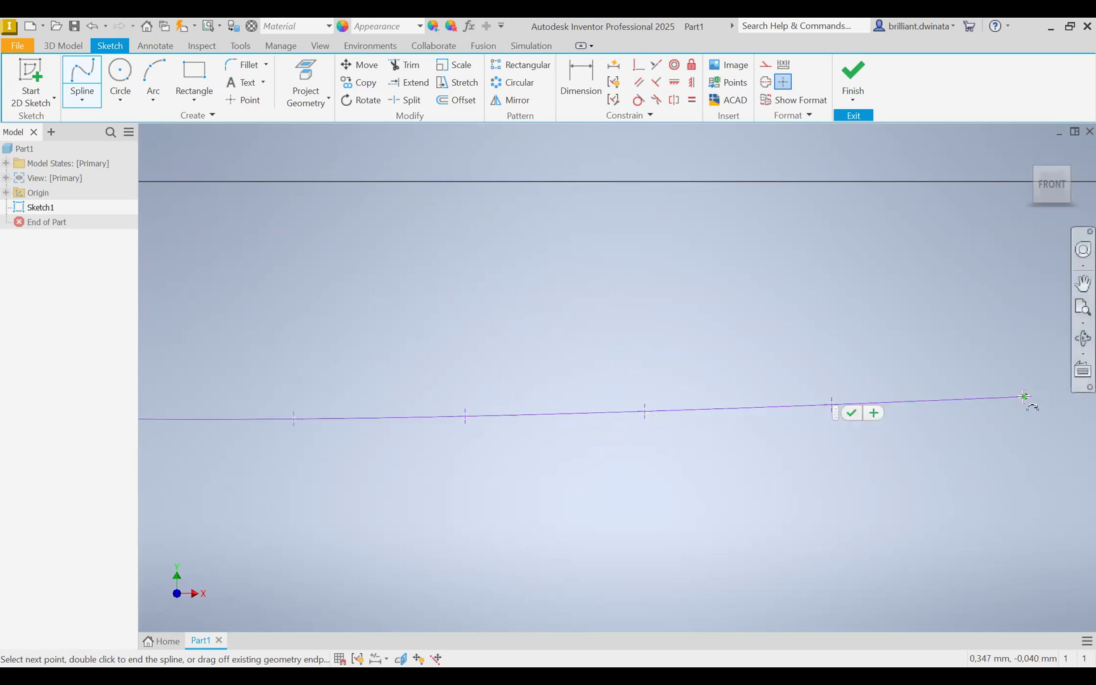
click(1024, 397)
- Extend the lower spline through the next three points, from about X 0.384 mm, Y -0.038 mm to about X 0.460 mm, Y -0.035 mm
key(F2)
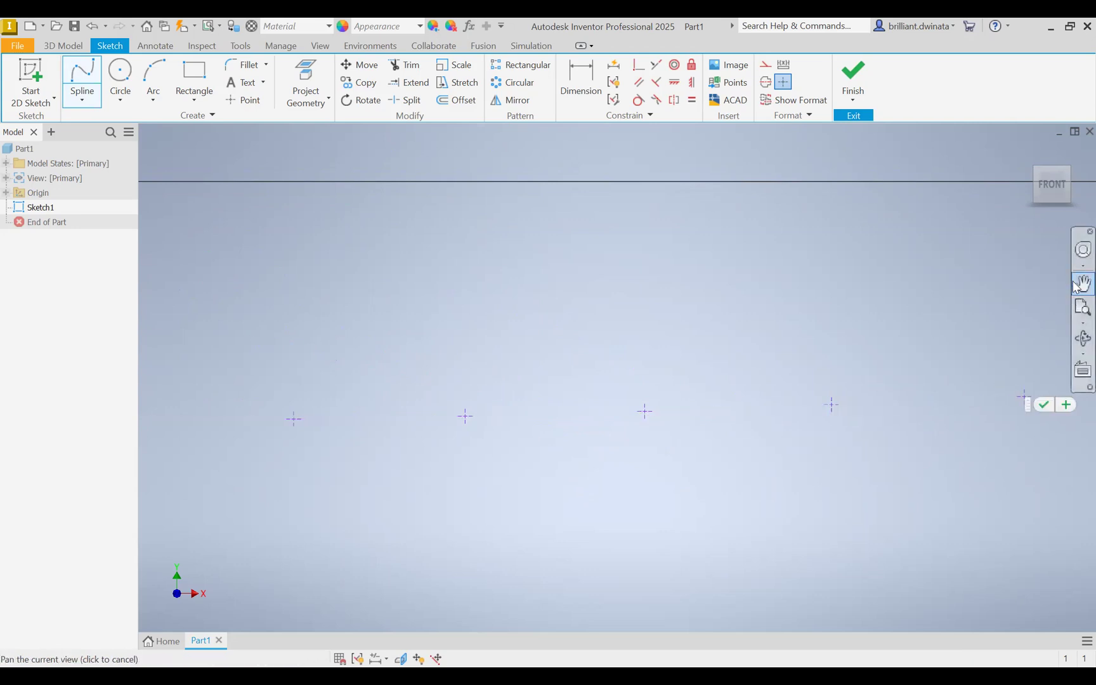
middle_drag(1023, 430, 483, 402)
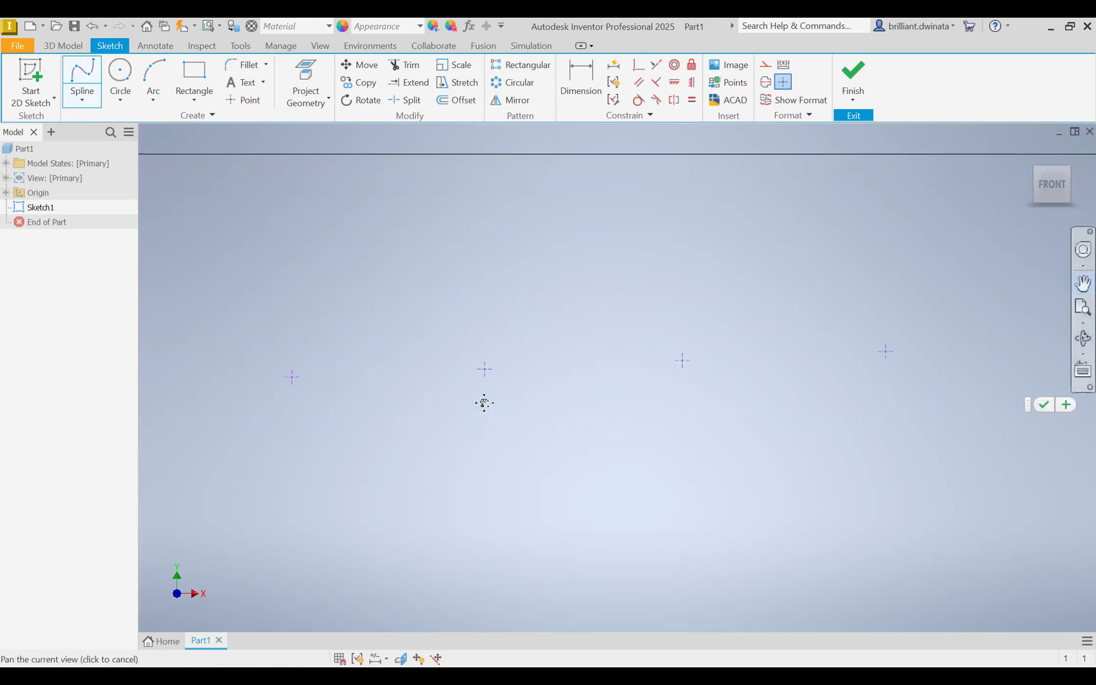
click(683, 360)
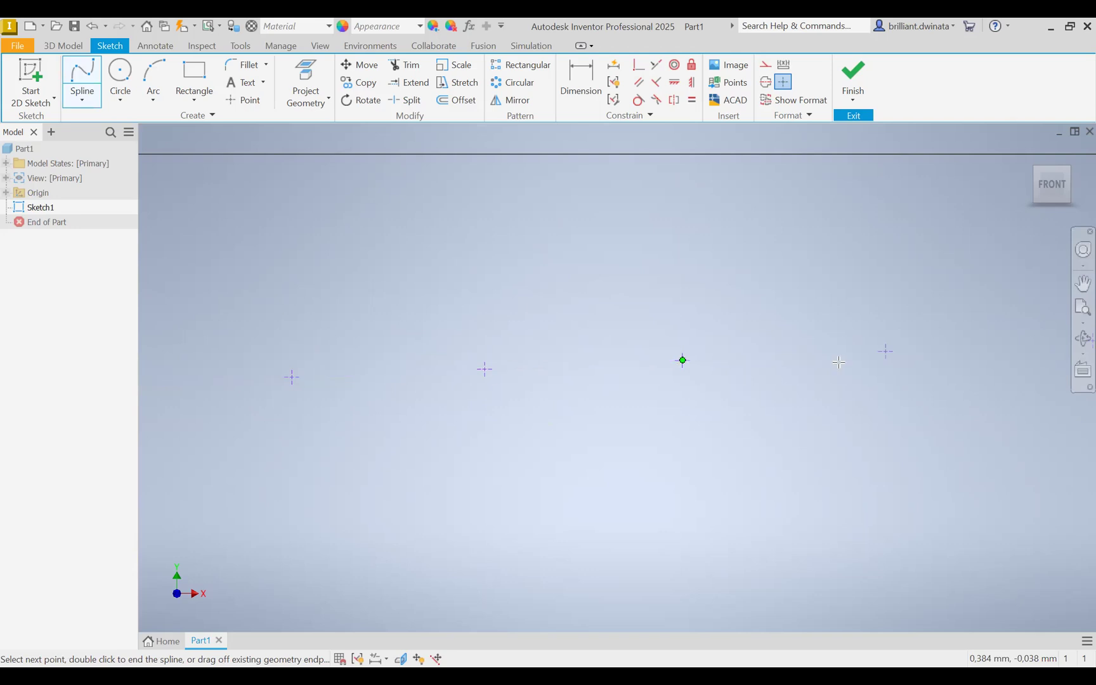
click(886, 351)
click(1082, 285)
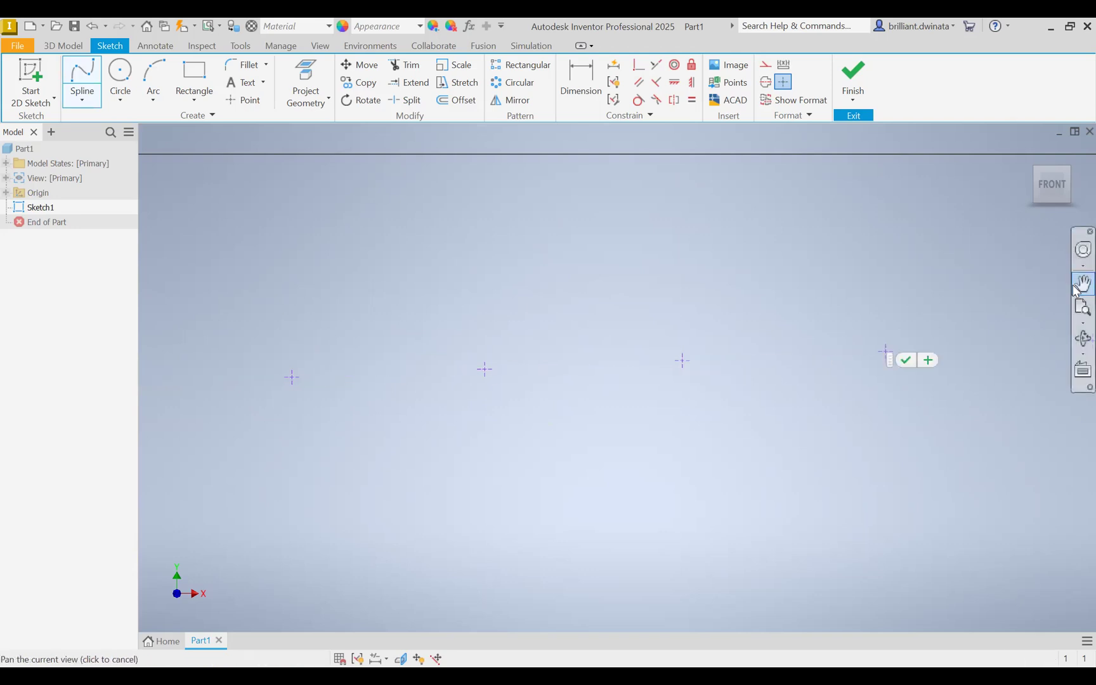
drag(791, 442, 574, 486)
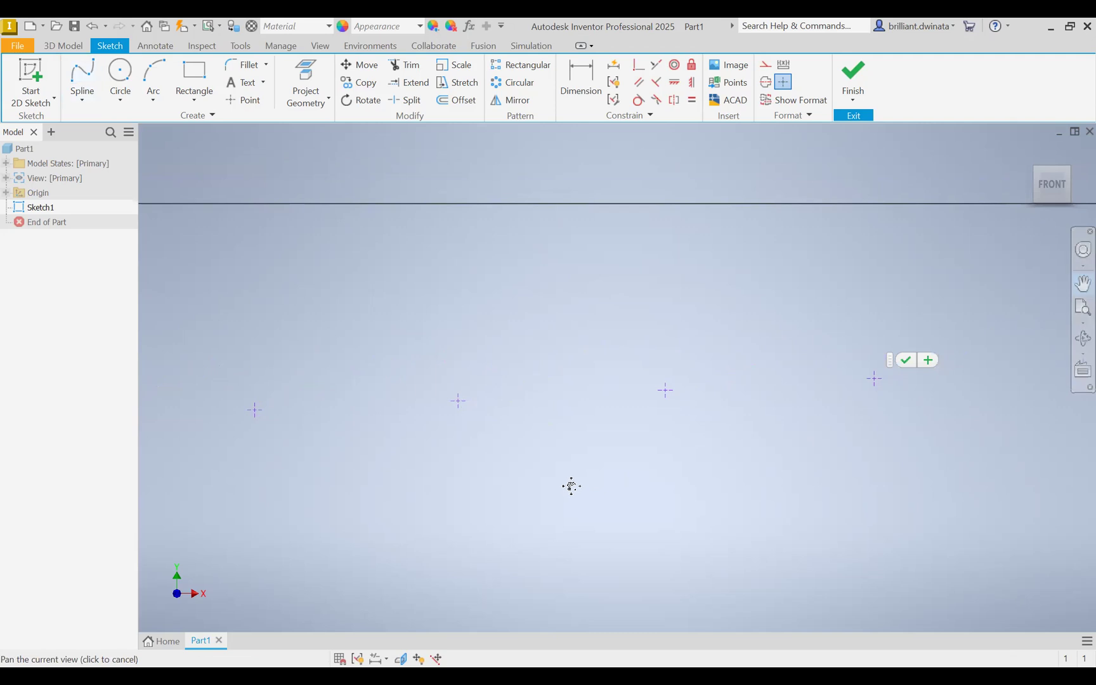
key(Escape)
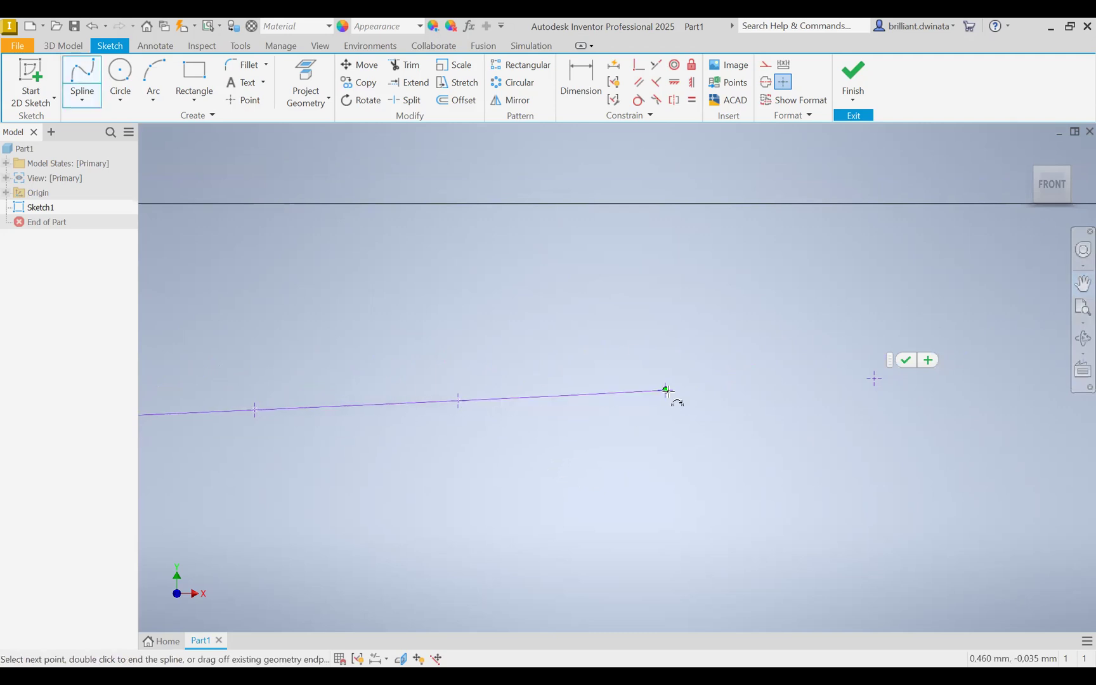
click(666, 390)
- Extend the lower spline through the next four points, up to about X 0.614 mm, Y -0.025 mm
click(874, 378)
click(1078, 282)
drag(1038, 382, 448, 454)
key(Escape)
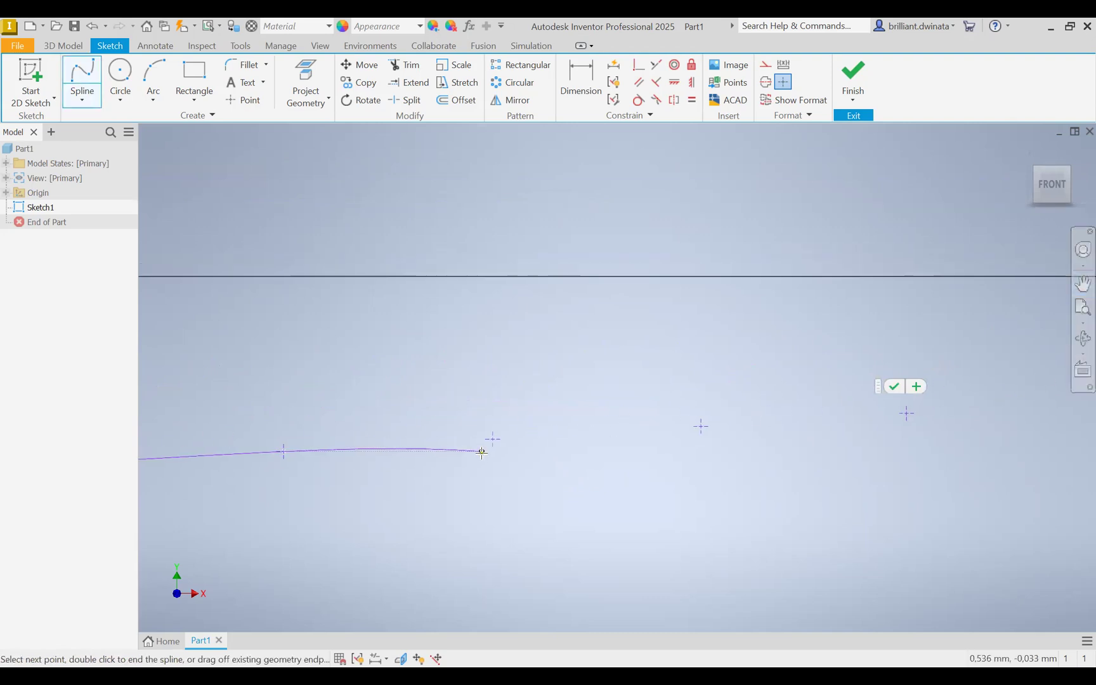
click(492, 439)
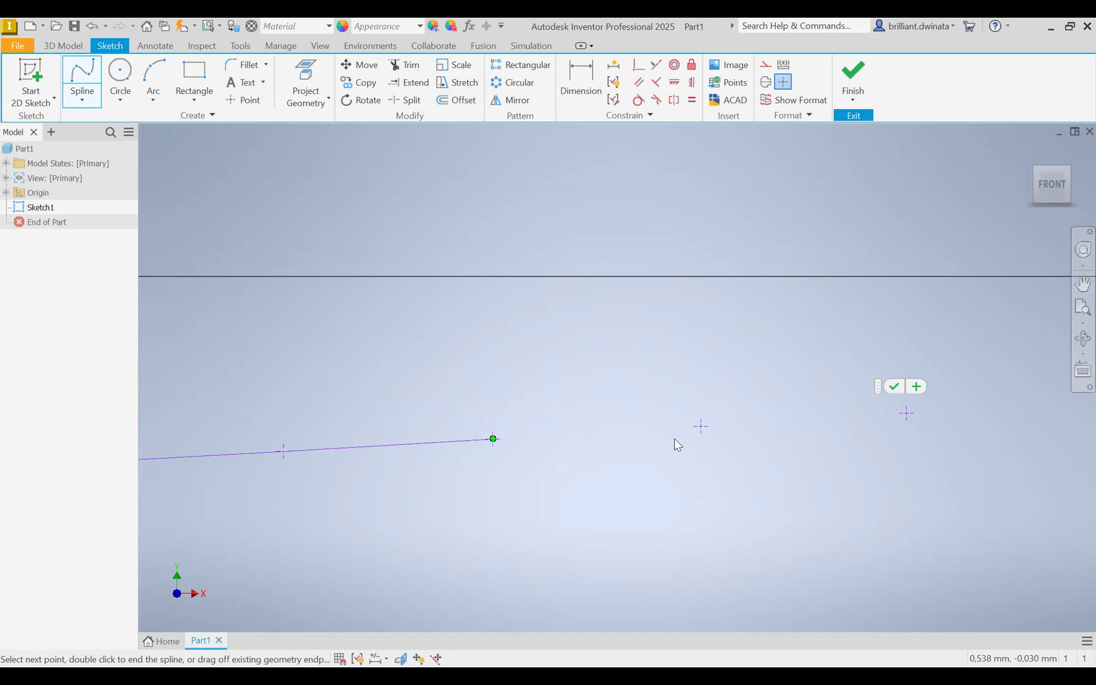
click(701, 426)
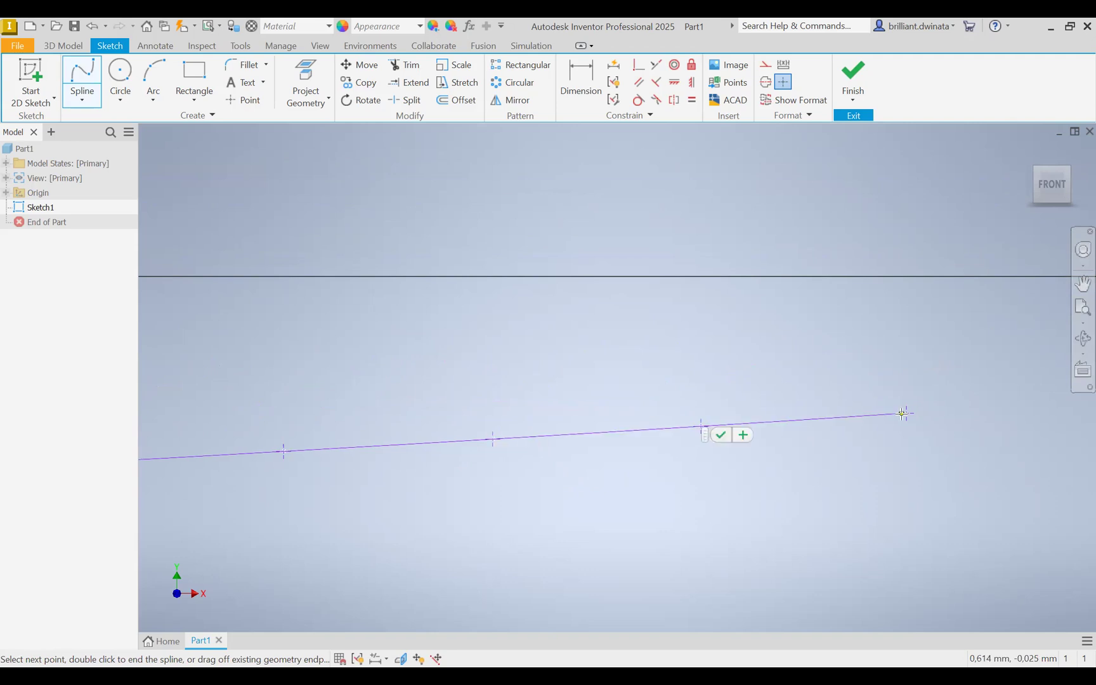
- Extend the lower spline through the next six points, up to about X 0.823 mm, Y -0.012 mm
click(1083, 285)
drag(1014, 433, 458, 439)
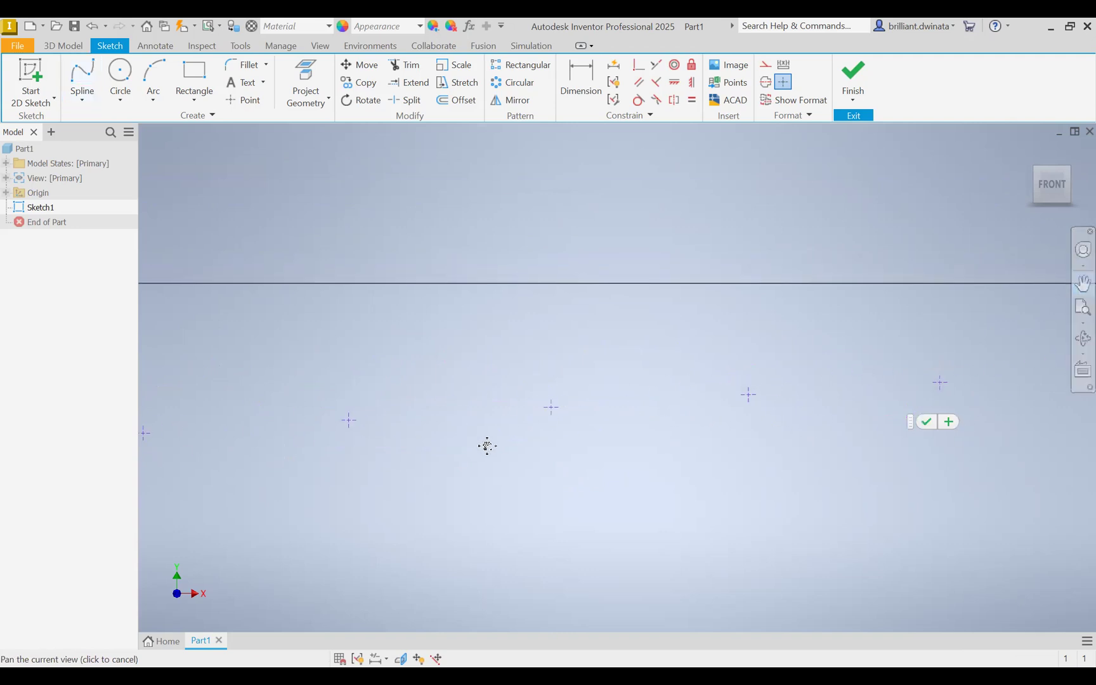
key(Escape)
click(552, 408)
click(748, 395)
click(940, 382)
click(1074, 287)
mouse_move(1022, 399)
mouse_down()
mouse_move(612, 350)
mouse_move(470, 375)
mouse_up()
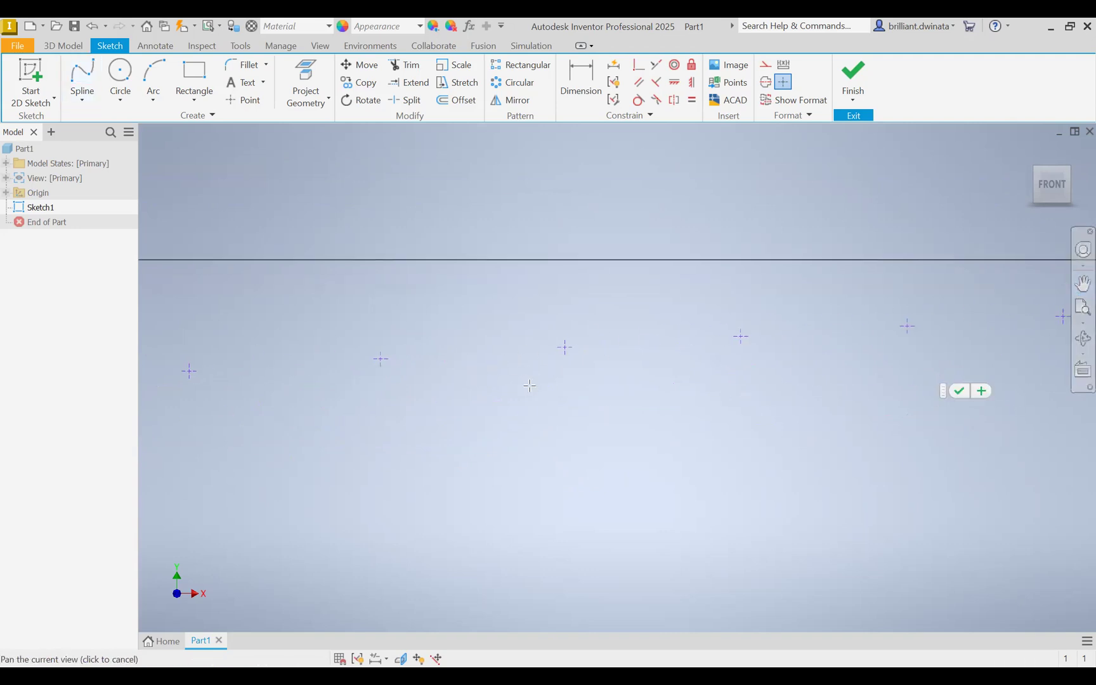
key(Escape)
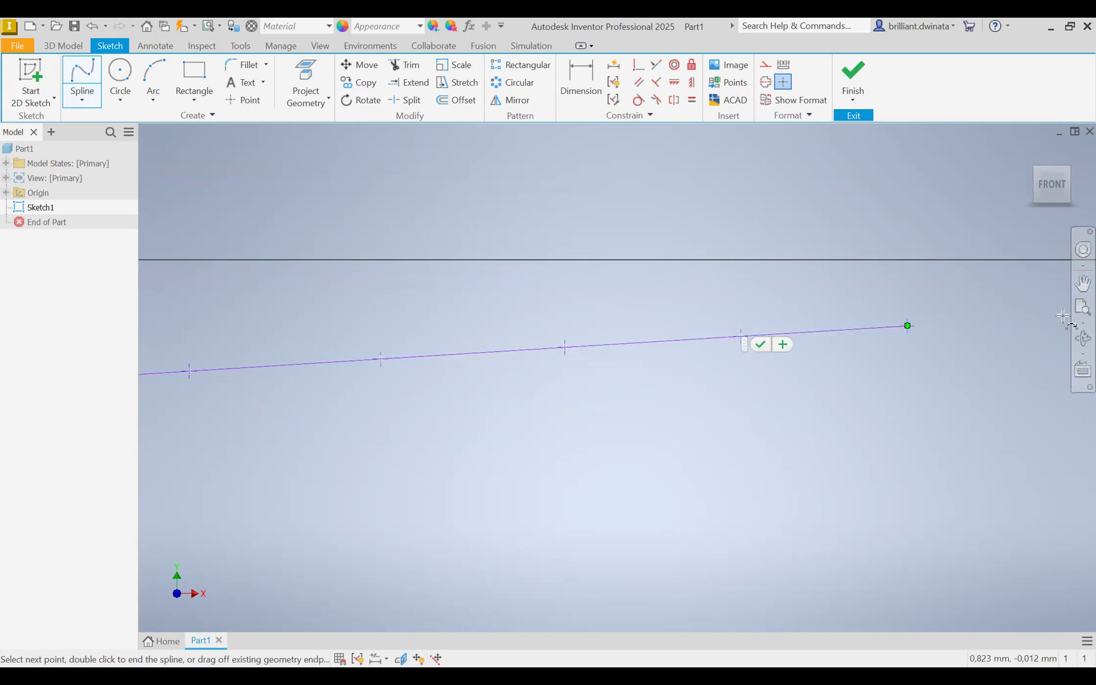
- Extend the lower spline through the next six points, up to about X 0.961 mm, Y -0.004 mm
click(1063, 316)
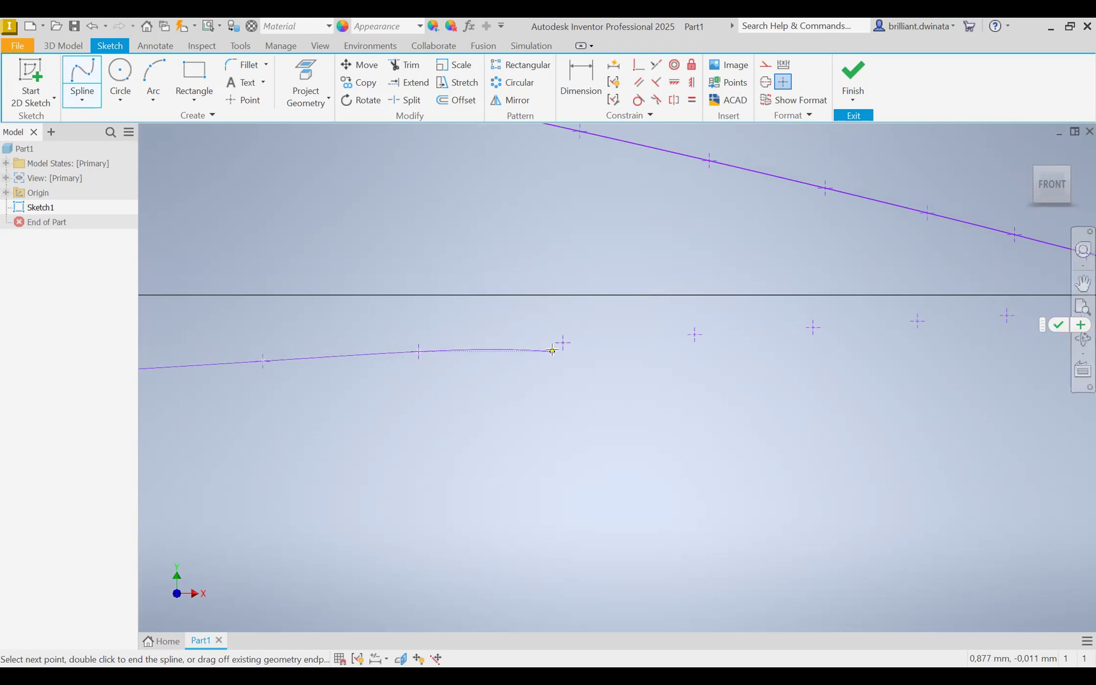
click(562, 343)
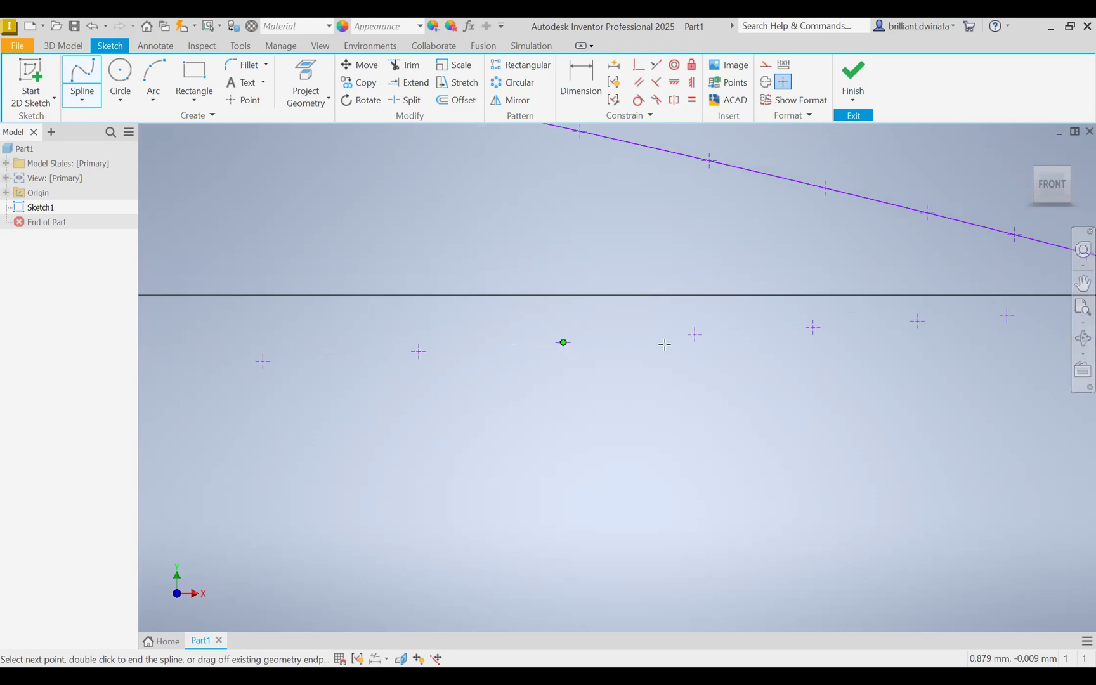
click(695, 335)
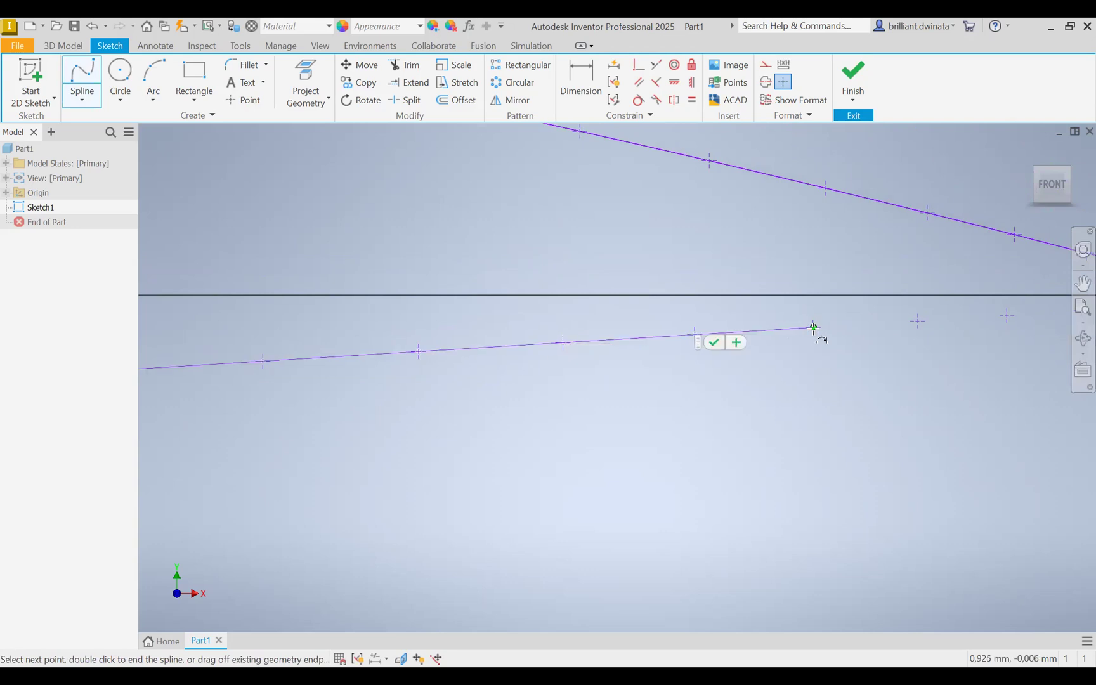
click(812, 327)
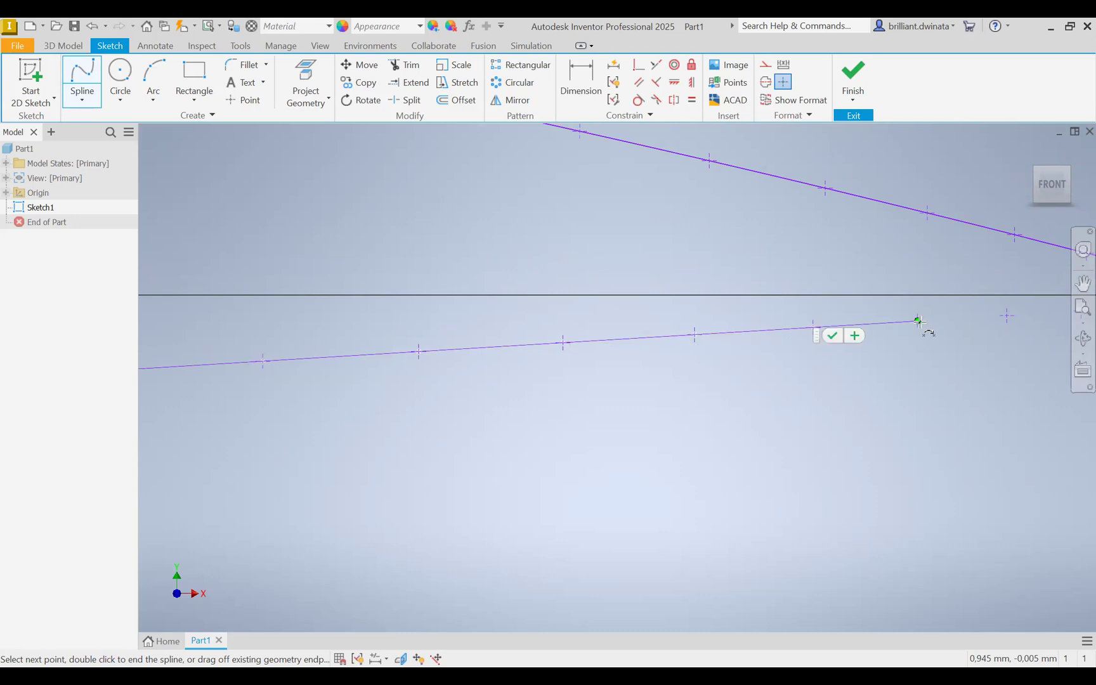
click(917, 321)
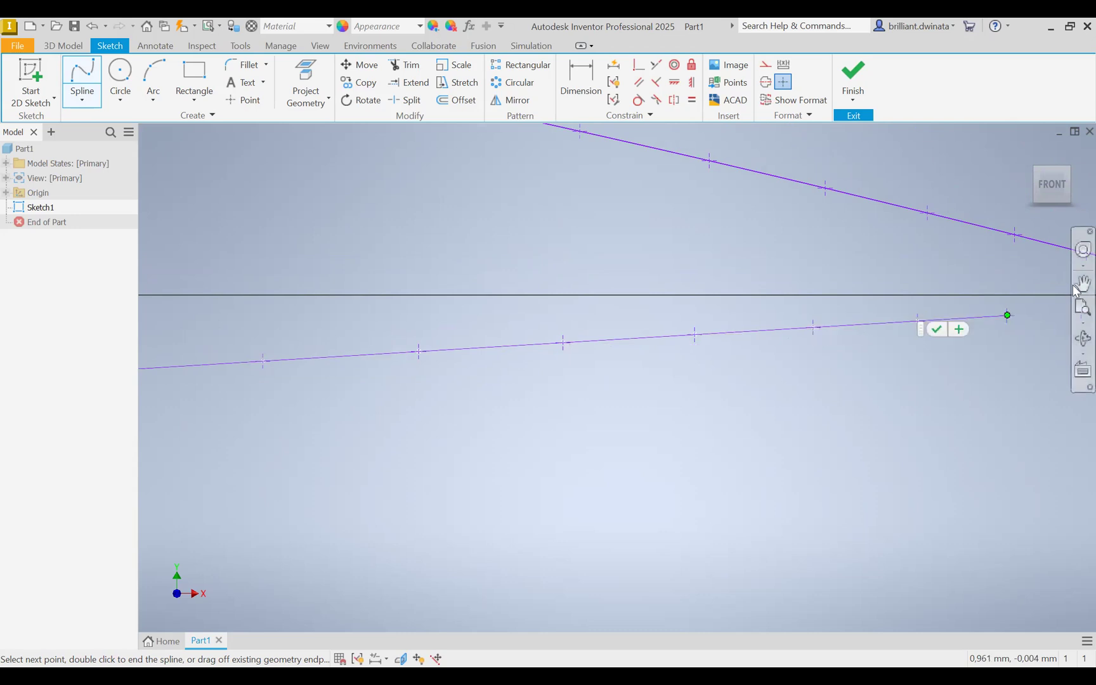
- Run the lower spline through the remaining points to the trailing-edge point at about X 1.000 mm, Y -0.001 mm, and finish it
middle_drag(1002, 358, 580, 331)
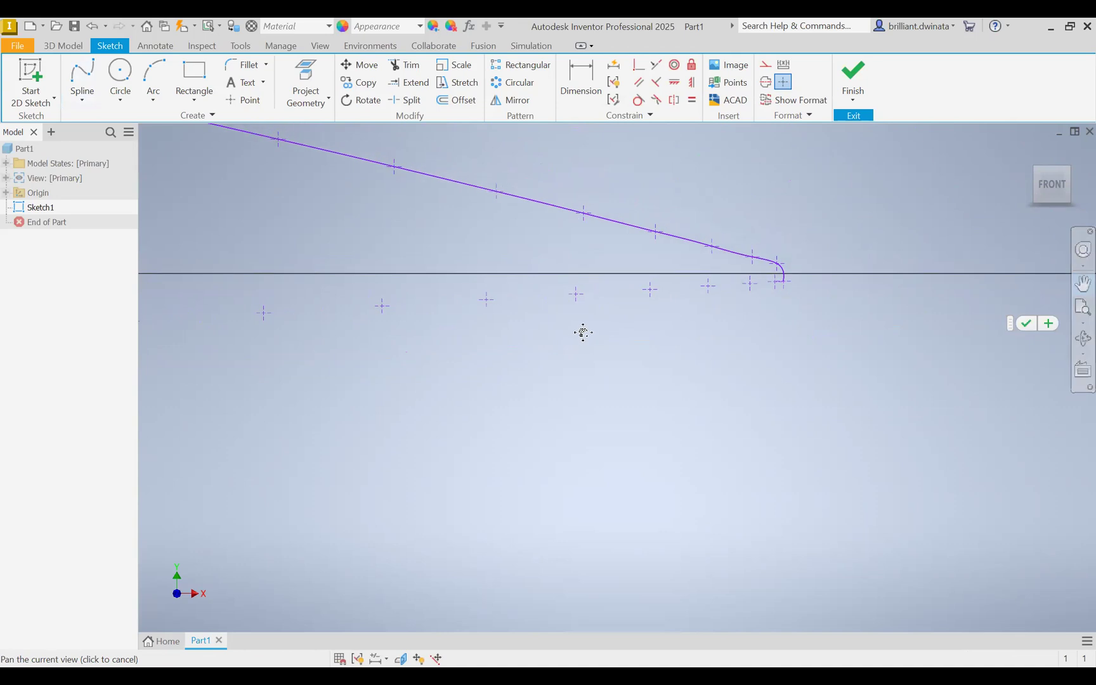
double_click(650, 289)
click(707, 286)
scroll(708, 286, up, 5)
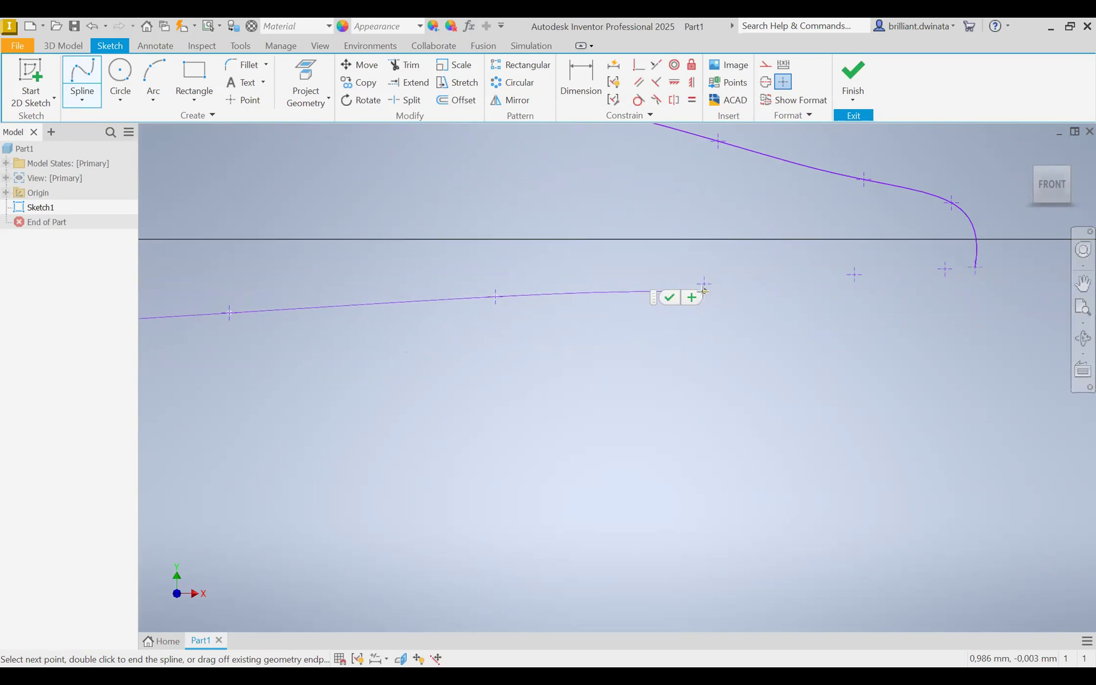
click(704, 284)
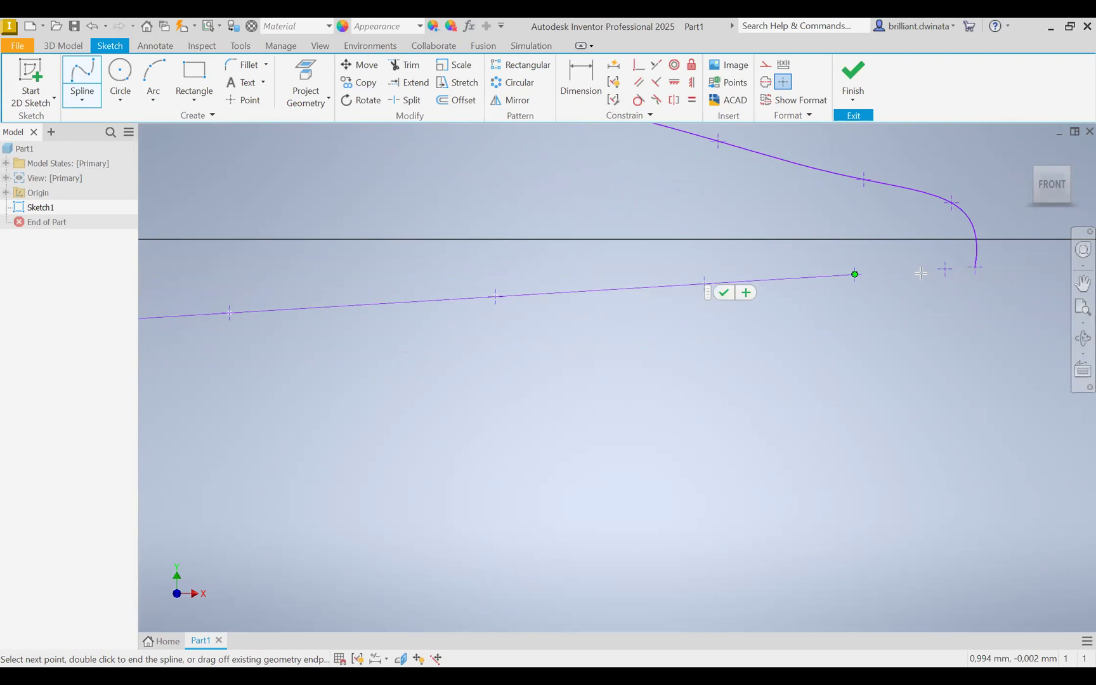
click(855, 275)
click(945, 269)
scroll(975, 265, up, 3)
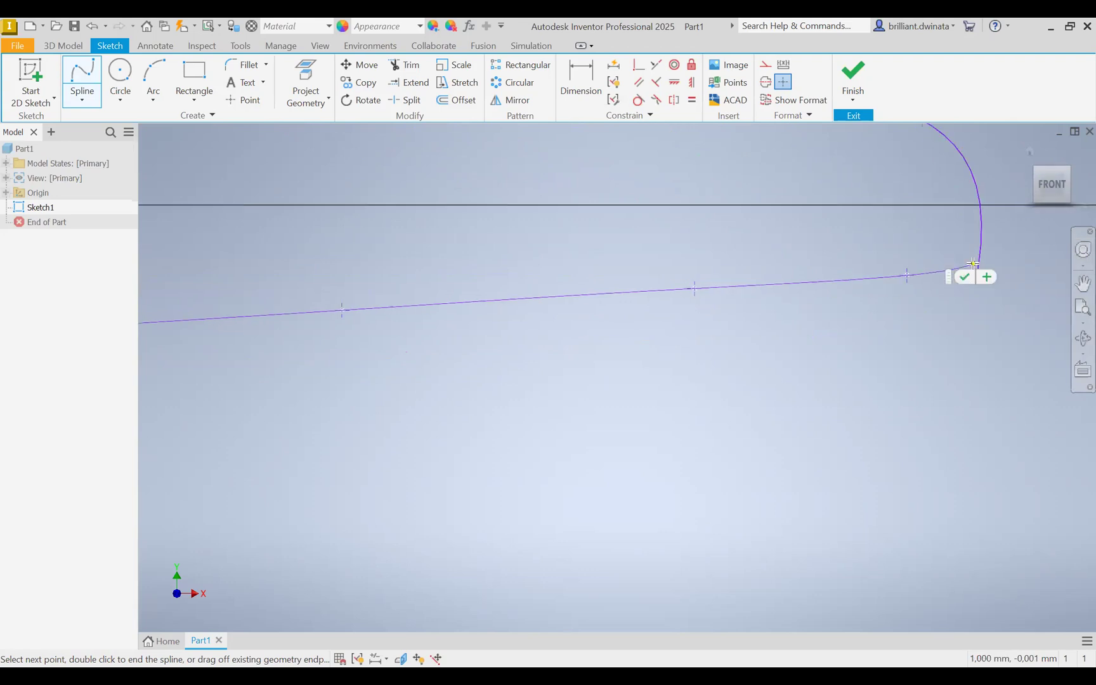
scroll(957, 266, down, 1)
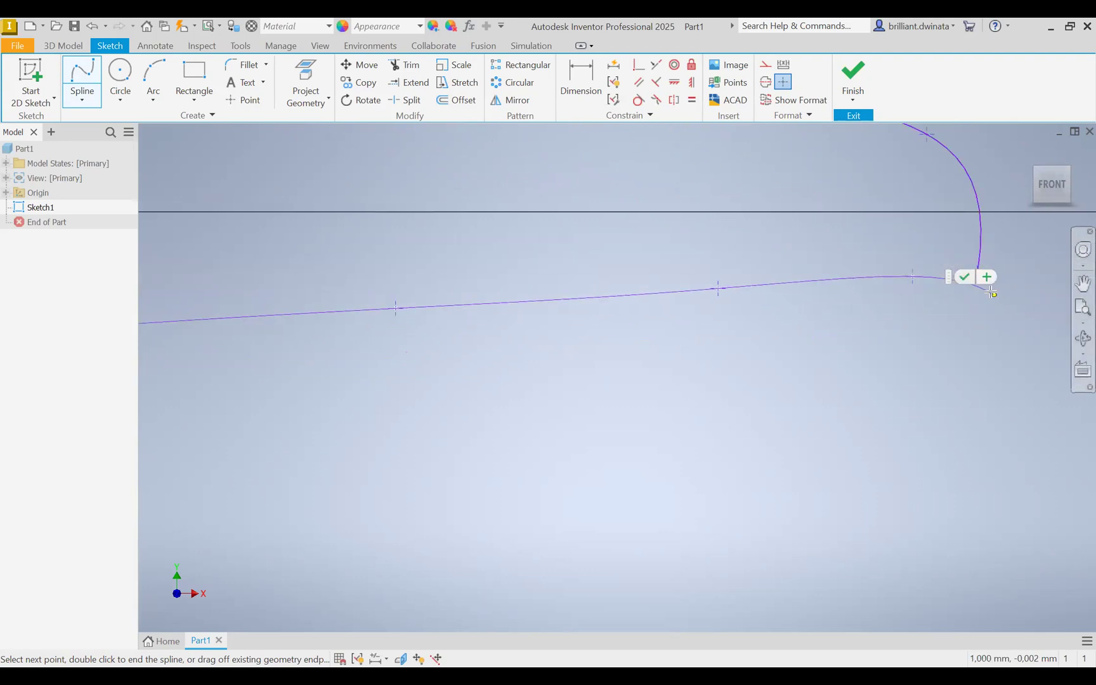
scroll(967, 303, down, 2)
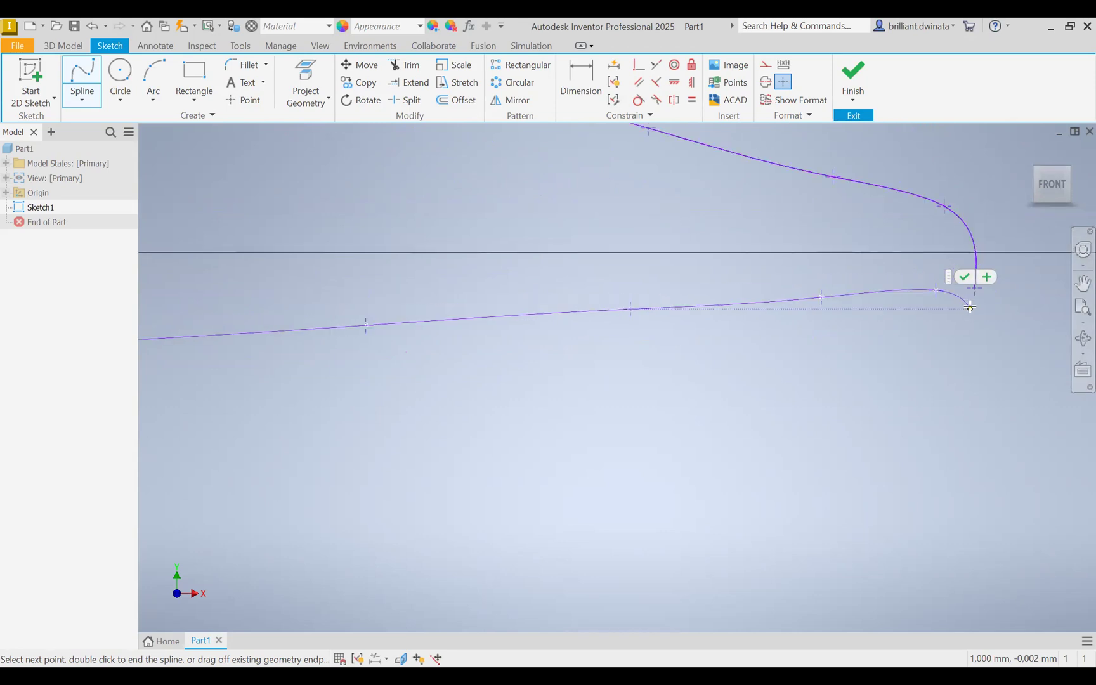
click(974, 288)
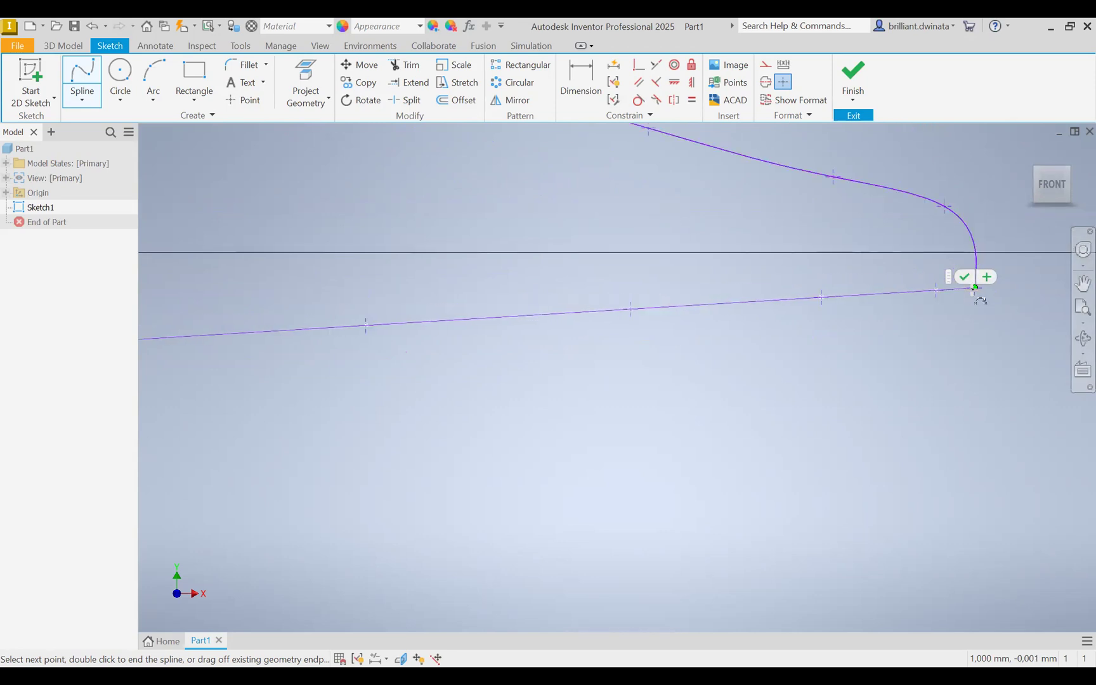
key(Escape)
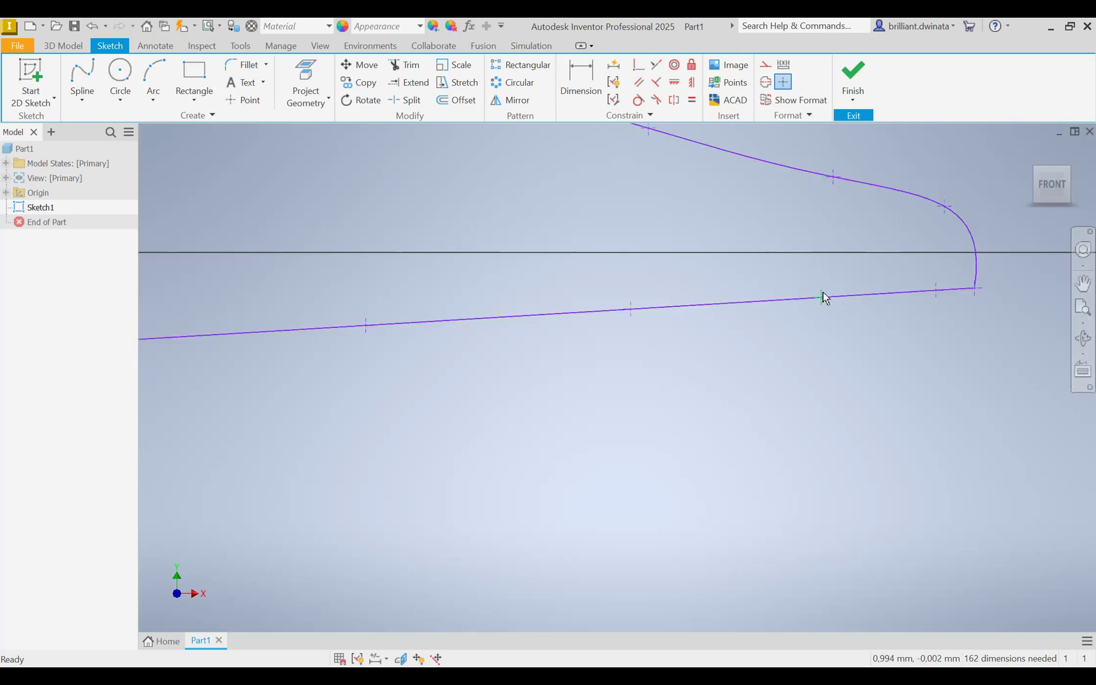
- Sketch a trial circle across the upper surface near the trailing edge and delete it
click(119, 77)
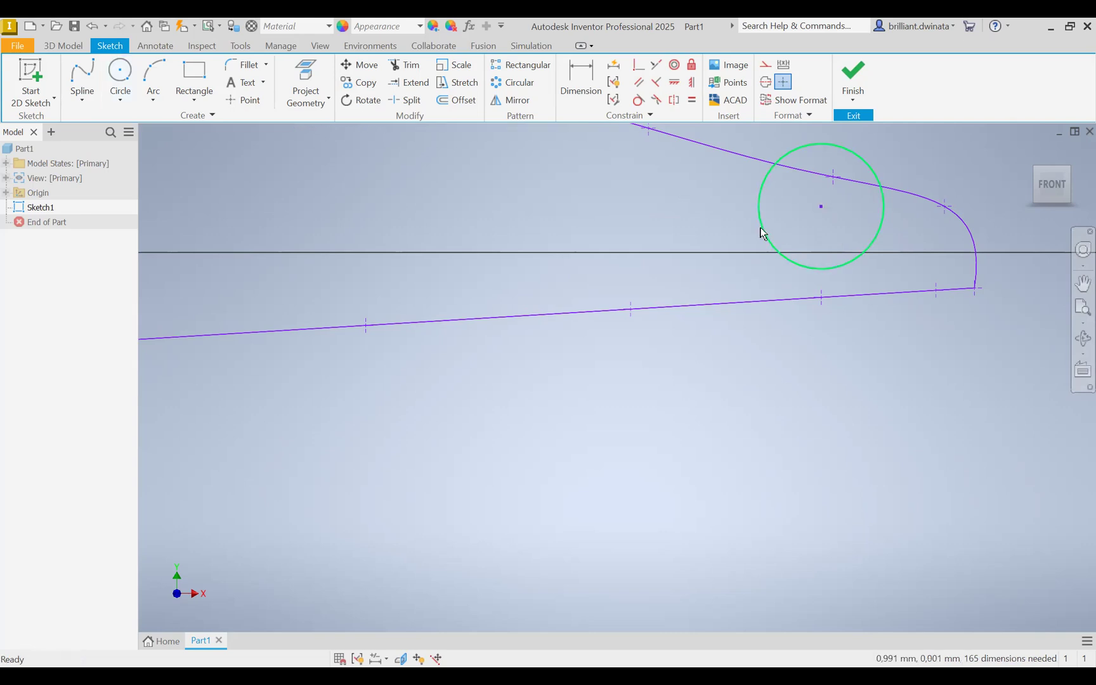
key(Delete)
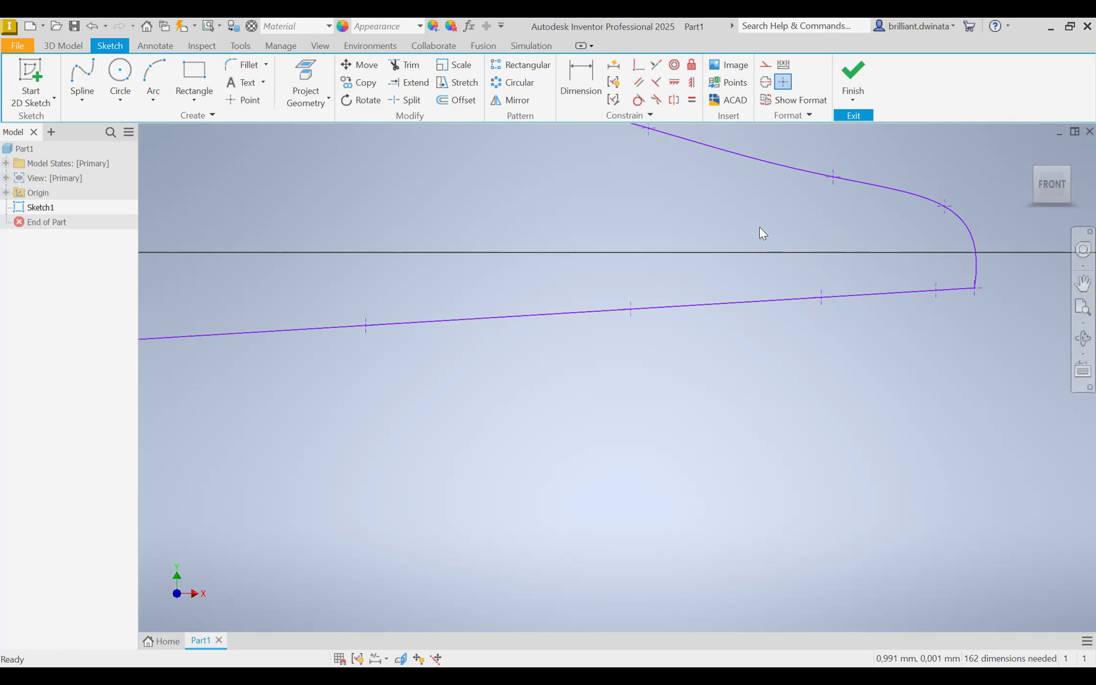
- Inspect the closed airfoil outline from the trailing edge back to the leading edge, ending with the whole profile in view
scroll(759, 227, down, 3)
scroll(759, 227, up, 7)
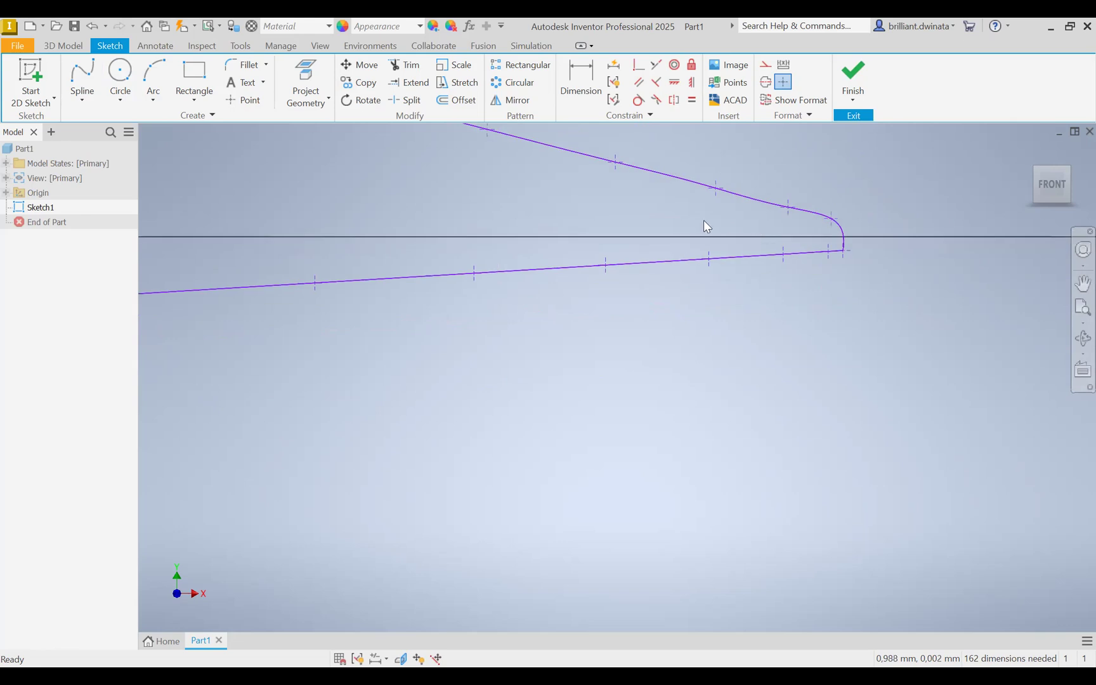
middle_drag(709, 255, 721, 258)
scroll(721, 258, up, 3)
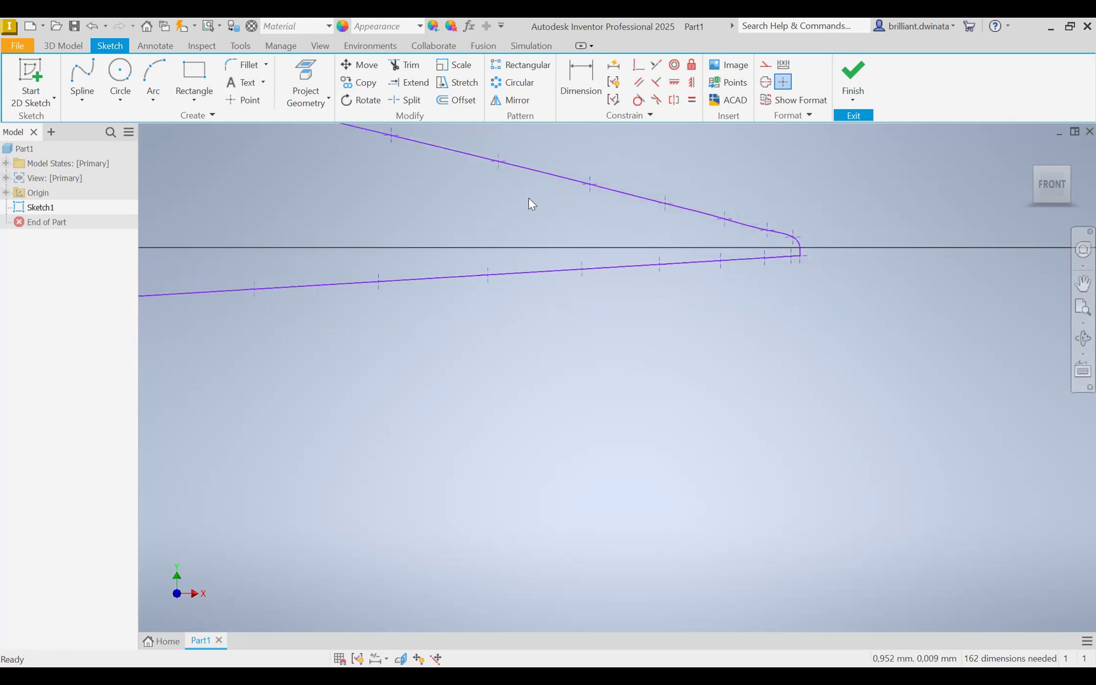
click(1074, 292)
mouse_move(487, 230)
mouse_down()
mouse_move(800, 305)
mouse_move(967, 309)
mouse_move(668, 262)
mouse_up()
mouse_move(533, 271)
mouse_down()
mouse_move(746, 296)
mouse_move(784, 313)
mouse_up()
scroll(783, 313, up, 3)
drag(430, 289, 519, 296)
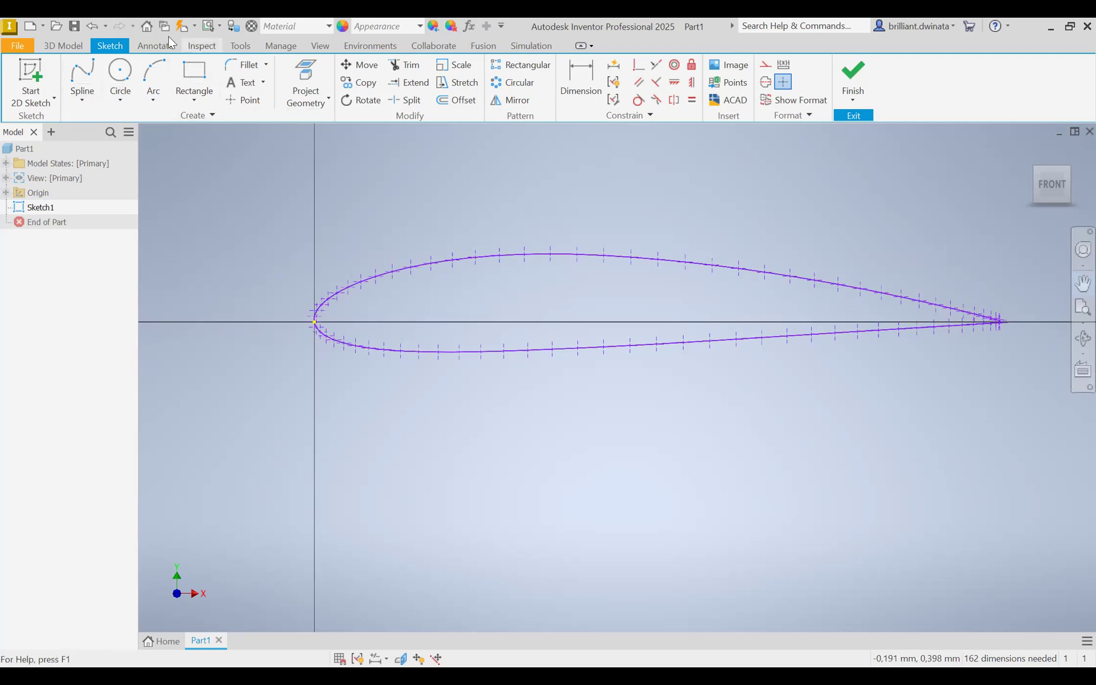
- Measure the upper surface spline together with the trailing-edge point, checking its length against the whole profile, and close the measurement
click(202, 46)
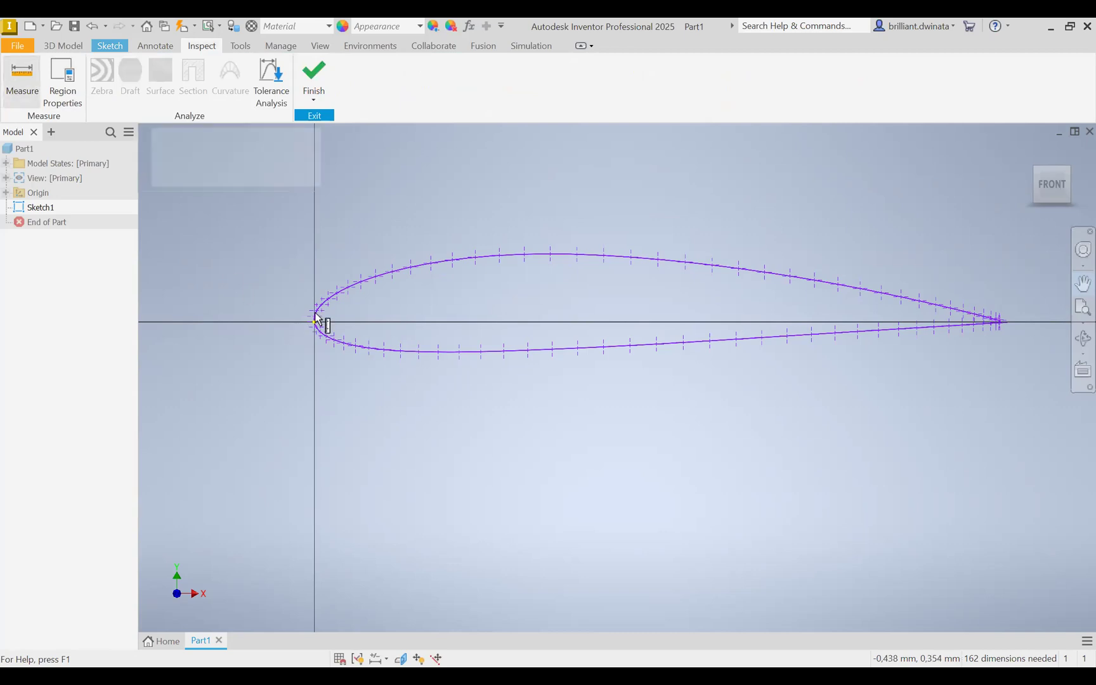
key(m)
click(1000, 320)
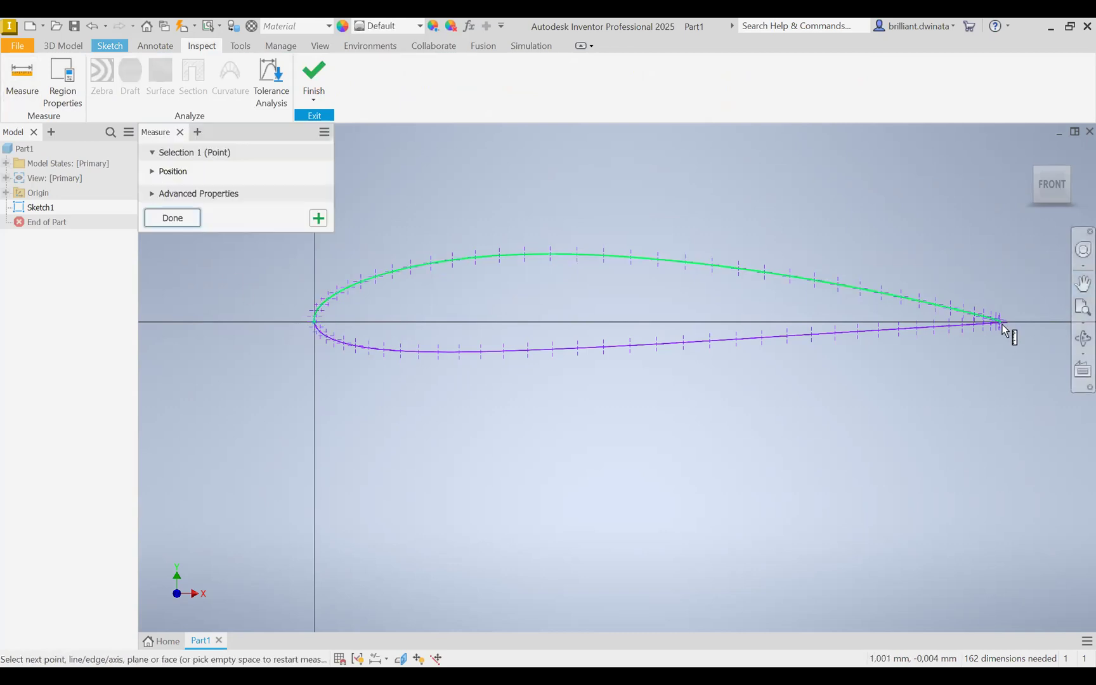
scroll(1001, 323, up, 3)
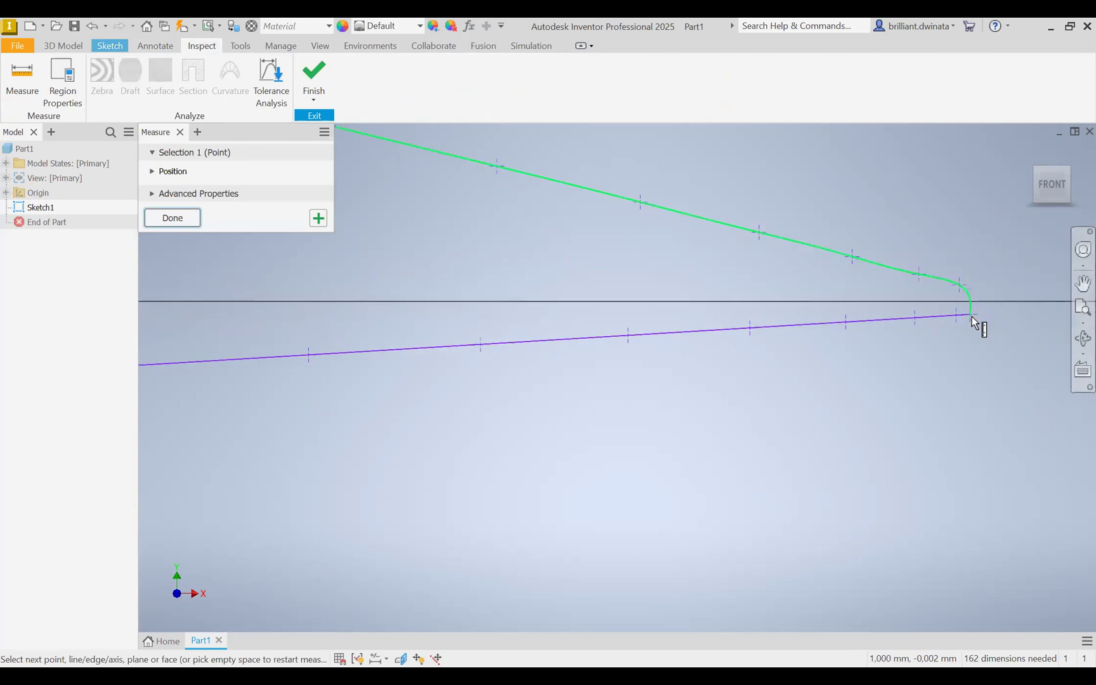
click(973, 318)
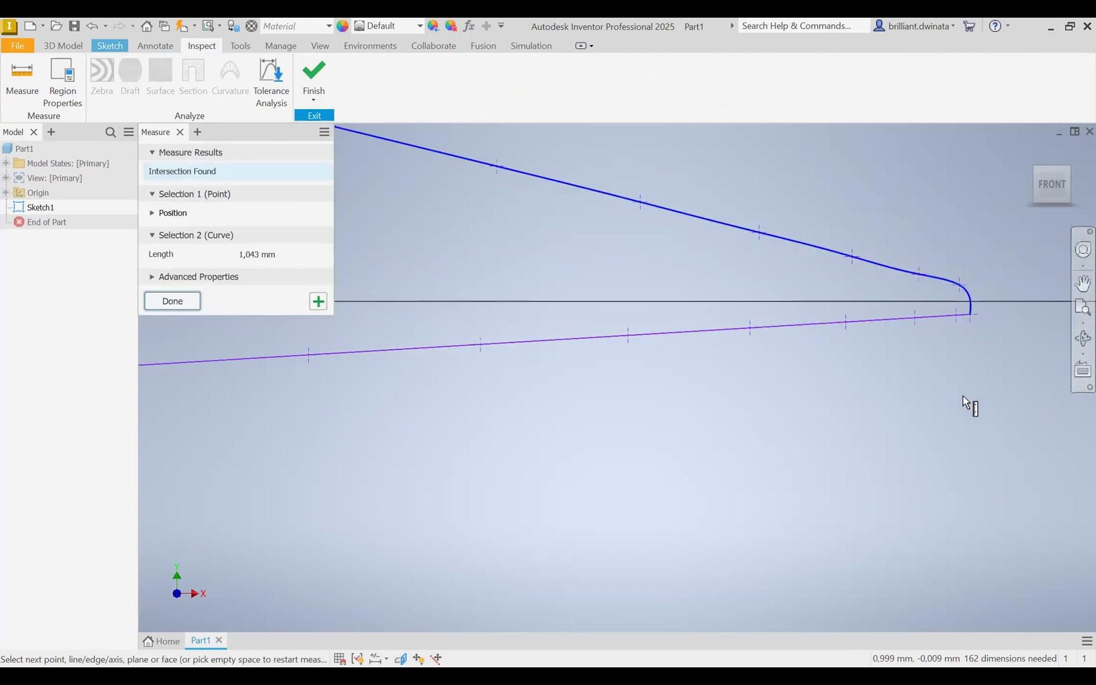
click(974, 315)
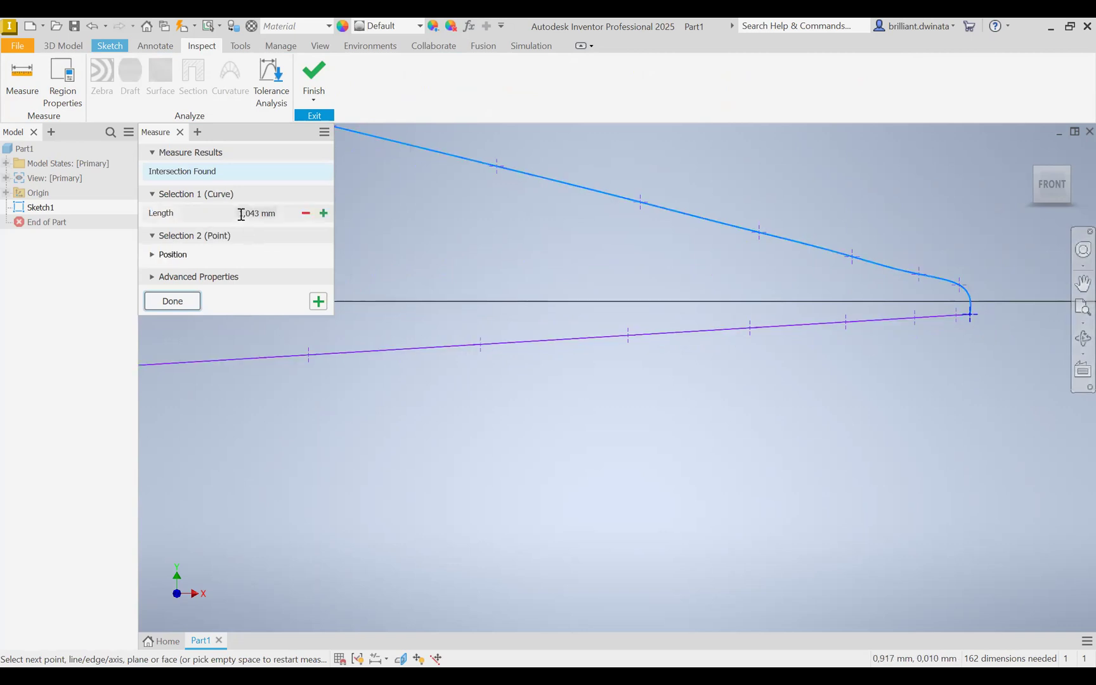
scroll(600, 424, down, 6)
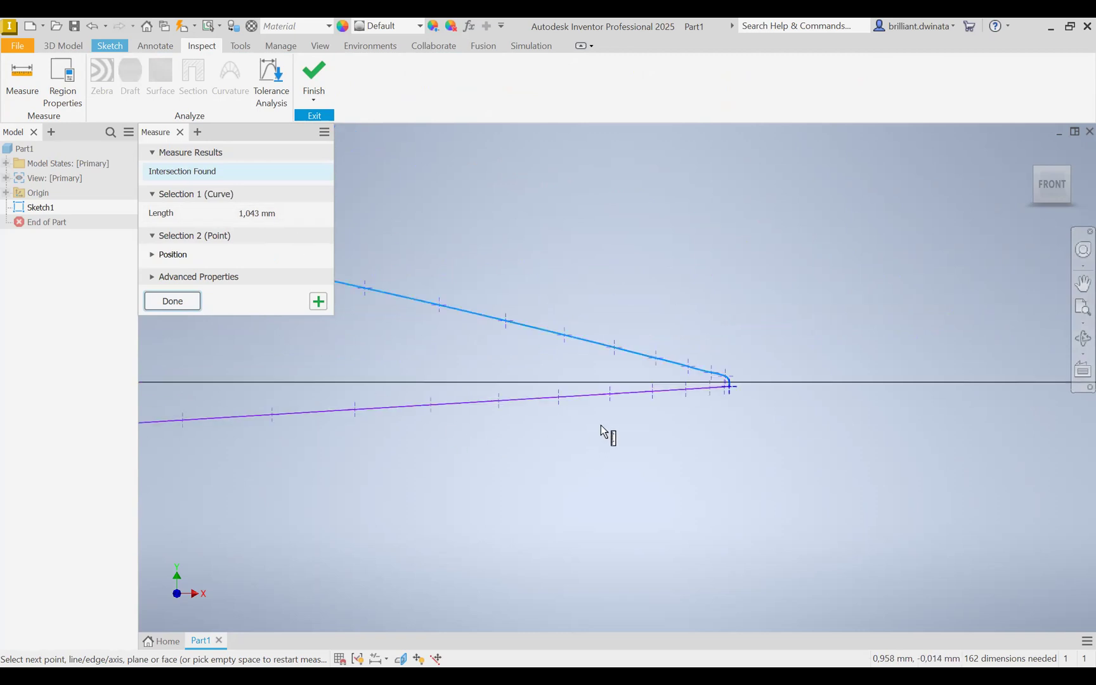
mouse_move(383, 416)
middle_down()
mouse_move(927, 352)
mouse_move(739, 372)
middle_up()
scroll(702, 376, down, 5)
scroll(656, 380, up, 4)
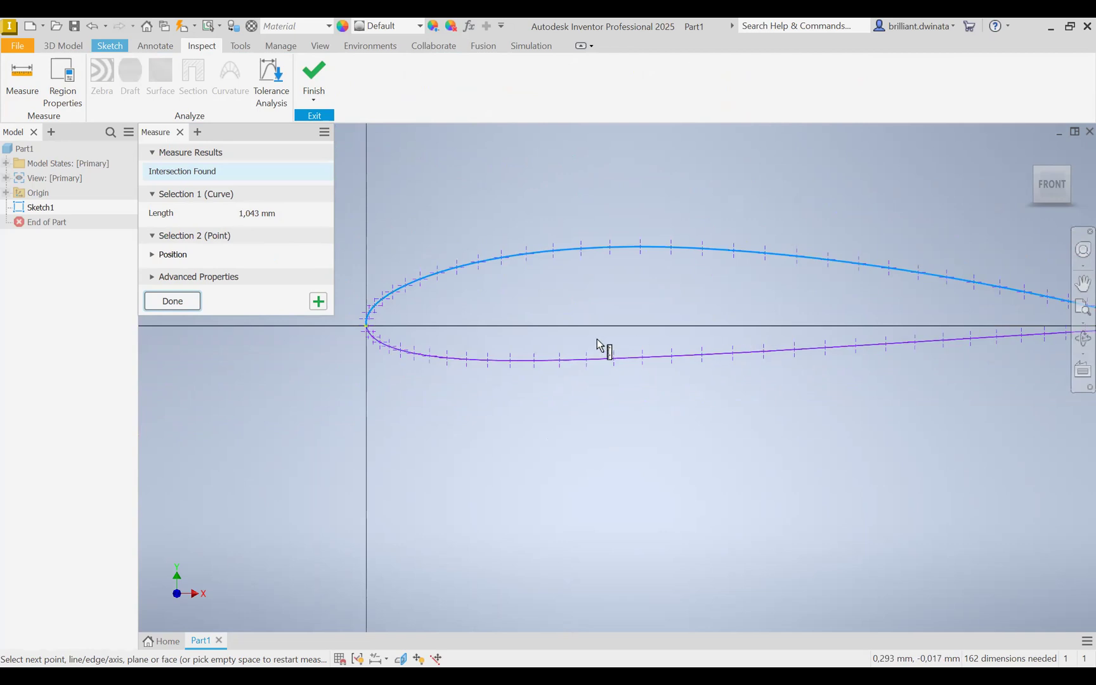
click(169, 302)
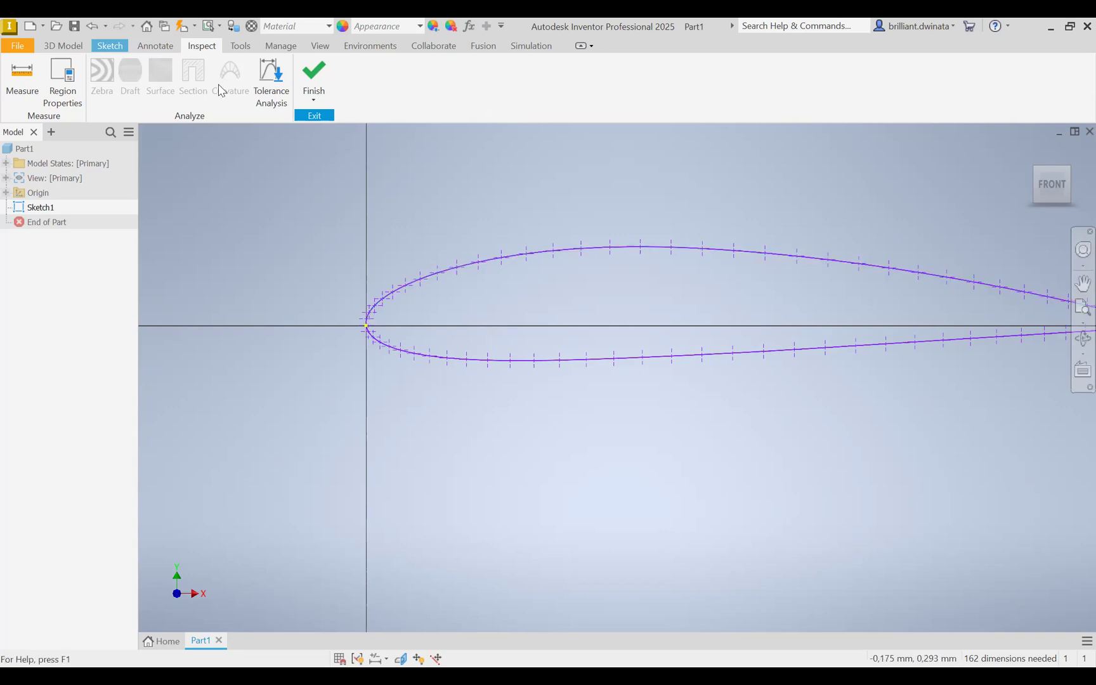
- Scale the whole airfoil by a factor of 1000 about a base point on the vertical axis, about 0.1 mm below the origin
click(110, 46)
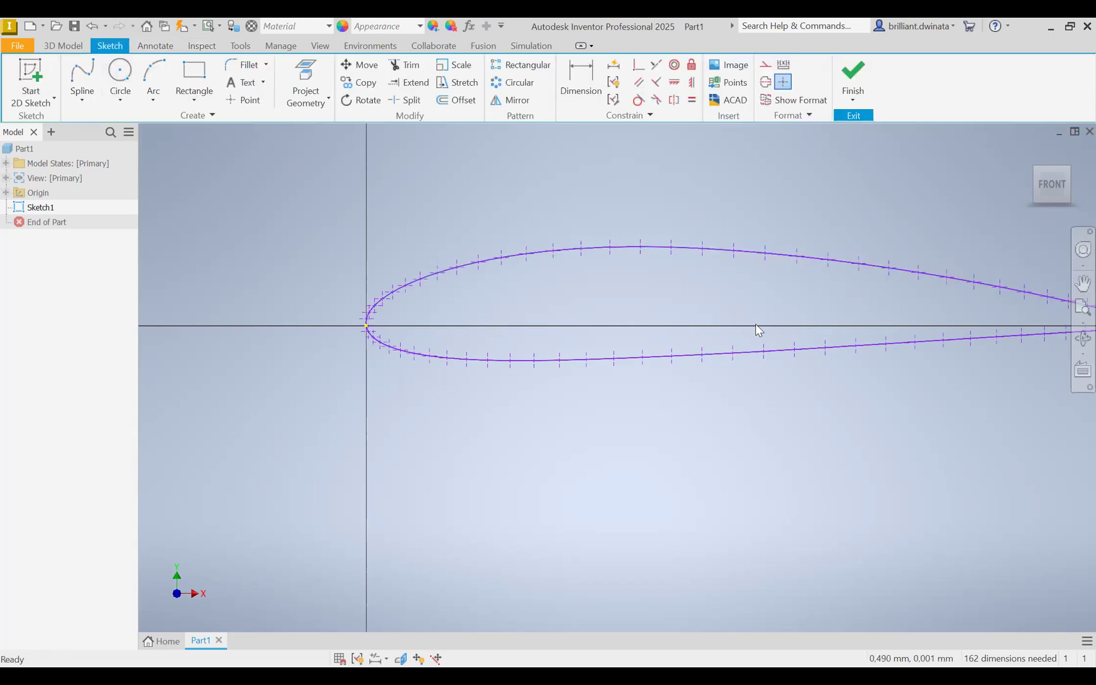
scroll(925, 437, down, 2)
middle_drag(942, 421, 690, 386)
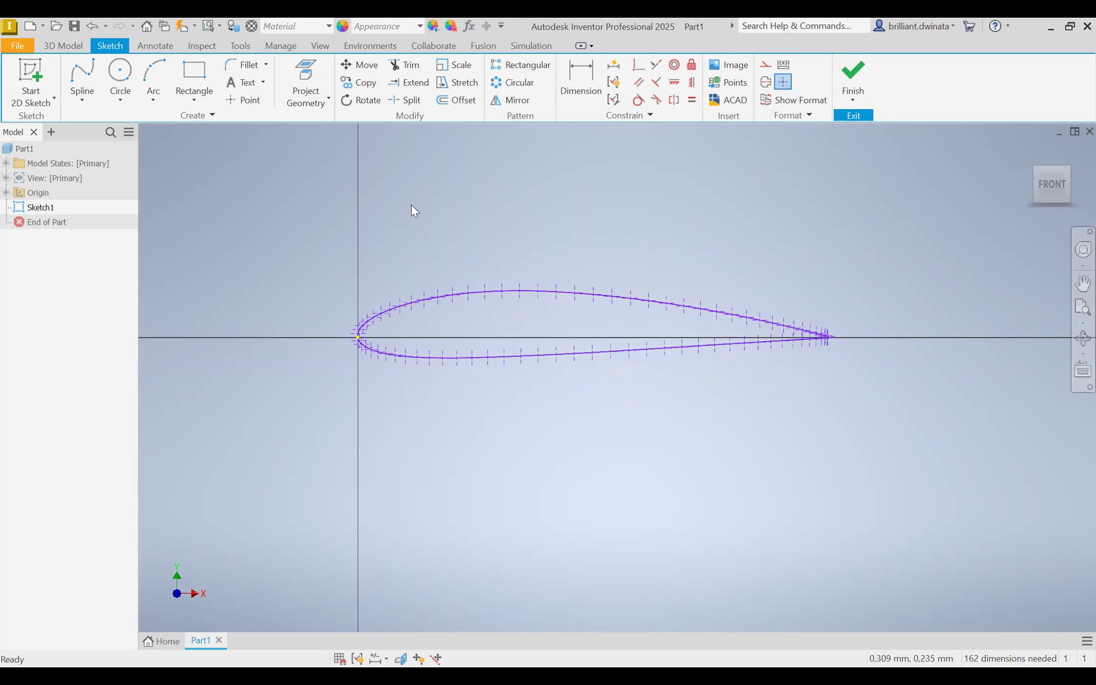
mouse_move(269, 179)
mouse_down()
mouse_move(873, 492)
mouse_move(958, 469)
mouse_up()
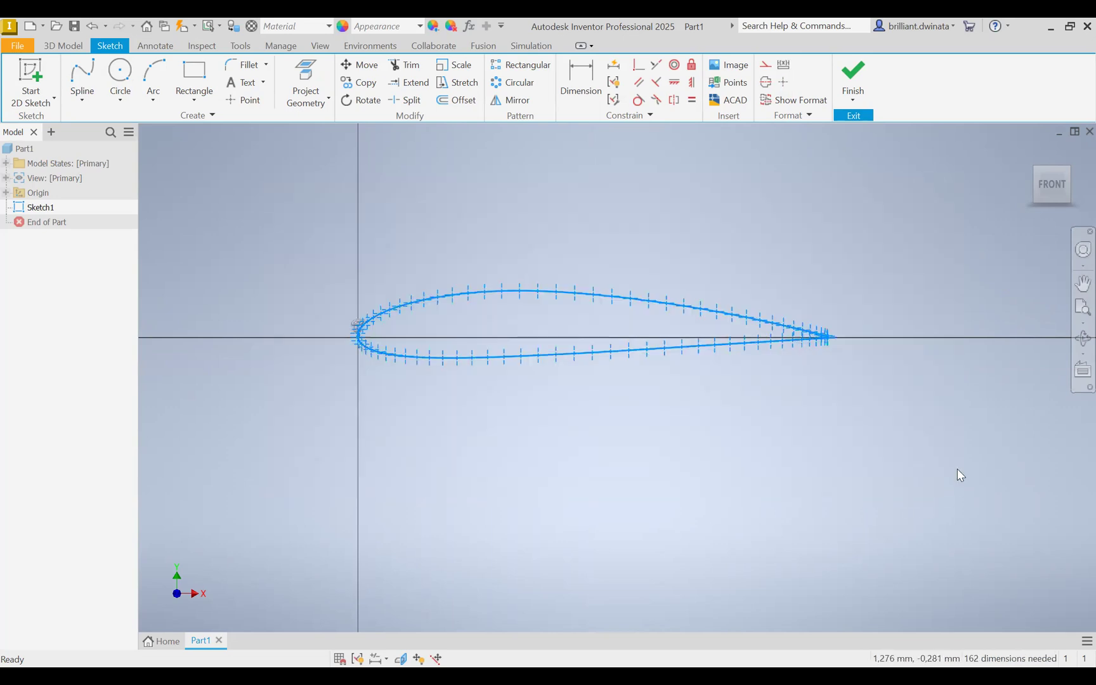
click(453, 66)
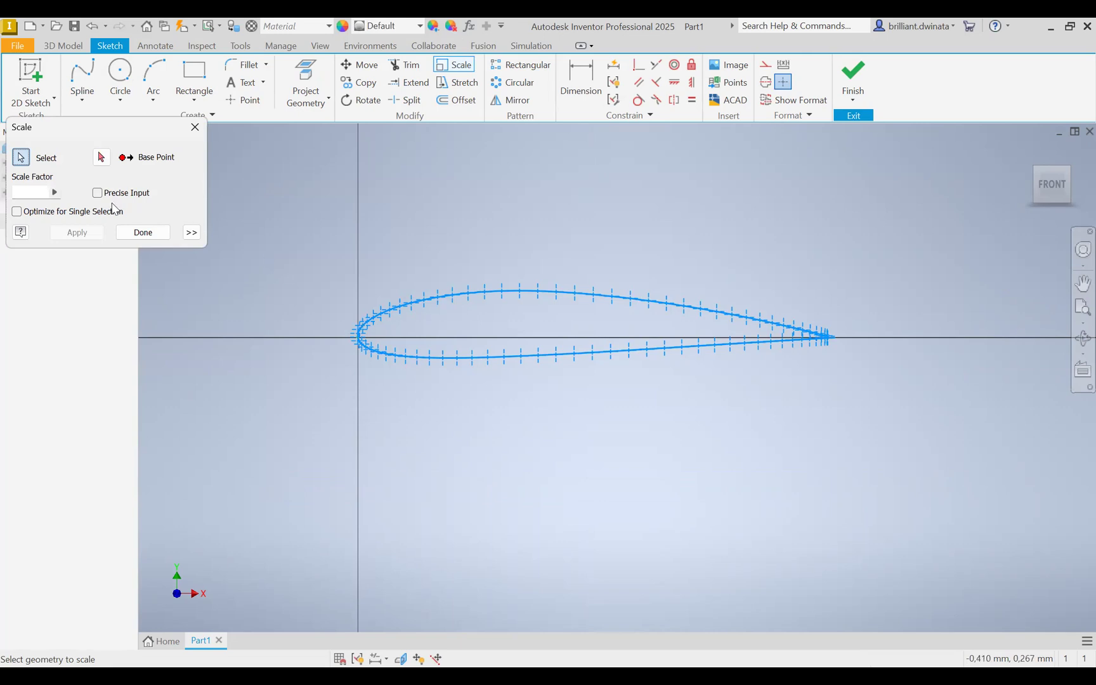
click(32, 190)
text(1000)
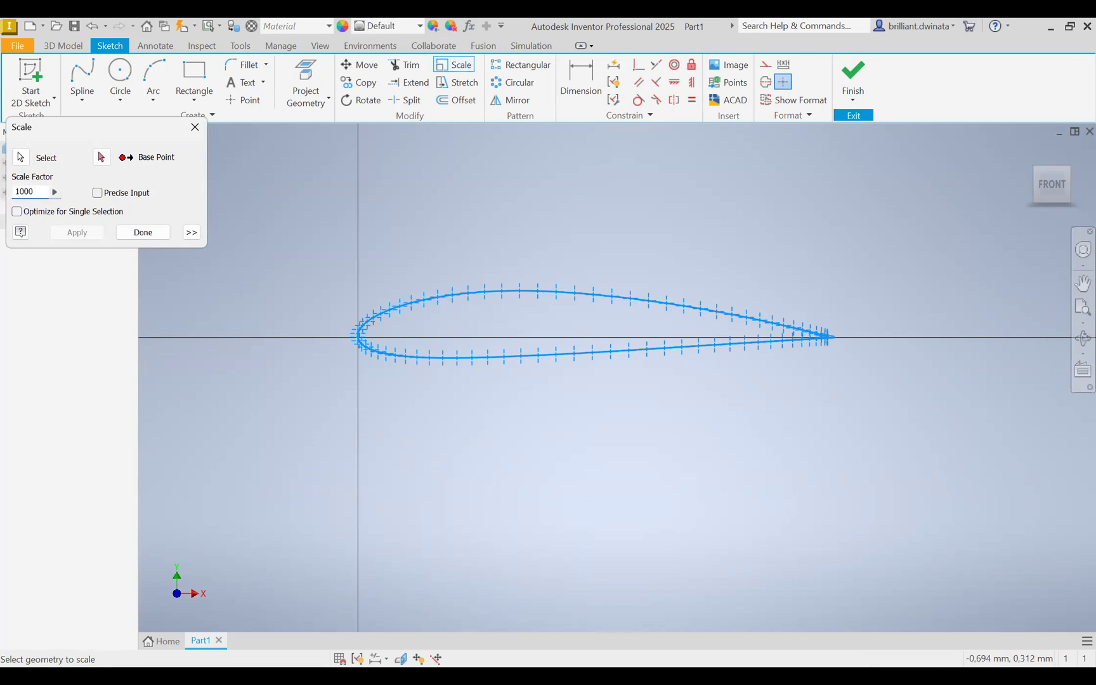
click(101, 156)
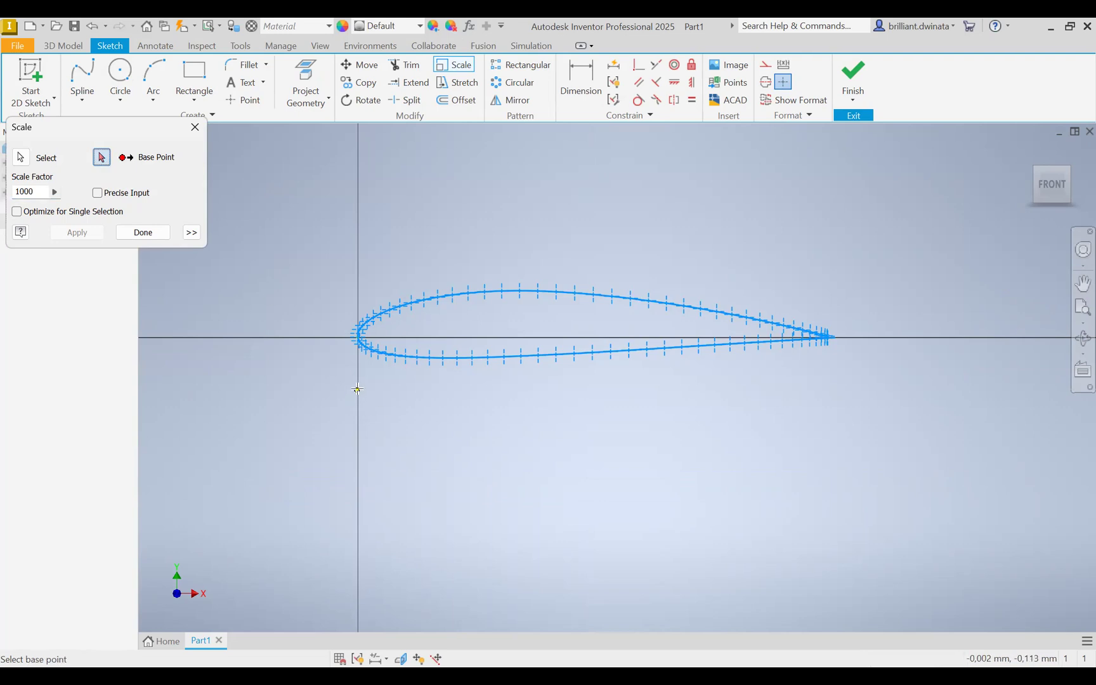
click(370, 392)
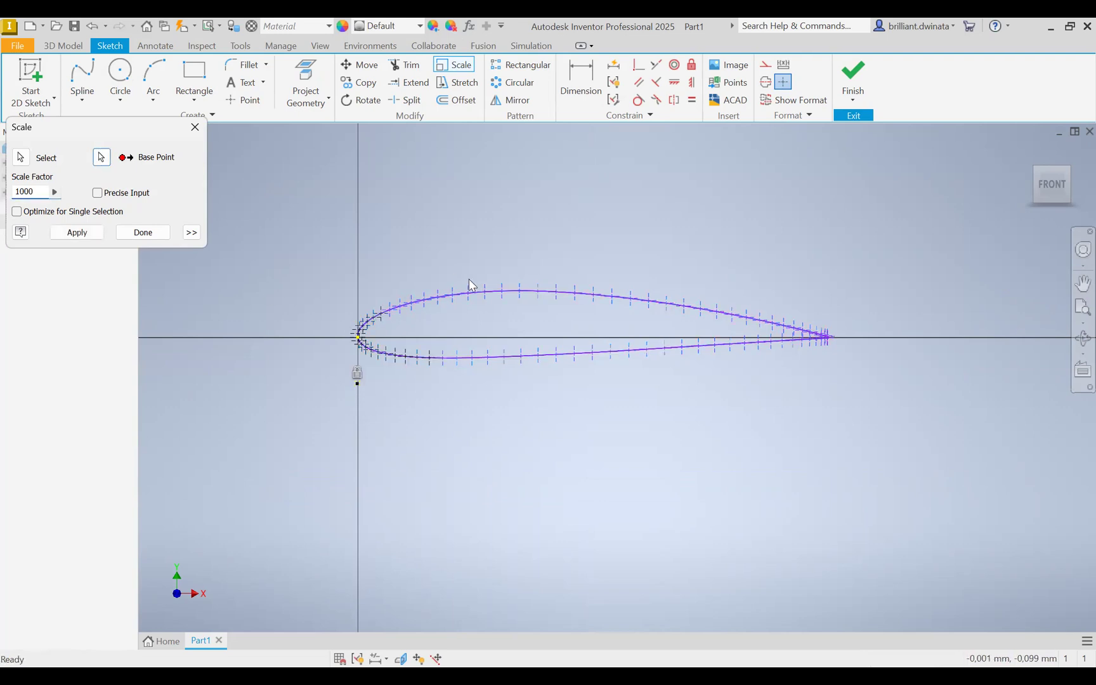
- Examine how the scaled airfoil sits relative to the base point and the sketch axes
scroll(523, 368, down, 15)
scroll(584, 406, up, 10)
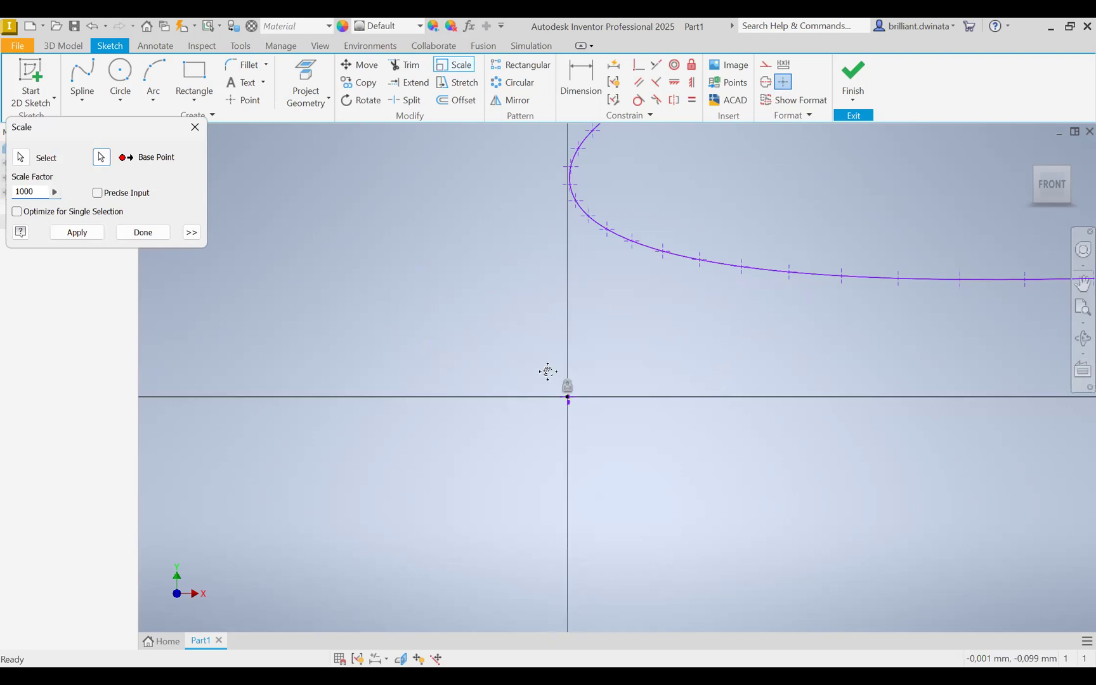
scroll(590, 411, down, 4)
scroll(724, 449, down, 3)
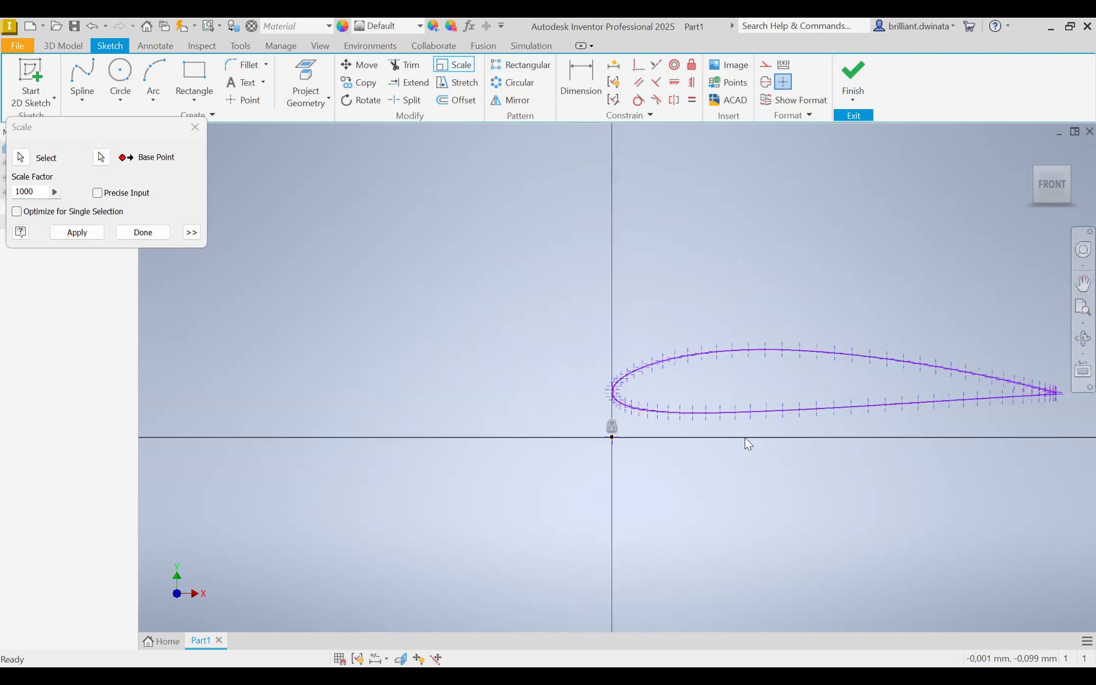
middle_drag(805, 438, 599, 374)
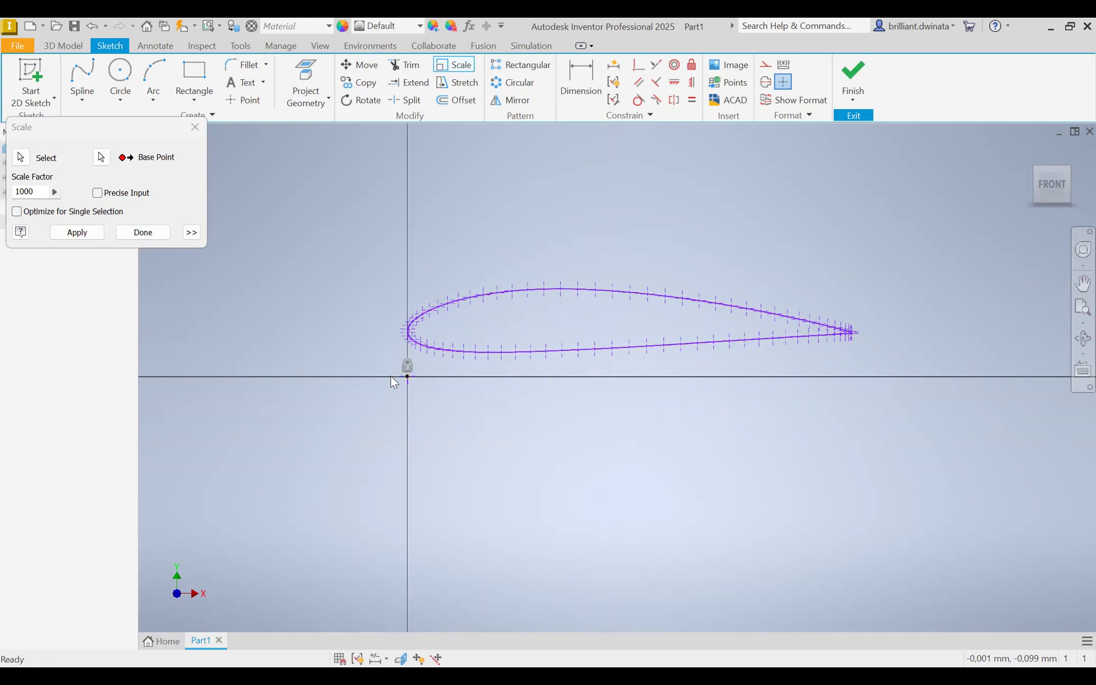
scroll(416, 372, up, 2)
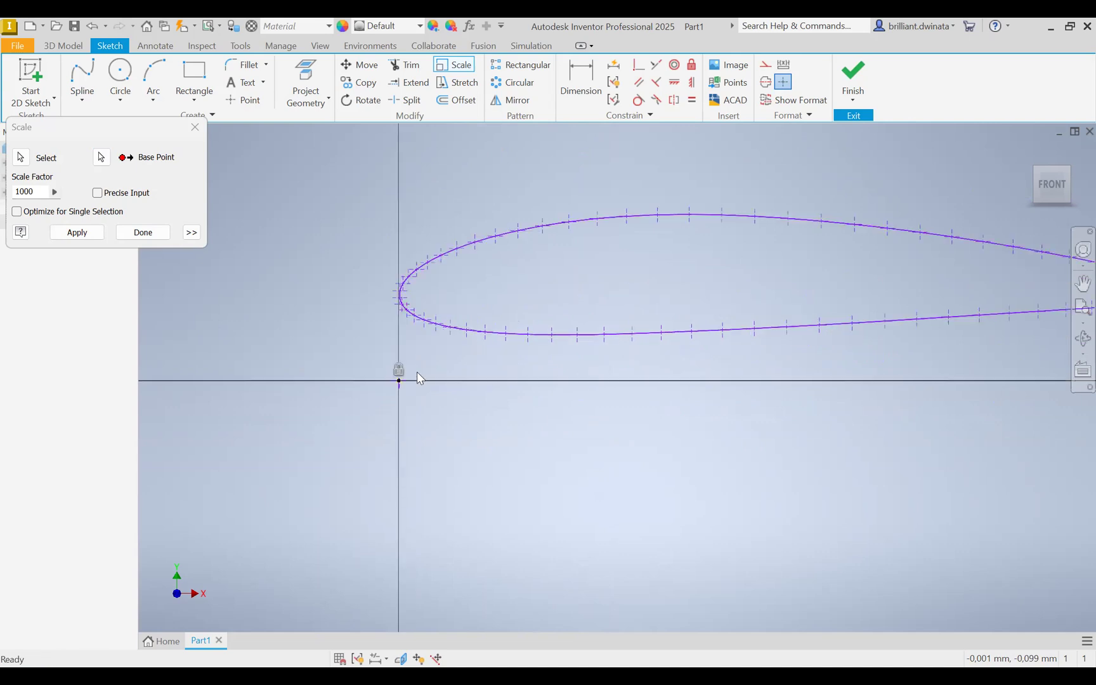
scroll(416, 379, down, 5)
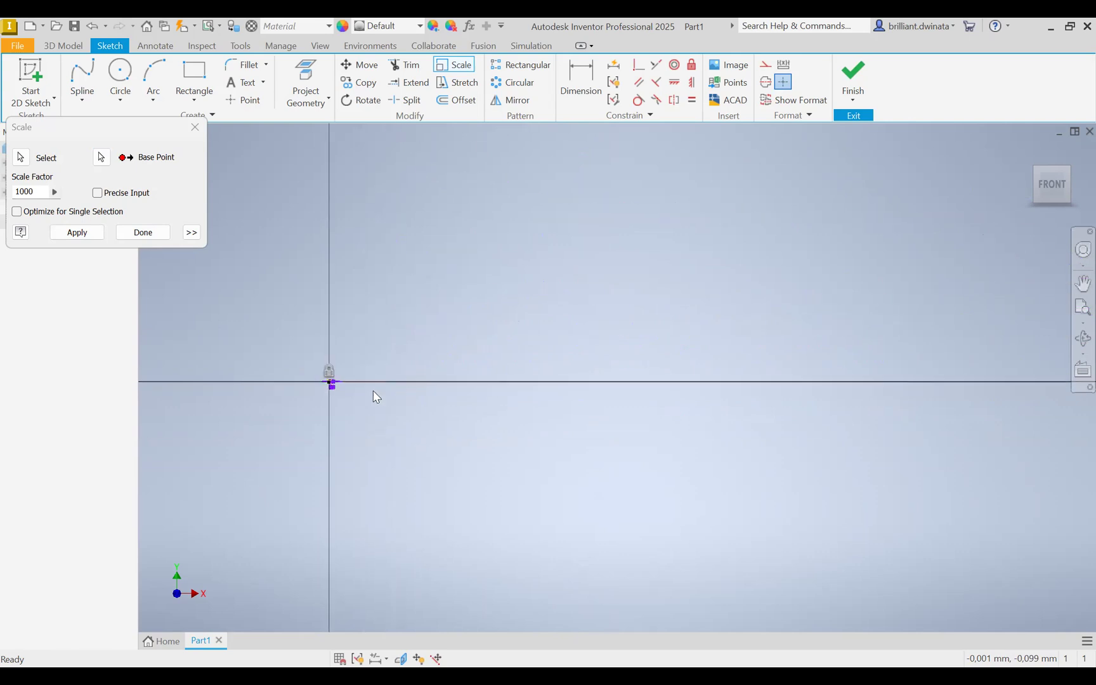
scroll(477, 290, up, 1)
scroll(486, 270, down, 2)
scroll(485, 269, up, 2)
scroll(485, 272, down, 2)
scroll(485, 273, up, 3)
scroll(568, 269, down, 1)
mouse_move(533, 295)
middle_down()
mouse_move(482, 386)
mouse_move(513, 340)
middle_up()
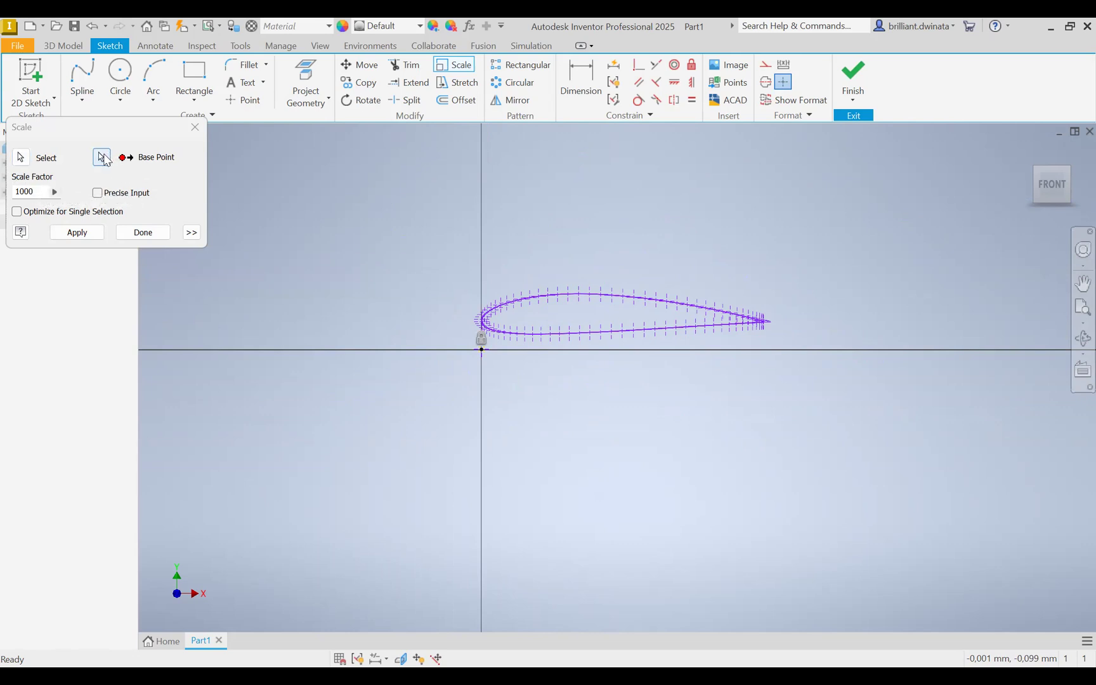
- Inspect the scaled profile between its leading and trailing edges and the area around the locked base point
scroll(484, 327, down, 5)
scroll(484, 326, down, 2)
key(F2)
mouse_move(522, 404)
mouse_down()
mouse_move(480, 142)
mouse_move(459, 433)
mouse_up()
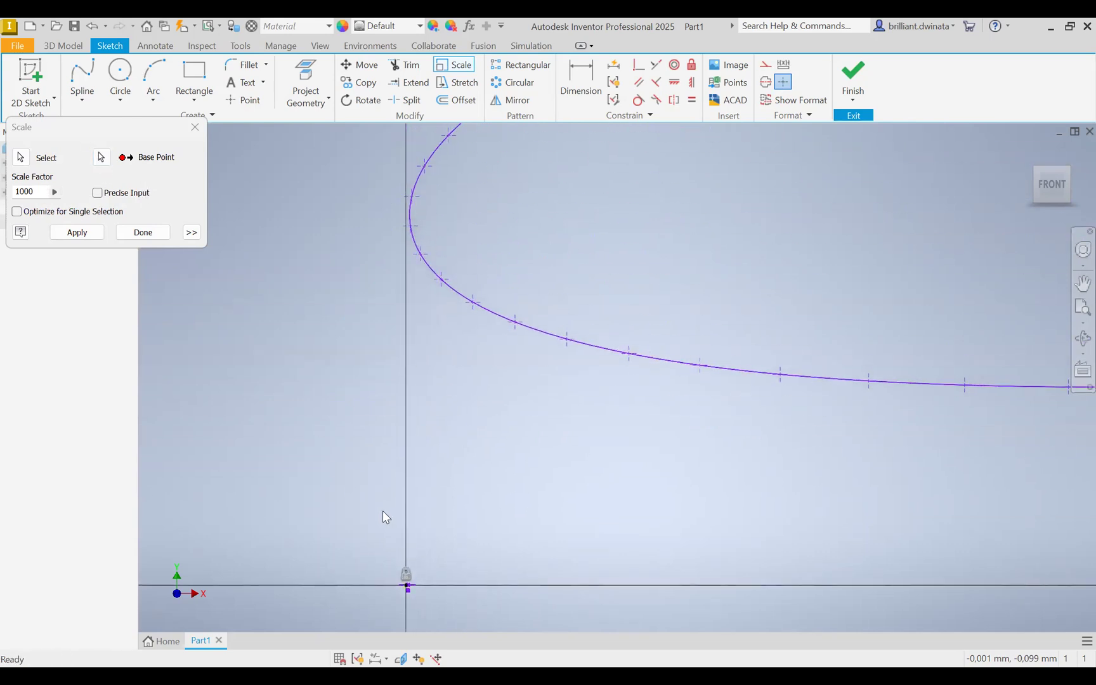
key(F2)
drag(477, 474, 480, 317)
scroll(499, 314, up, 5)
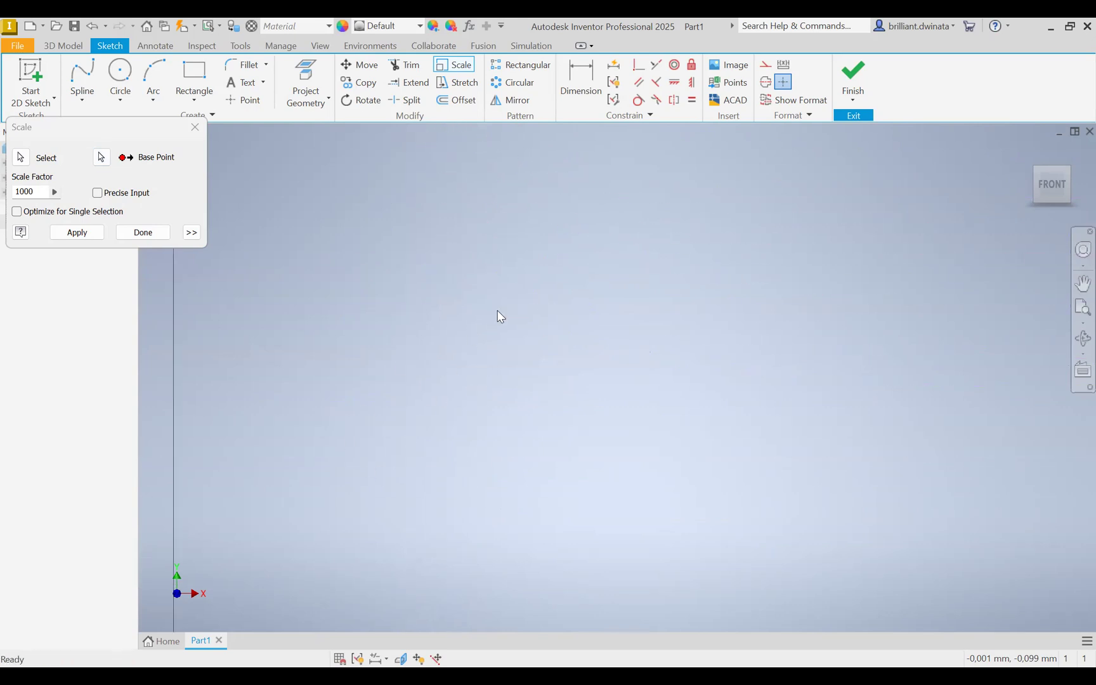
scroll(686, 294, down, 3)
scroll(533, 350, up, 4)
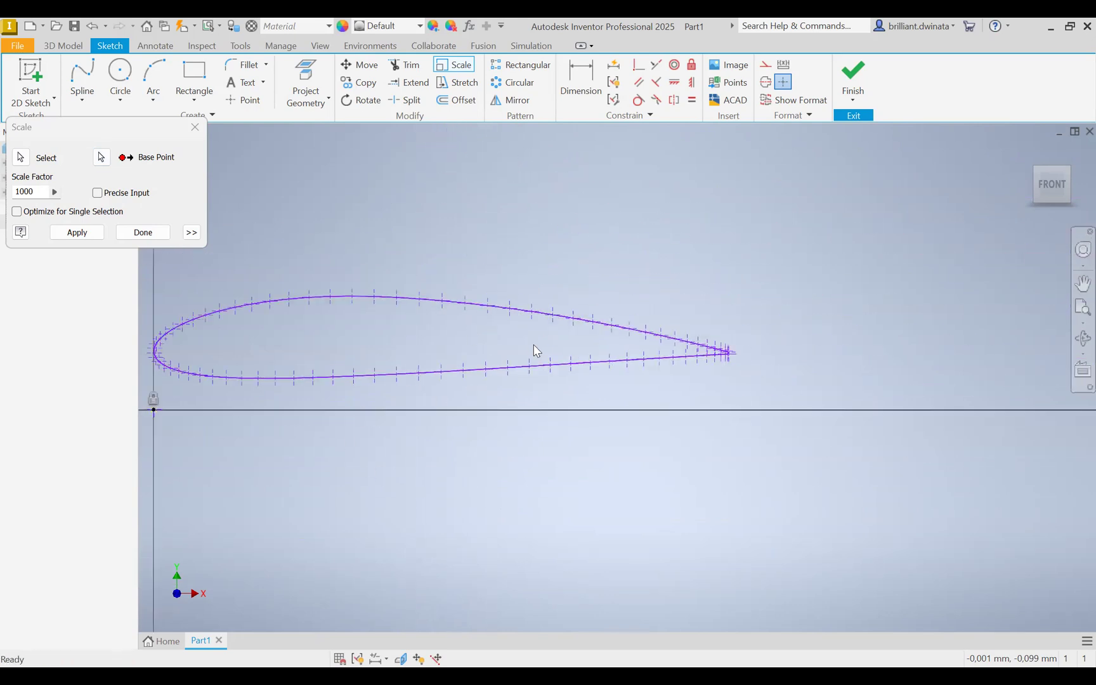
key(F2)
drag(320, 371, 675, 335)
scroll(488, 413, down, 4)
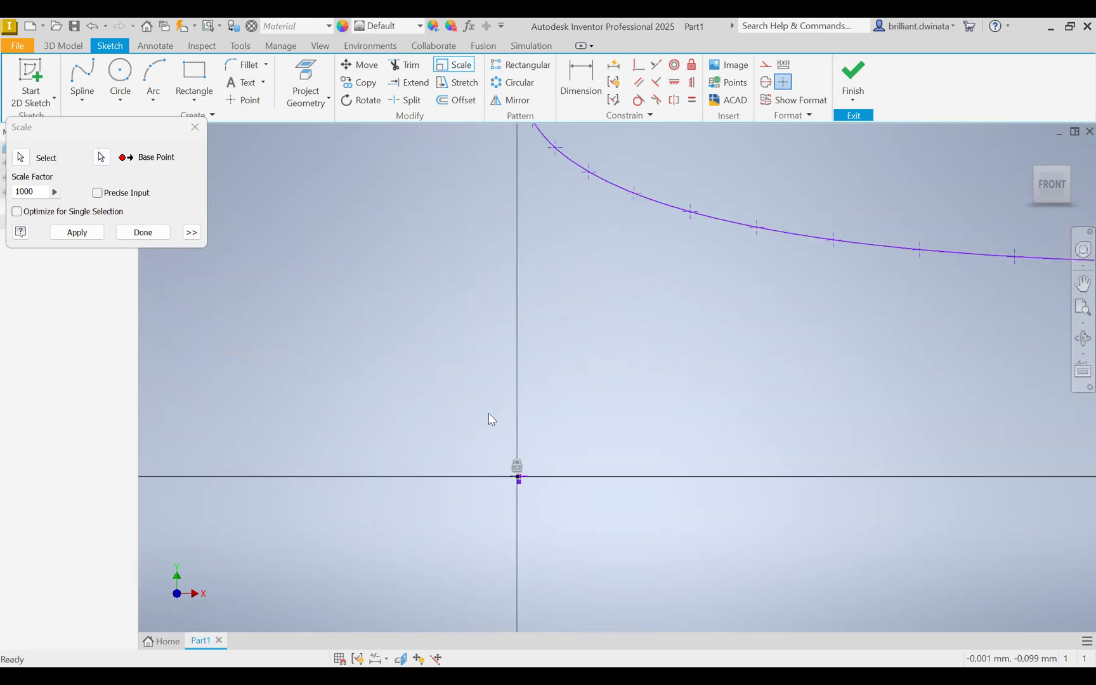
- Close the Scale command and undo the scaling of the airfoil
click(144, 232)
key(F2)
mouse_move(562, 452)
mouse_down()
mouse_move(705, 367)
mouse_move(802, 274)
mouse_move(600, 285)
mouse_move(951, 106)
mouse_up()
mouse_move(981, 265)
mouse_down()
mouse_move(351, 370)
mouse_move(354, 423)
mouse_move(463, 348)
mouse_up()
key(Escape)
mouse_move(463, 347)
middle_down()
mouse_move(536, 283)
mouse_move(233, 252)
middle_up()
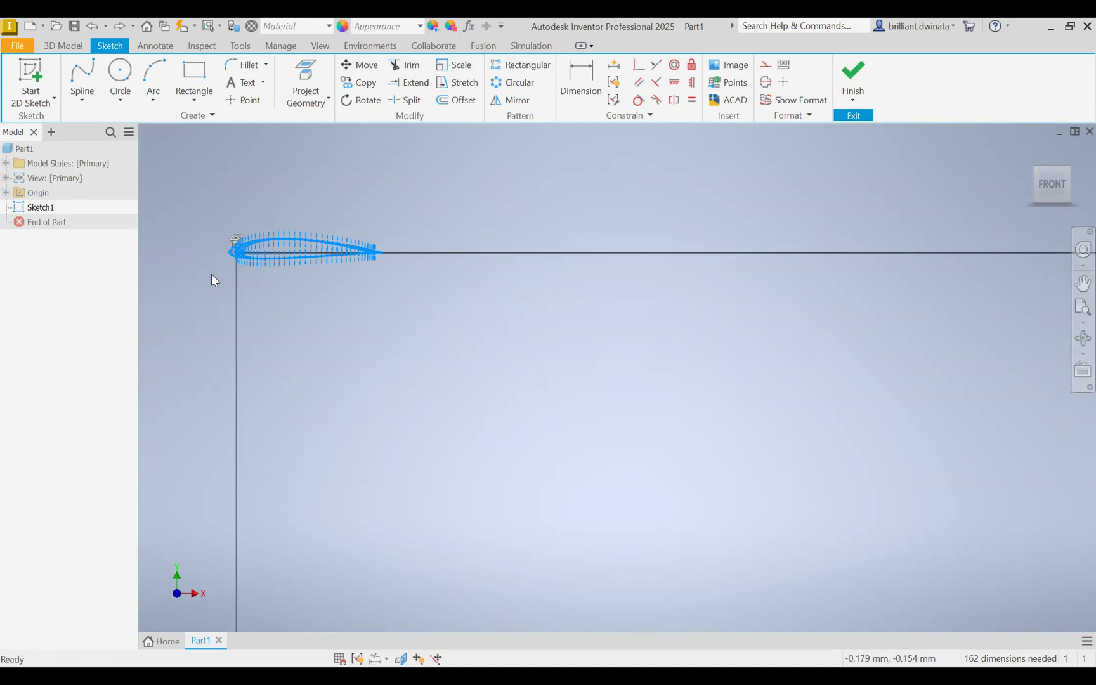
- Restart sketch scaling with a factor of 1000 and a base point on the vertical axis about 0.06 mm below the origin
scroll(212, 279, up, 5)
middle_drag(369, 220, 394, 399)
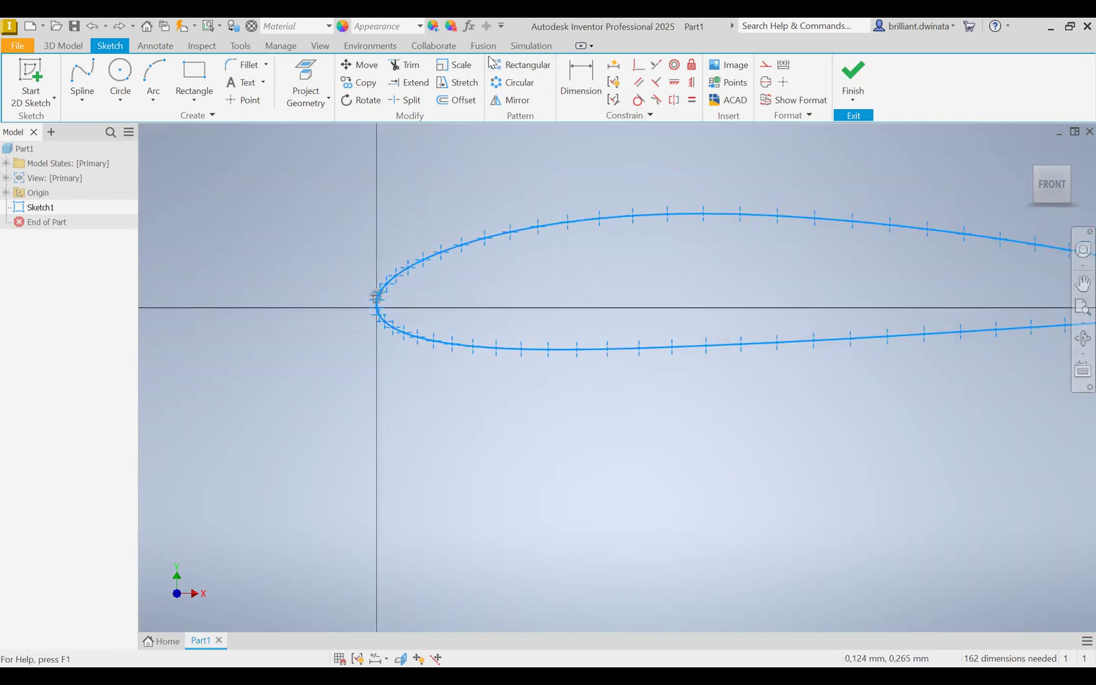
click(458, 65)
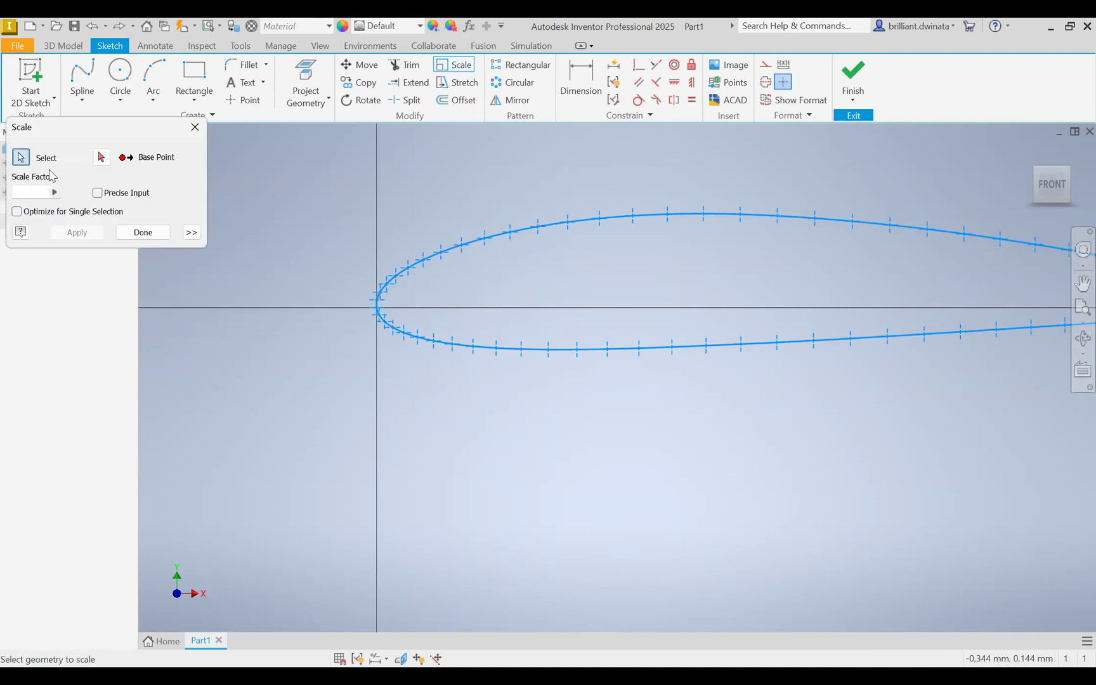
scroll(487, 303, down, 3)
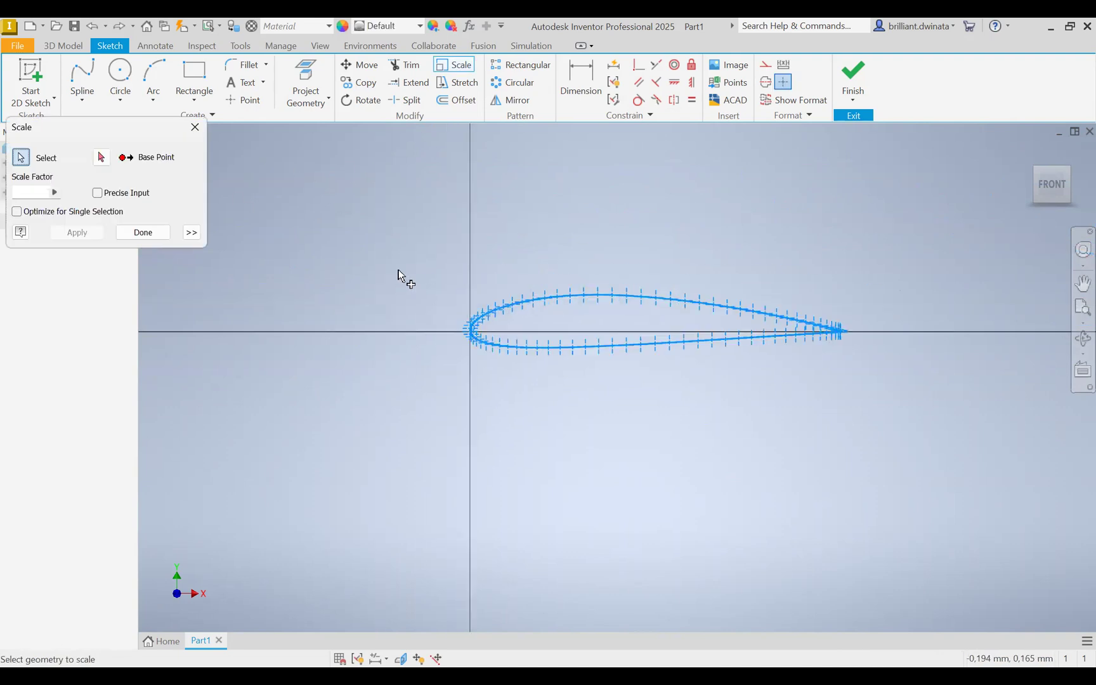
click(959, 427)
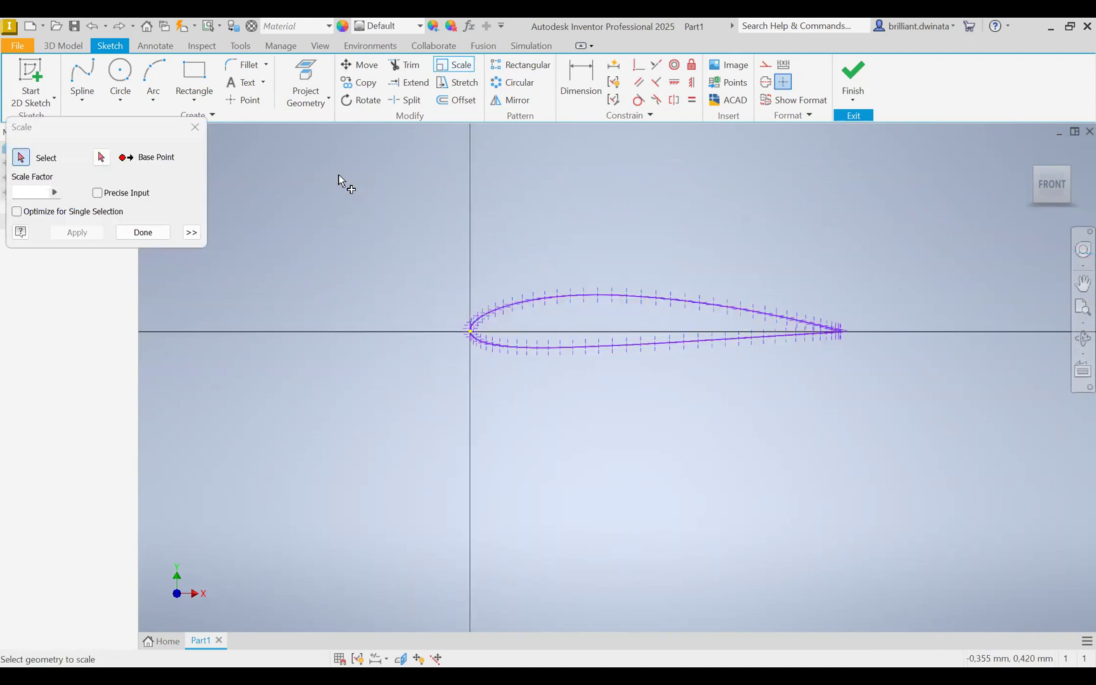
click(36, 192)
text(1000)
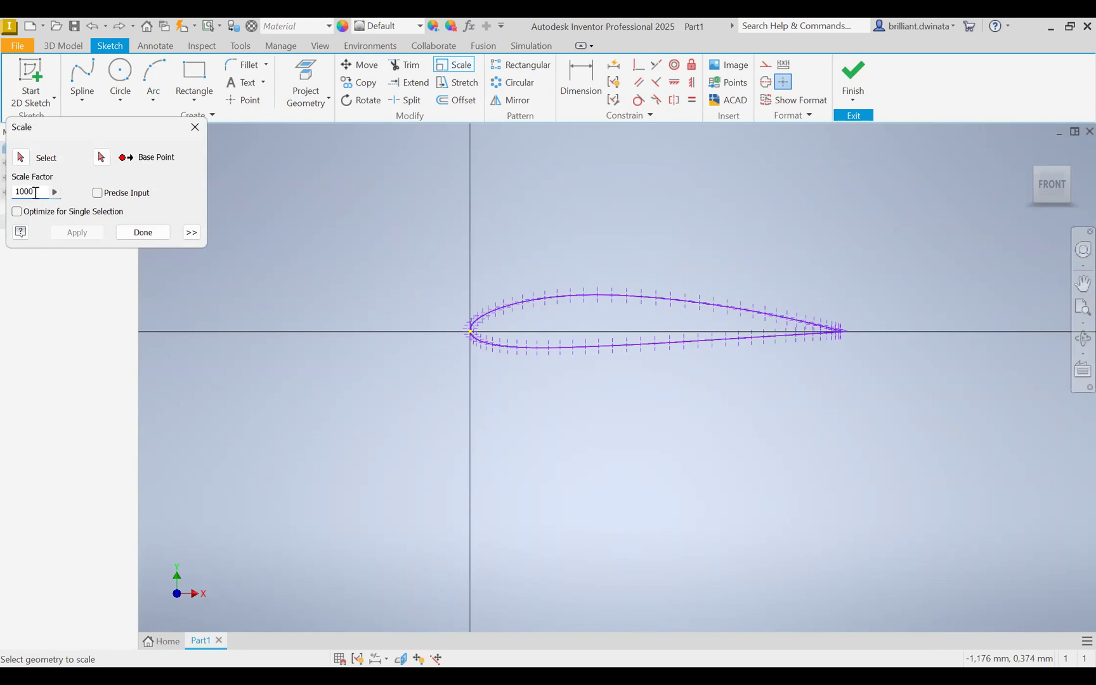
click(102, 158)
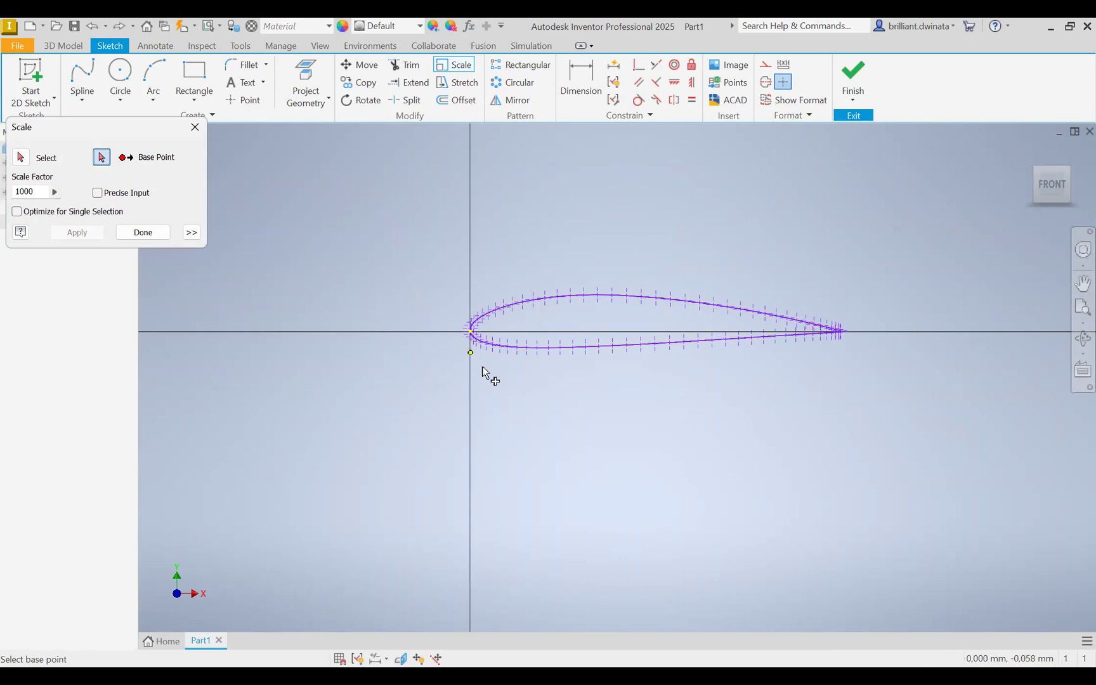
click(472, 351)
- Select the whole airfoil and scale it 1000 times about the base point just below the leading edge
middle_drag(554, 413, 536, 477)
scroll(536, 477, up, 8)
scroll(619, 256, down, 3)
middle_drag(558, 291, 410, 519)
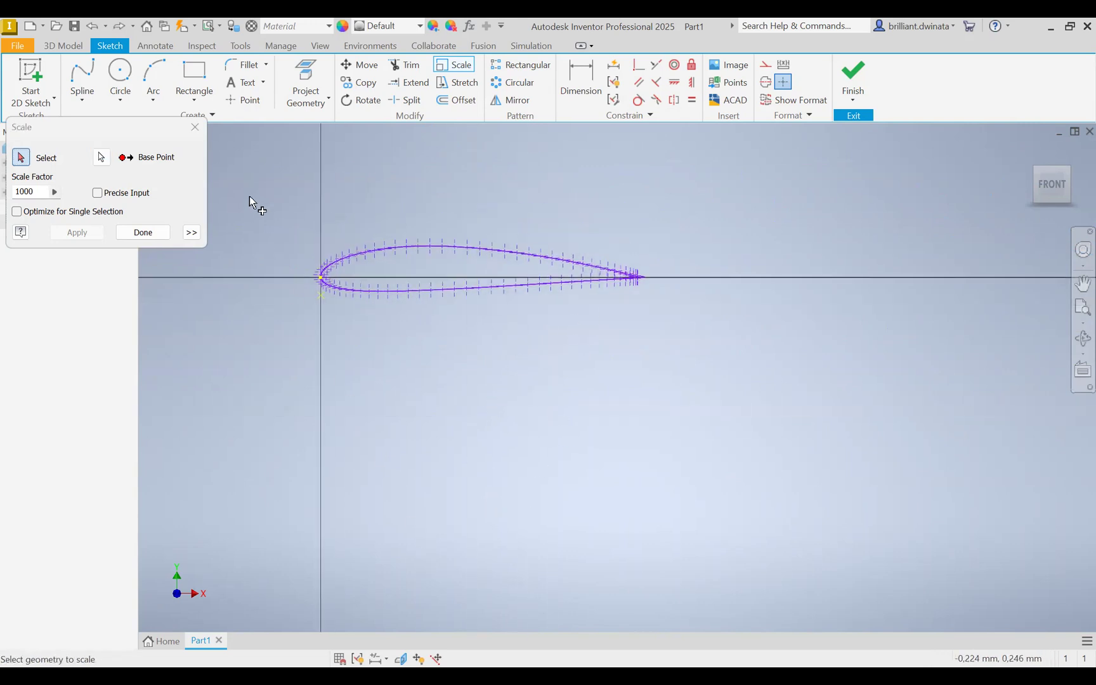
drag(248, 182, 721, 399)
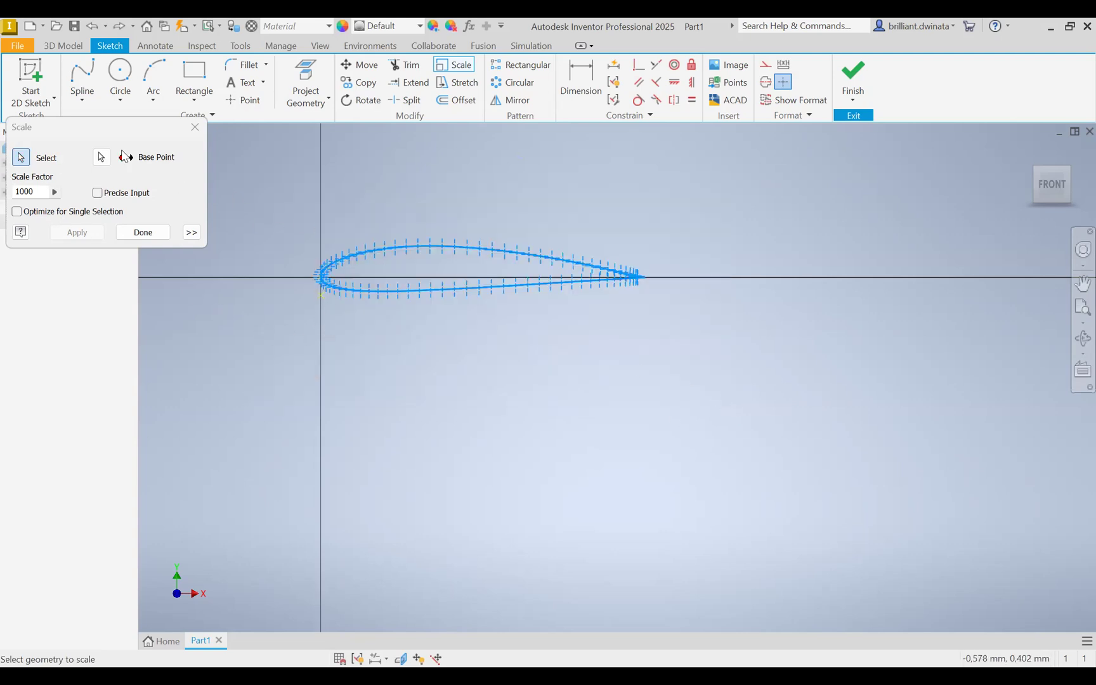
click(321, 294)
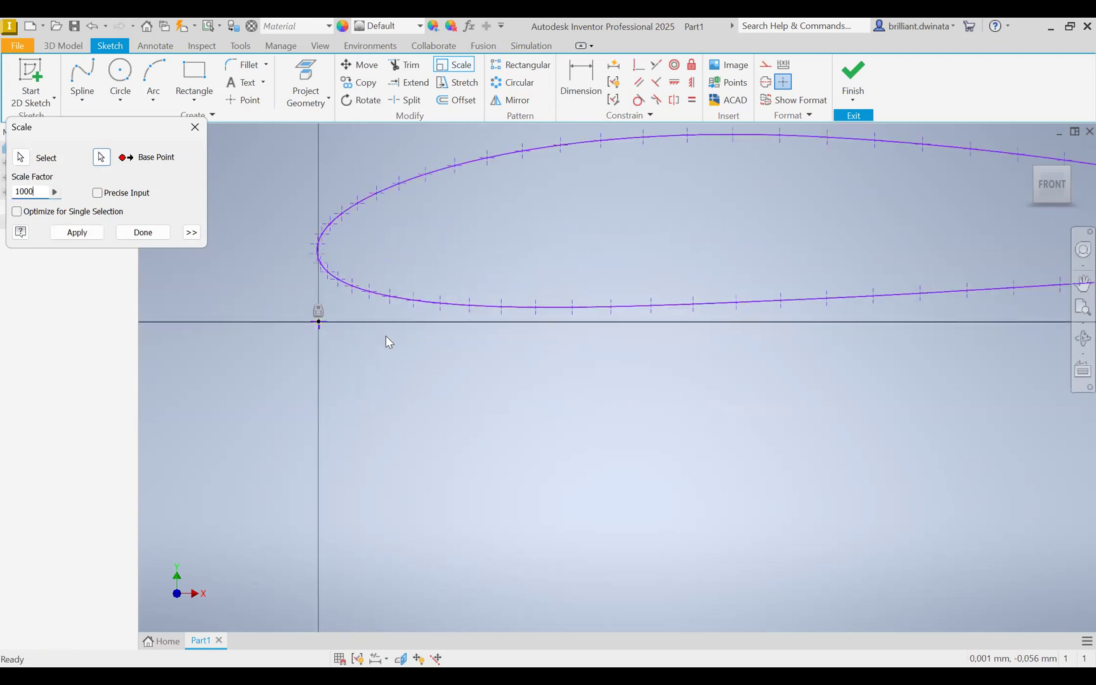
- Apply the 1000 times scaling to the selected airfoil and close the Scale command
scroll(387, 340, down, 2)
scroll(304, 328, down, 5)
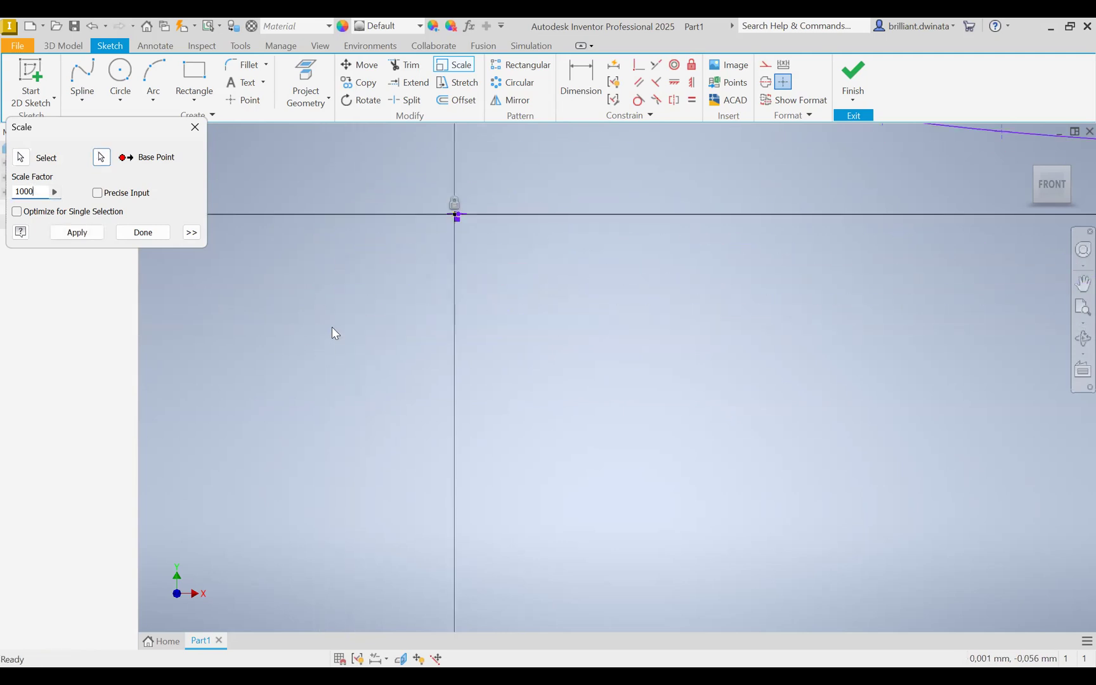
click(88, 235)
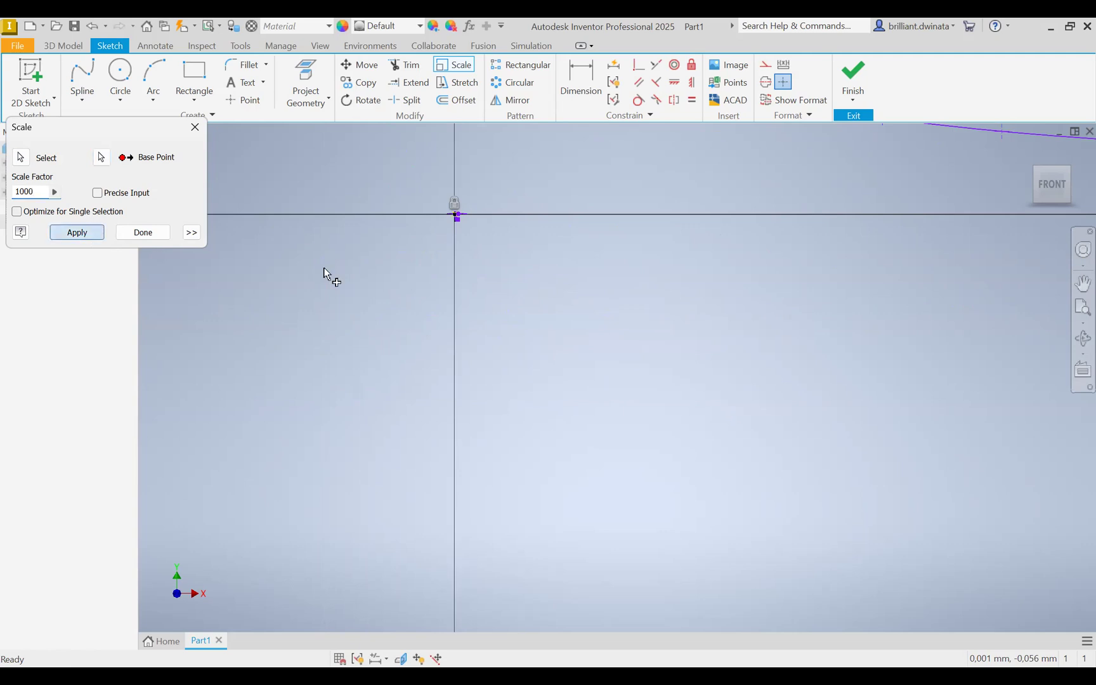
scroll(387, 249, up, 5)
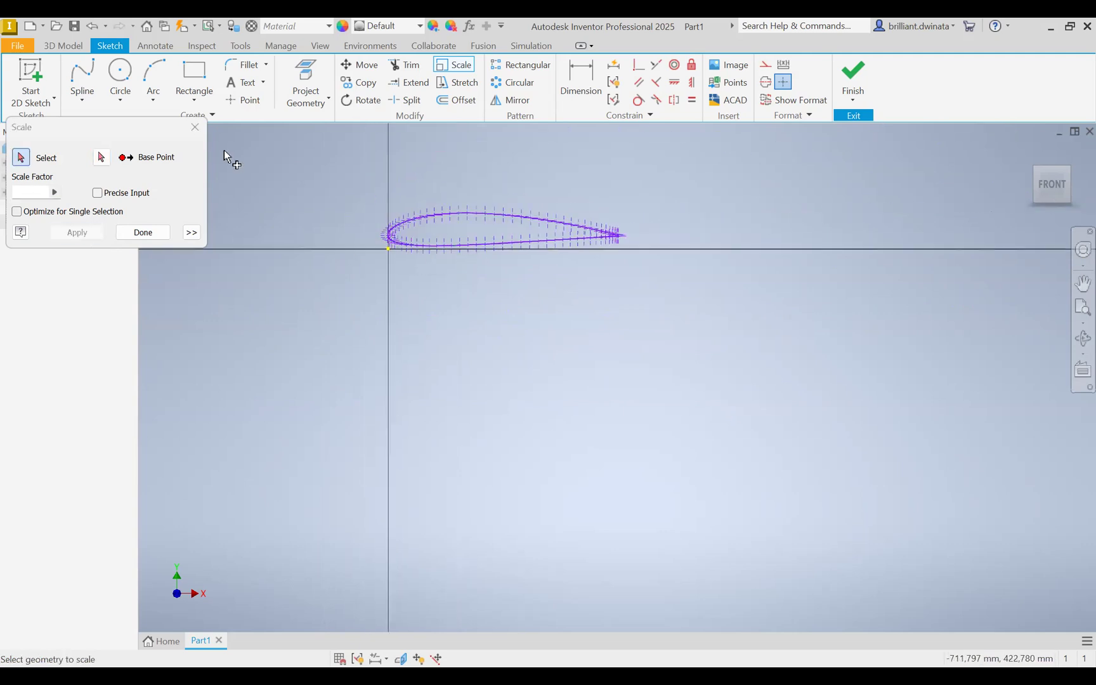
scroll(574, 286, down, 4)
scroll(351, 232, up, 5)
scroll(304, 260, down, 5)
middle_drag(357, 229, 316, 437)
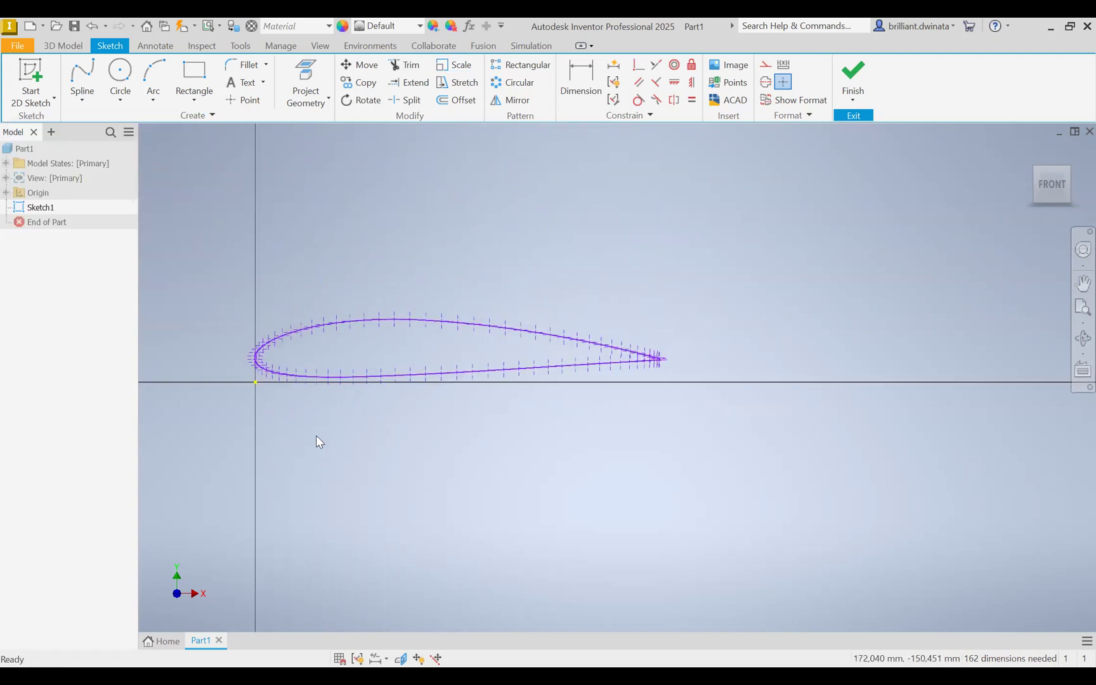
- Select the whole airfoil for a Move and set the lower of the two foremost leading-edge points as the base point
mouse_move(199, 248)
mouse_down()
mouse_move(556, 455)
mouse_move(741, 451)
mouse_up()
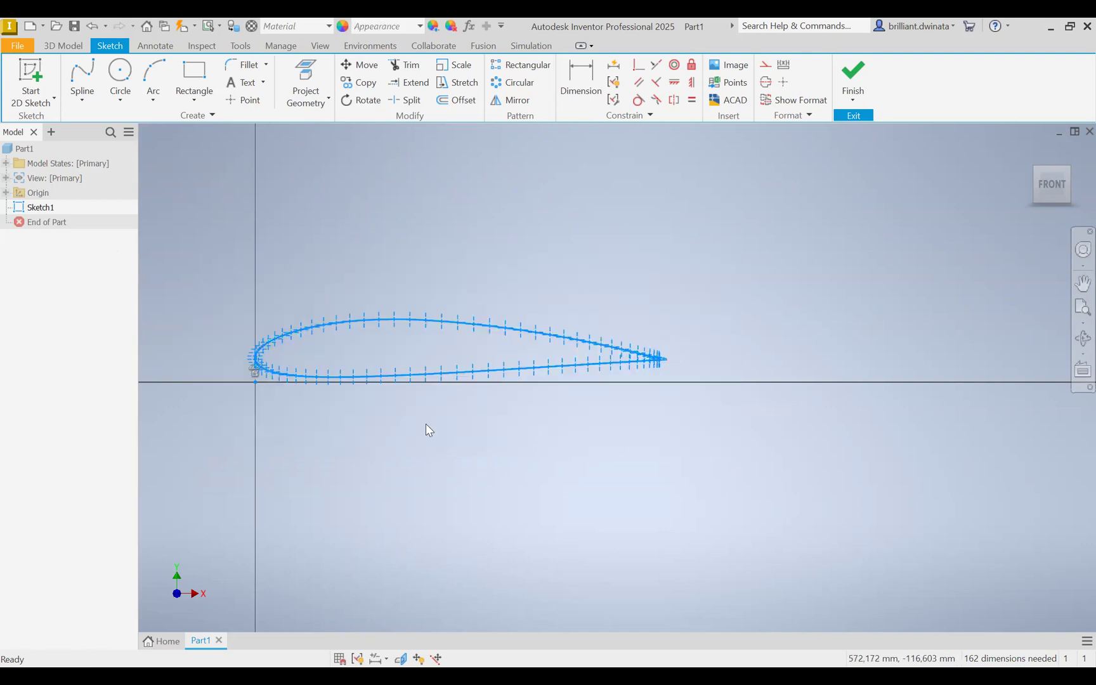
scroll(292, 262, down, 5)
scroll(293, 262, up, 3)
scroll(307, 450, down, 5)
mouse_move(321, 453)
middle_down()
mouse_move(558, 328)
mouse_move(695, 273)
middle_up()
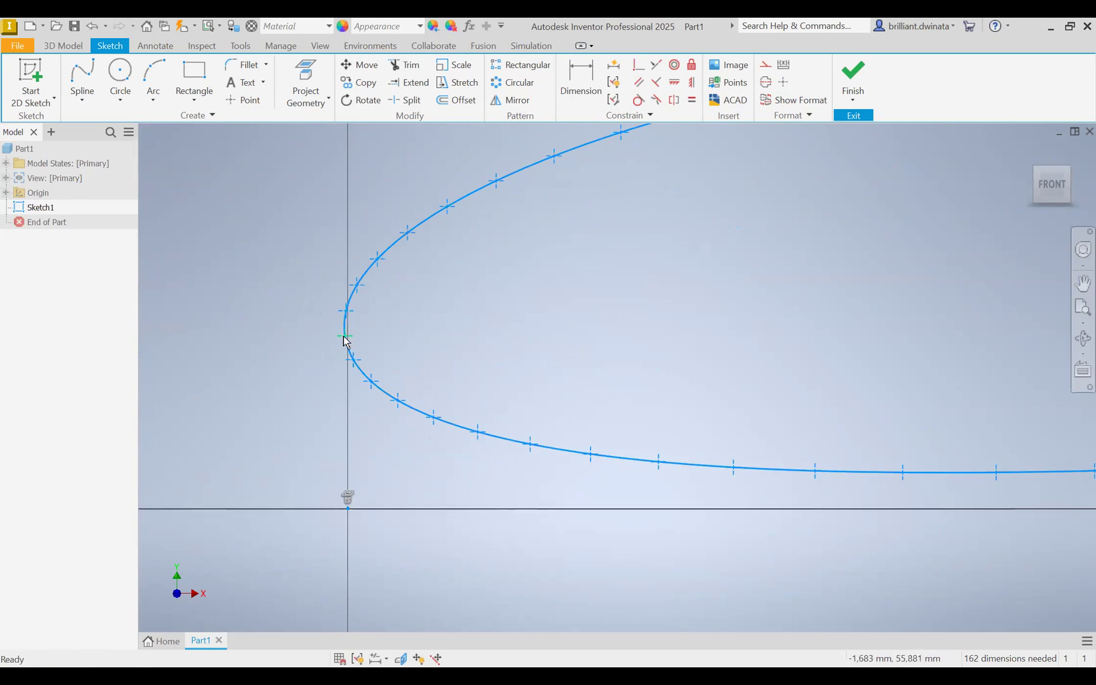
click(361, 65)
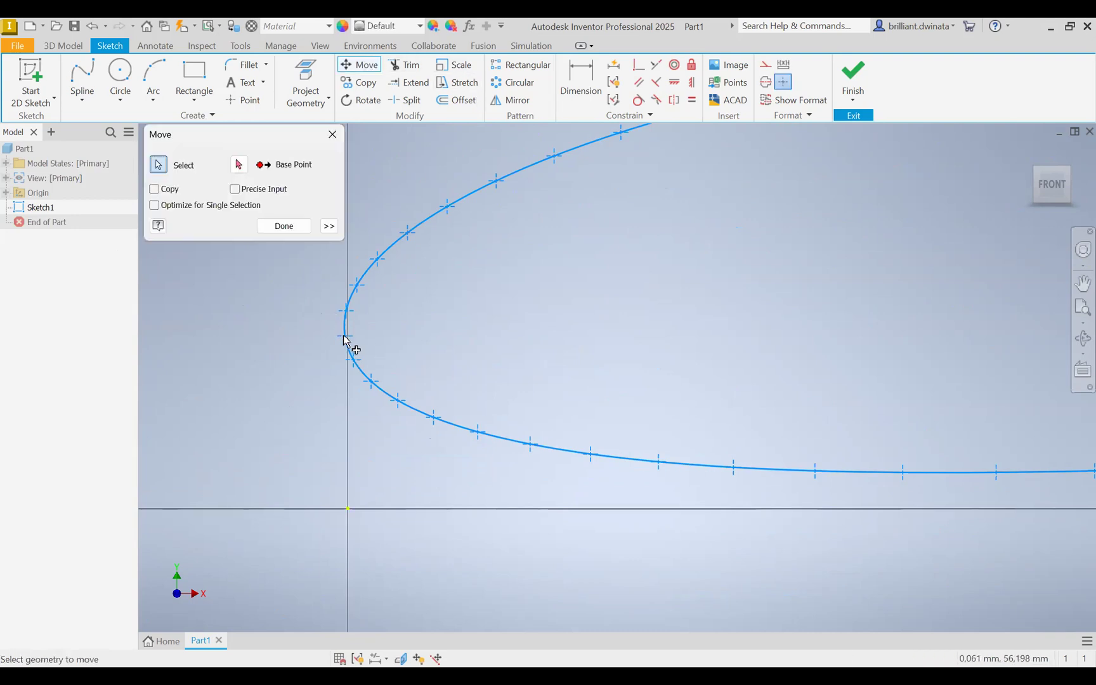
scroll(519, 329, down, 4)
scroll(519, 328, down, 2)
scroll(520, 327, up, 2)
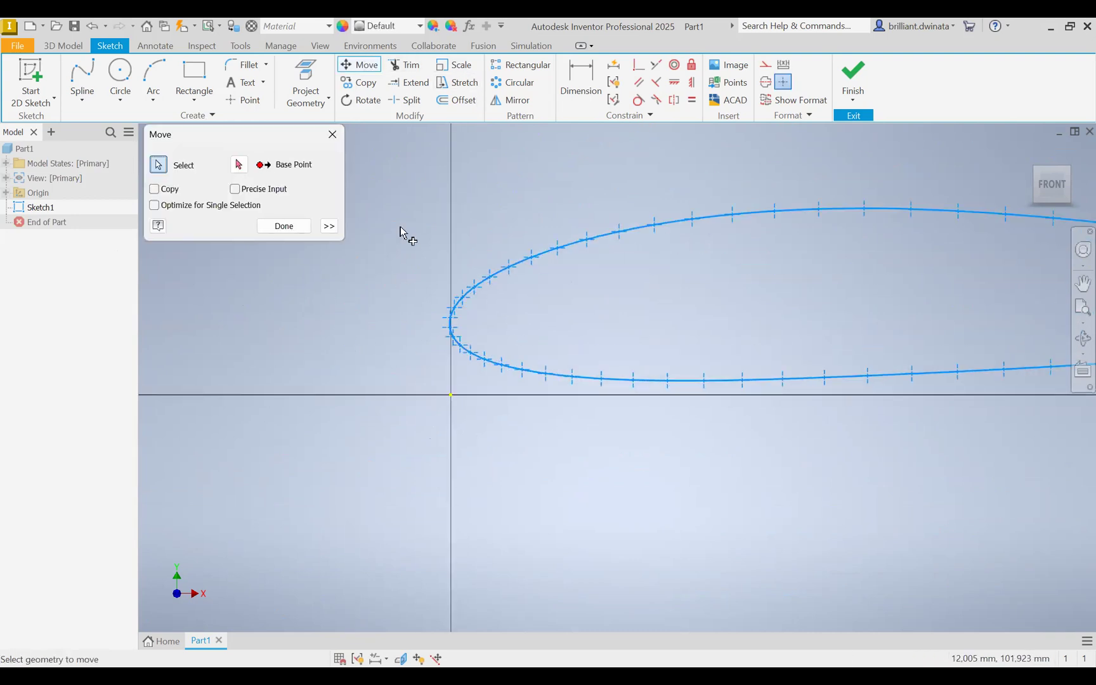
scroll(571, 293, up, 4)
click(238, 164)
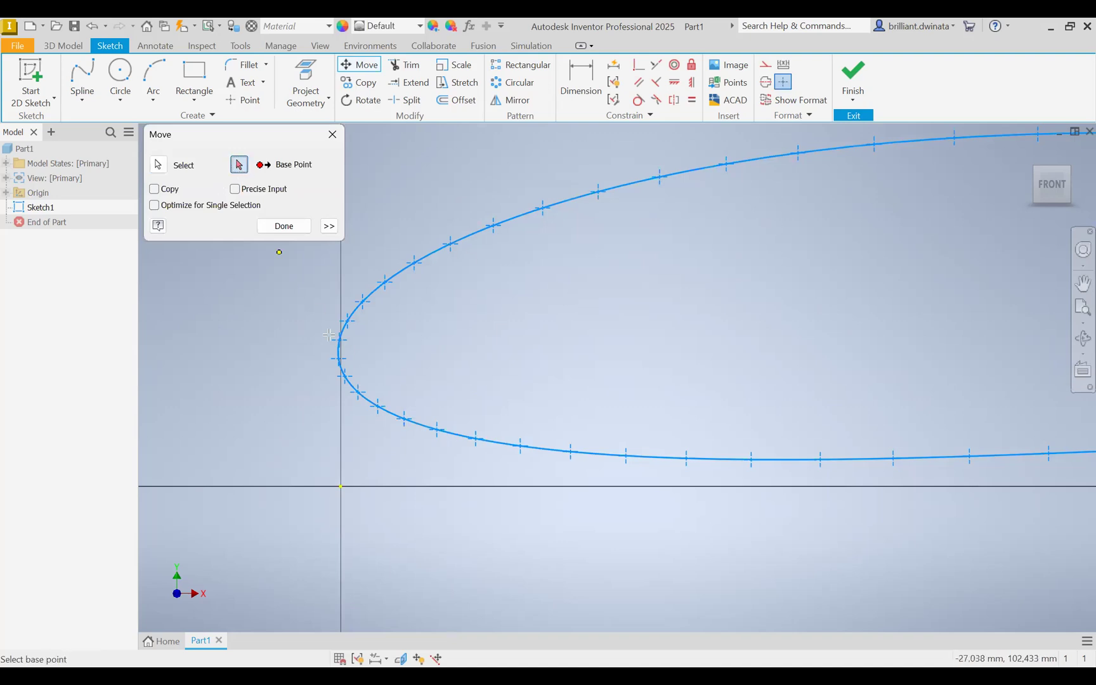
scroll(335, 357, up, 5)
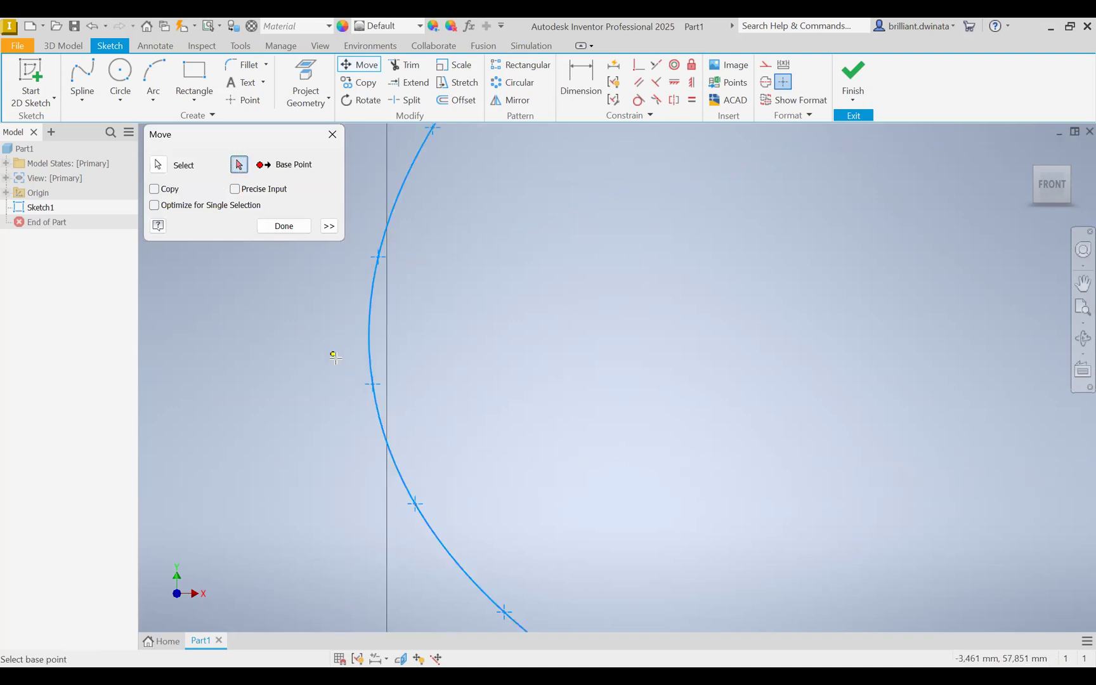
click(373, 384)
- Move the airfoil so its leading-edge base point lands on the sketch origin, and end the Move command
scroll(414, 425, up, 3)
scroll(413, 425, down, 4)
scroll(414, 426, up, 3)
mouse_move(414, 425)
middle_down()
mouse_move(477, 308)
mouse_move(558, 86)
mouse_move(560, 57)
middle_up()
scroll(586, 477, up, 1)
scroll(585, 477, down, 3)
mouse_move(575, 525)
middle_down()
mouse_move(653, 179)
mouse_move(653, 35)
middle_up()
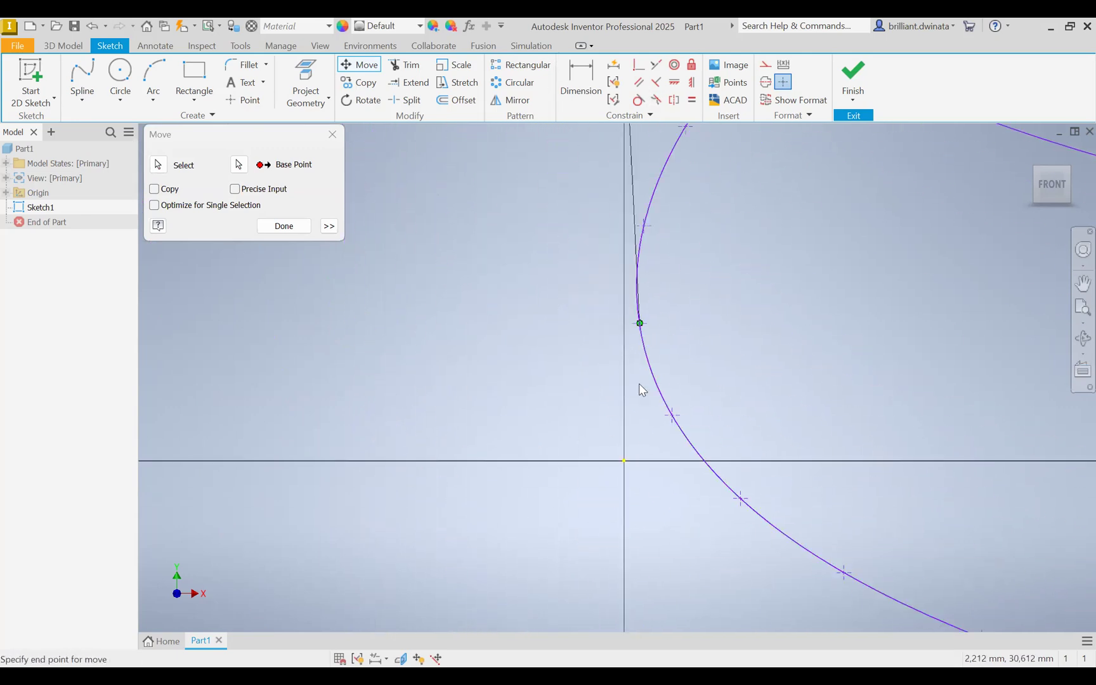
click(625, 461)
key(Escape)
- Measure the distance from the leading-edge point at the origin to the lower trailing-edge endpoint, and close the measurement
scroll(695, 384, down, 5)
scroll(851, 402, down, 4)
mouse_move(851, 402)
middle_down()
mouse_move(574, 329)
mouse_move(434, 331)
mouse_move(516, 315)
middle_up()
scroll(475, 330, up, 5)
scroll(474, 331, down, 2)
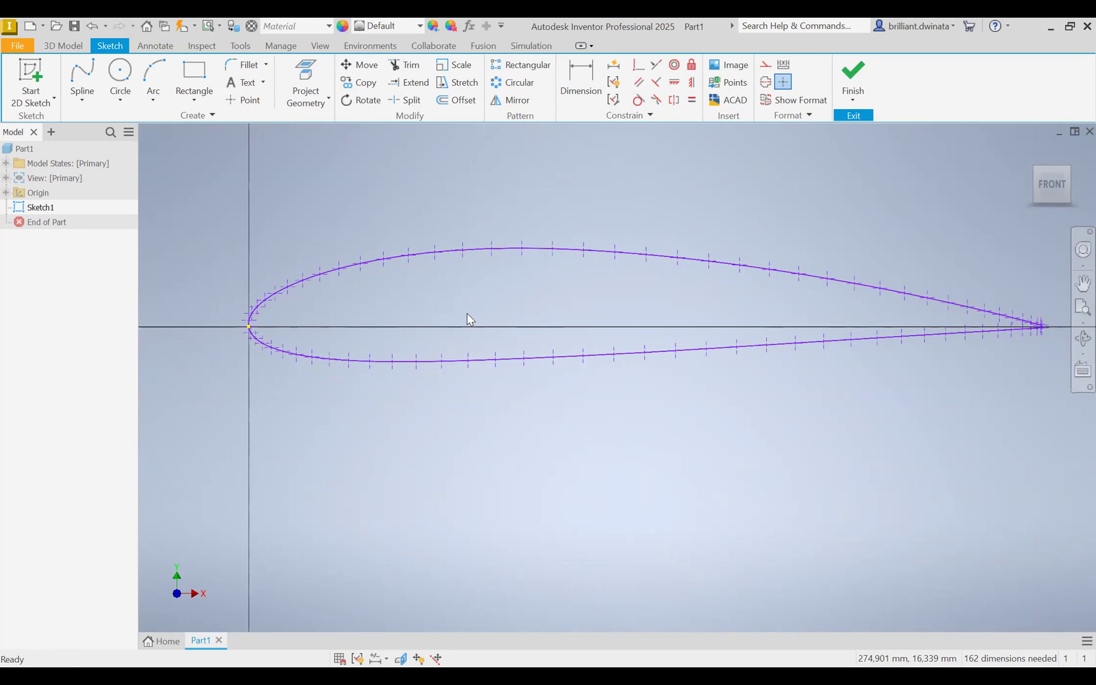
click(201, 45)
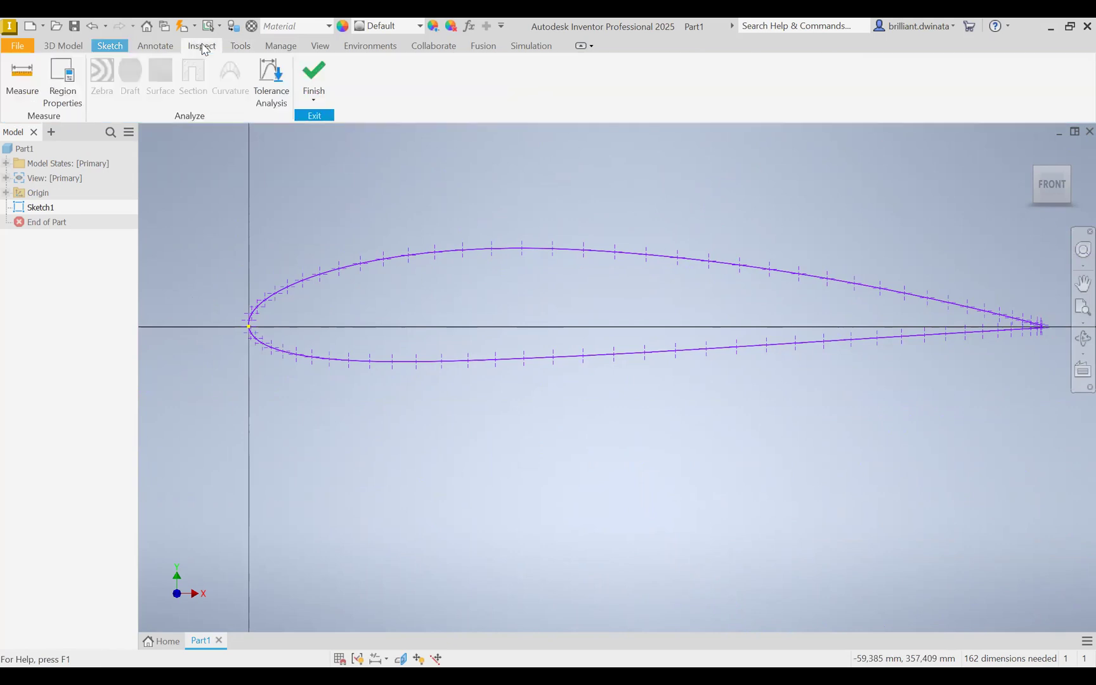
click(27, 89)
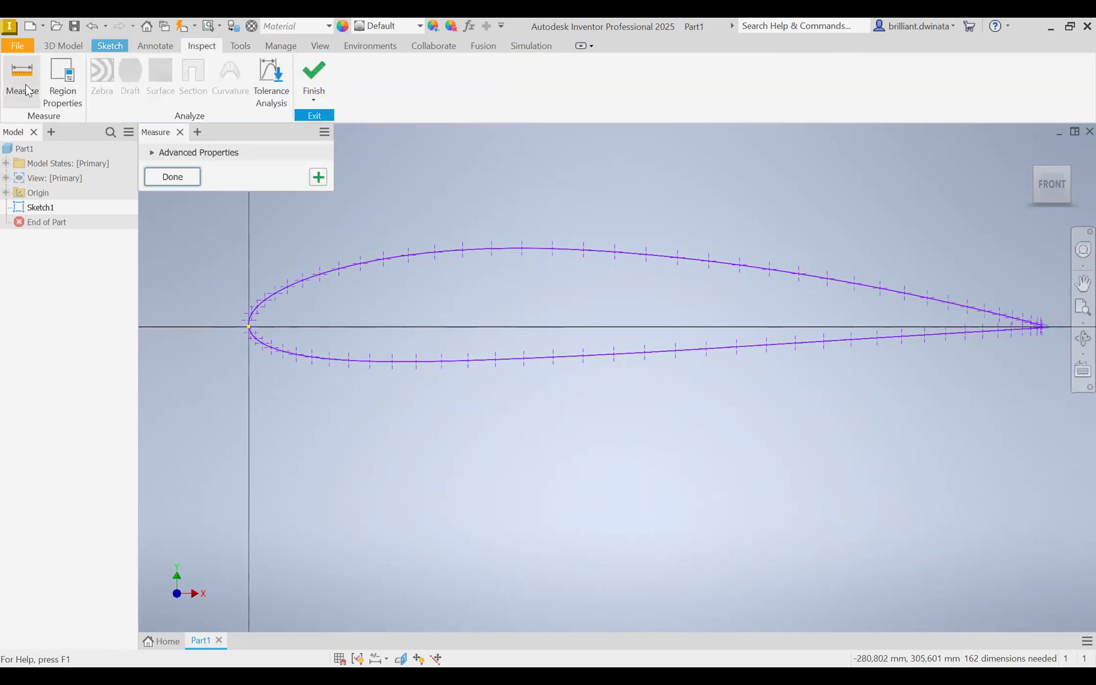
scroll(228, 319, up, 3)
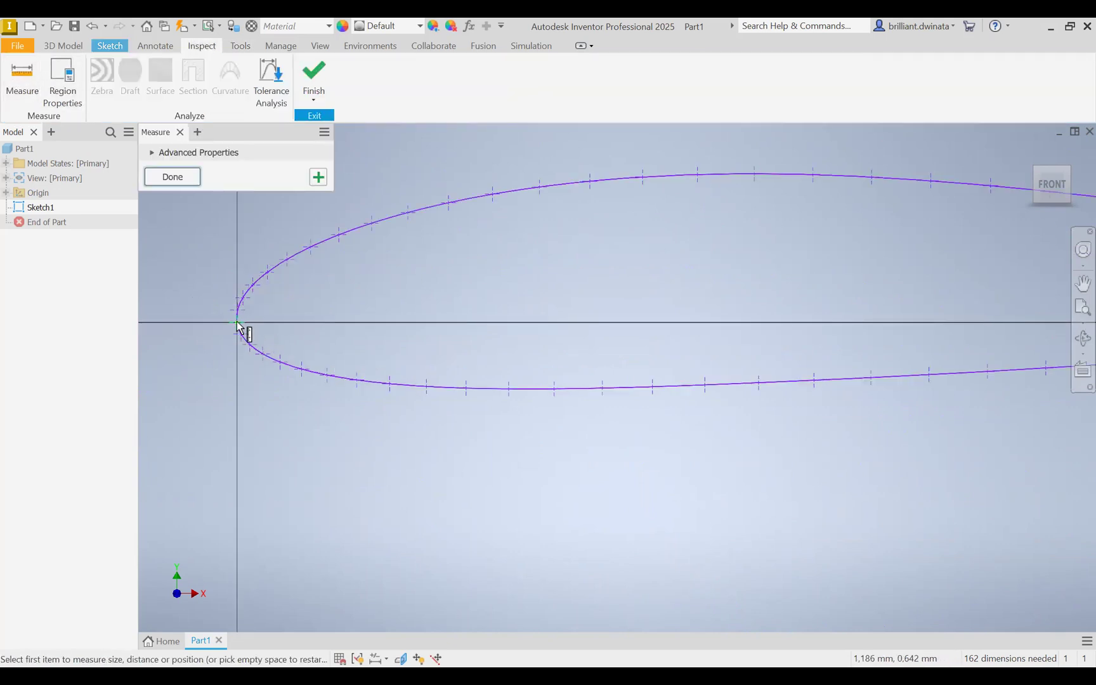
mouse_move(774, 348)
middle_down()
mouse_move(242, 322)
mouse_move(28, 342)
middle_up()
middle_drag(1031, 331, 916, 345)
scroll(912, 343, up, 4)
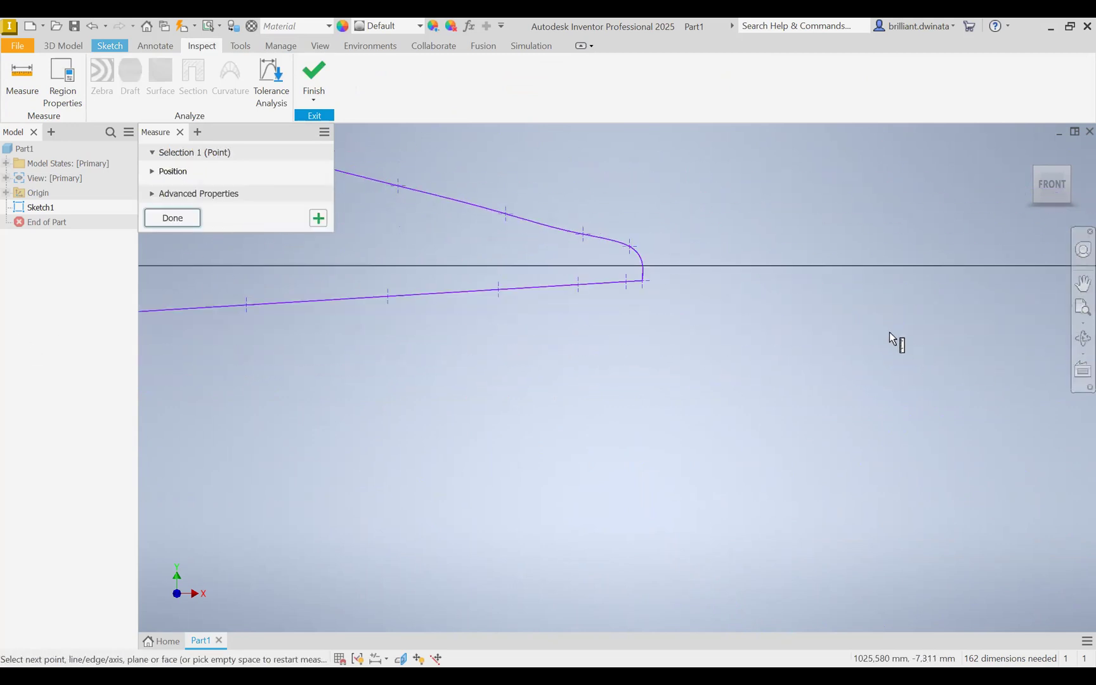
click(643, 281)
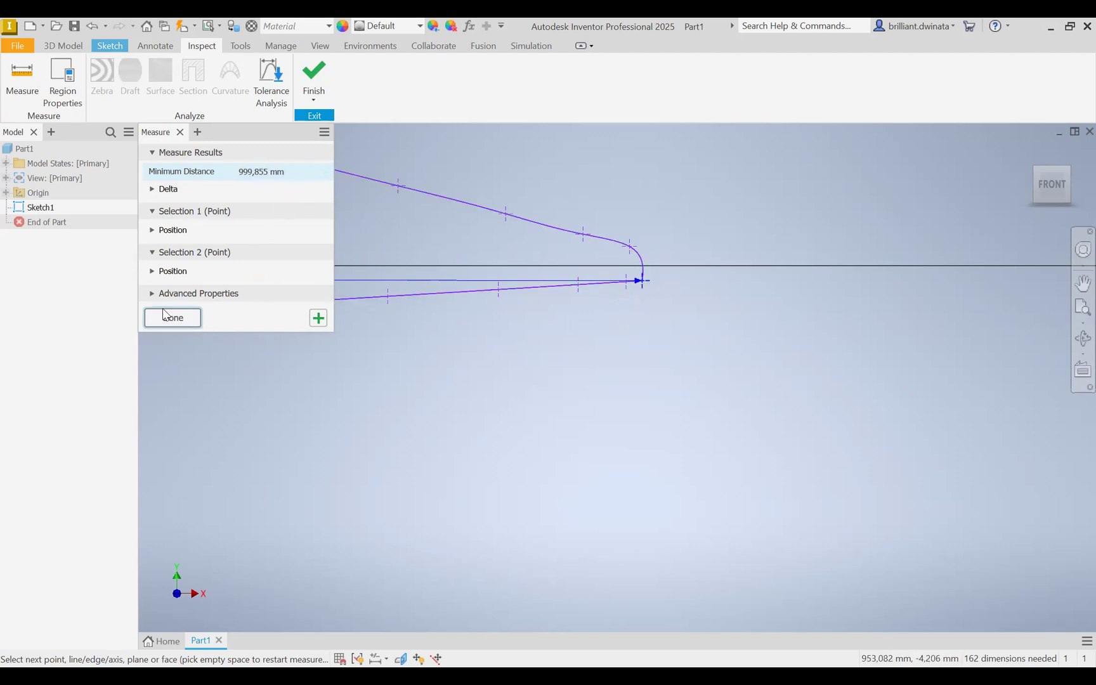
scroll(641, 279, up, 5)
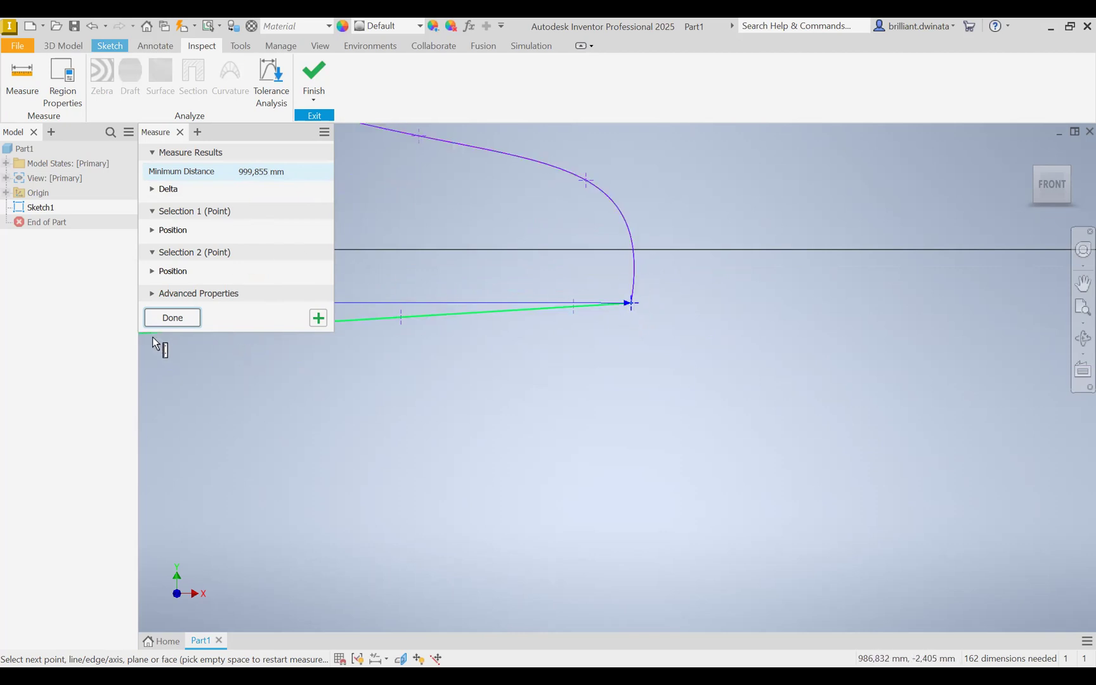
click(182, 324)
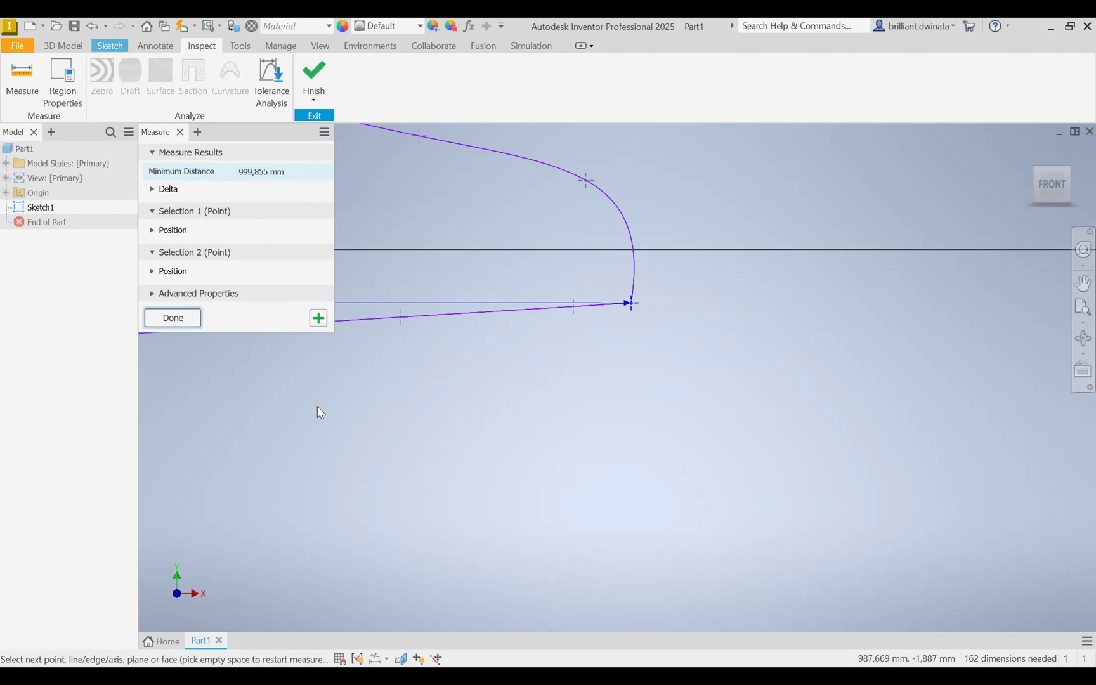
scroll(457, 343, down, 8)
middle_drag(414, 334, 609, 328)
scroll(634, 329, down, 3)
scroll(269, 314, up, 4)
middle_drag(353, 324, 501, 292)
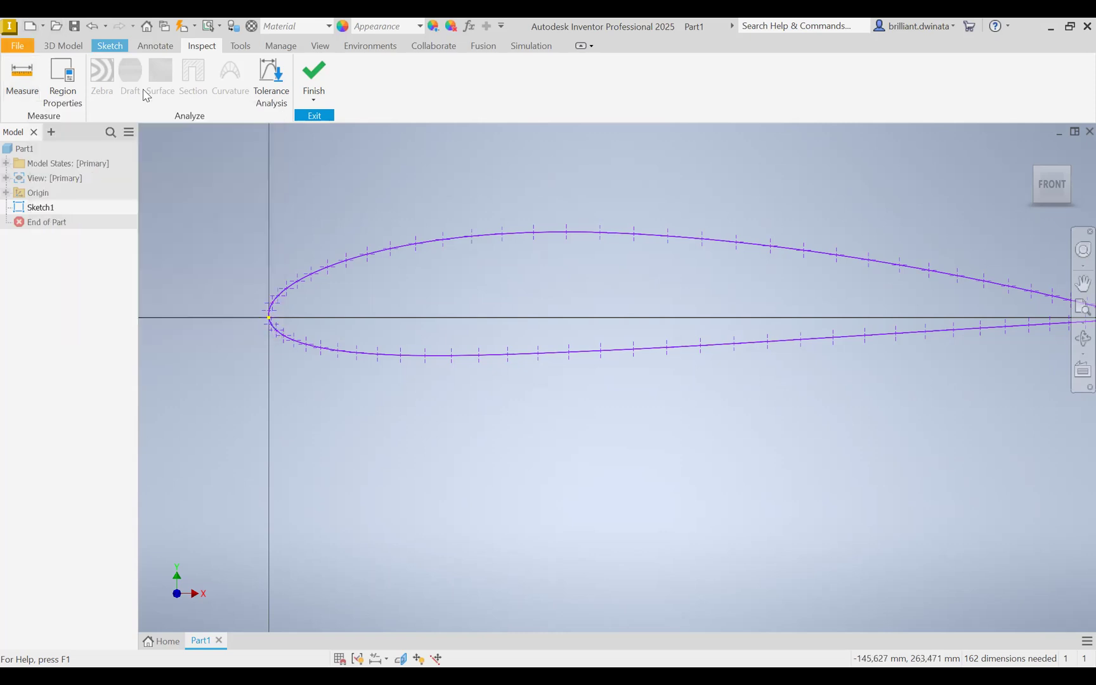
- Extrude the closed airfoil profile of Sketch1 by 2000 mm into a wing-shaped solid
click(102, 46)
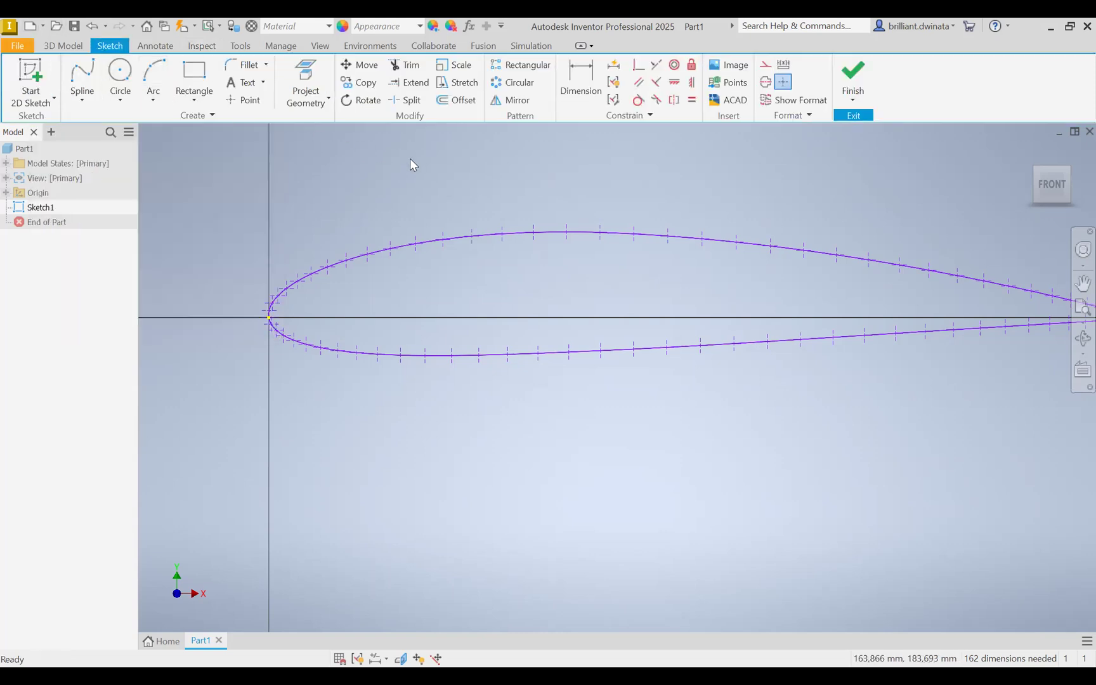
scroll(577, 200, up, 2)
scroll(586, 211, down, 2)
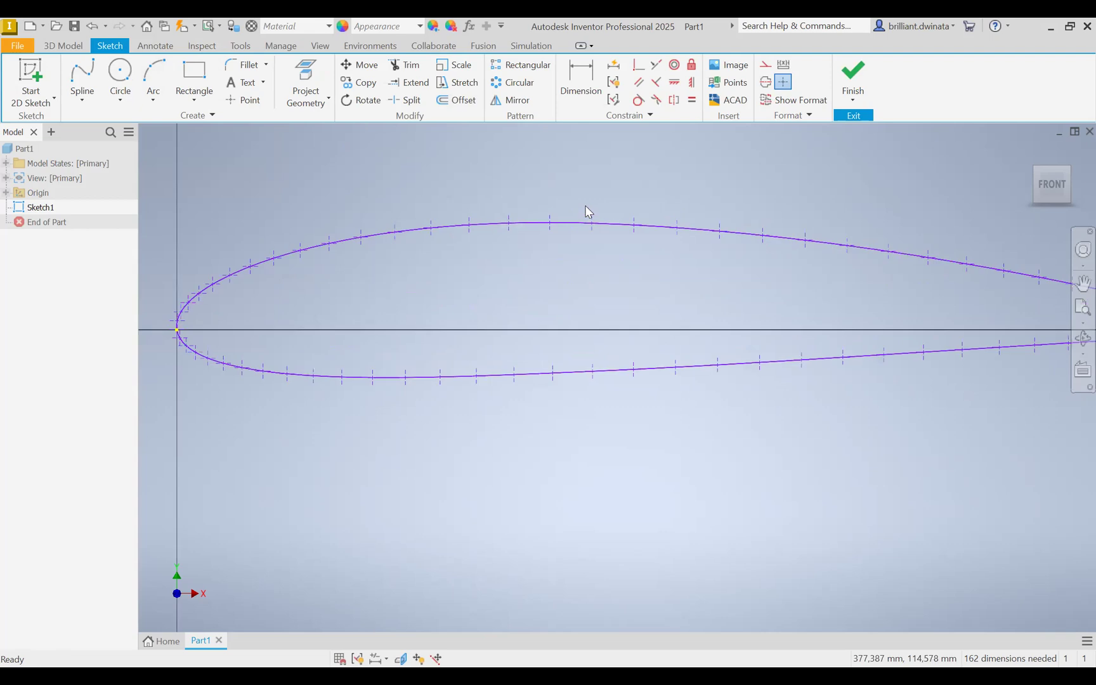
scroll(566, 184, up, 2)
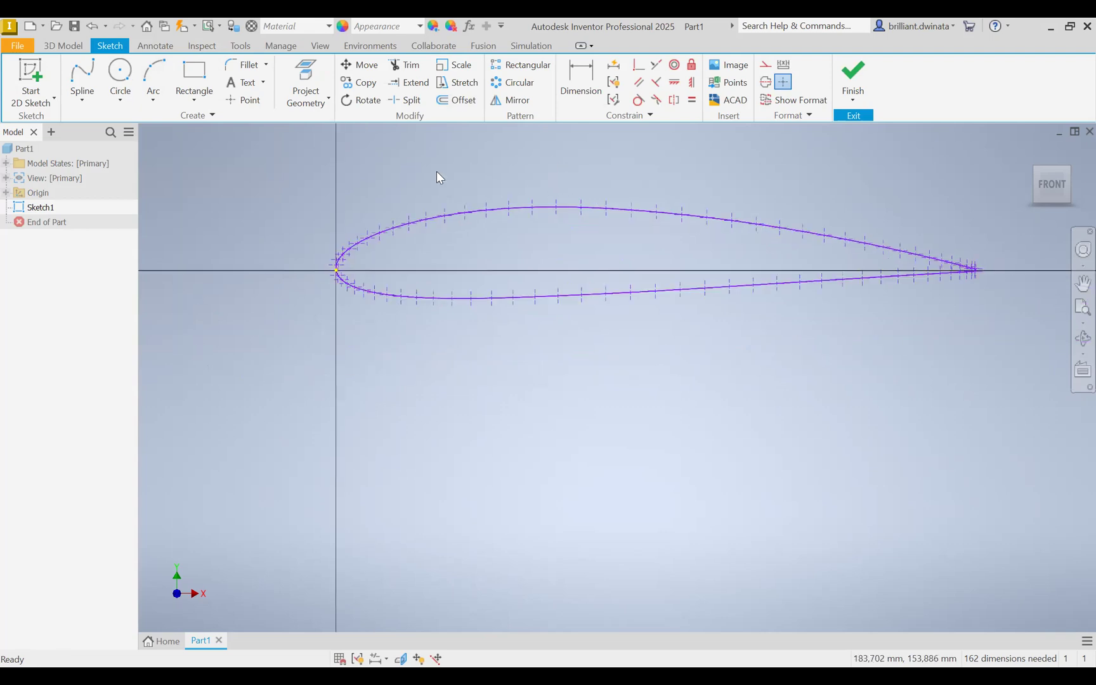
mouse_move(457, 181)
middle_down()
mouse_move(354, 237)
mouse_move(365, 240)
middle_up()
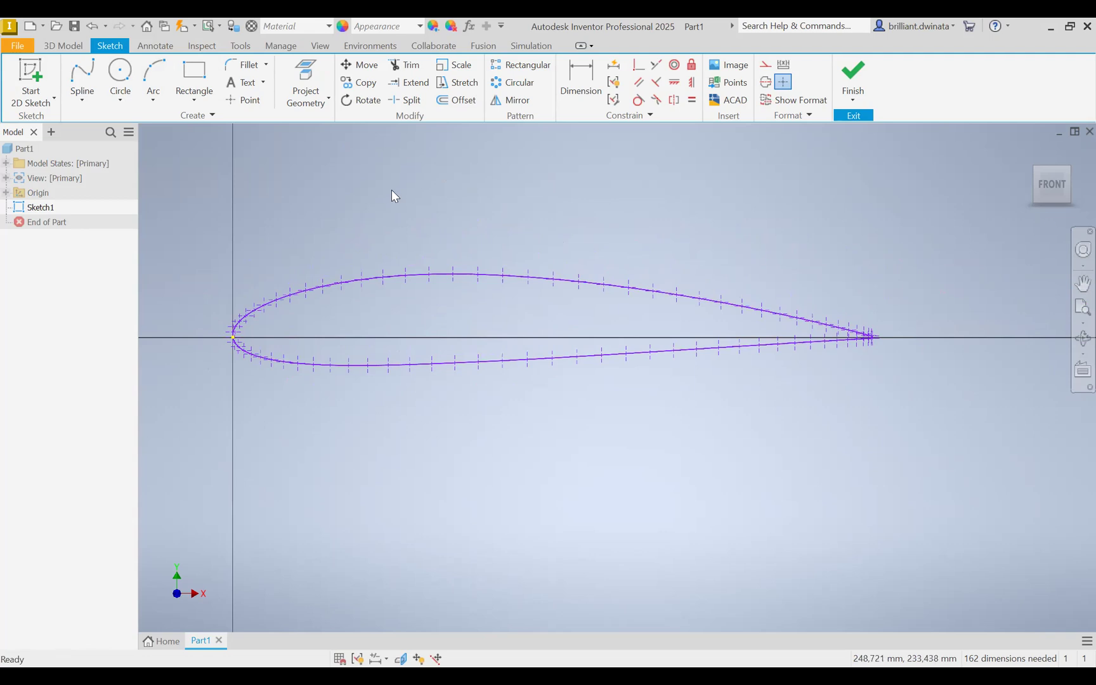
click(62, 45)
click(79, 77)
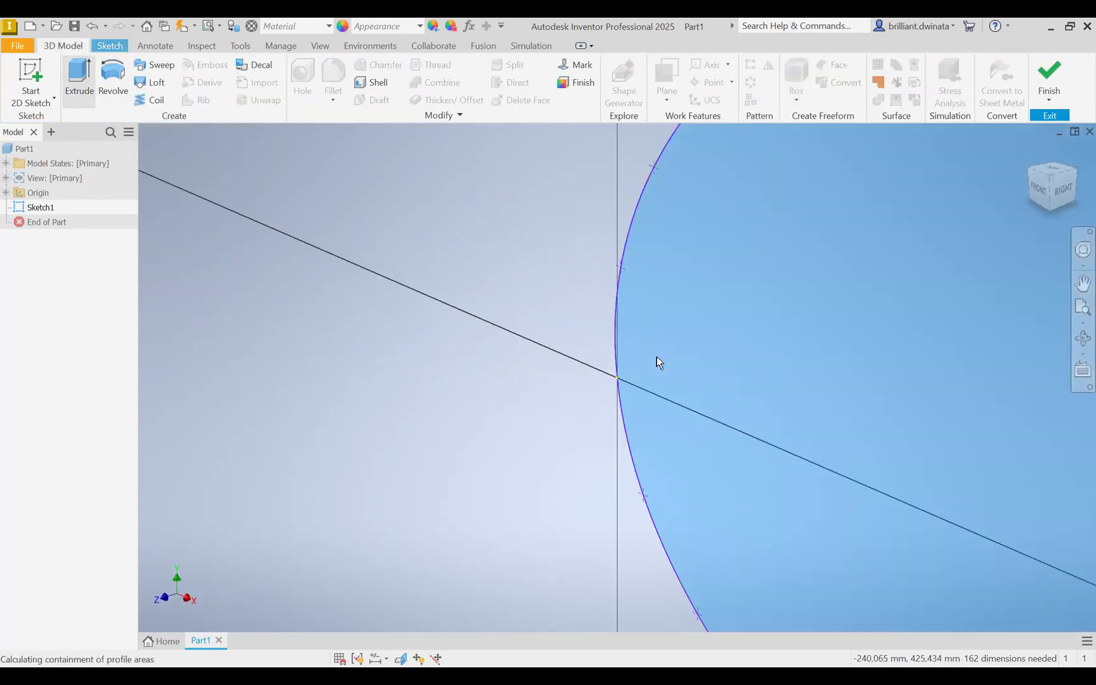
scroll(768, 421, up, 5)
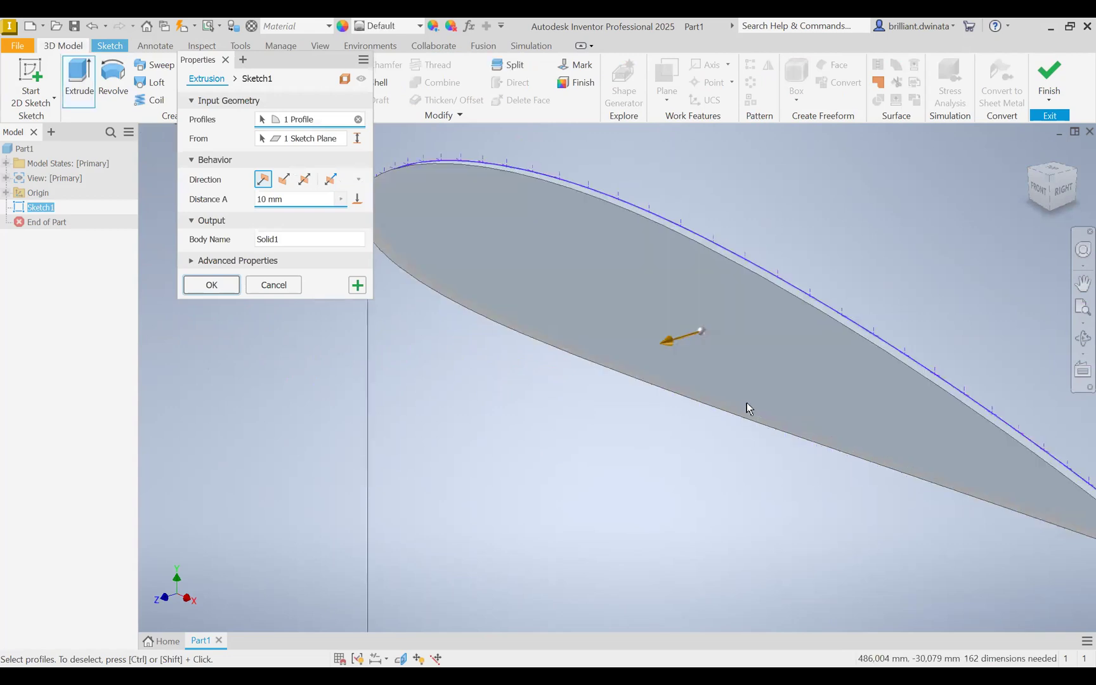
scroll(746, 402, down, 5)
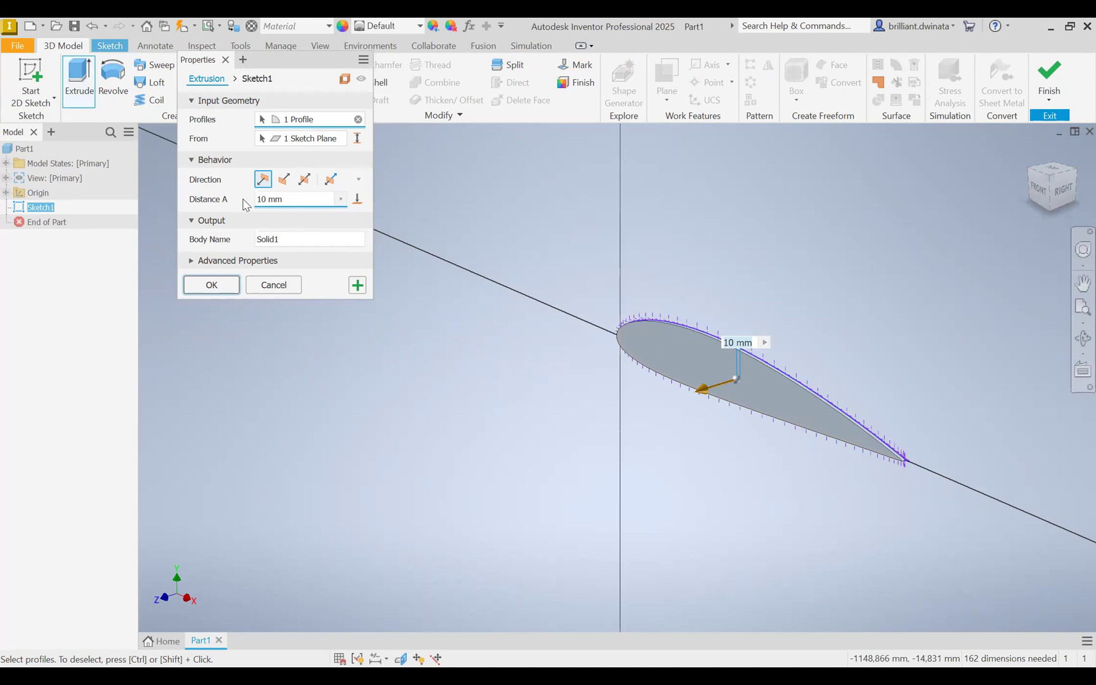
text(200)
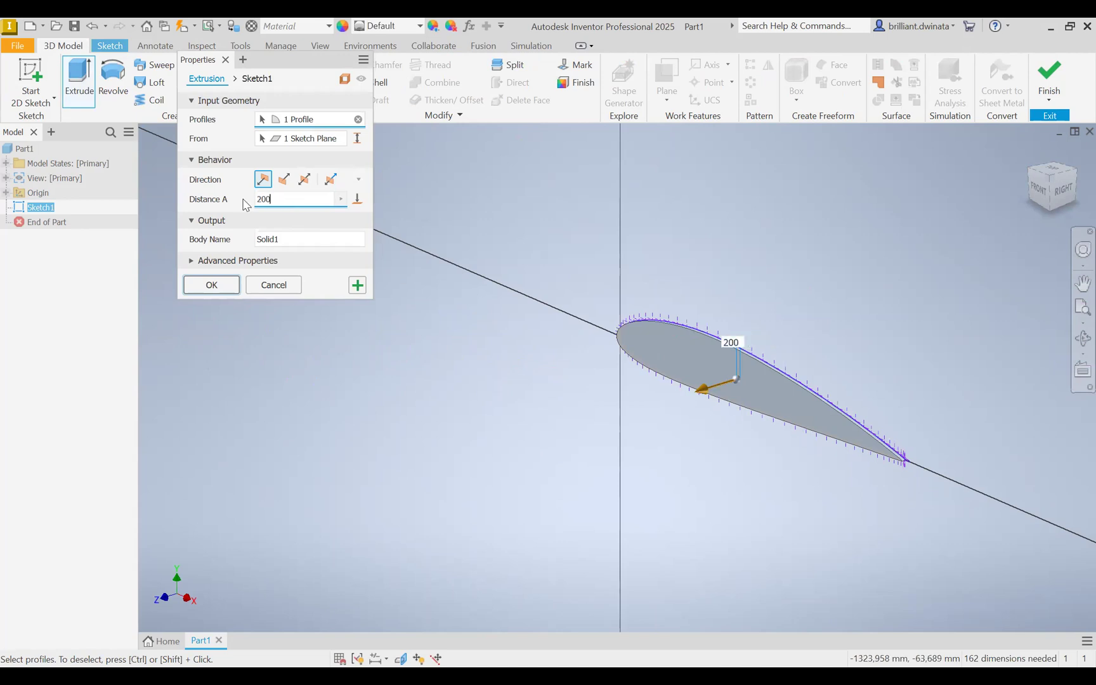
text(0)
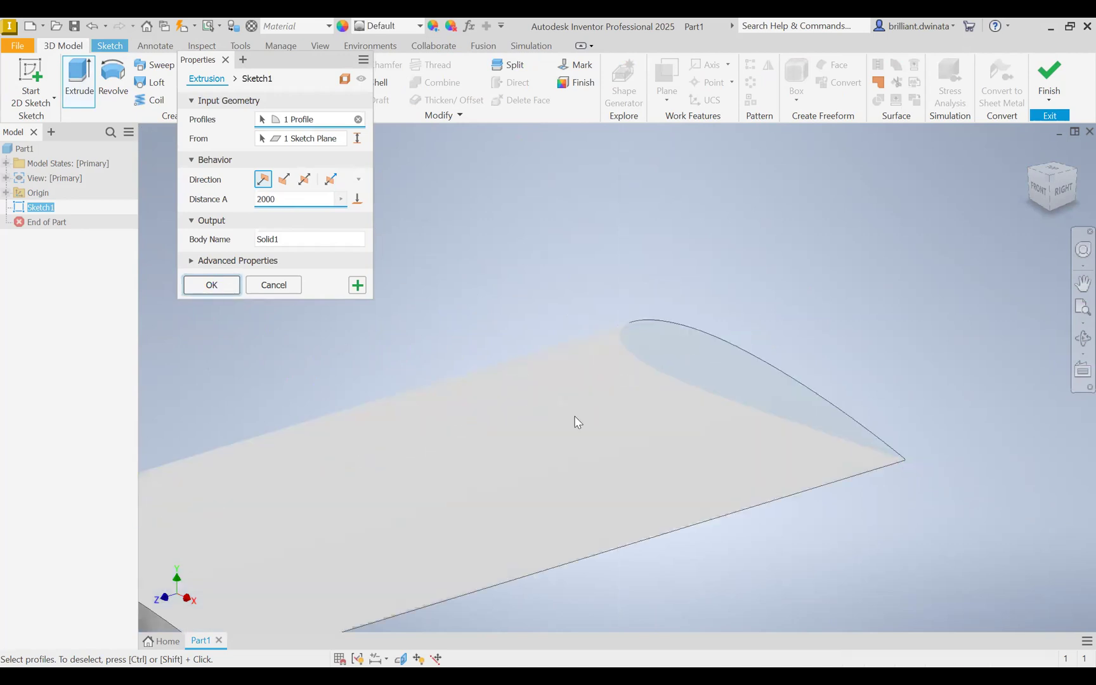
- Examine the extruded wing's leading edge and airfoil-shaped end face from several angles
middle_drag(500, 470, 853, 293)
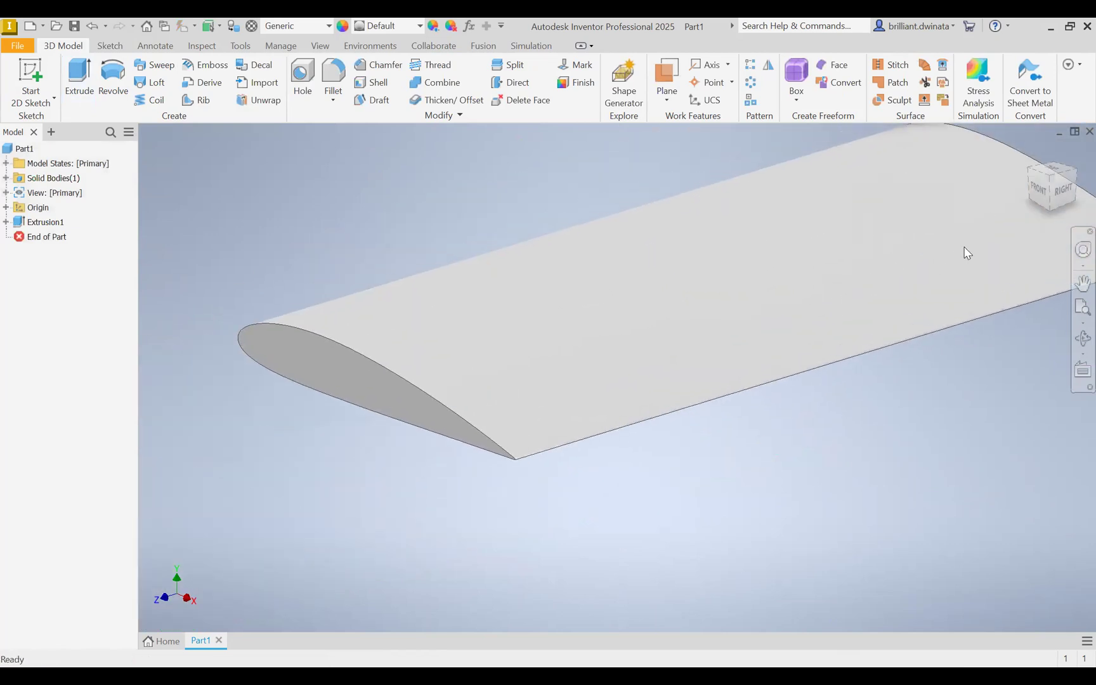
click(1082, 338)
drag(593, 350, 688, 338)
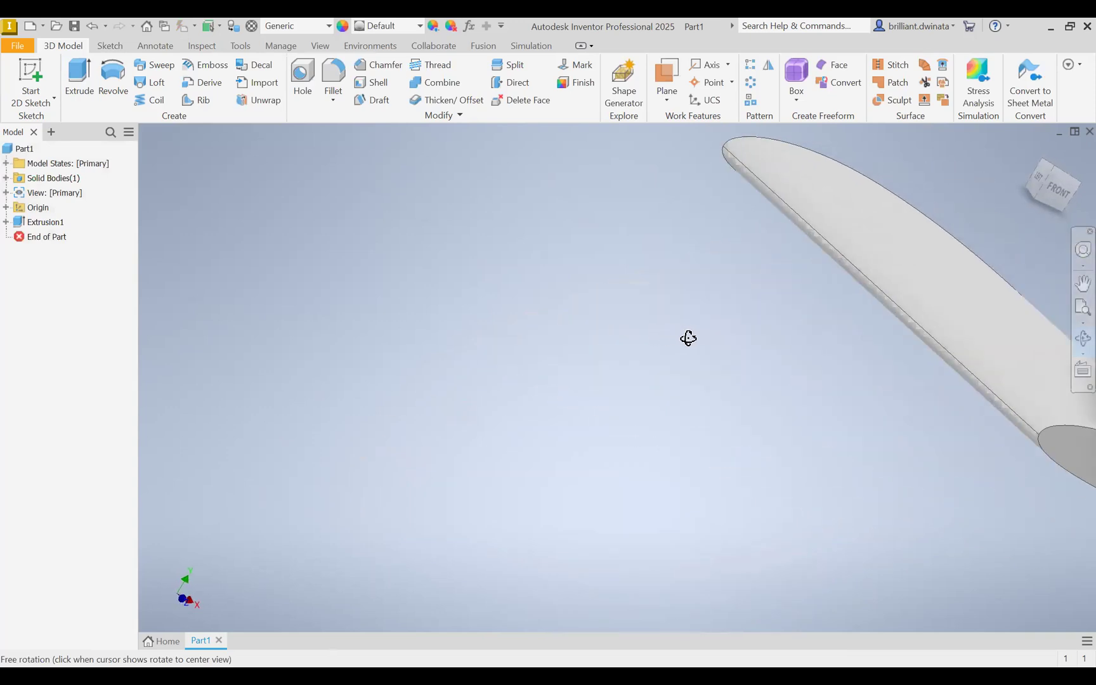
key(Escape)
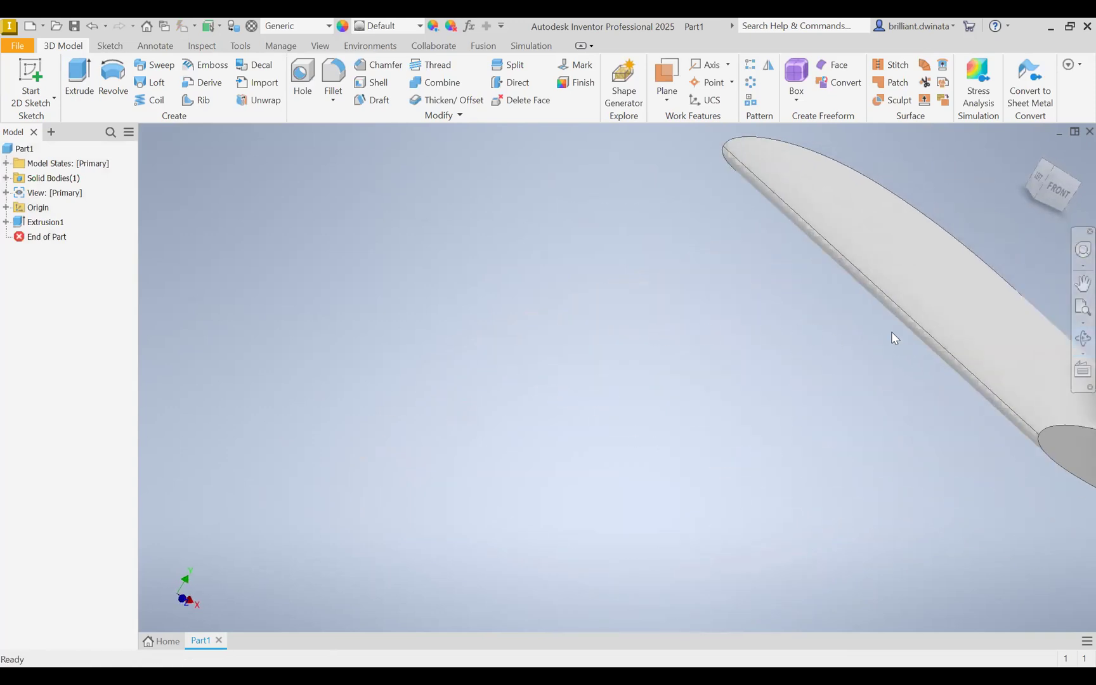
click(1082, 337)
drag(791, 326, 748, 271)
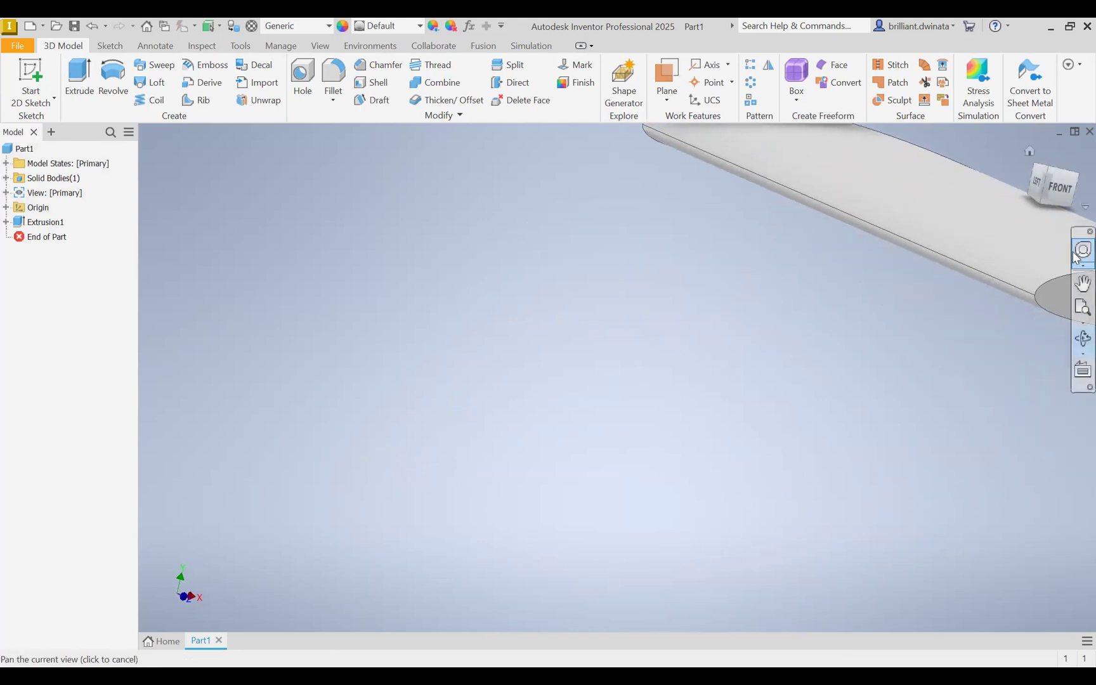
drag(895, 303, 484, 371)
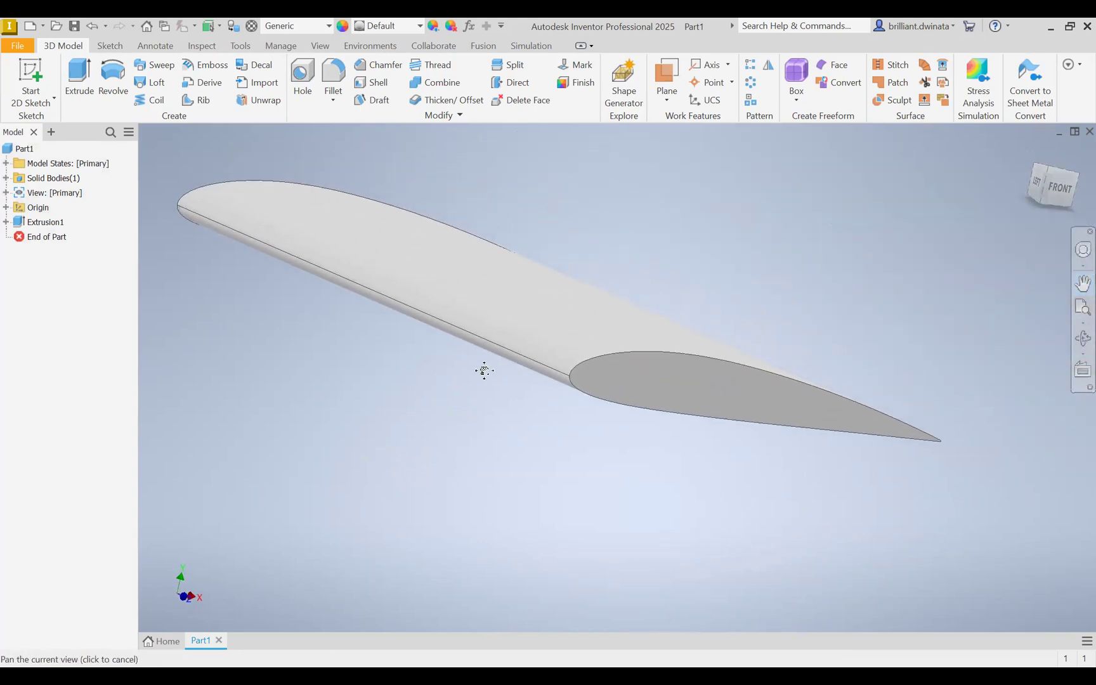
- Undo the extrusion and restore the front view of the whole airfoil sketch
key(Escape)
key(ctrl+z)
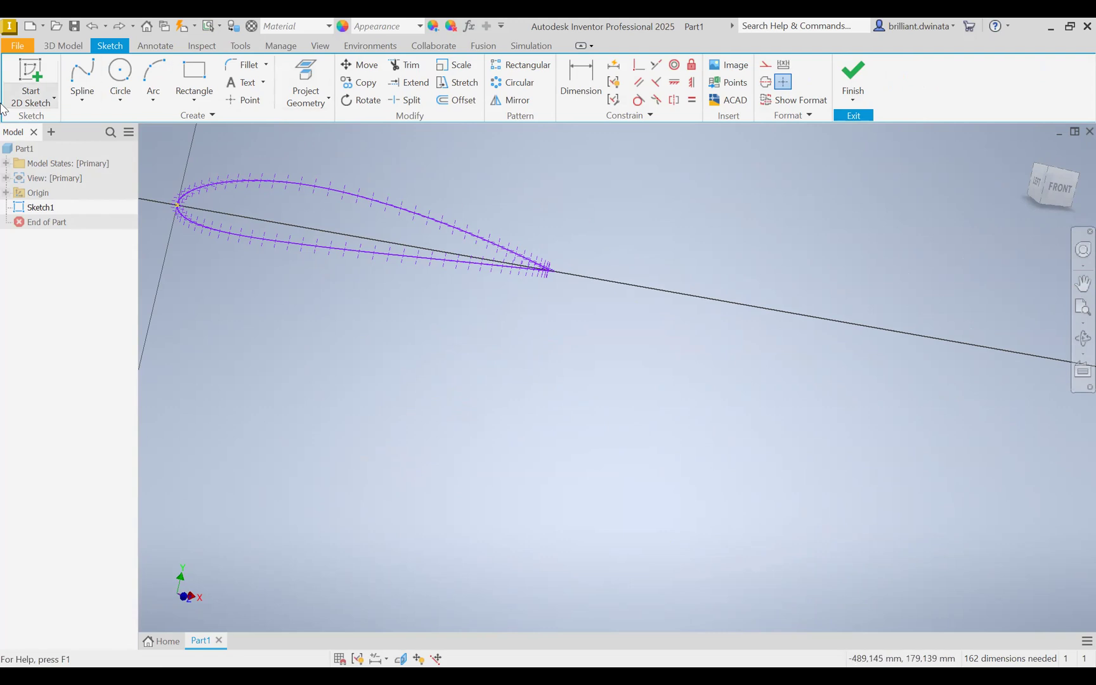
click(1056, 188)
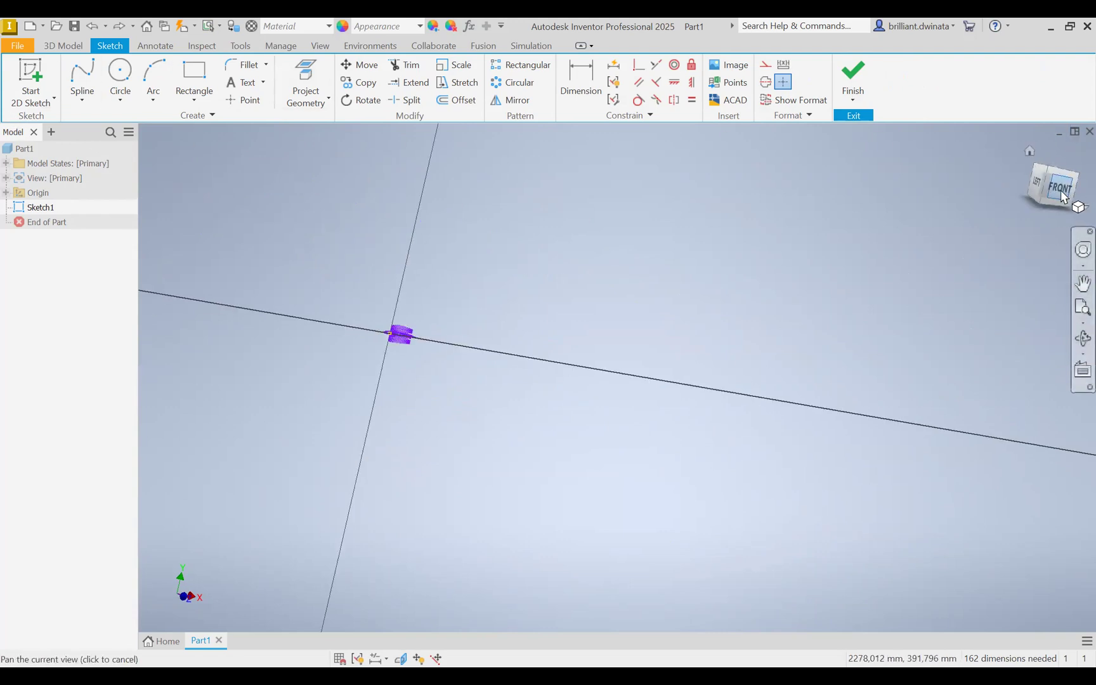
scroll(755, 352, down, 3)
scroll(773, 339, down, 3)
scroll(516, 460, up, 3)
scroll(572, 206, down, 3)
scroll(372, 447, up, 3)
scroll(416, 277, down, 4)
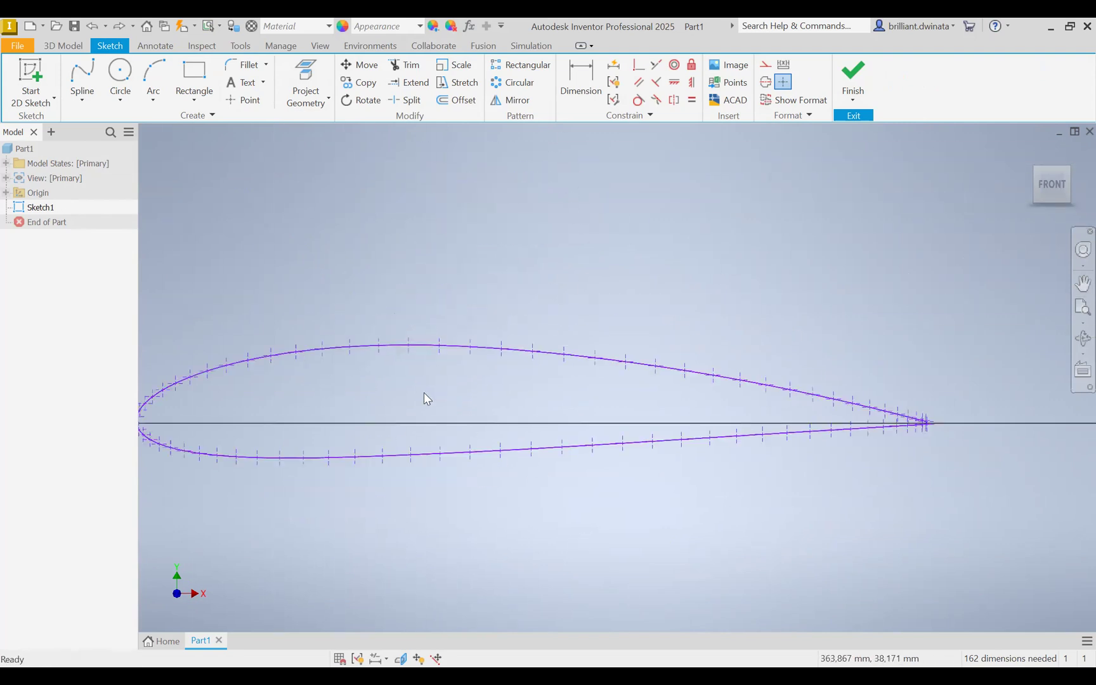
middle_drag(425, 398, 540, 349)
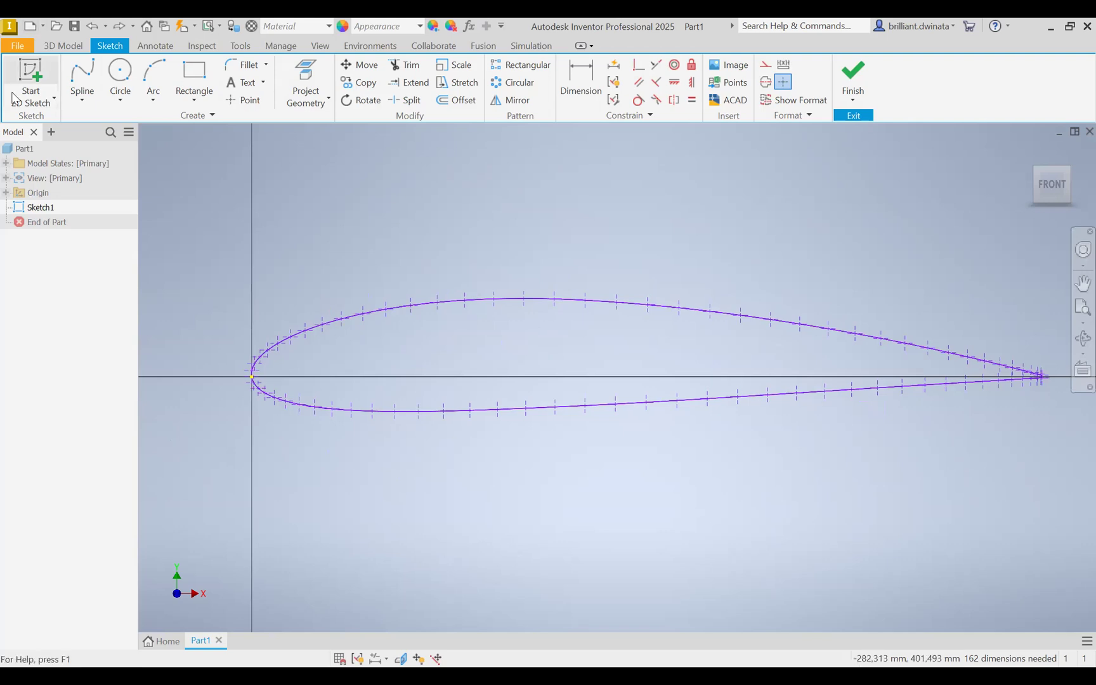
click(203, 50)
click(17, 80)
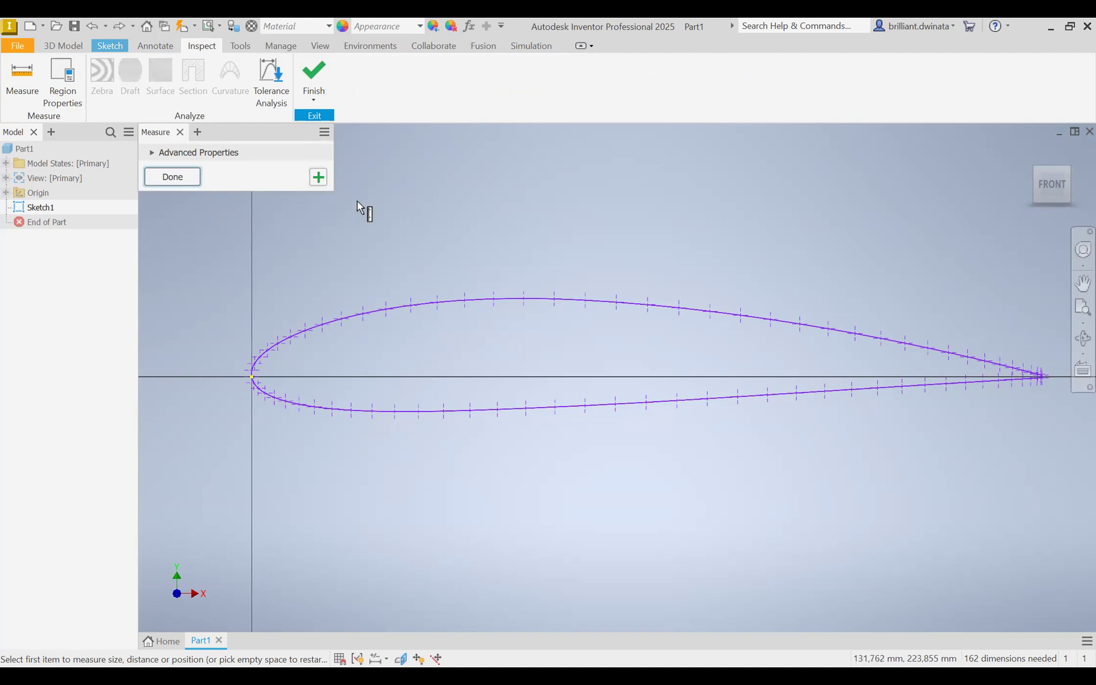
key(Escape)
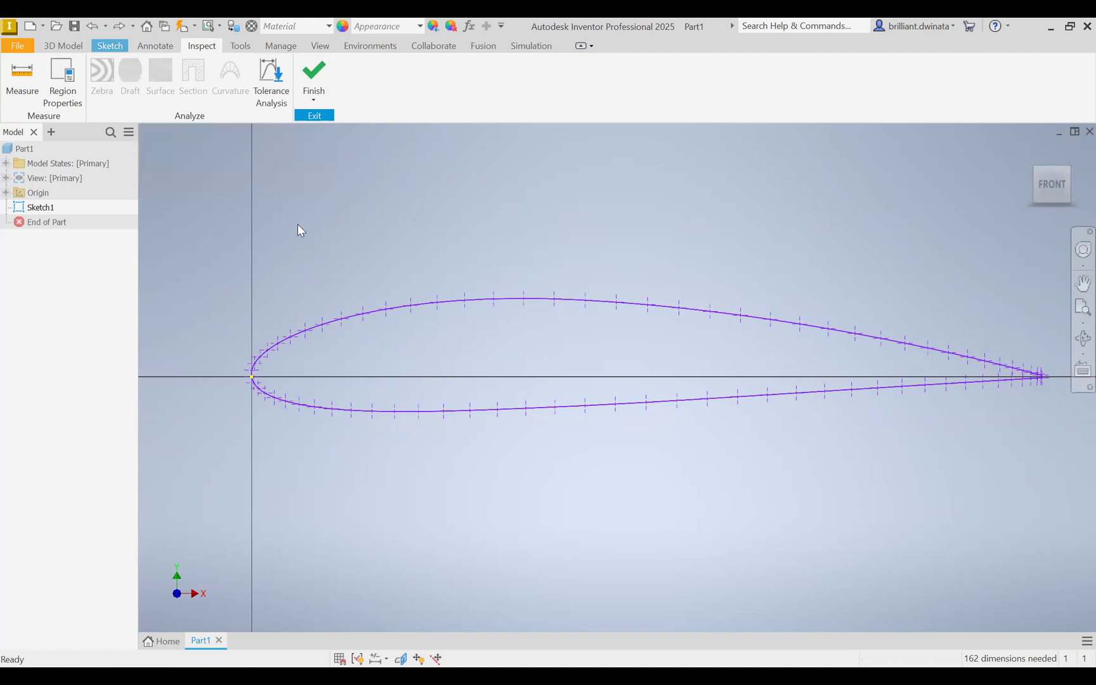
click(40, 209)
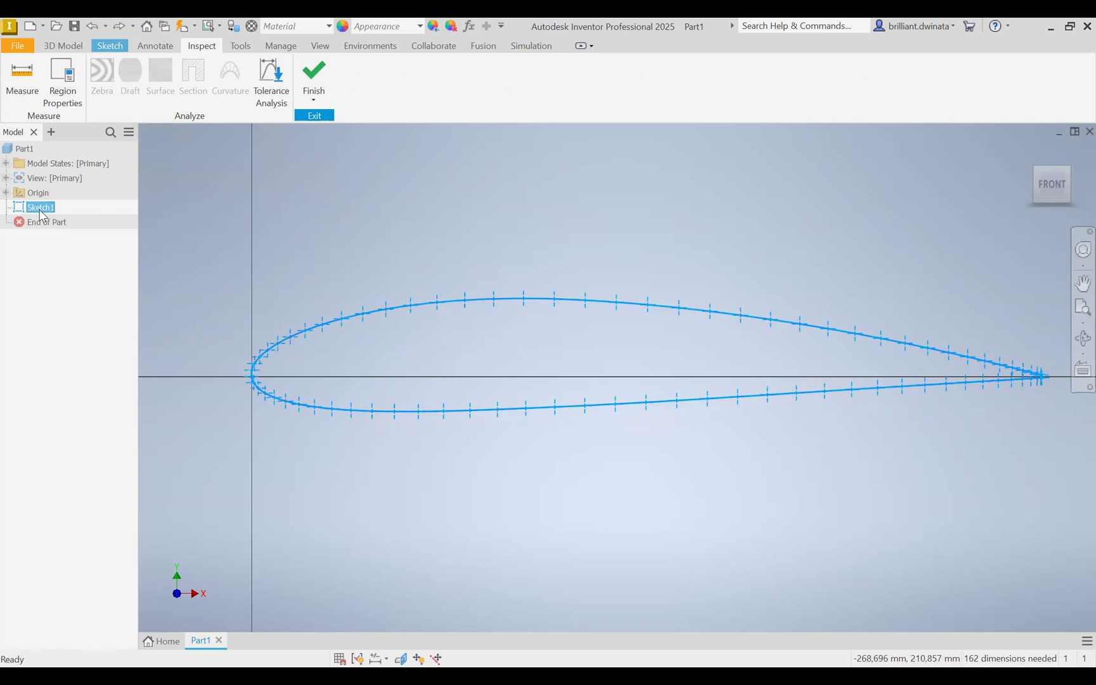
right_click(42, 215)
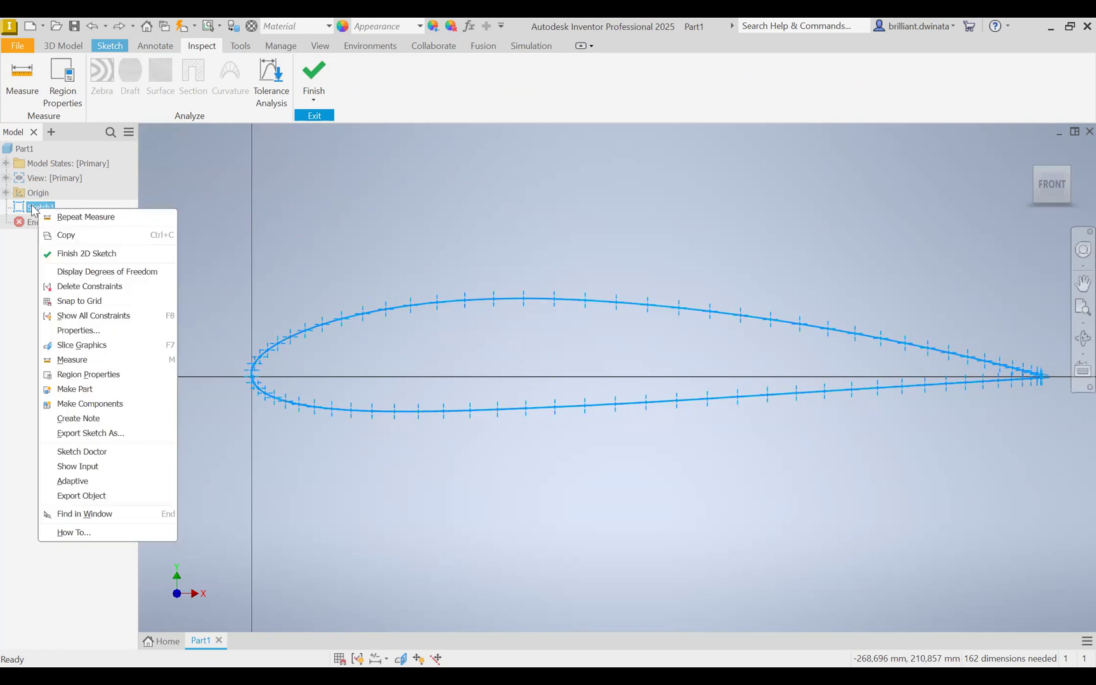
click(8, 317)
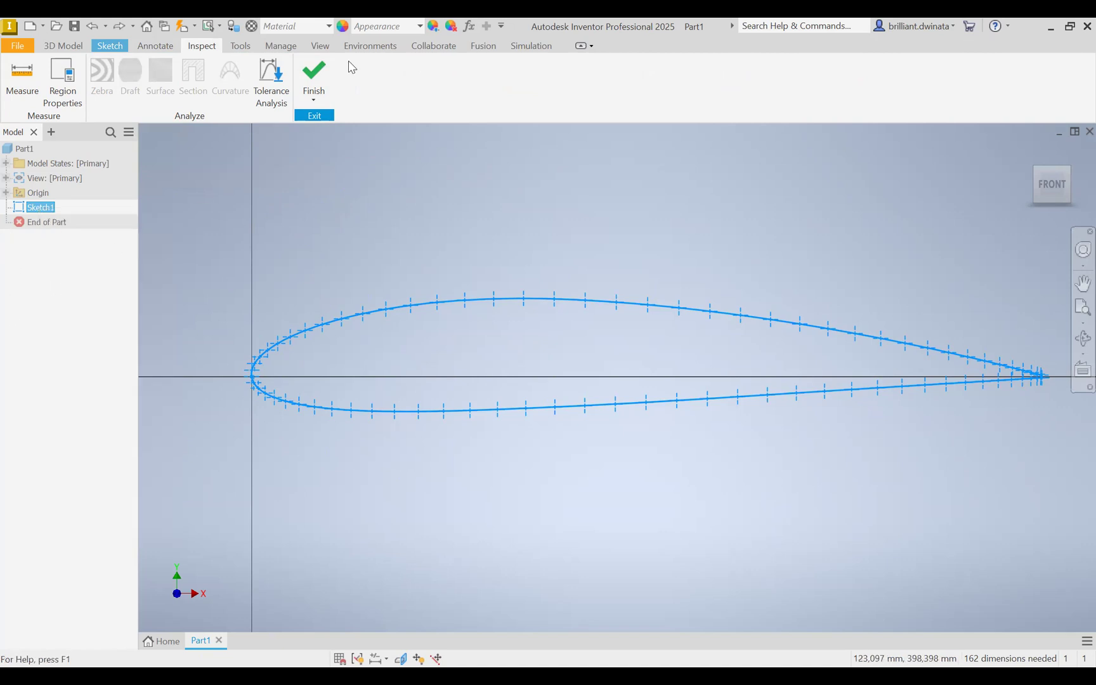
click(110, 46)
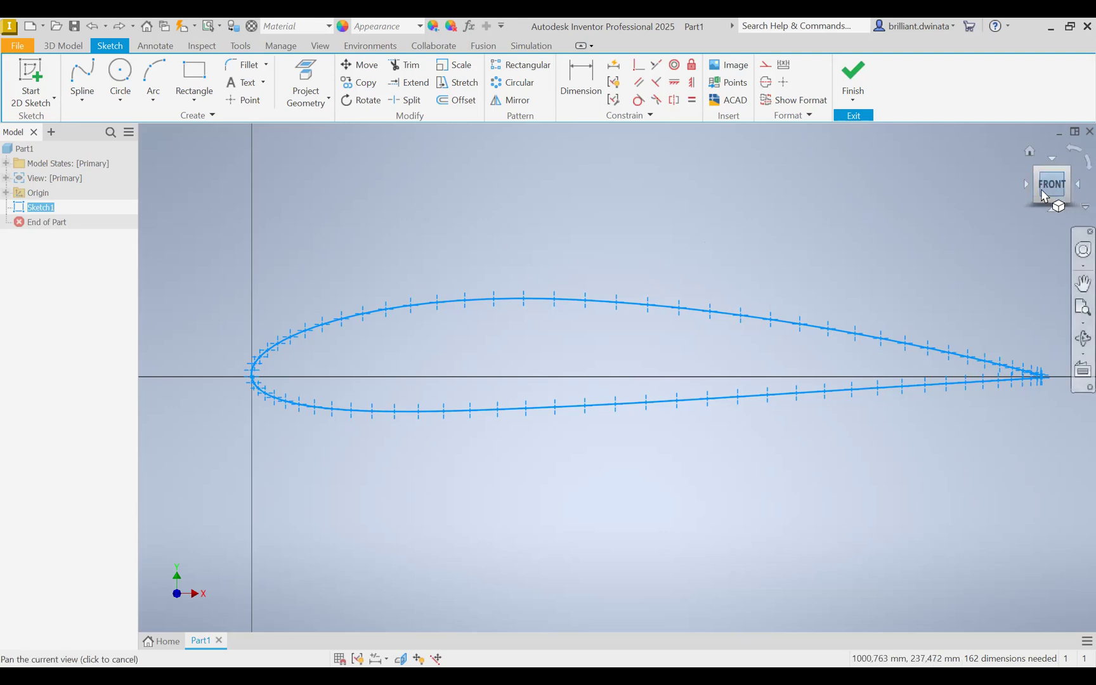
- Examine the airfoil sketch's orientation from oblique, front, right, left and back views
click(1076, 346)
mouse_move(885, 372)
mouse_down()
mouse_move(707, 384)
mouse_move(677, 332)
mouse_move(727, 342)
mouse_move(697, 350)
mouse_move(763, 355)
mouse_up()
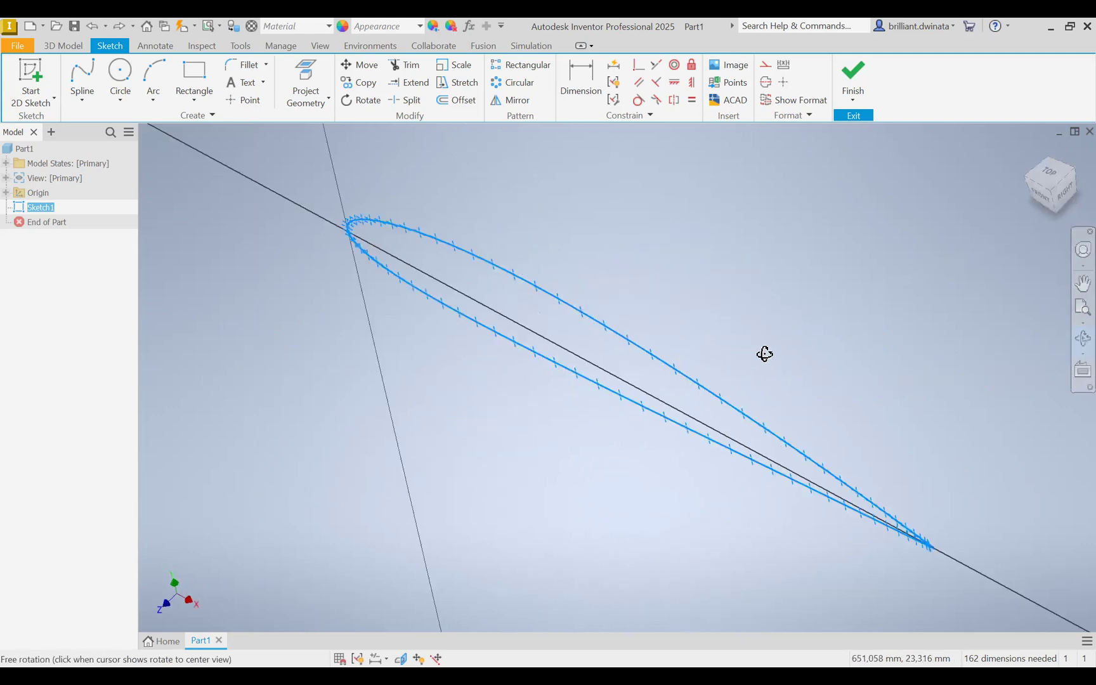
click(1040, 194)
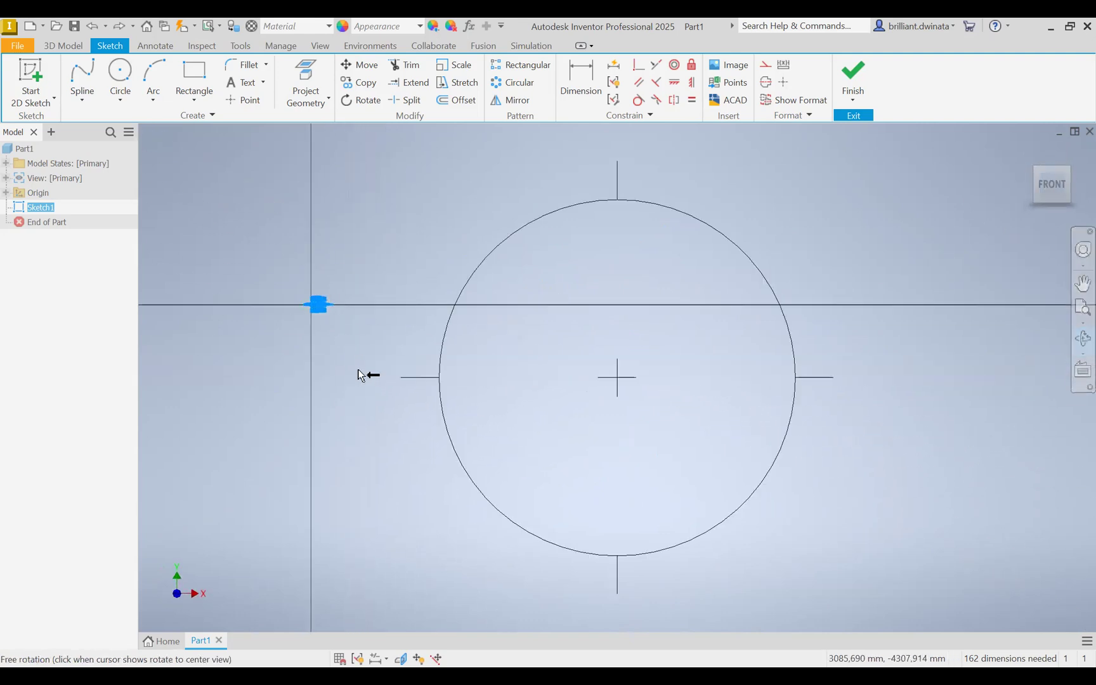
scroll(286, 303, down, 12)
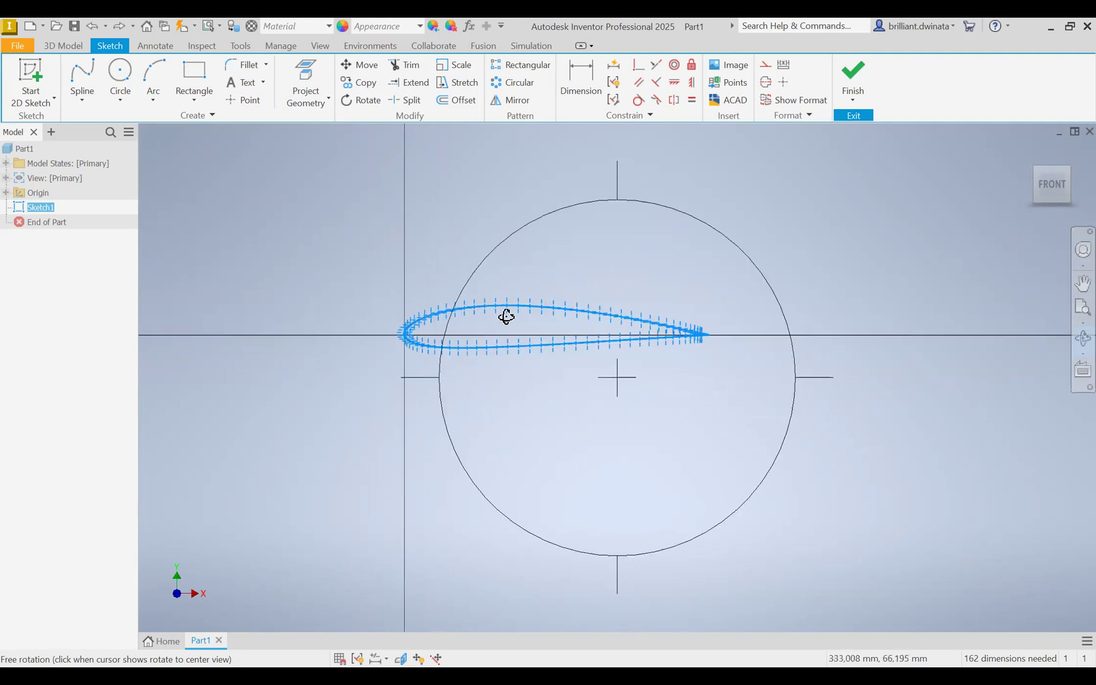
scroll(515, 347, up, 3)
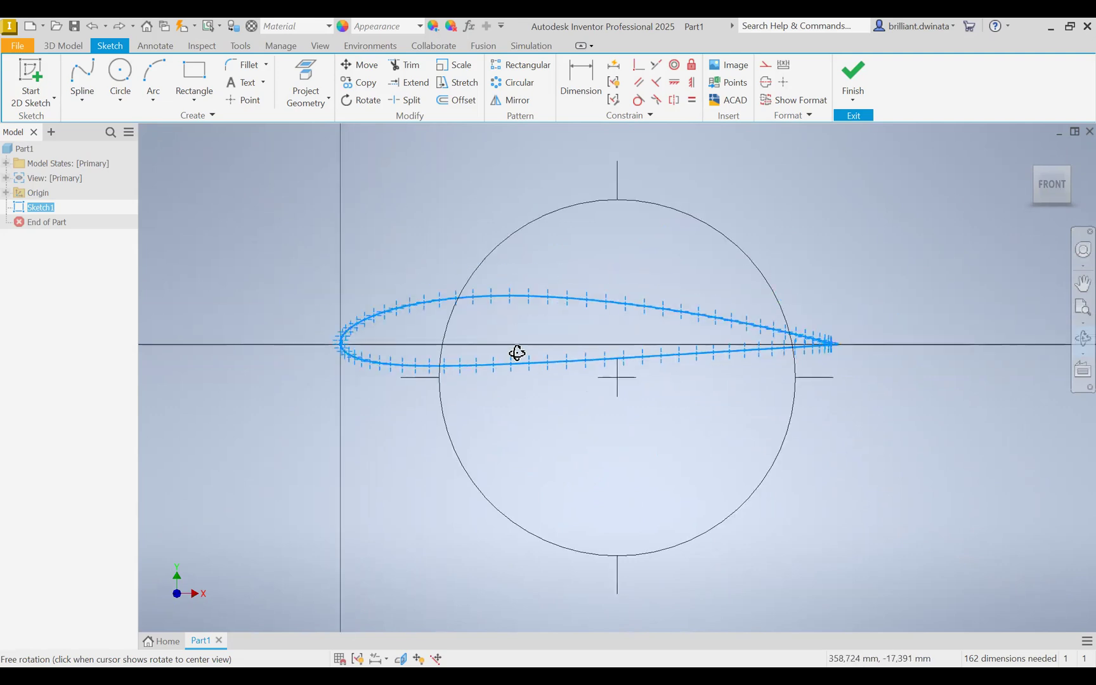
click(1071, 187)
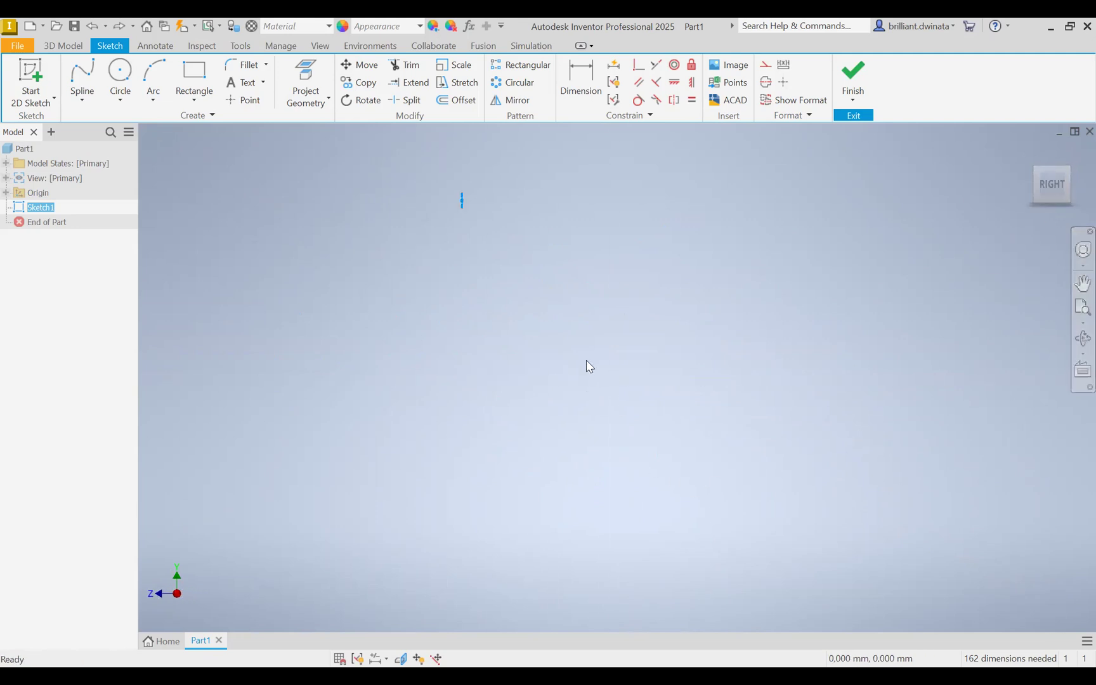
click(1076, 342)
mouse_move(690, 298)
mouse_down()
mouse_move(643, 313)
mouse_move(697, 291)
mouse_move(759, 296)
mouse_up()
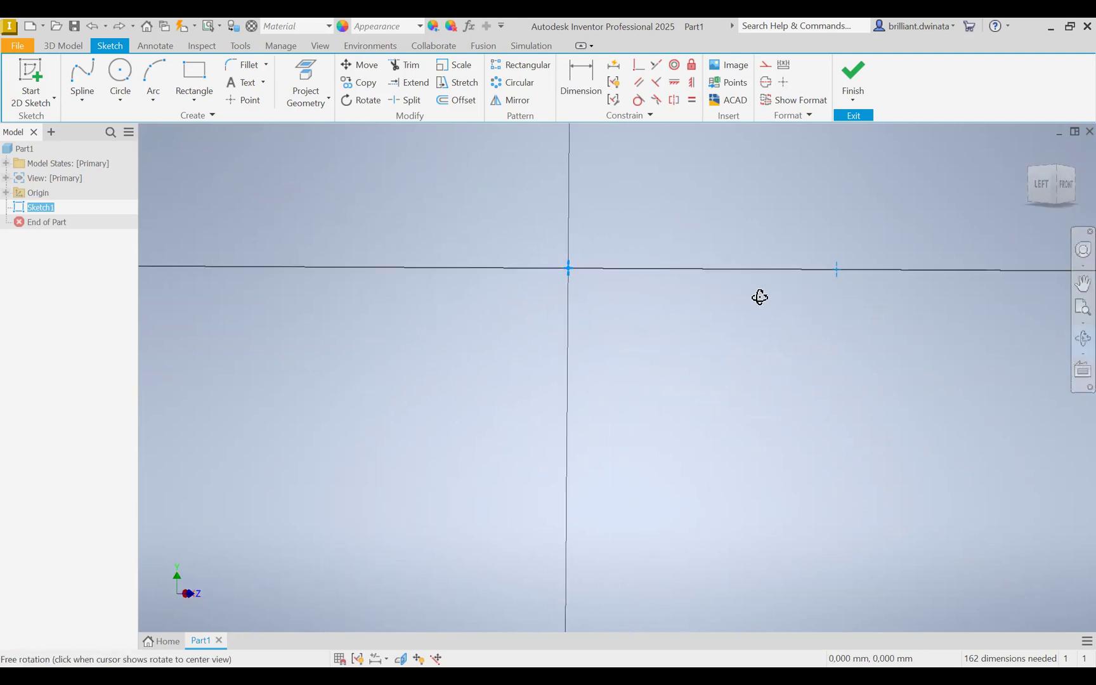
scroll(606, 279, down, 5)
scroll(342, 203, down, 5)
middle_drag(340, 203, 893, 399)
scroll(423, 265, down, 5)
middle_drag(302, 396, 543, 365)
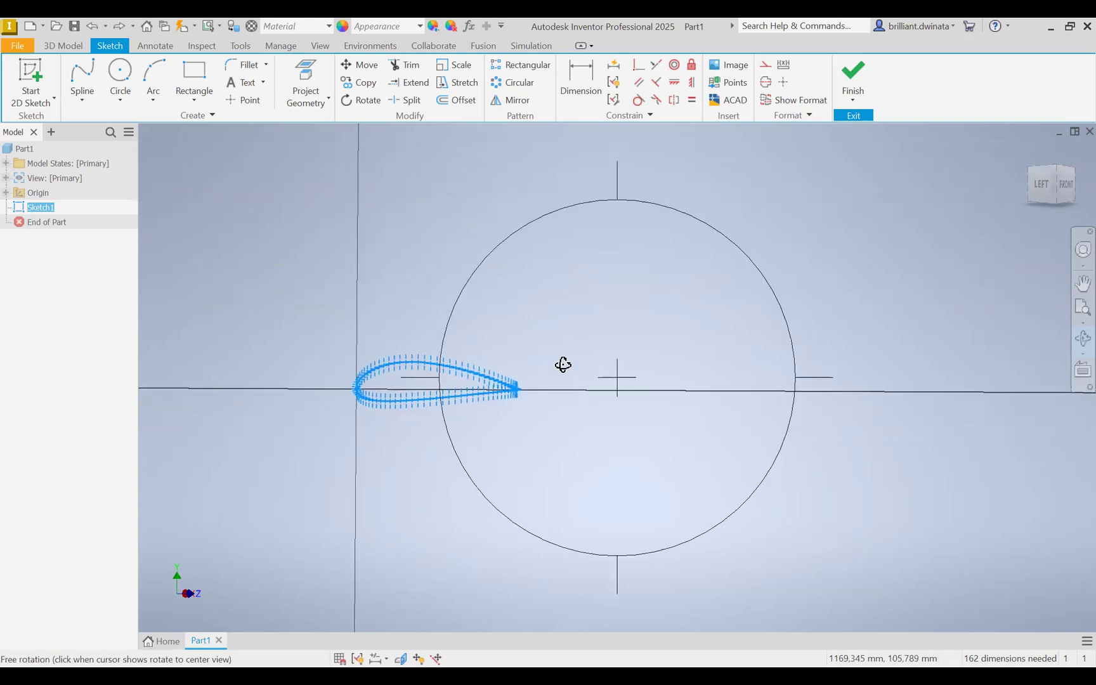
click(1038, 176)
click(1027, 183)
middle_drag(975, 338, 348, 383)
middle_drag(911, 376, 660, 430)
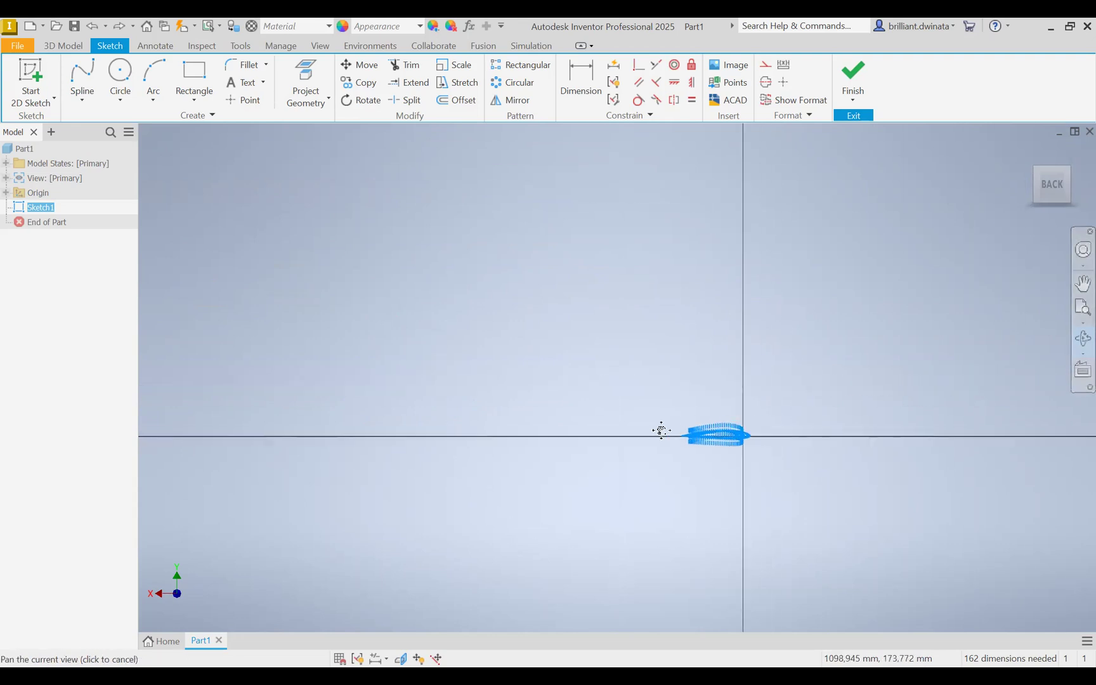
- Return to the front view with the whole airfoil sketch centred and in full sight
click(1074, 188)
click(1074, 187)
drag(415, 316, 177, 478)
key(Escape)
scroll(456, 376, up, 4)
scroll(445, 379, down, 3)
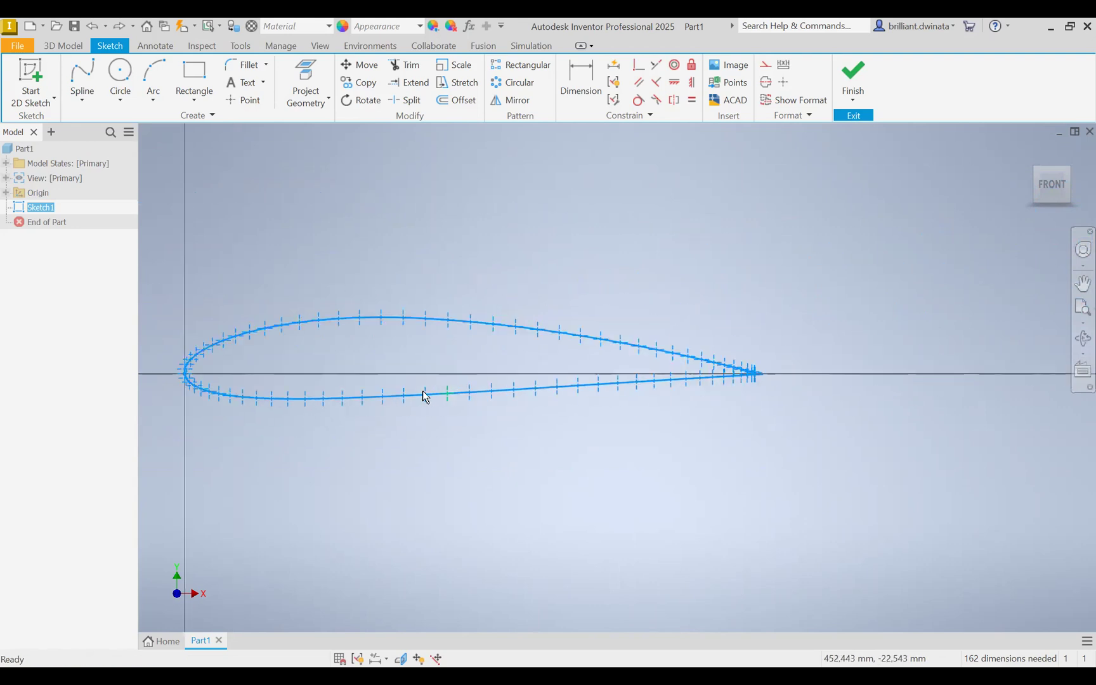
mouse_move(419, 372)
middle_down()
mouse_move(614, 317)
mouse_move(591, 312)
middle_up()
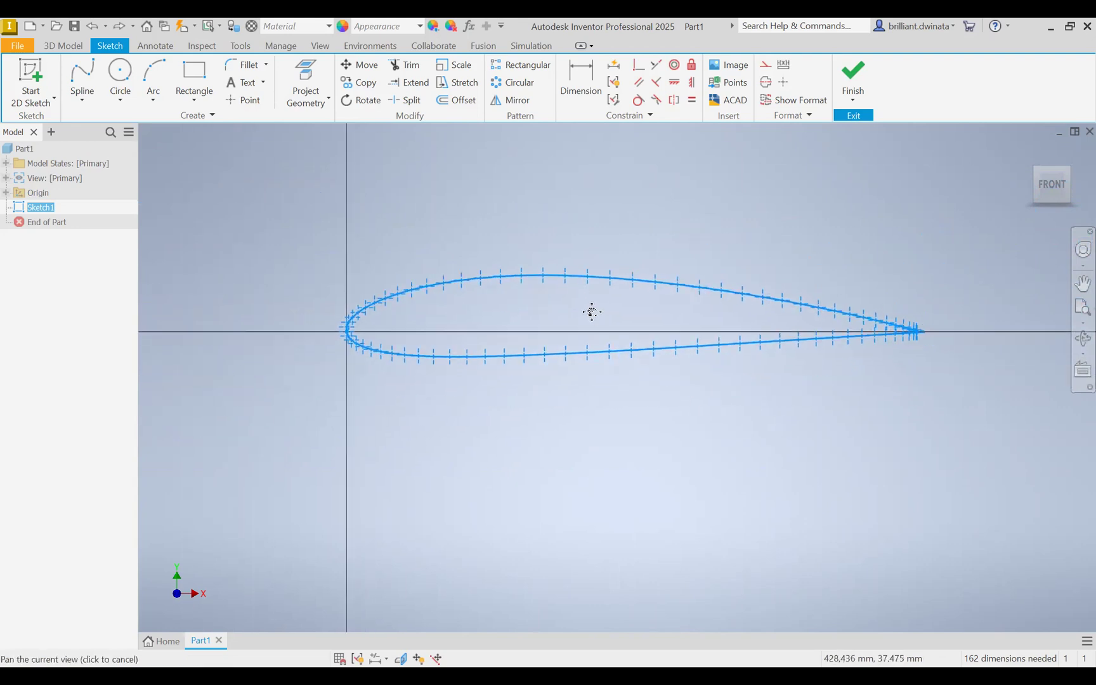
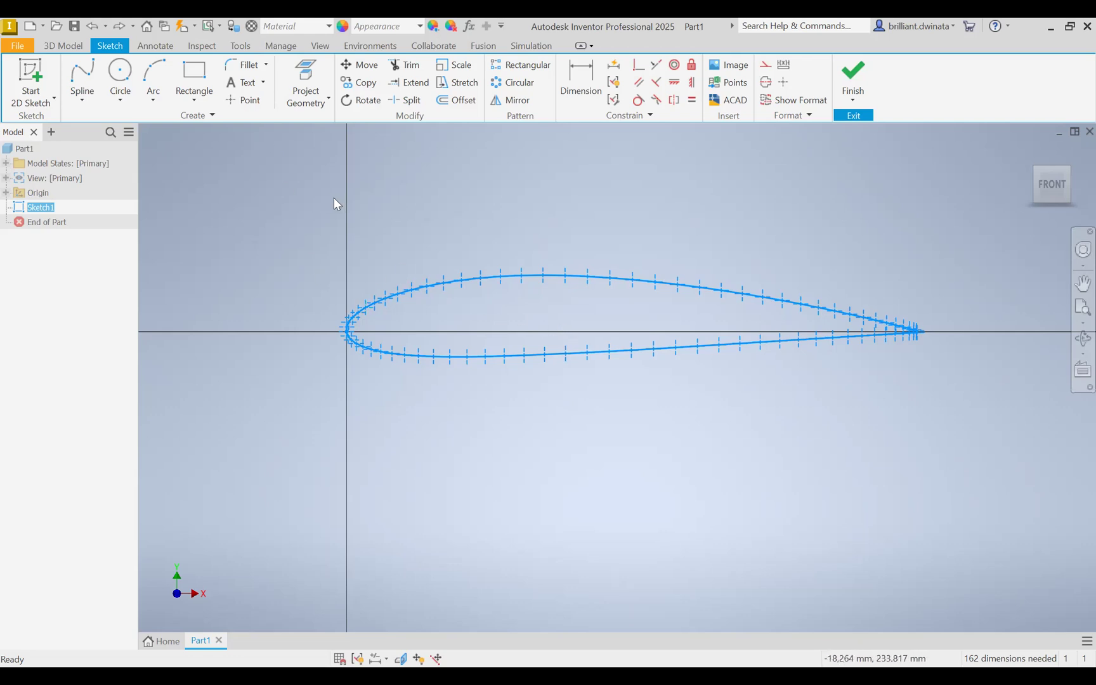
- Rotate the whole airfoil profile by 350 degrees about its leading-edge point at the sketch origin, without copying it
drag(238, 153, 990, 488)
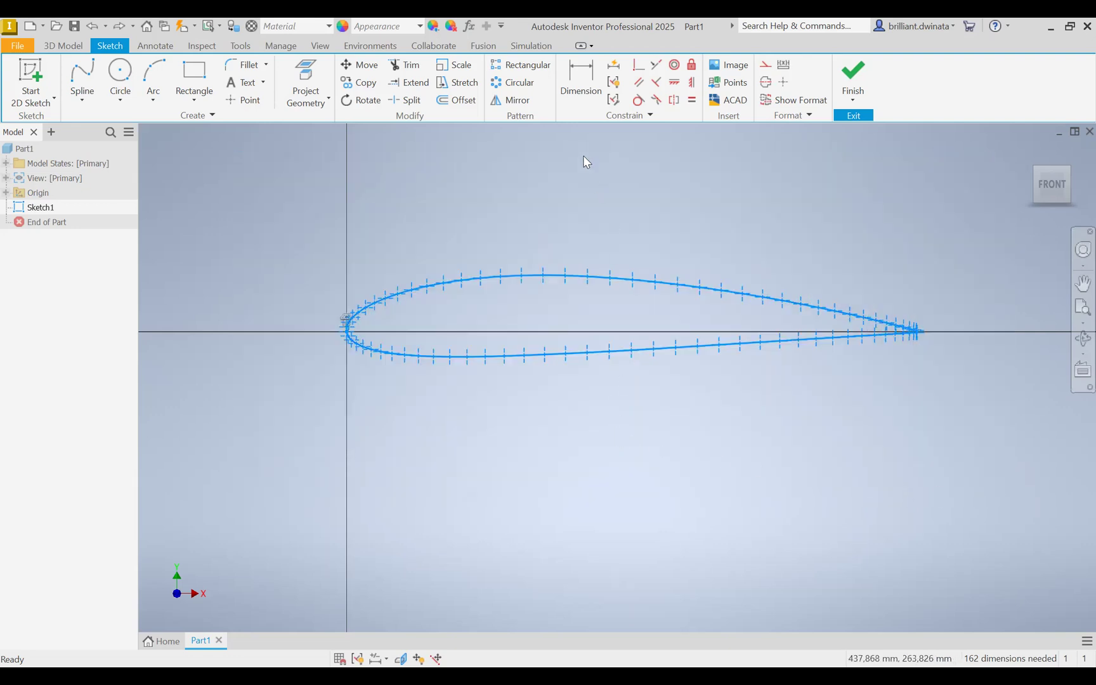
click(361, 100)
drag(117, 237, 205, 141)
click(128, 203)
scroll(333, 345, down, 6)
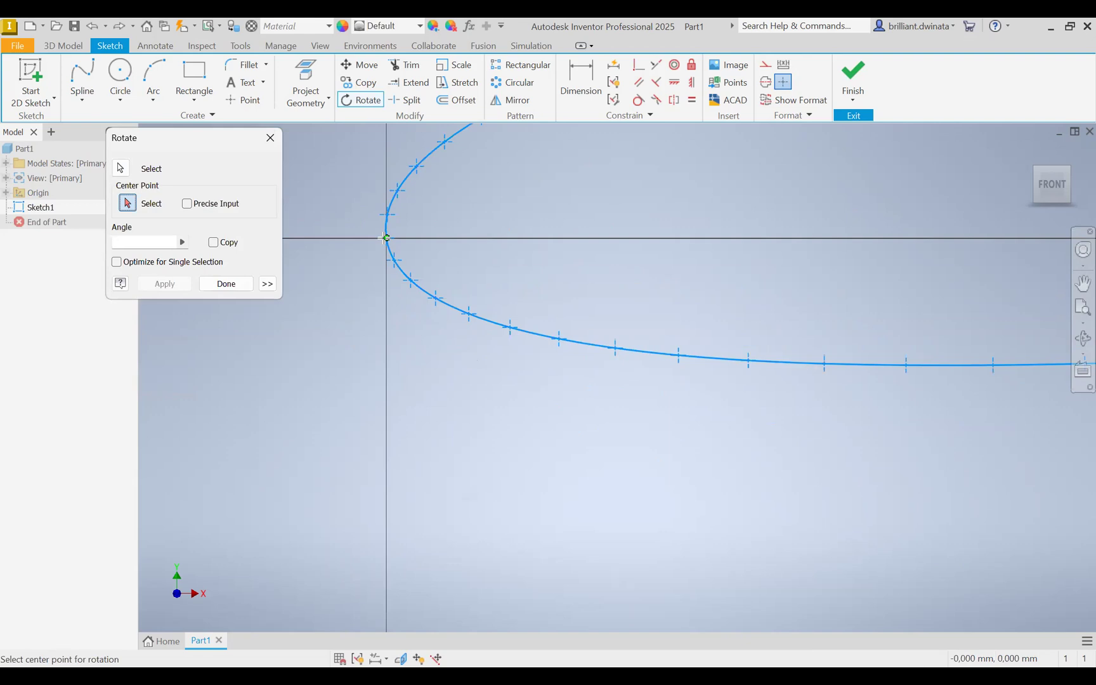
click(387, 238)
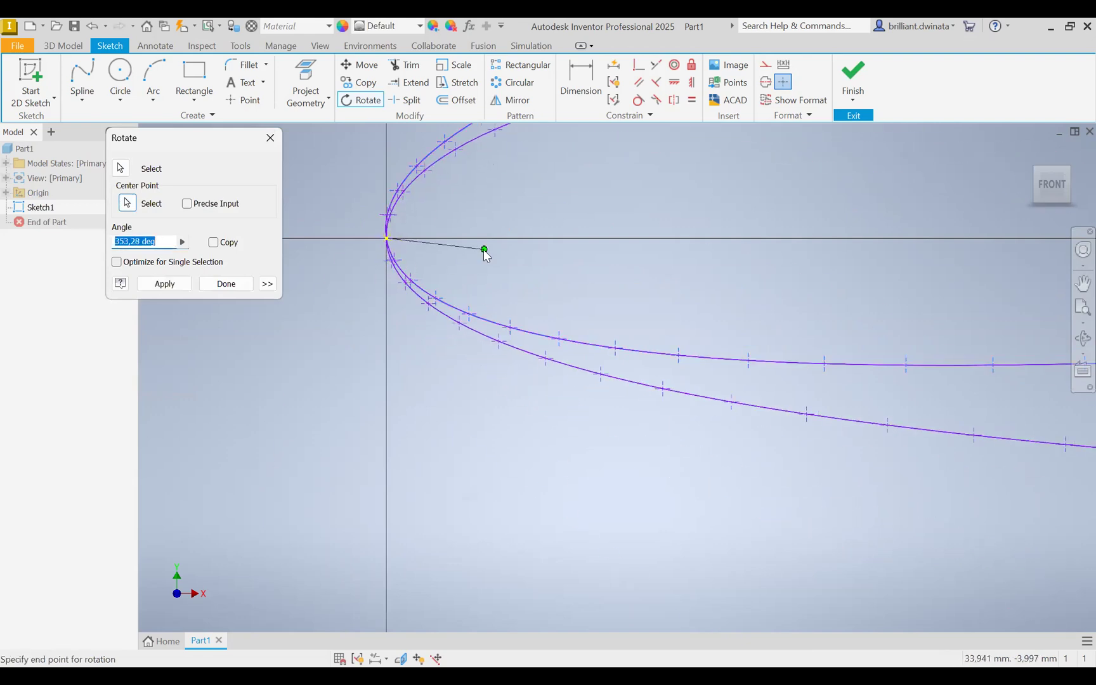
scroll(587, 262, up, 5)
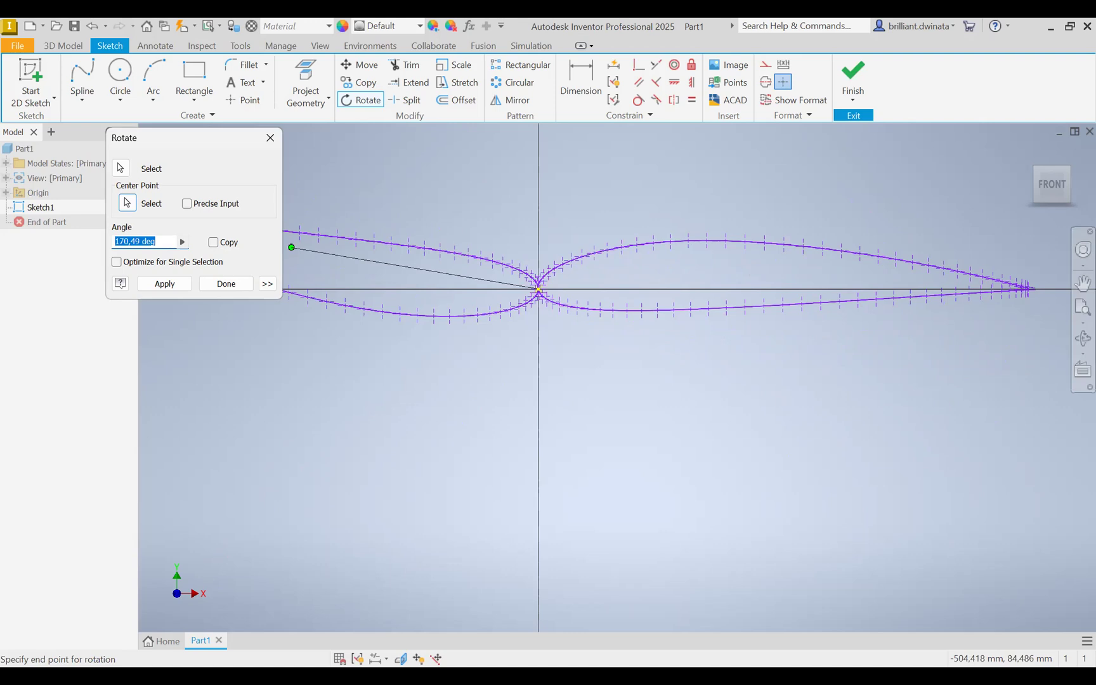
text(350)
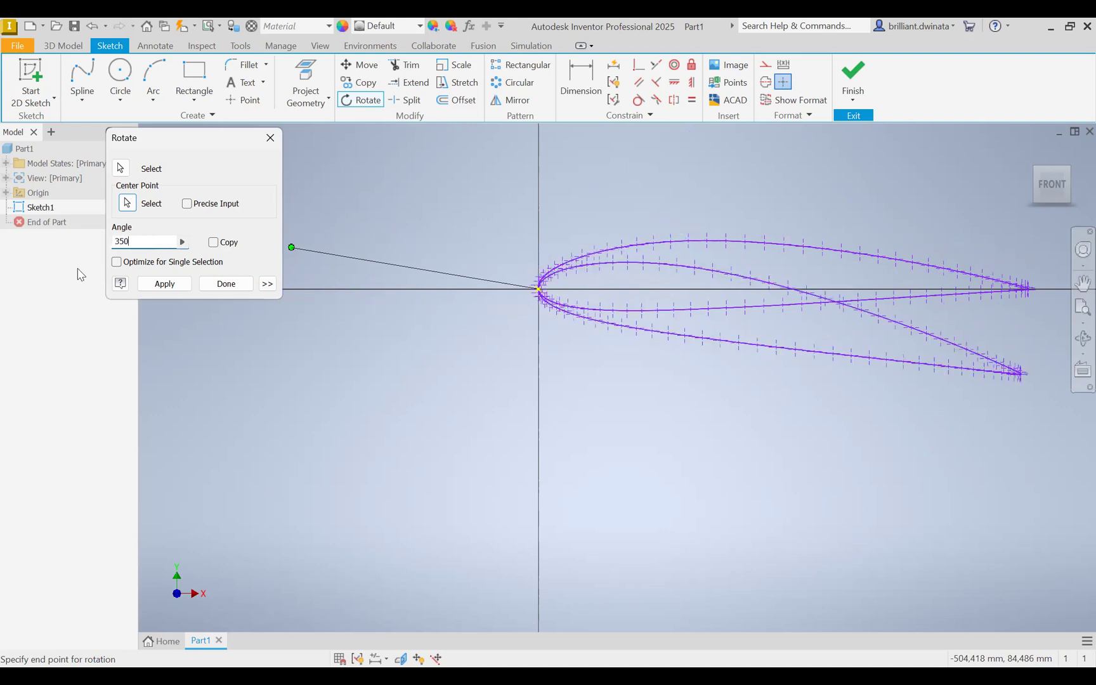
click(163, 284)
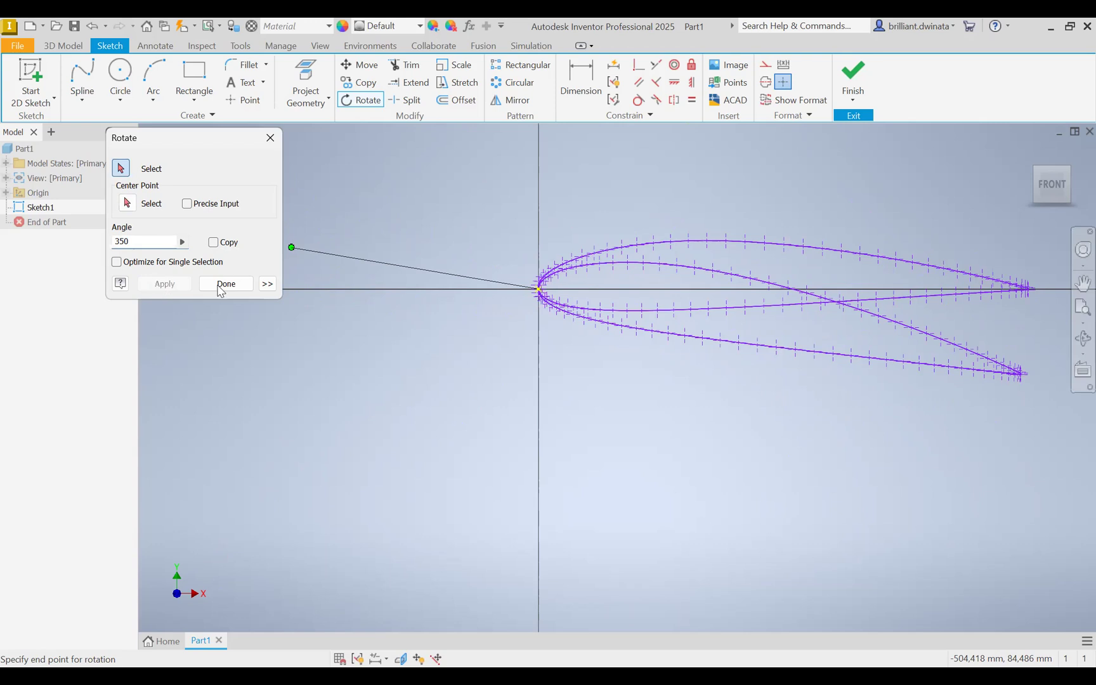
click(268, 141)
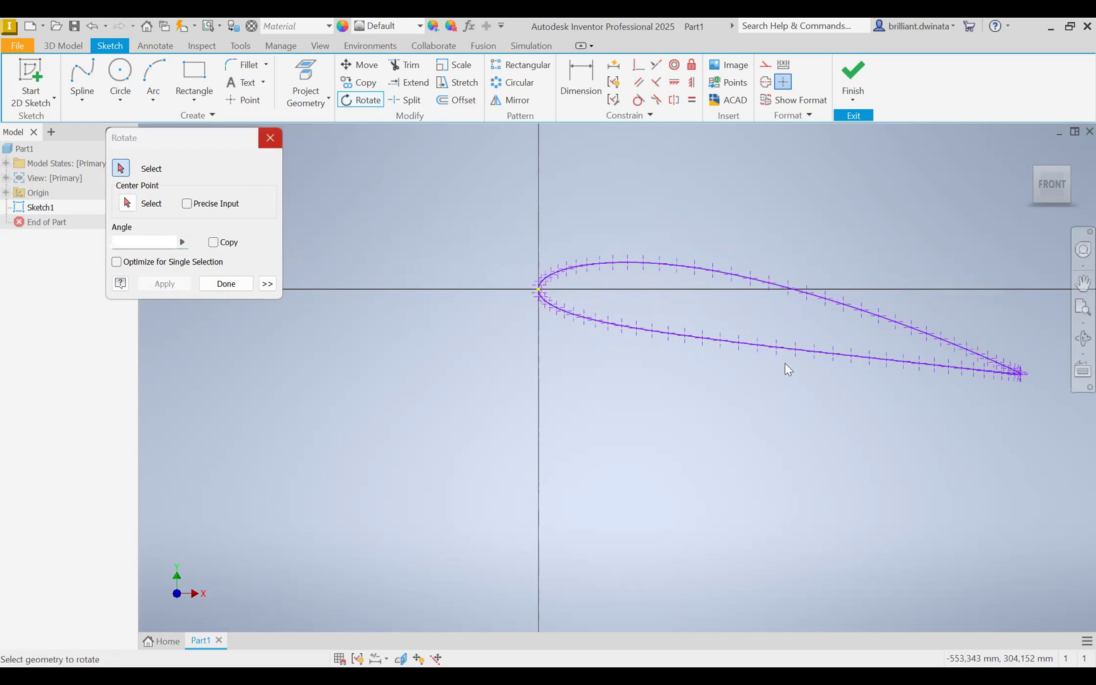
- Extrude the rotated airfoil profile 2000 mm from the sketch plane as a new solid
scroll(800, 349, up, 2)
scroll(808, 347, down, 4)
middle_drag(802, 347, 606, 342)
scroll(607, 347, up, 2)
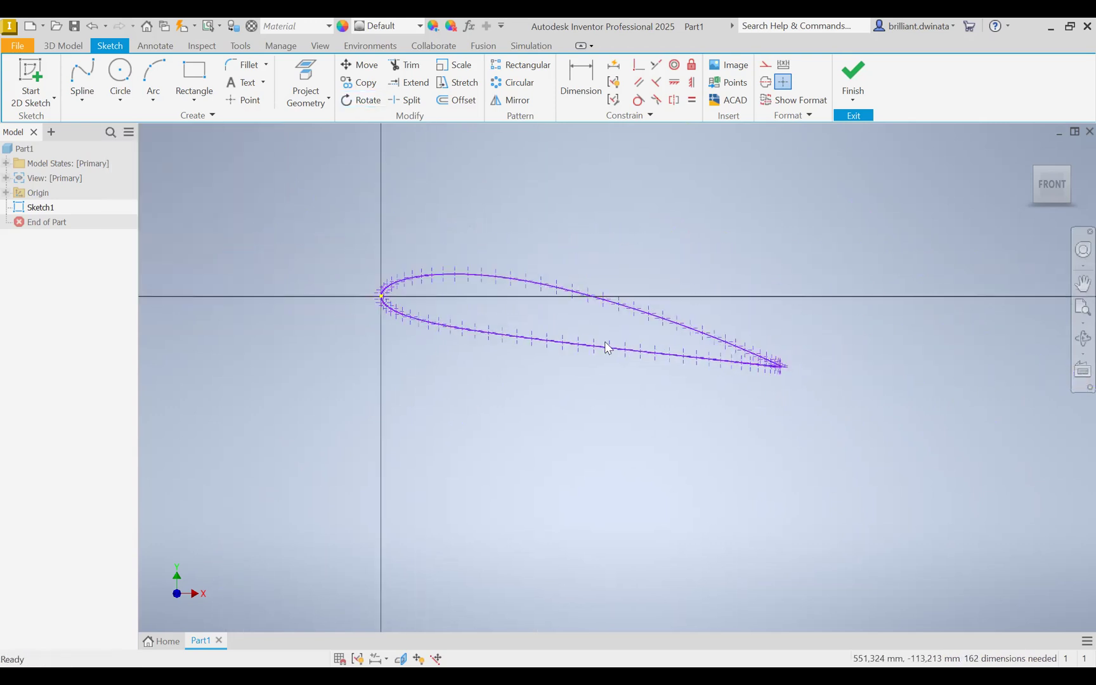
scroll(607, 347, down, 2)
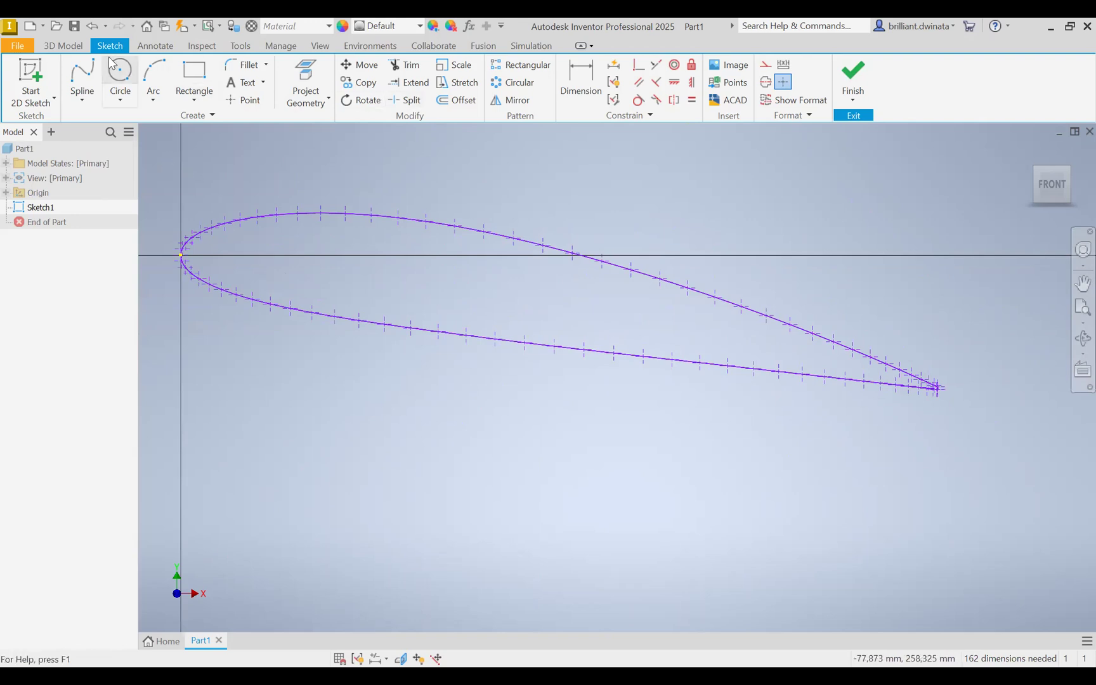
click(63, 46)
click(79, 79)
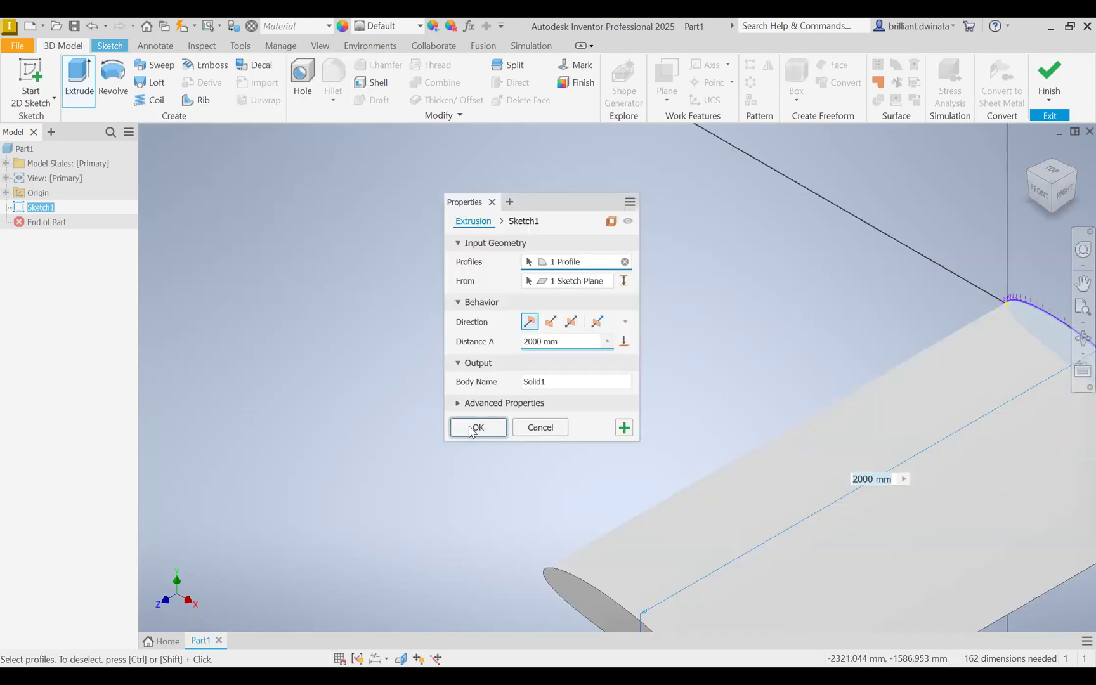
click(491, 428)
- Examine the tilted wing's end face from the front and its upper surface and leading edge from oblique angles
middle_drag(609, 457, 367, 289)
click(1040, 193)
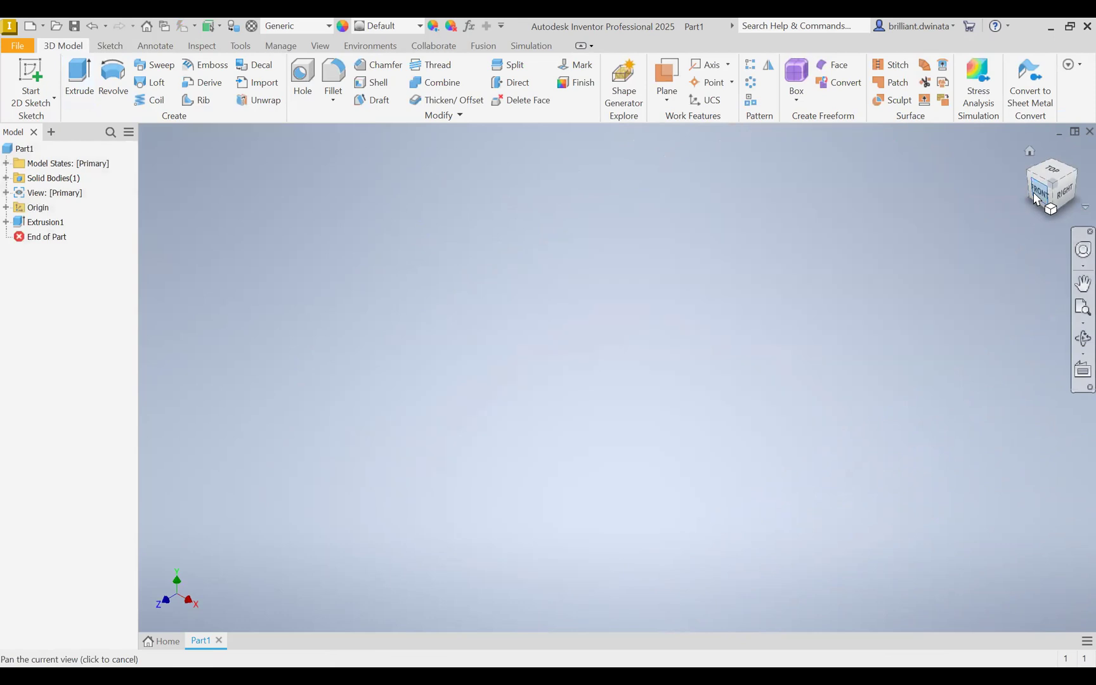
scroll(574, 401, up, 5)
scroll(575, 397, down, 3)
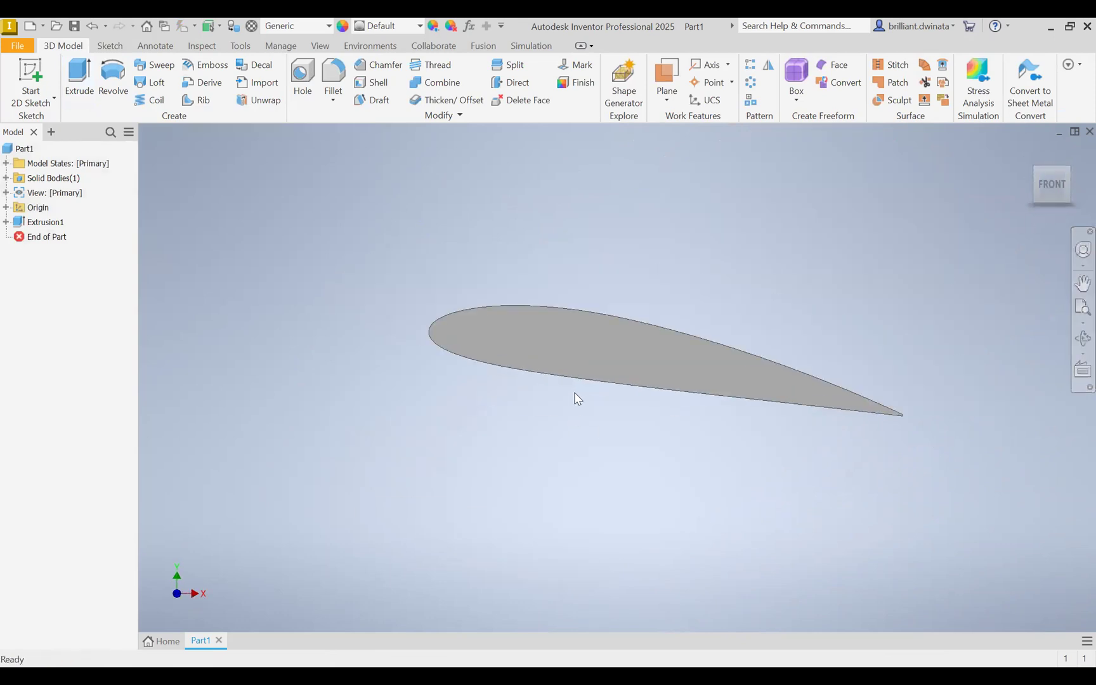
scroll(577, 398, down, 2)
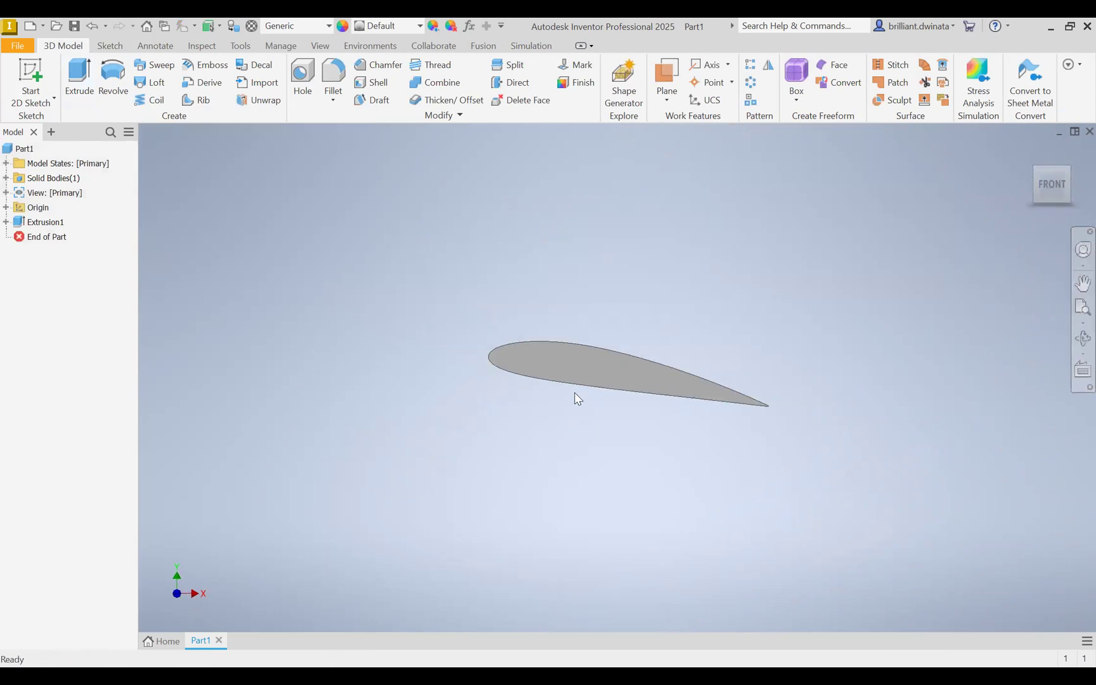
scroll(577, 398, up, 3)
click(1082, 338)
mouse_move(675, 402)
mouse_down()
mouse_move(707, 423)
mouse_move(682, 408)
mouse_up()
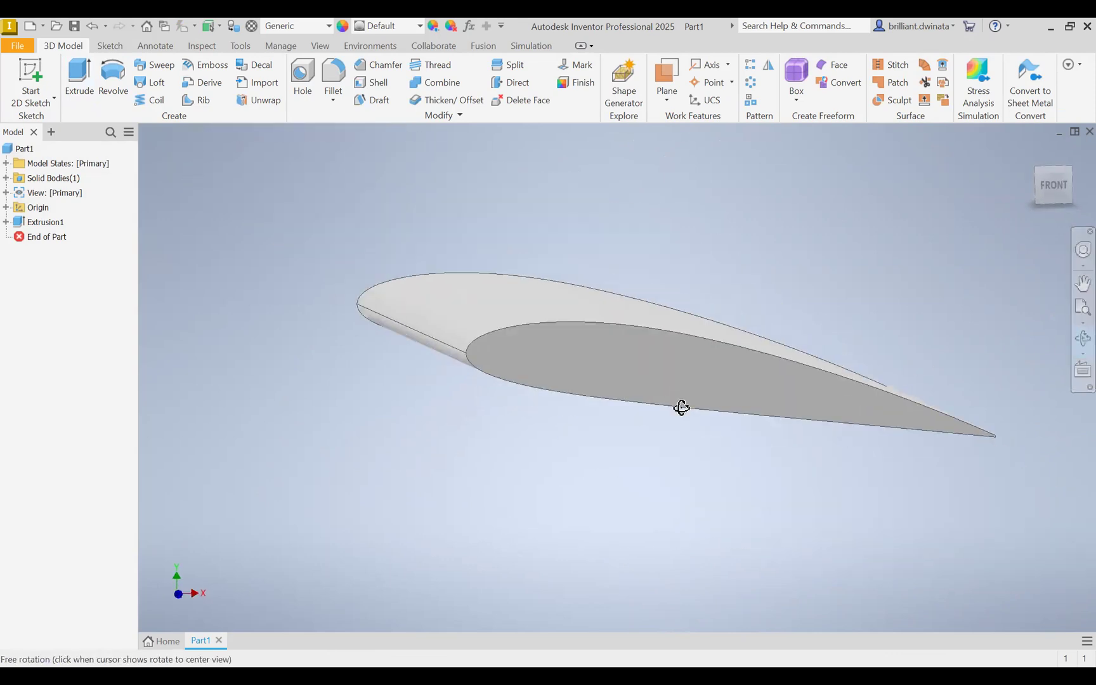
key(Escape)
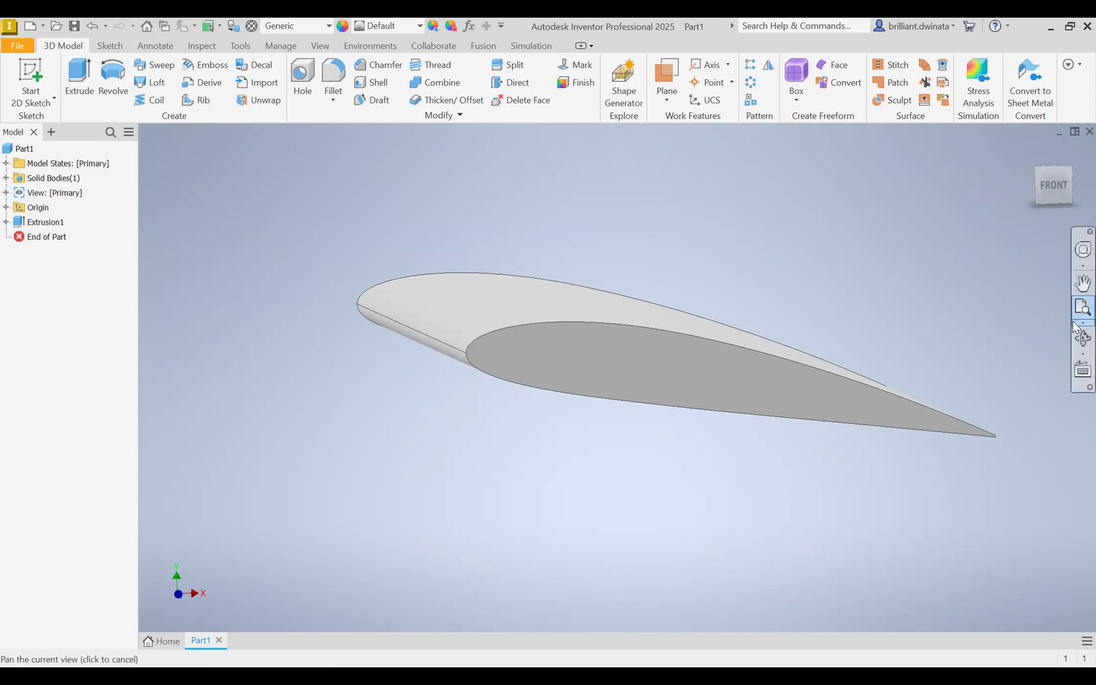
click(1082, 338)
mouse_move(674, 295)
mouse_down()
mouse_move(695, 314)
mouse_move(679, 307)
mouse_up()
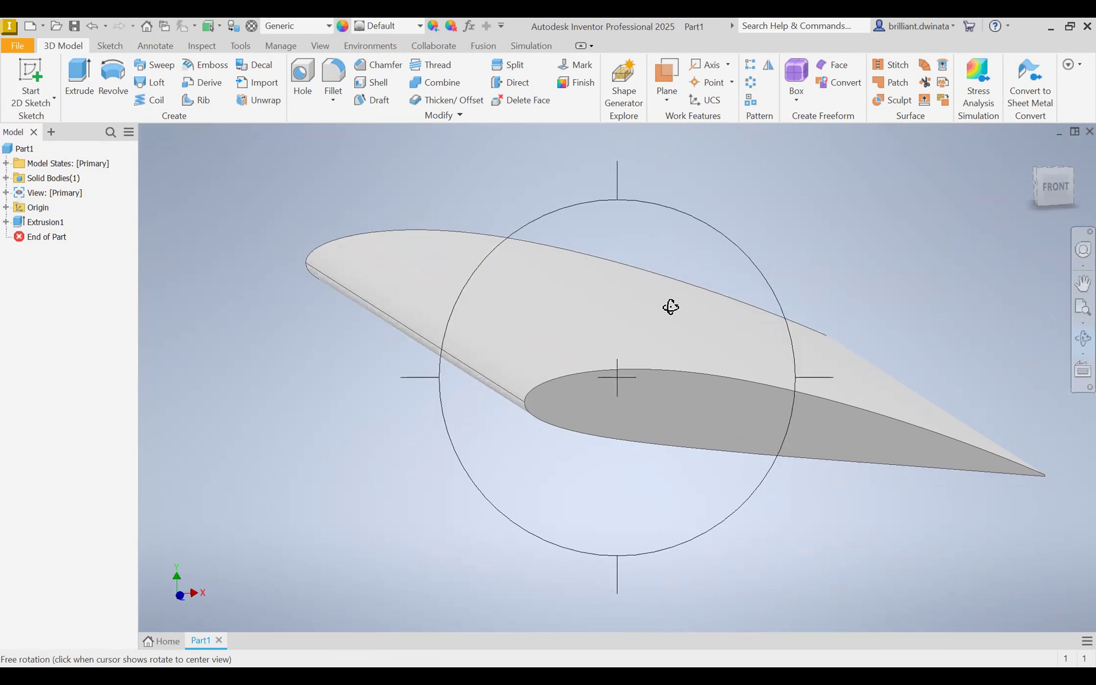
key(Escape)
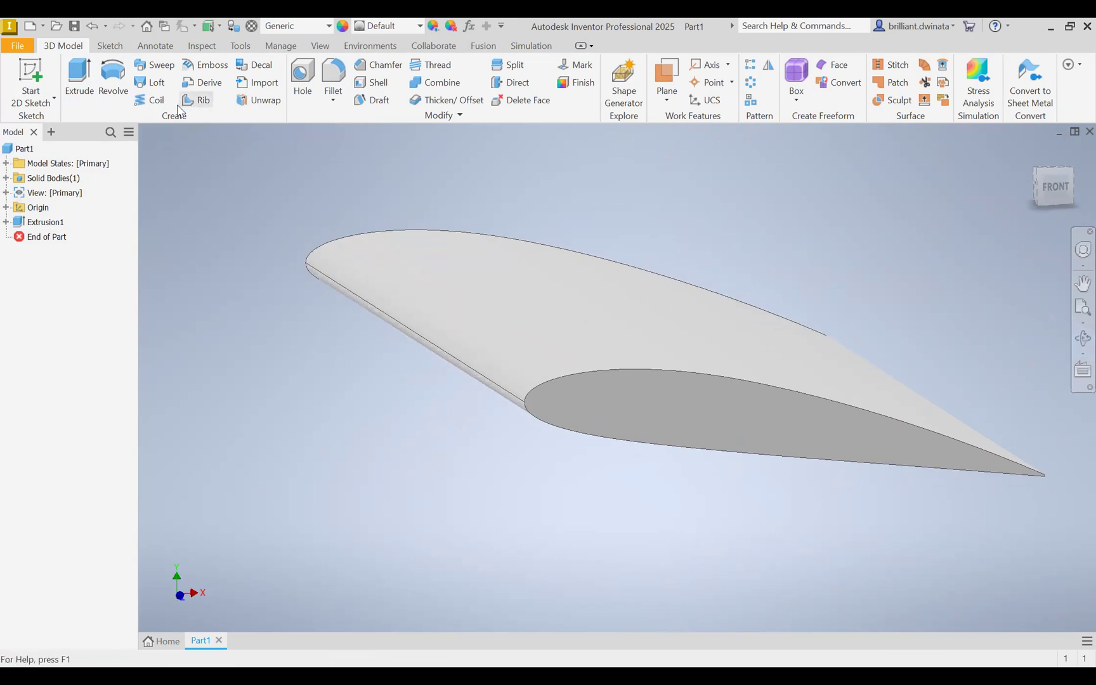
- Open the extrusion's underlying airfoil sketch for editing to check its orientation, and return to the solid wing
click(6, 207)
click(6, 207)
click(6, 222)
right_click(47, 240)
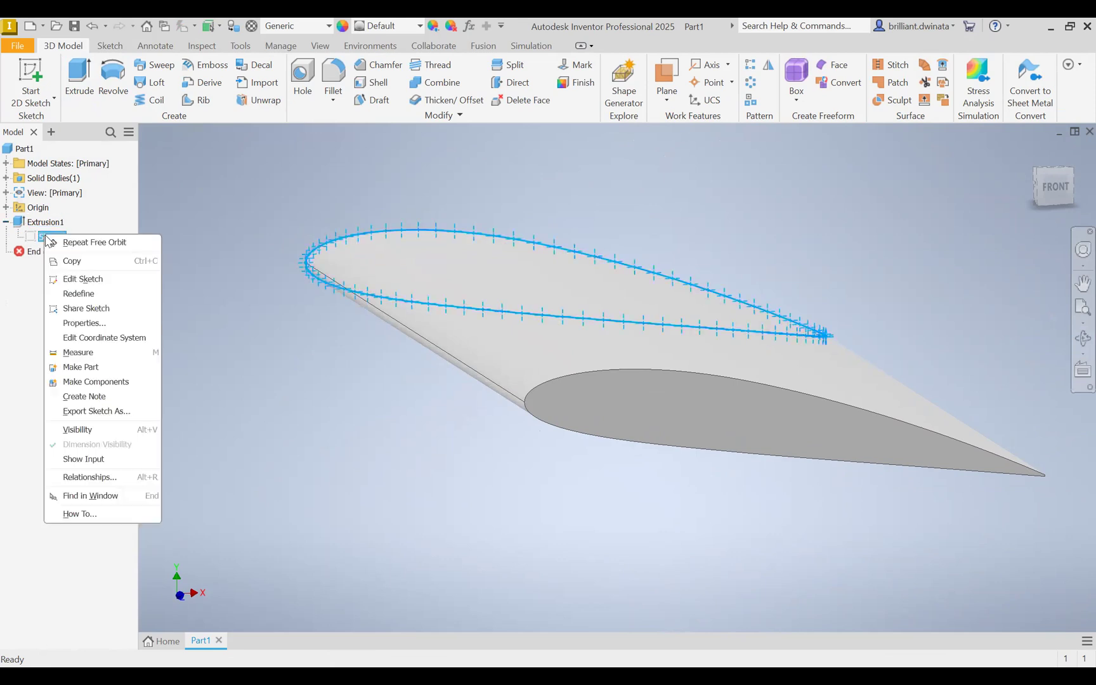
click(81, 279)
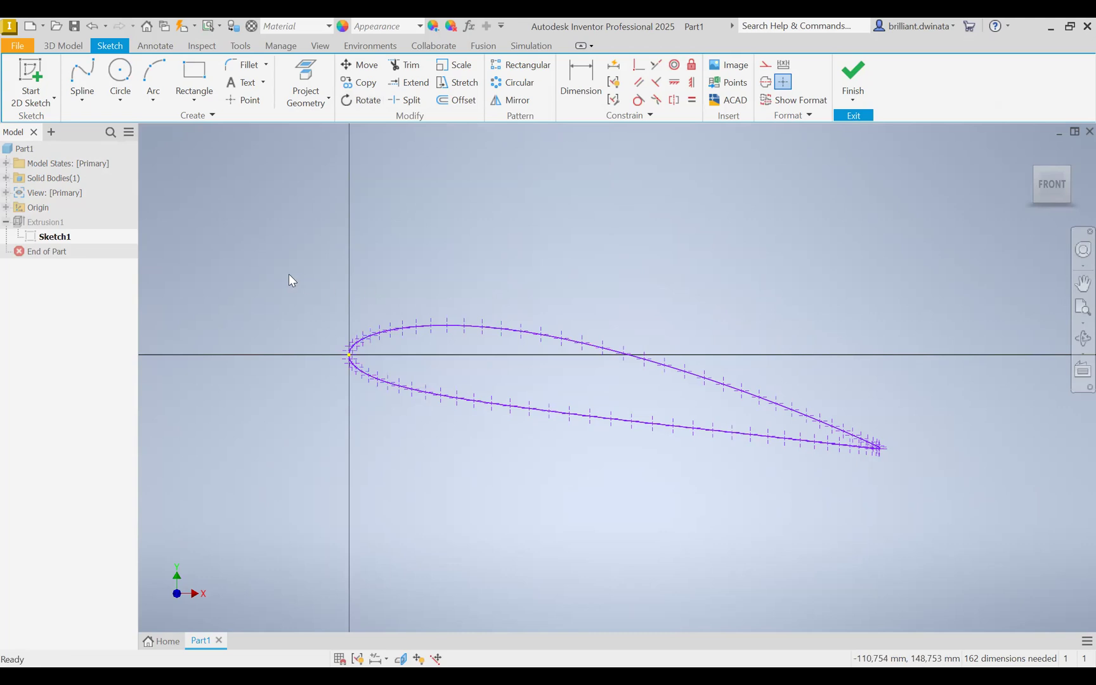
click(852, 76)
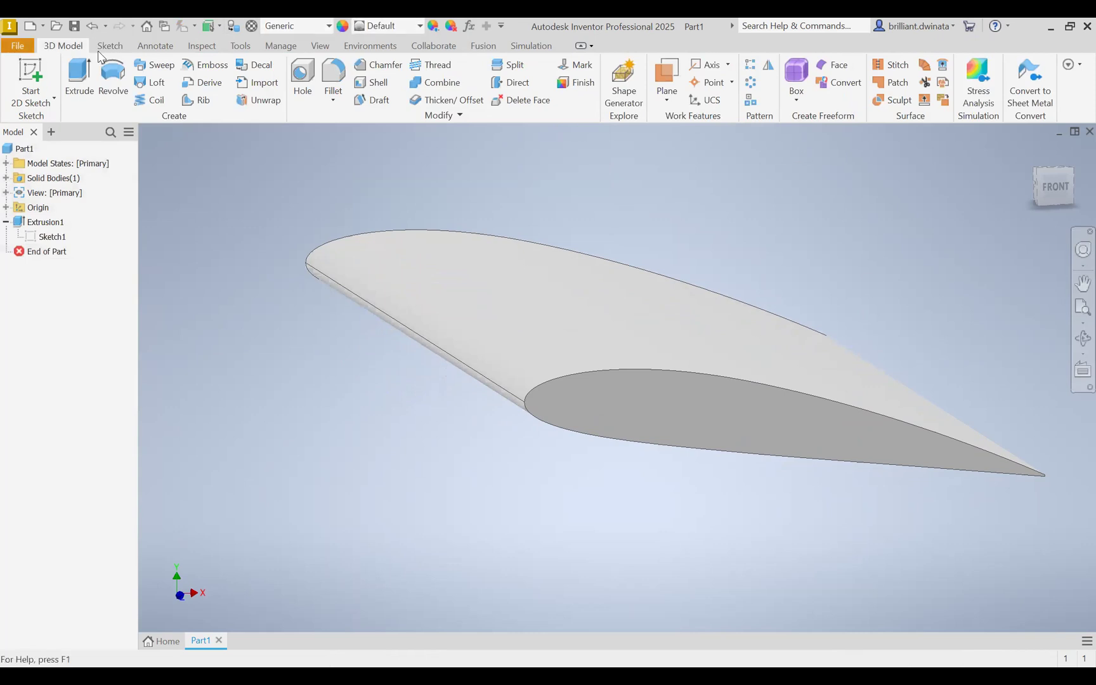
- Start saving the wing part and name the file naca 3414
click(17, 46)
click(28, 170)
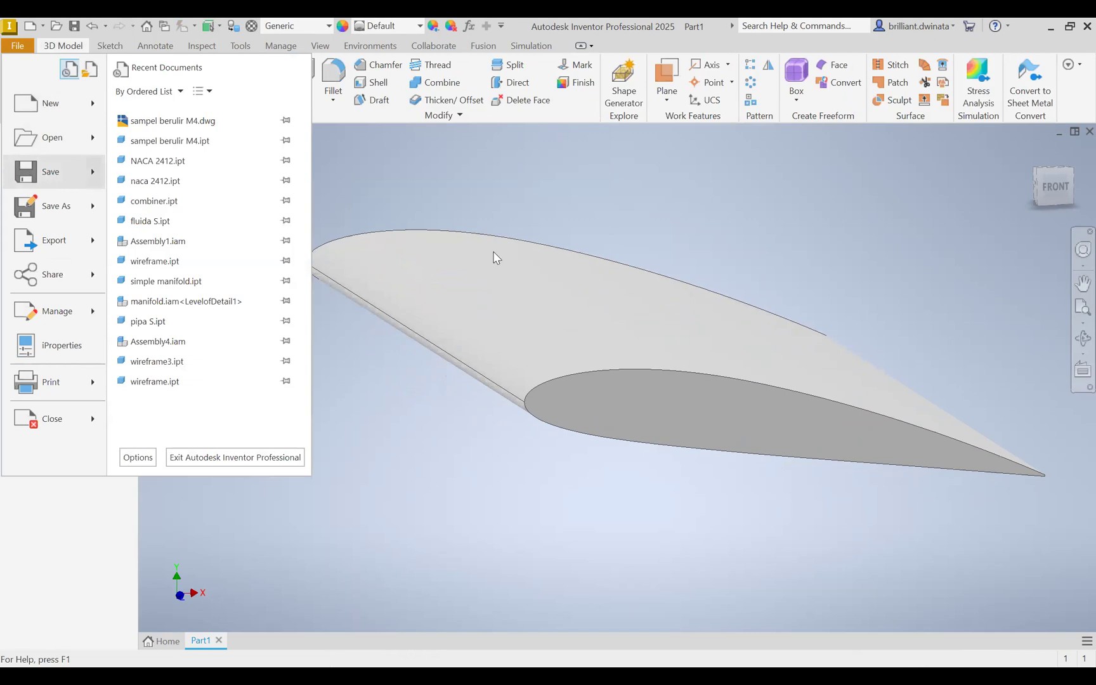
text(n)
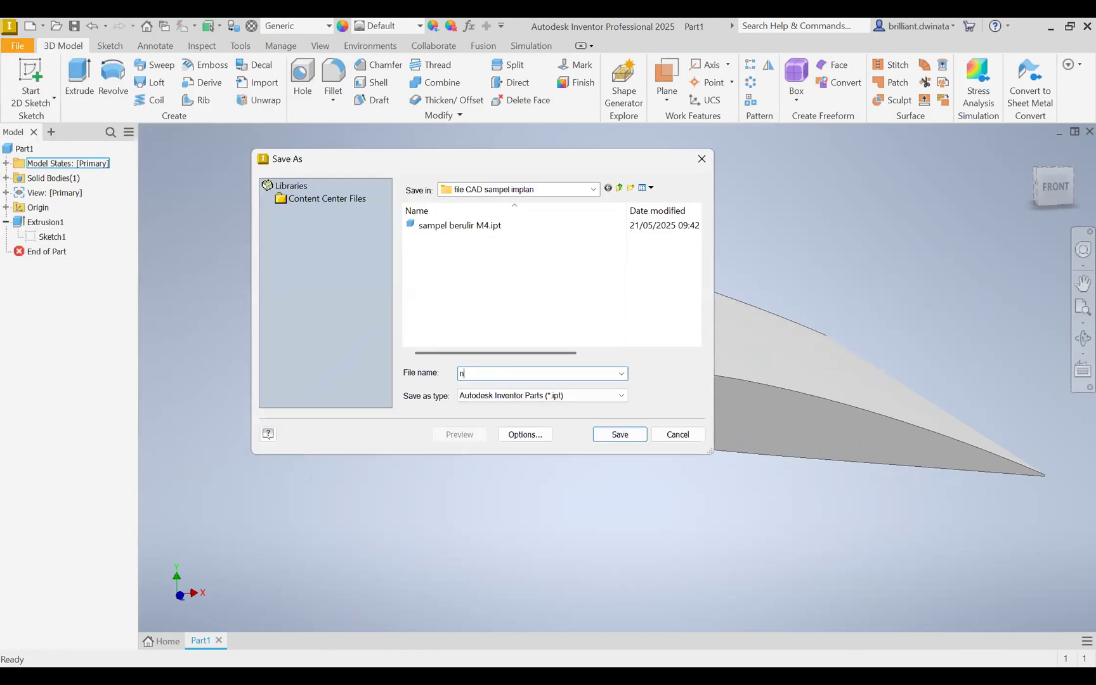
text(aca 4)
key(BackSpace)
text(3414)
- Choose the folder UNJANI > Kuliah > Desain Simulasi Teknik > CFD and save the part there
click(571, 189)
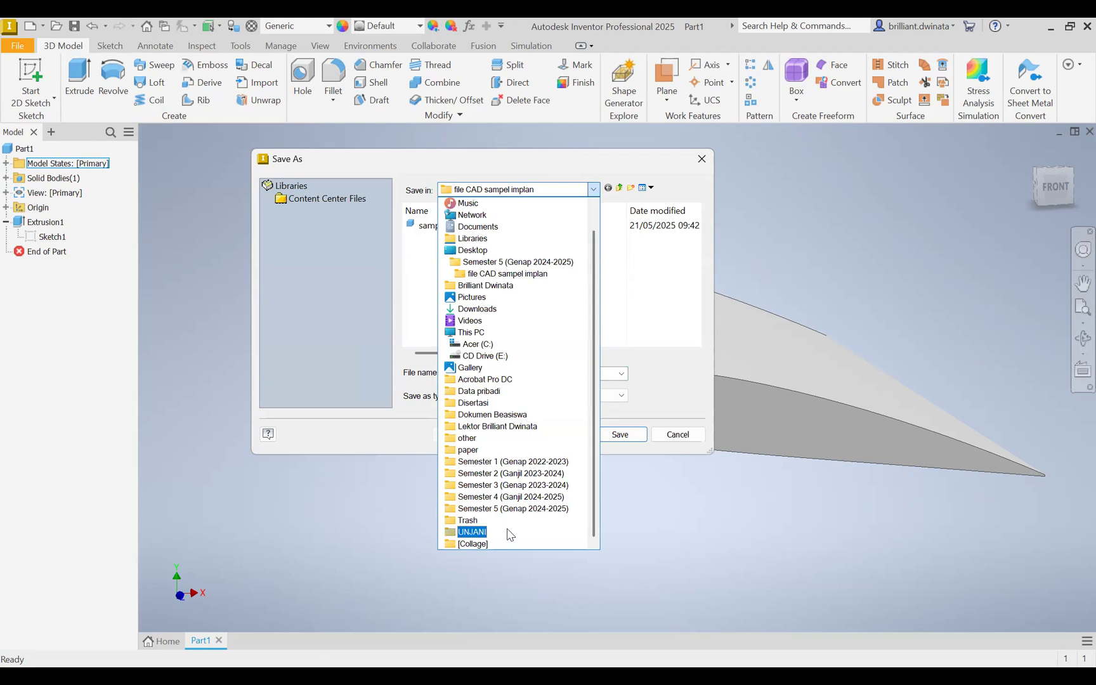
click(510, 534)
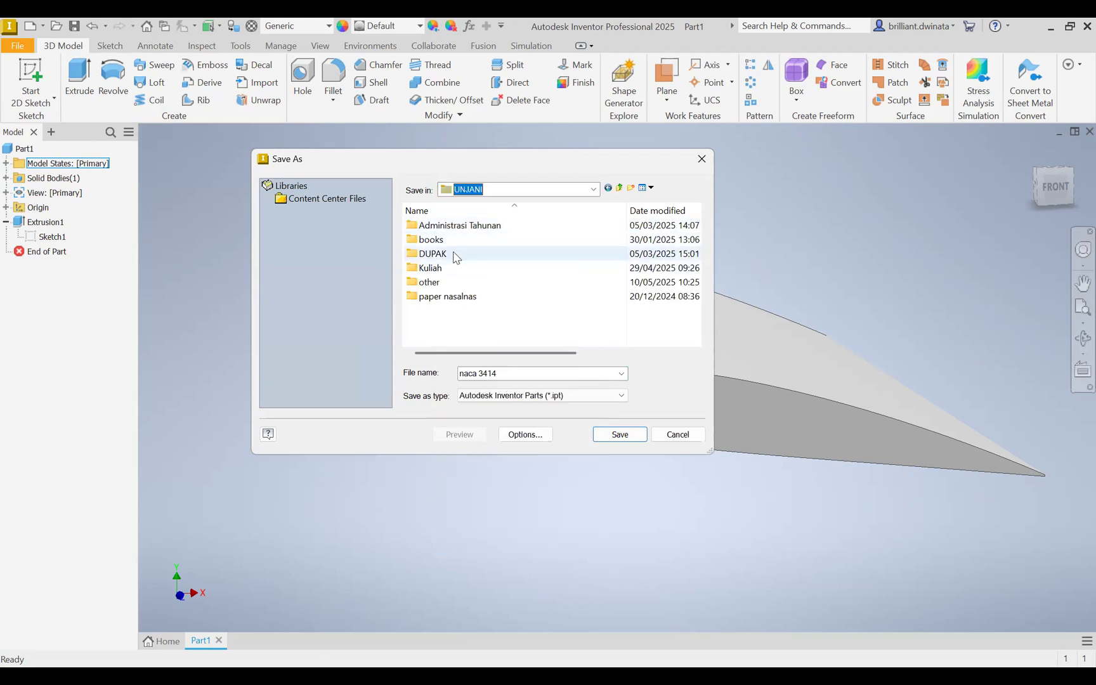
double_click(441, 269)
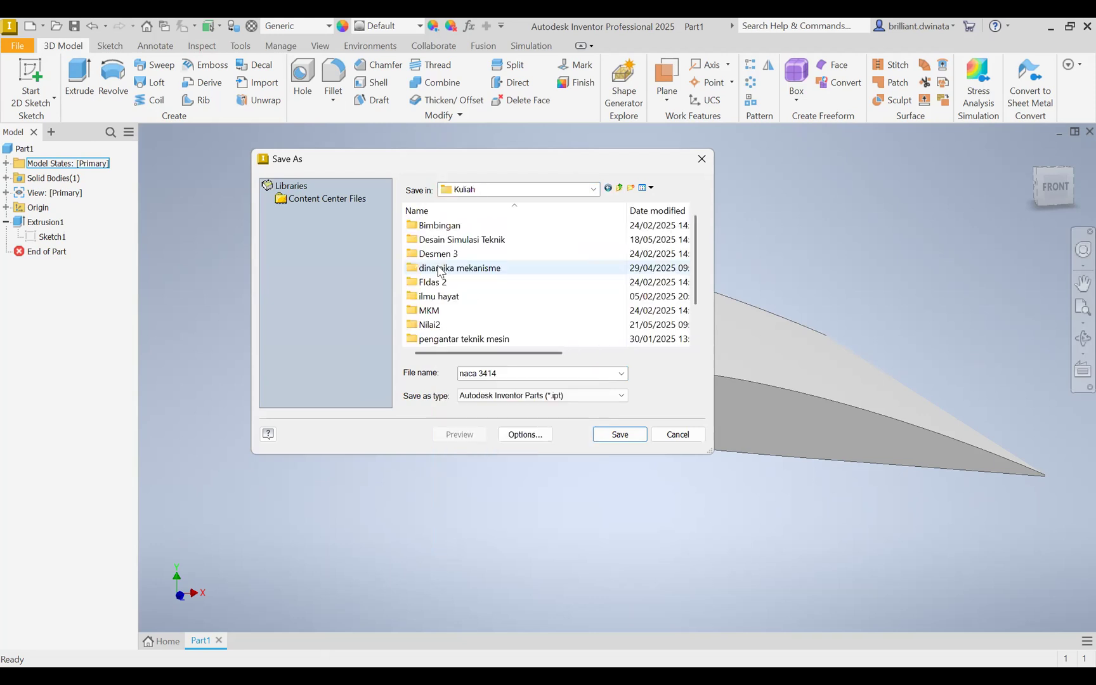
double_click(441, 239)
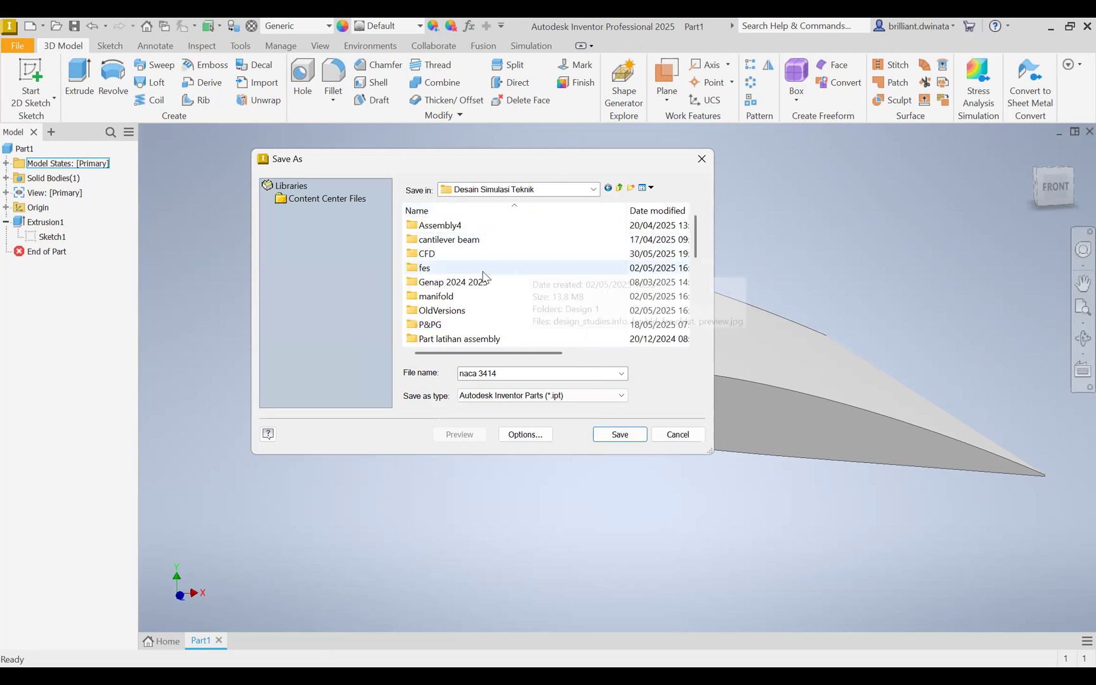
double_click(443, 253)
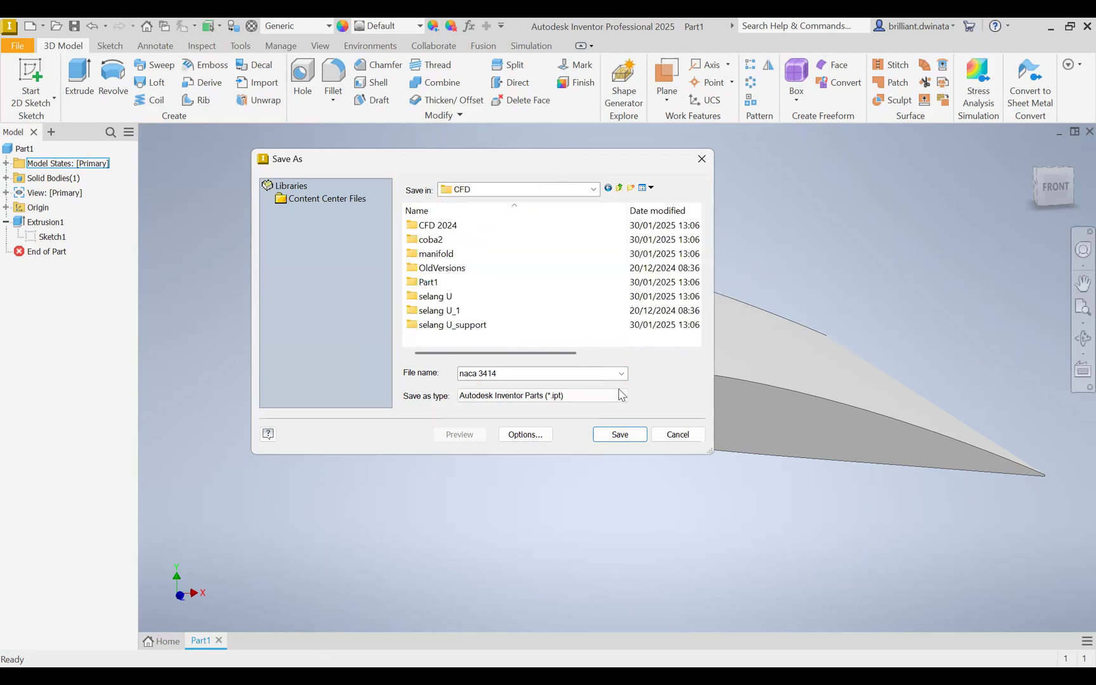
click(620, 435)
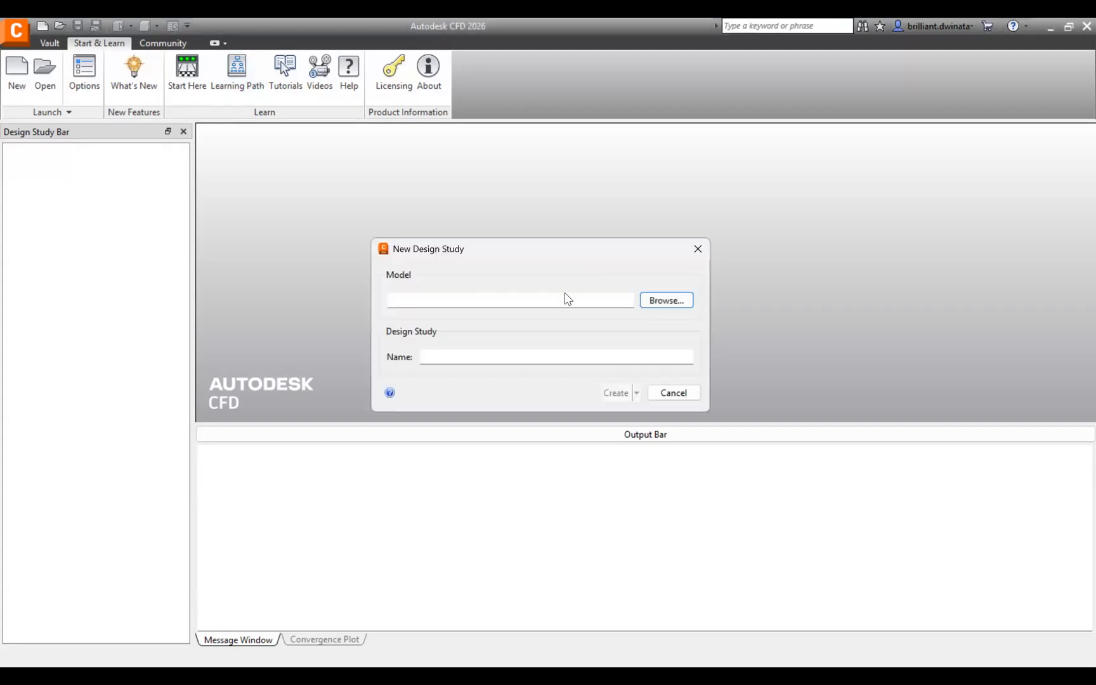
- Load naca 3414.ipt from Desktop > UNJANI > Kuliah > Desain Simulasi Teknik > CFD as the new study's model
click(666, 302)
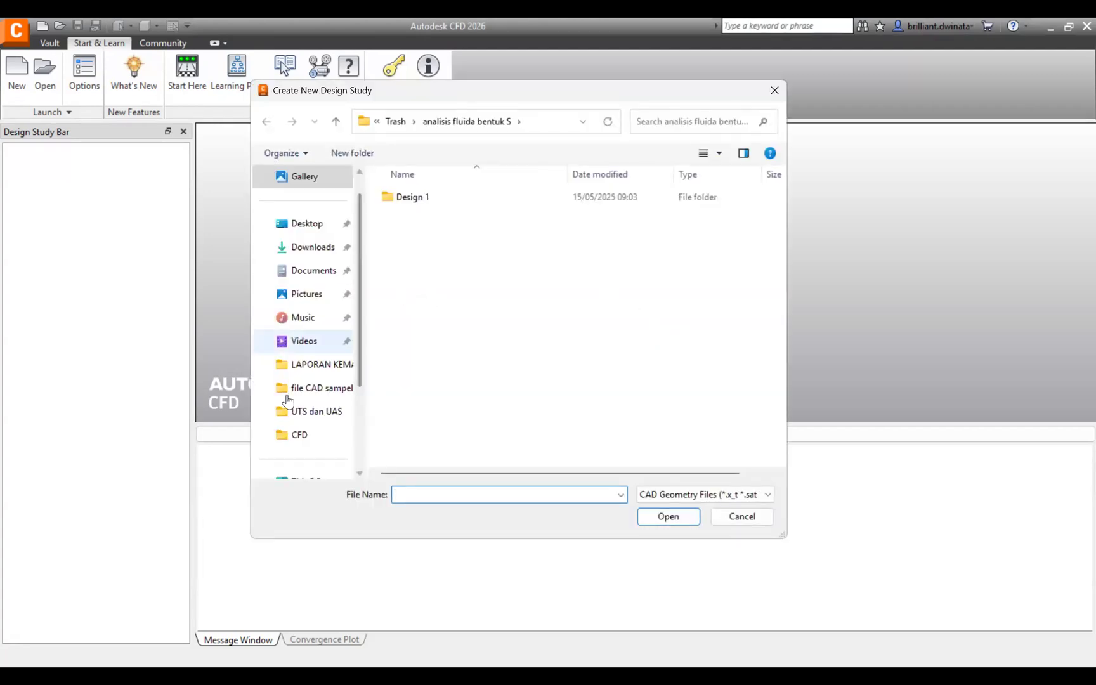
click(307, 224)
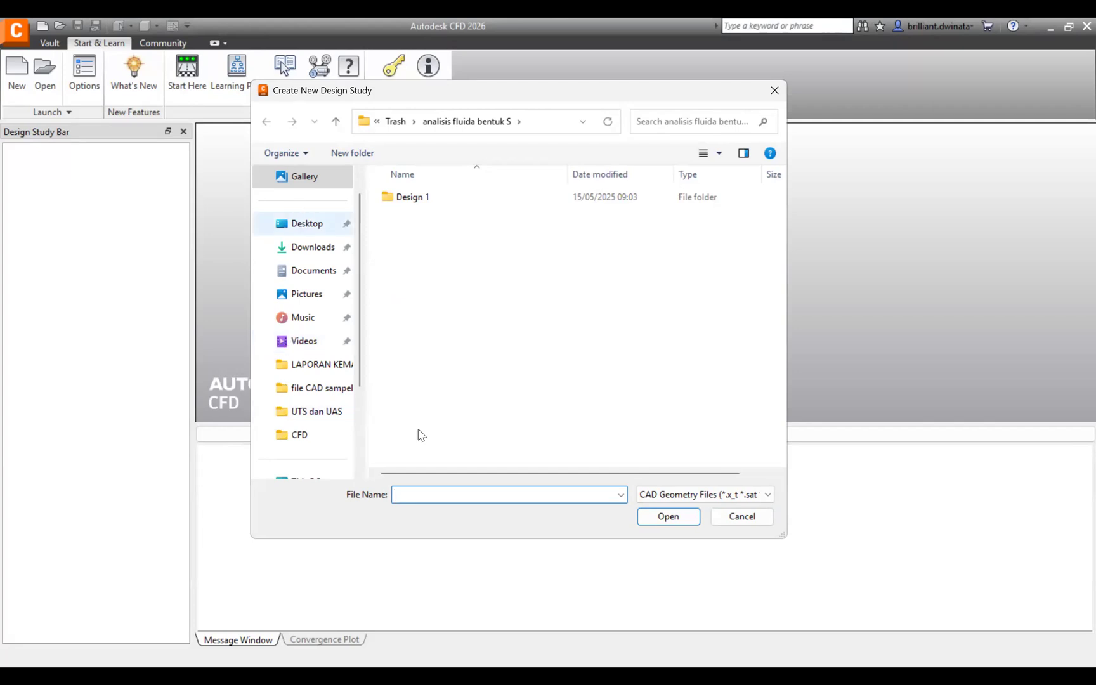
click(417, 457)
double_click(417, 458)
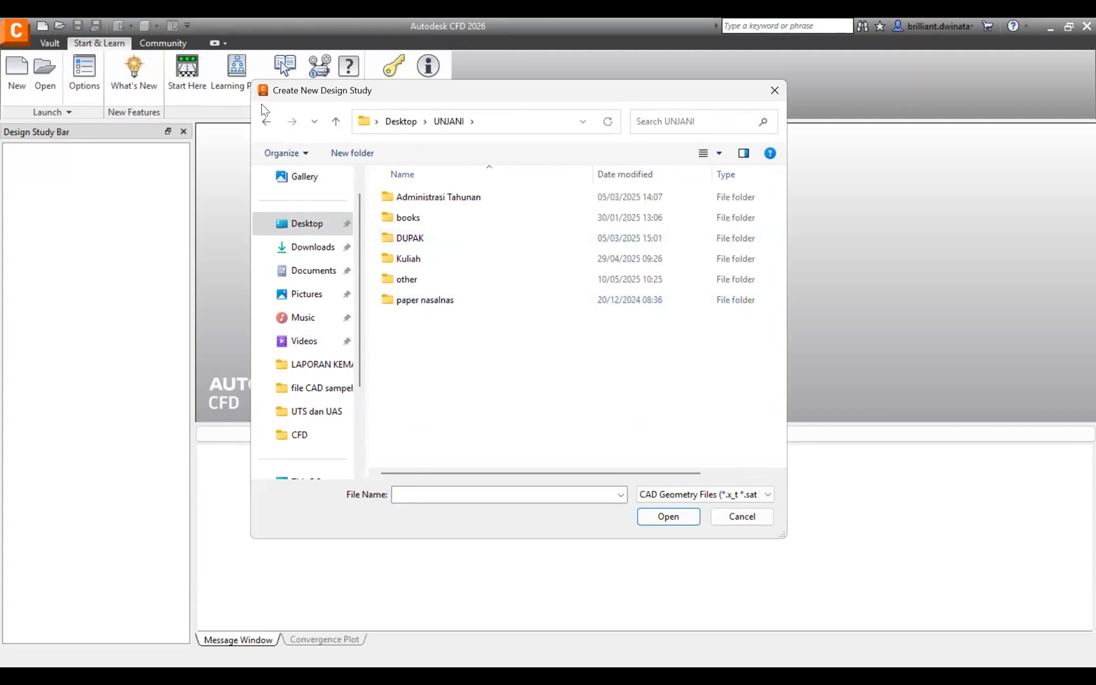
double_click(423, 258)
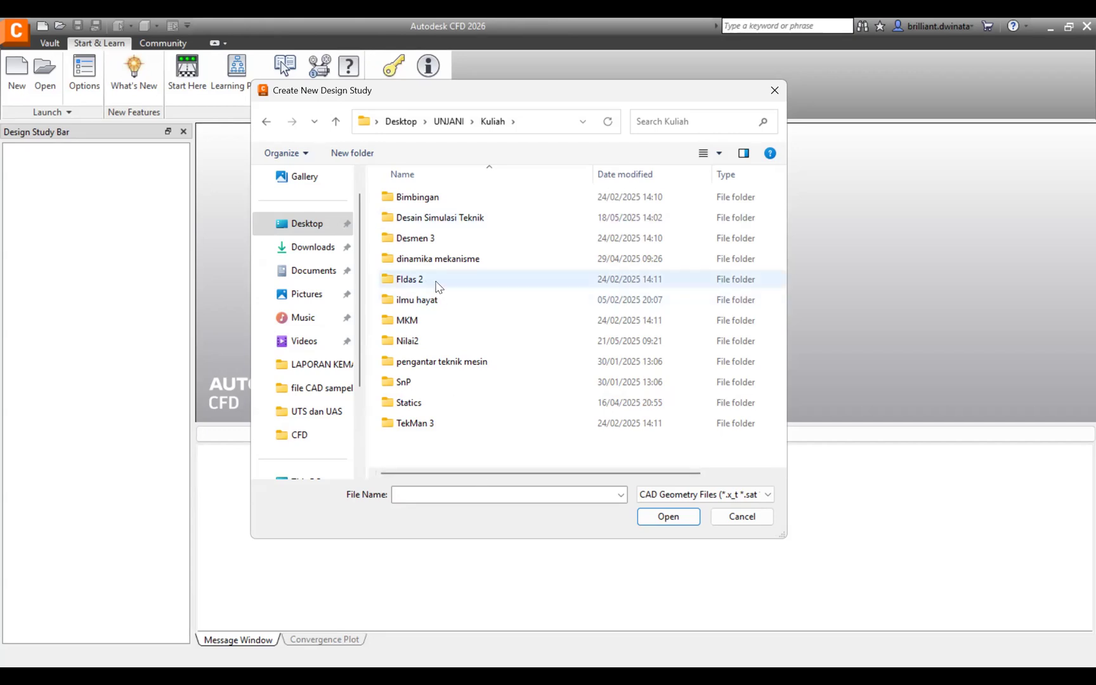
double_click(424, 218)
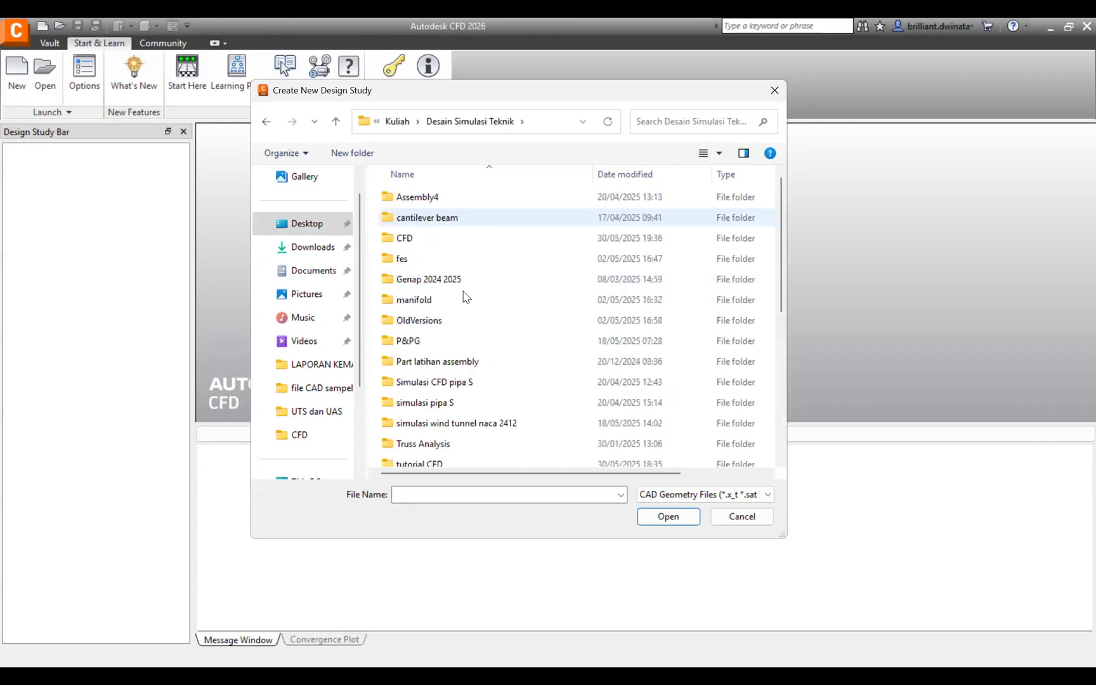
scroll(482, 299, down, 4)
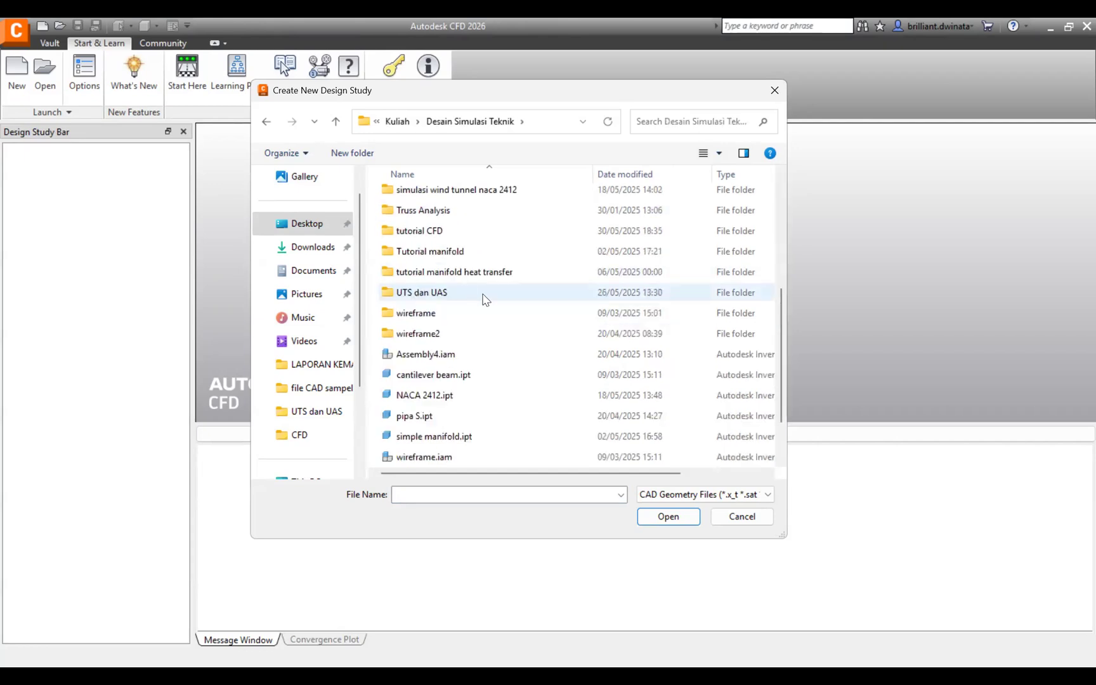
scroll(497, 292, down, 1)
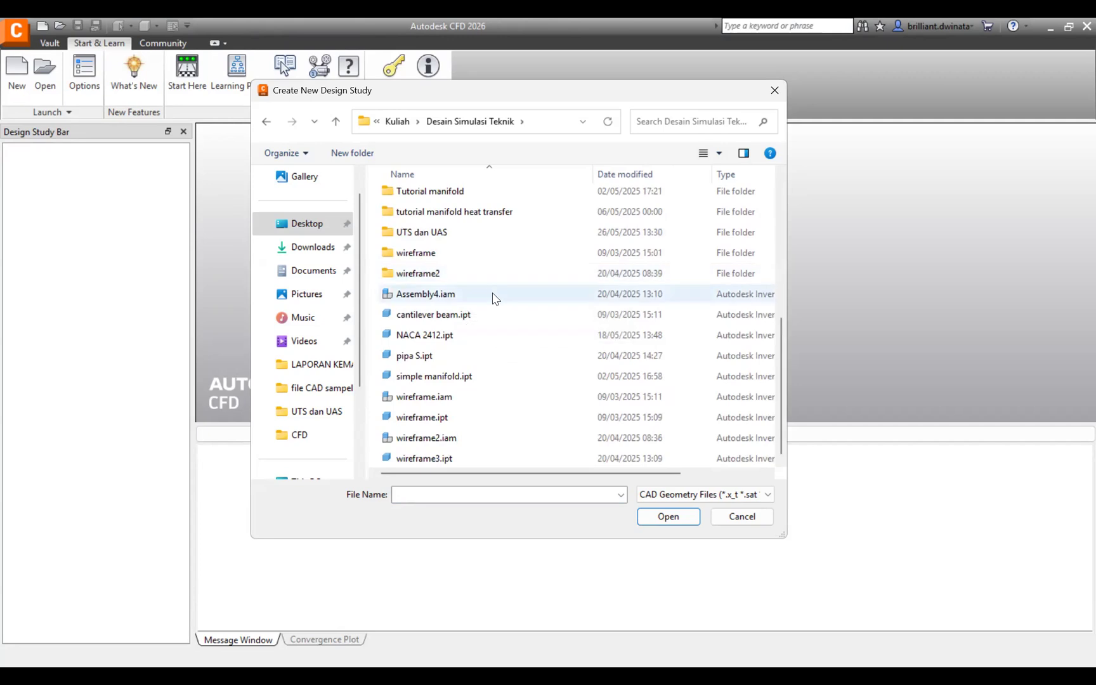
scroll(421, 239, up, 5)
double_click(421, 235)
scroll(426, 368, left, 2)
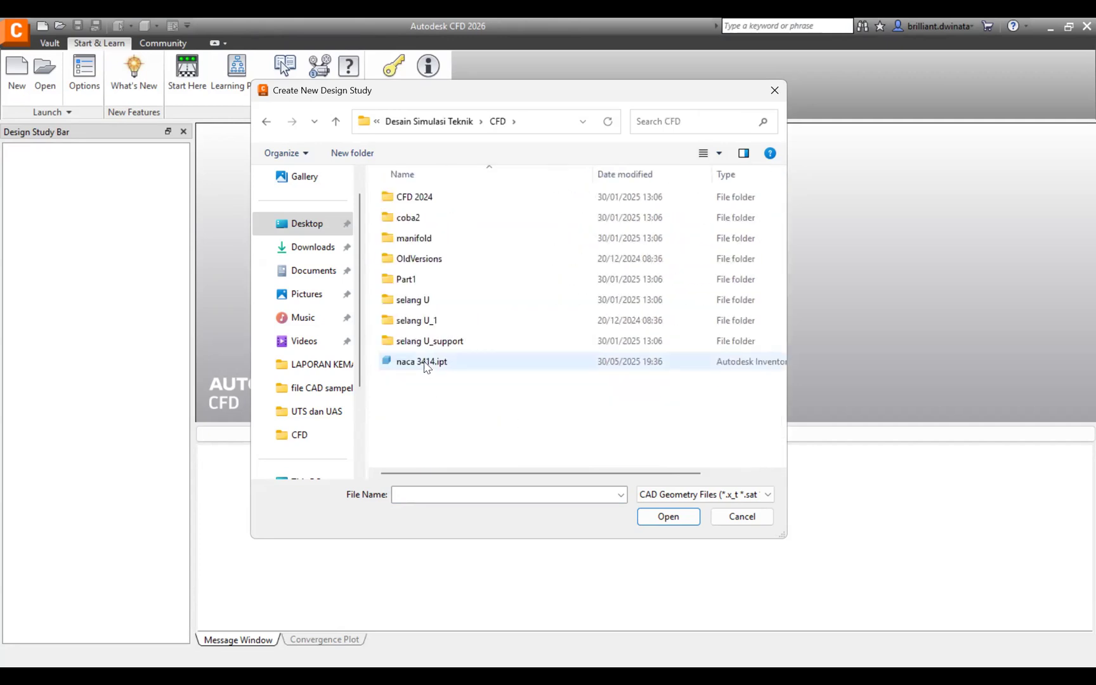
double_click(492, 361)
- Name the design study simulasi aerodinamik naca 3414 and create it
click(492, 362)
text(simulasi aerodinamik)
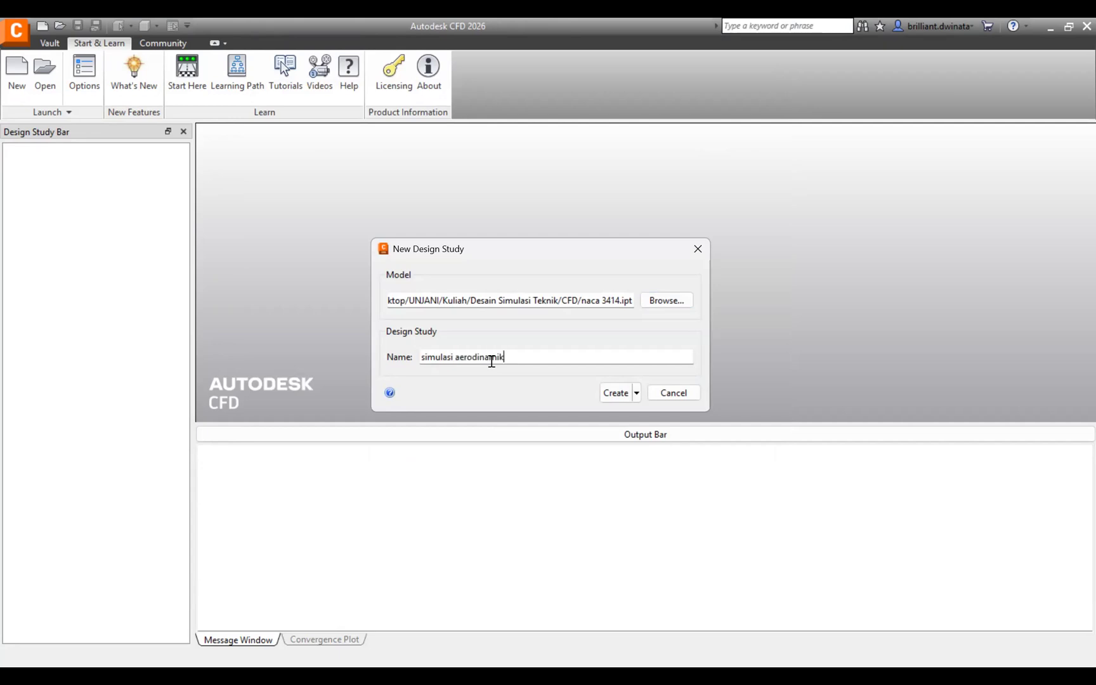
text( naca 3414)
click(607, 393)
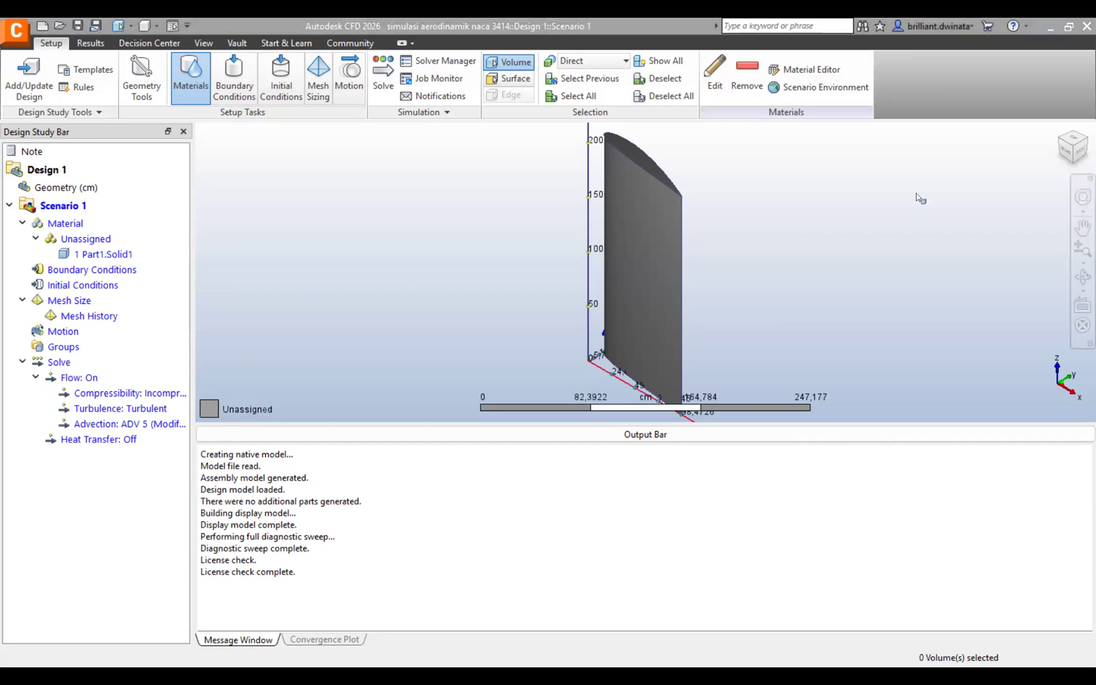
- Examine the imported wing's orientation from an oblique angle and its airfoil profile from the Bottom and Top views
click(1082, 278)
drag(596, 350, 566, 244)
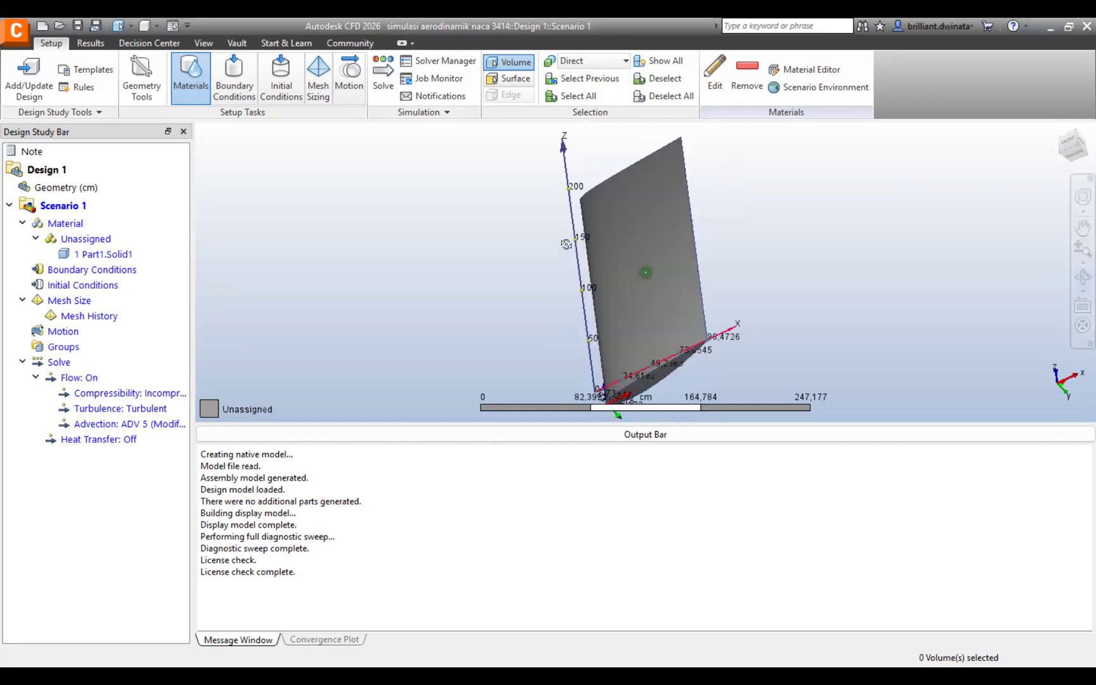
click(1073, 154)
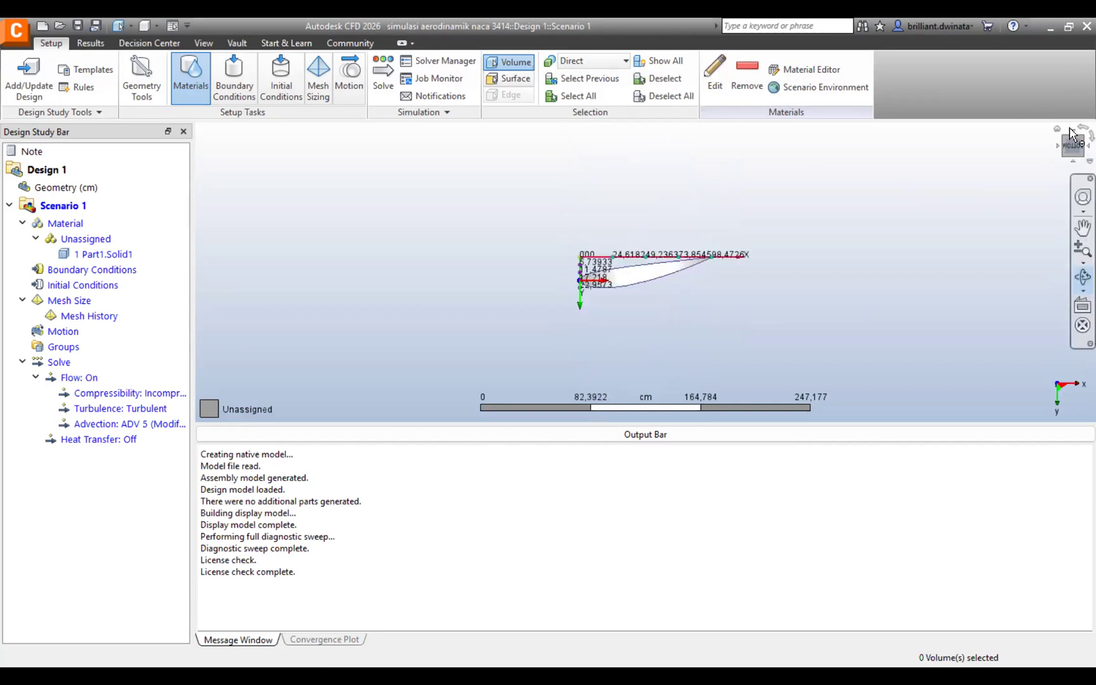
click(1074, 132)
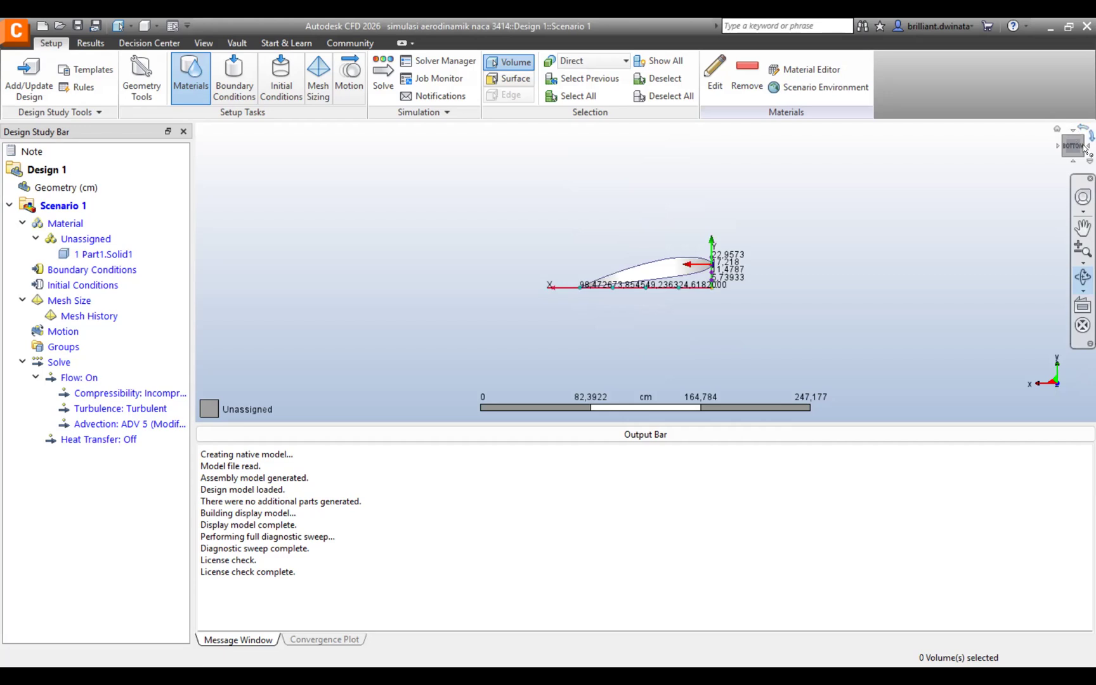
click(1084, 148)
click(1084, 150)
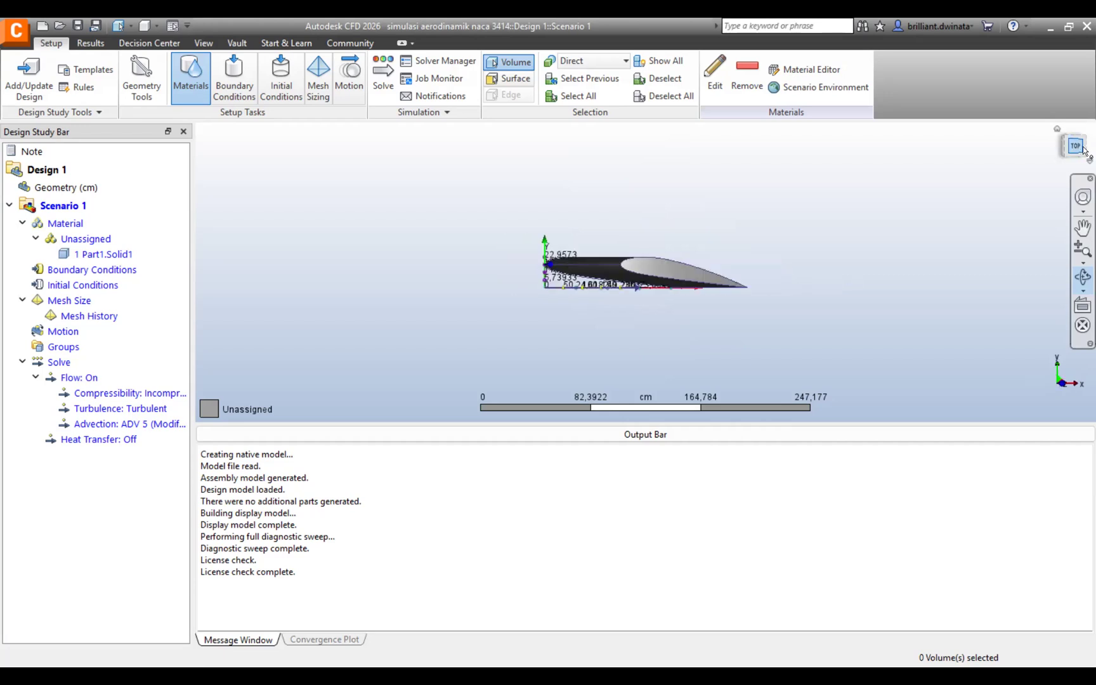
scroll(641, 304, up, 6)
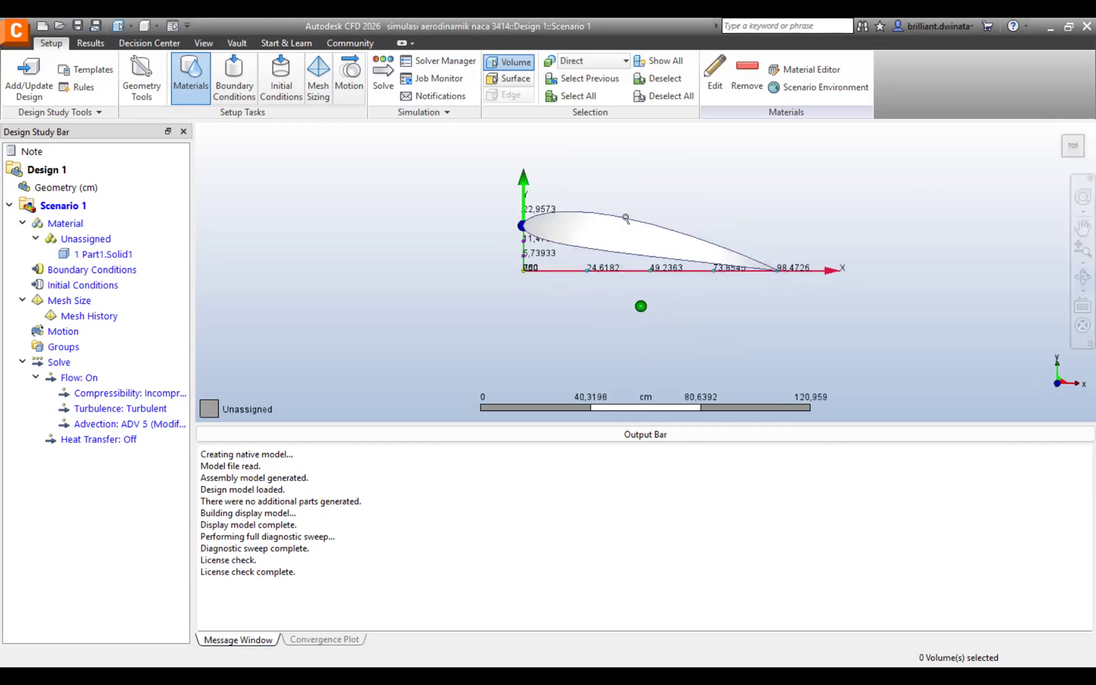
middle_drag(630, 279, 651, 207)
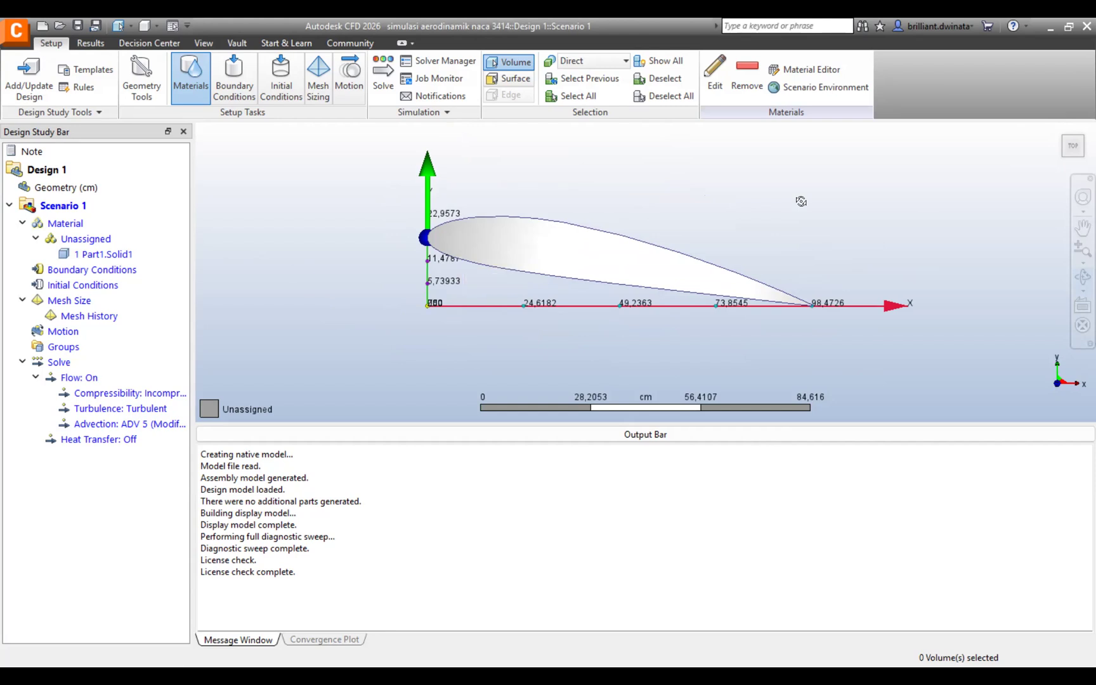
- Change the geometry's length units to meter
click(57, 187)
right_click(57, 187)
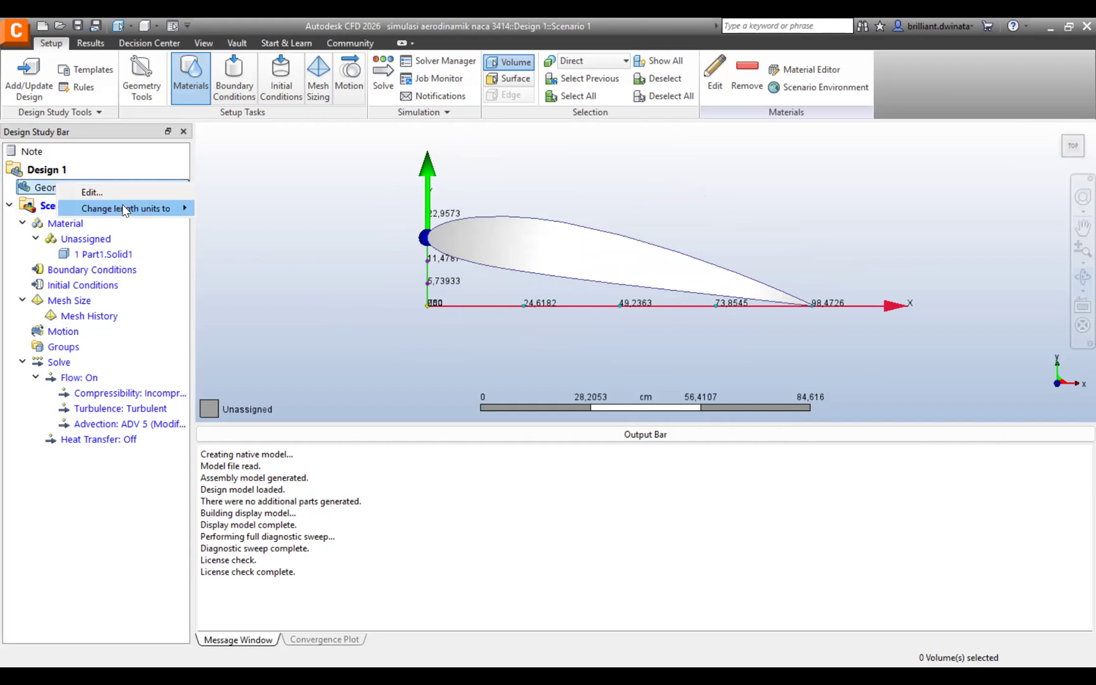
mouse_move(125, 210)
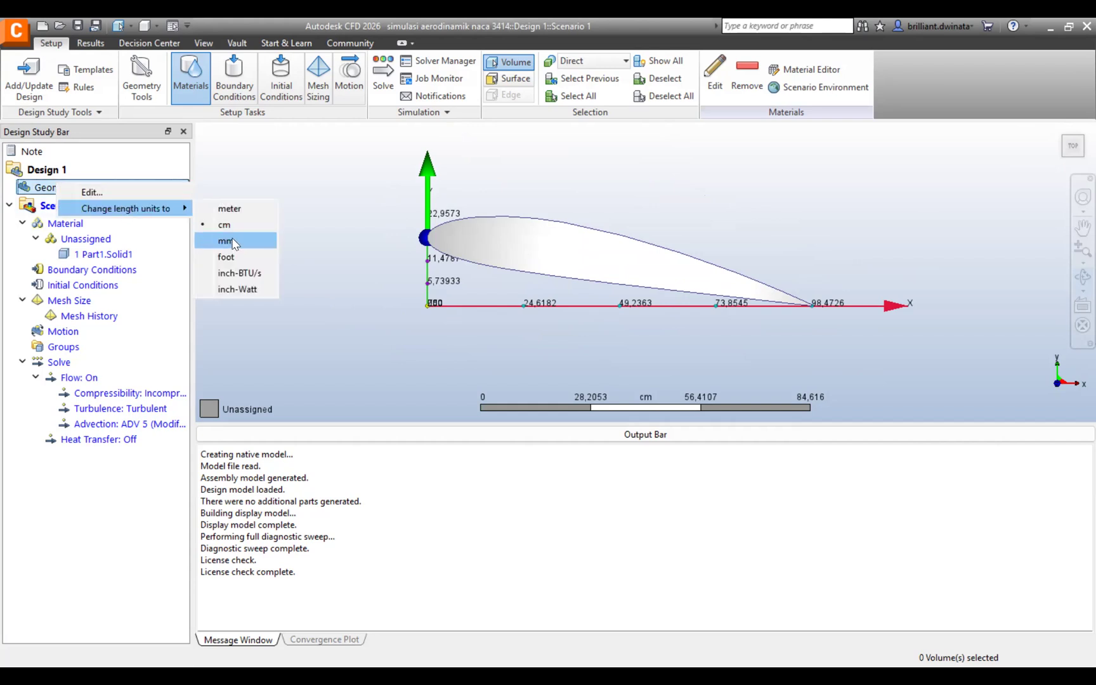
click(240, 208)
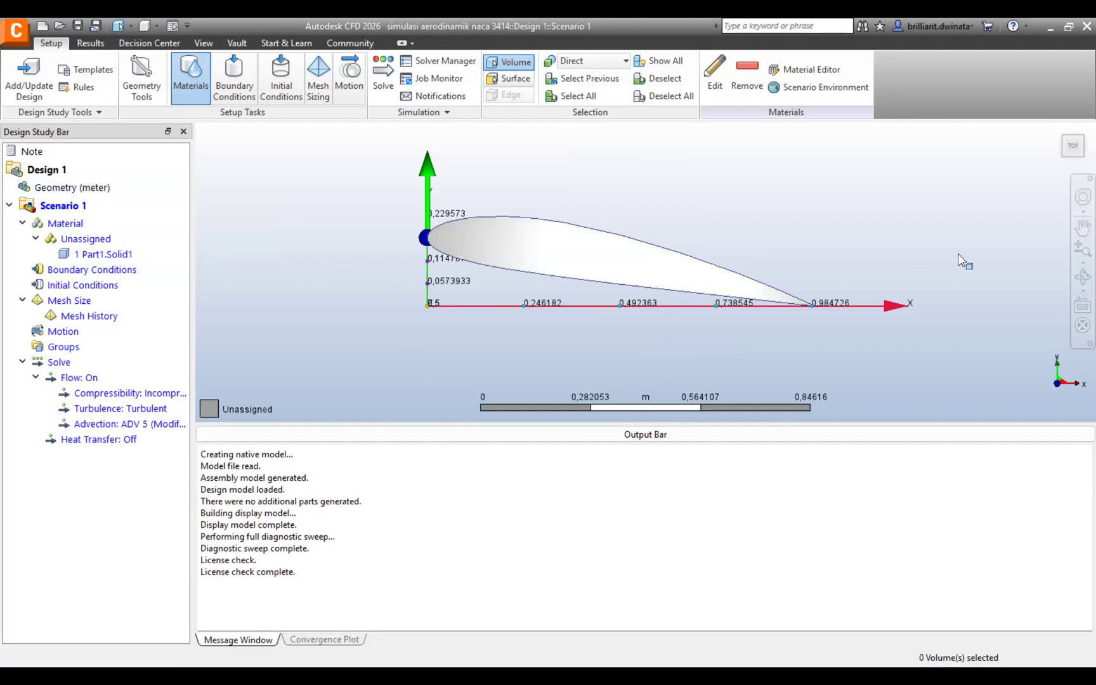
- Assign the solid material Aluminum Alloy (6061) to the wing part
click(1078, 278)
drag(596, 269, 571, 286)
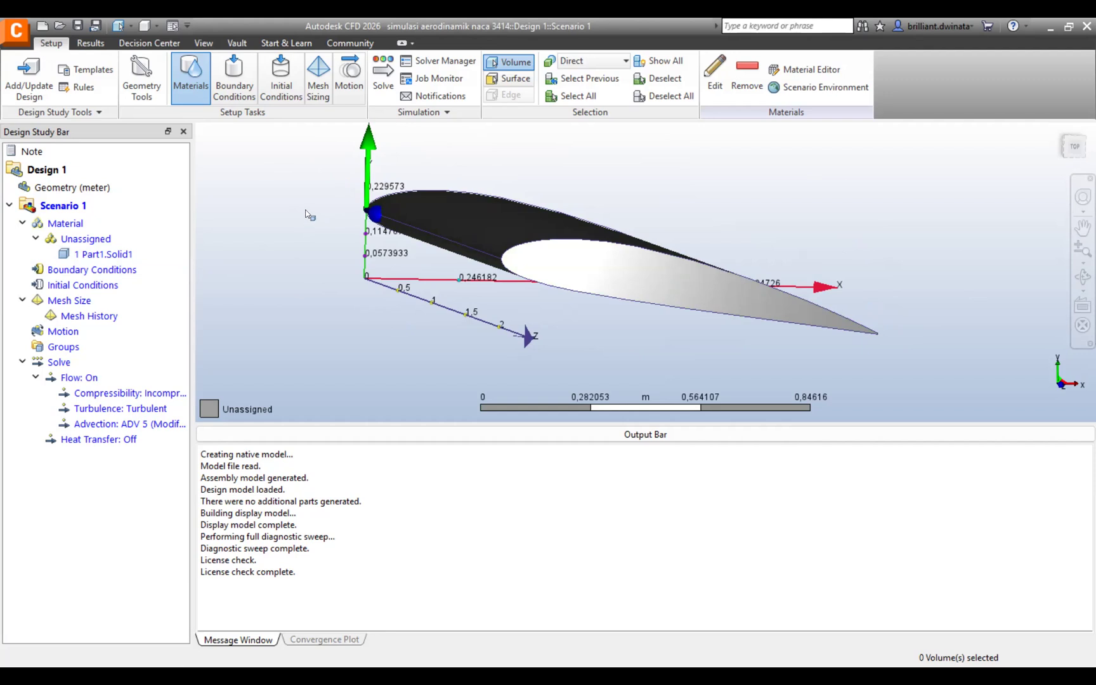
scroll(310, 216, down, 3)
middle_drag(283, 159, 374, 180)
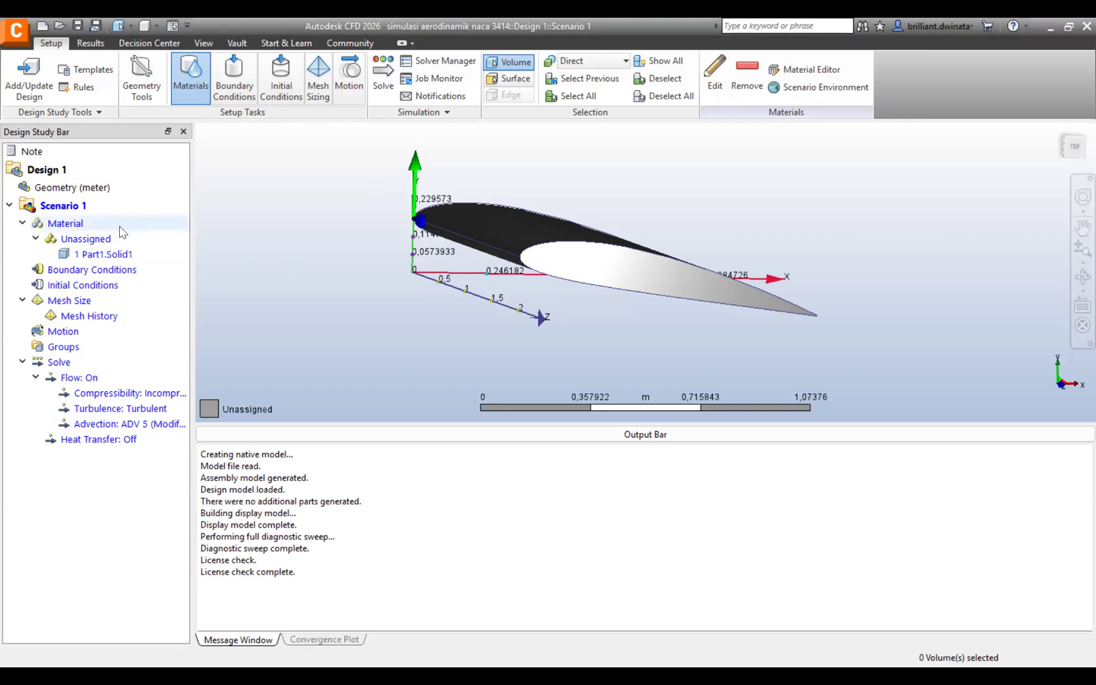
click(107, 255)
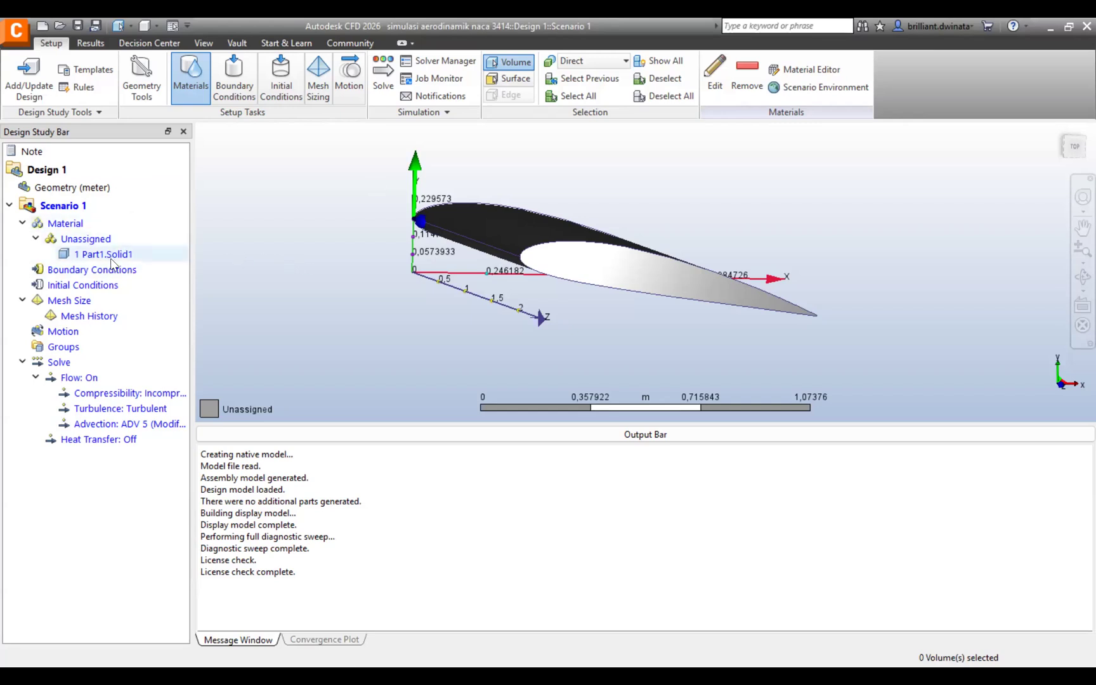
right_click(109, 260)
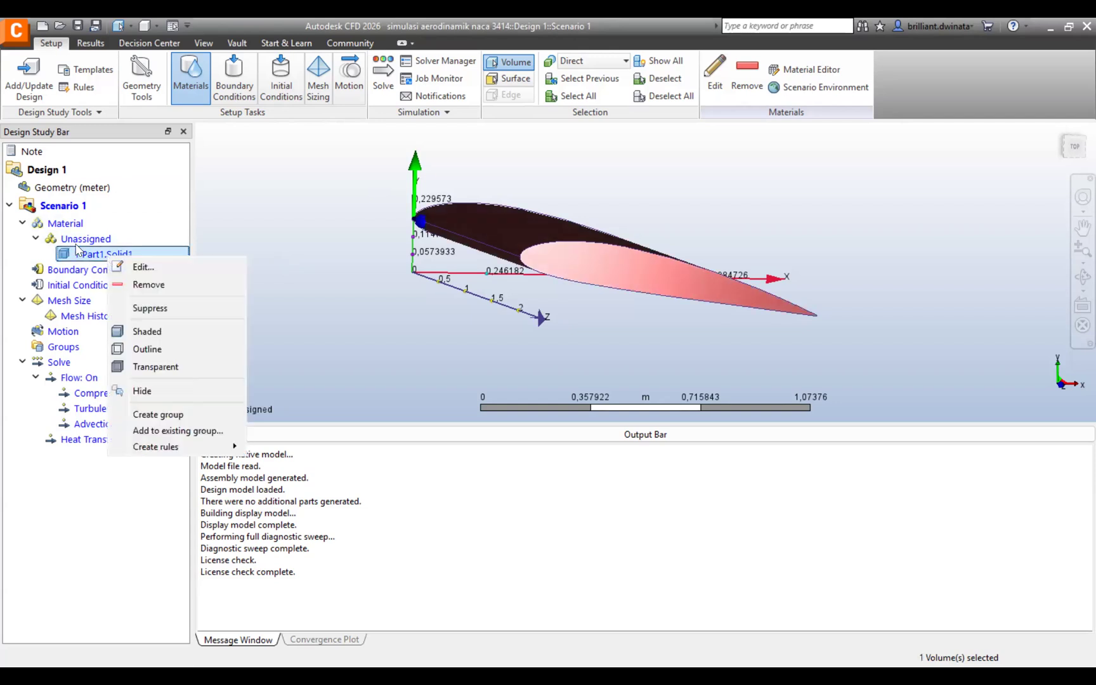
click(130, 267)
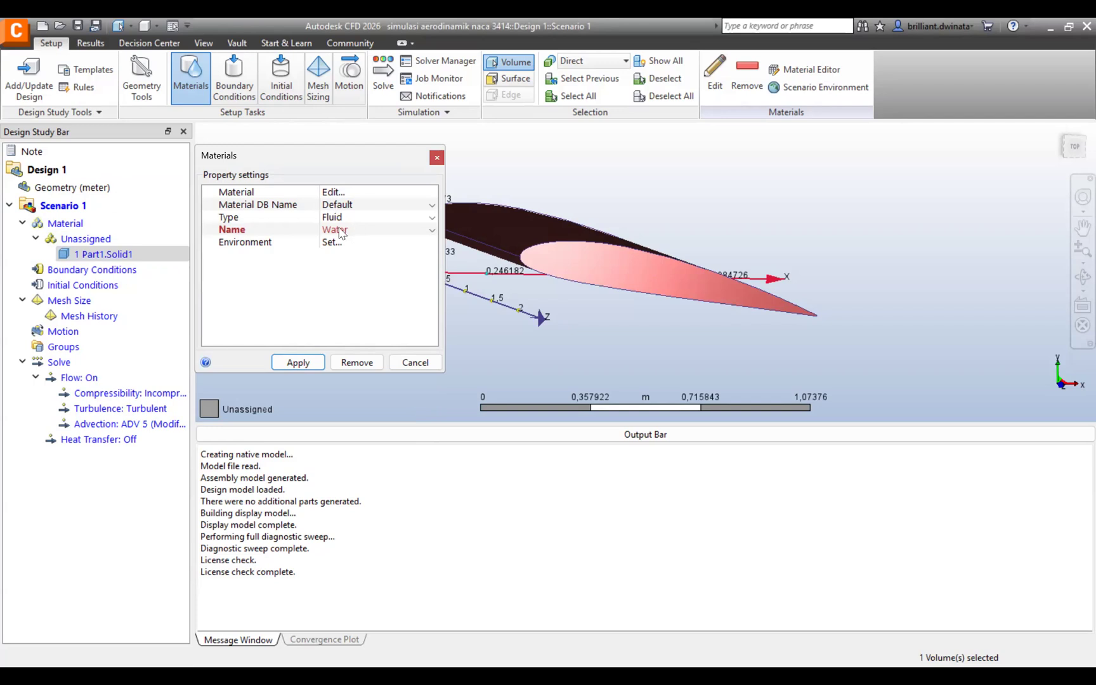
click(340, 232)
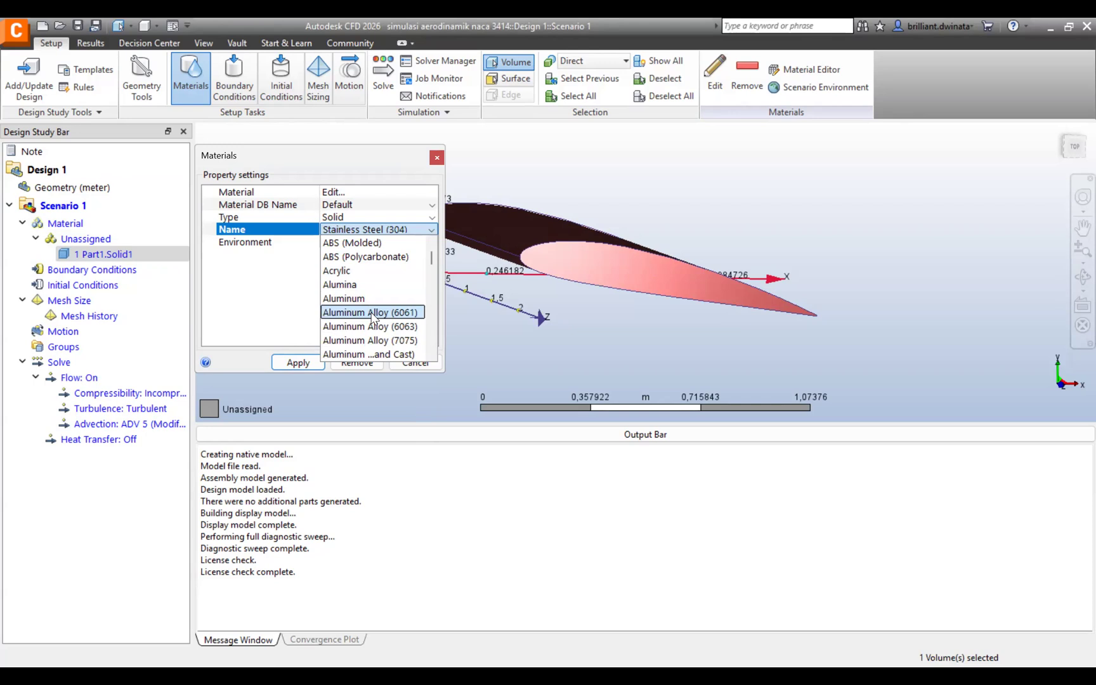
click(371, 312)
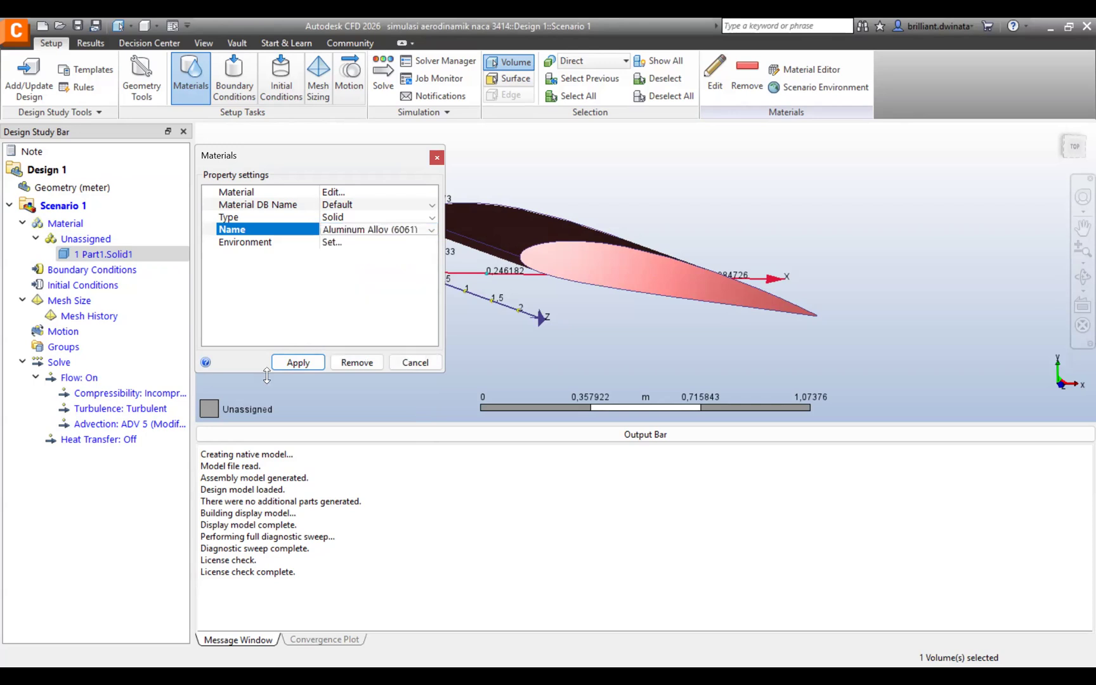
click(298, 362)
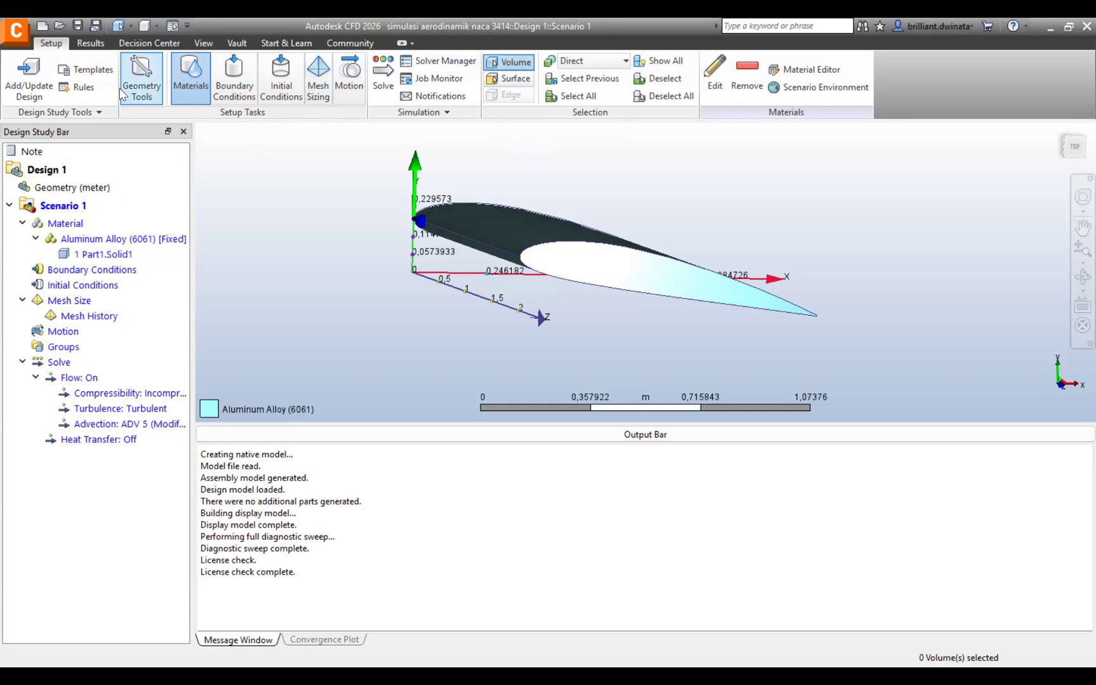
- Start defining an external volume around the wing with Geometry Tools, keeping the wing in view beside the dialog
click(140, 94)
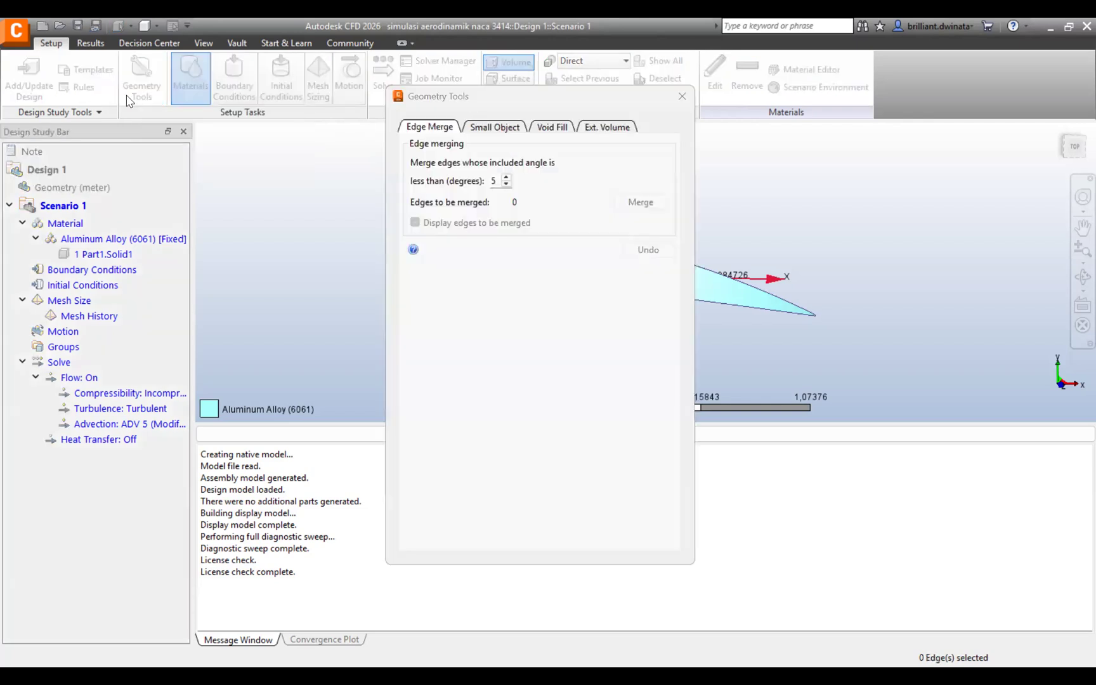
drag(475, 104, 163, 107)
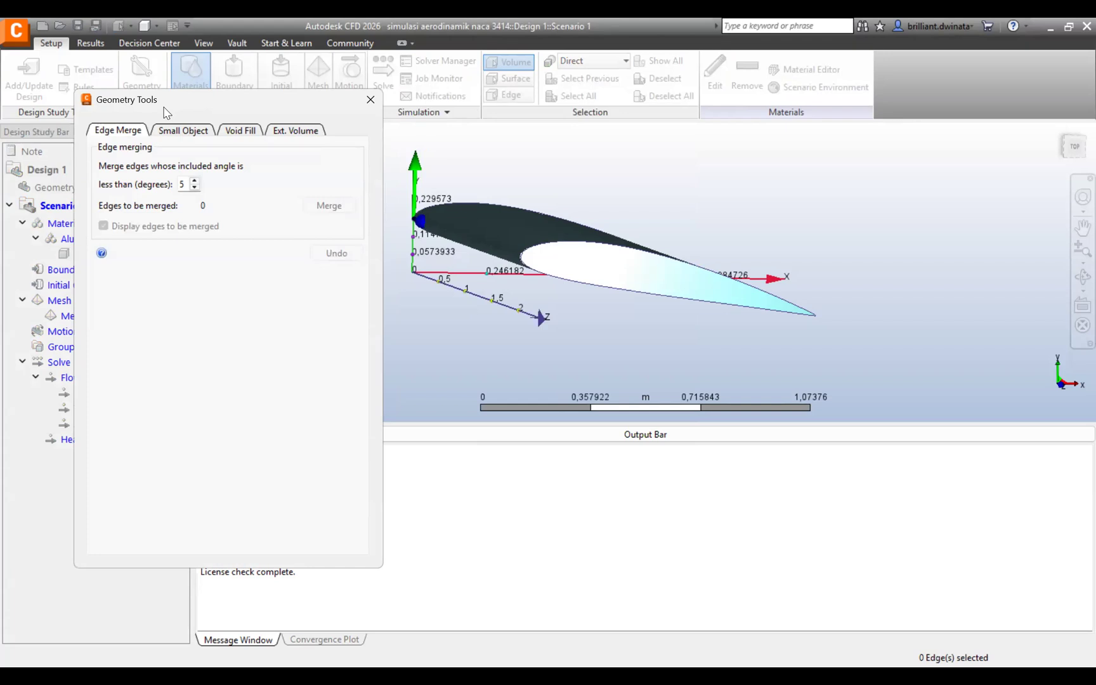
click(230, 131)
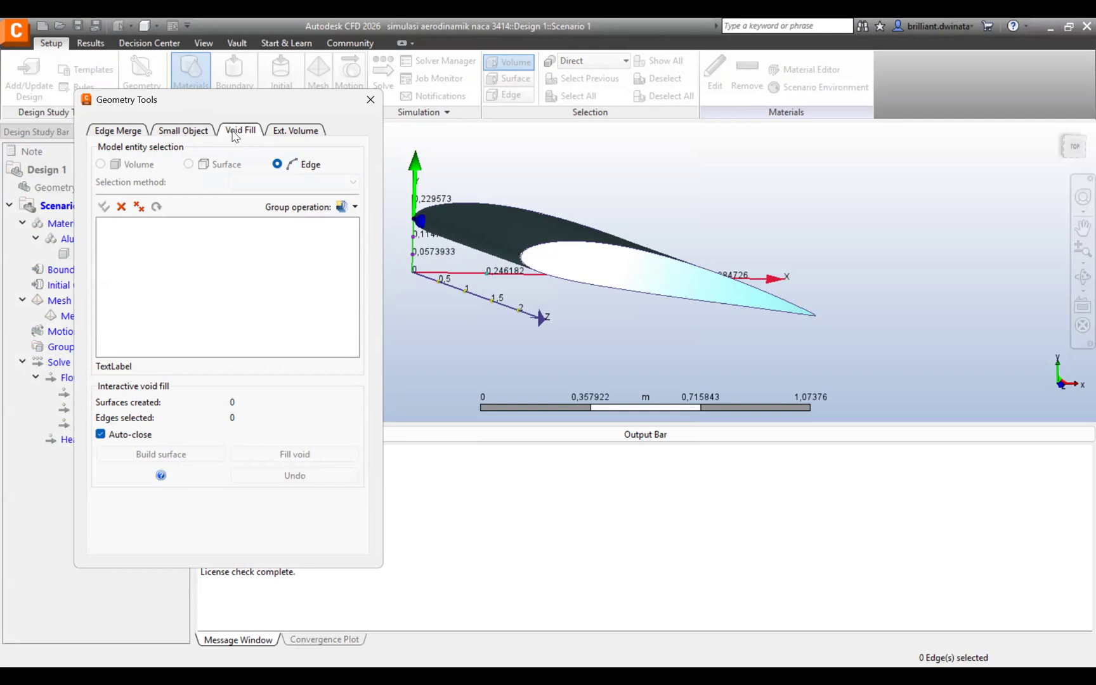
click(289, 131)
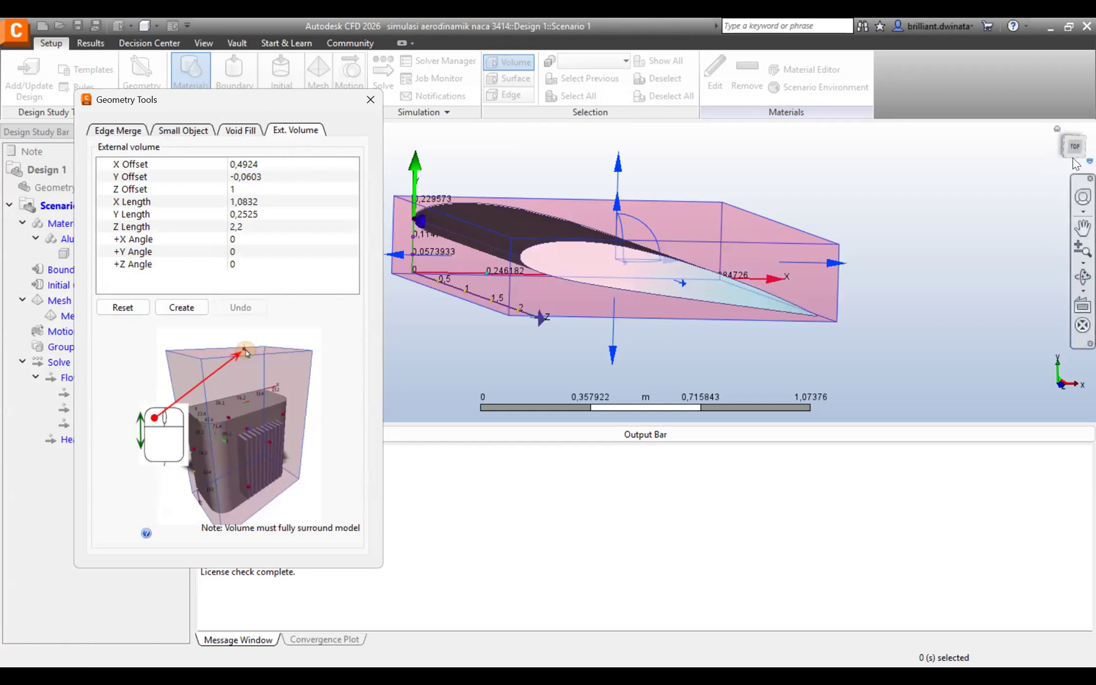
- Extend the external volume in the positive Z direction beyond the wing's end, to a Z length of about 3.04 m
click(1076, 275)
drag(587, 279, 625, 285)
scroll(626, 285, down, 5)
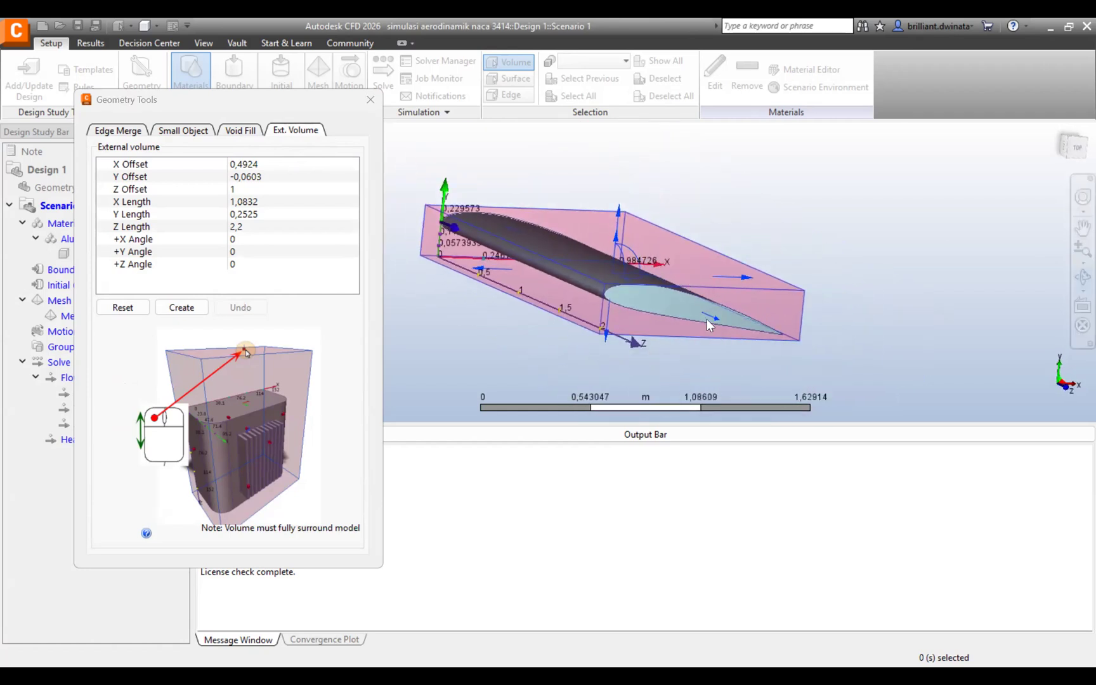
drag(707, 317, 770, 360)
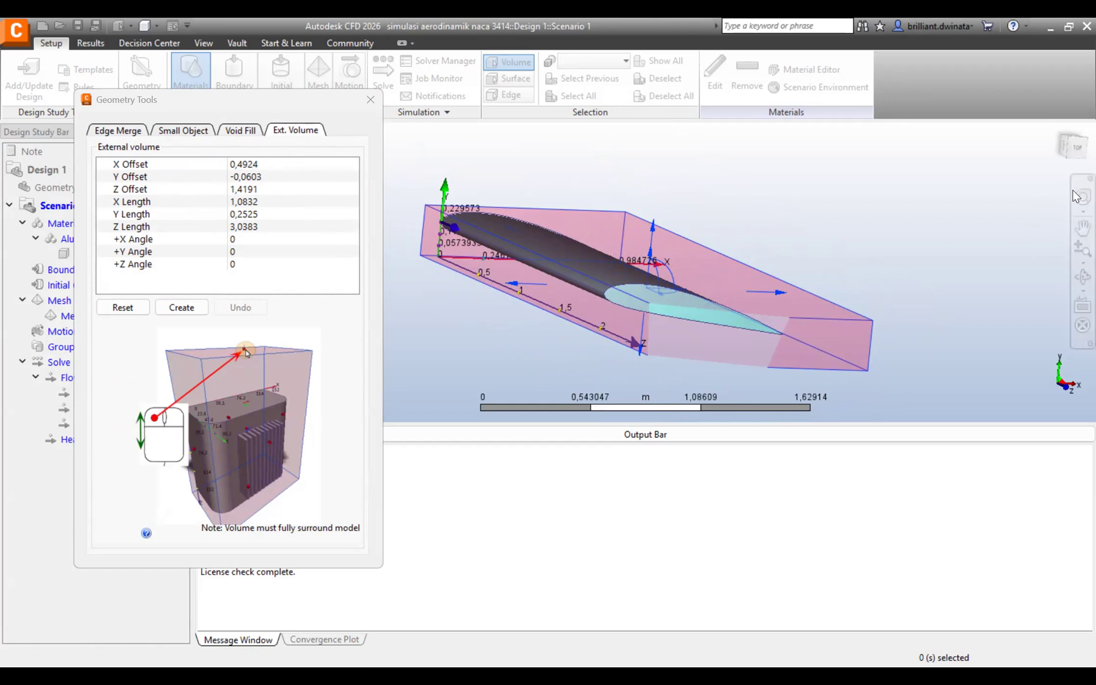
- Extend the external volume in negative Z to a Z length of about 3.92 m and on both X sides to about 2.55 m
click(1082, 277)
drag(701, 265, 737, 298)
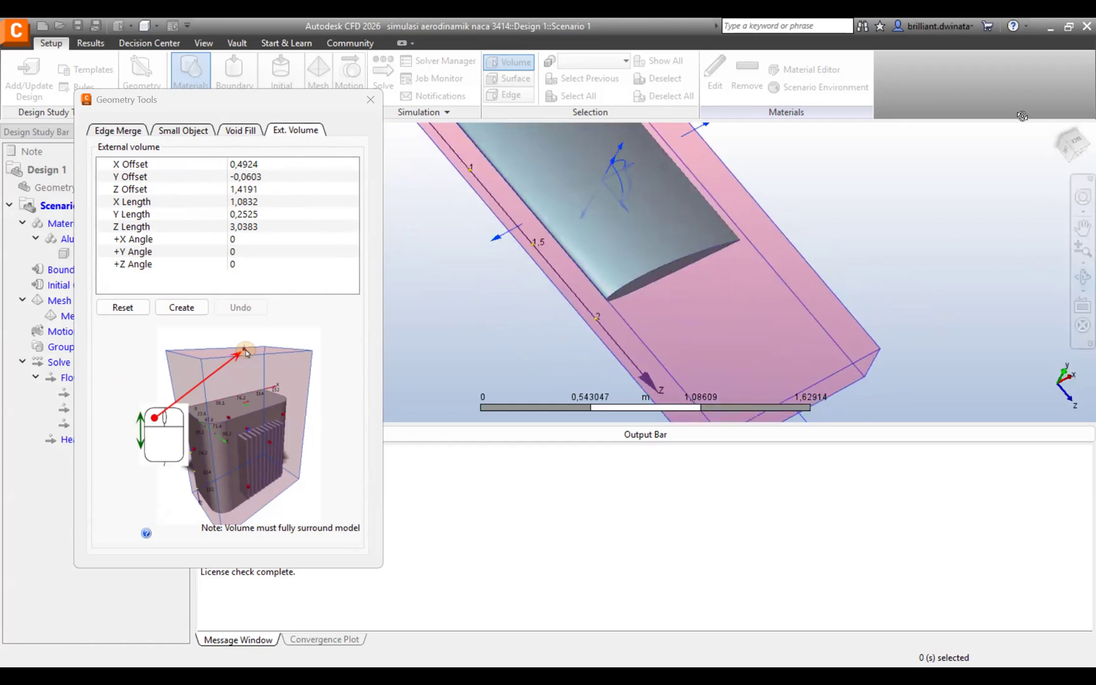
click(1076, 146)
mouse_move(695, 301)
mouse_down()
mouse_move(641, 177)
mouse_move(631, 219)
mouse_move(664, 233)
mouse_move(620, 339)
mouse_up()
scroll(637, 383, down, 1)
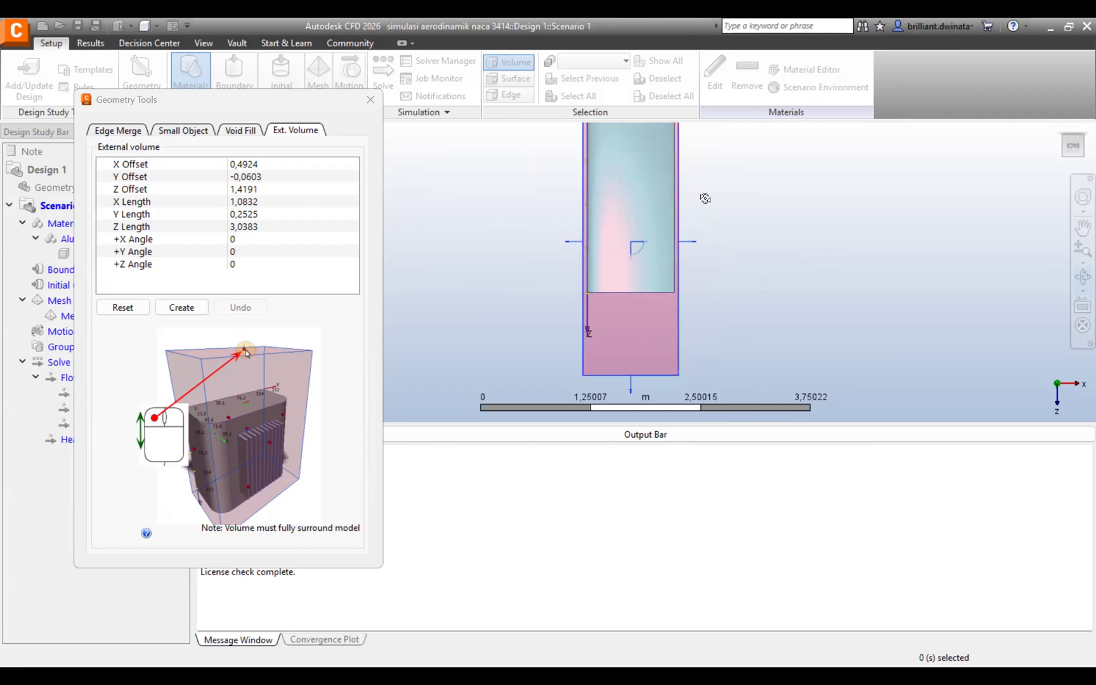
drag(704, 198, 707, 292)
scroll(639, 194, down, 3)
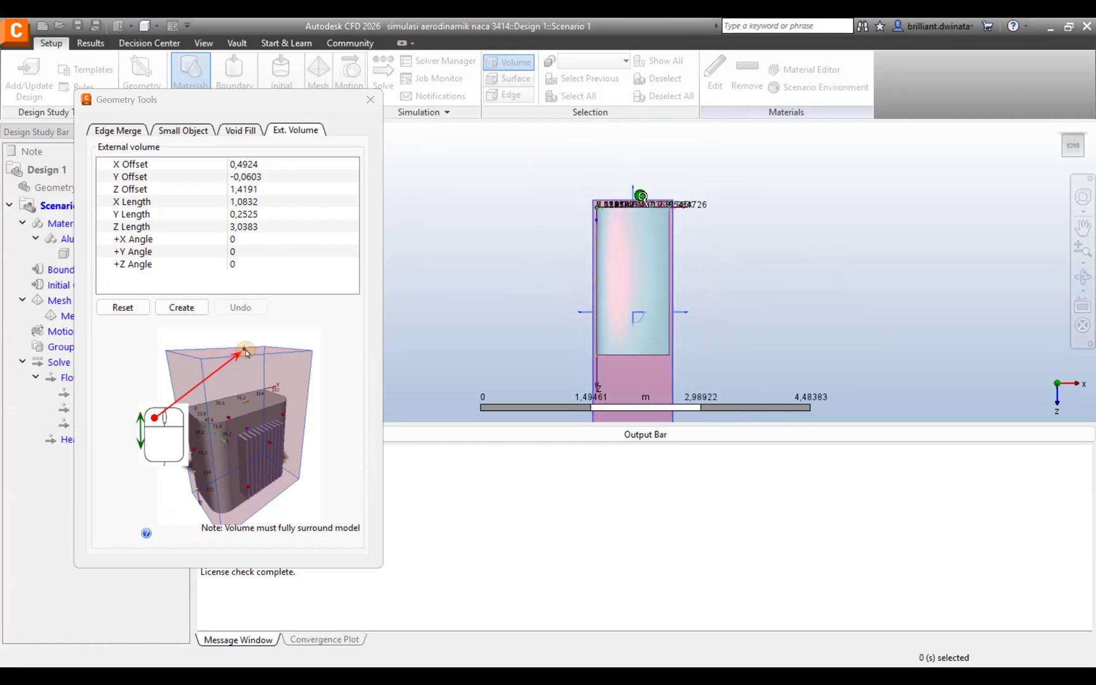
drag(633, 189, 630, 130)
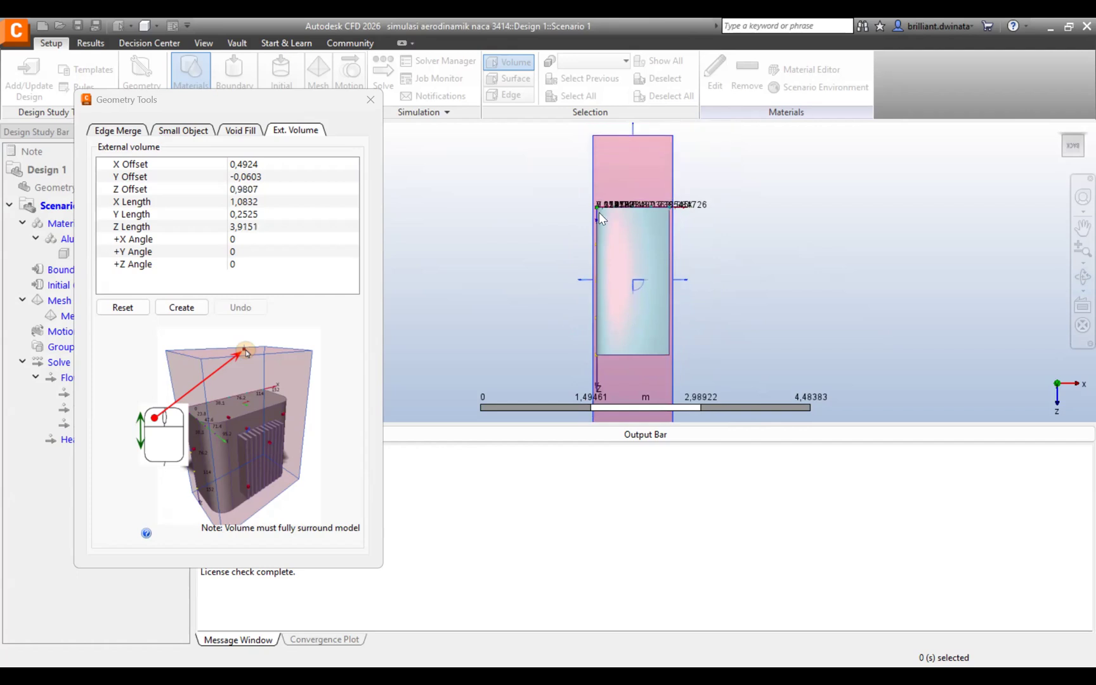
drag(582, 280, 531, 281)
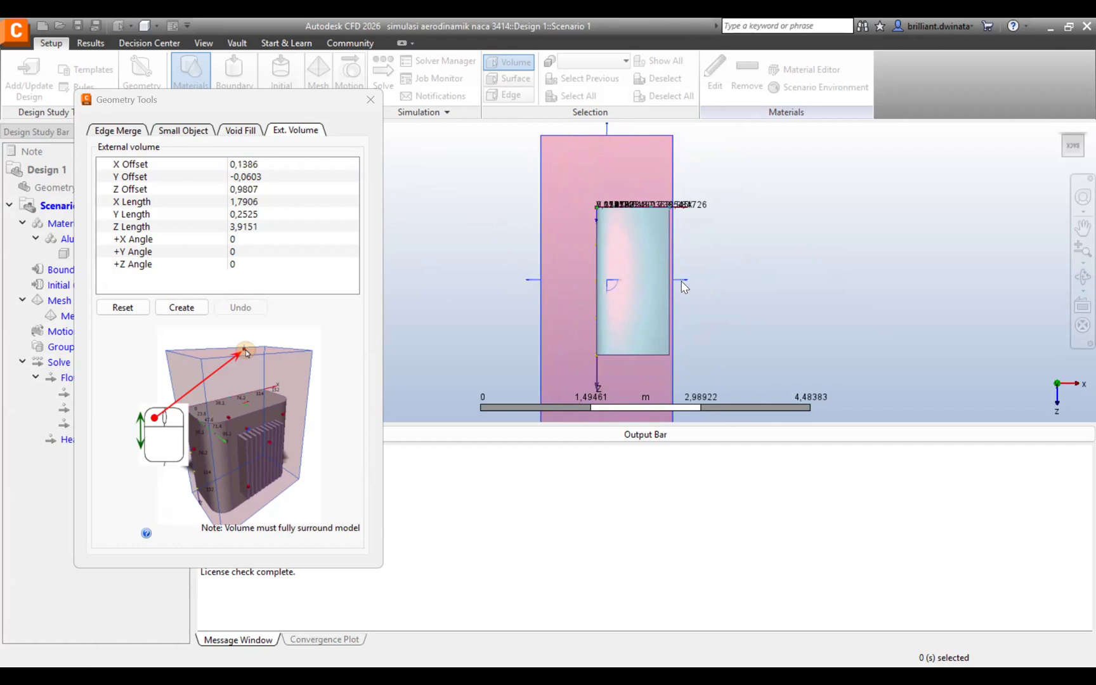
drag(678, 280, 737, 298)
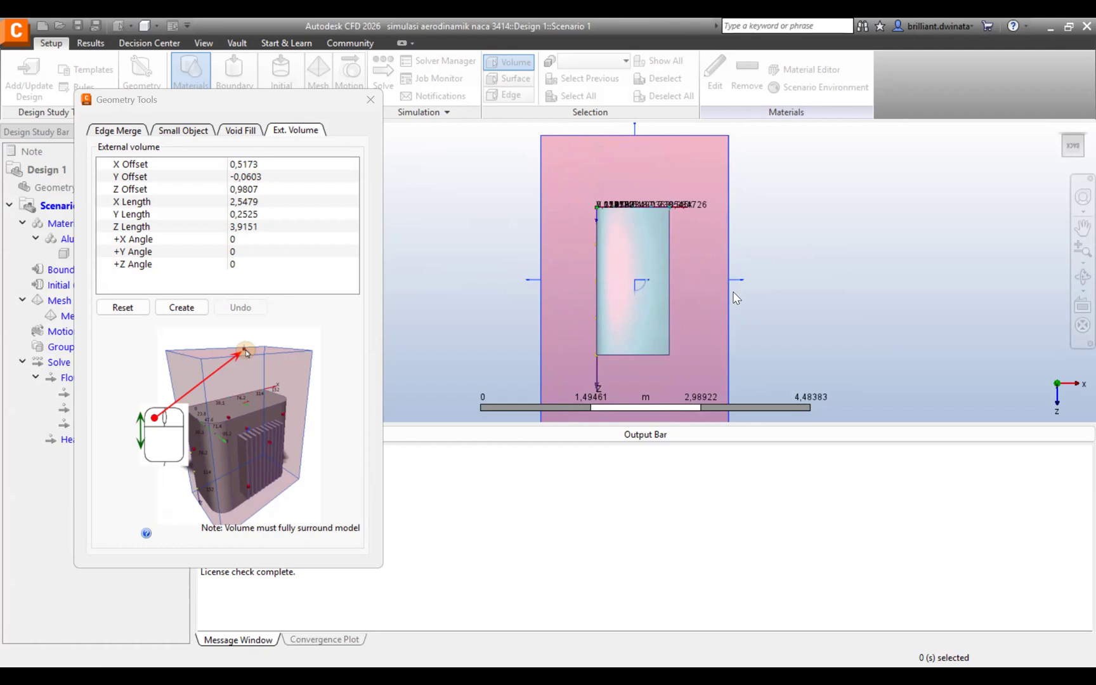
- Extend the external volume above and below the wing to a Y length of about 1.15 m and create it
click(1083, 227)
scroll(721, 308, down, 3)
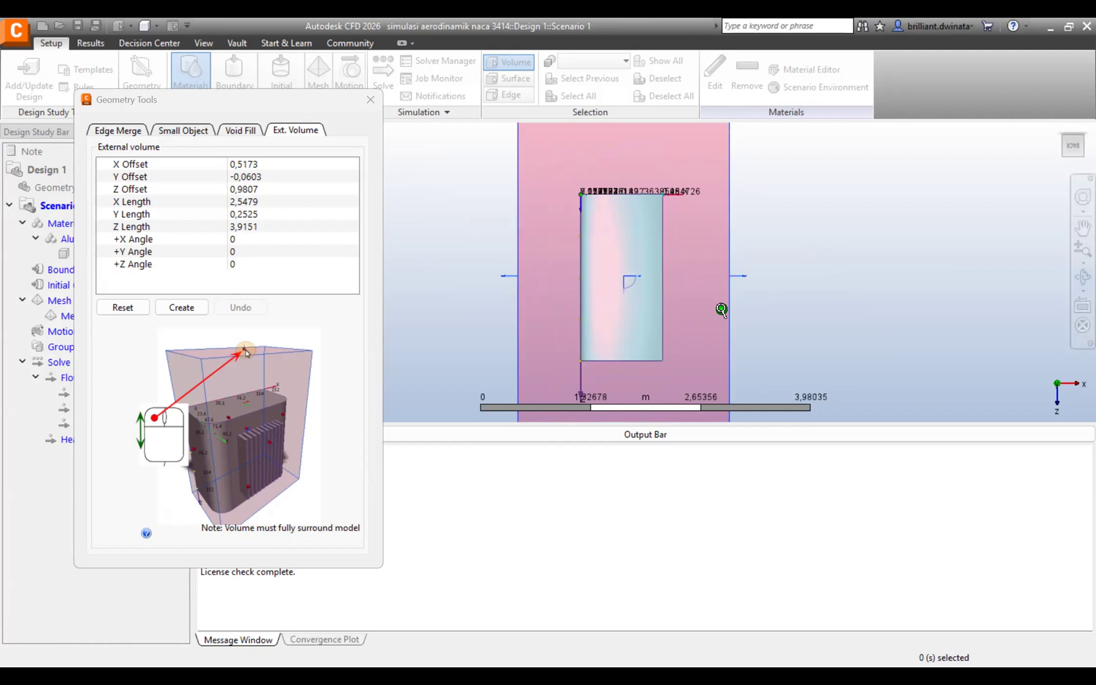
click(700, 433)
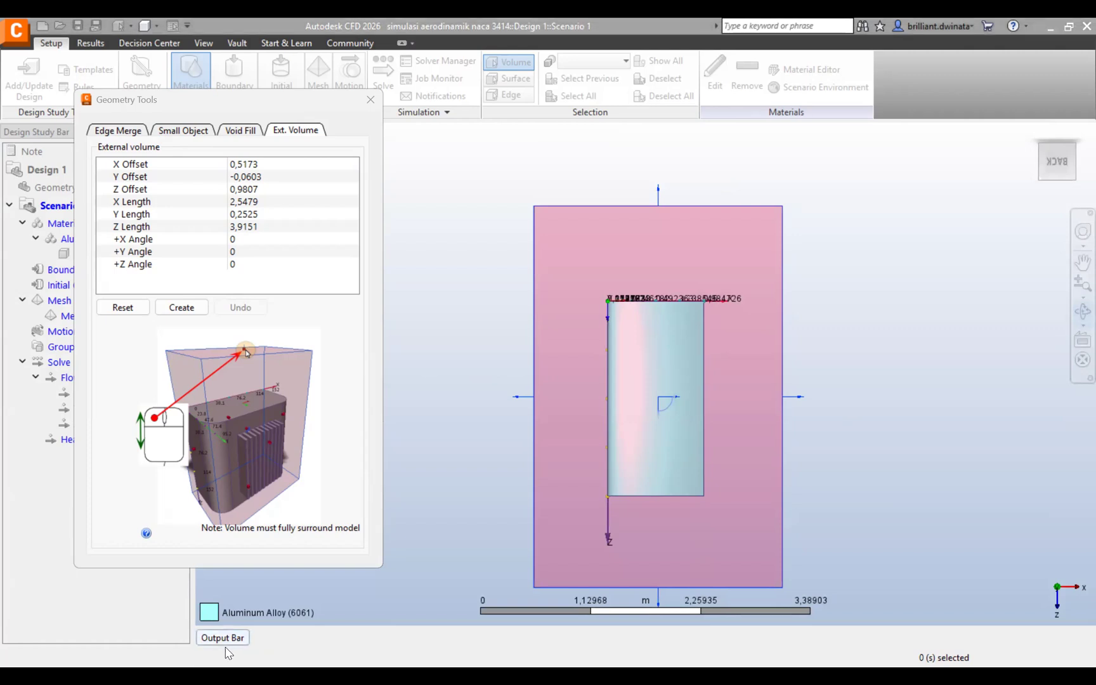
click(1081, 311)
drag(770, 436, 762, 302)
click(1056, 163)
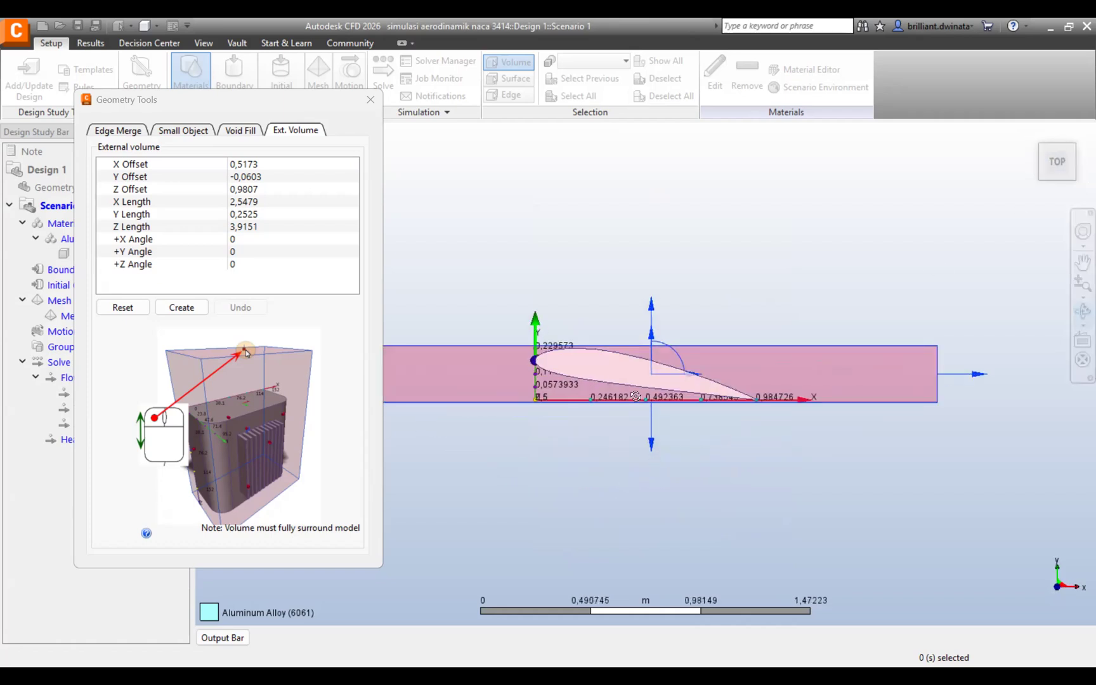
drag(653, 310, 654, 240)
drag(650, 420, 670, 522)
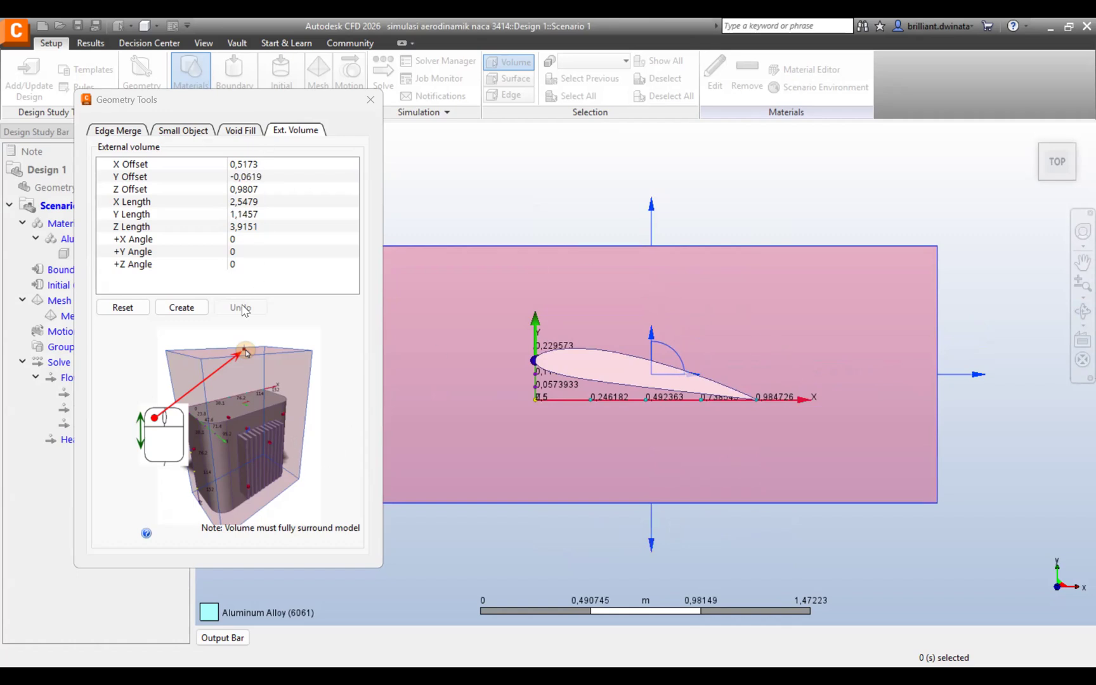
click(191, 310)
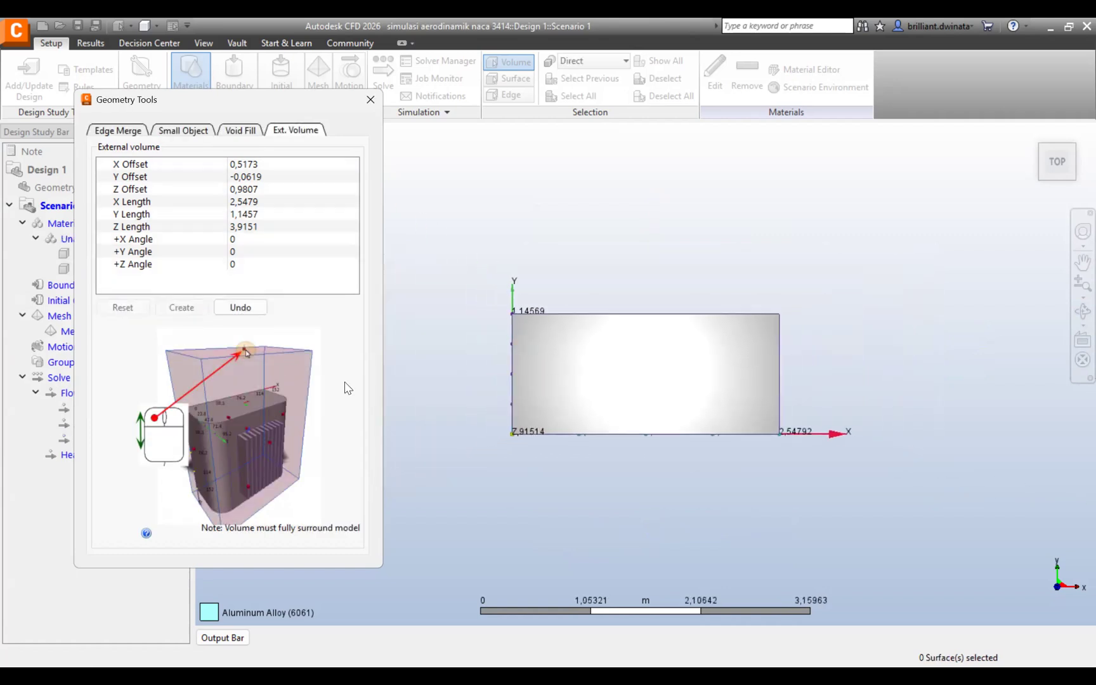
click(379, 103)
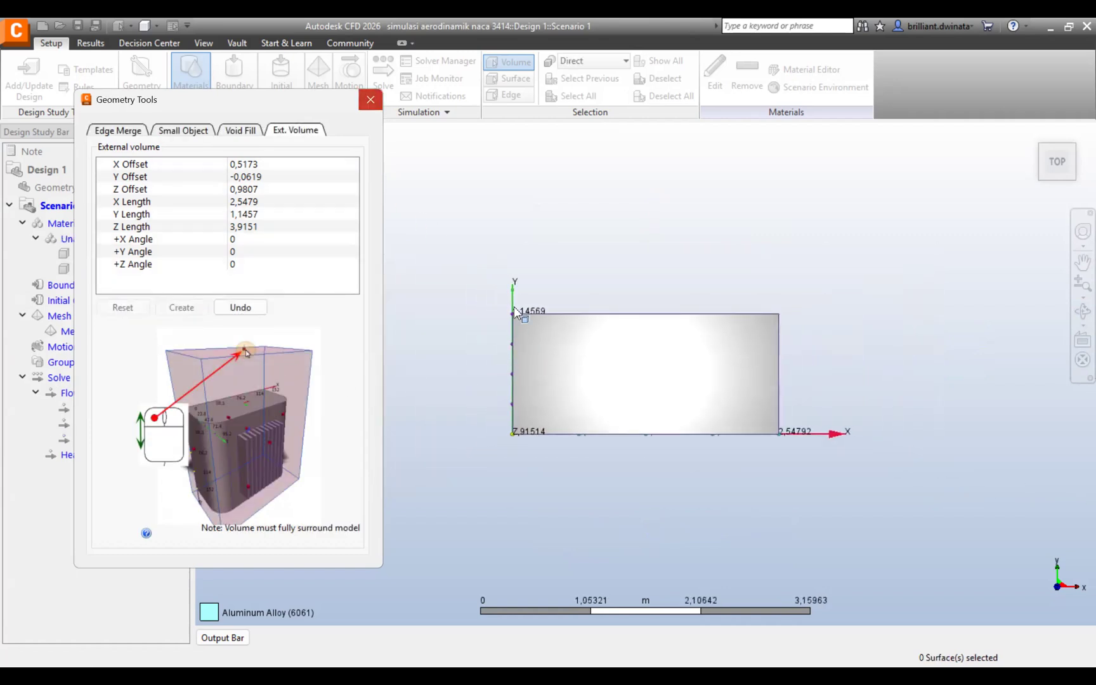
- Display the created external volume as transparent so the airfoil inside can be seen
click(535, 343)
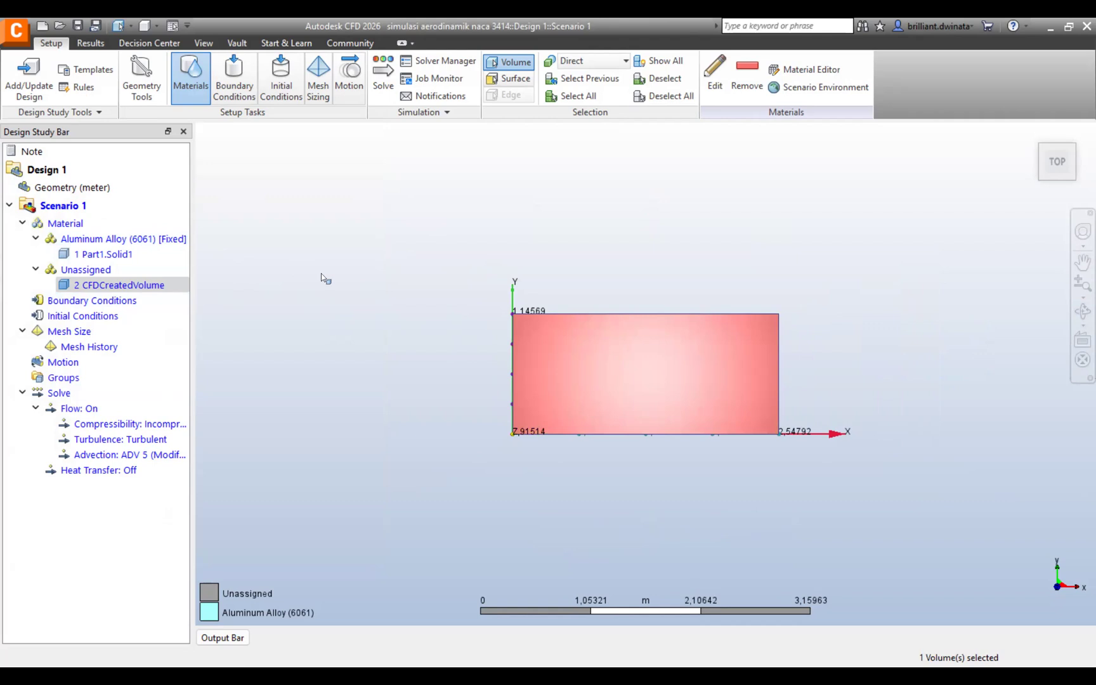
right_click(94, 288)
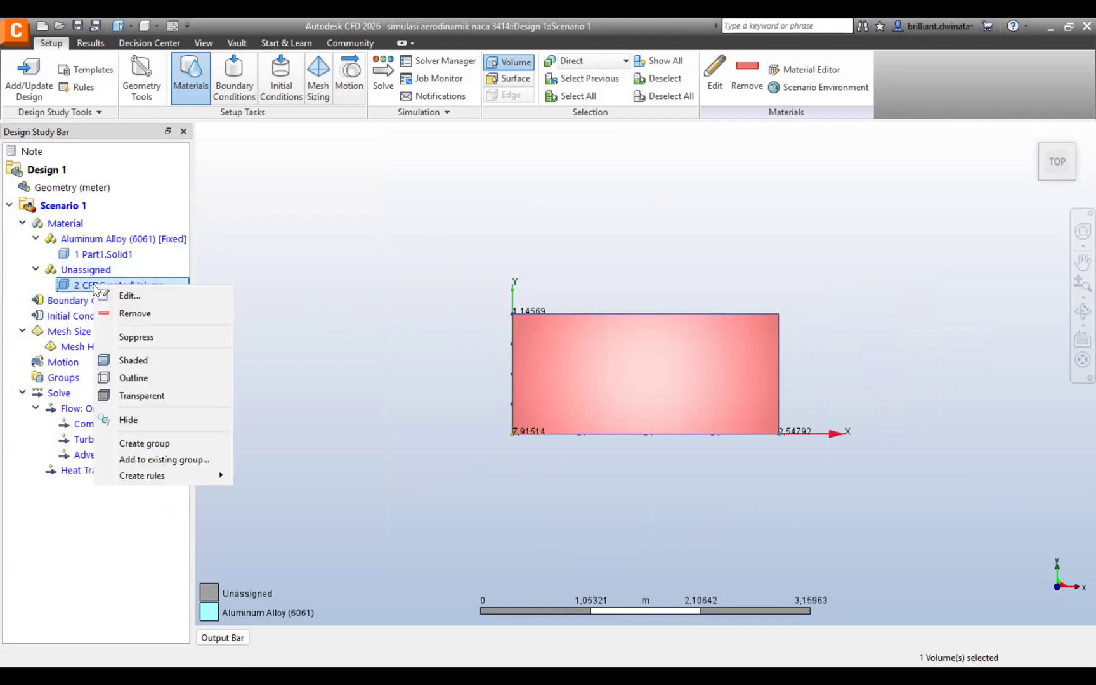
click(142, 396)
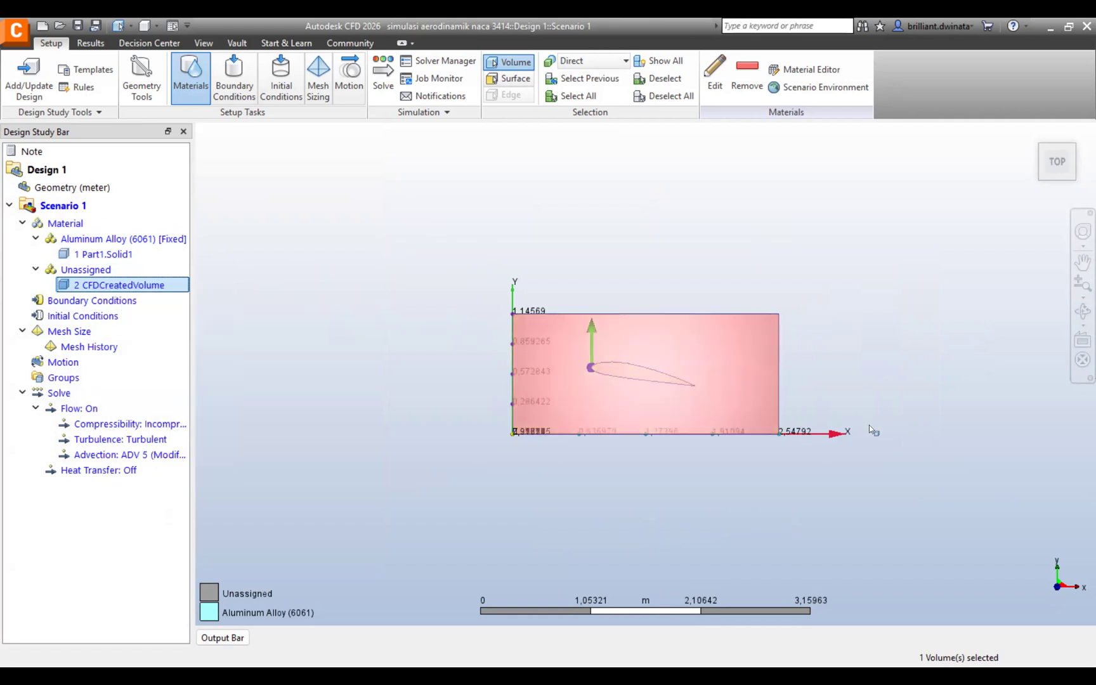
scroll(726, 367, up, 1)
scroll(565, 416, up, 2)
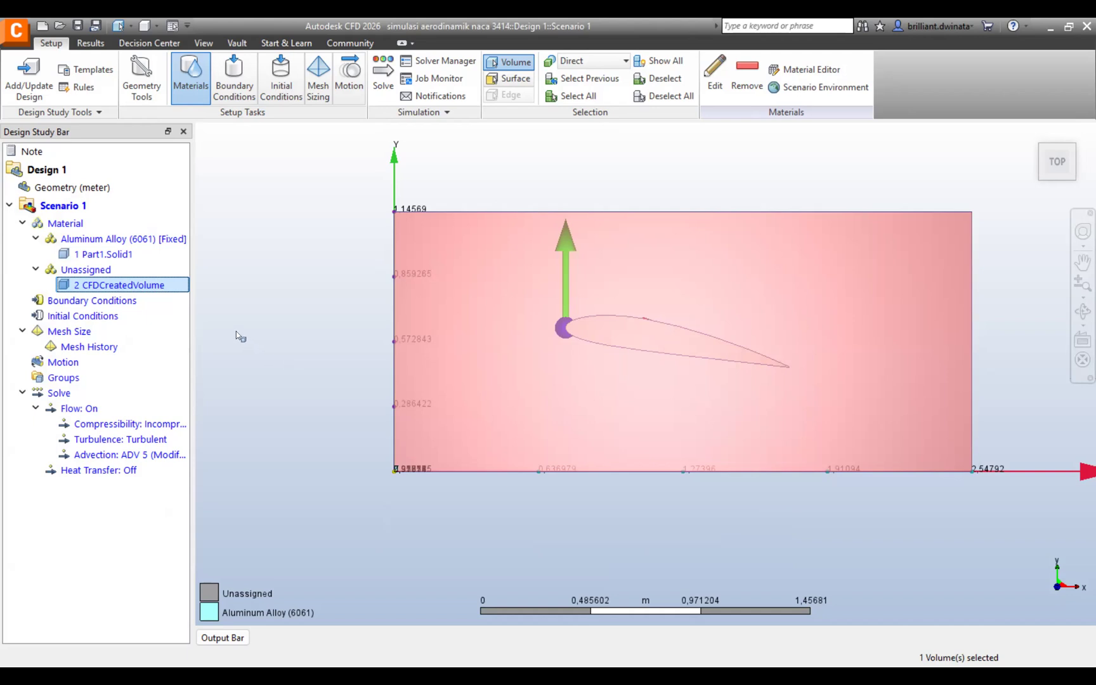
click(85, 239)
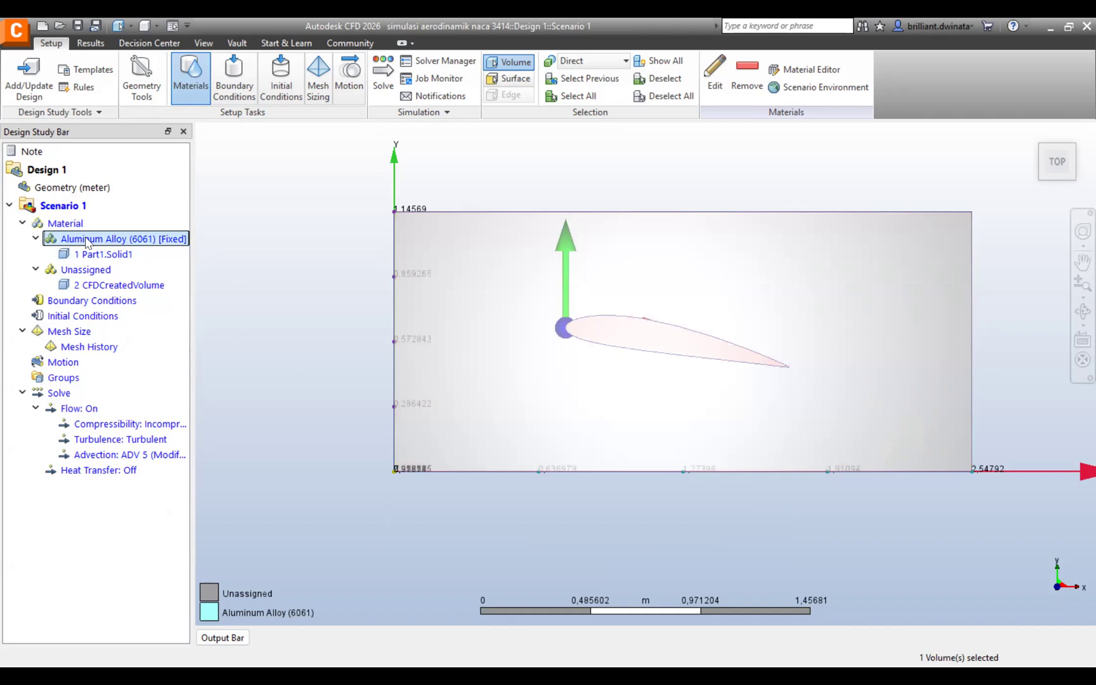
right_click(87, 241)
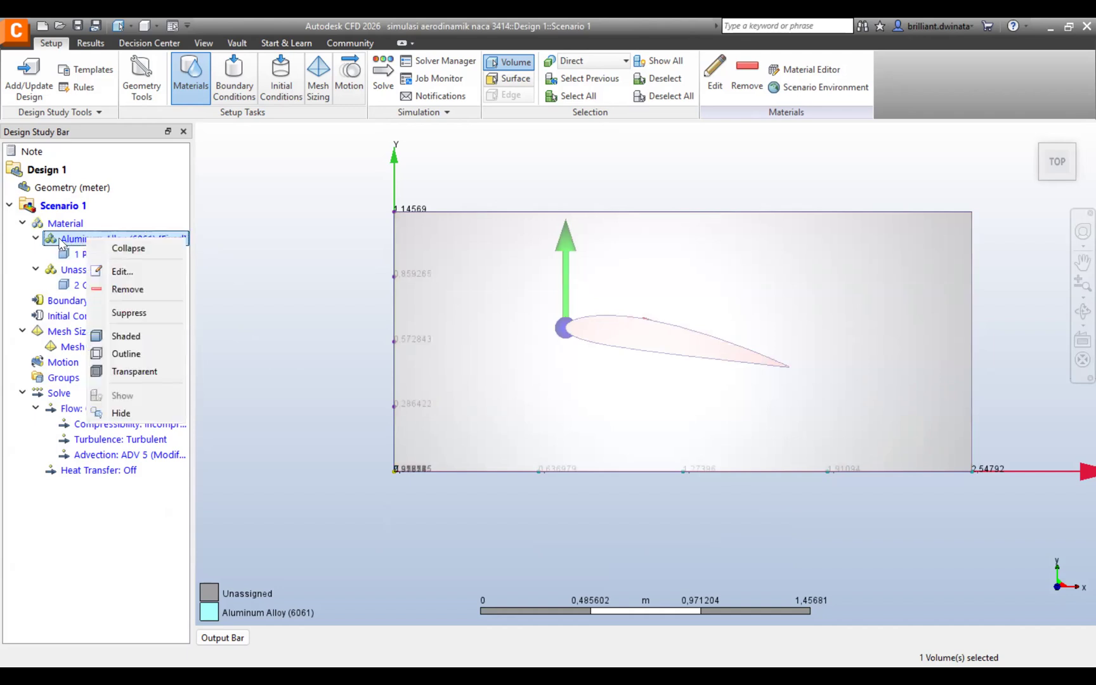
click(130, 275)
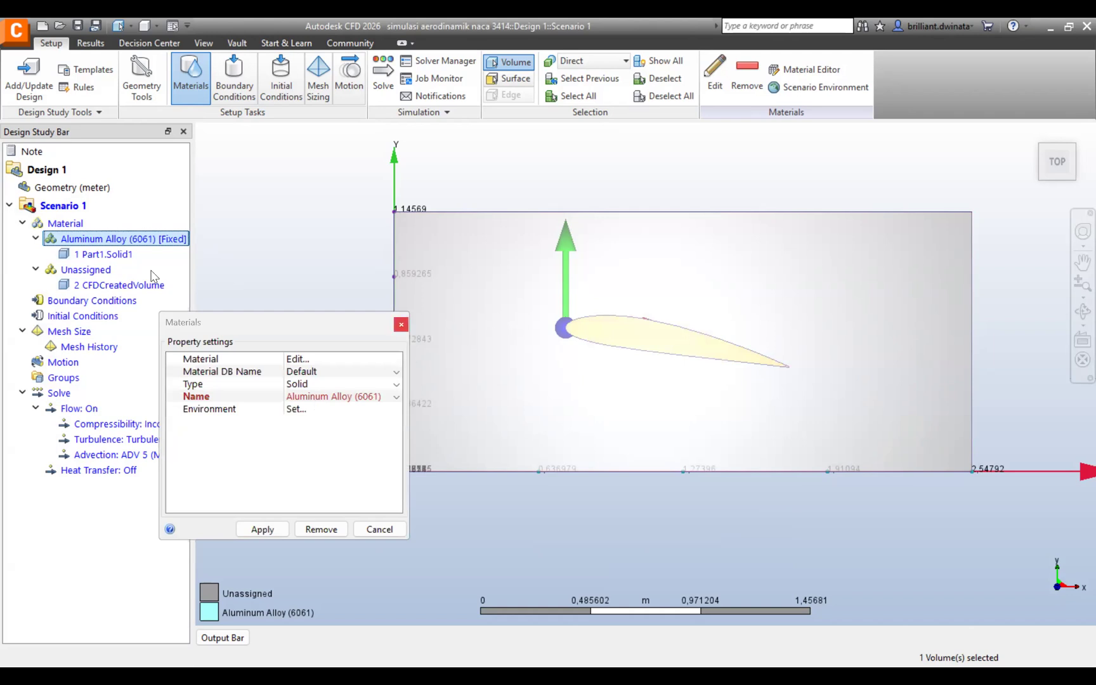
- Assign the fluid material Air to the unassigned external volume around the wing
click(89, 270)
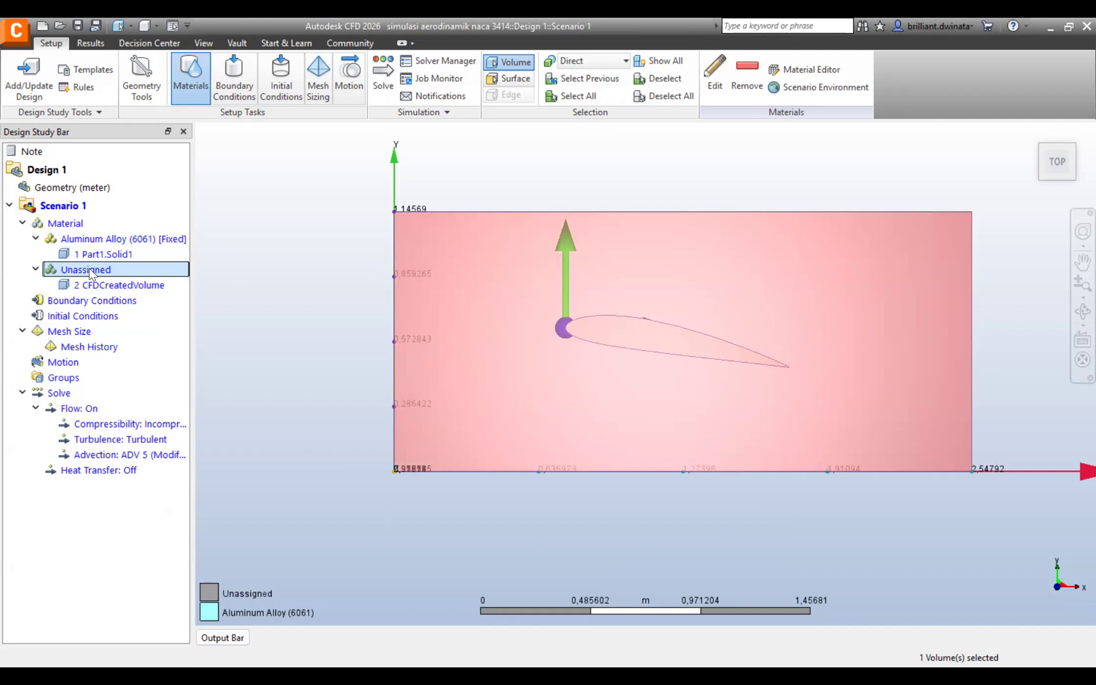
right_click(89, 268)
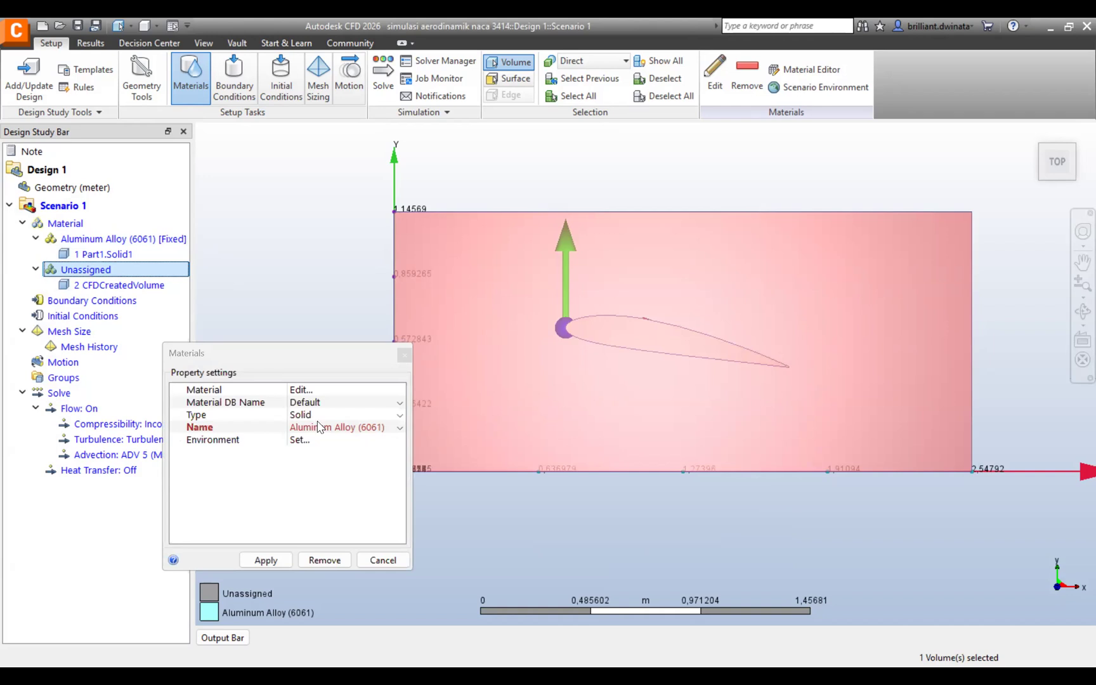
click(317, 416)
click(308, 426)
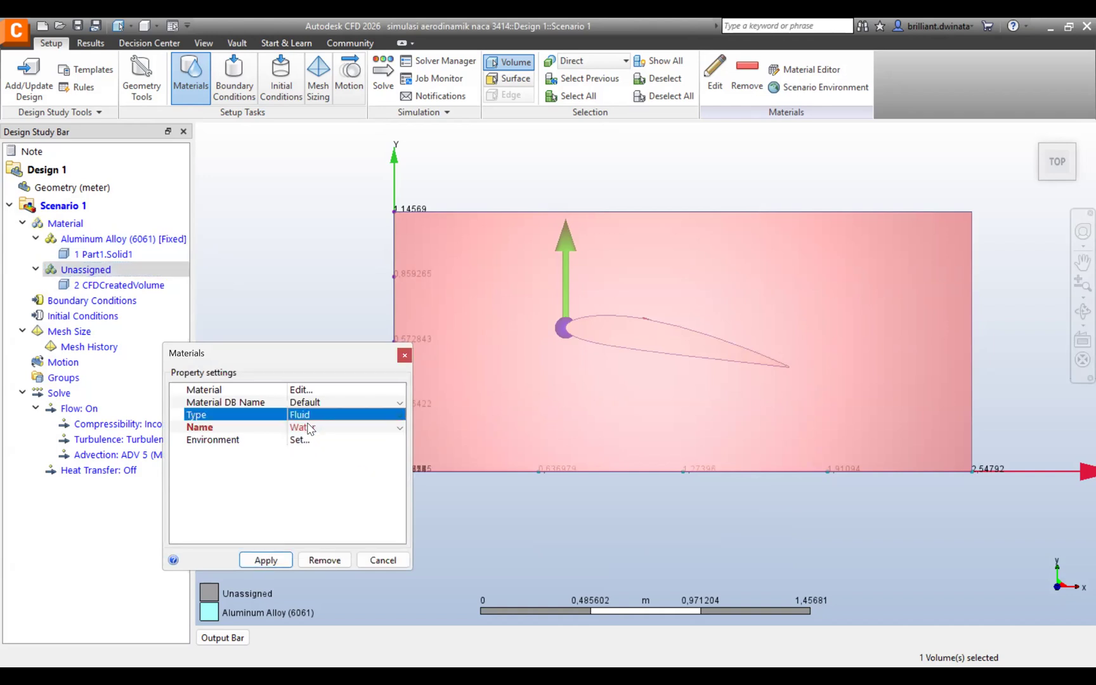
click(309, 427)
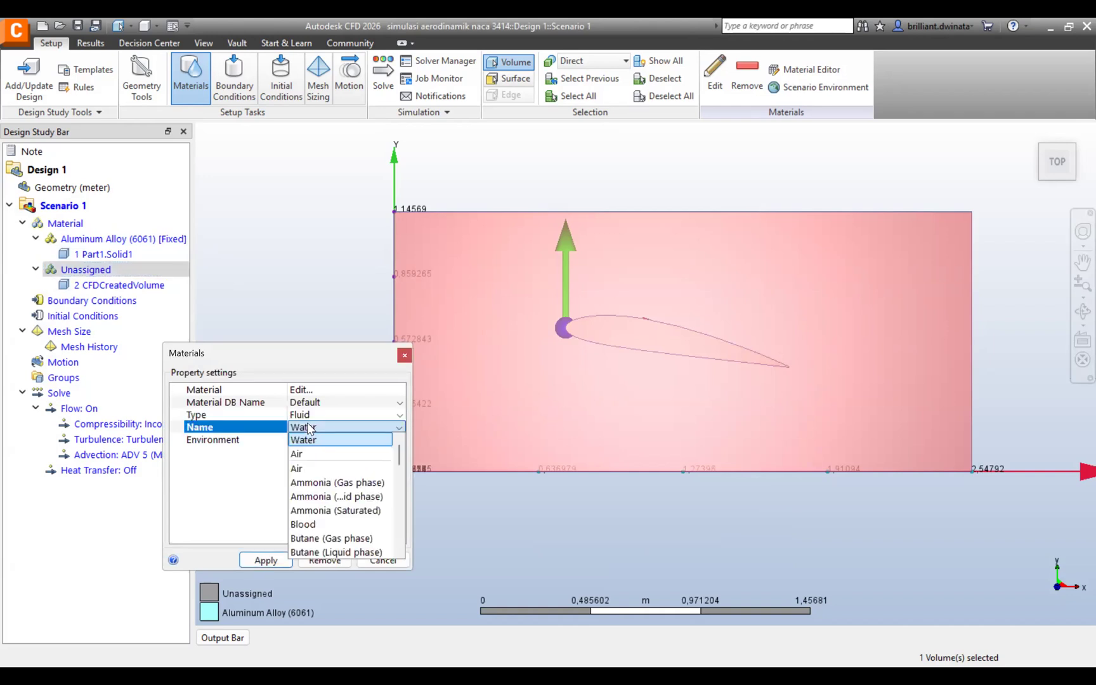
click(307, 454)
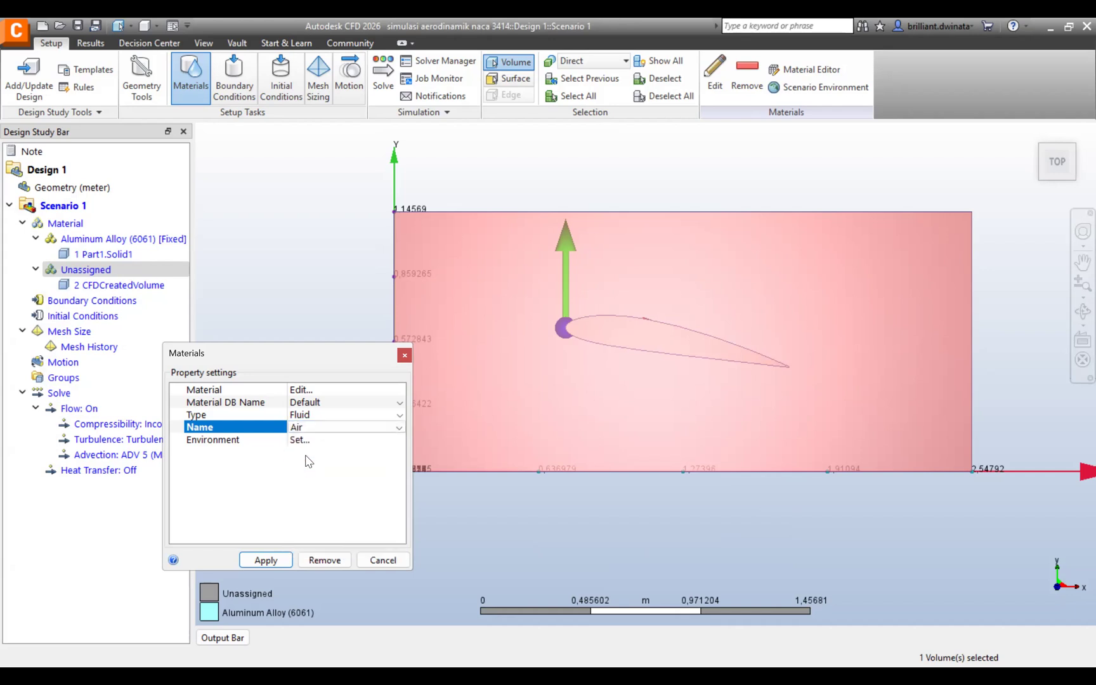
click(264, 562)
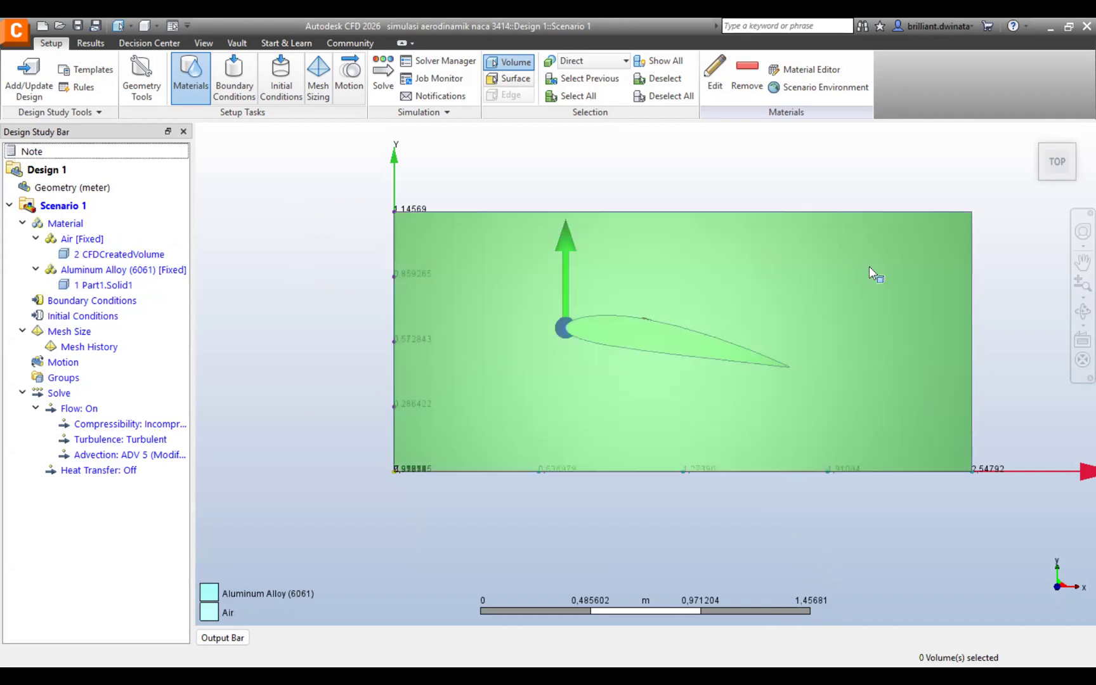
- Apply a normal velocity boundary condition of 100 m/s to the air volume's face ahead of the wing's leading edge
shift+middle_drag(781, 388, 669, 429)
scroll(658, 438, down, 5)
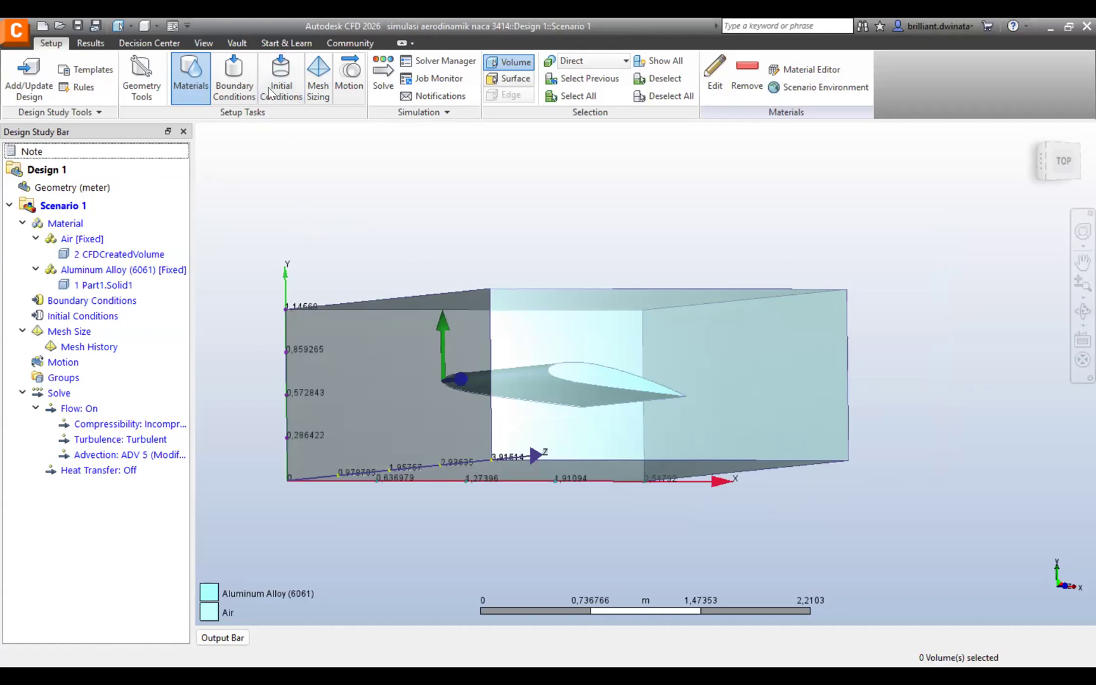
click(235, 84)
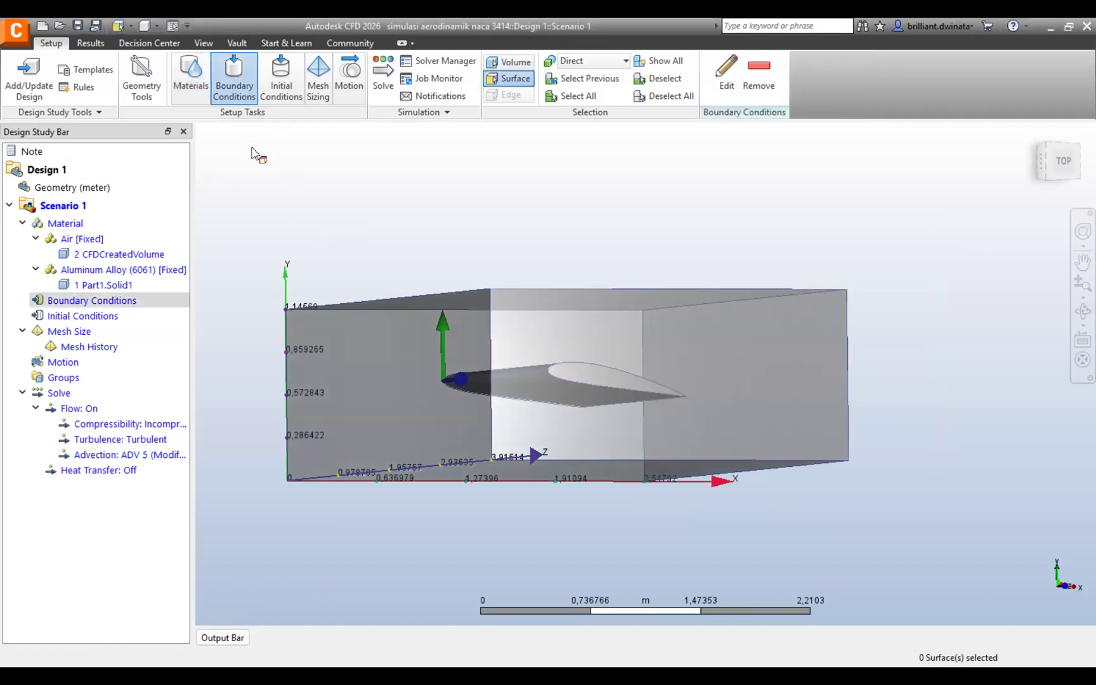
click(373, 336)
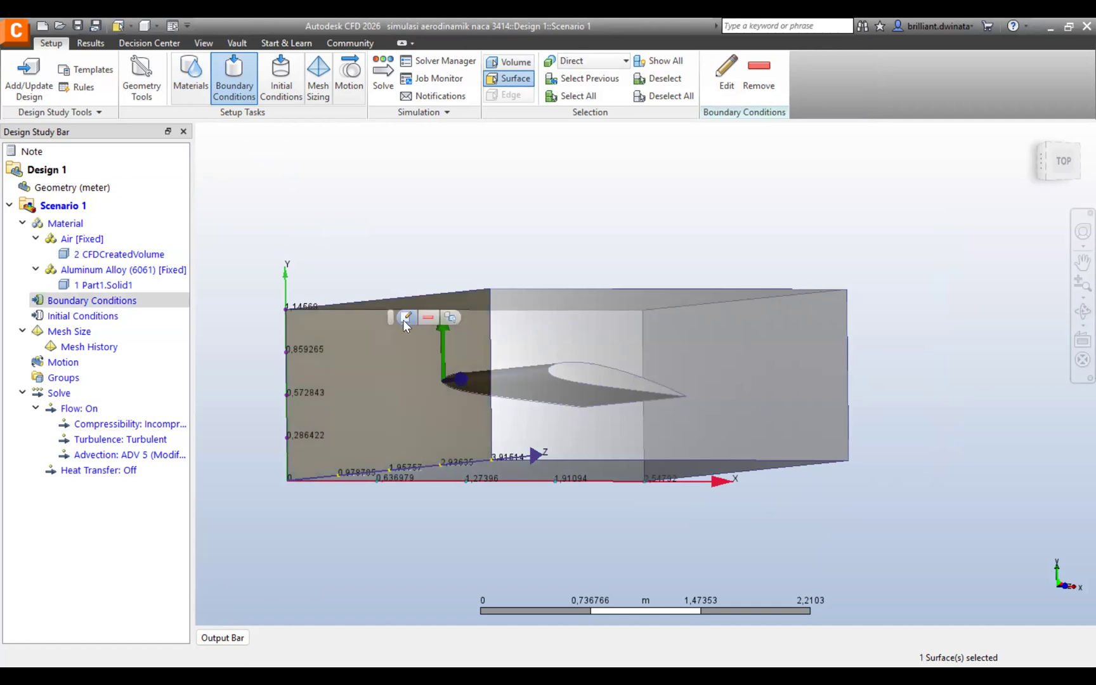
click(406, 318)
drag(531, 427, 533, 308)
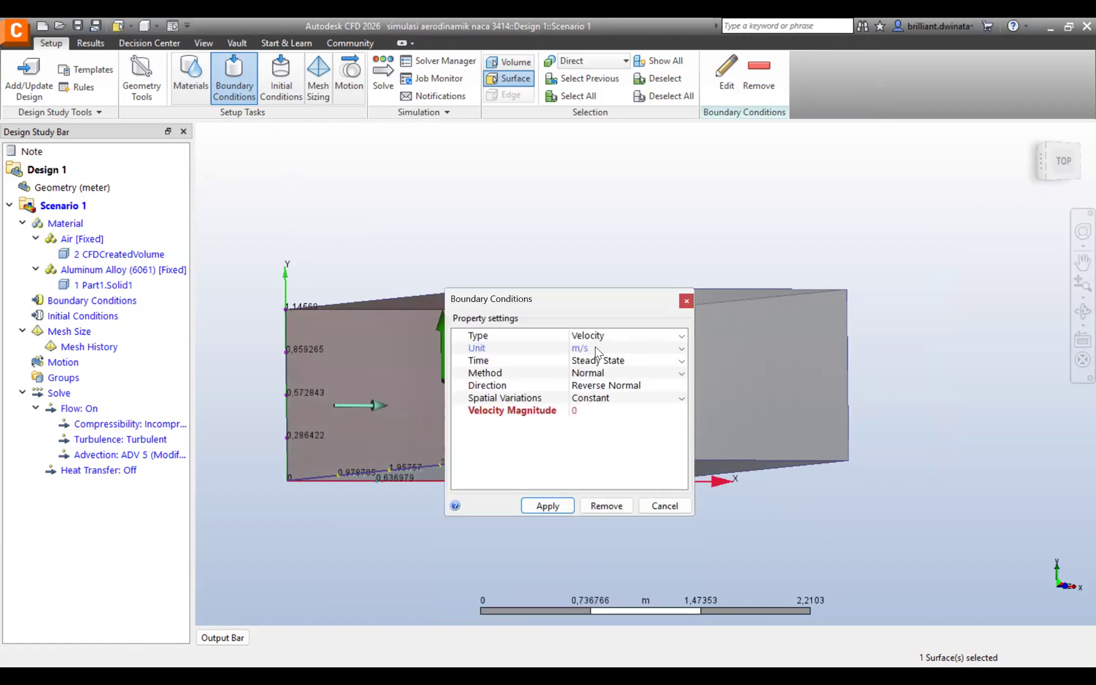
click(594, 414)
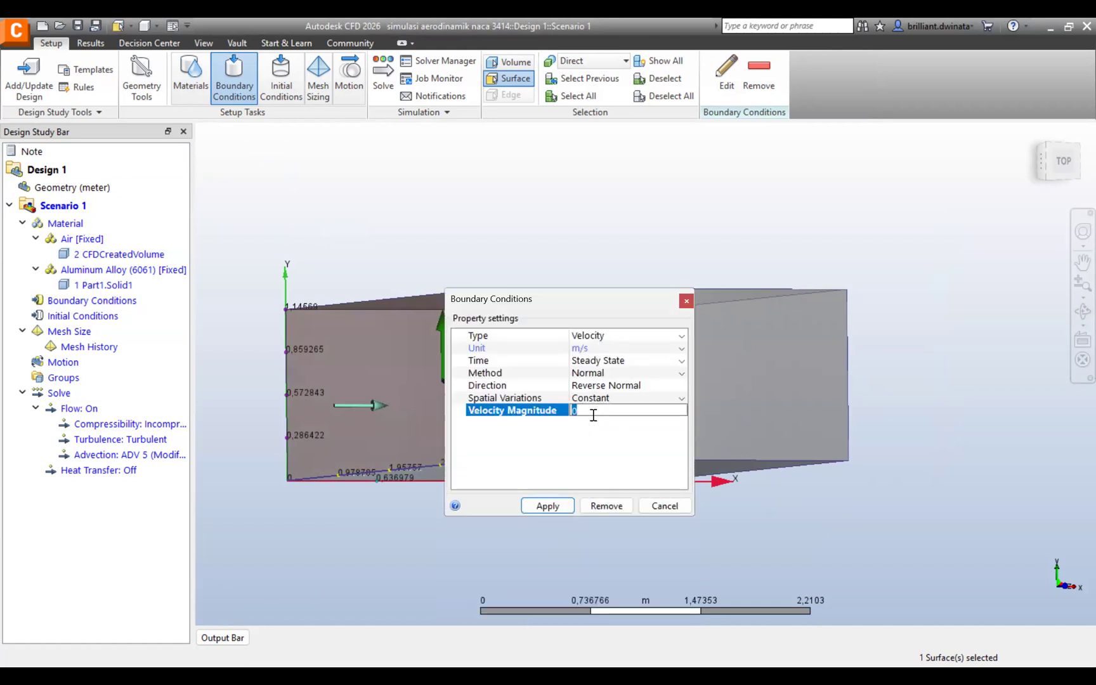
text(100)
click(557, 505)
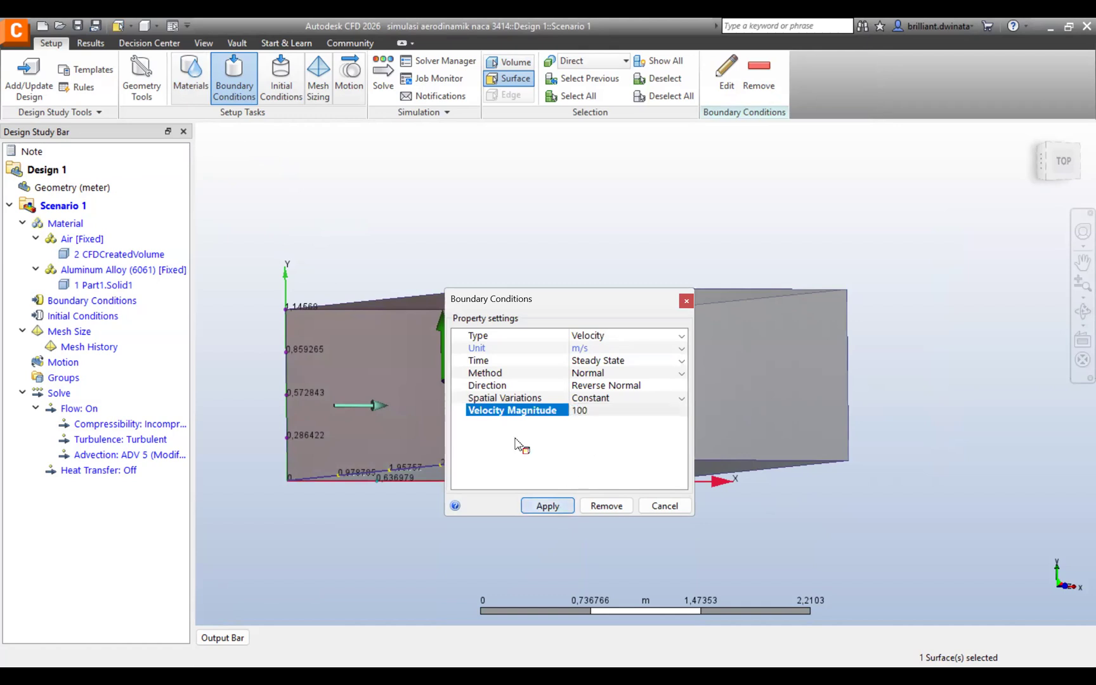
- Apply a static gage pressure boundary condition of 0 Pa to the air volume's face behind the wing's trailing edge
click(1083, 310)
drag(687, 426, 612, 429)
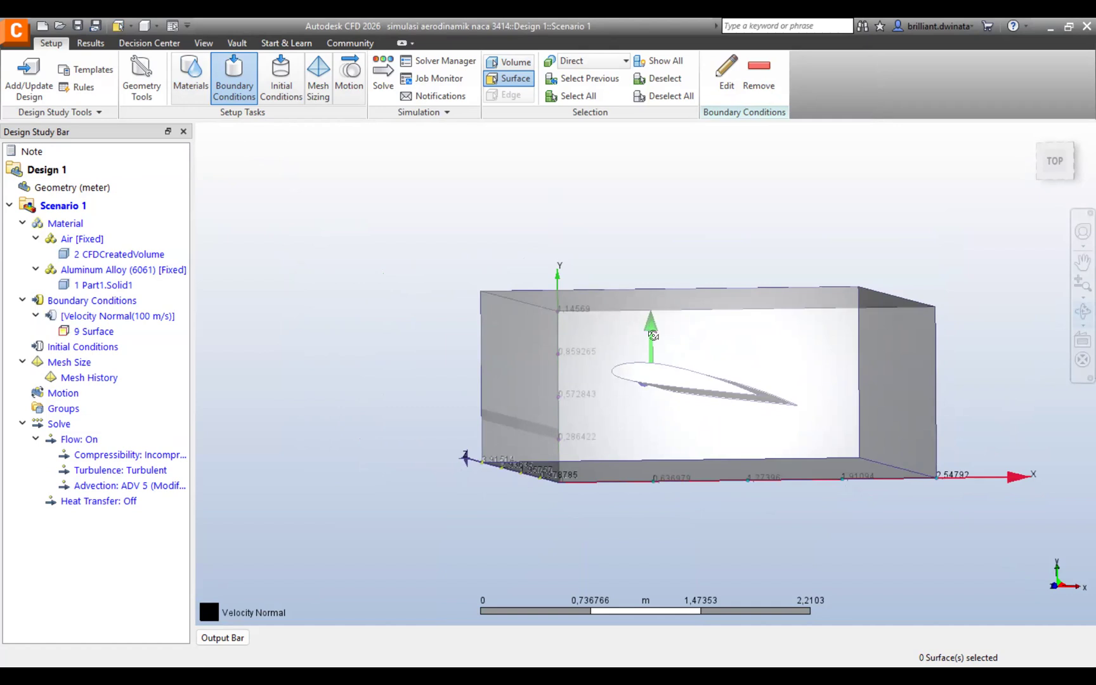
key(Escape)
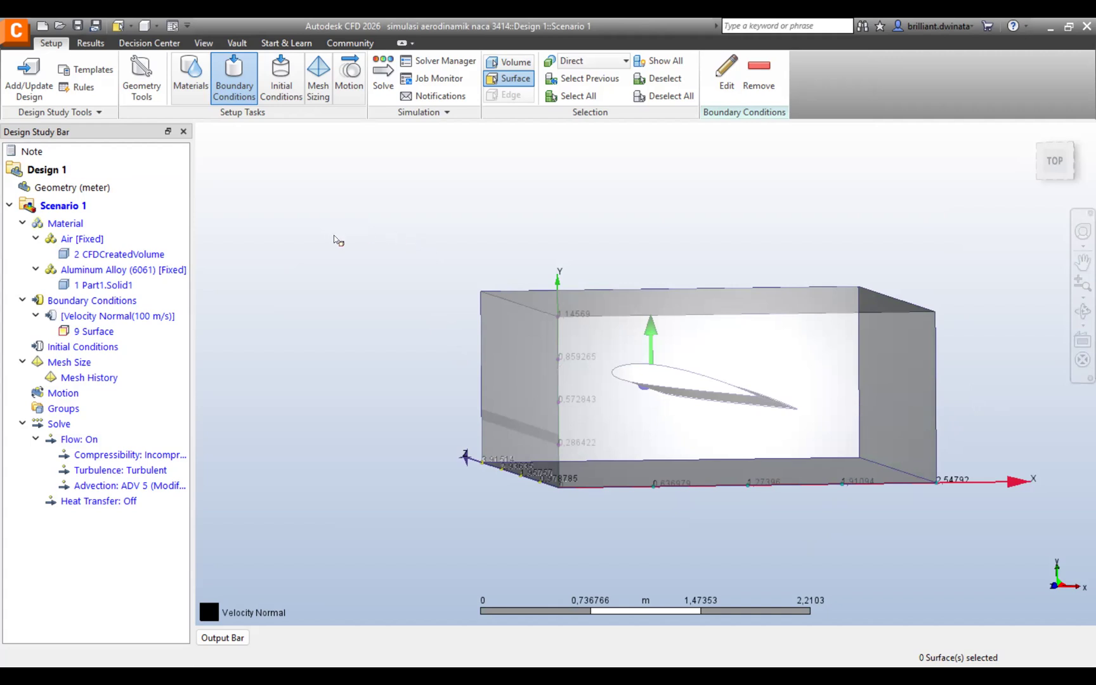
click(903, 391)
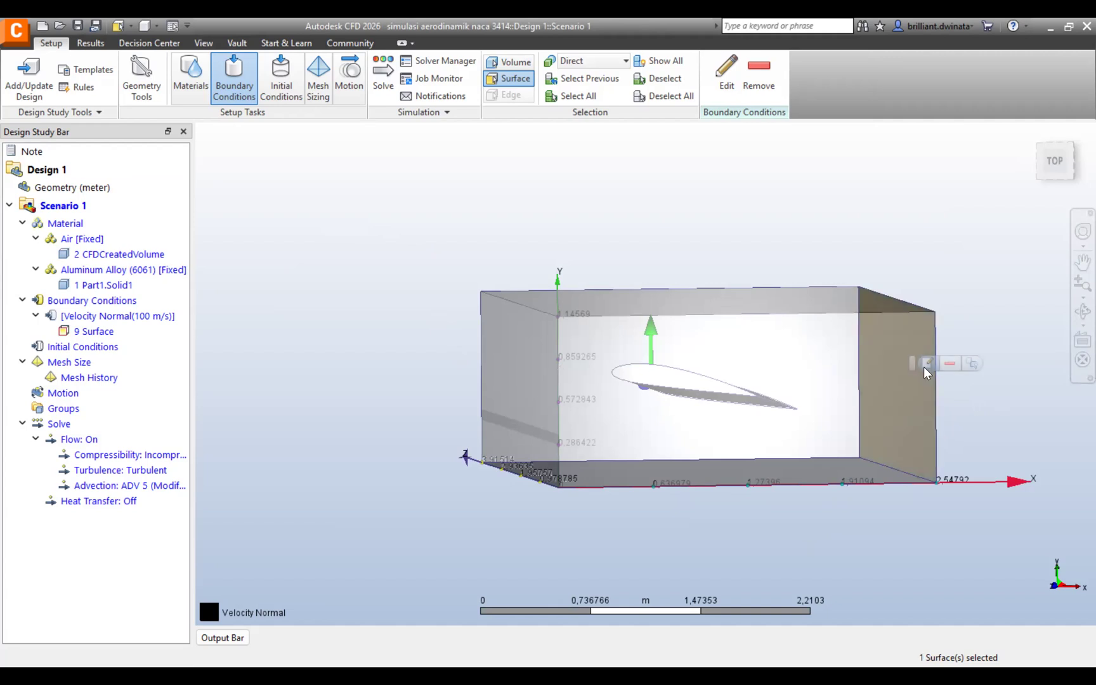
click(929, 364)
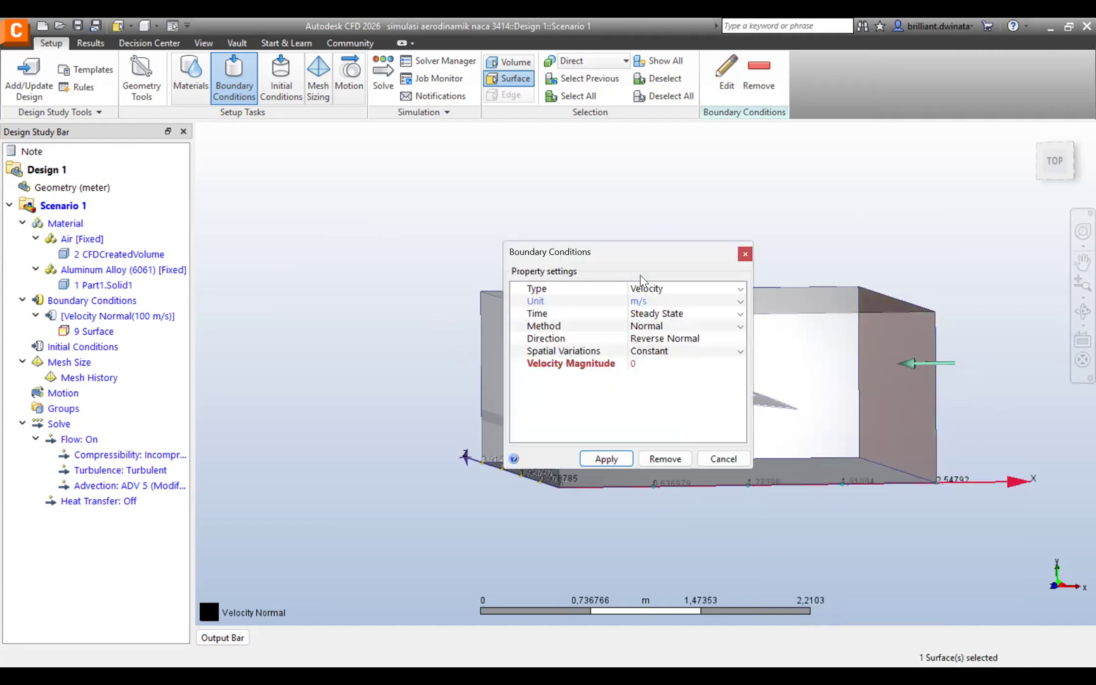
click(652, 290)
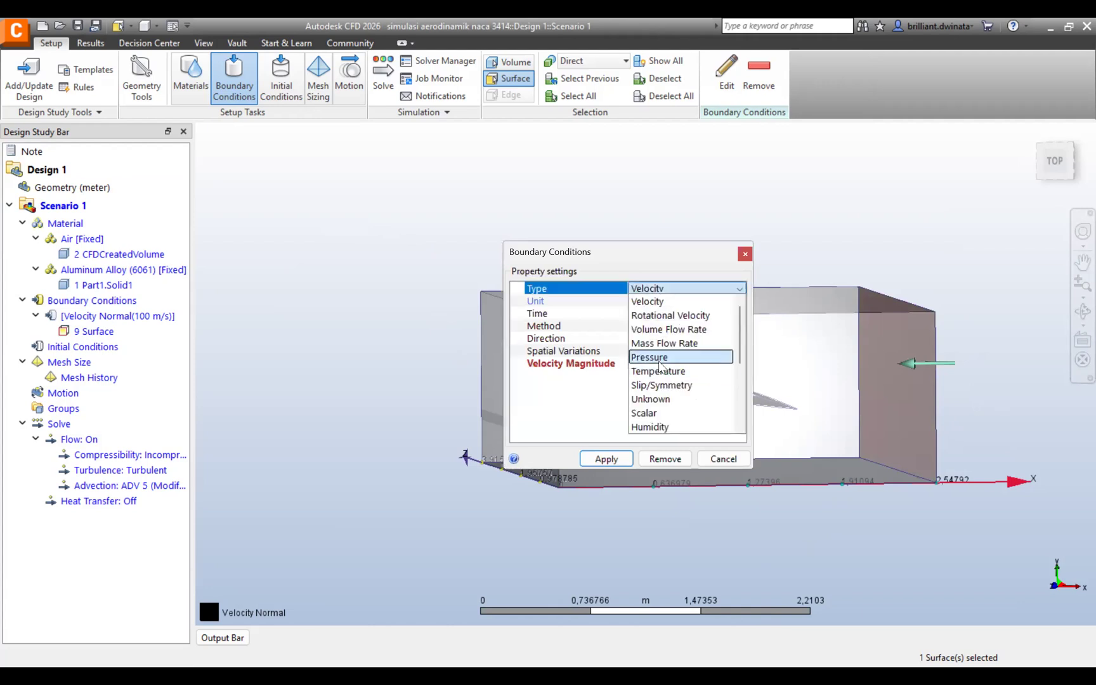
click(659, 357)
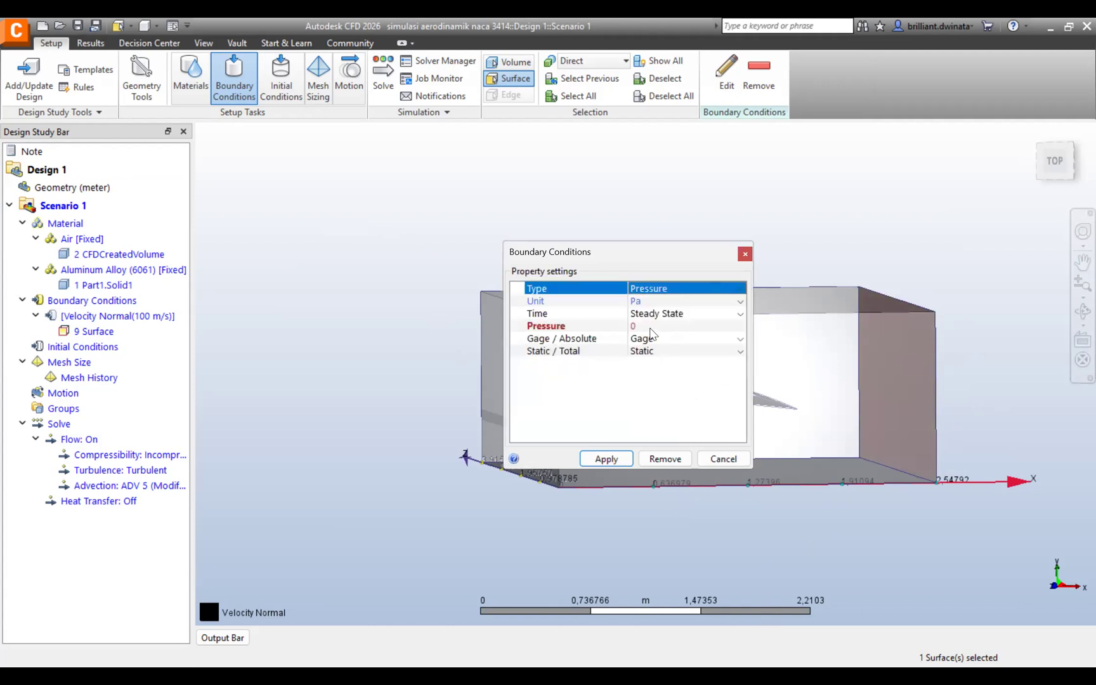
click(652, 324)
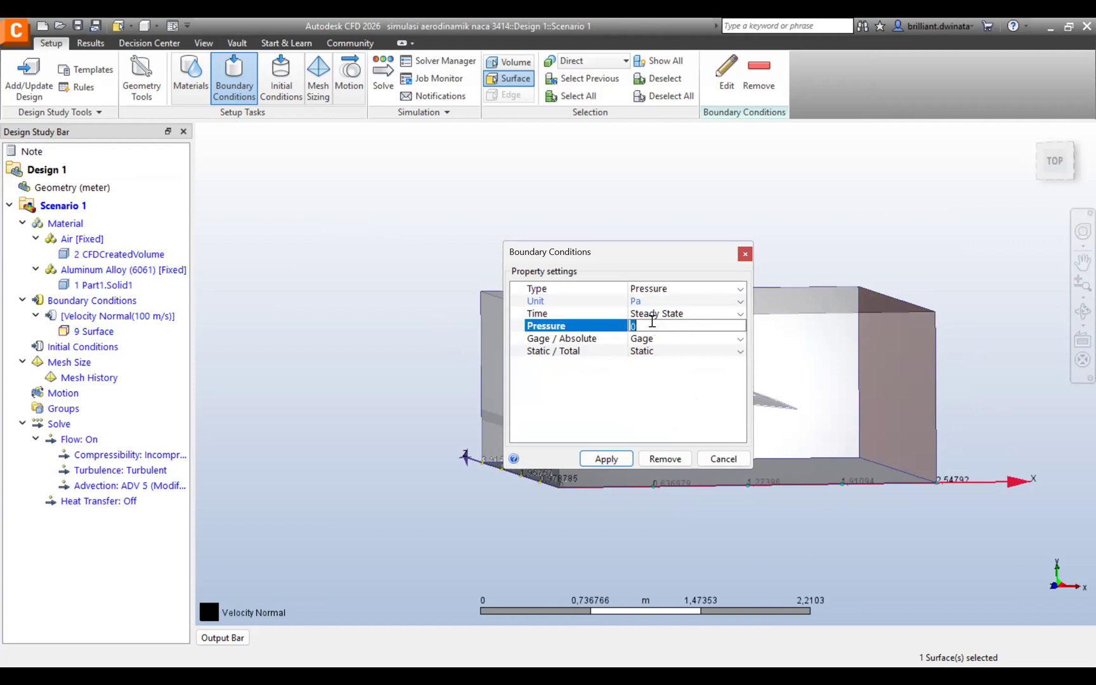
click(607, 460)
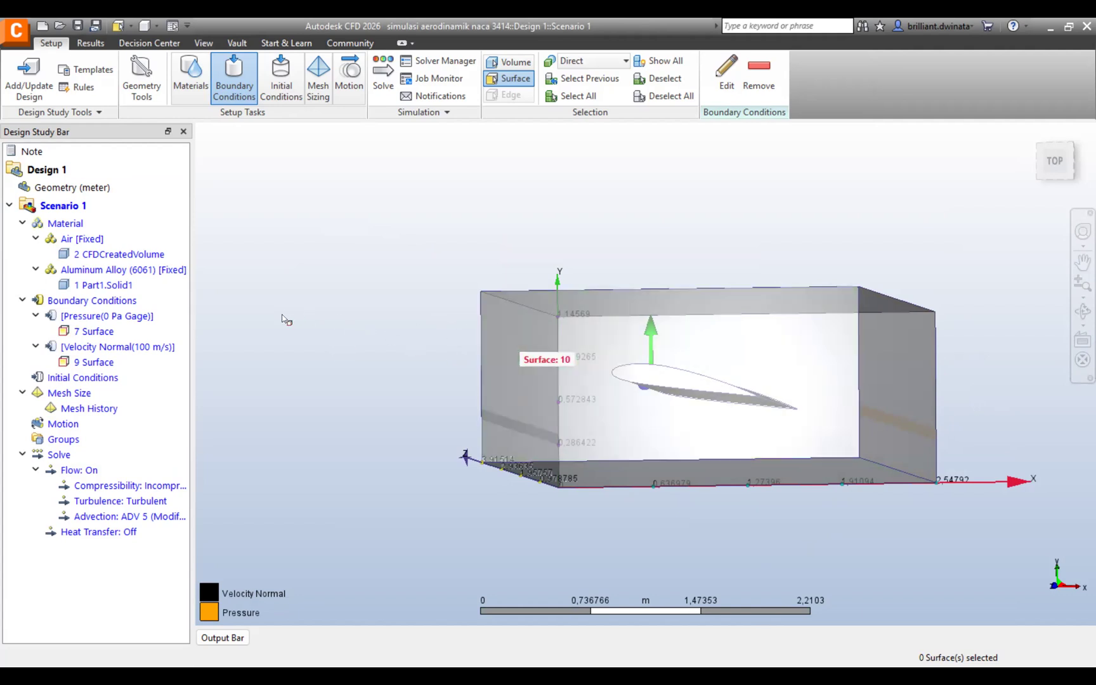
- Generate automatic mesh sizes for the wing and the surrounding air volume
click(71, 394)
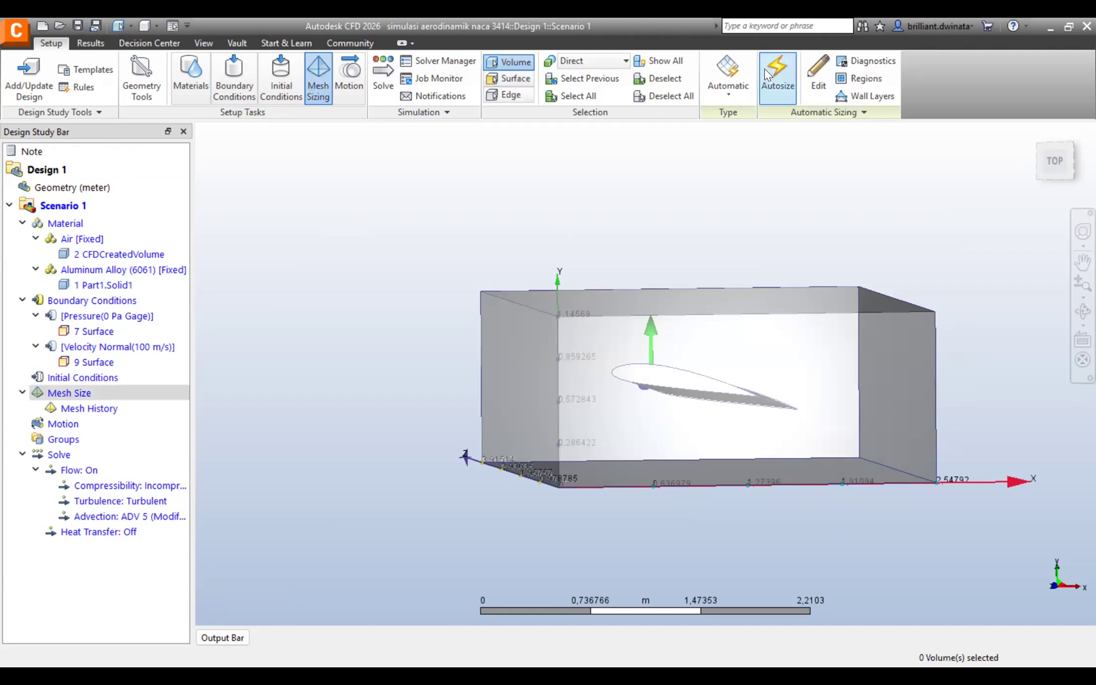
click(766, 73)
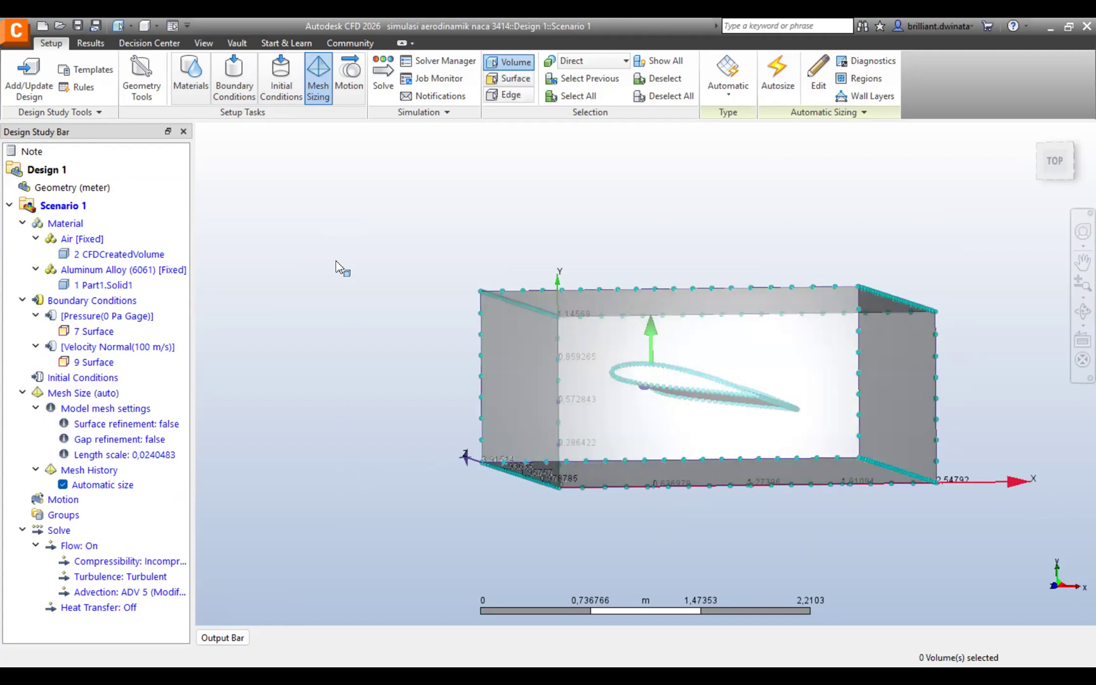
- Set the flow's compressibility to Compressible and start solving the scenario
click(379, 93)
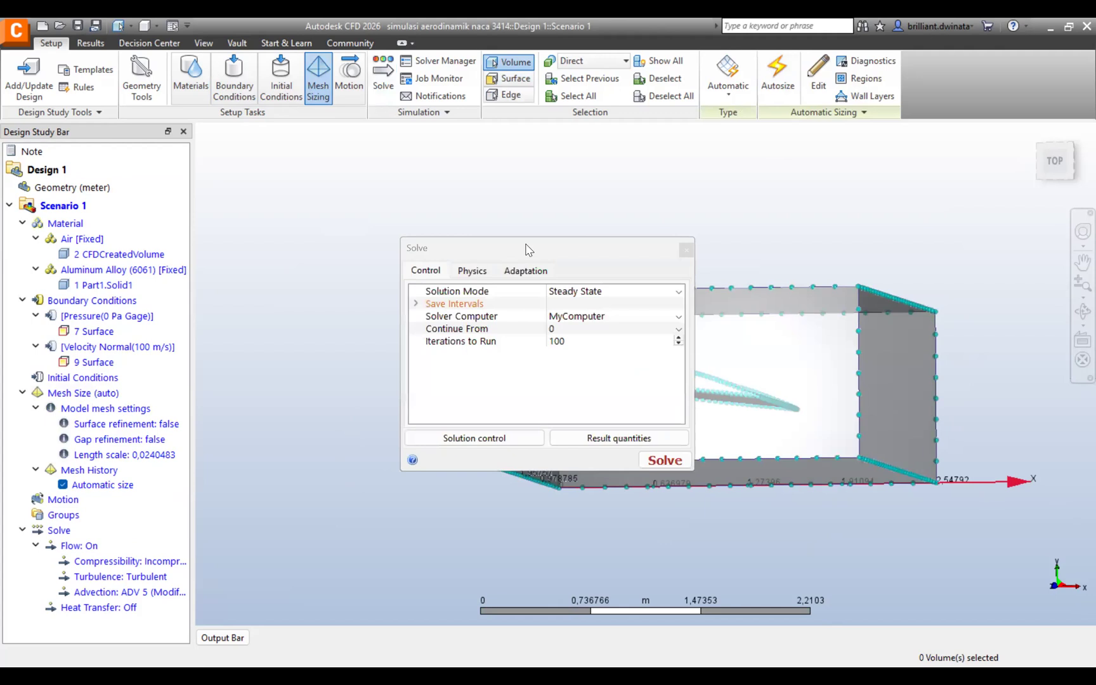
drag(526, 247, 492, 263)
click(441, 287)
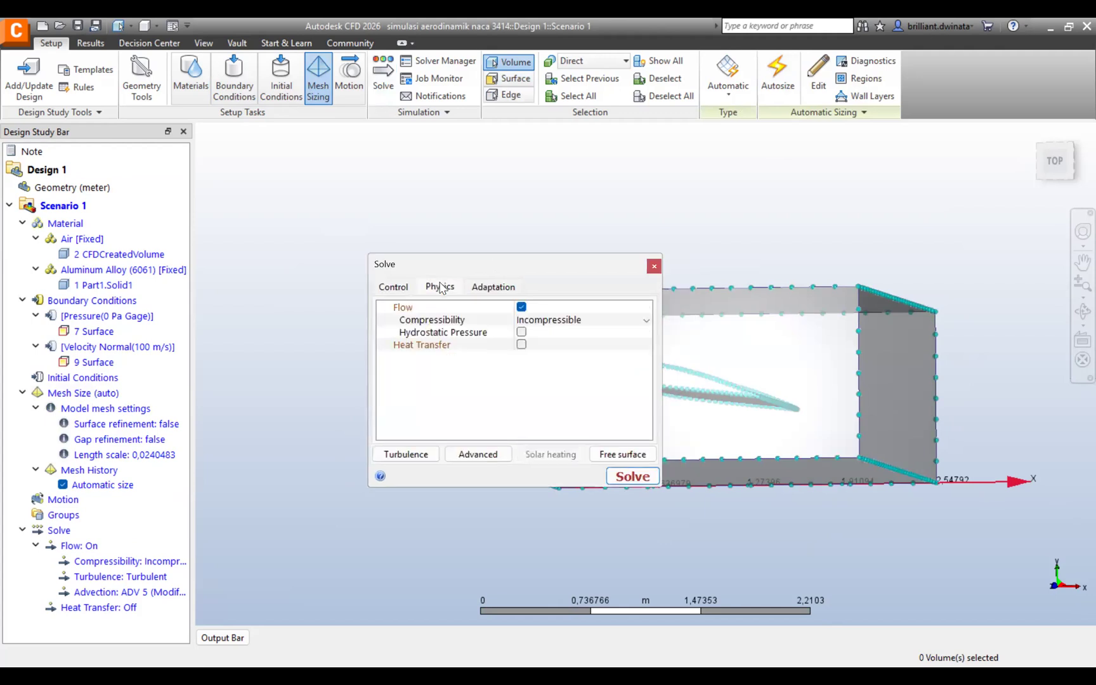
click(542, 322)
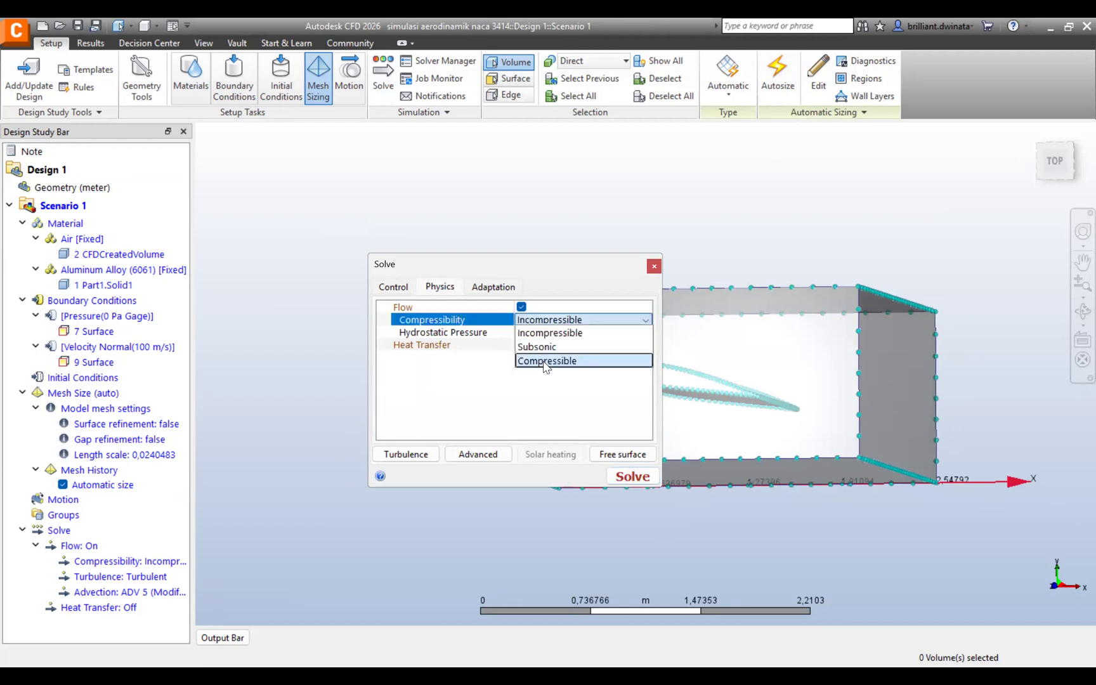
click(544, 361)
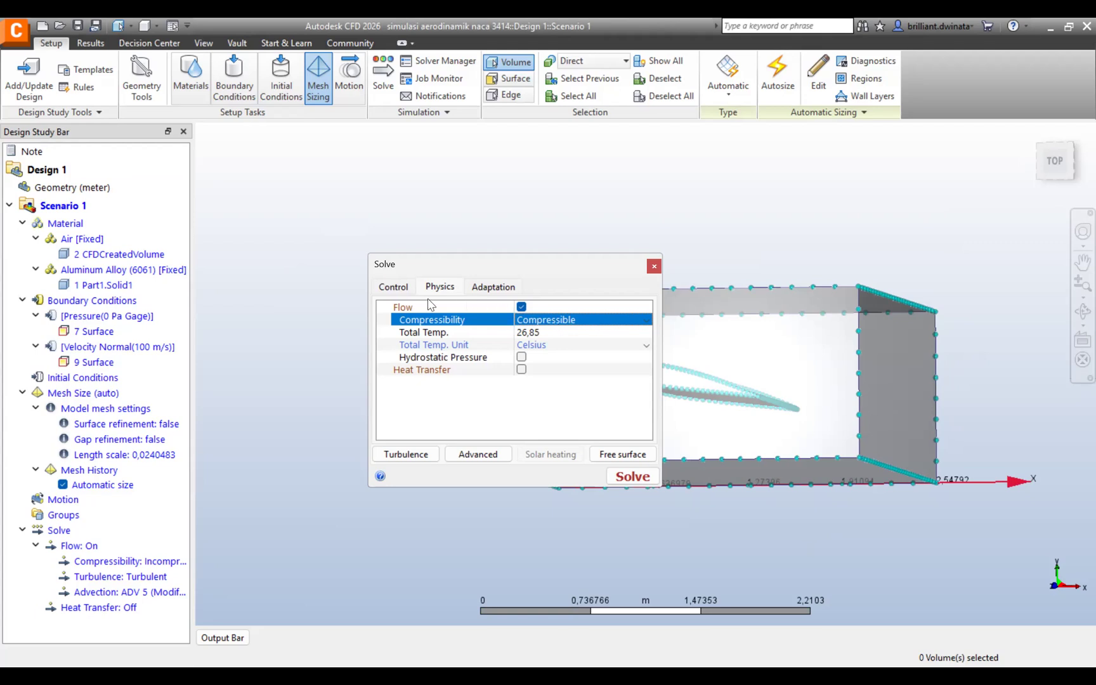
click(394, 289)
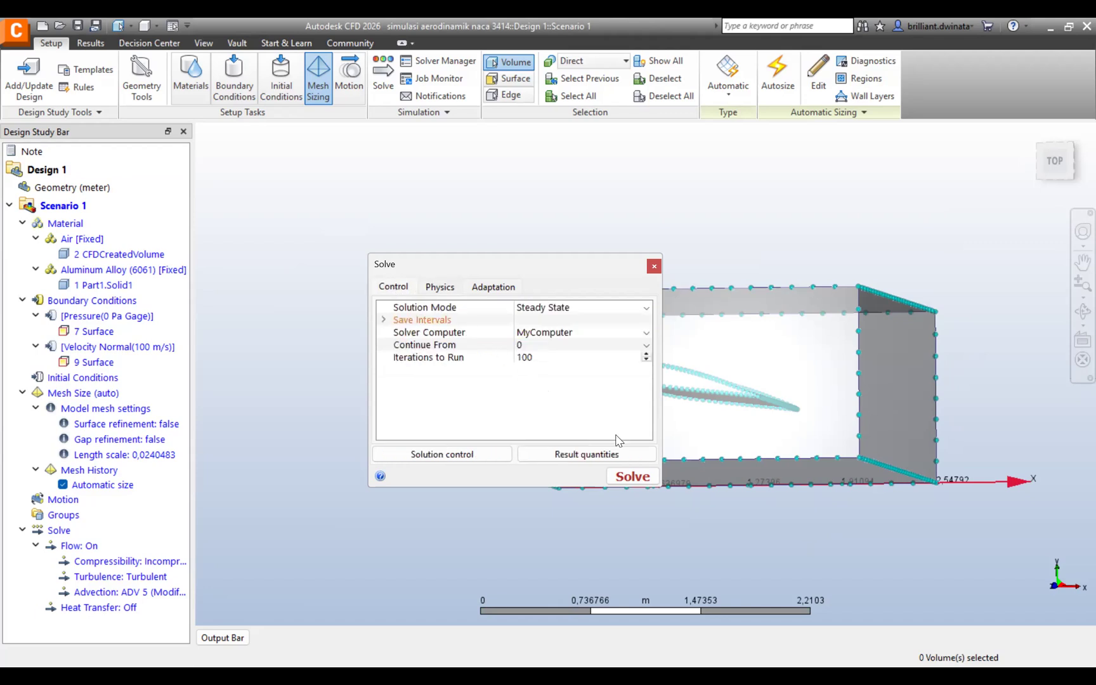
click(636, 476)
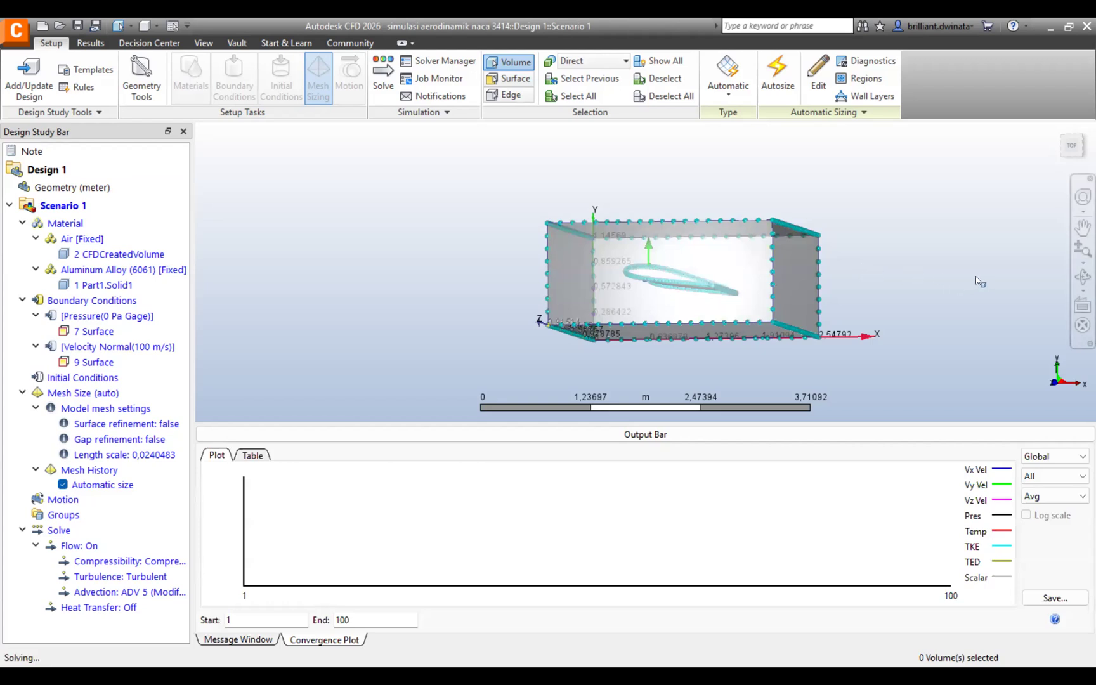
- Display the air volume CFDCreatedVolume as transparent in the results so the wing inside can be seen
scroll(923, 276, down, 1)
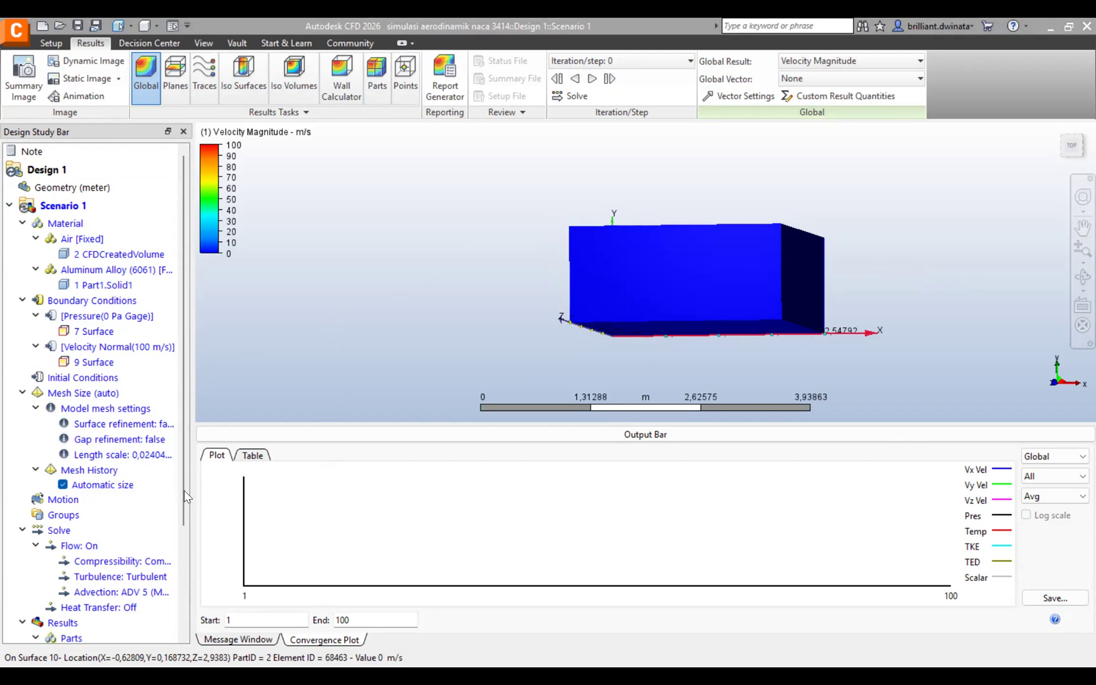
drag(183, 491, 186, 575)
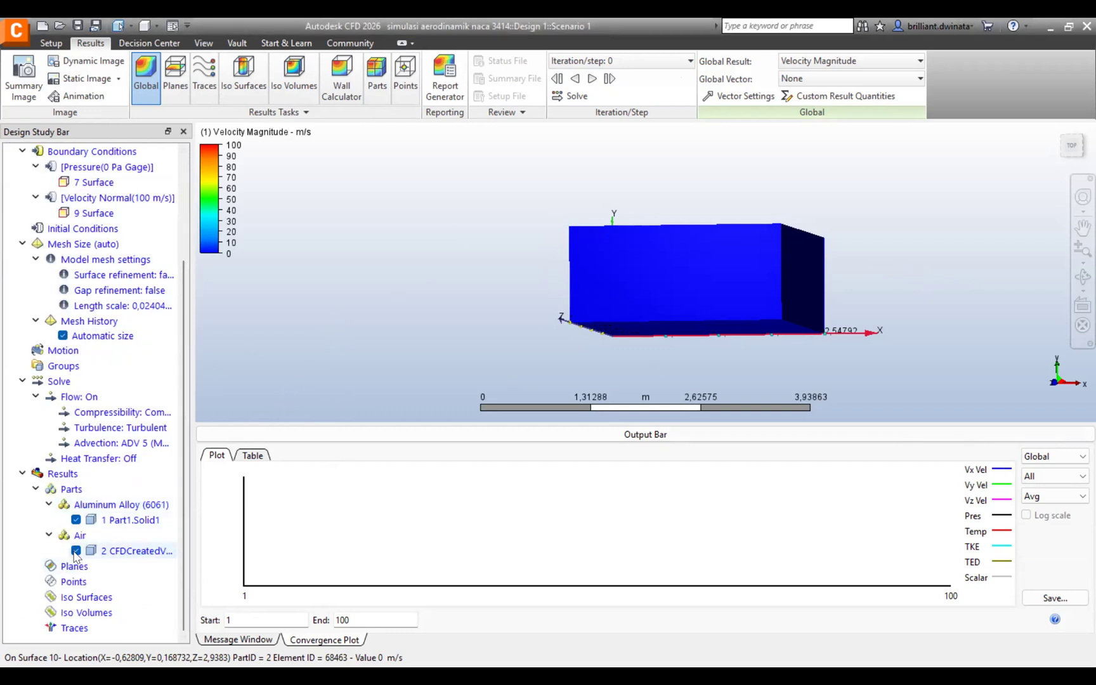
click(127, 550)
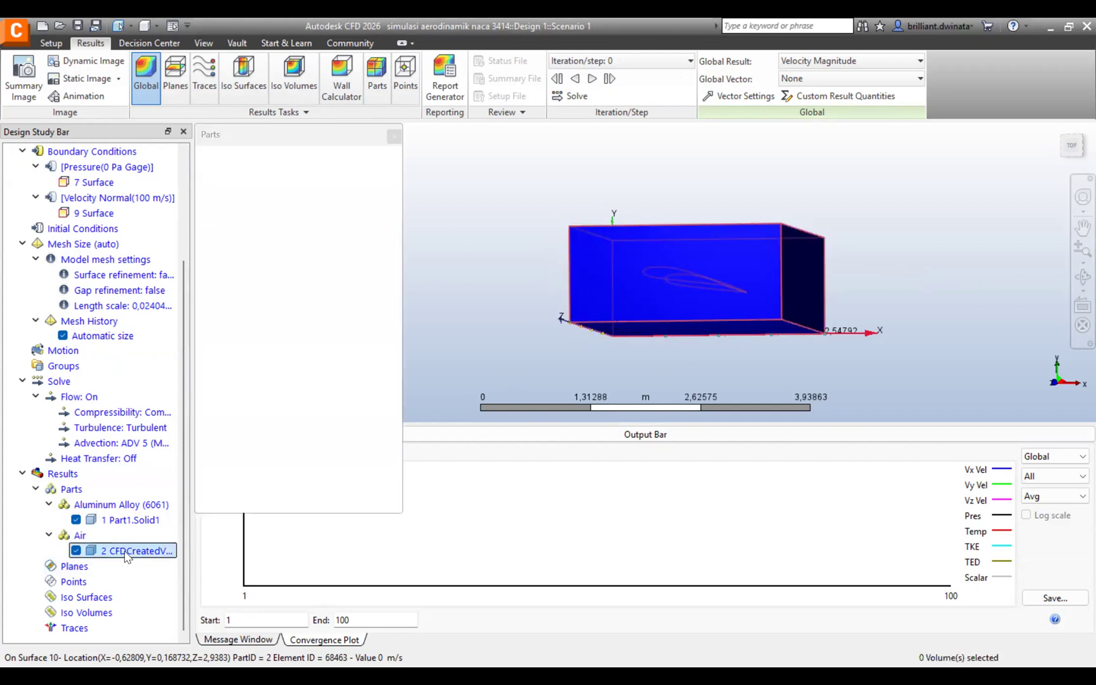
right_click(128, 551)
click(173, 369)
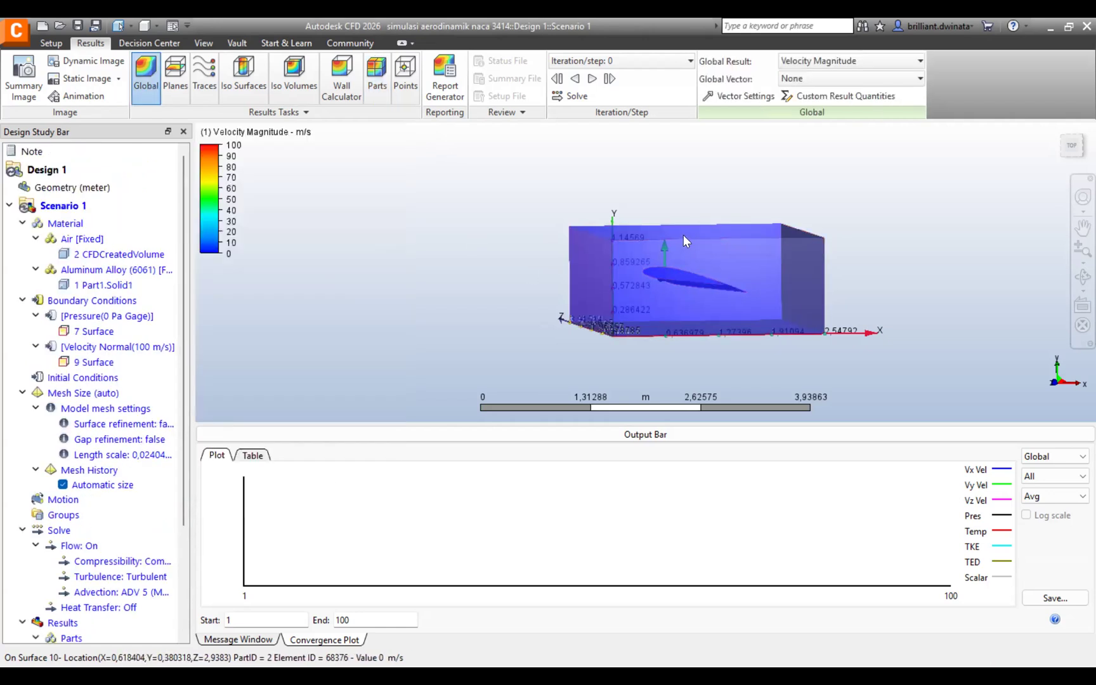
- Add a velocity magnitude result plane through the air volume
scroll(68, 461, down, 4)
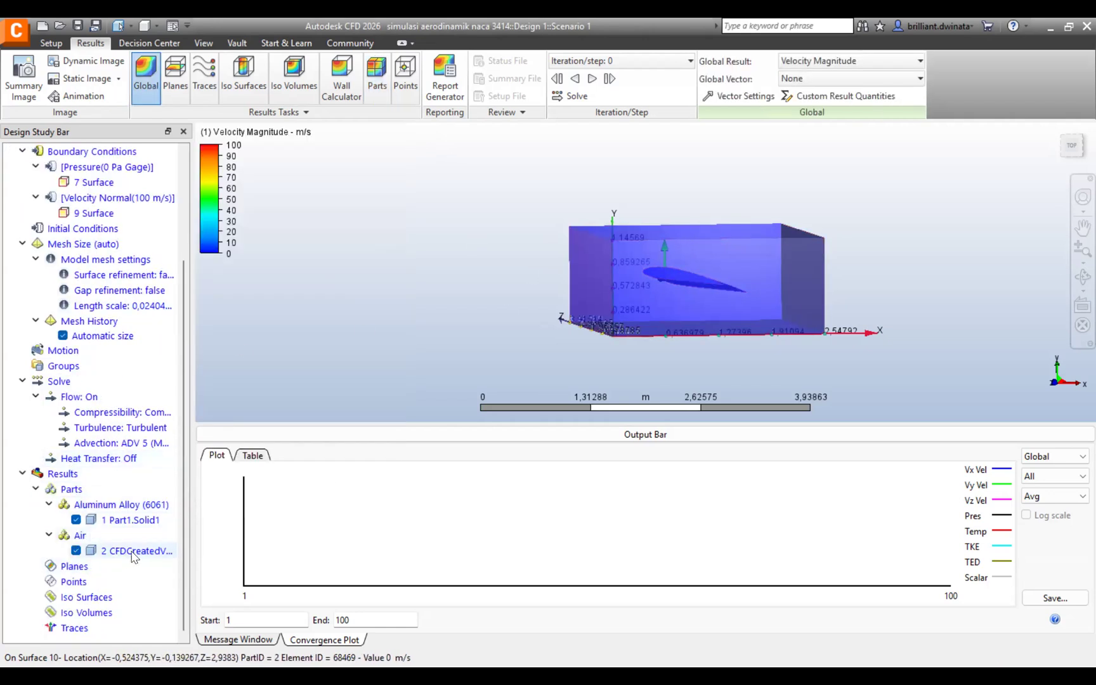
scroll(665, 347, up, 5)
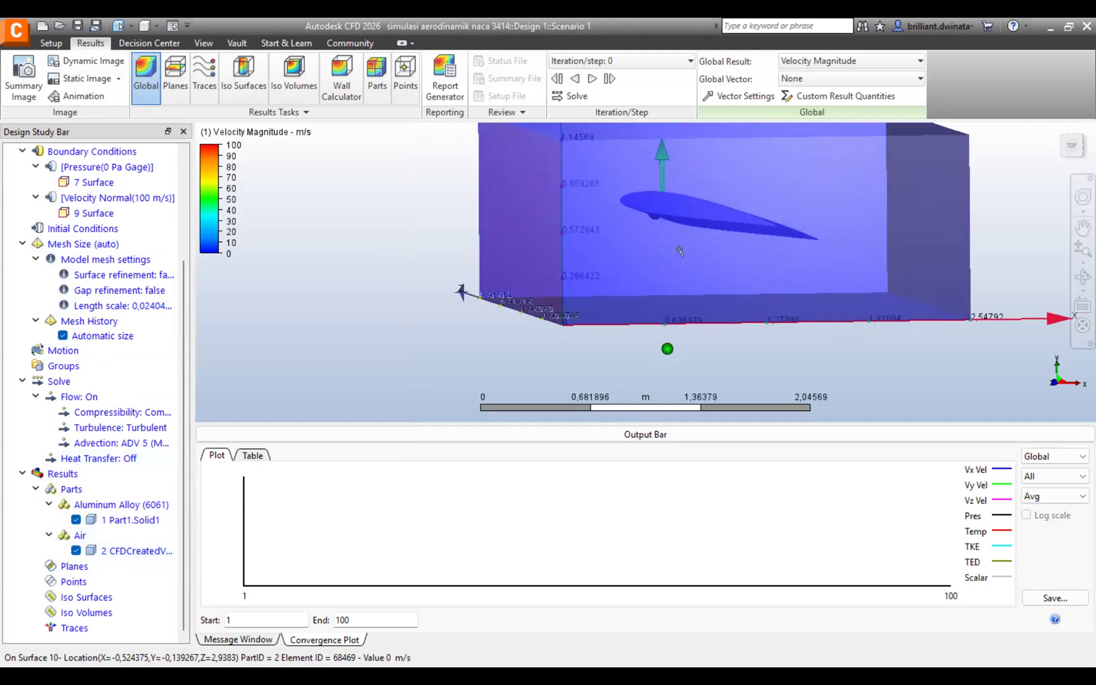
middle_drag(665, 347, 544, 280)
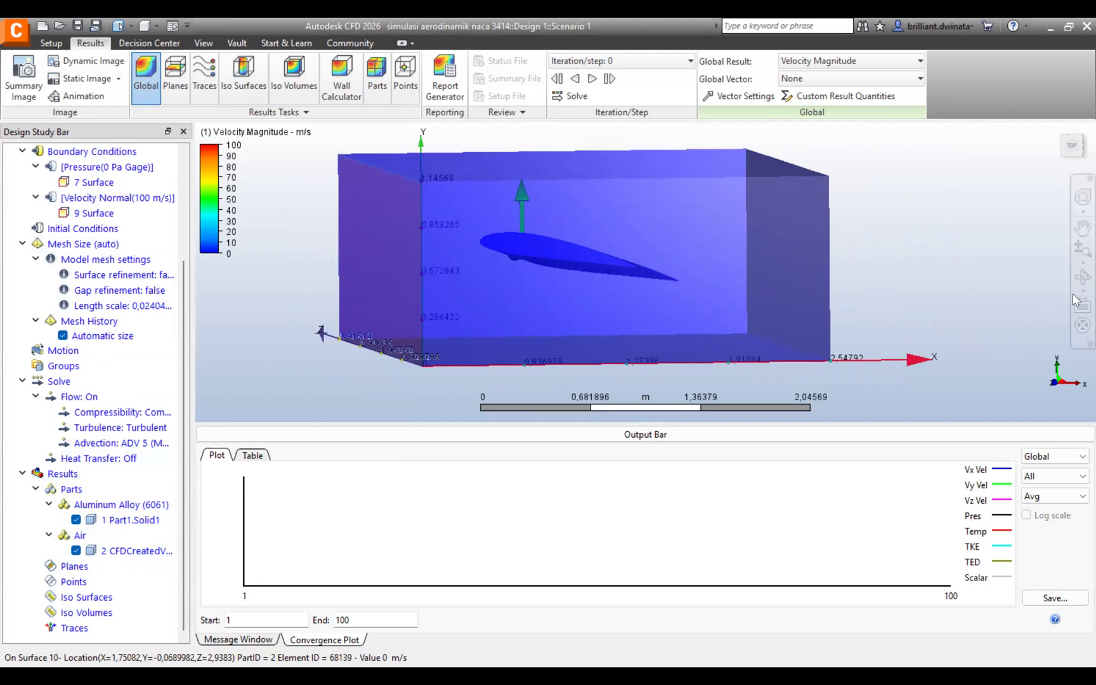
shift+middle_drag(514, 282, 561, 282)
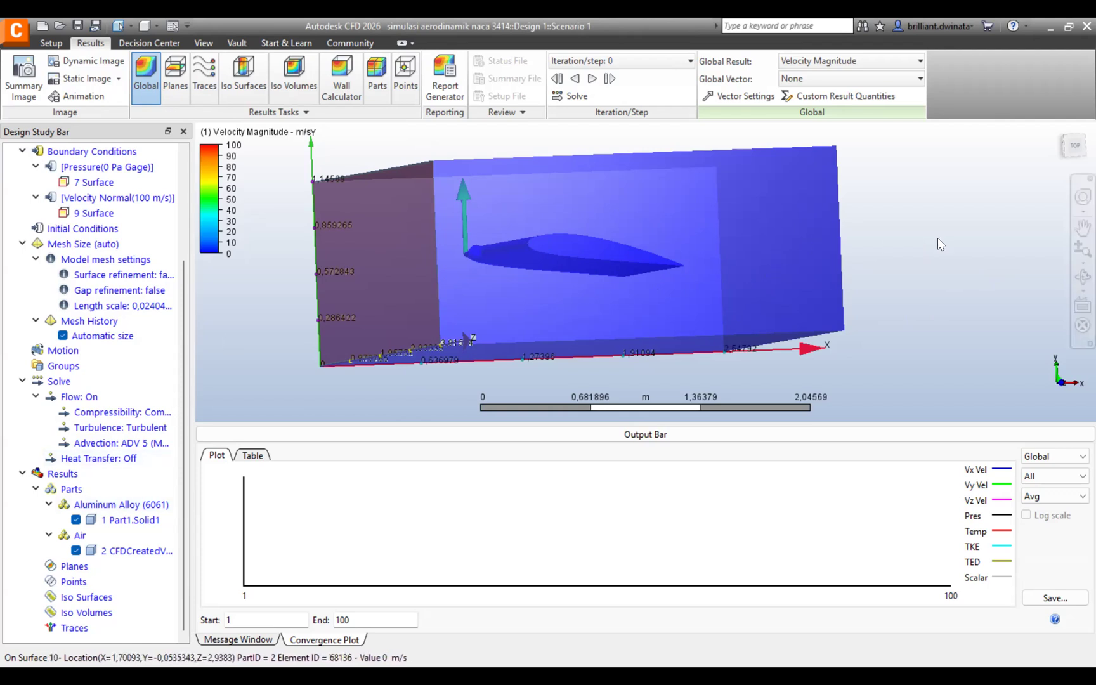
click(176, 85)
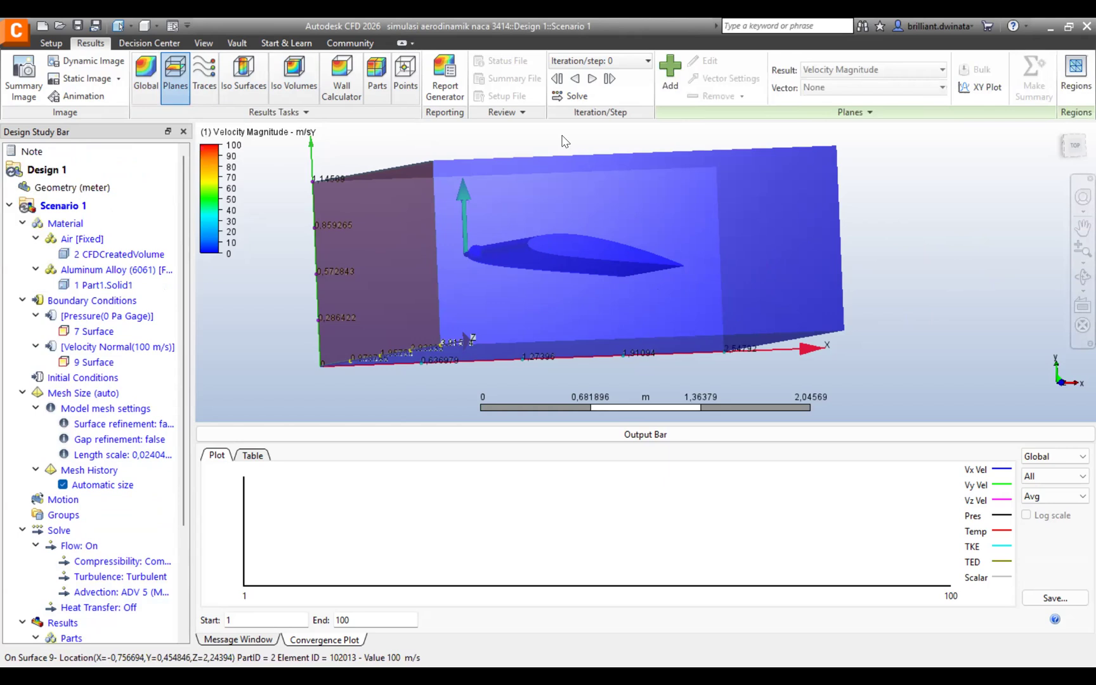
click(669, 73)
- Rotate the result plane 90 degrees about the Y axis so it cuts along the airfoil's profile
scroll(586, 272, up, 1)
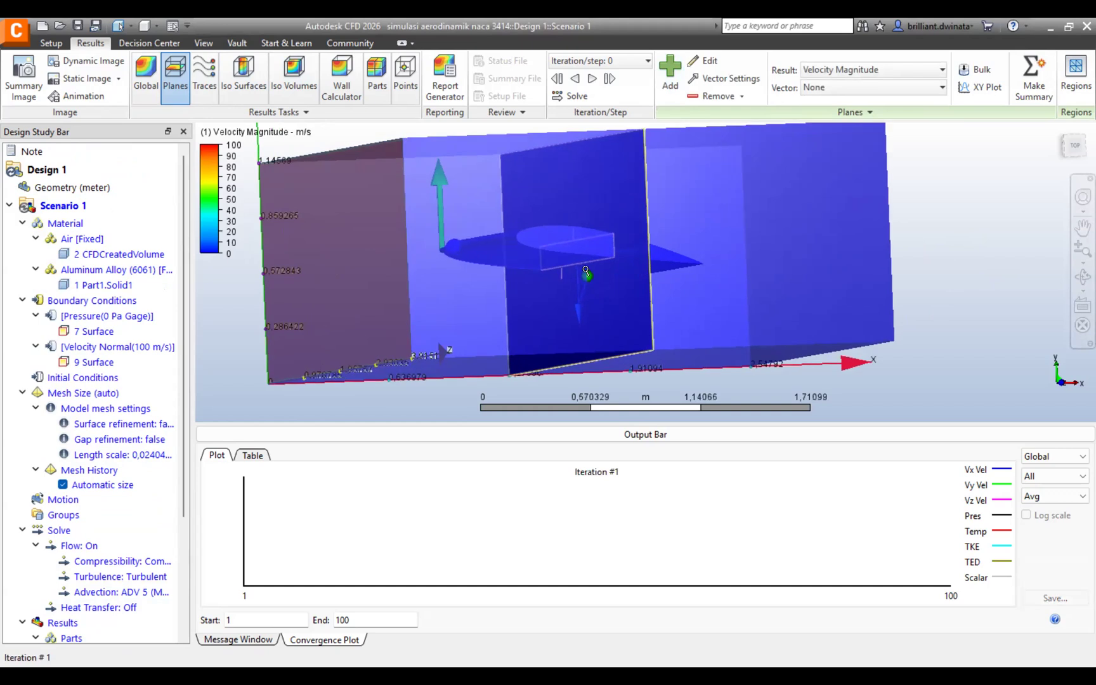
scroll(586, 271, down, 2)
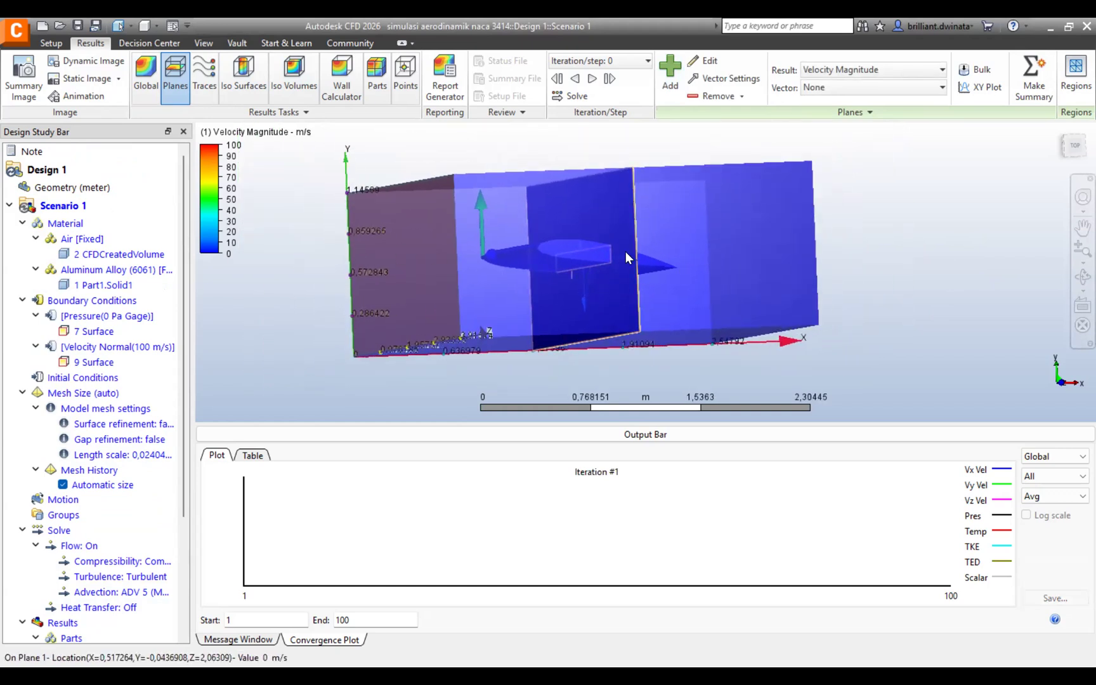
scroll(652, 248, up, 1)
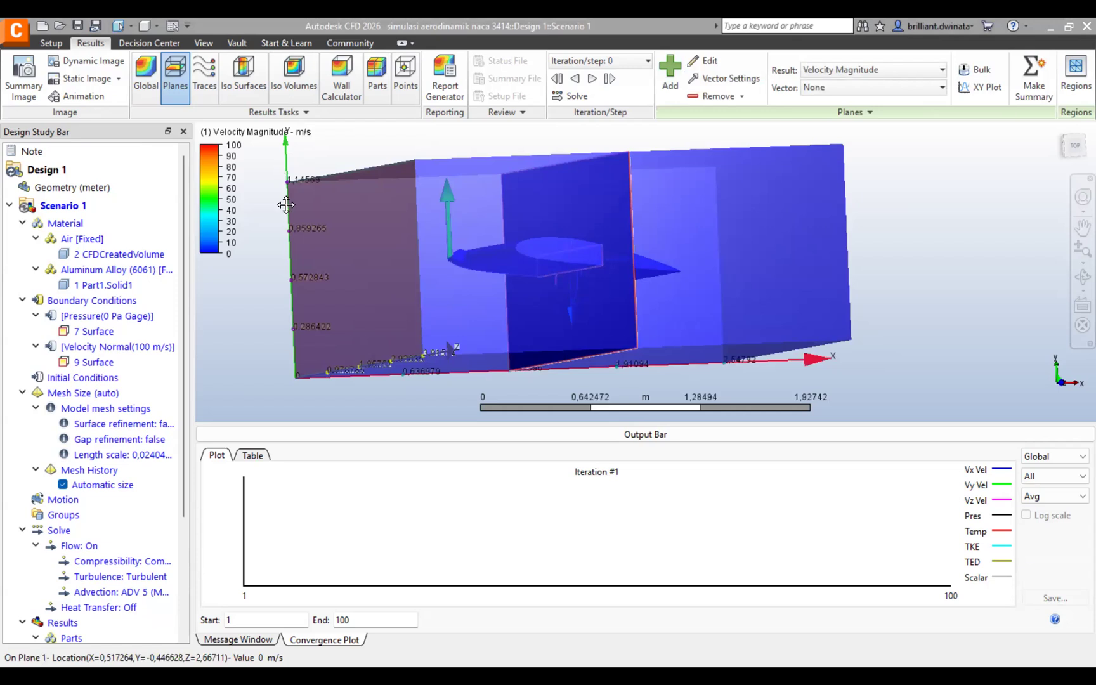
middle_drag(286, 204, 294, 243)
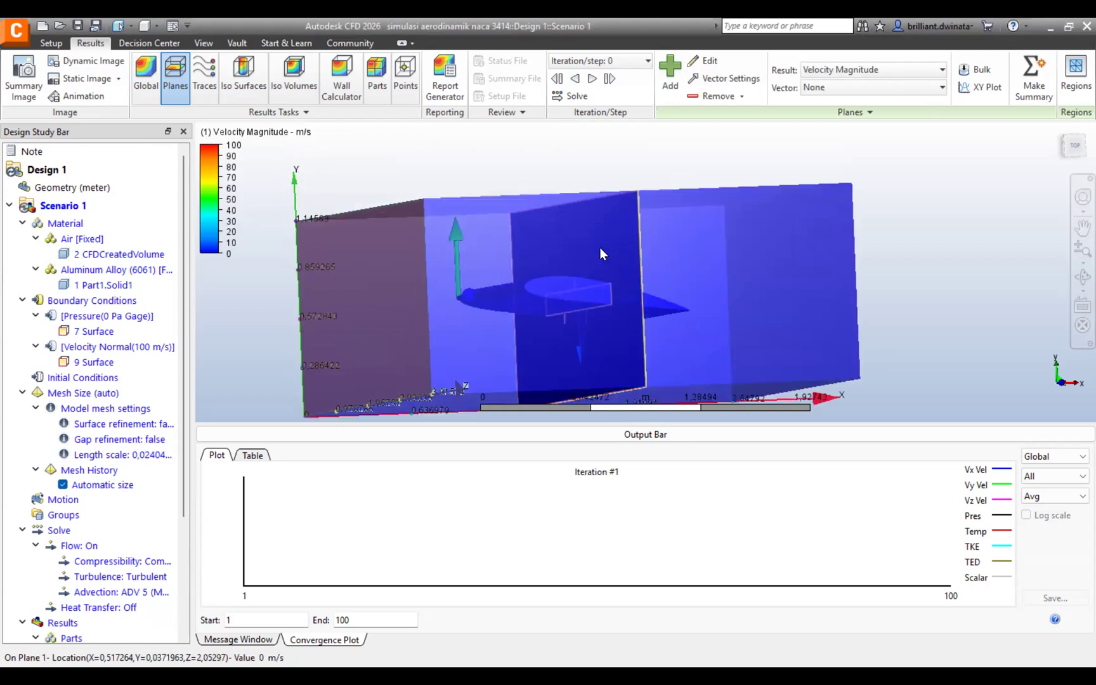
scroll(364, 235, down, 1)
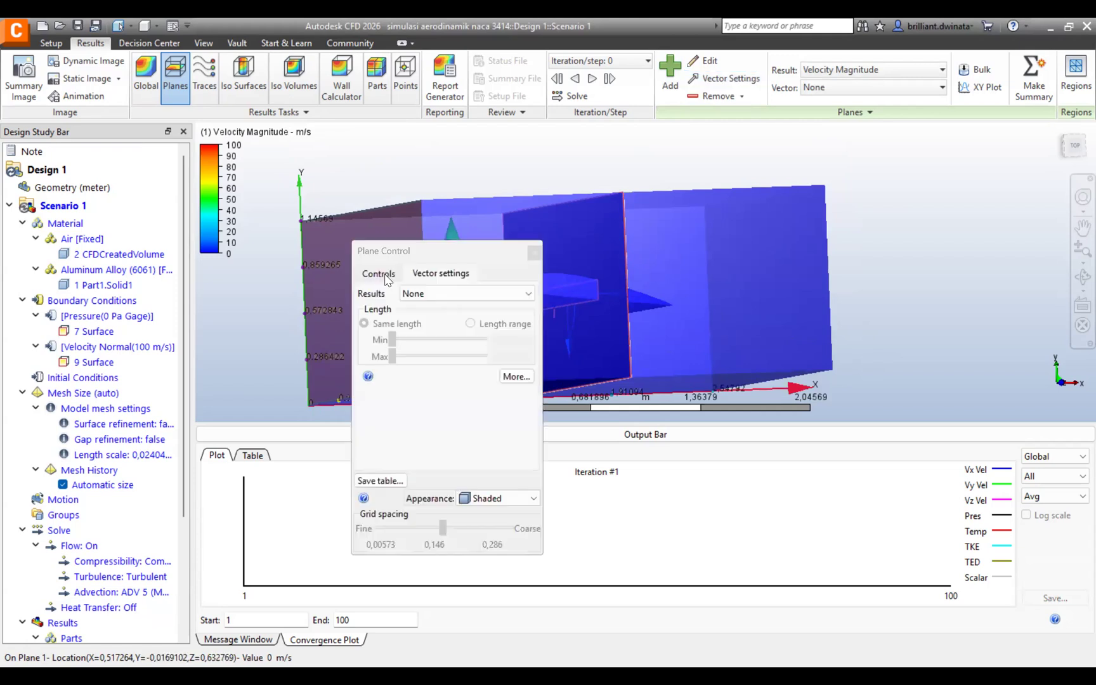
click(384, 274)
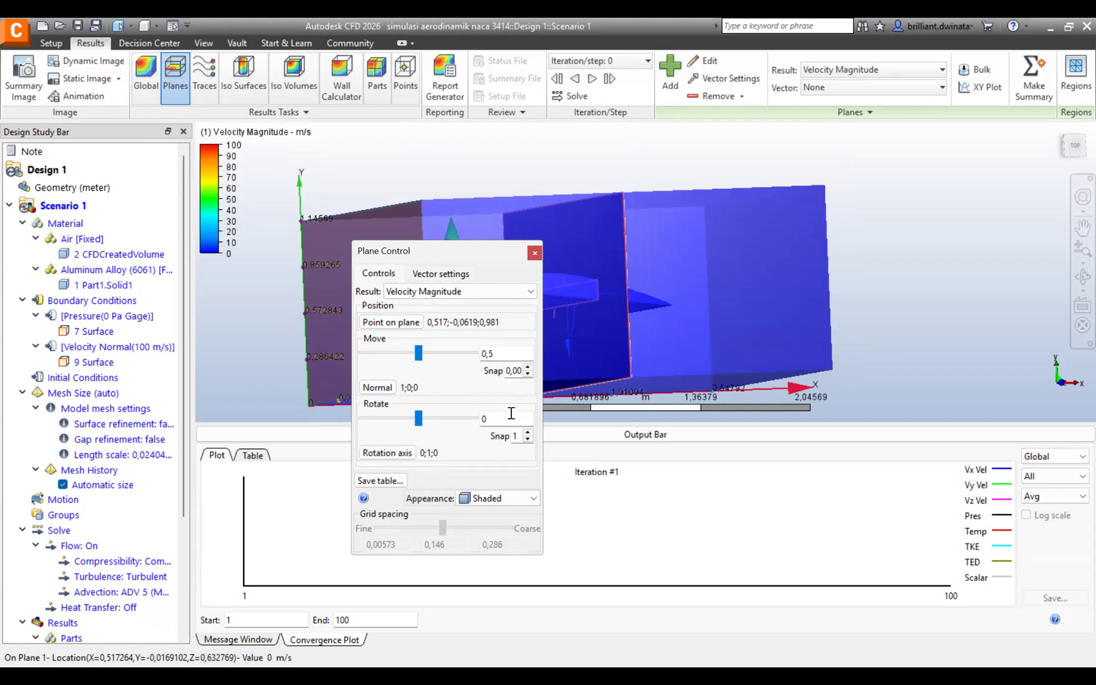
drag(511, 412, 477, 418)
text(90)
key(Return)
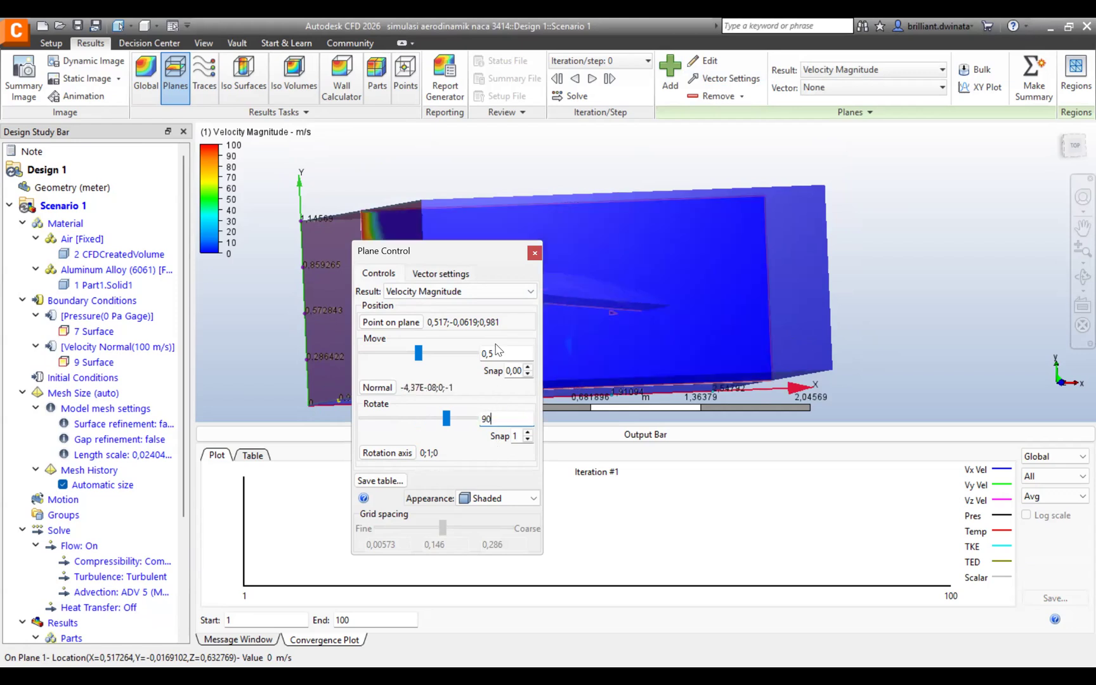
click(534, 251)
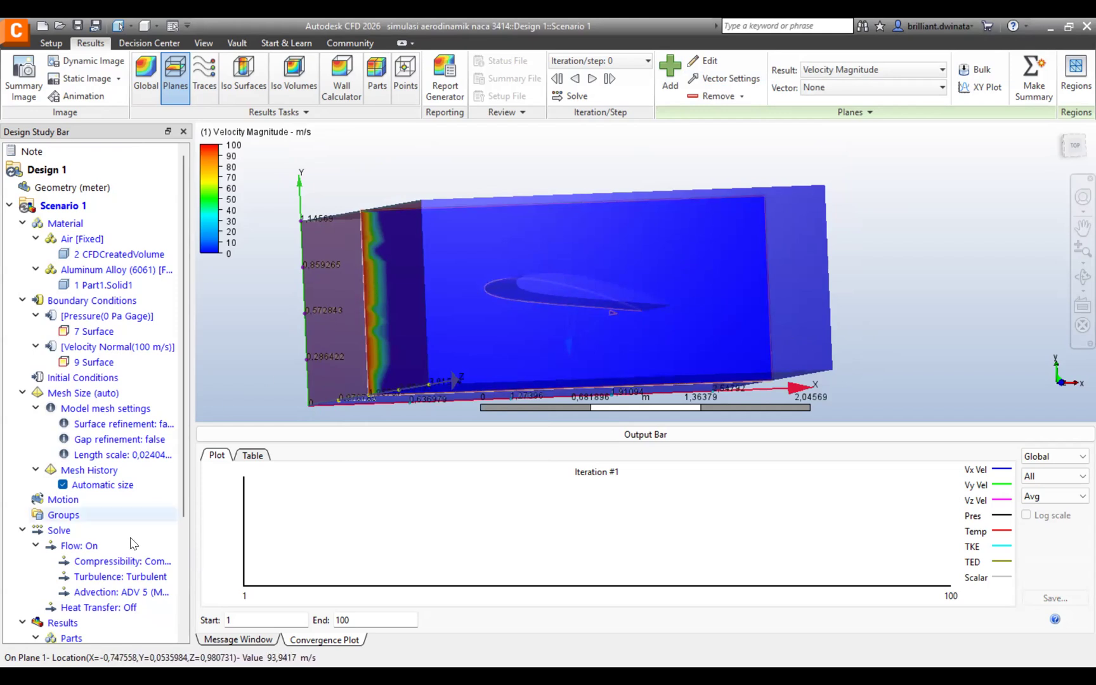
- Try the outline display on the wing part Part1.Solid1 and return it to shaded display
scroll(134, 543, down, 4)
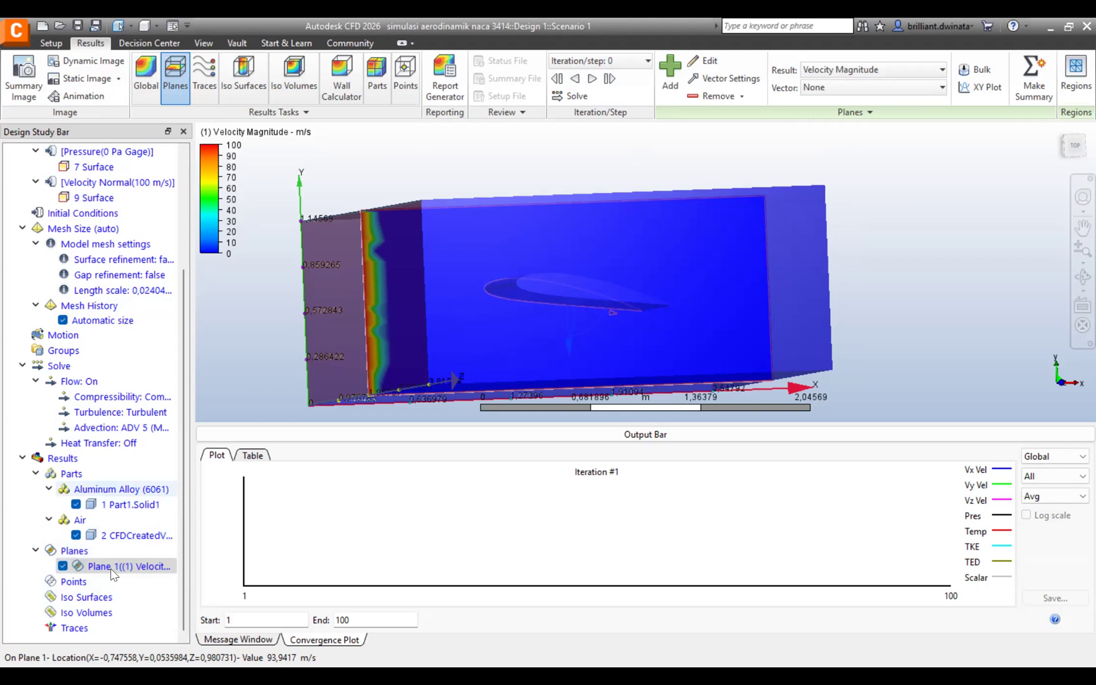
click(110, 506)
right_click(111, 504)
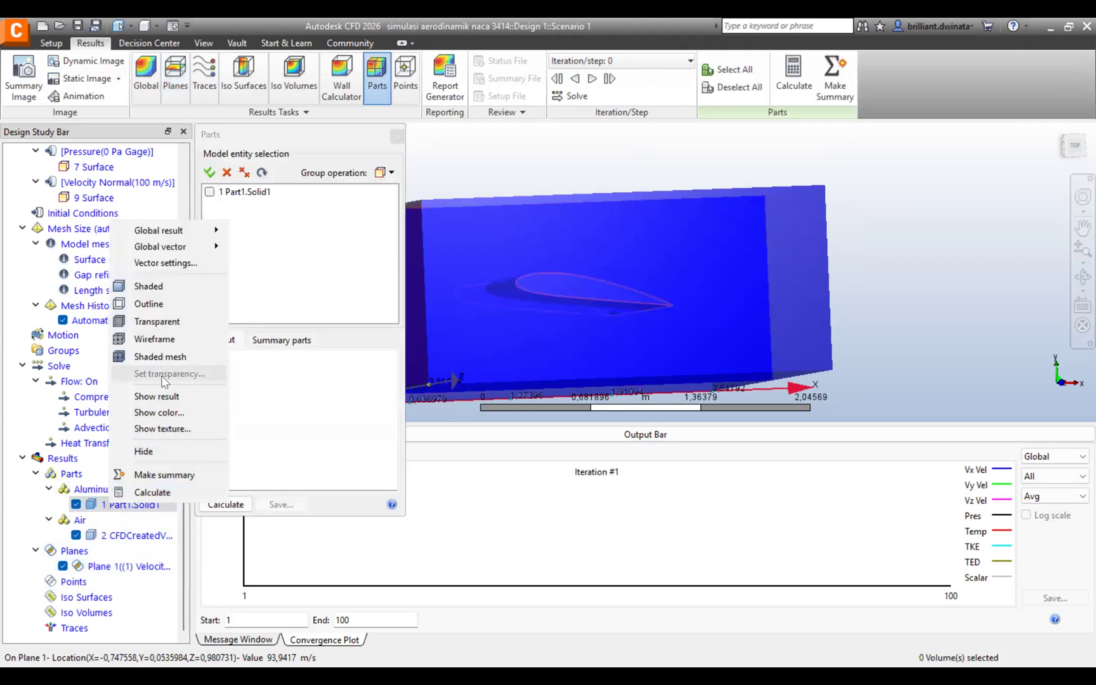
click(149, 304)
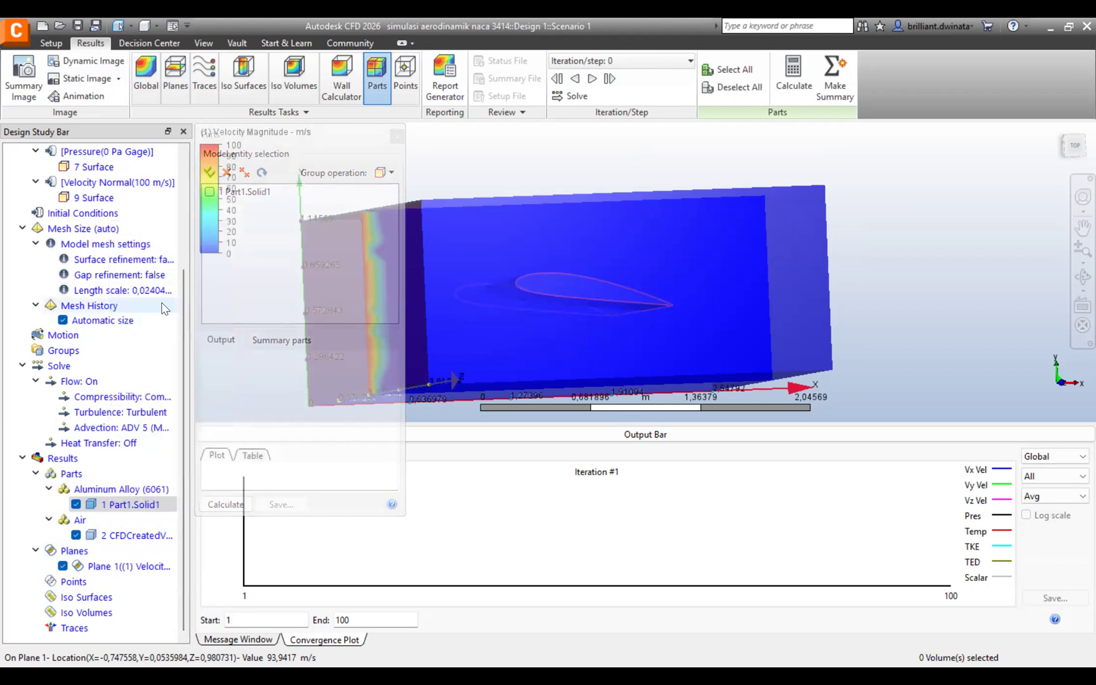
right_click(118, 504)
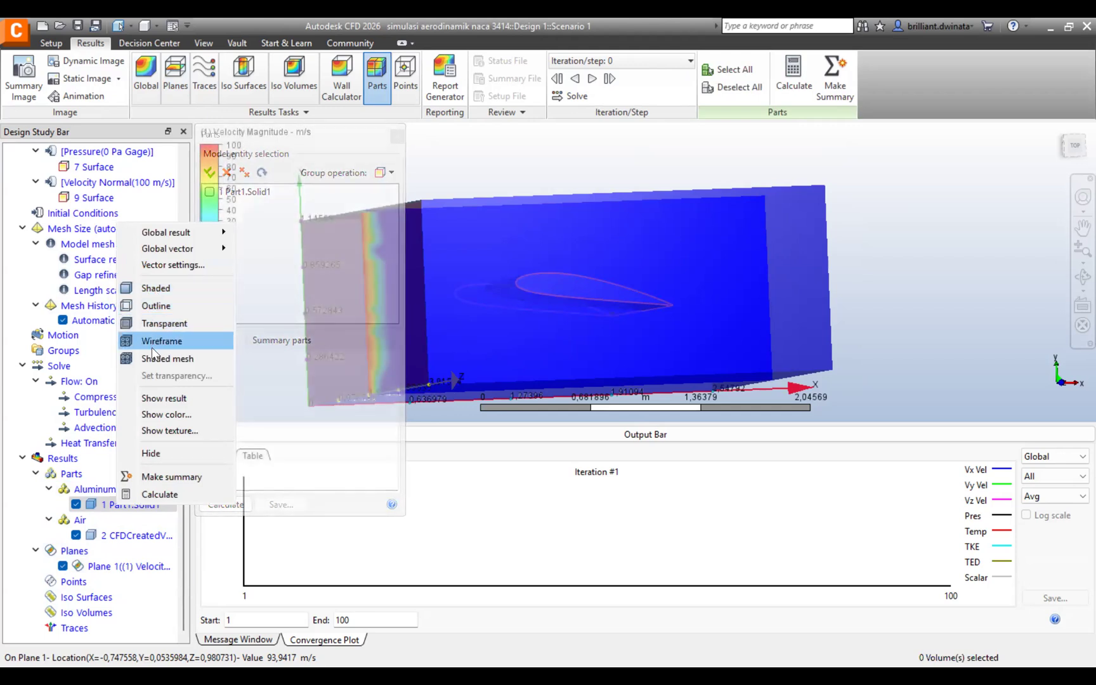
click(171, 293)
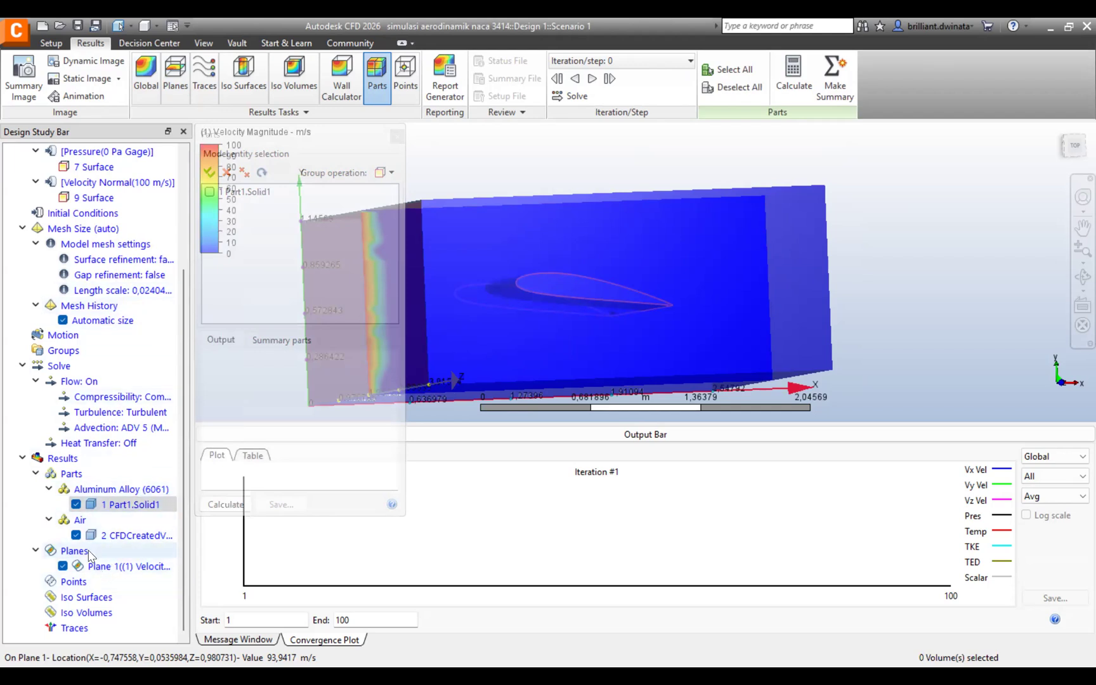
- Hide the air volume CFDCreatedVolume and show it again, repeating once to check what it contributes to the results display
click(112, 537)
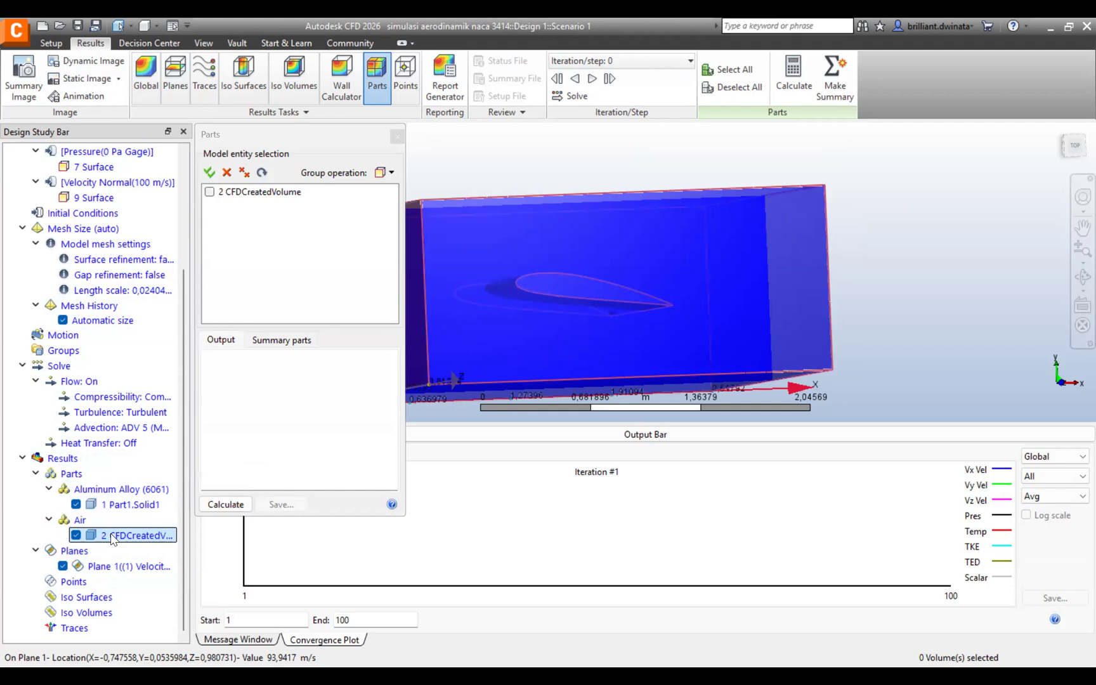
right_click(112, 536)
click(181, 479)
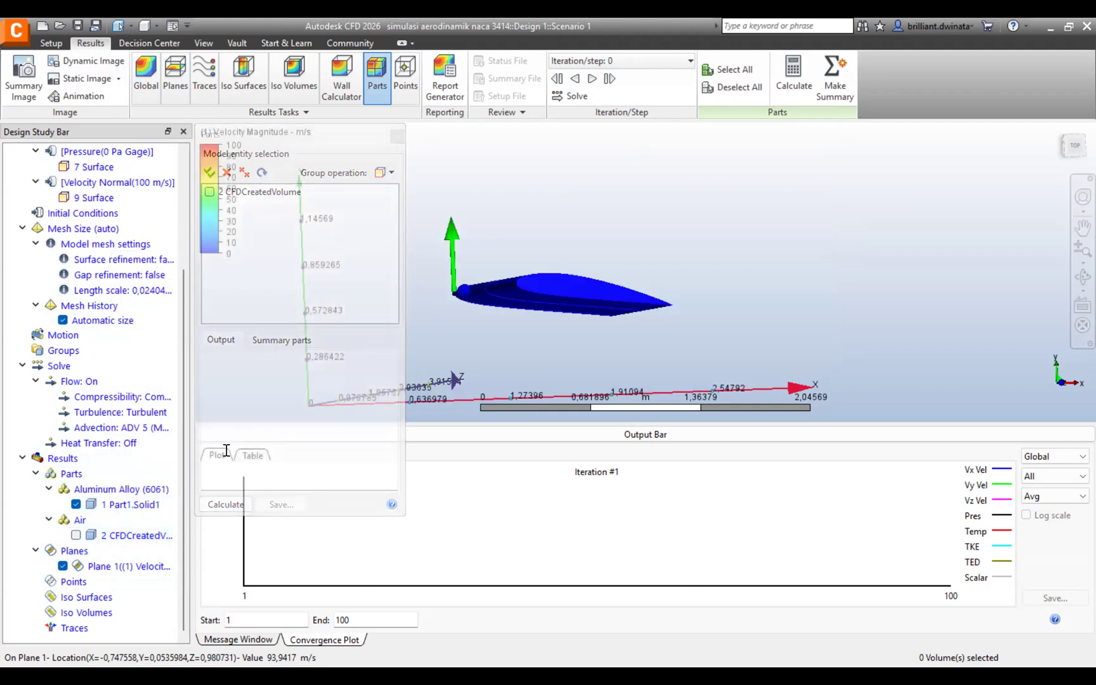
click(76, 536)
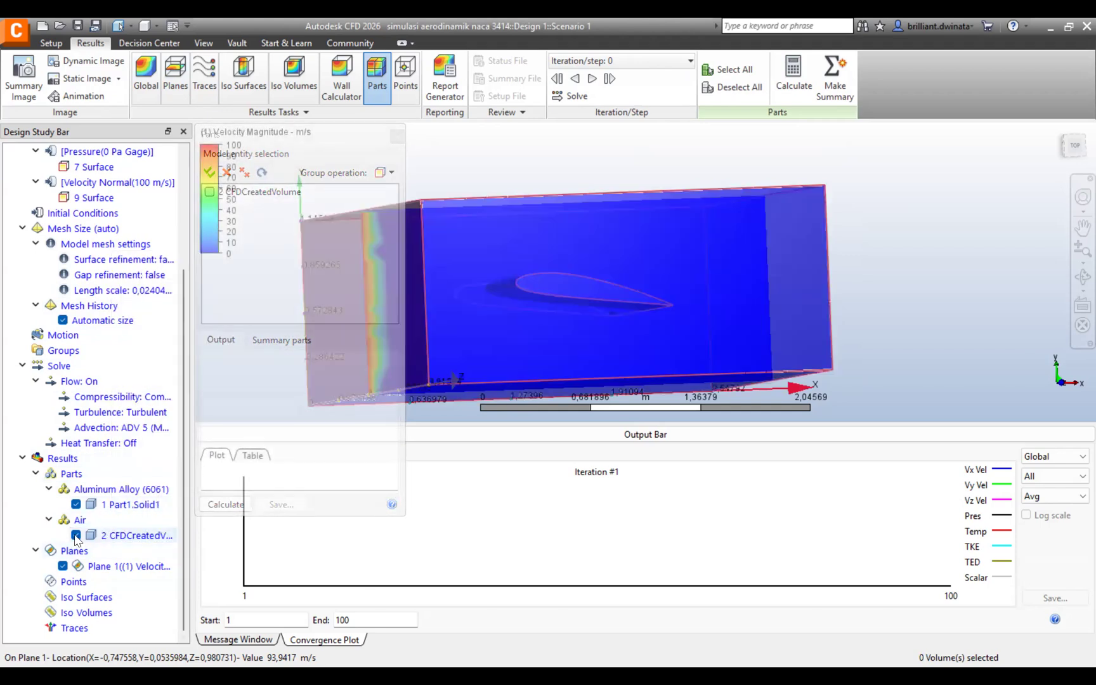
click(76, 535)
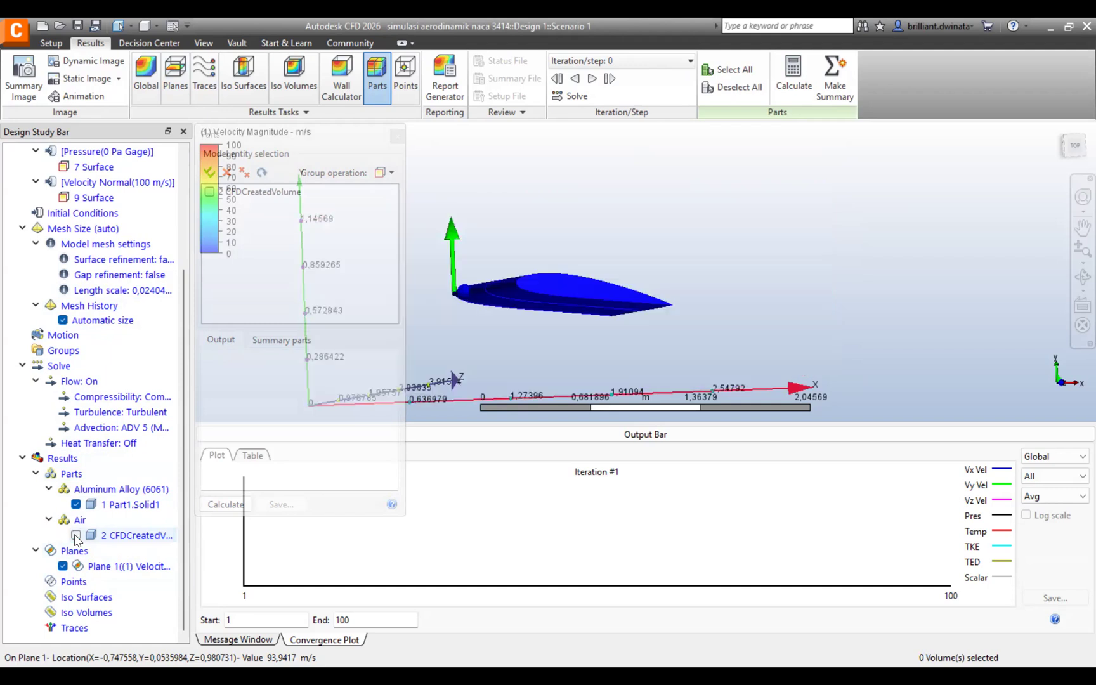
click(76, 537)
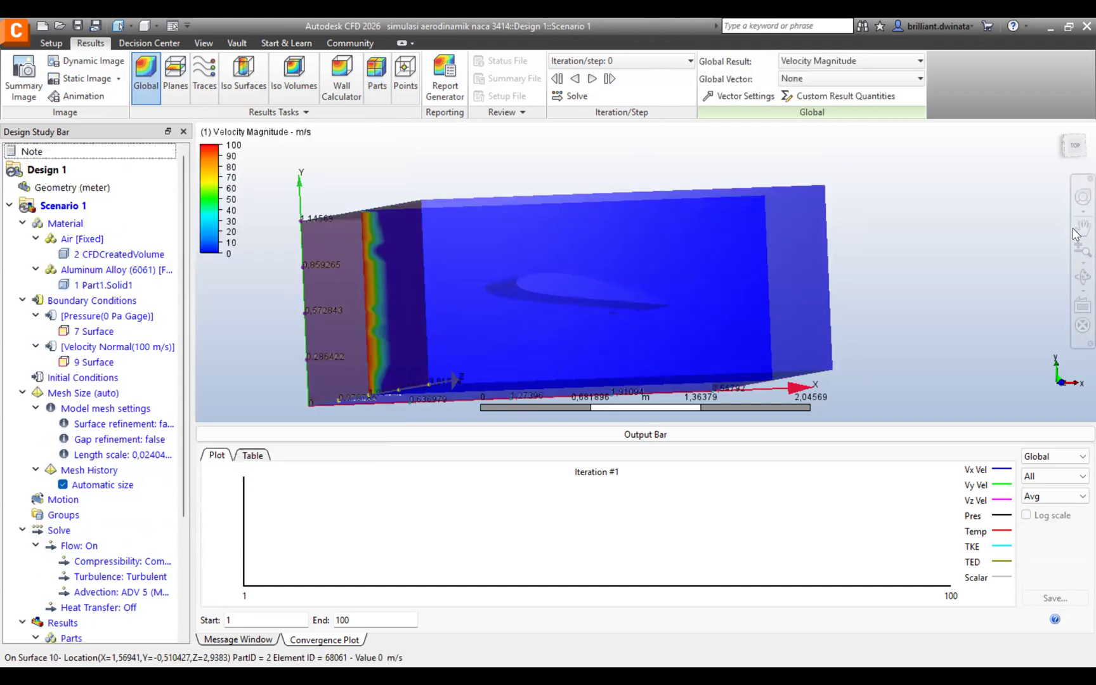
- Face the airfoil profile in the top view and switch the velocity result plane off and back on
click(1075, 147)
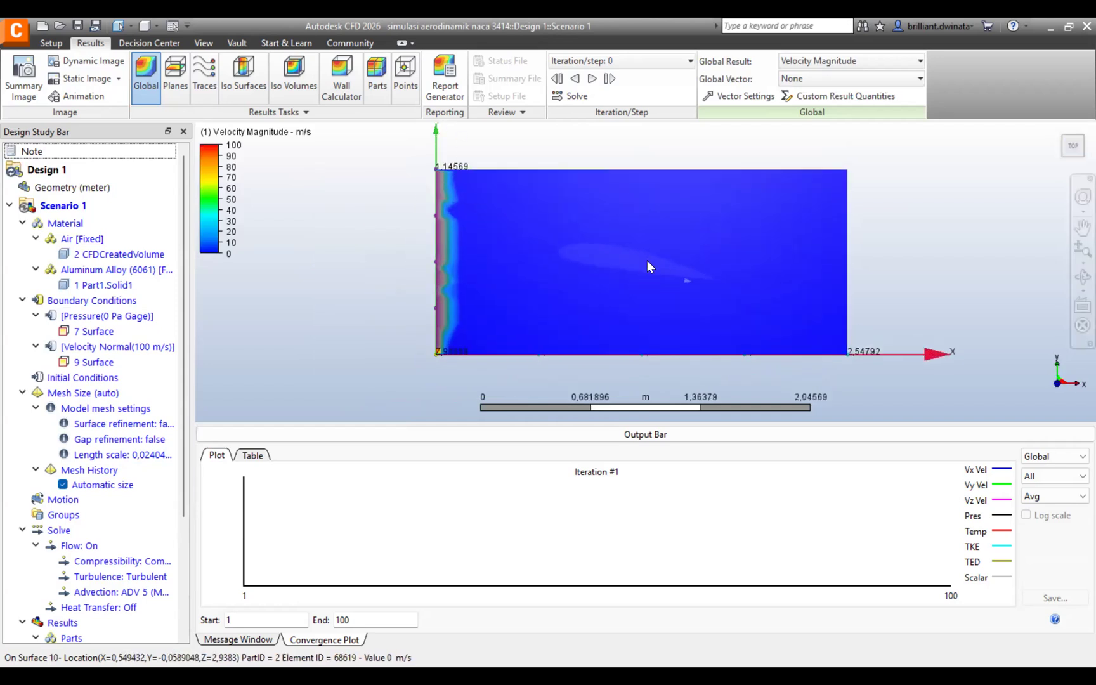
scroll(646, 267, up, 2)
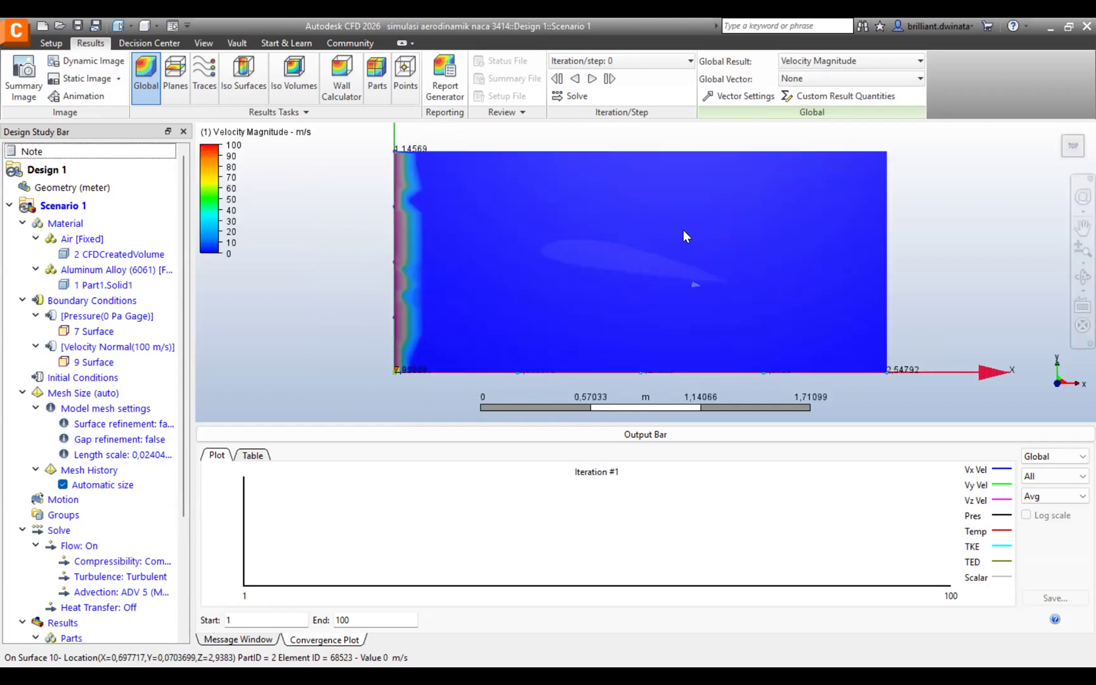
click(402, 241)
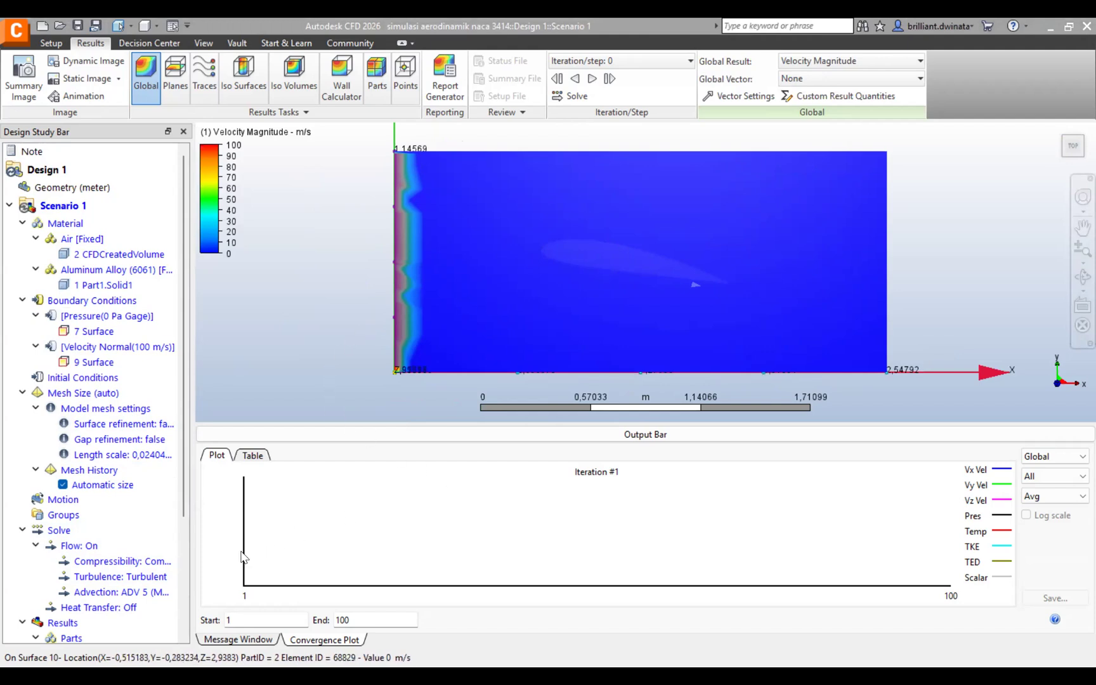
drag(182, 427, 211, 565)
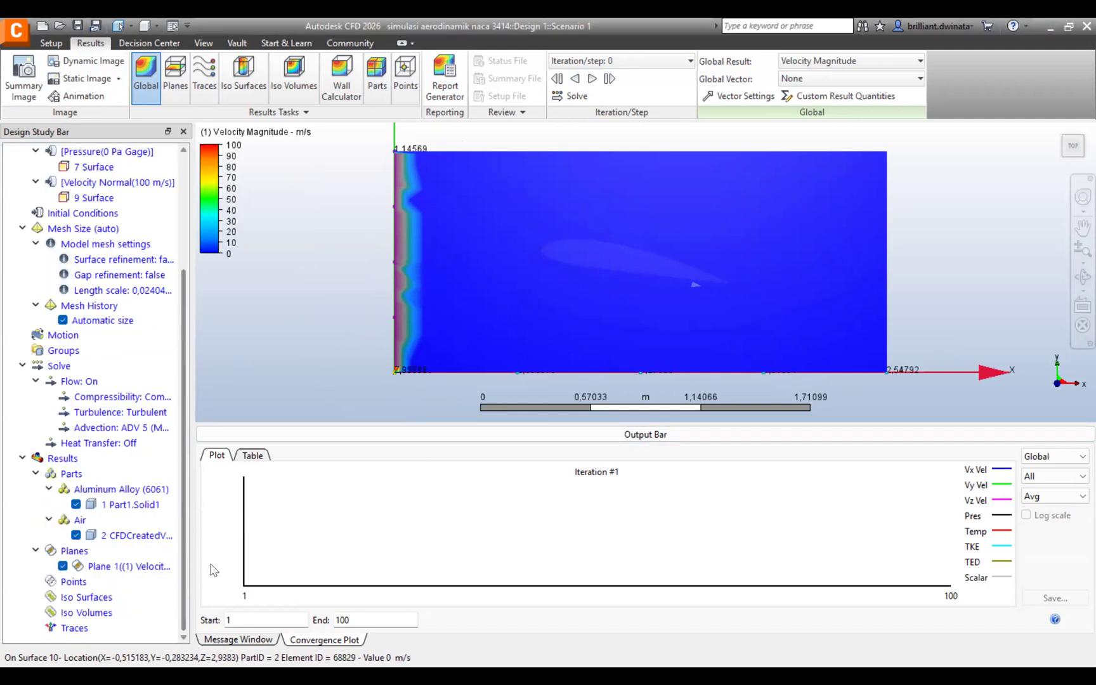
click(69, 567)
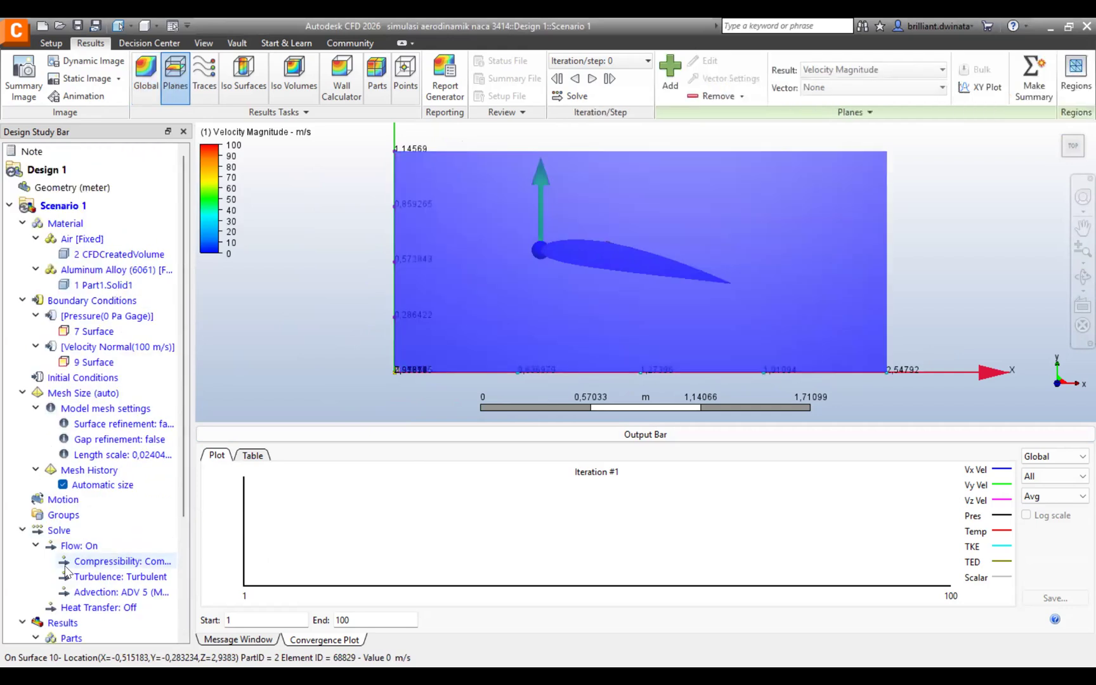
scroll(67, 529, down, 4)
click(62, 566)
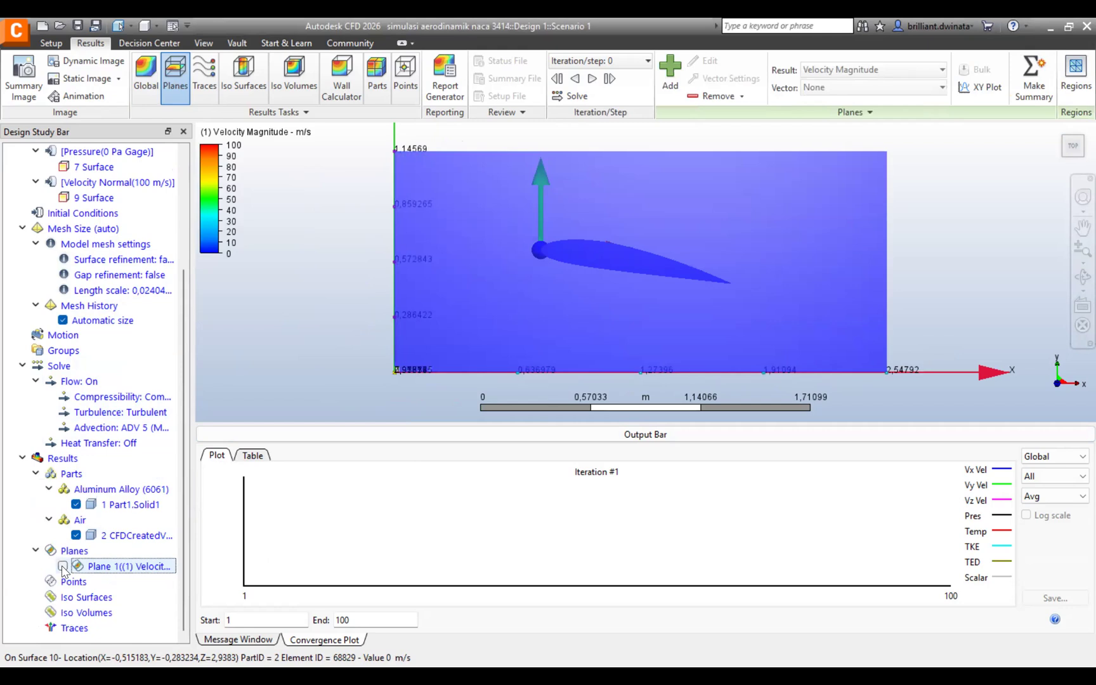
- Display the air volume CFDCreatedVolume as an outline in the results and finish the part selection
click(111, 536)
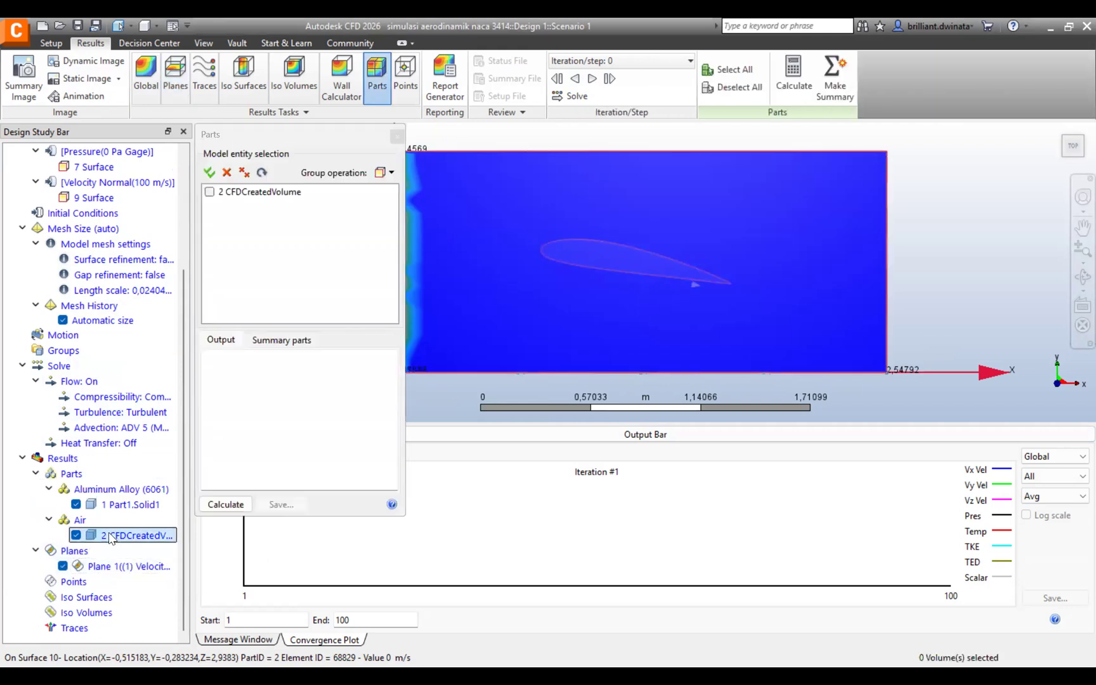
right_click(112, 538)
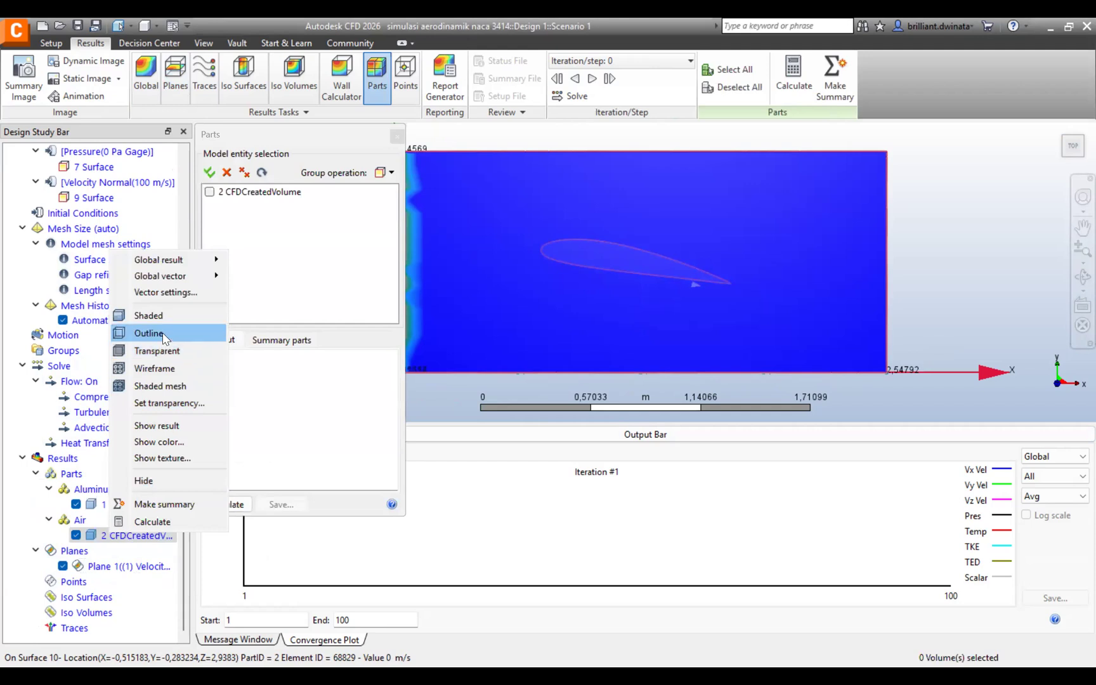
click(163, 334)
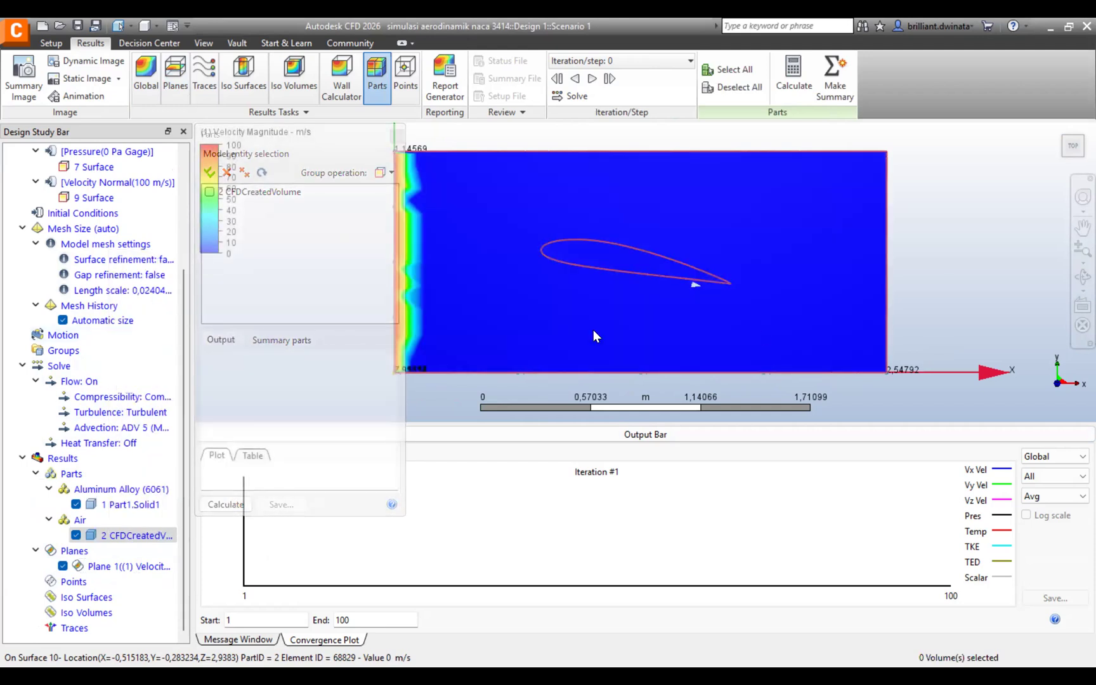
right_click(125, 539)
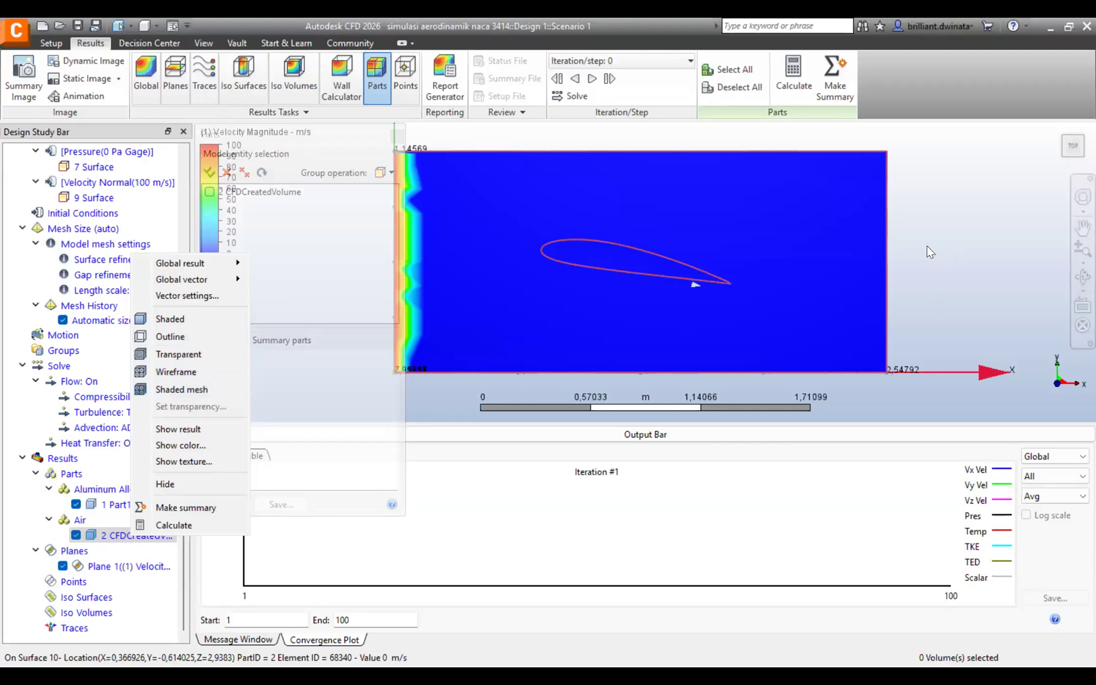
click(317, 147)
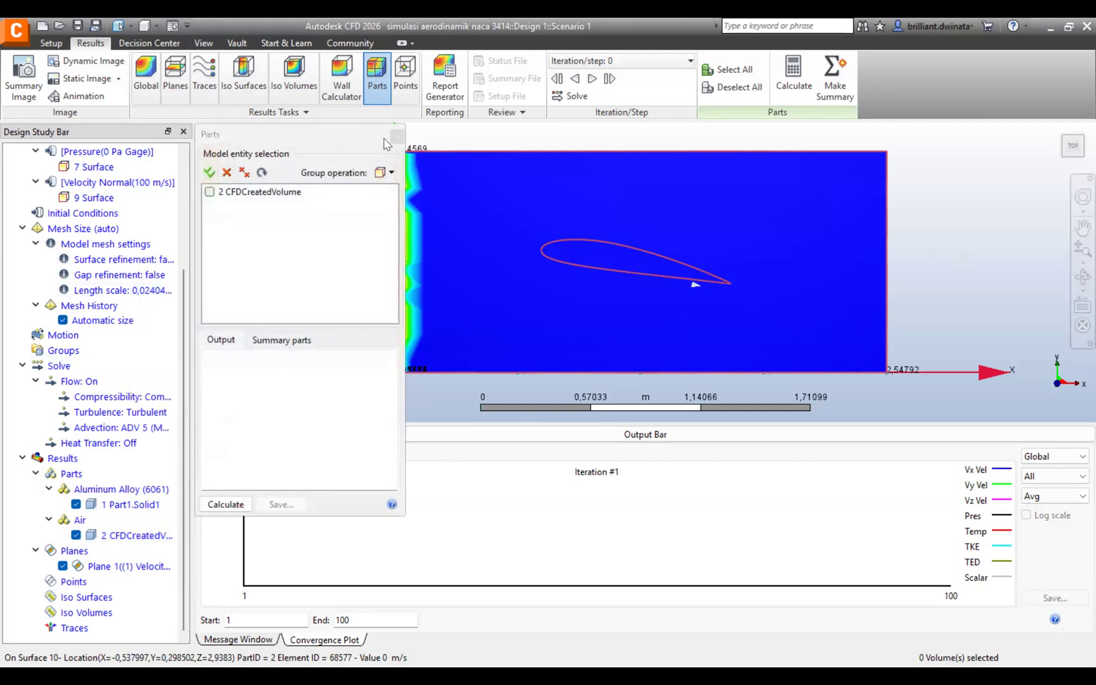
click(397, 137)
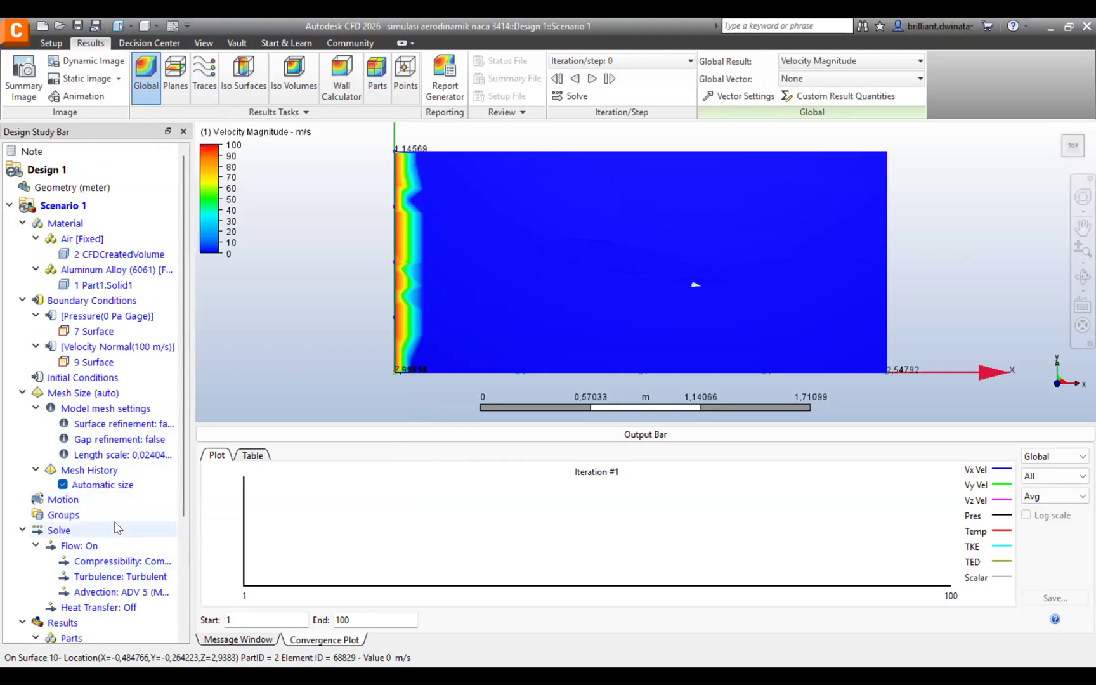
- Hide the wing part Part1.Solid1 in the results and shrink the output area to enlarge the model view
scroll(115, 523, down, 4)
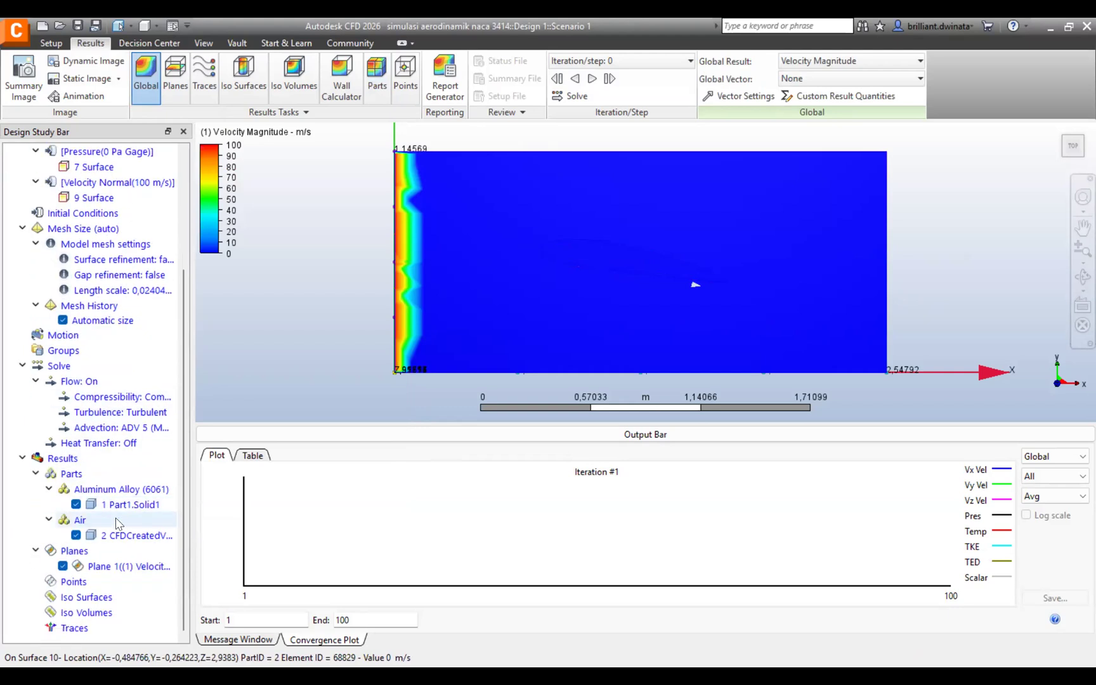
click(76, 505)
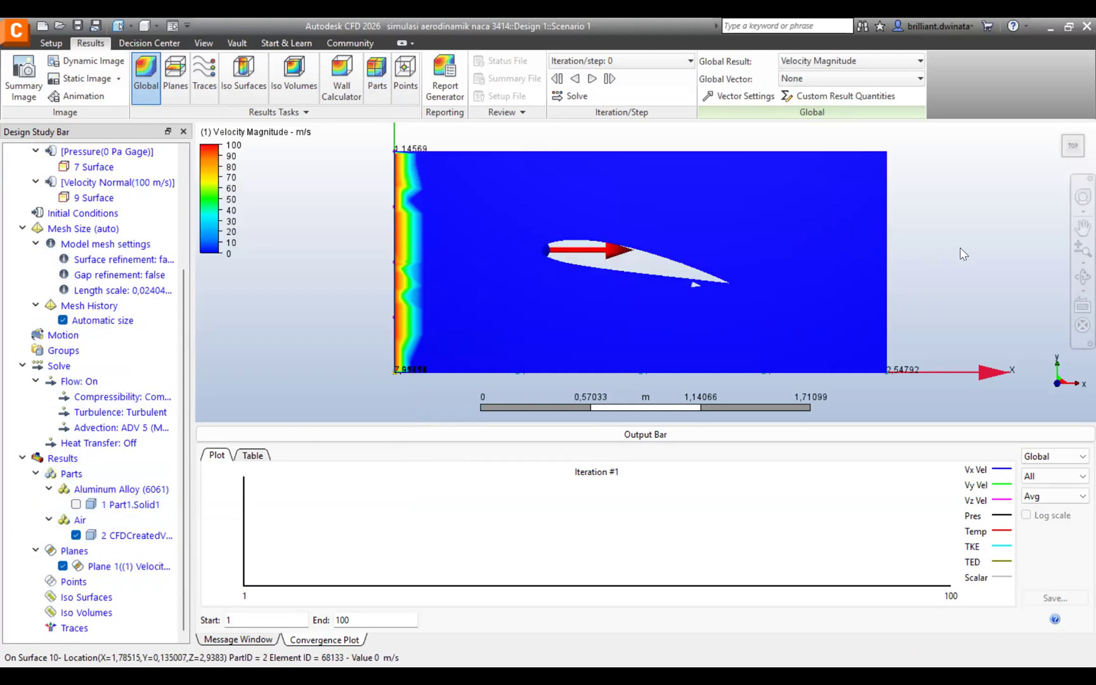
middle_drag(618, 227, 637, 279)
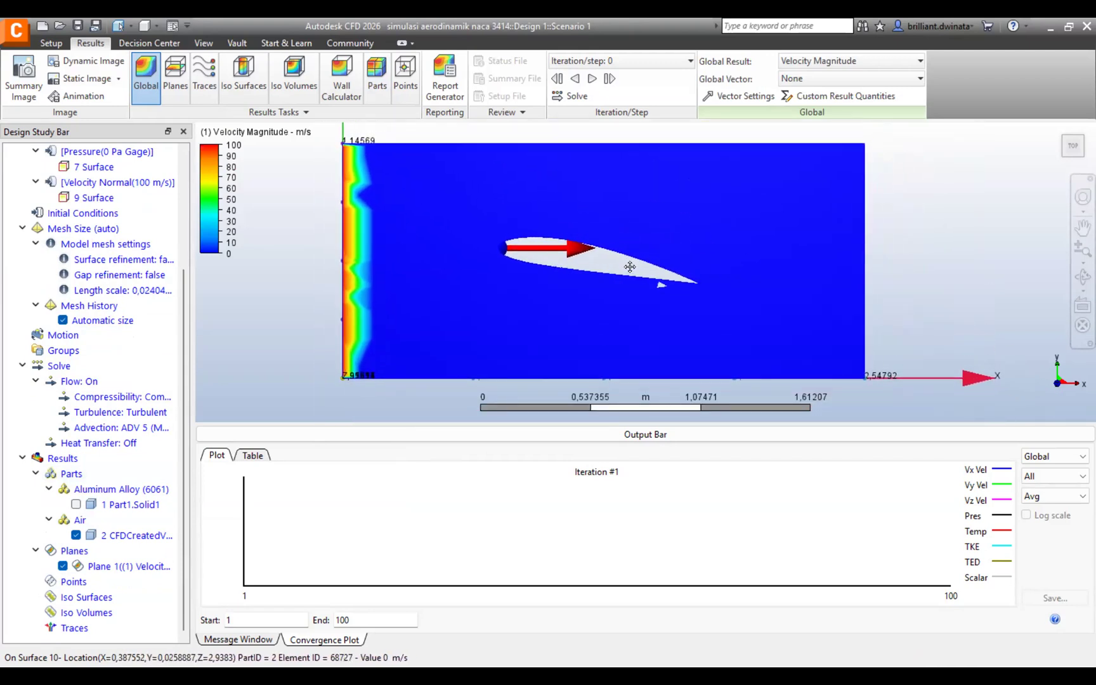
drag(664, 429, 665, 462)
mouse_move(924, 210)
middle_down()
mouse_move(924, 245)
mouse_move(924, 224)
middle_up()
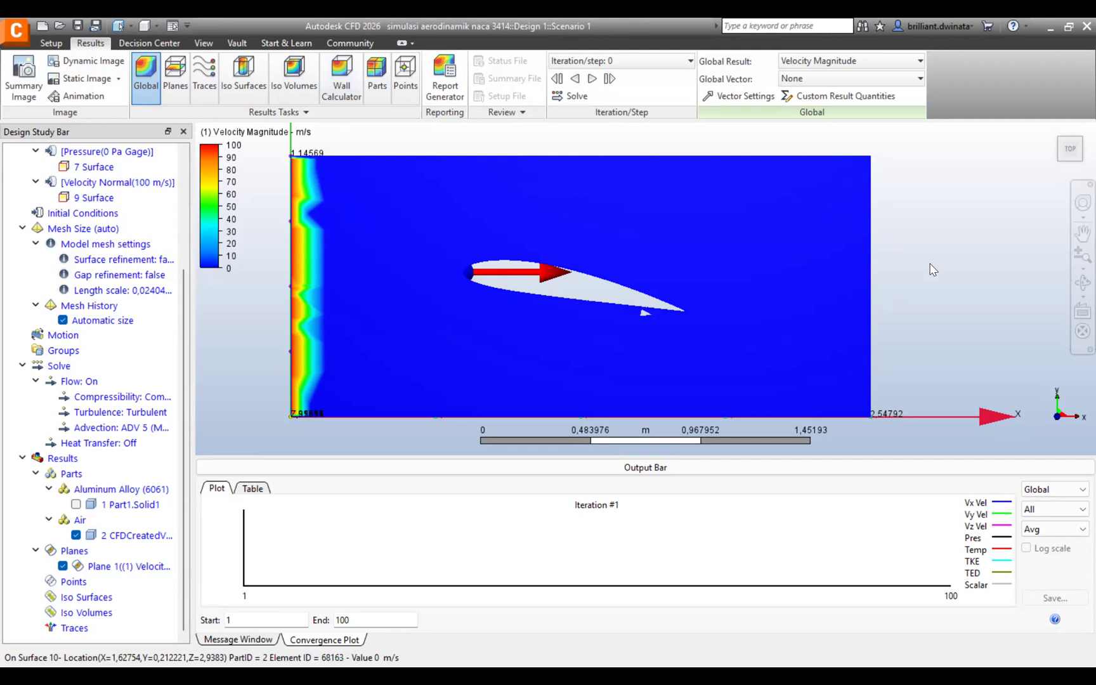
mouse_move(669, 280)
middle_down()
mouse_move(709, 287)
mouse_move(672, 289)
middle_up()
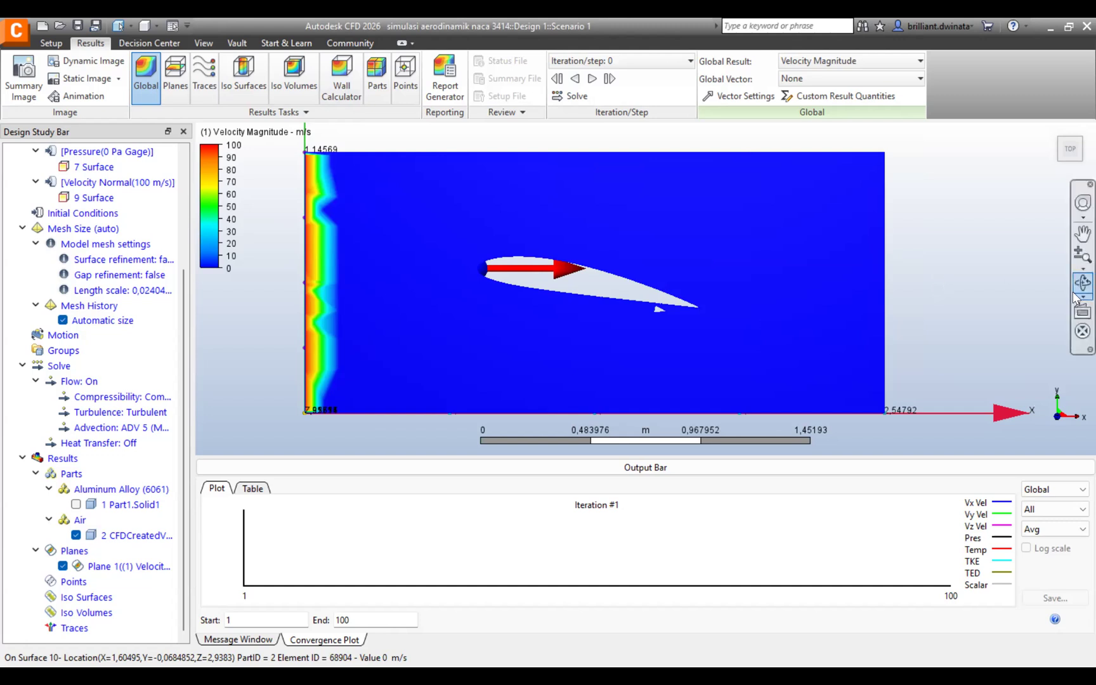
- Examine the velocity magnitude on the result plane around the airfoil cutout, from an angled view and from the top view
shift+middle_drag(715, 299, 742, 299)
scroll(594, 295, down, 2)
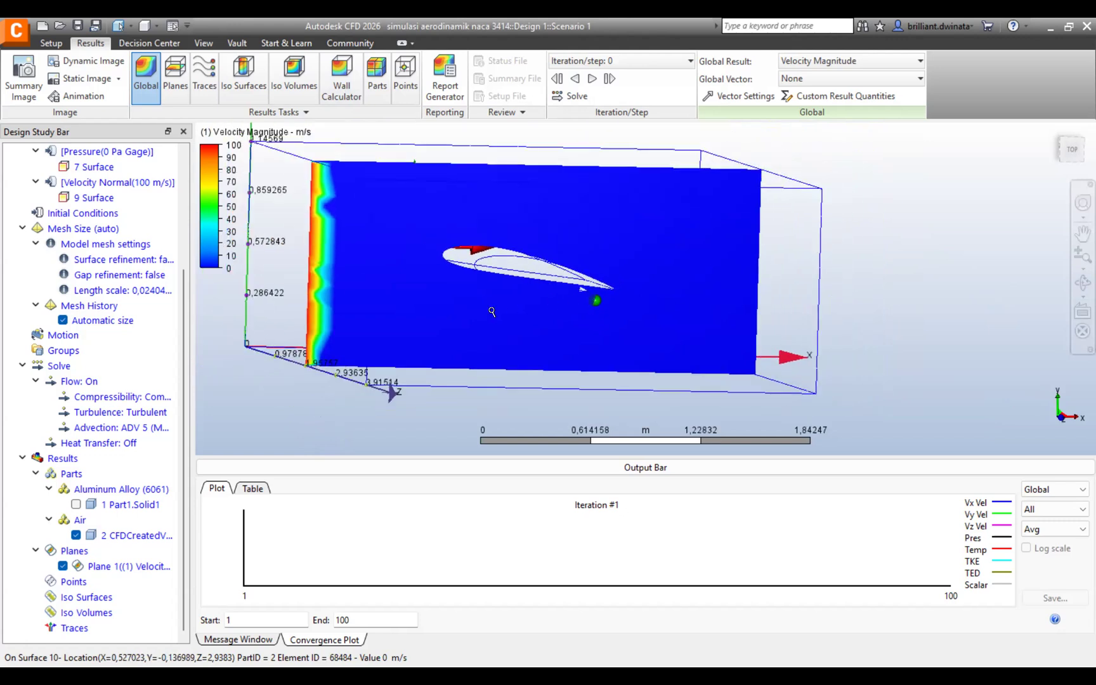
click(1082, 282)
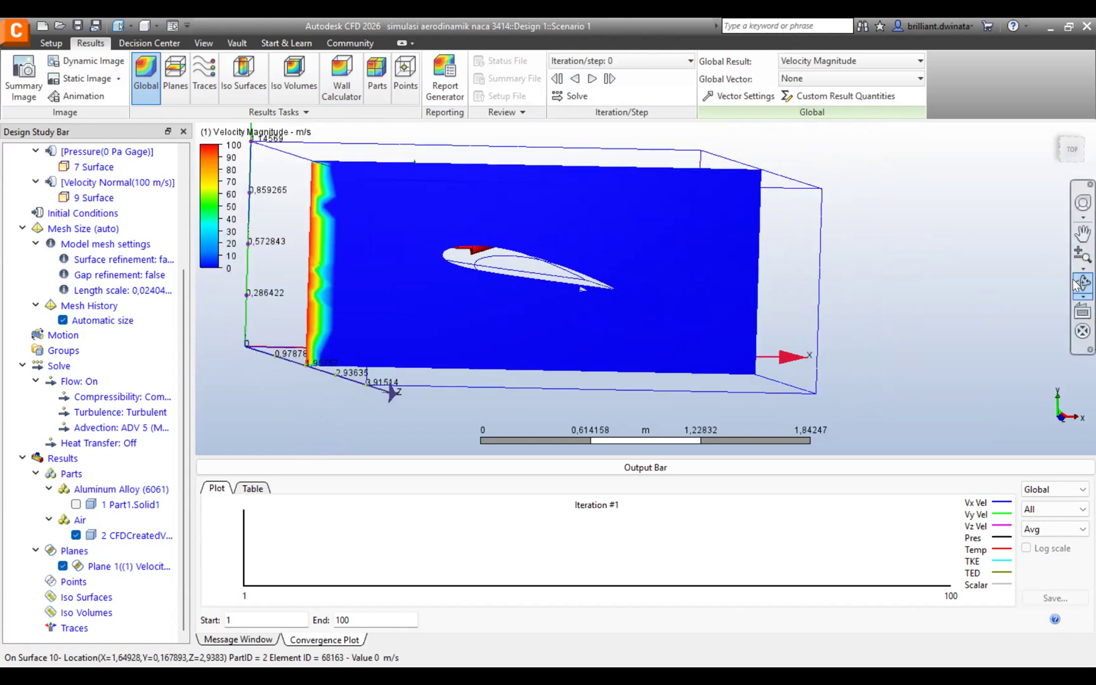
drag(549, 317, 624, 332)
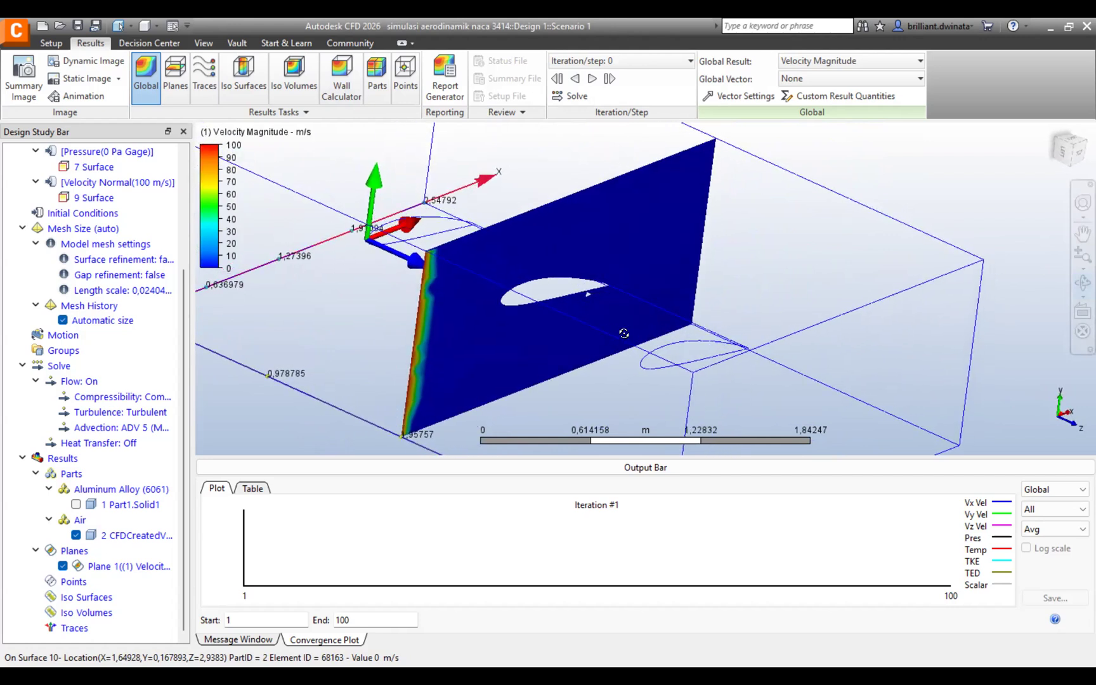
scroll(555, 287, up, 3)
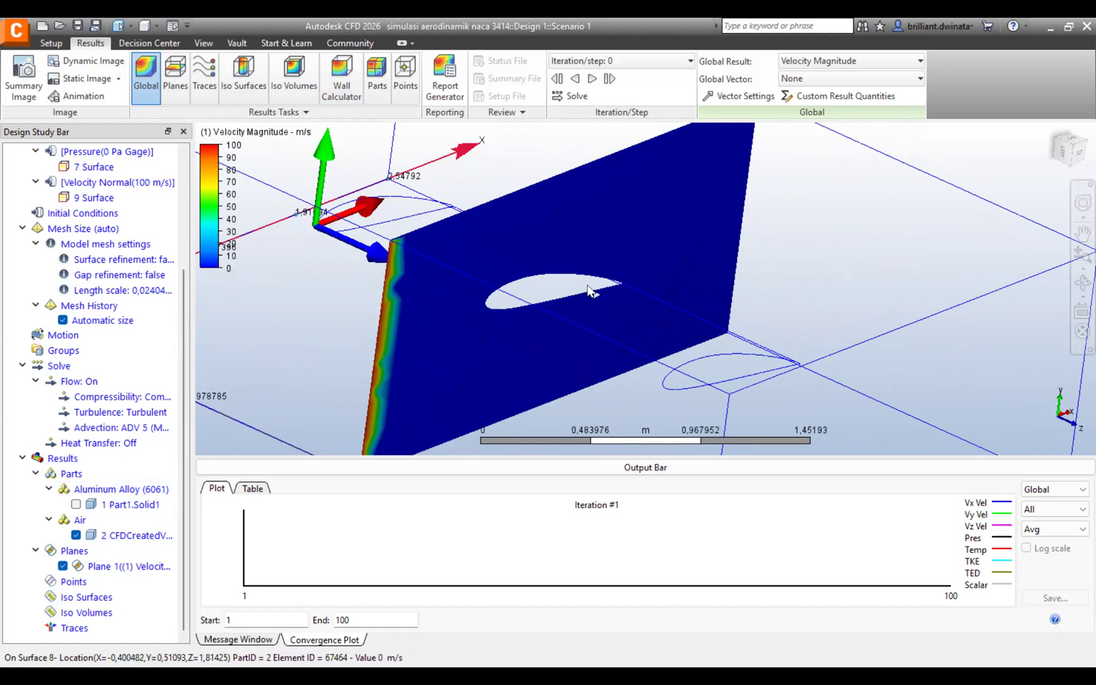
scroll(419, 311, down, 6)
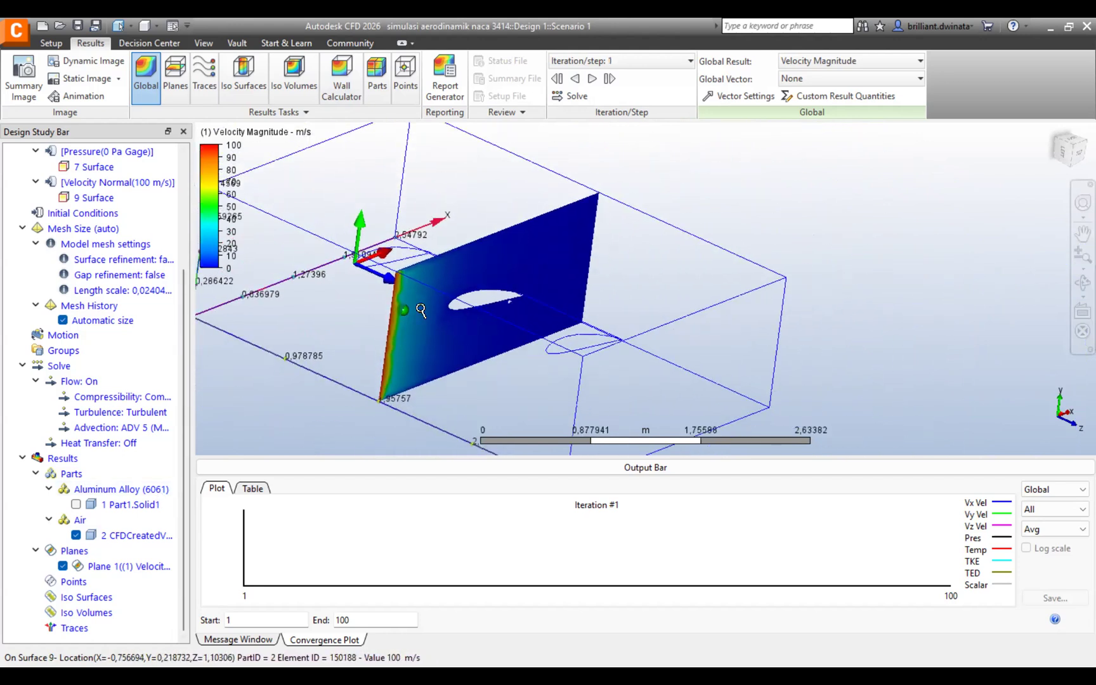
middle_drag(421, 319, 520, 295)
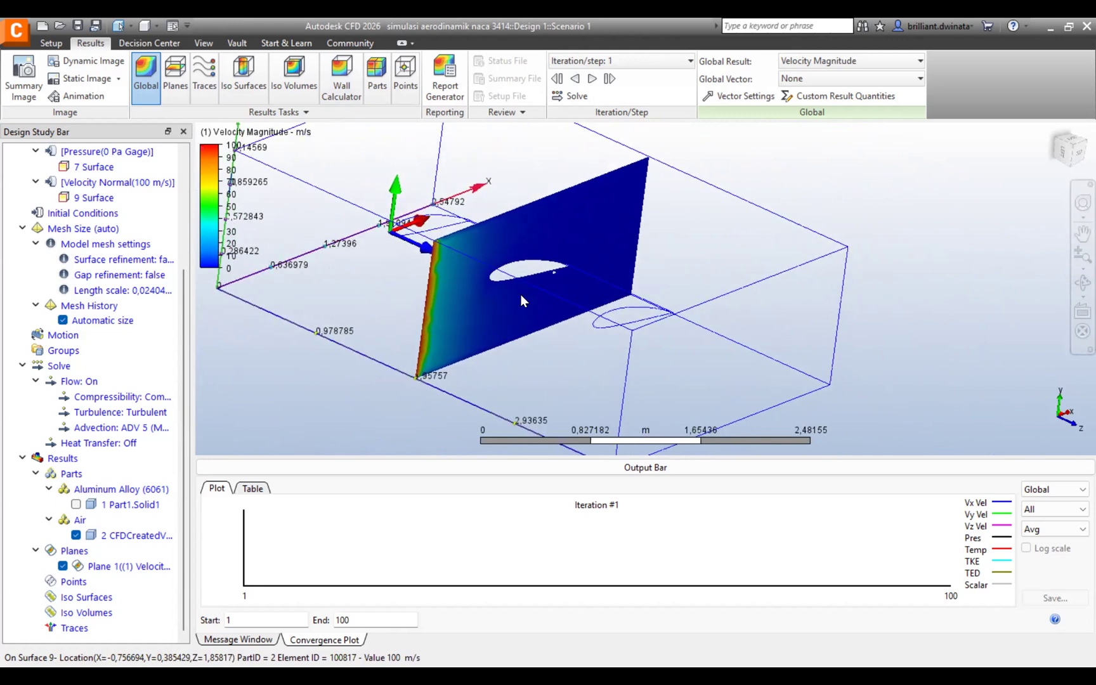
click(1076, 156)
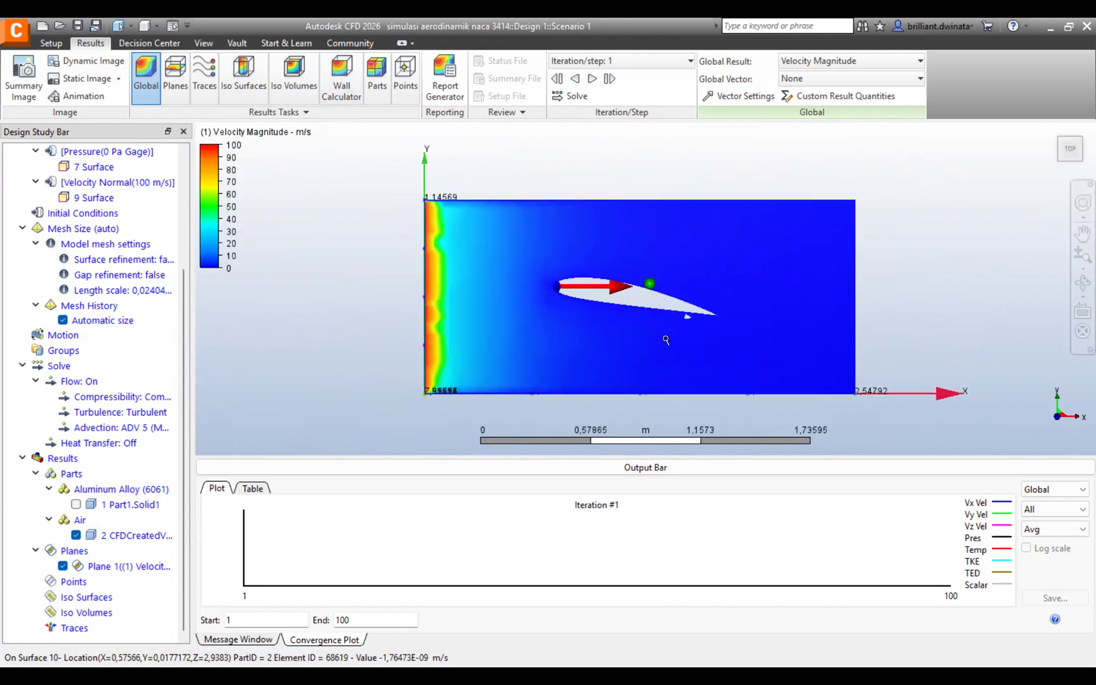
scroll(666, 340, up, 2)
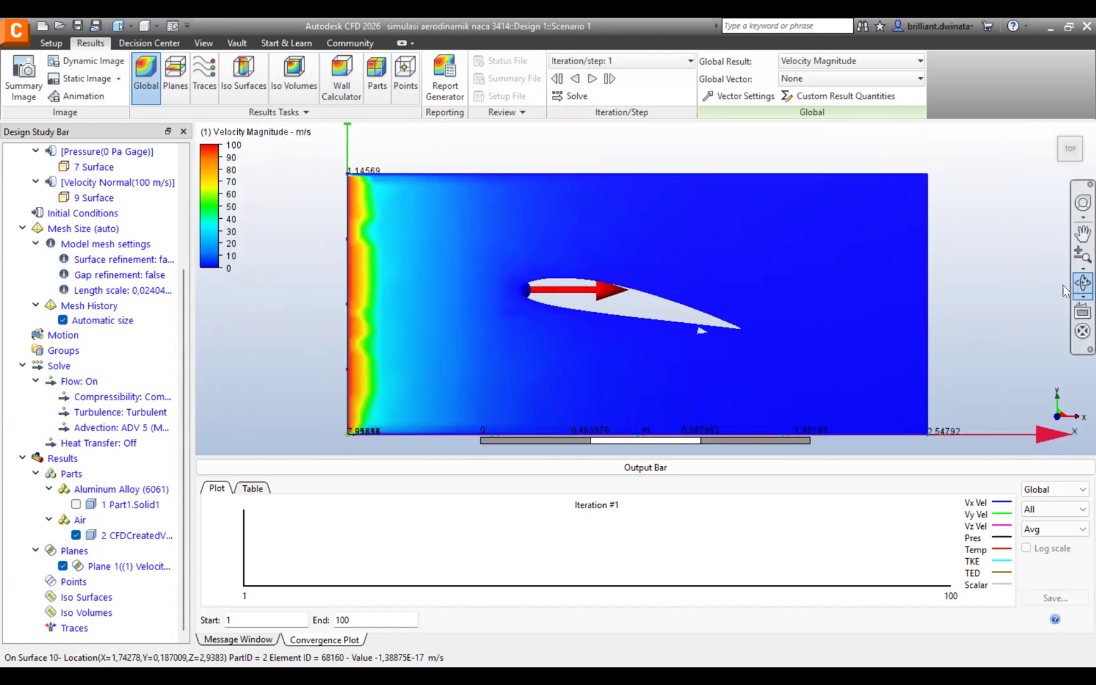
- Select the result plane Plane 1 and examine its velocity magnitude around the airfoil from angled views and the top view
click(1082, 282)
drag(673, 317, 589, 322)
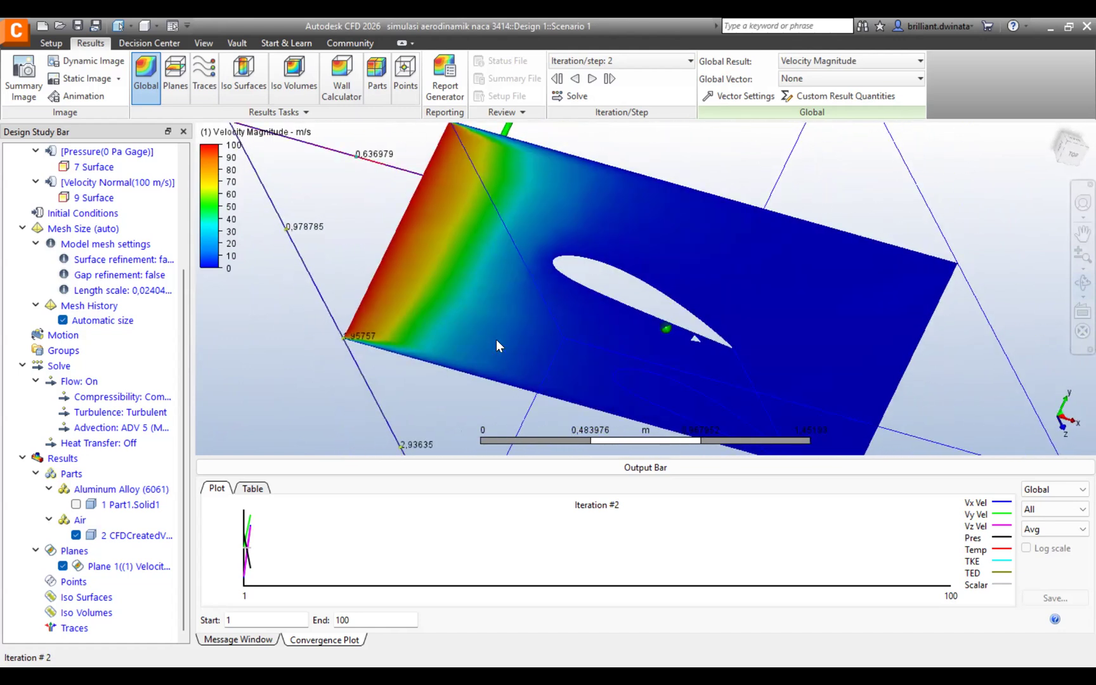
click(118, 565)
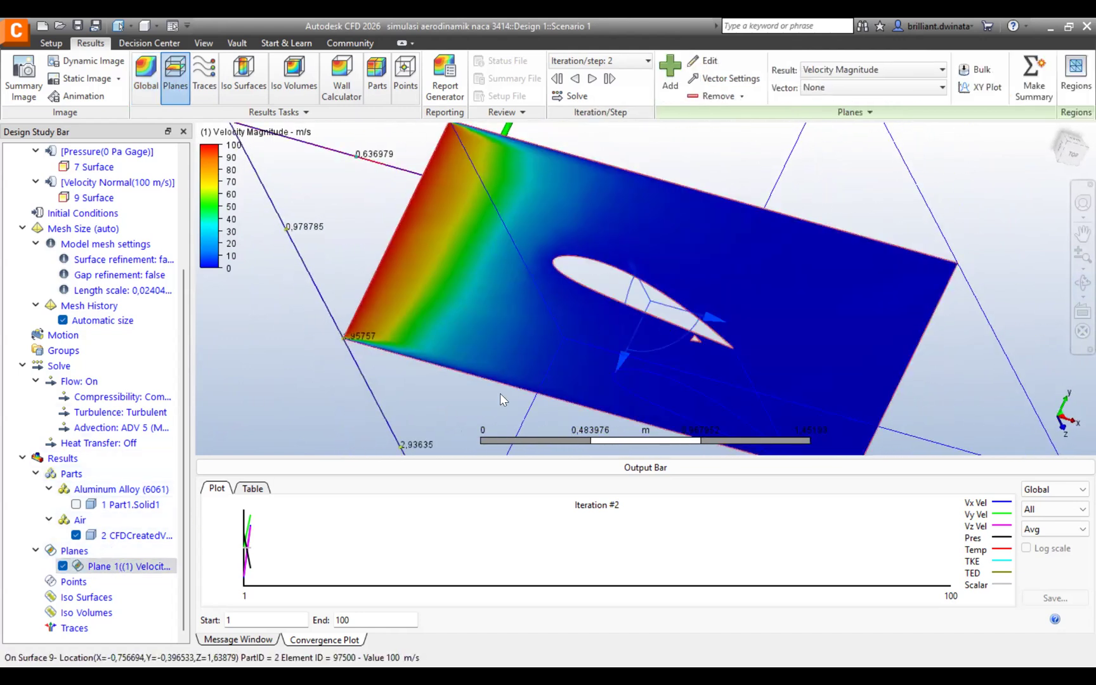
mouse_move(644, 291)
mouse_down()
mouse_move(642, 281)
mouse_move(653, 300)
mouse_move(652, 289)
mouse_up()
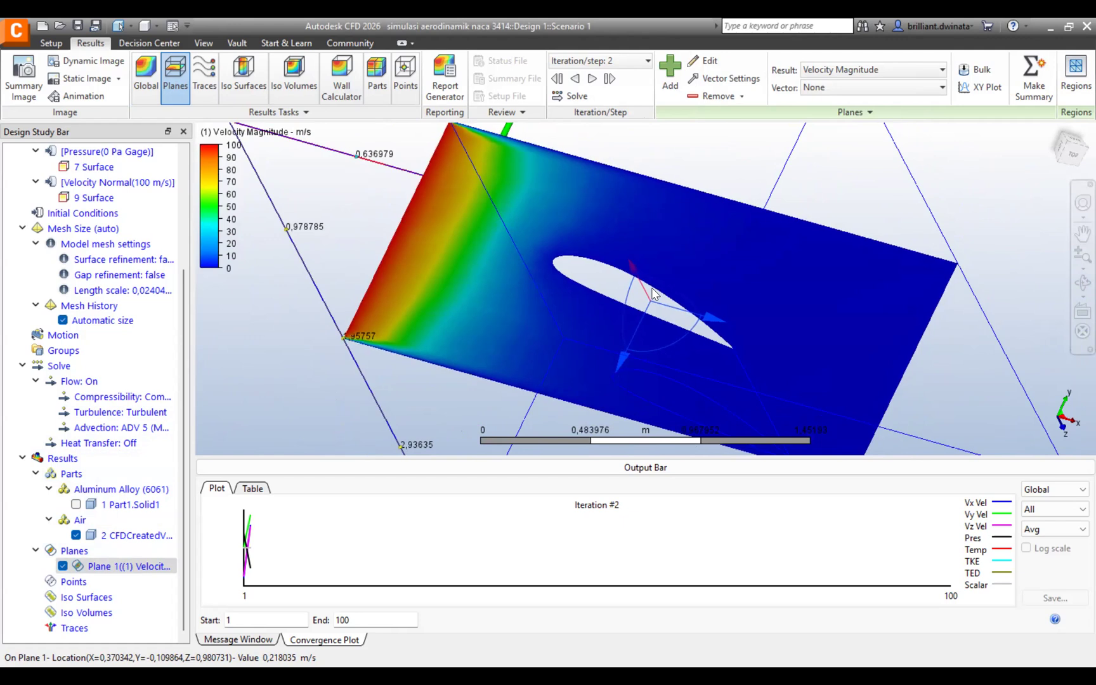
click(1073, 156)
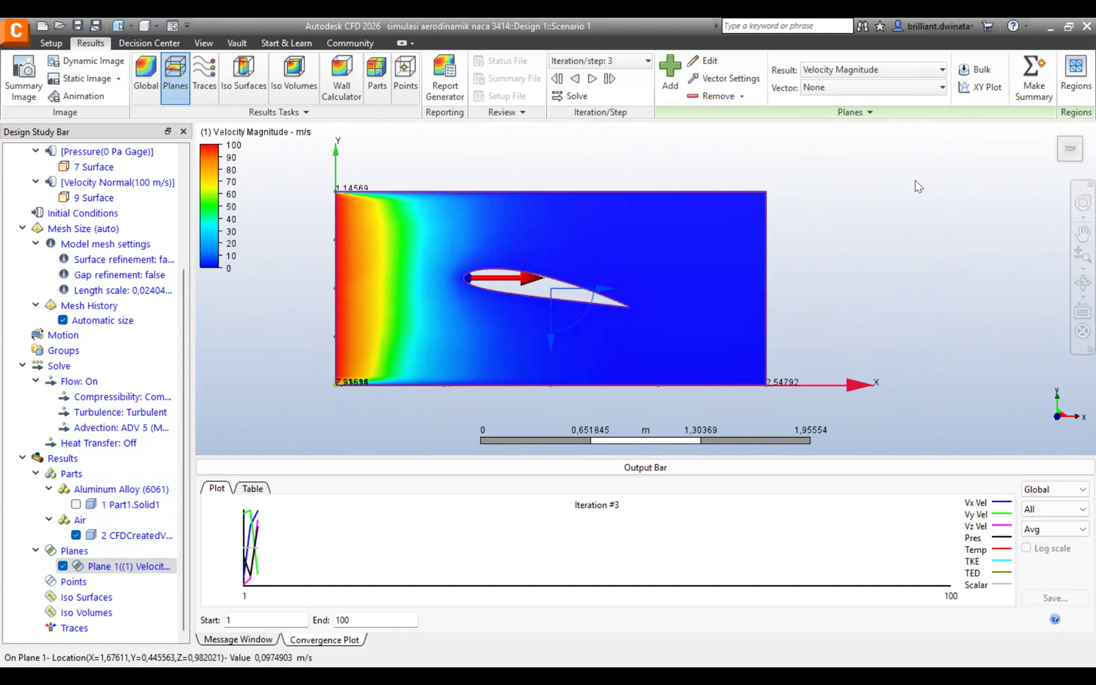
scroll(735, 237, up, 2)
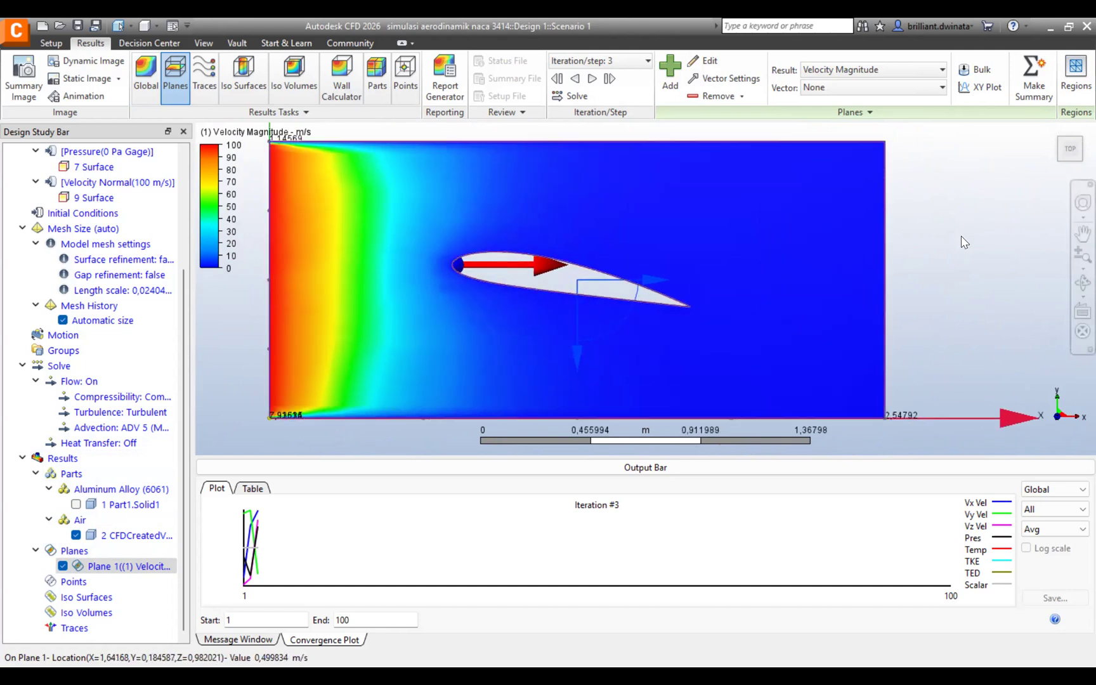
middle_drag(927, 245, 974, 240)
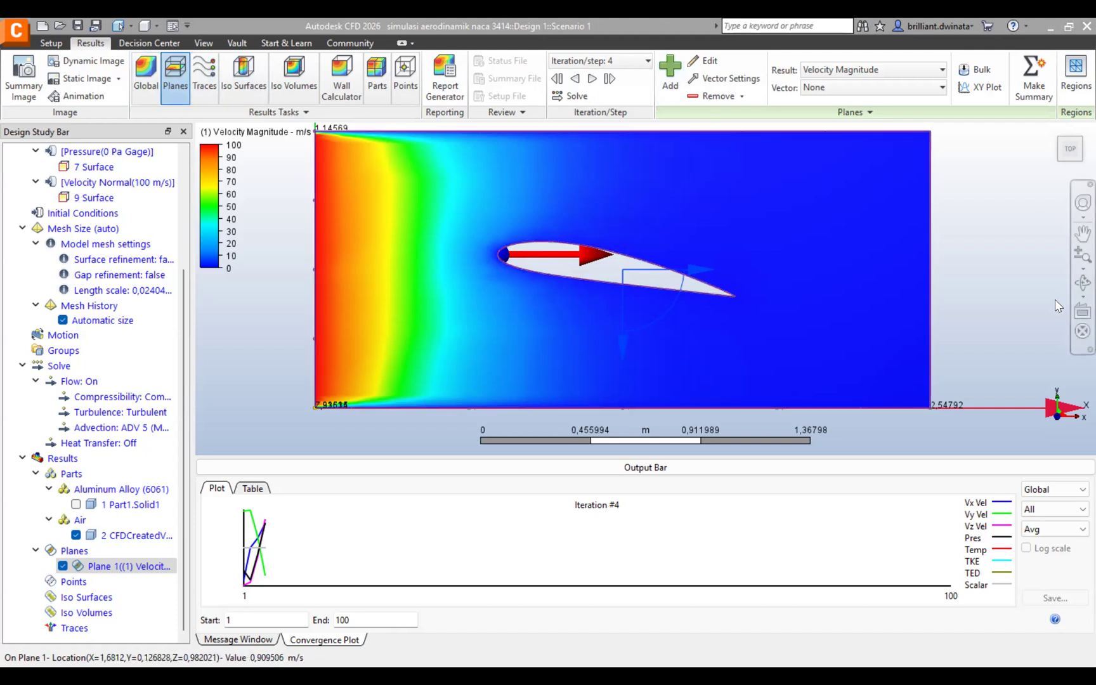
shift+middle_drag(630, 294, 689, 318)
scroll(688, 317, down, 5)
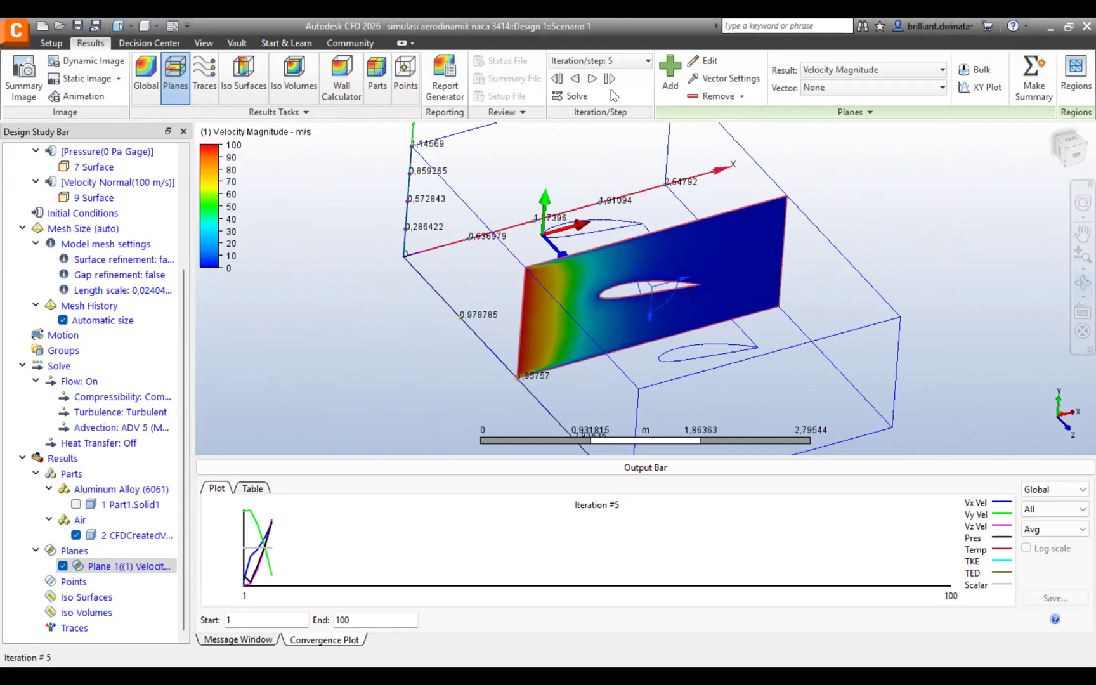
- Review the vector and position settings of Plane 1 in the plane controls and close them without changes
click(712, 80)
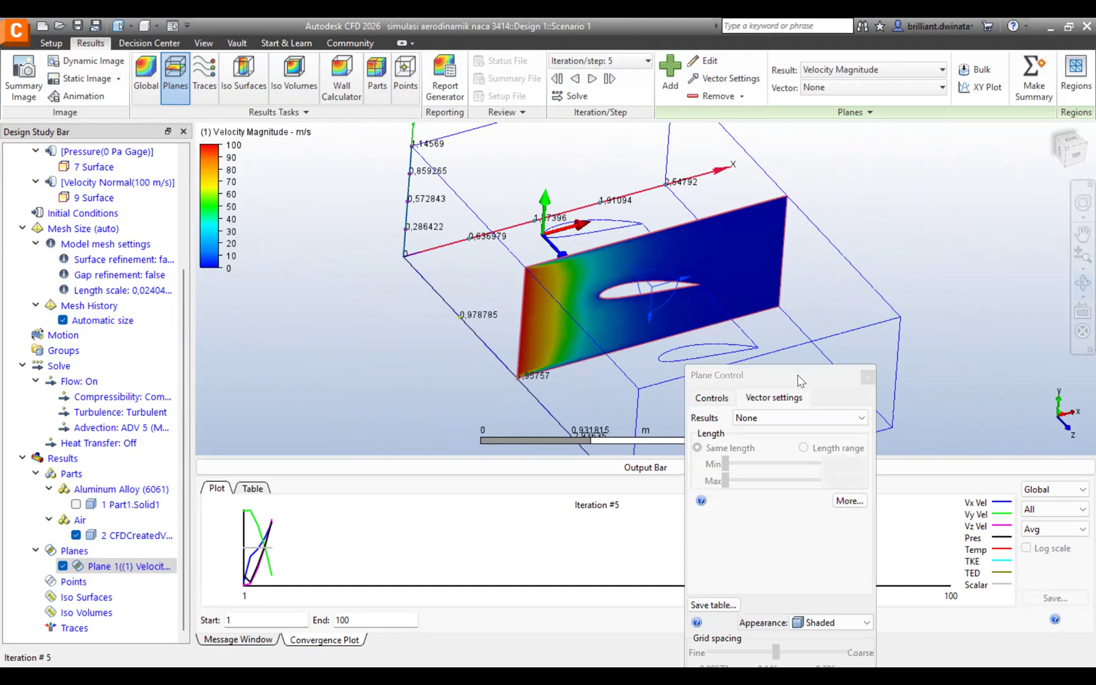
drag(798, 376, 671, 185)
click(582, 208)
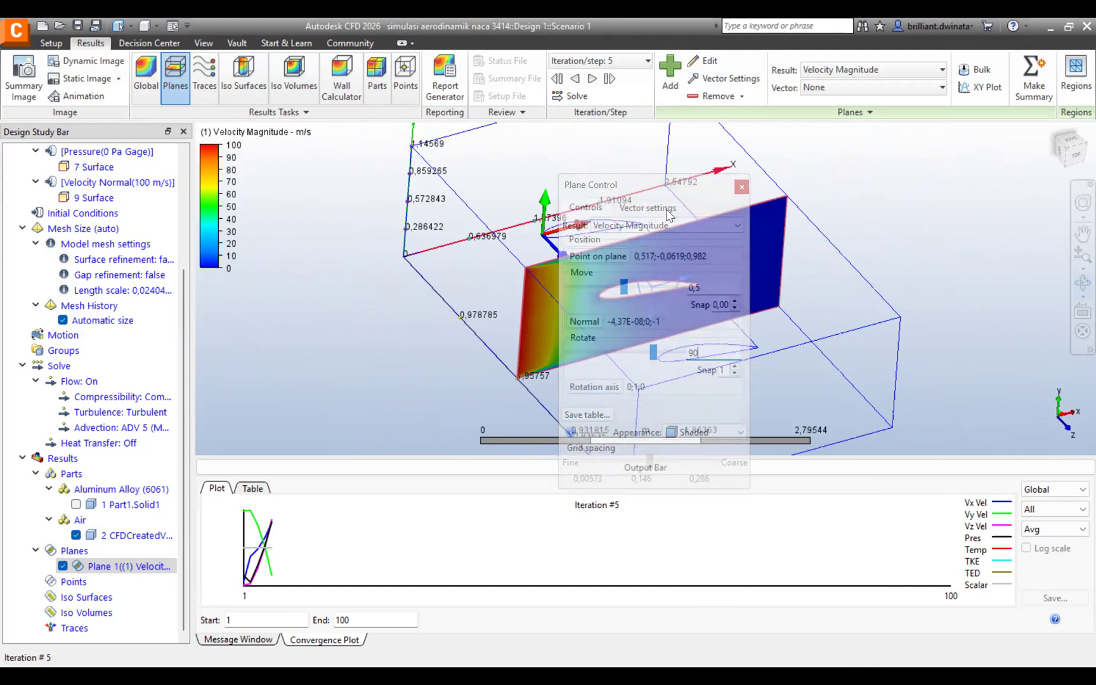
drag(668, 185, 350, 217)
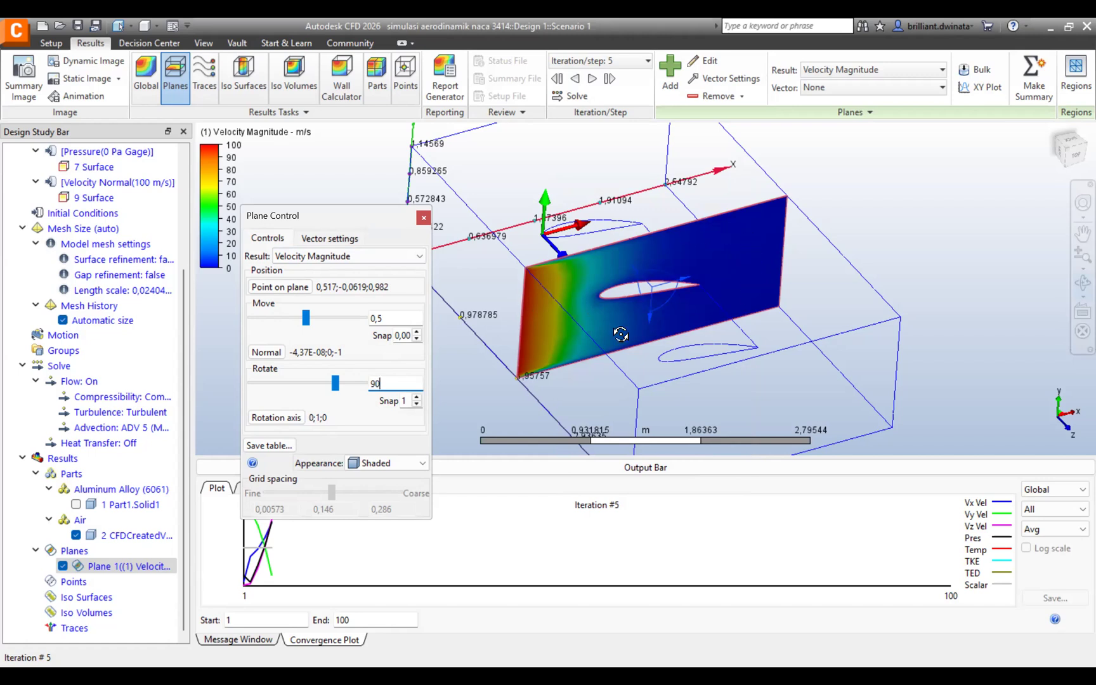
click(423, 219)
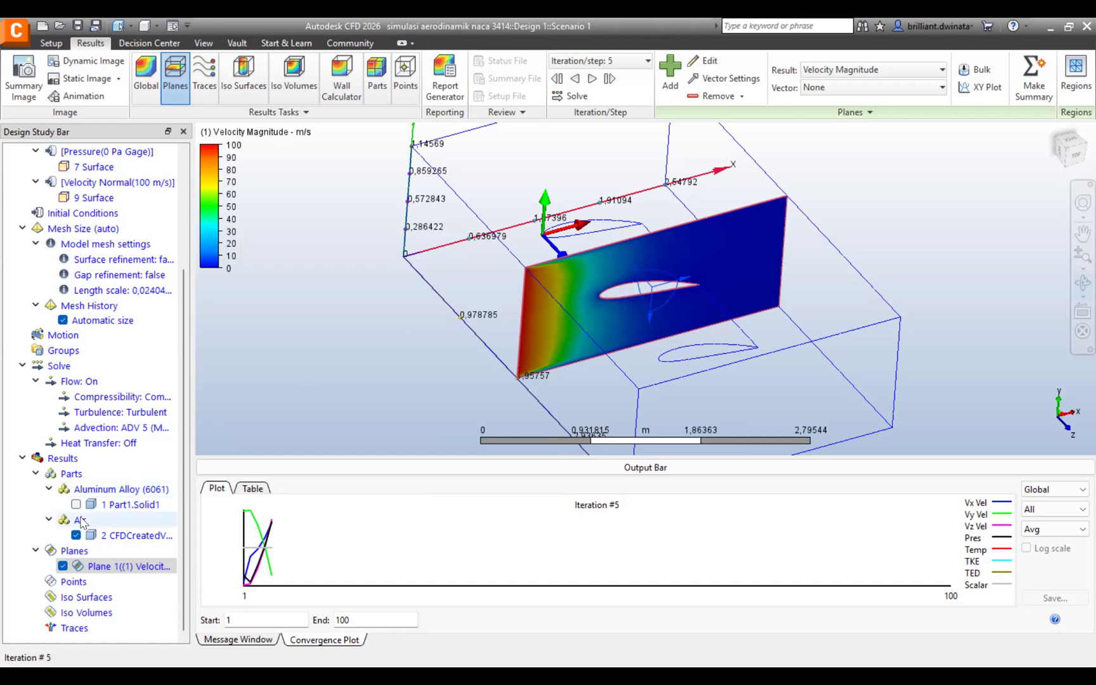
- Show the wing part Part1.Solid1 with the velocity plane, view it from the top, and hide the part again
click(110, 504)
right_click(109, 502)
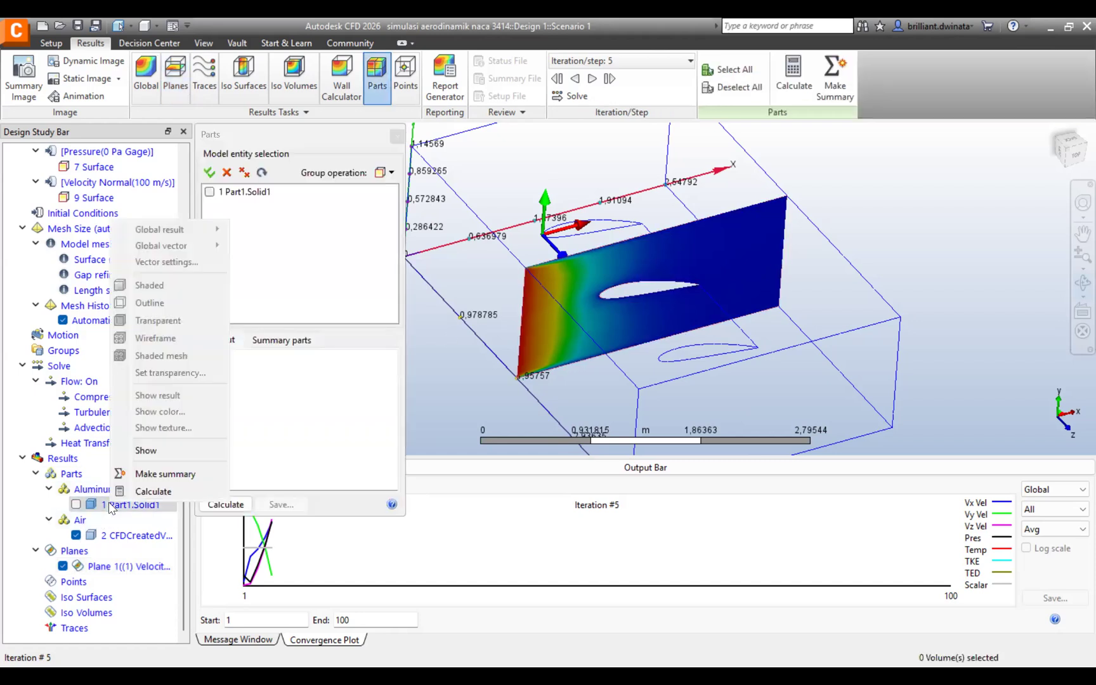
click(76, 504)
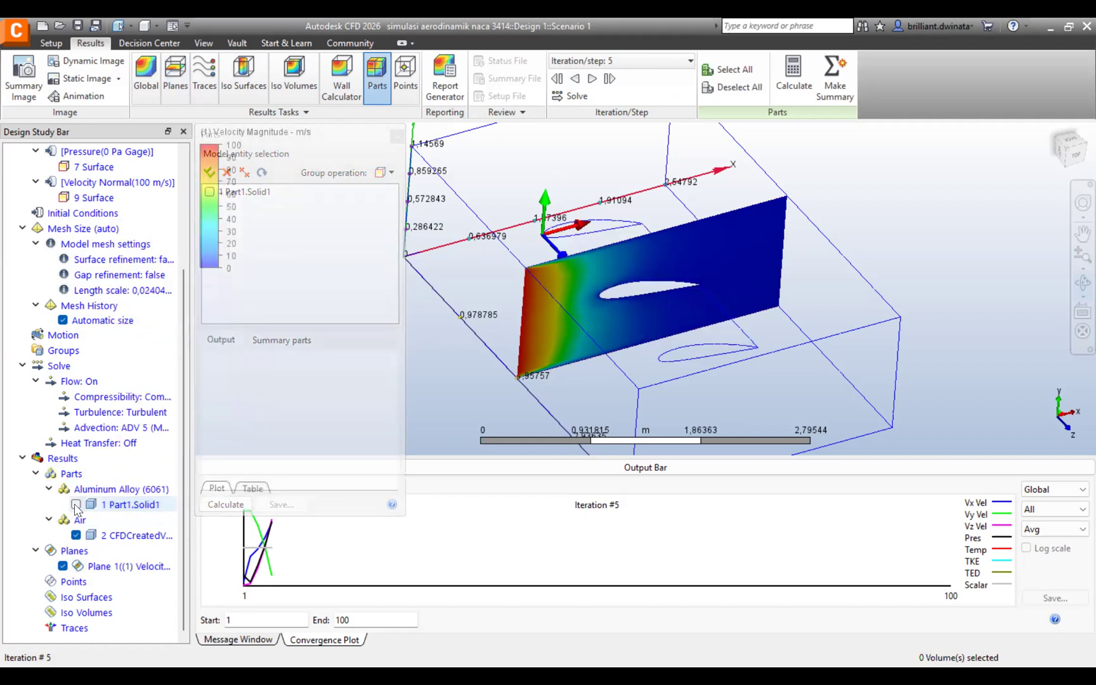
click(76, 504)
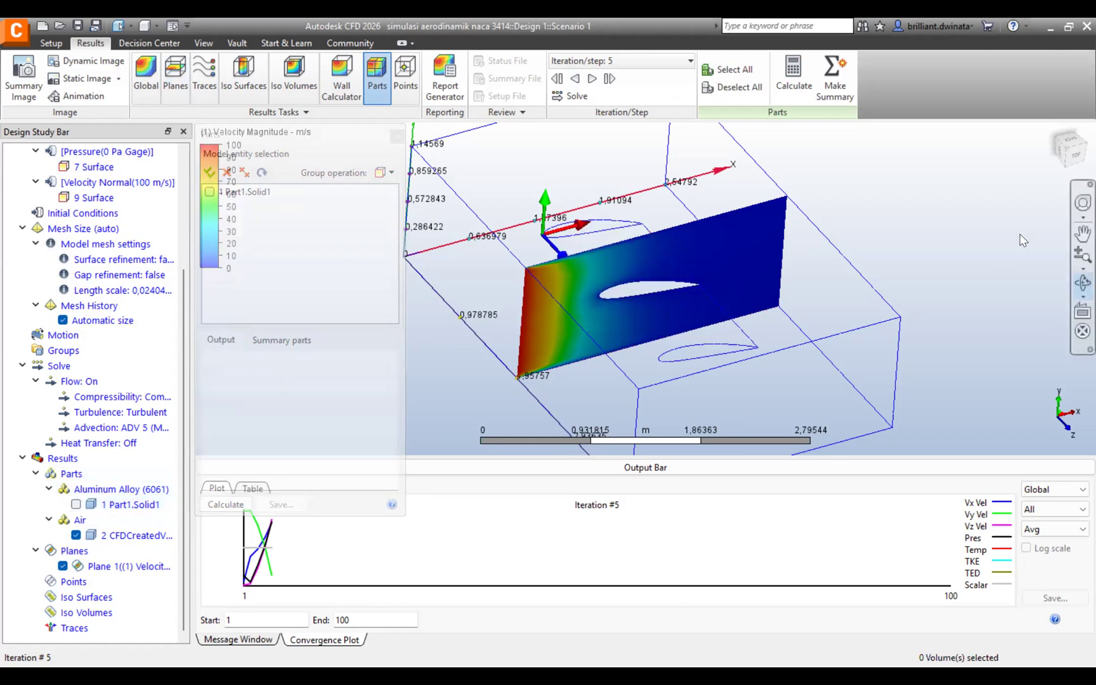
click(76, 504)
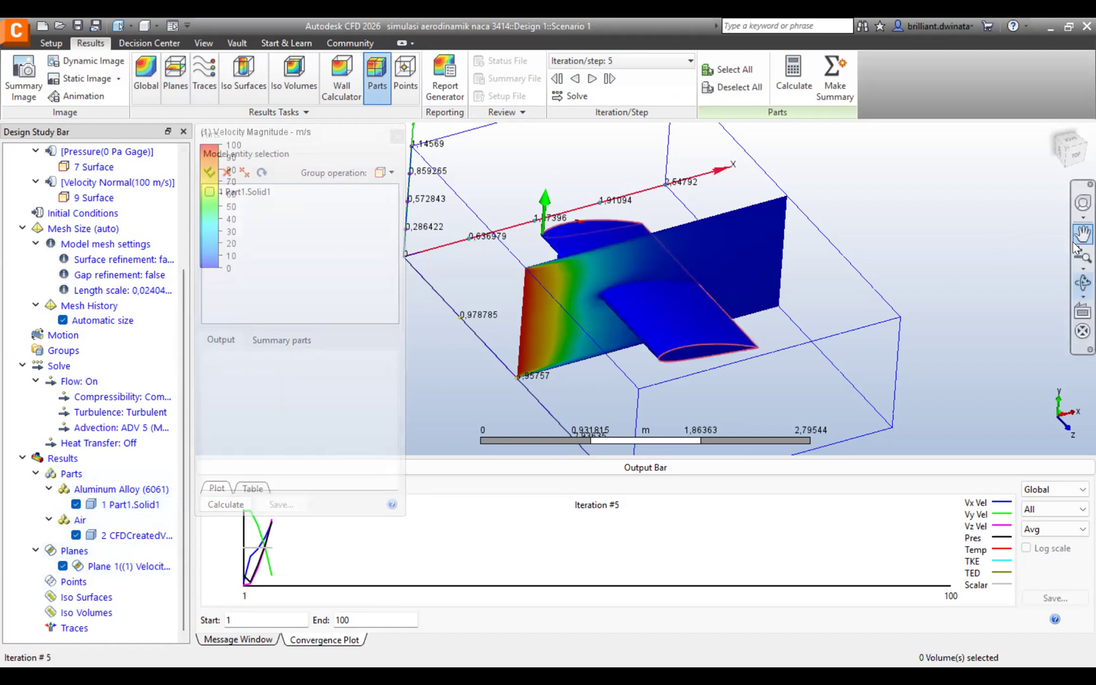
click(1072, 159)
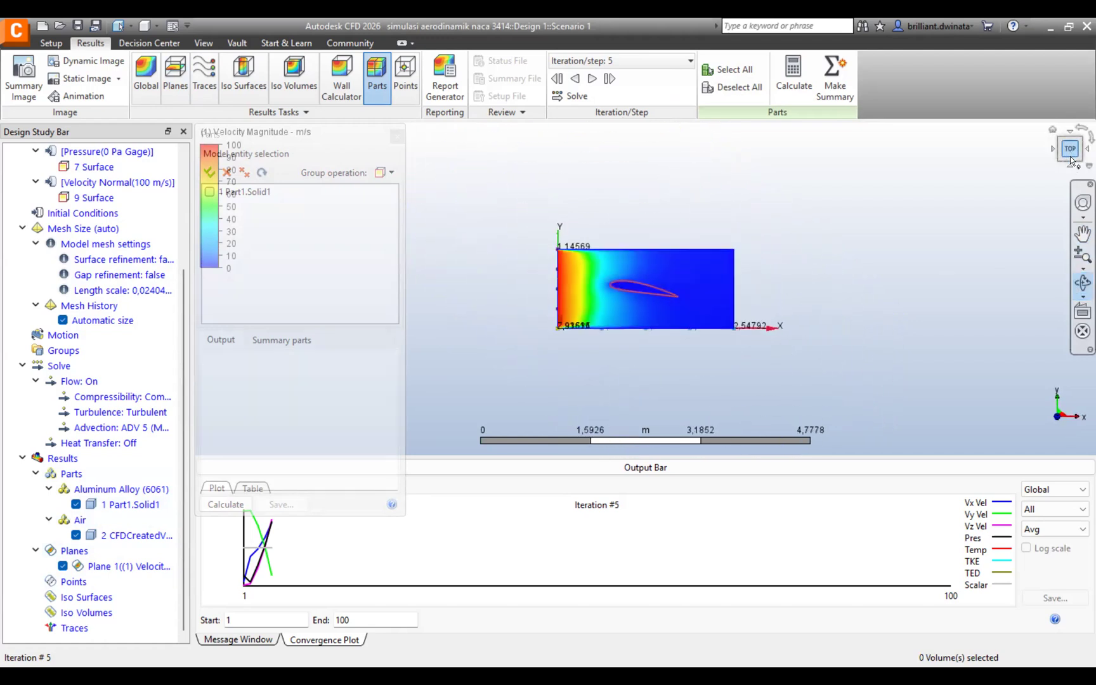
scroll(778, 311, up, 3)
middle_drag(790, 247, 645, 305)
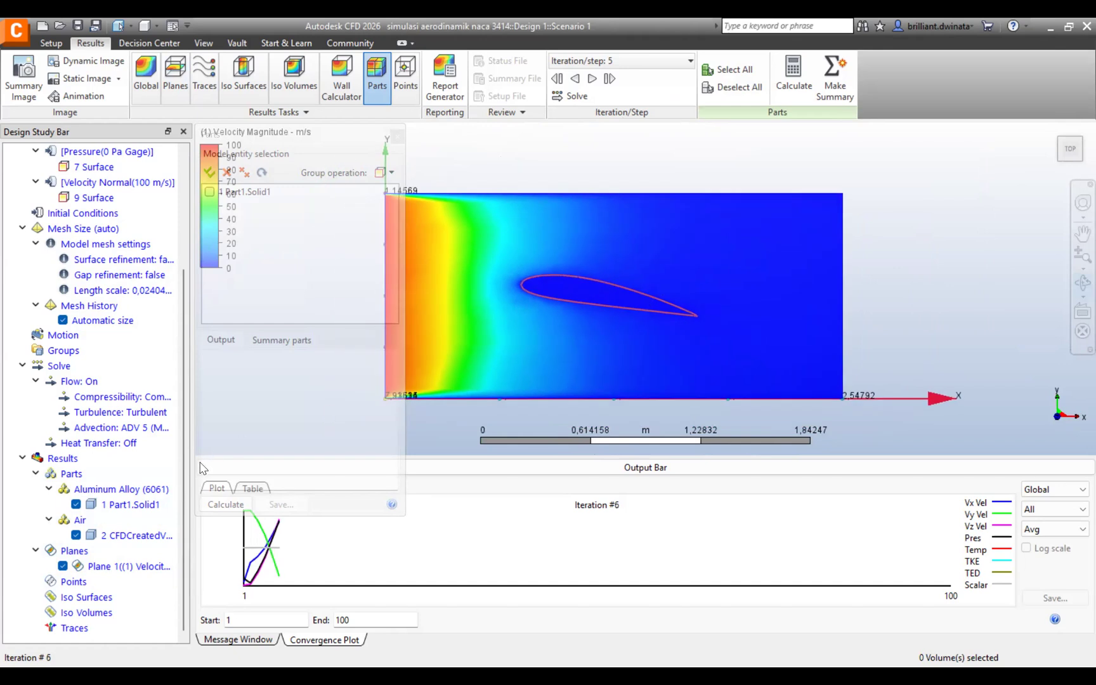
click(77, 504)
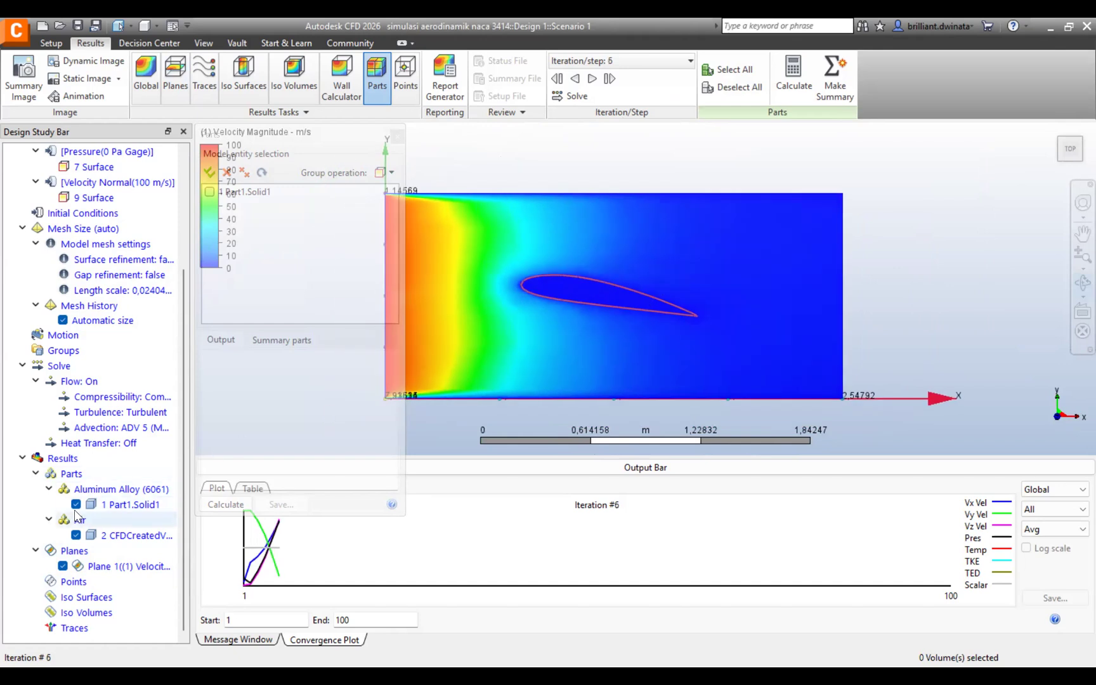
- Look through the display options of Plane 1 and inspect the plane tilted slightly and straight from the top
click(95, 567)
right_click(95, 571)
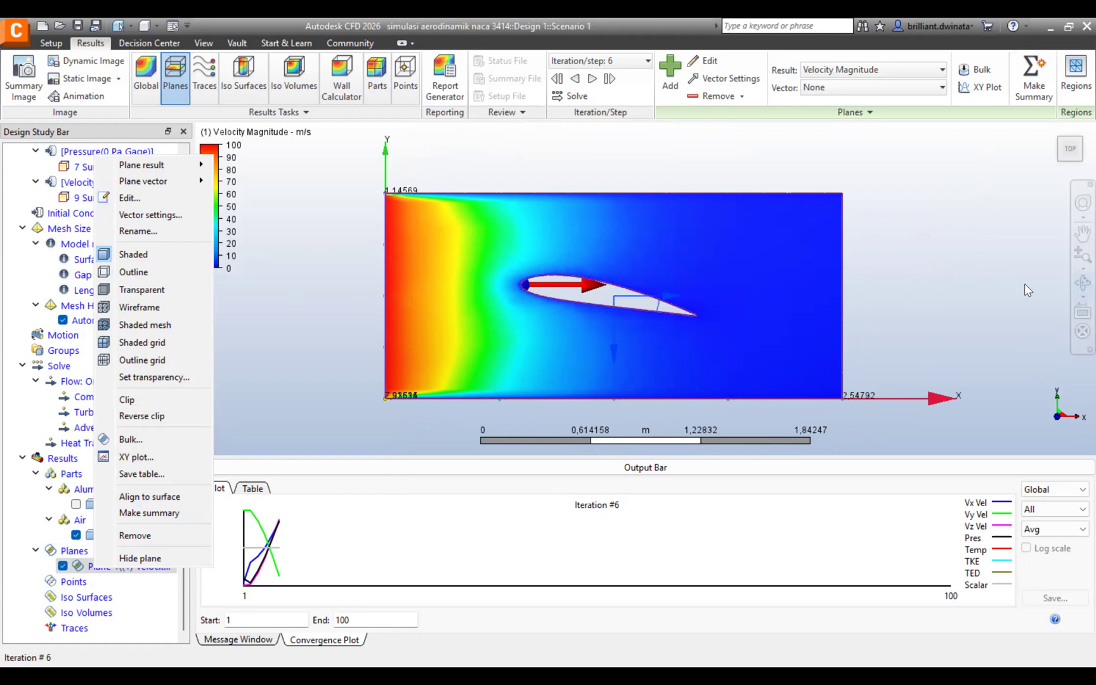
click(1076, 283)
drag(678, 295, 655, 293)
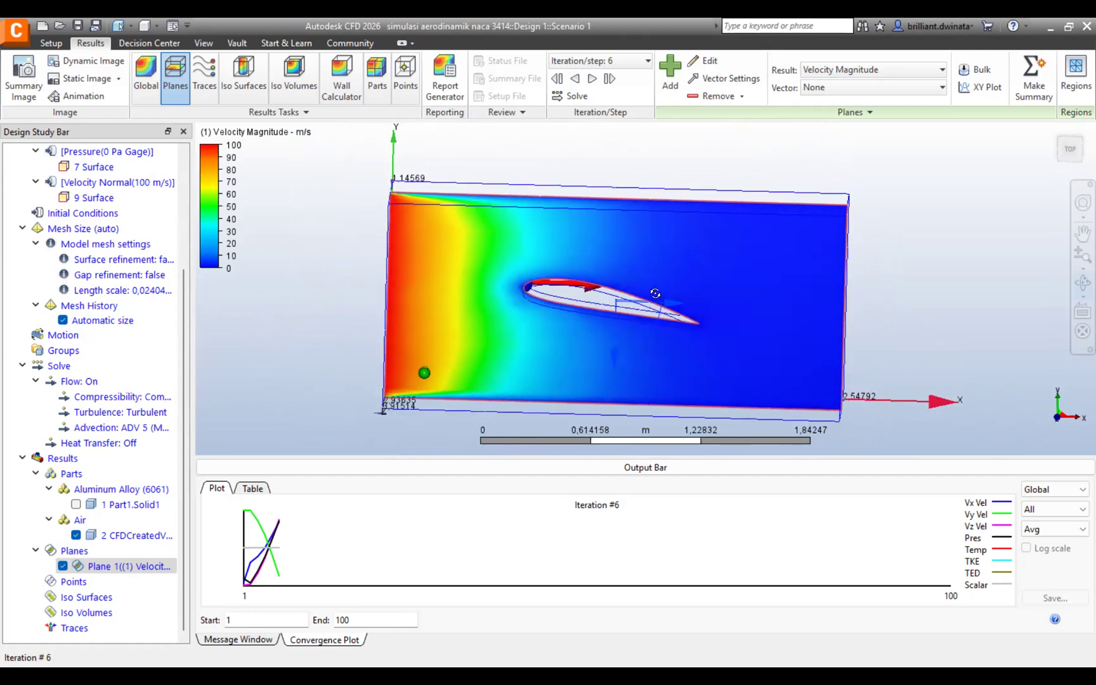
click(1070, 150)
scroll(642, 281, up, 5)
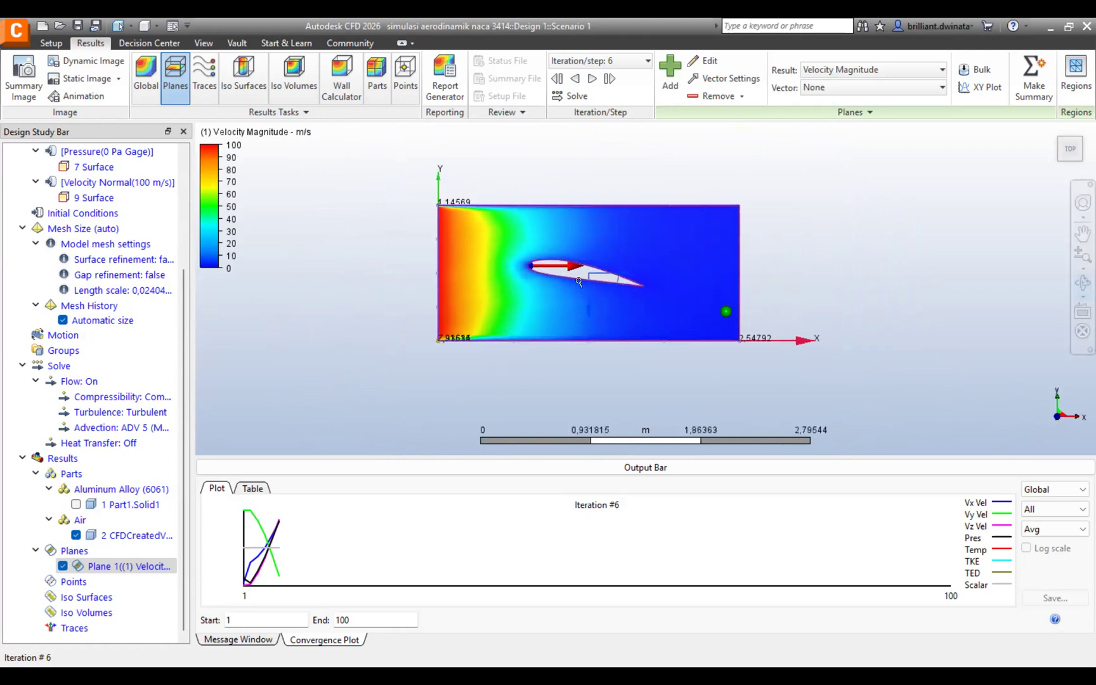
middle_drag(642, 281, 704, 312)
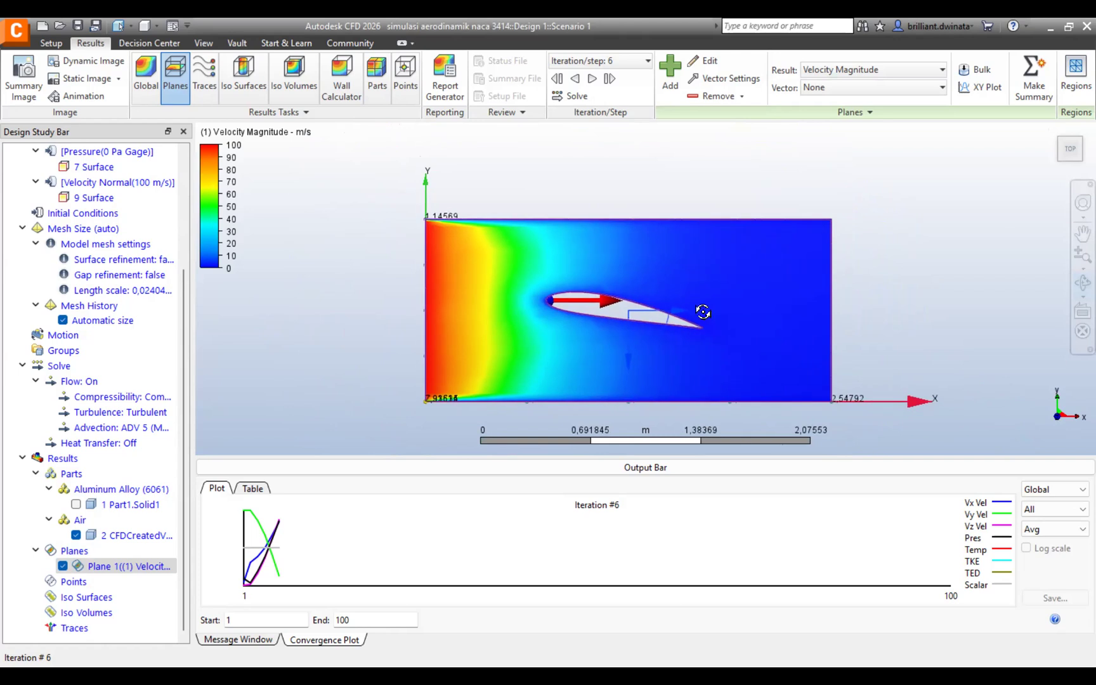
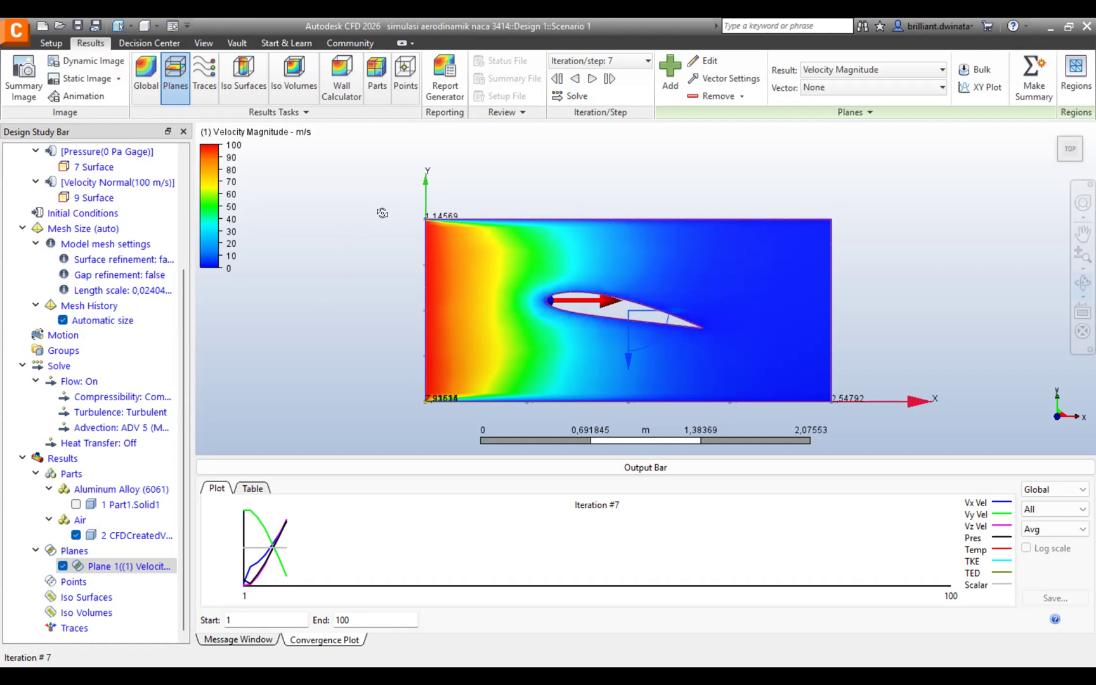
- Review the physics and control settings of the running solve and close them without changes
click(572, 96)
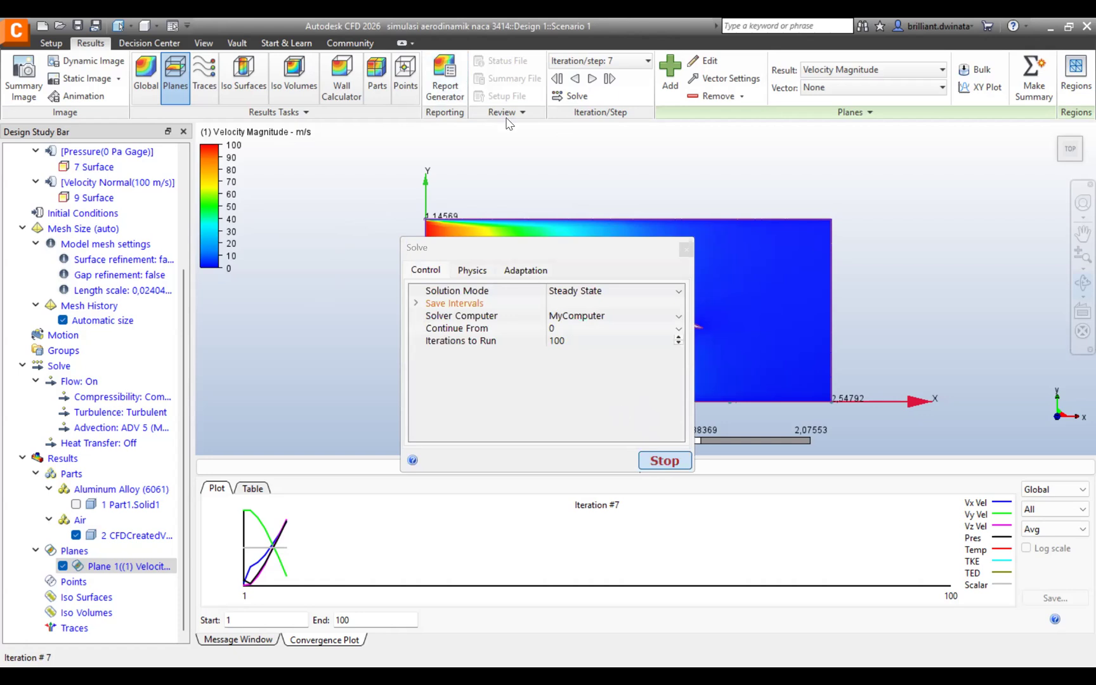
click(471, 271)
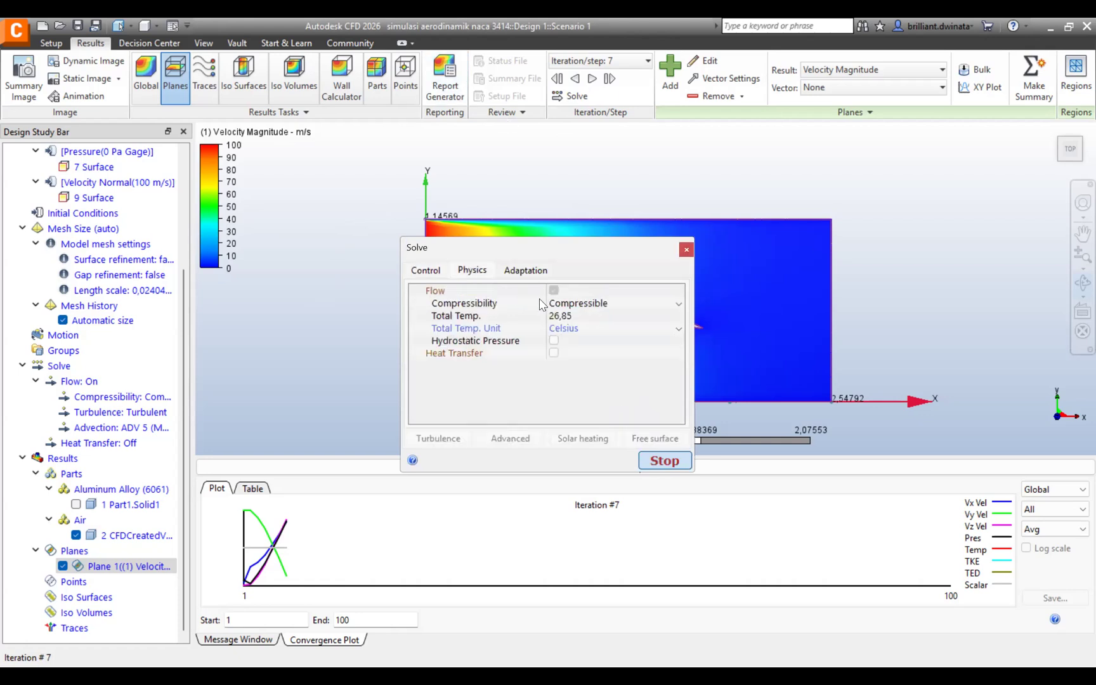
click(425, 269)
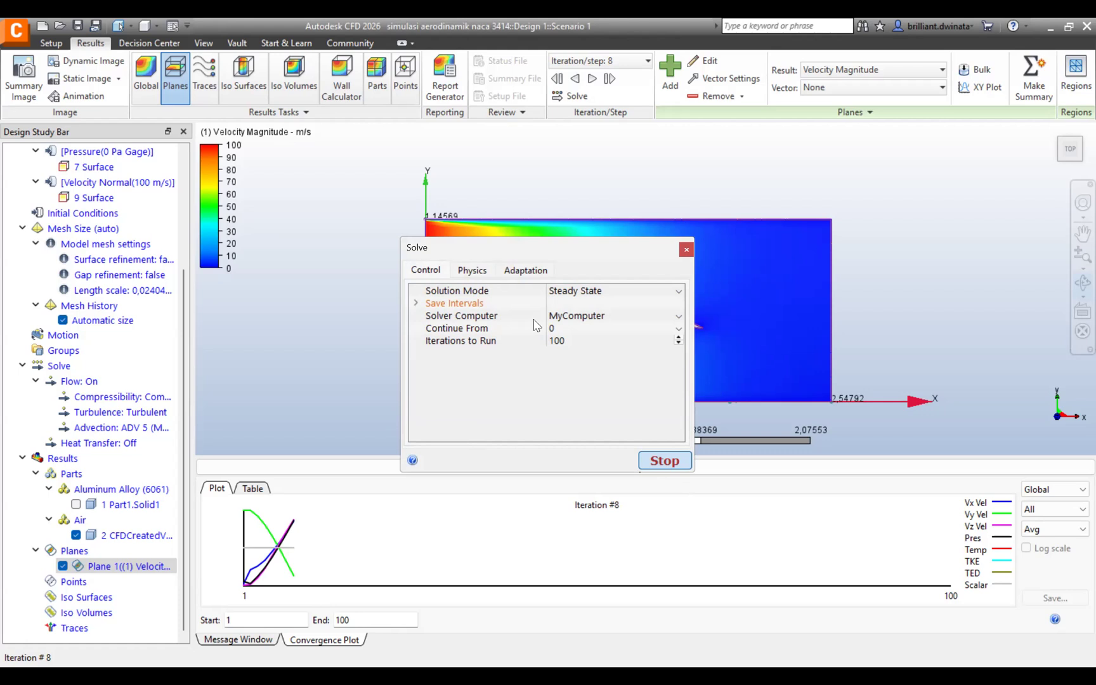
click(550, 328)
click(688, 254)
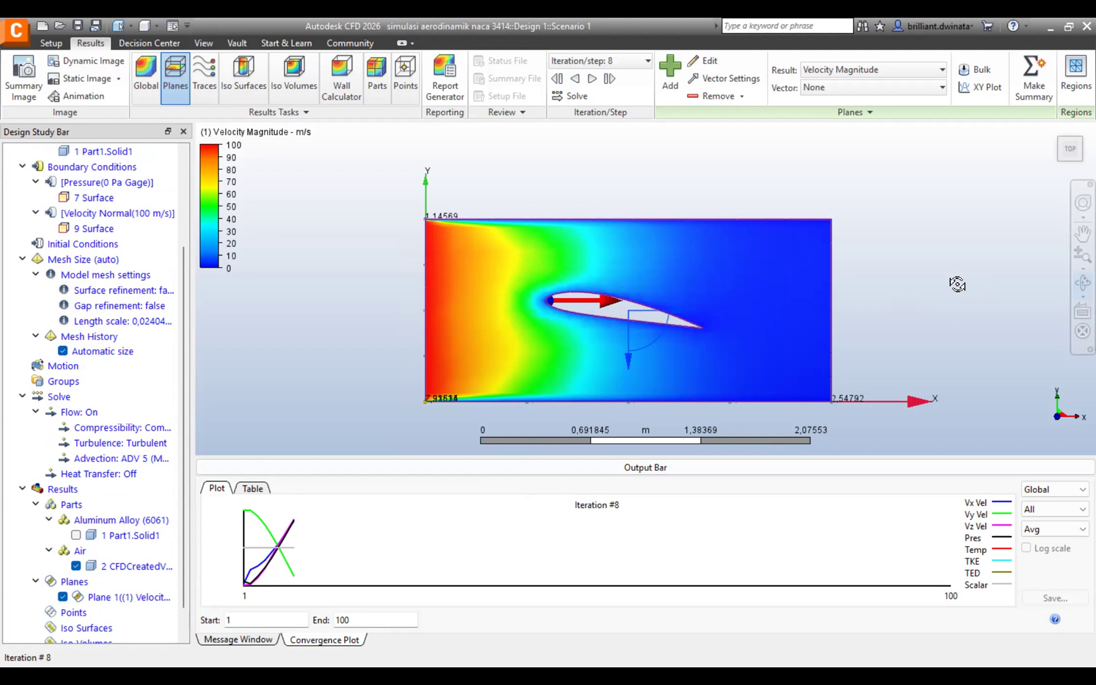
- Examine the developed velocity field close up around the airfoil and its trailing-edge wake in the top view
click(1078, 281)
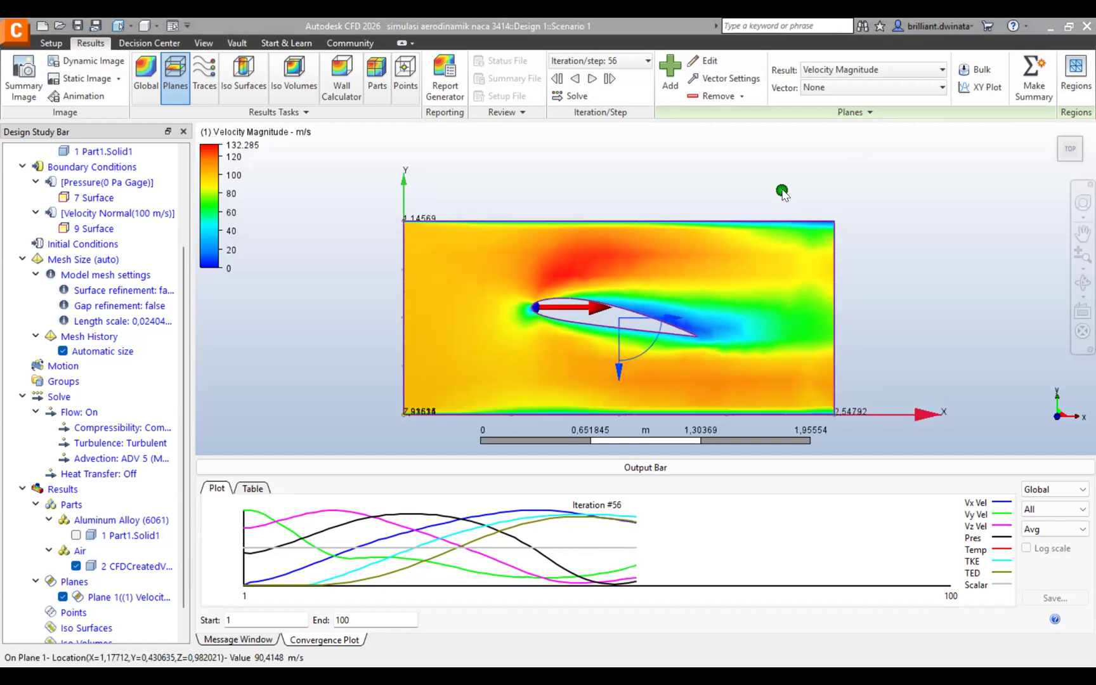
middle_drag(813, 228, 803, 177)
scroll(725, 245, up, 1)
middle_drag(727, 248, 760, 168)
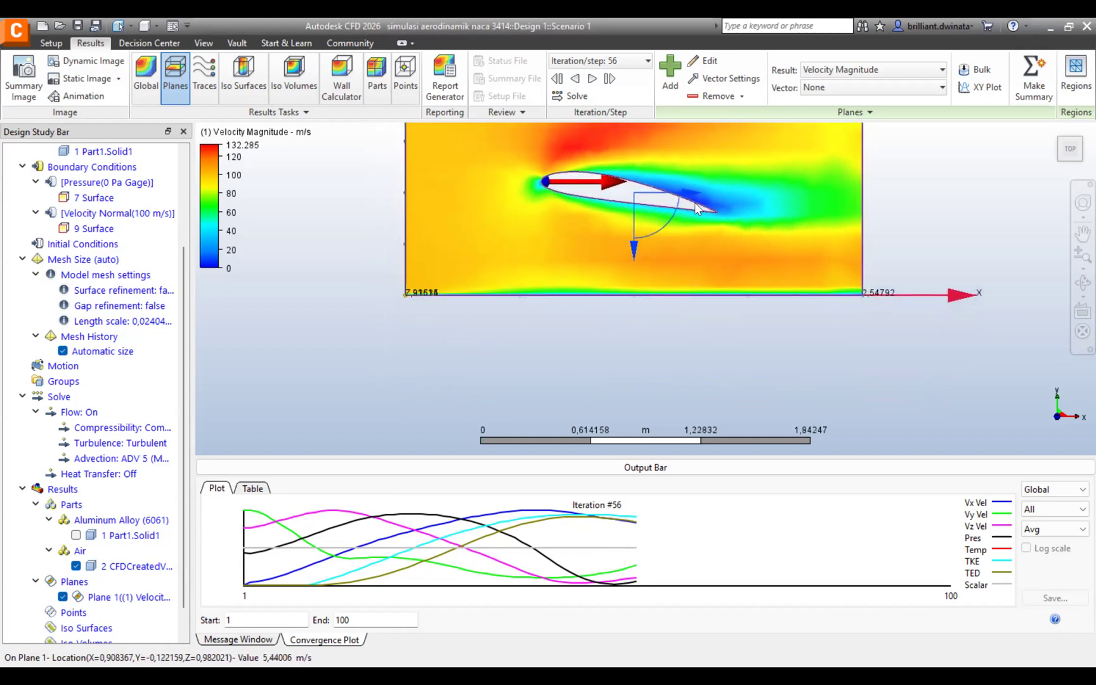
scroll(694, 203, up, 18)
middle_drag(592, 201, 683, 282)
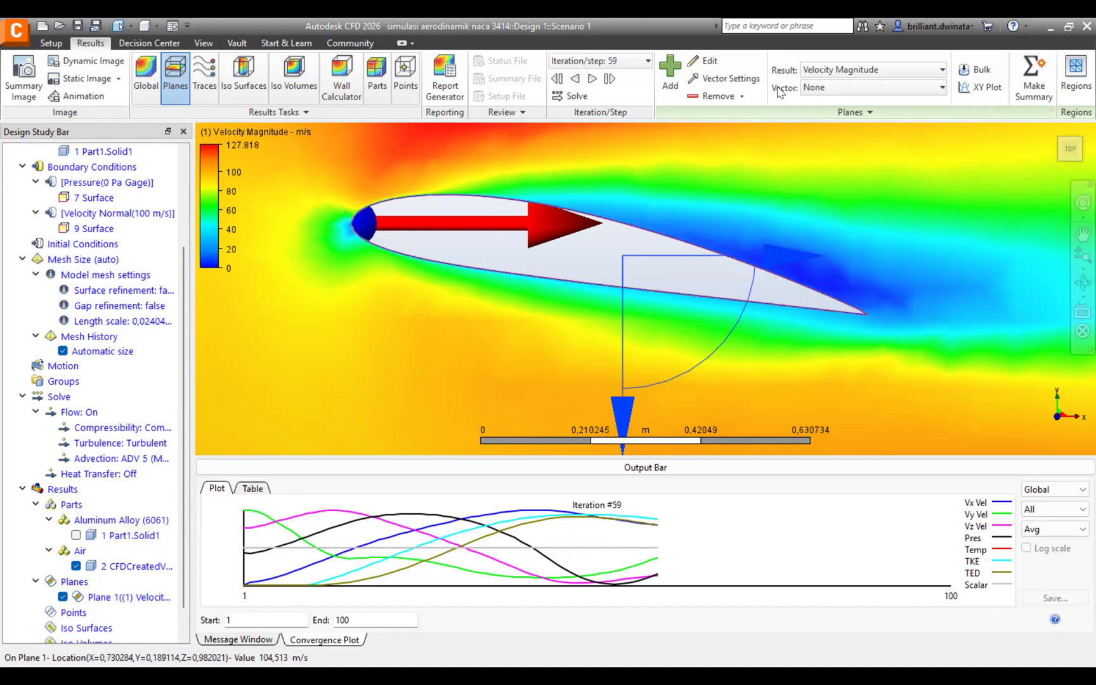
- Set the result shown on Plane 1 to Static Pressure and frame the pressure field around the airfoil
click(825, 70)
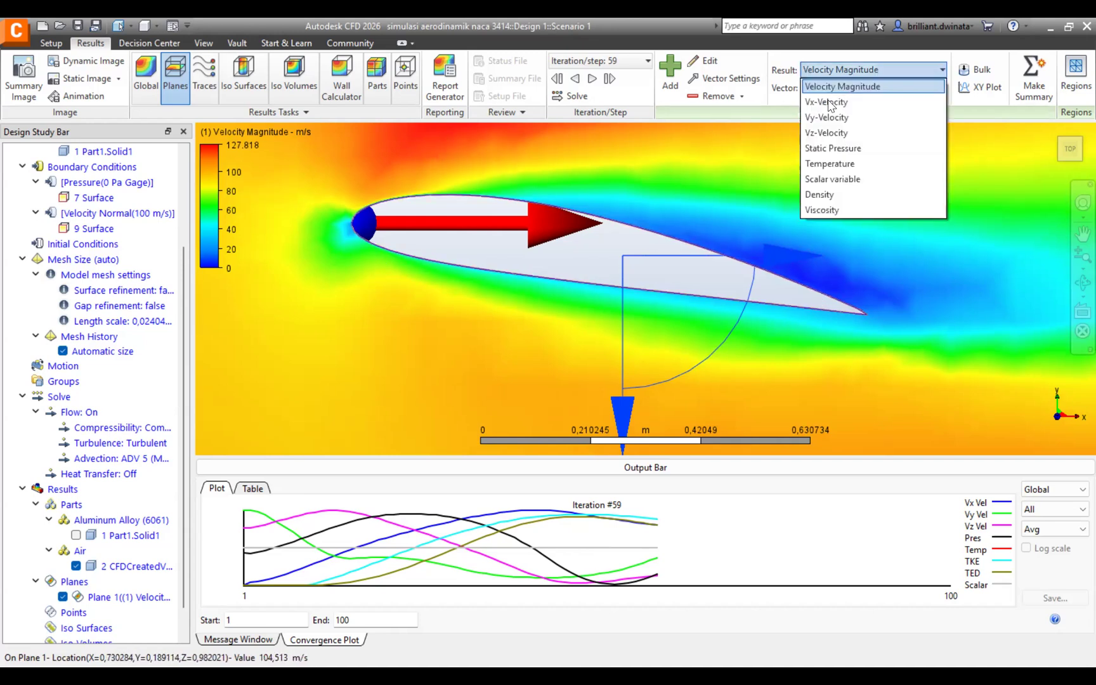
click(831, 149)
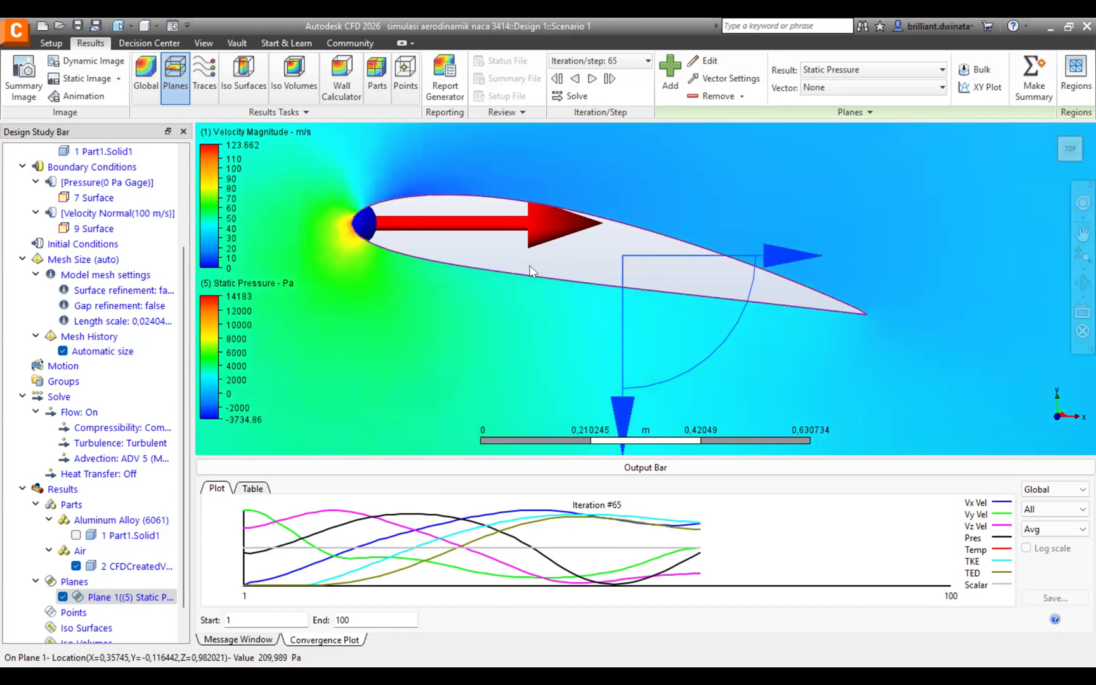
scroll(530, 271, down, 5)
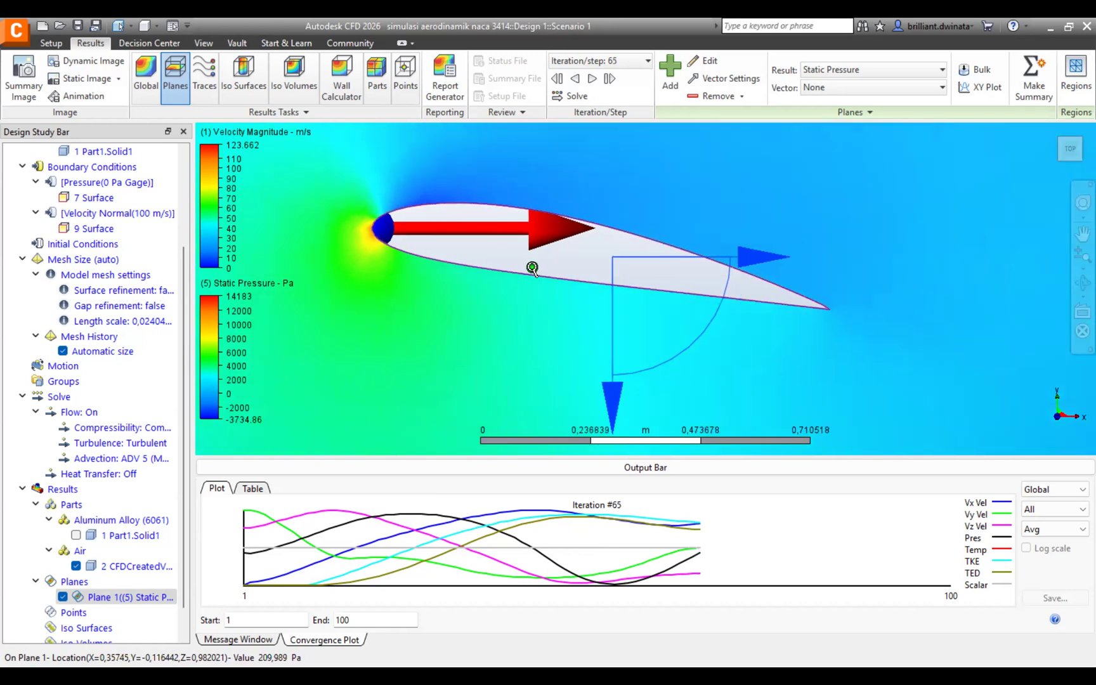
middle_drag(530, 238, 542, 269)
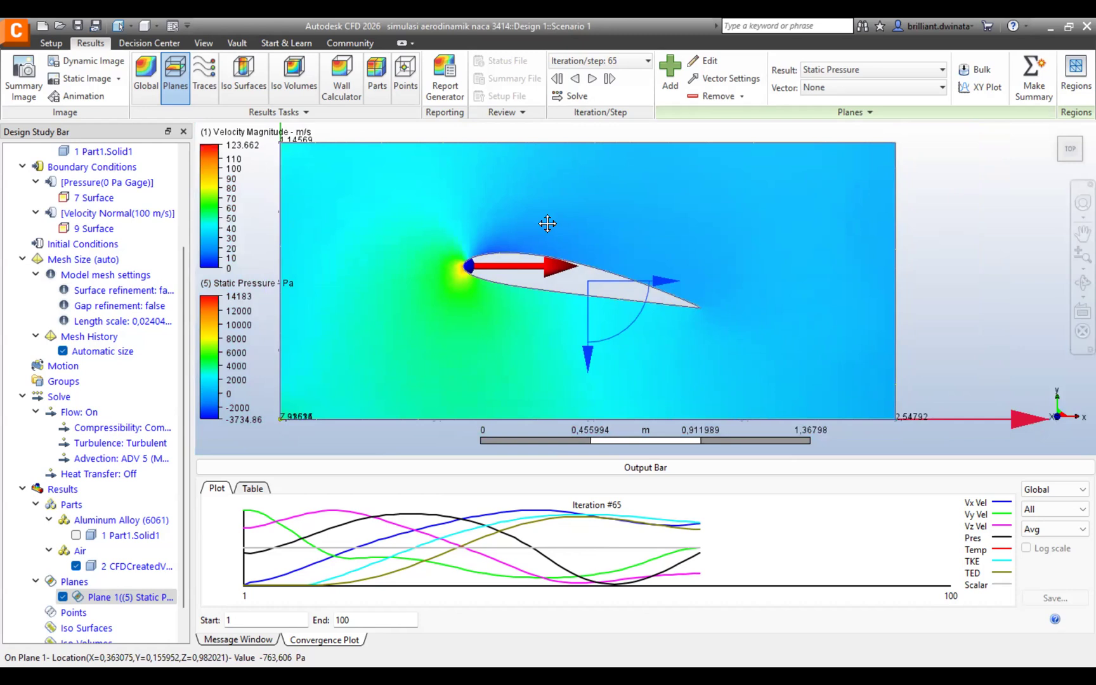
scroll(541, 267, up, 3)
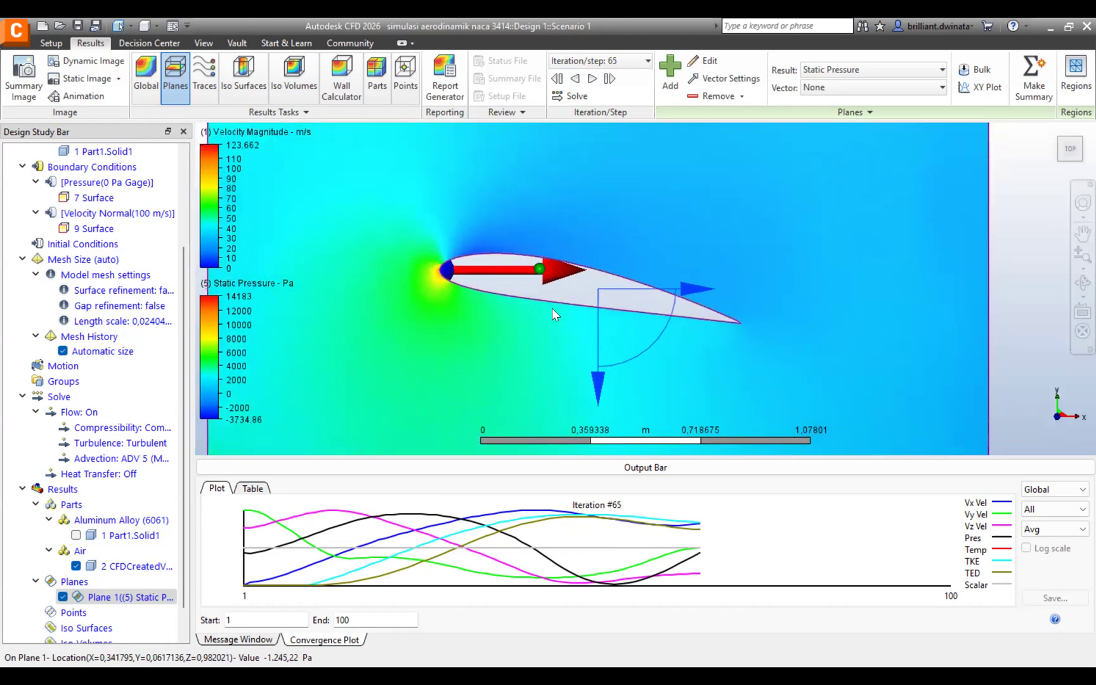
- Show the wing part Part1.Solid1 in the results and centre the airfoil within the pressure field
scroll(501, 278, up, 1)
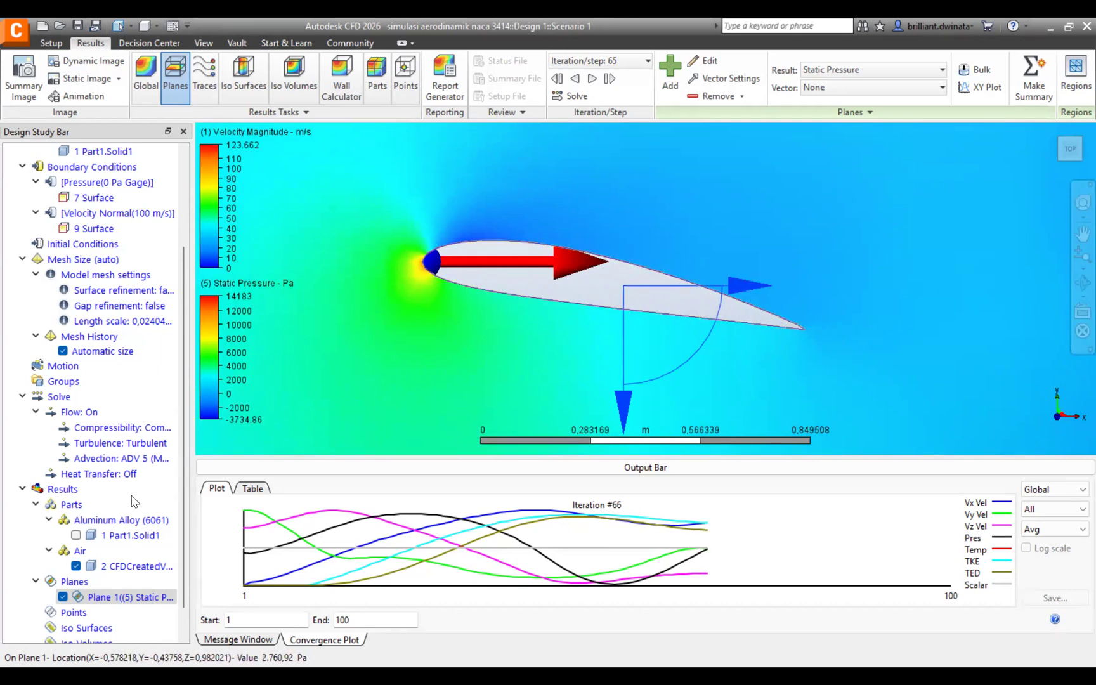
click(76, 536)
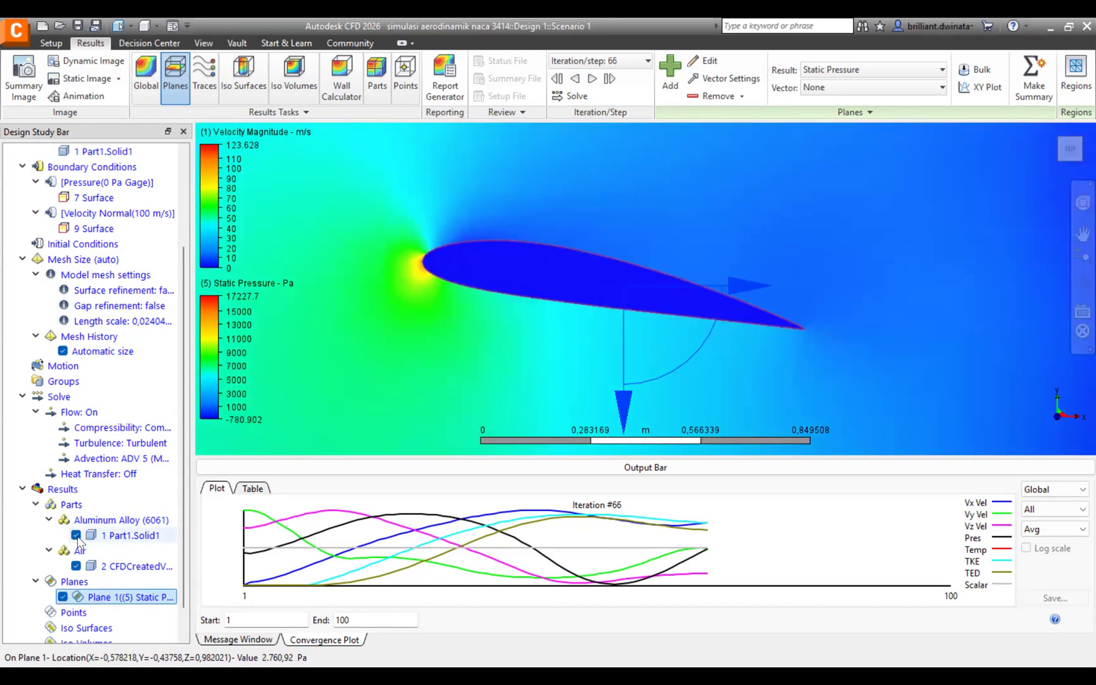
scroll(496, 431, down, 2)
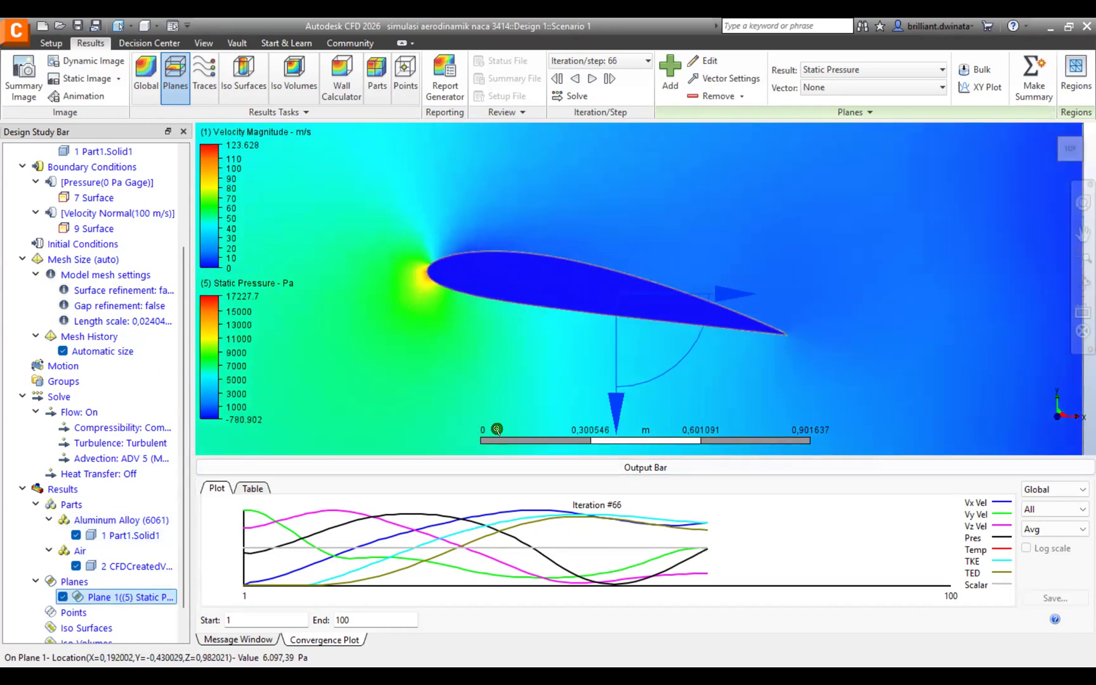
middle_drag(503, 399, 517, 368)
mouse_move(742, 365)
middle_down()
mouse_move(719, 365)
mouse_move(746, 352)
middle_up()
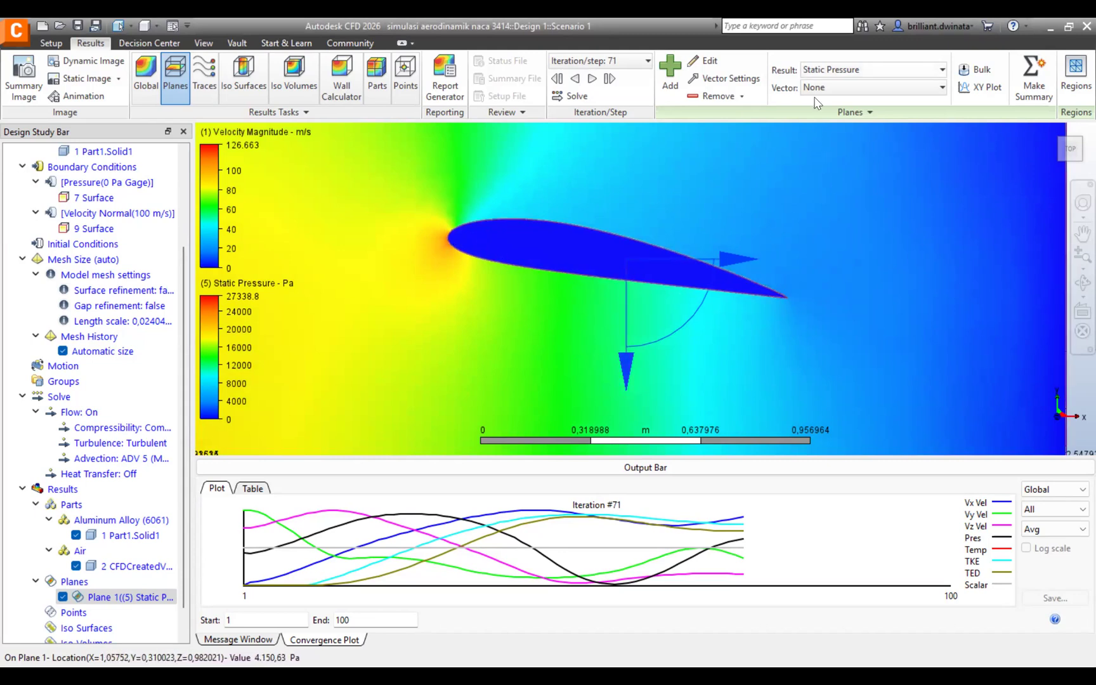
- Set the result shown on Plane 1 to Velocity Magnitude and inspect the flow around the airfoil and its wake
click(824, 70)
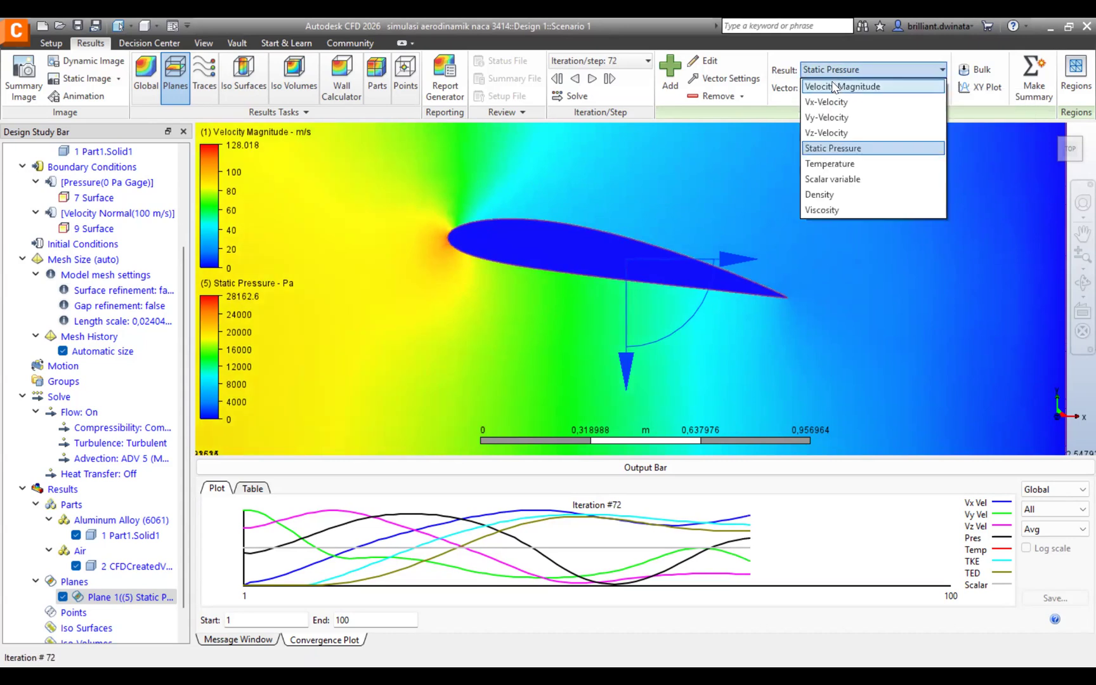
click(833, 83)
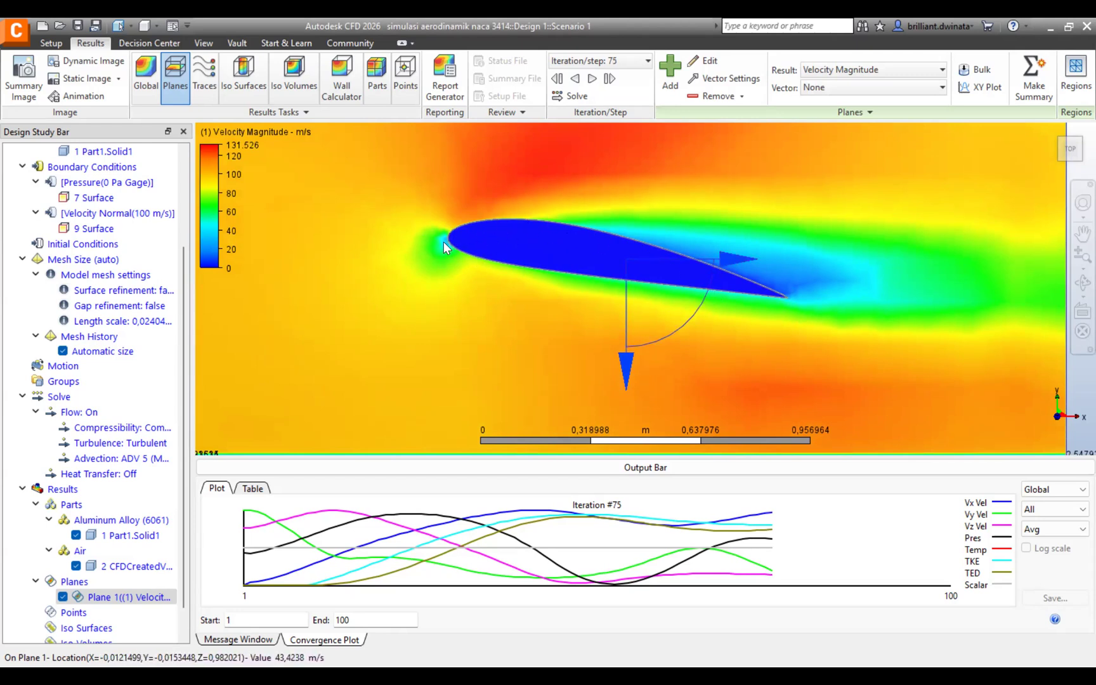
scroll(446, 240, up, 3)
middle_drag(508, 248, 408, 243)
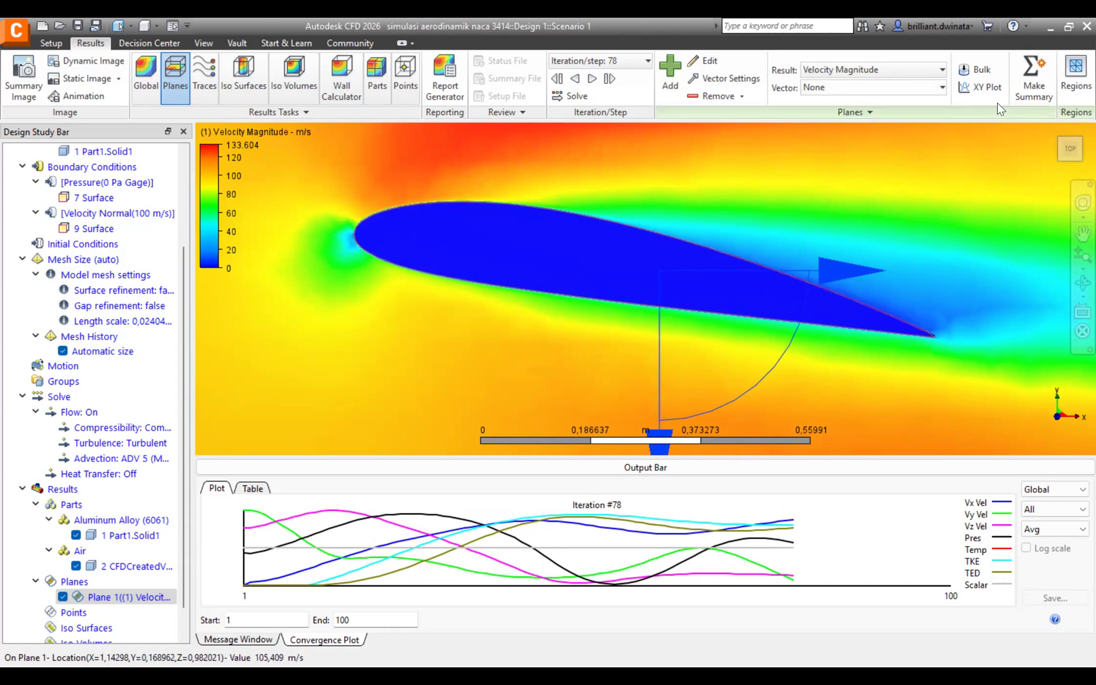
- Switch the result on Plane 1 back to Static Pressure and examine the field around the airfoil
click(872, 70)
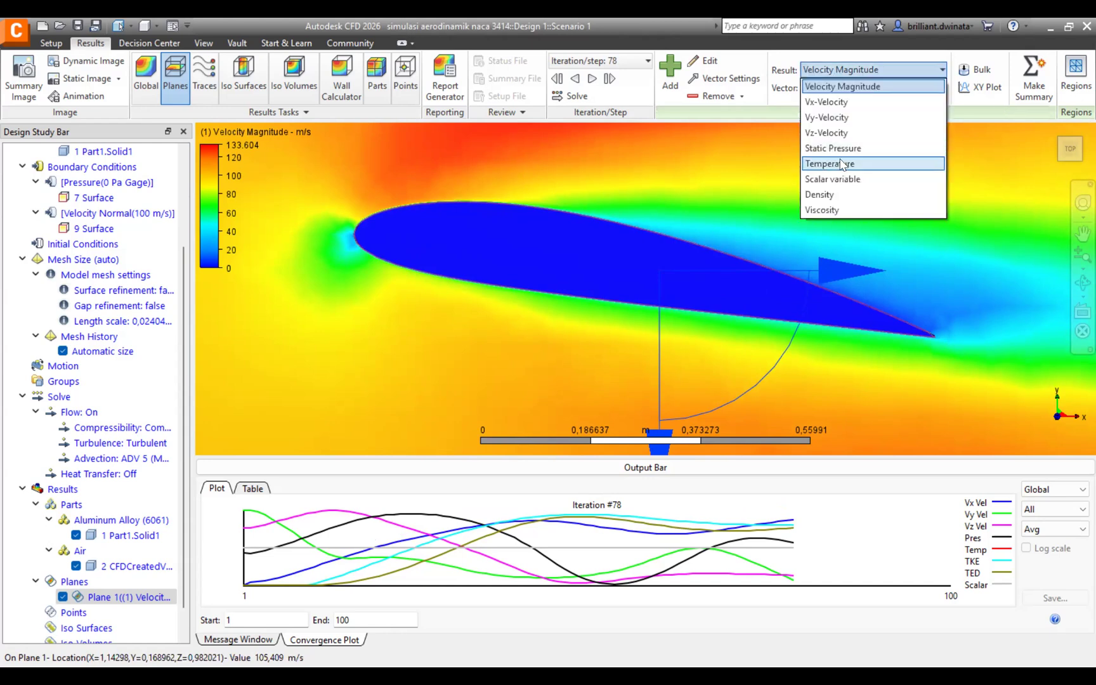
key(Return)
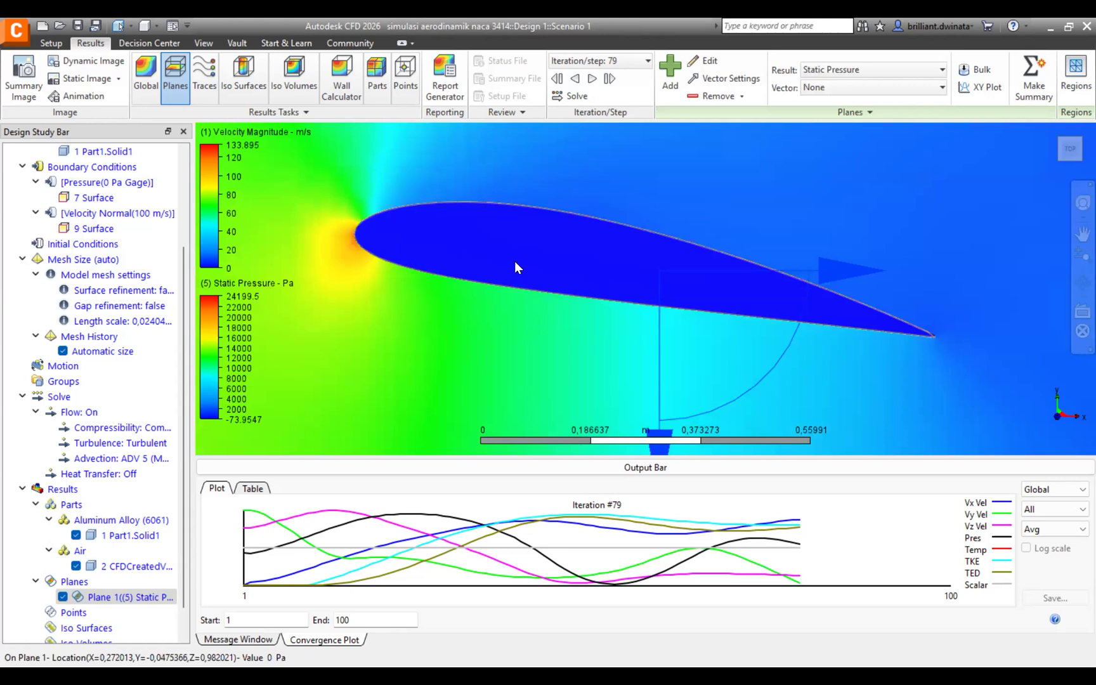
scroll(543, 267, up, 3)
scroll(543, 267, down, 3)
scroll(543, 267, down, 1)
mouse_move(538, 254)
middle_down()
mouse_move(519, 229)
mouse_move(521, 259)
middle_up()
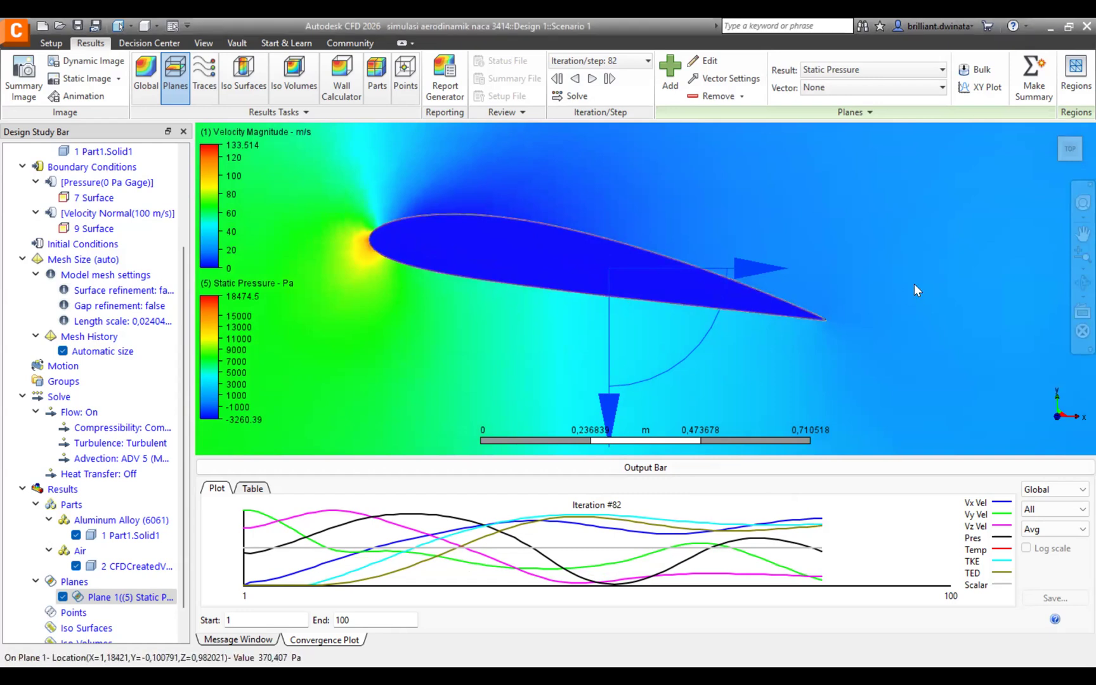
- Hide Plane 1 so that only the wing remains displayed inside the flow domain
scroll(653, 291, down, 5)
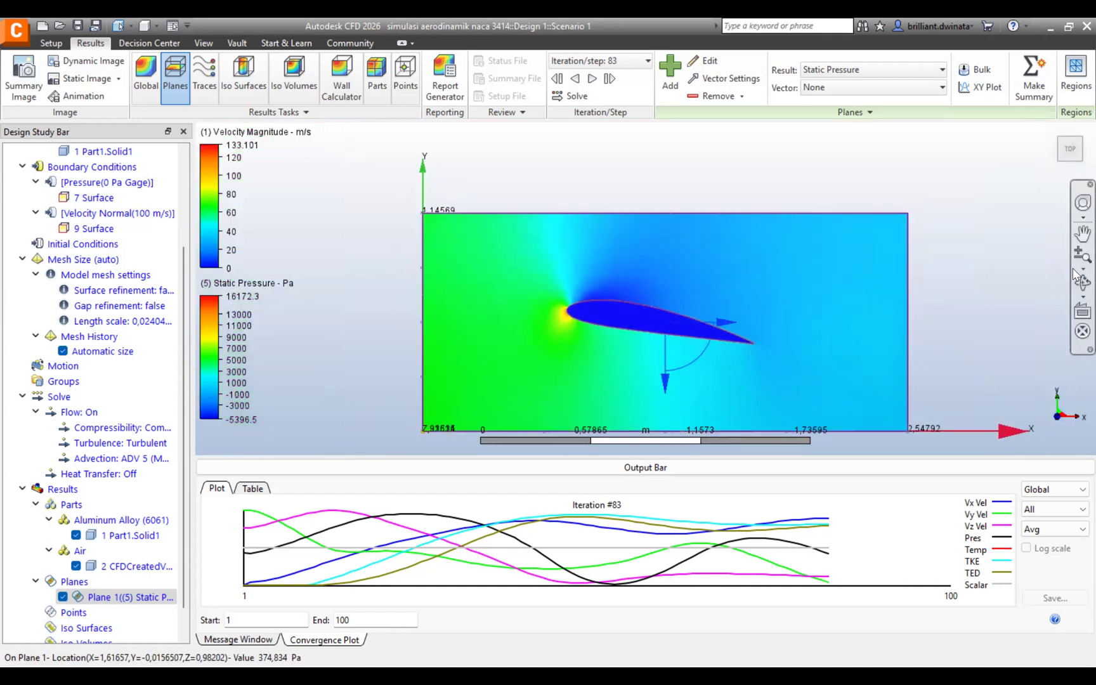
click(1076, 288)
mouse_move(718, 340)
mouse_down()
mouse_move(735, 318)
mouse_move(733, 348)
mouse_up()
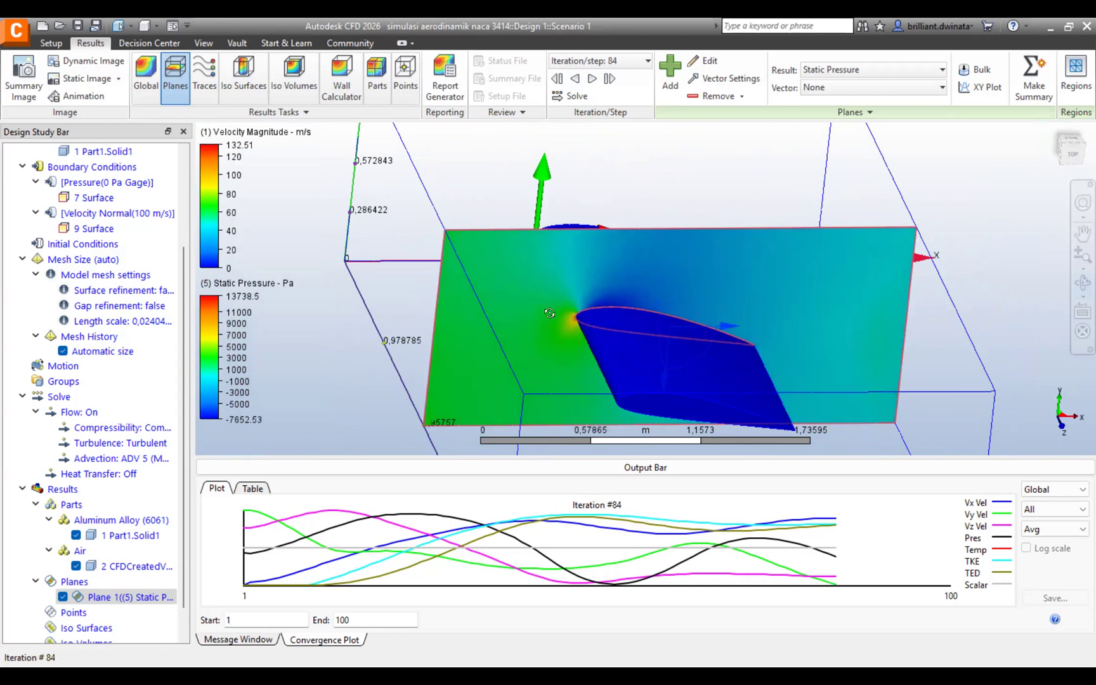
scroll(836, 335, down, 2)
middle_drag(803, 302, 650, 280)
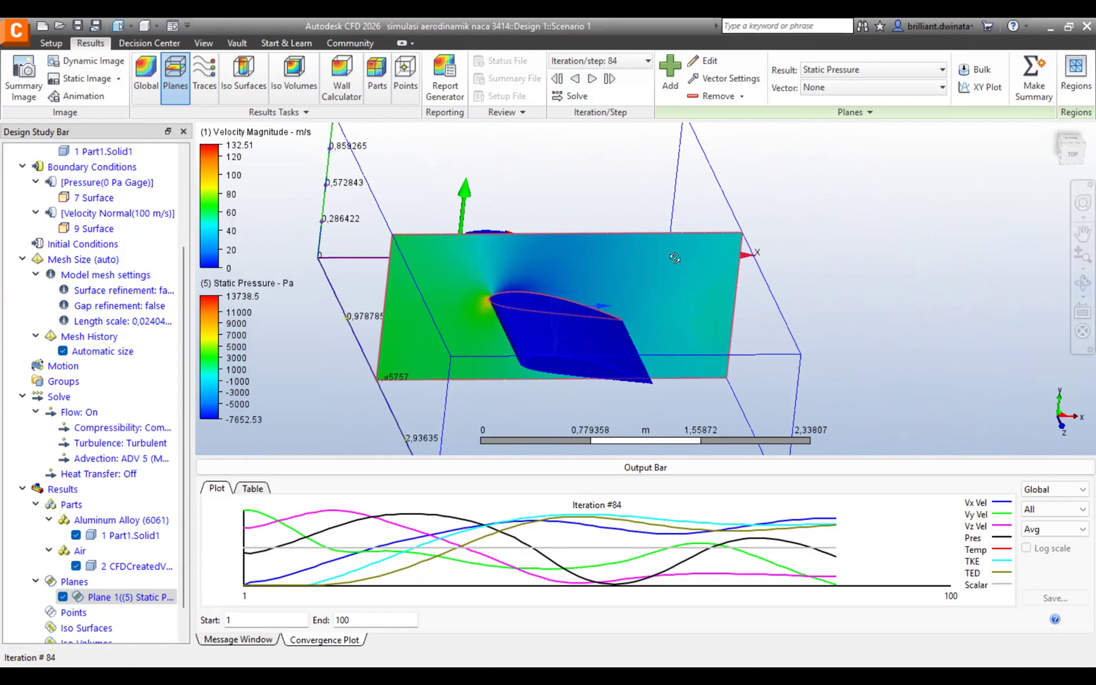
click(79, 597)
click(63, 597)
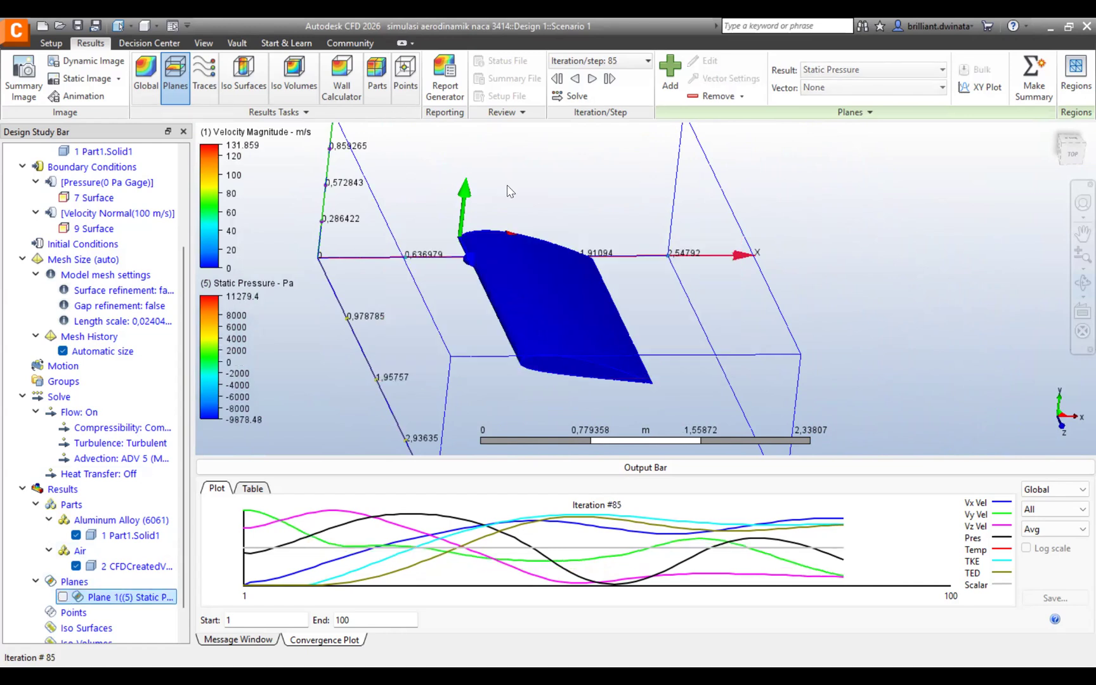
- Add a second result plane across the wing and inspect its velocity field straight from the left view
click(670, 71)
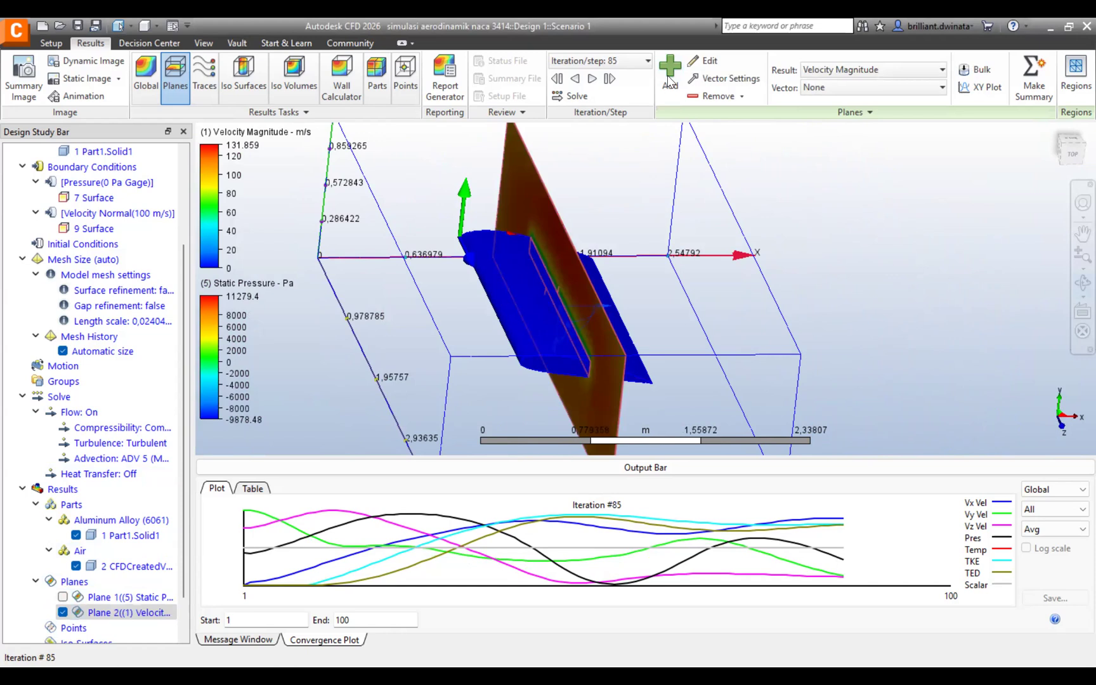
scroll(573, 342, down, 3)
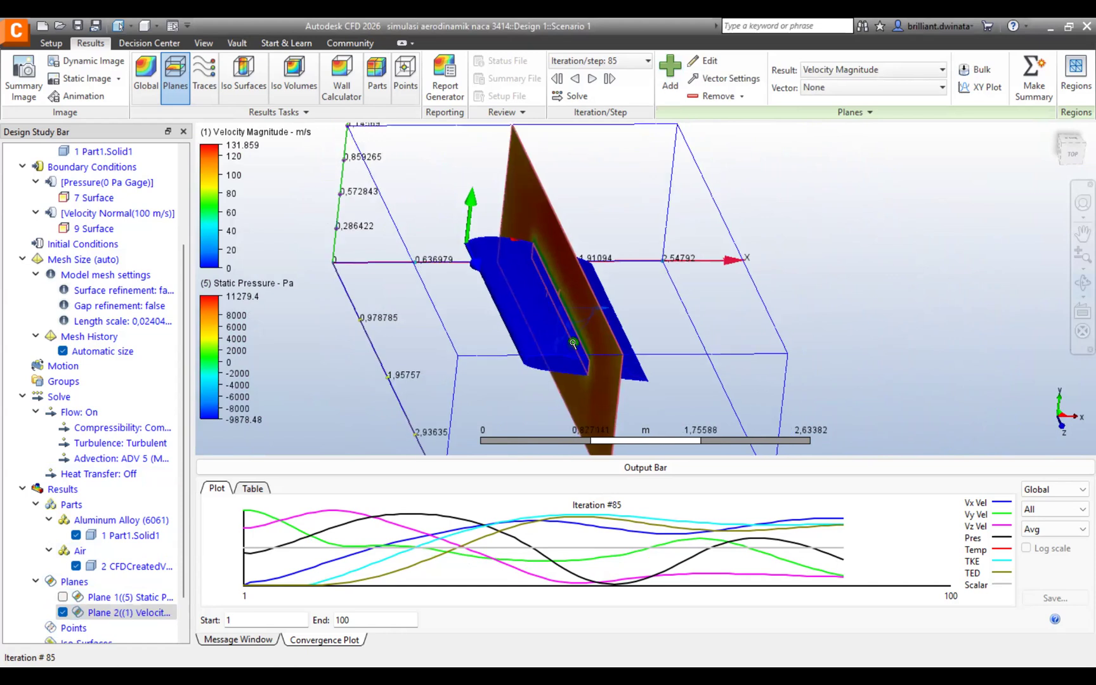
scroll(573, 343, up, 2)
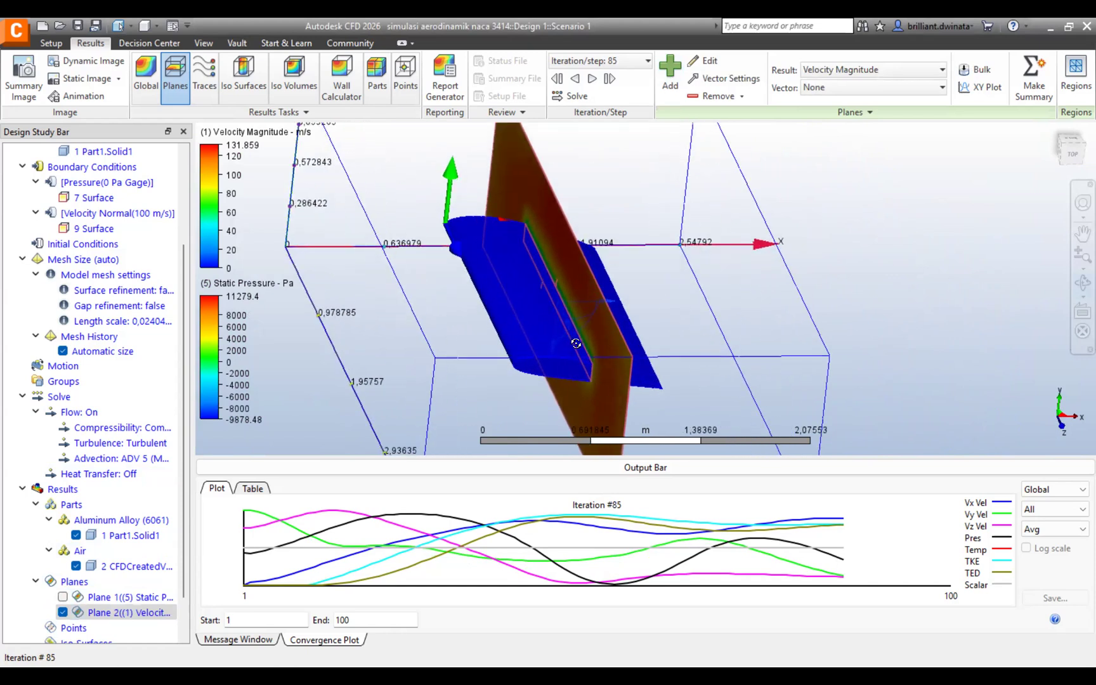
click(1059, 149)
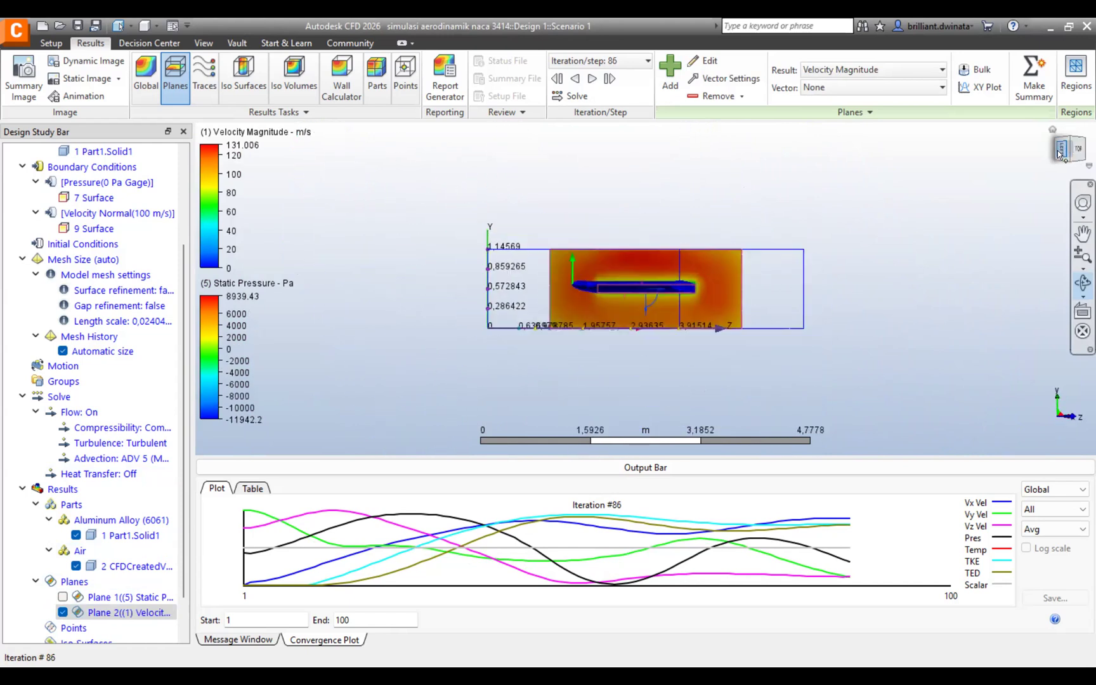
scroll(620, 294, up, 3)
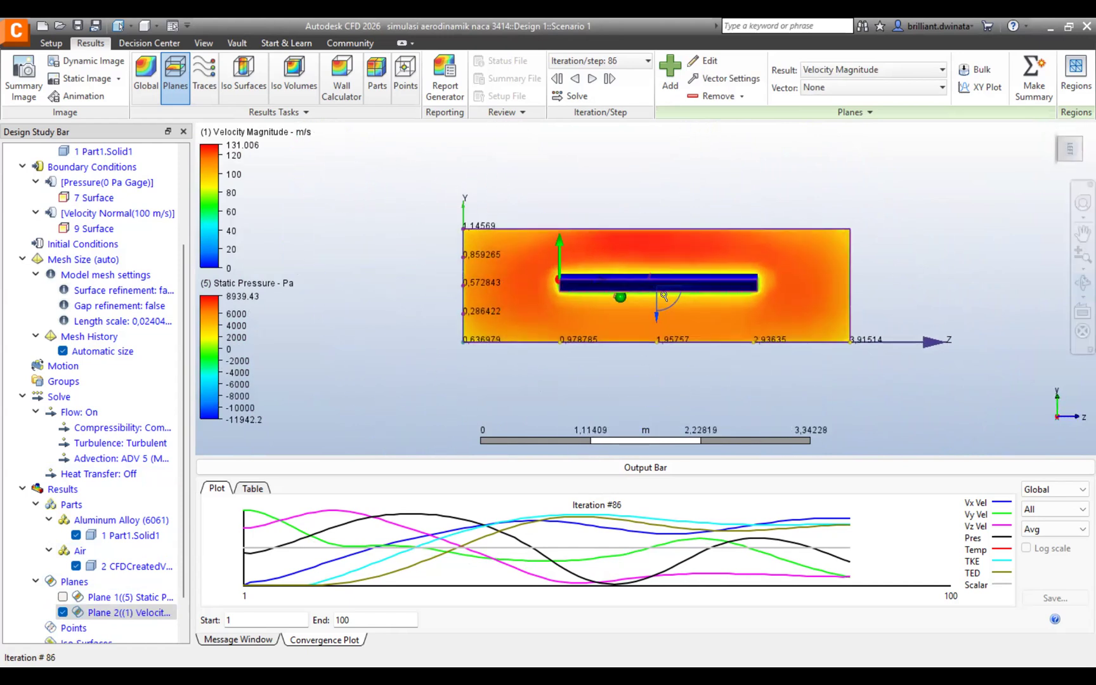
middle_drag(758, 256, 674, 286)
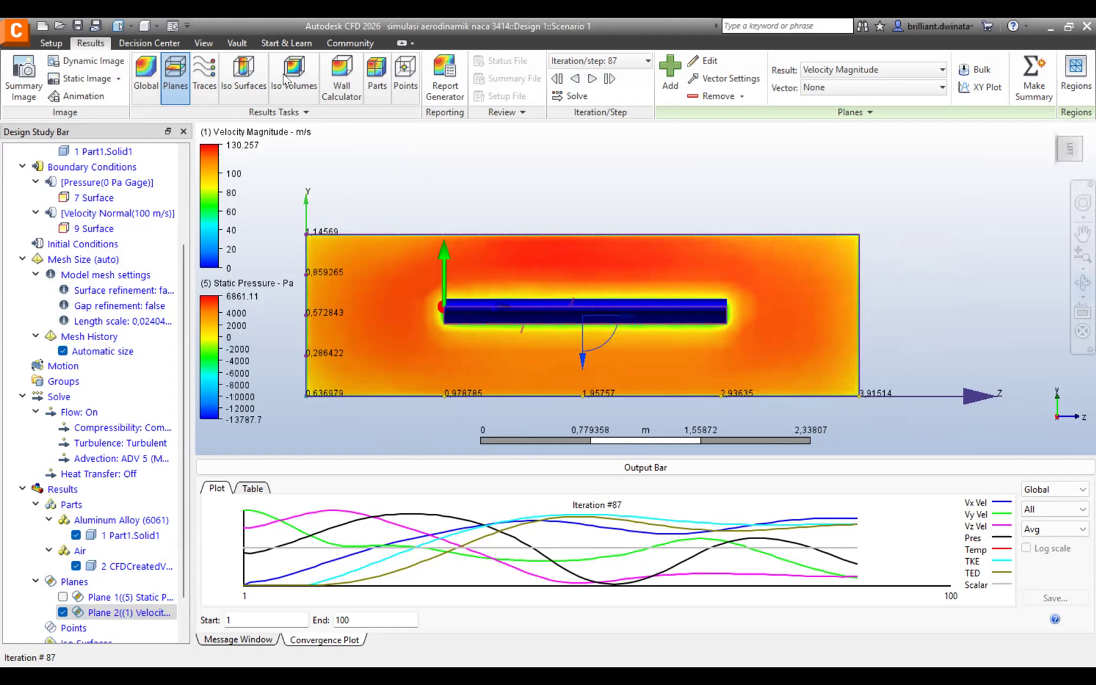
- Add a rectangular trace set with a Grid pattern and seed density 1, covering the area around the wing's span on Plane 2
click(197, 78)
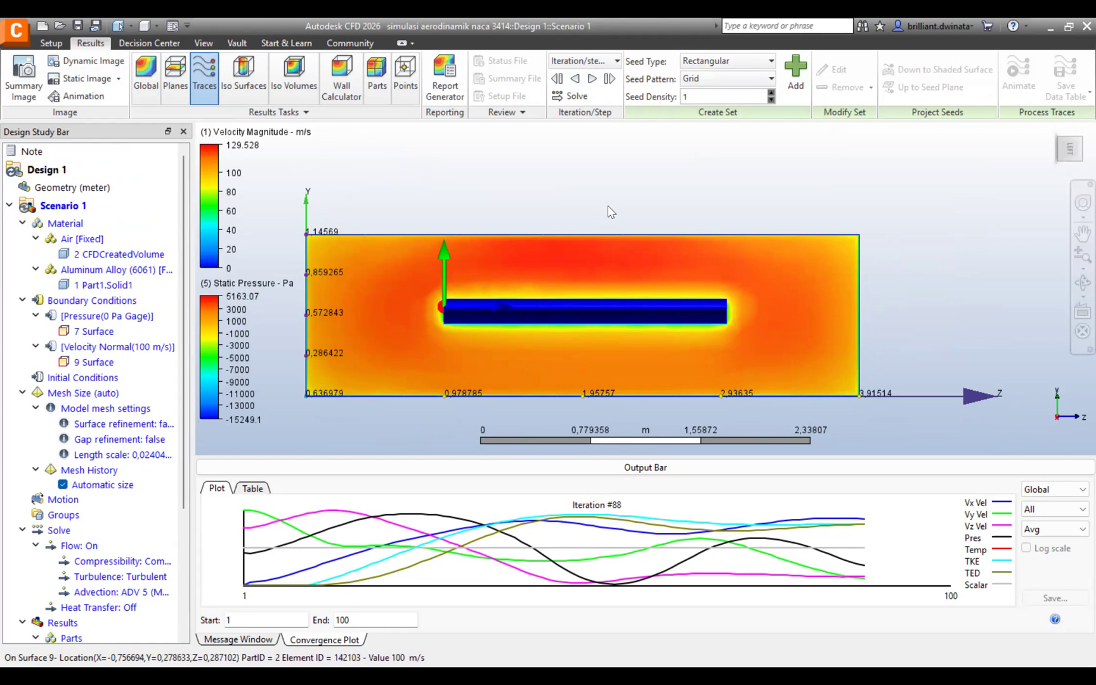
click(805, 79)
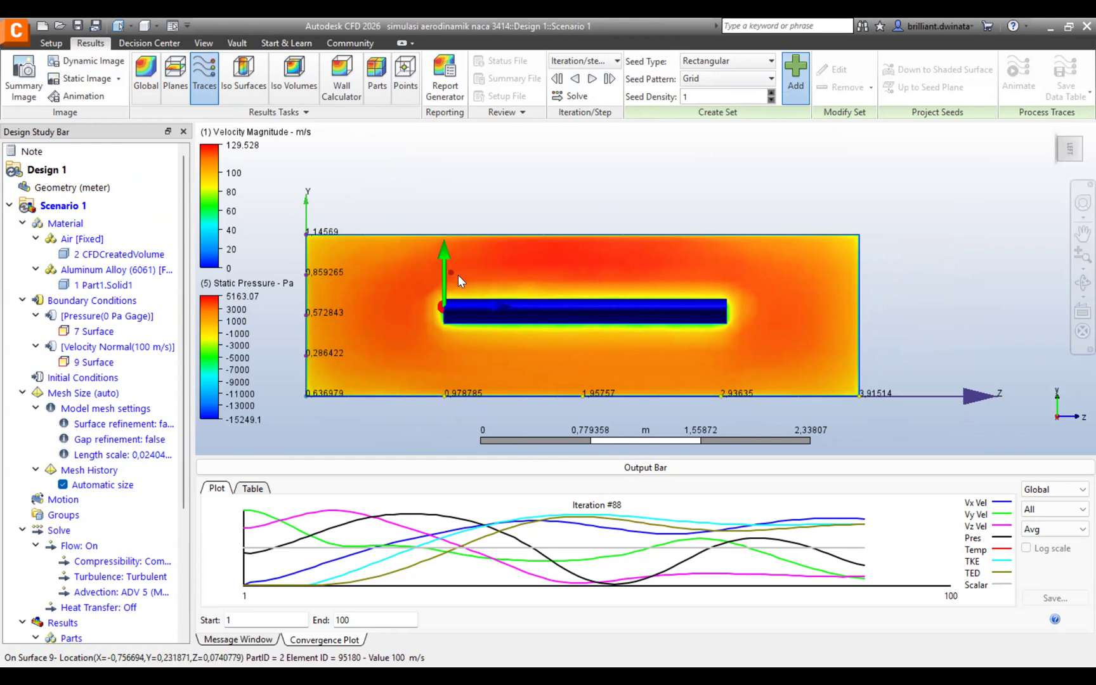
mouse_move(458, 275)
mouse_down()
mouse_move(716, 274)
mouse_move(727, 366)
mouse_move(728, 356)
mouse_up()
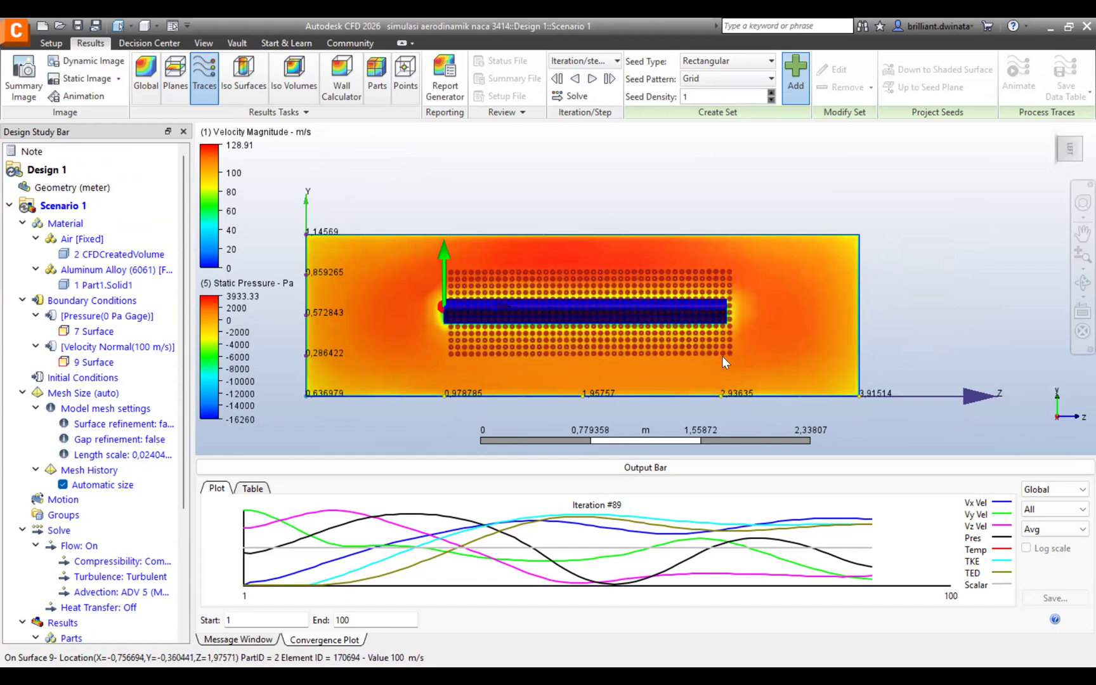
click(716, 348)
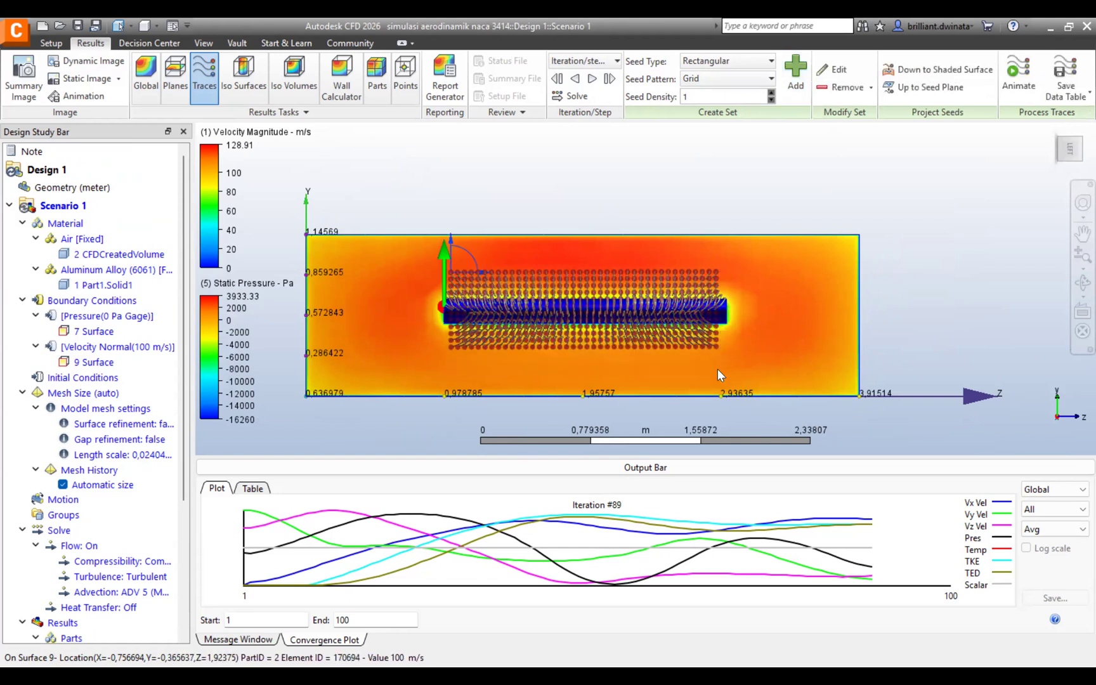
- Examine the particle traces around the airfoil and behind its trailing edge close up in the top view
click(1076, 283)
drag(648, 332, 417, 343)
click(1070, 151)
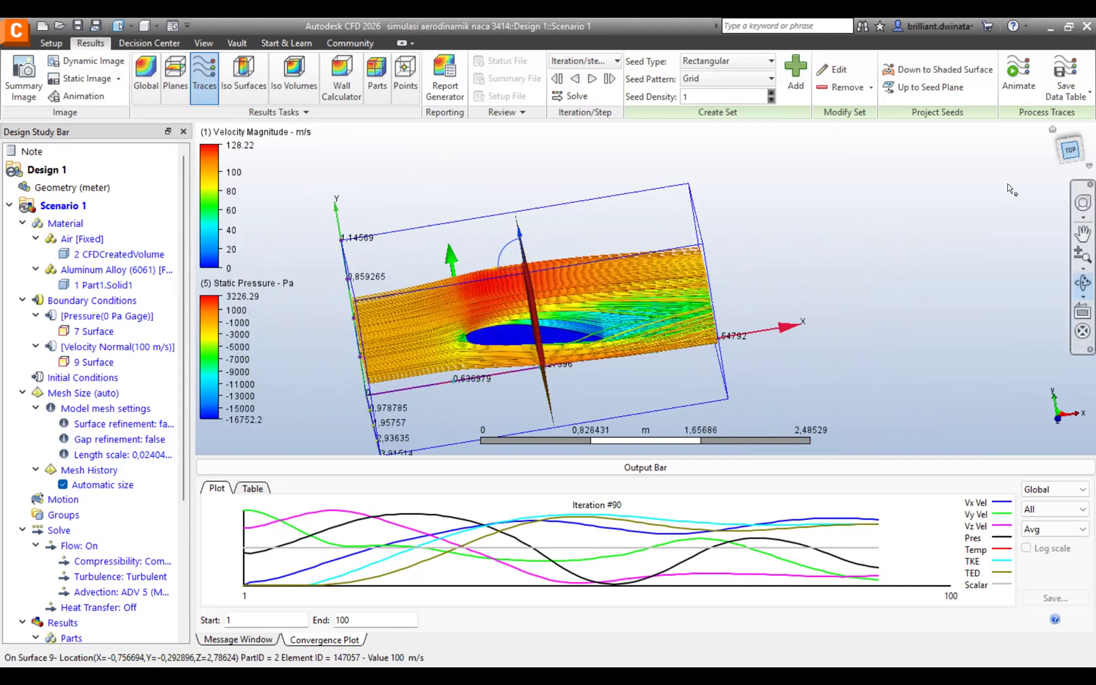
scroll(691, 259, up, 7)
middle_drag(736, 230, 523, 328)
scroll(523, 329, up, 1)
scroll(524, 329, up, 10)
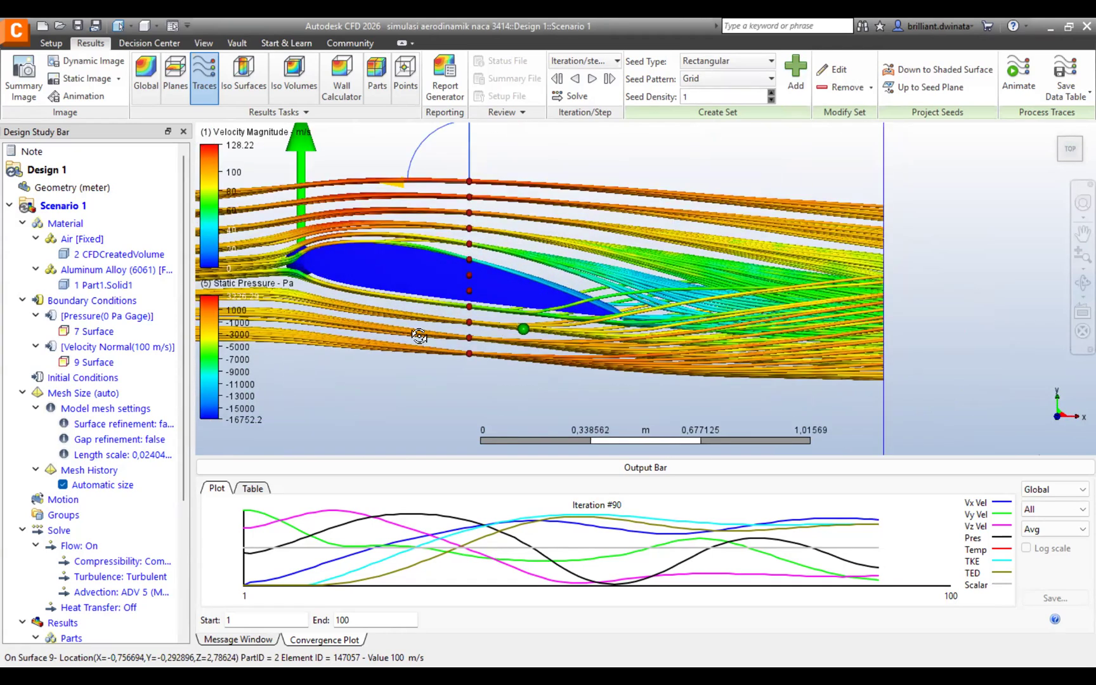
middle_drag(402, 327, 504, 368)
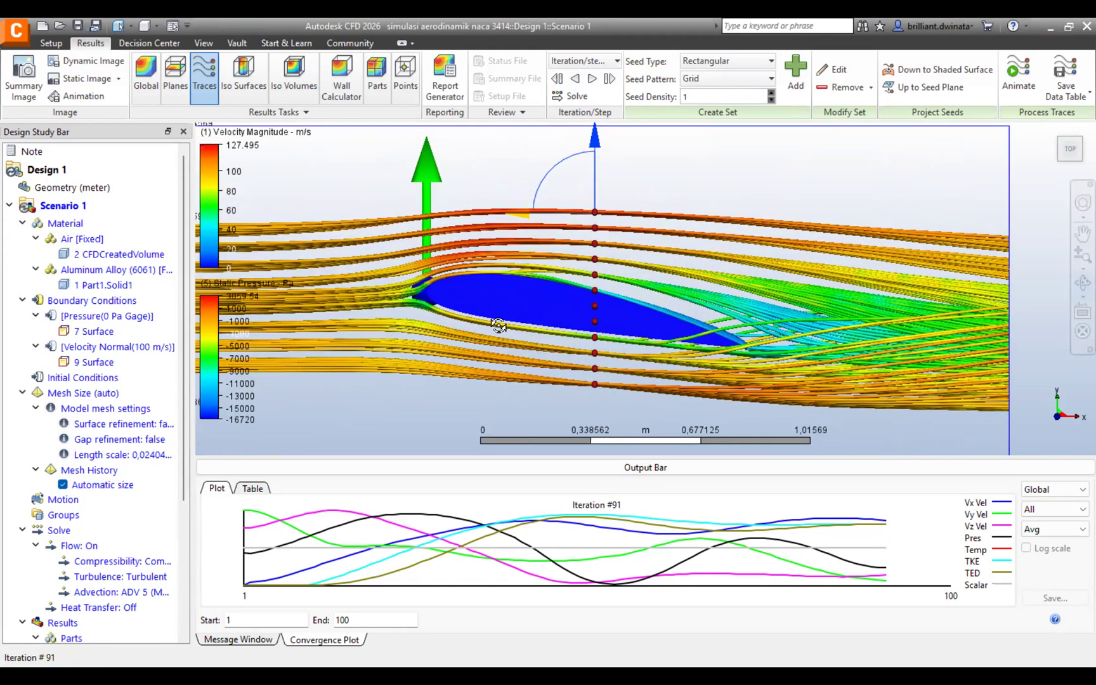
scroll(530, 279, up, 8)
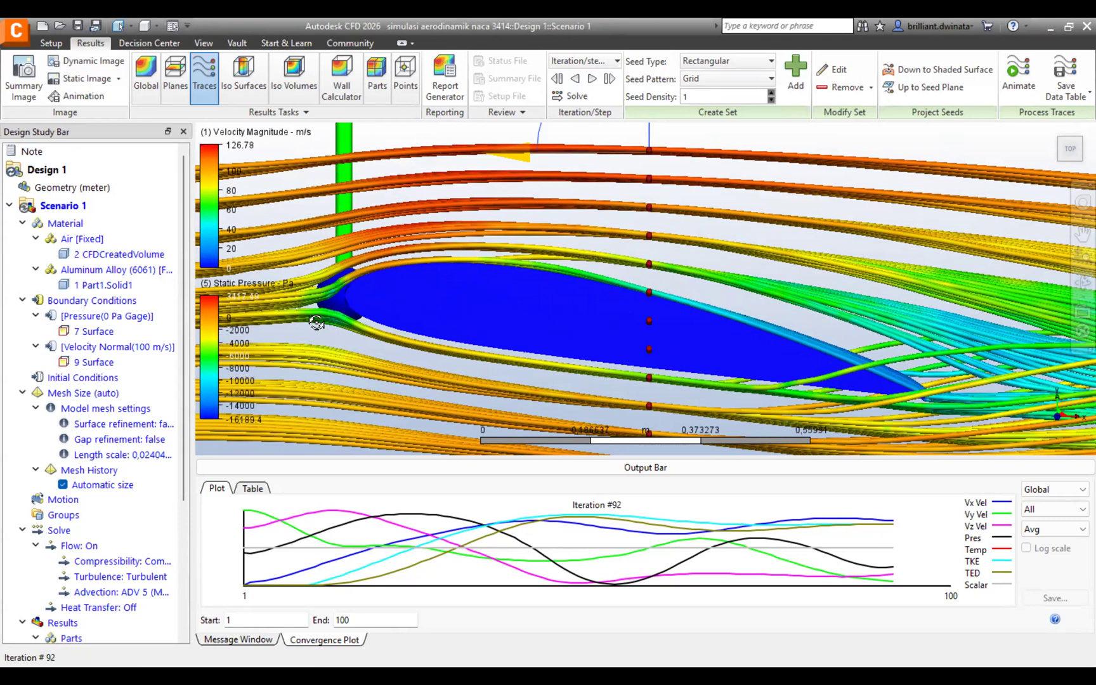
scroll(731, 332, down, 5)
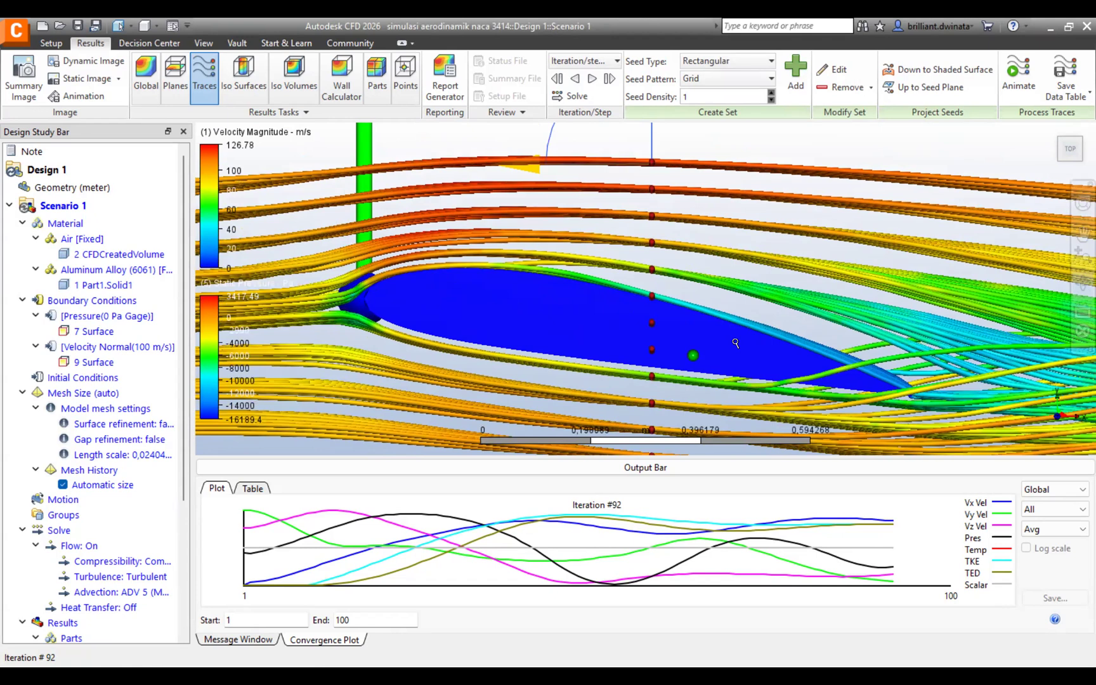
scroll(731, 331, down, 1)
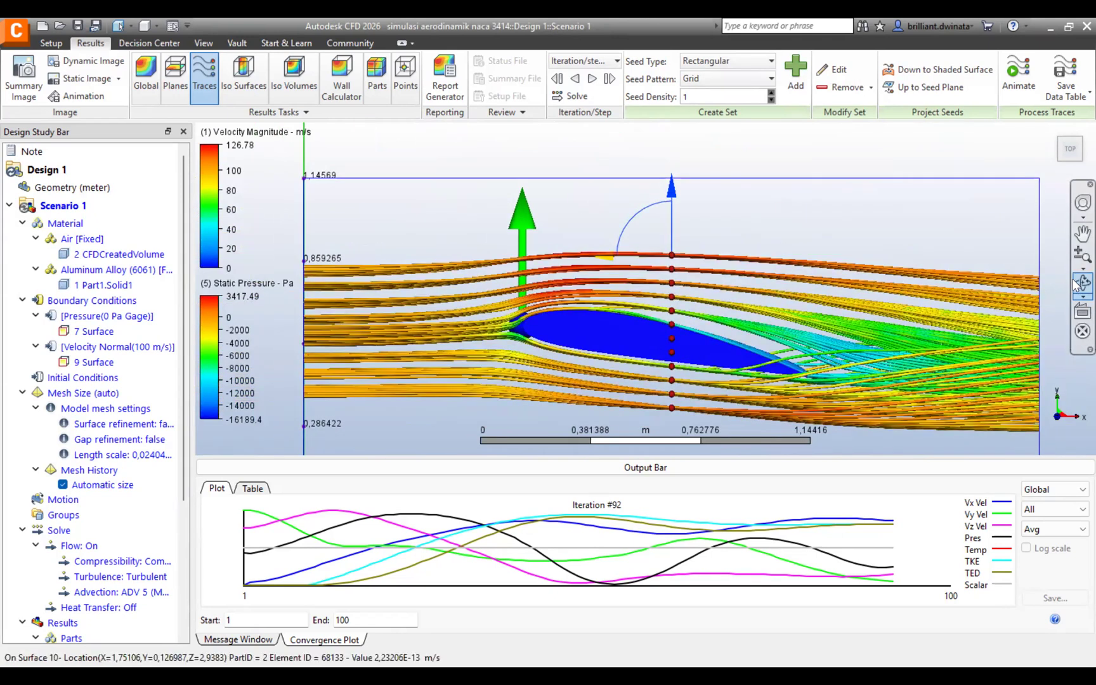
- Inspect the traces passing through Plane 2 and around the wing in a tilted 3D view of the whole domain
click(1079, 282)
drag(666, 320, 714, 320)
scroll(632, 413, up, 4)
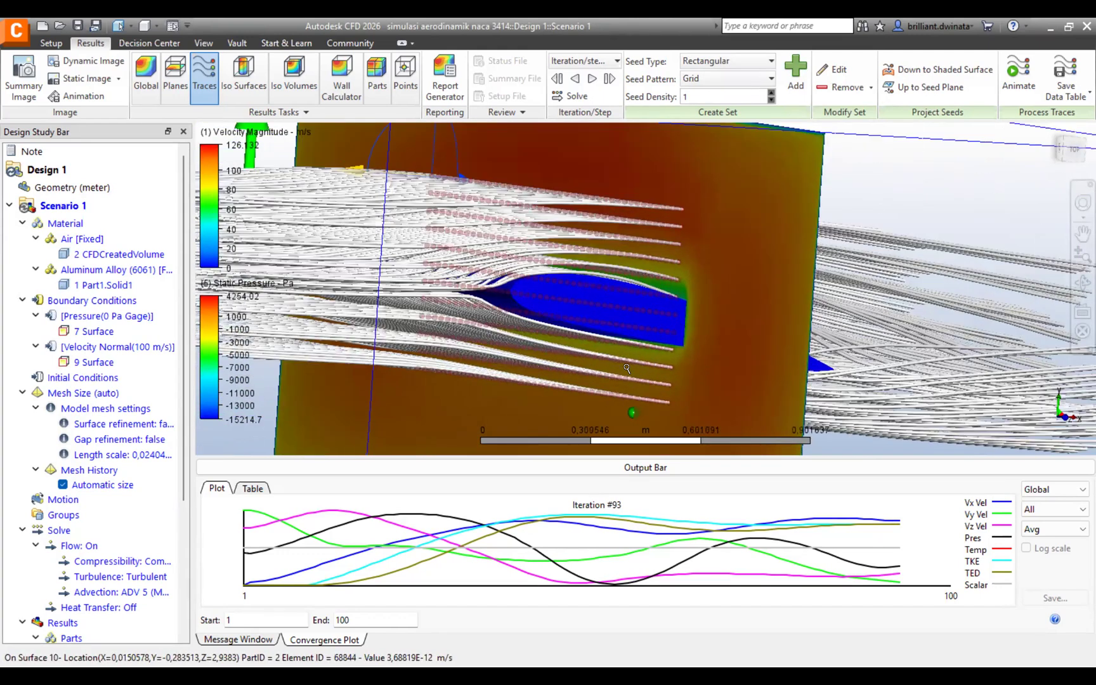
scroll(632, 413, down, 9)
scroll(626, 366, up, 1)
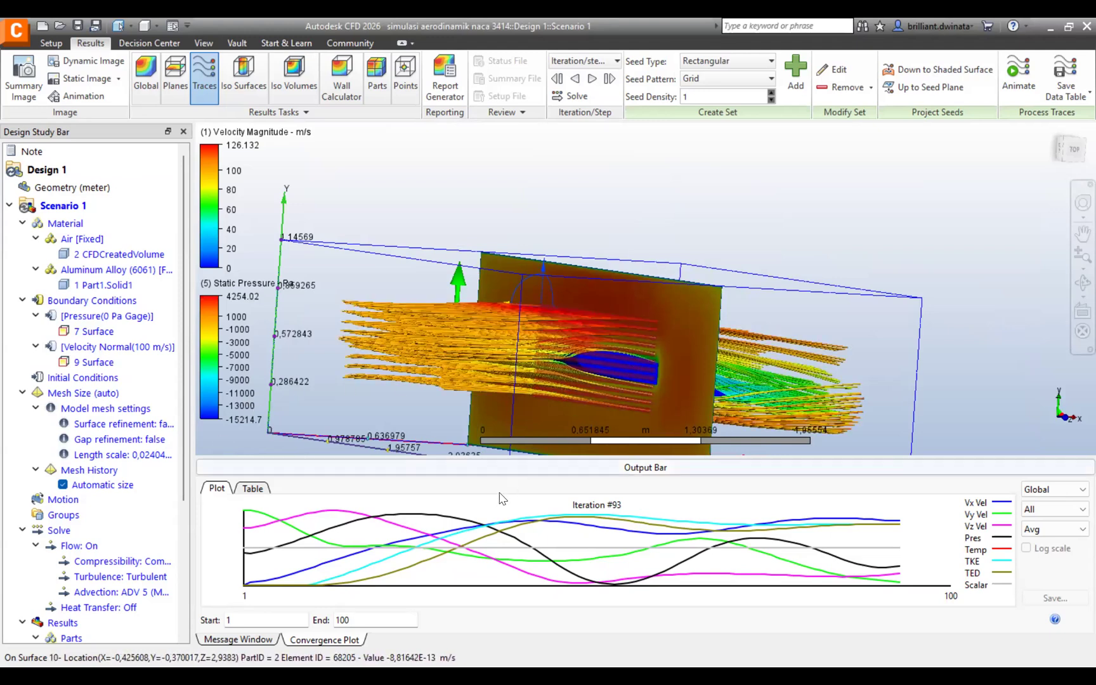
middle_drag(1071, 385, 958, 343)
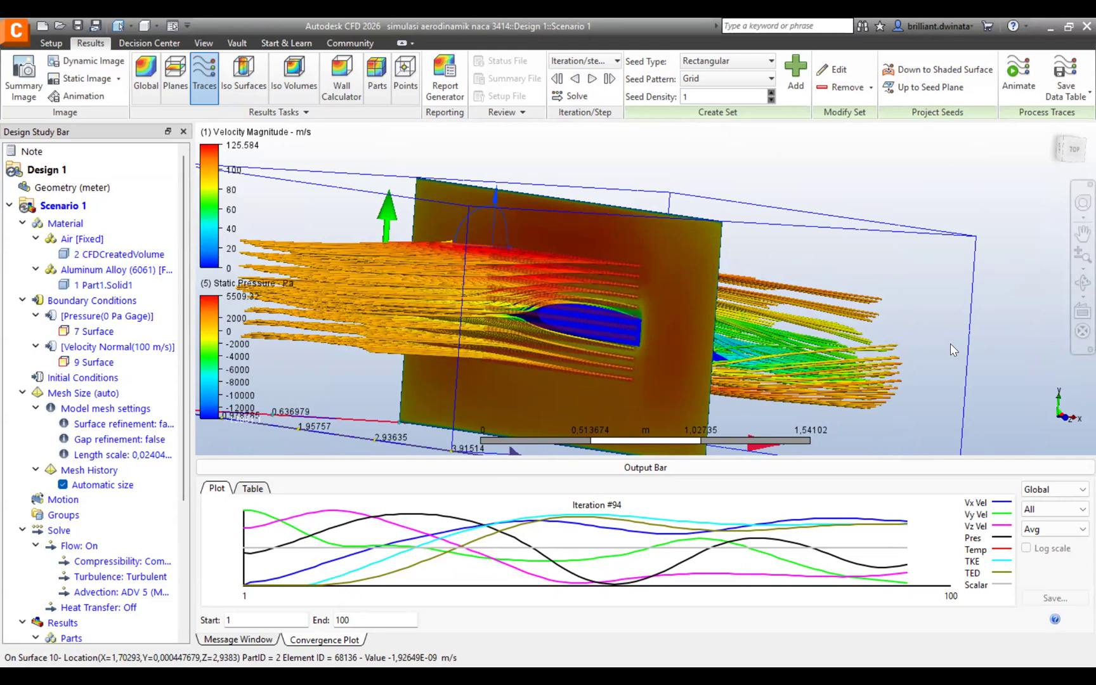
scroll(949, 343, down, 3)
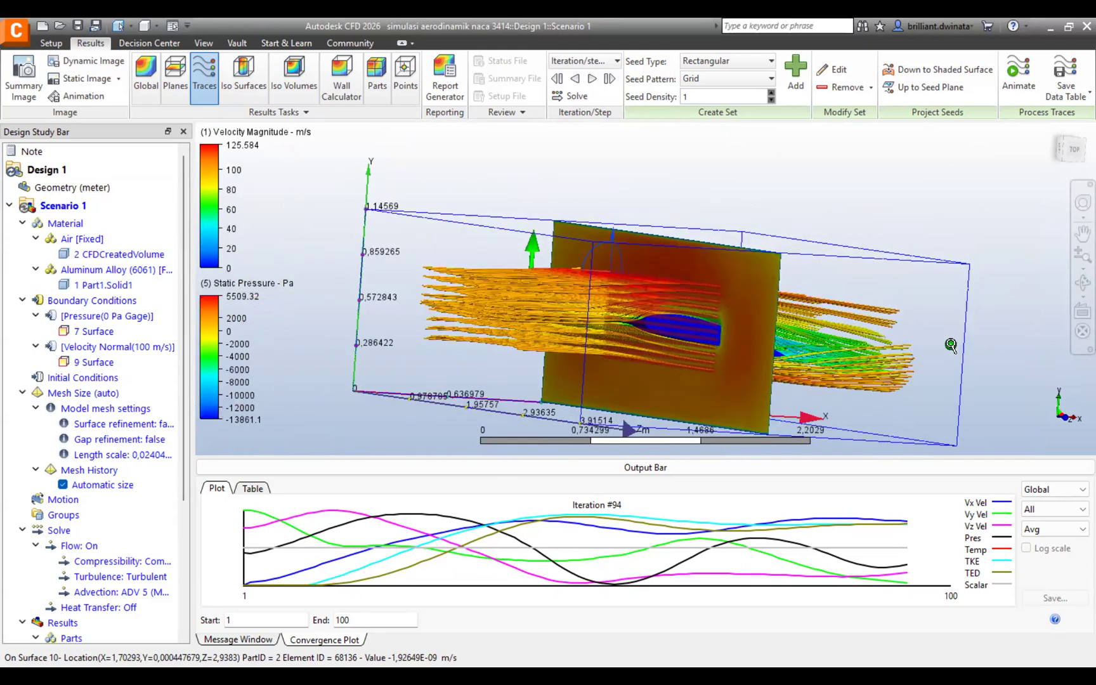
middle_drag(992, 366, 891, 353)
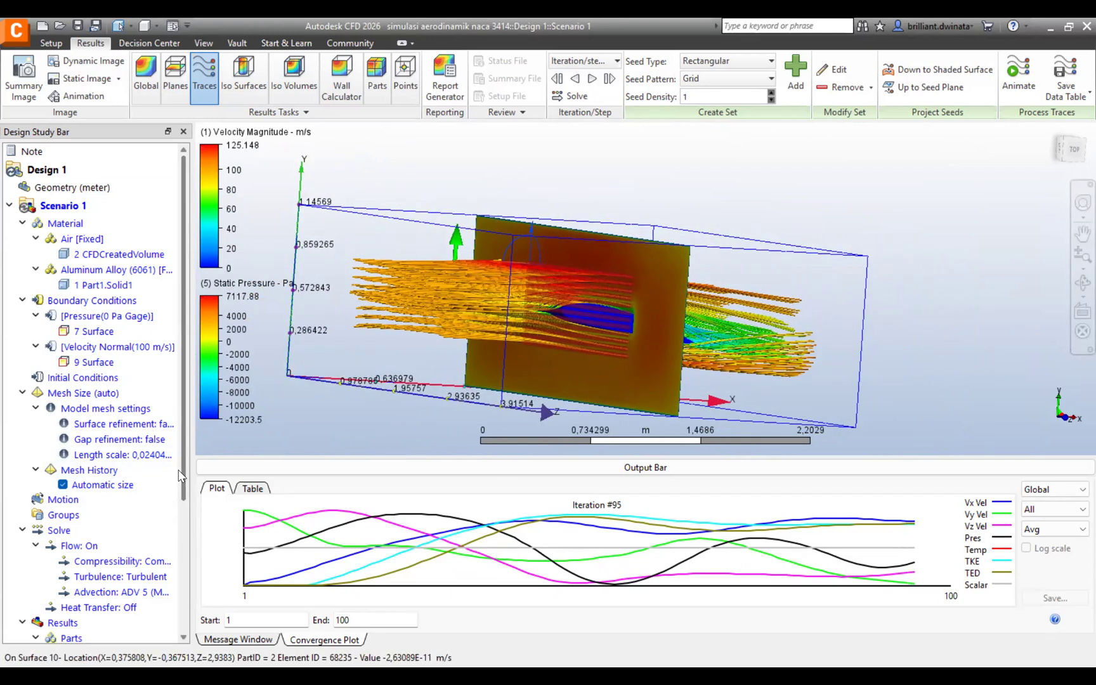
- Hide the Set 1 traces and the velocity Plane 2, and display the static pressure Plane 1 instead
drag(187, 486, 193, 596)
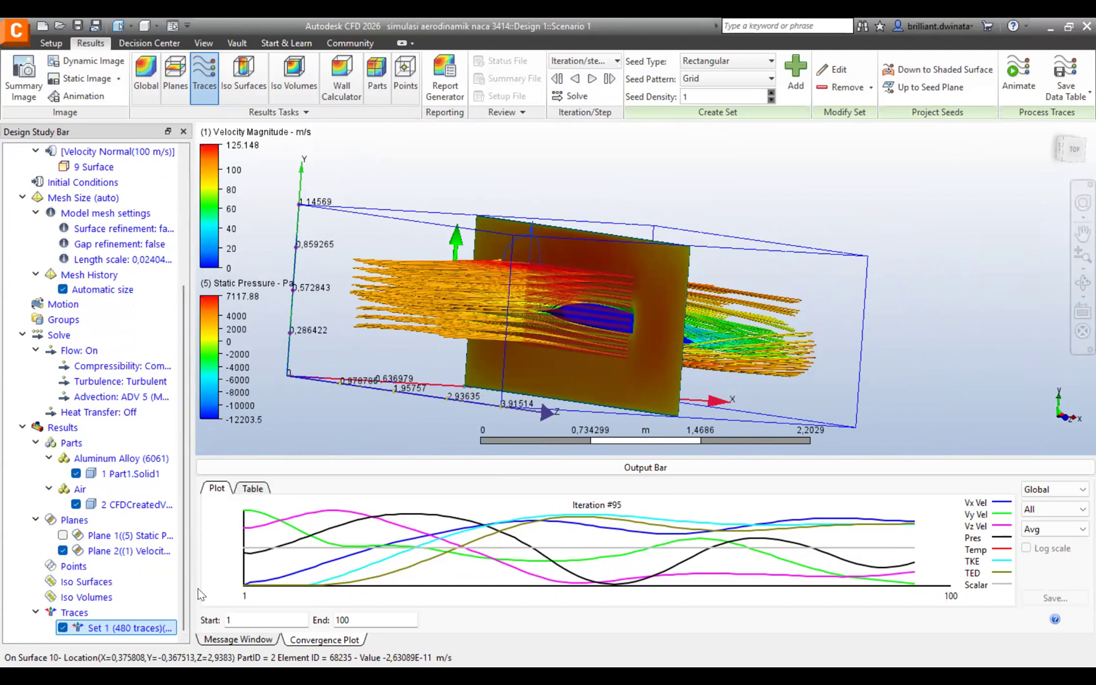
click(63, 628)
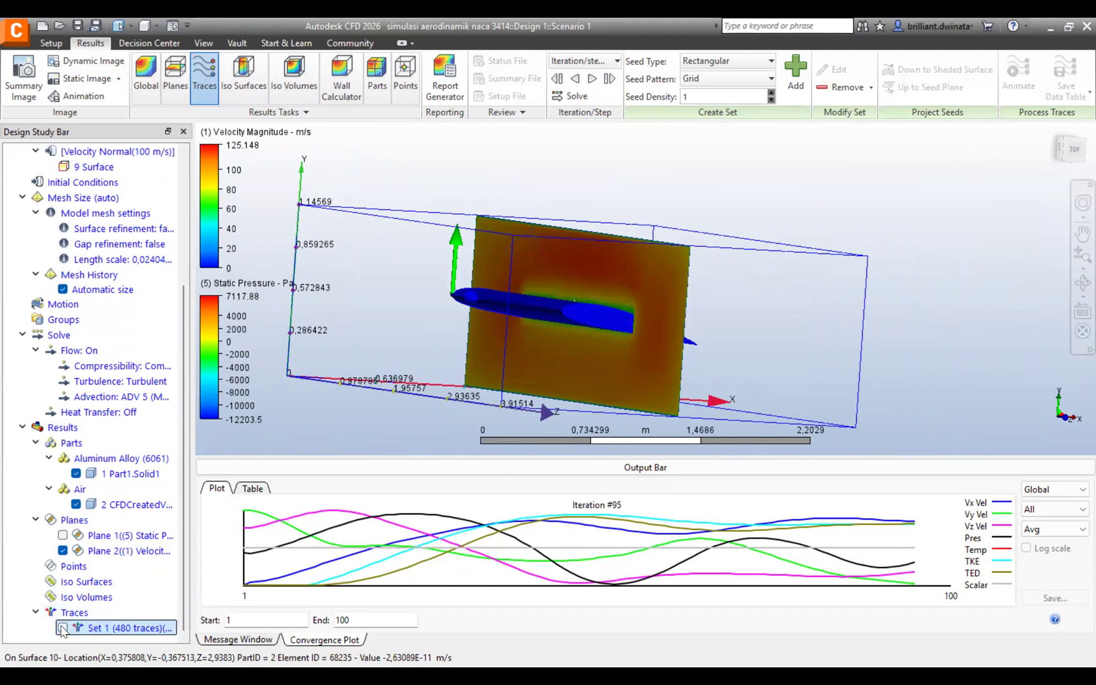
click(63, 551)
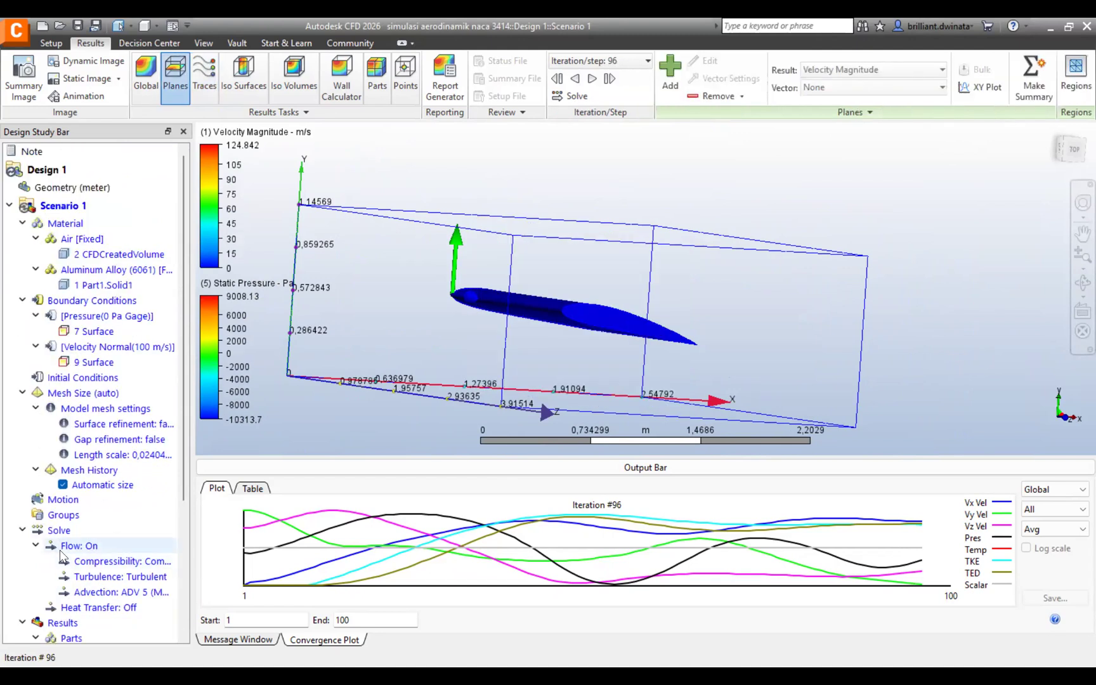
scroll(63, 546, down, 4)
click(62, 536)
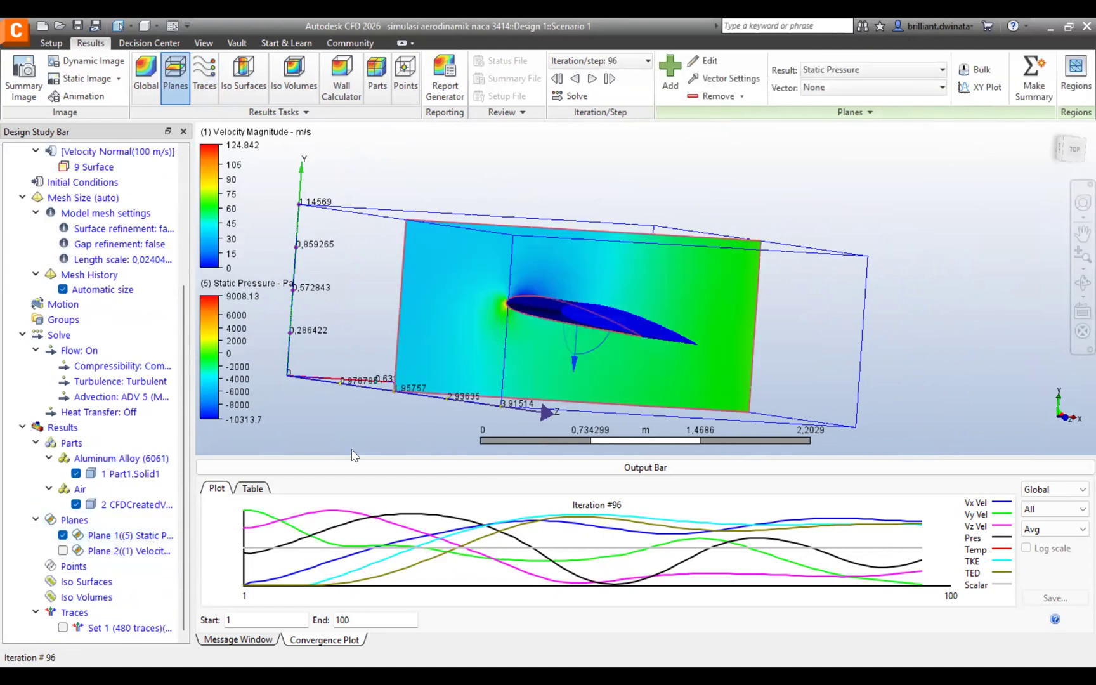
- Examine the static pressure field around the airfoil in the top and tilted 3D views, along with the convergence plot
click(1083, 149)
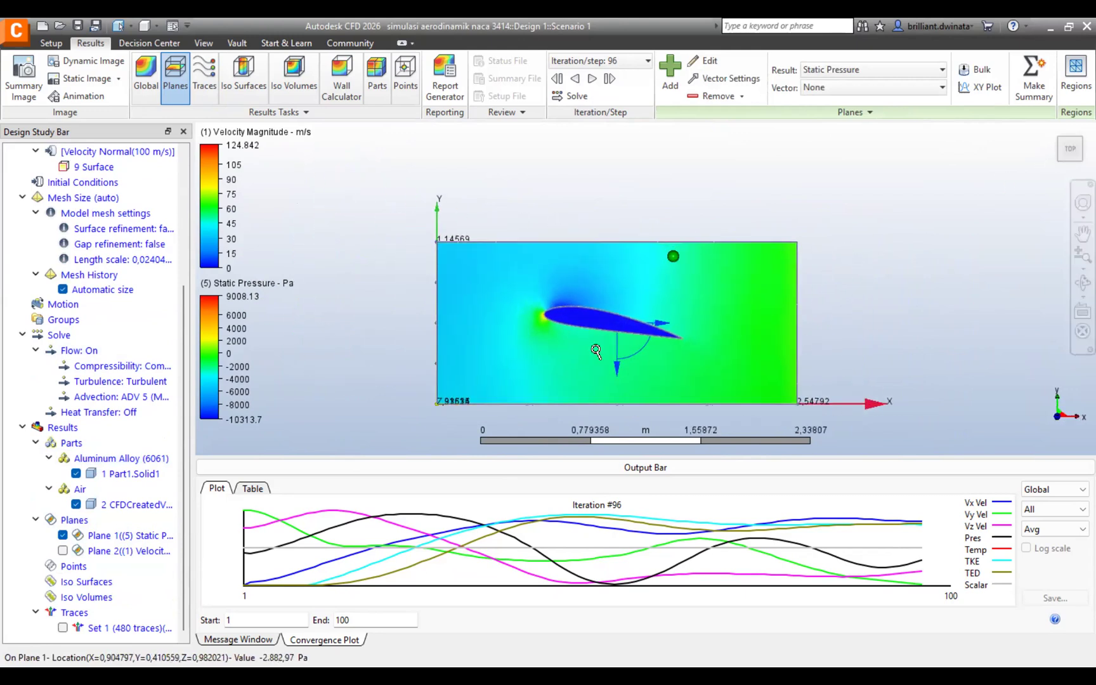
scroll(627, 304, up, 5)
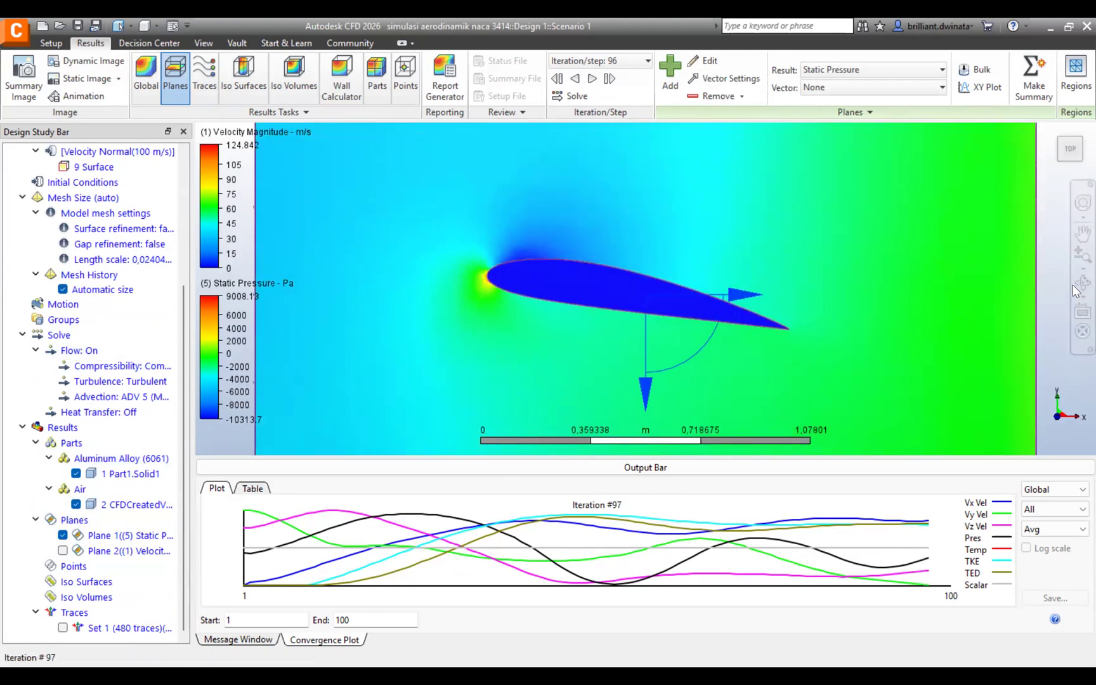
shift+middle_drag(592, 283, 656, 345)
scroll(660, 325, down, 3)
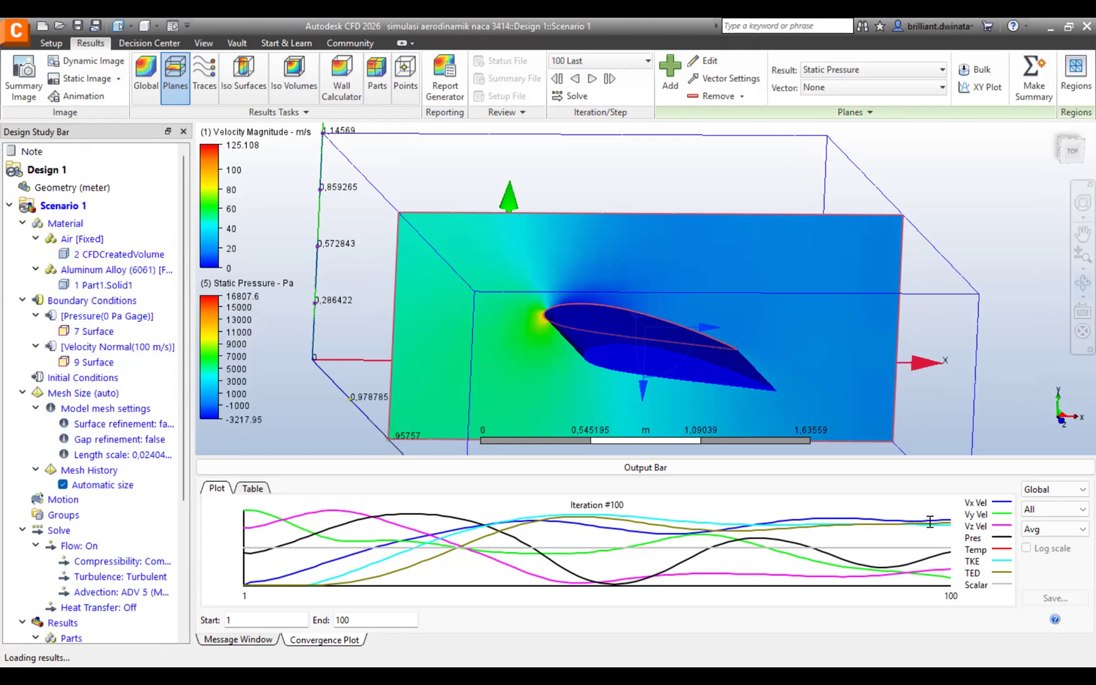
click(323, 639)
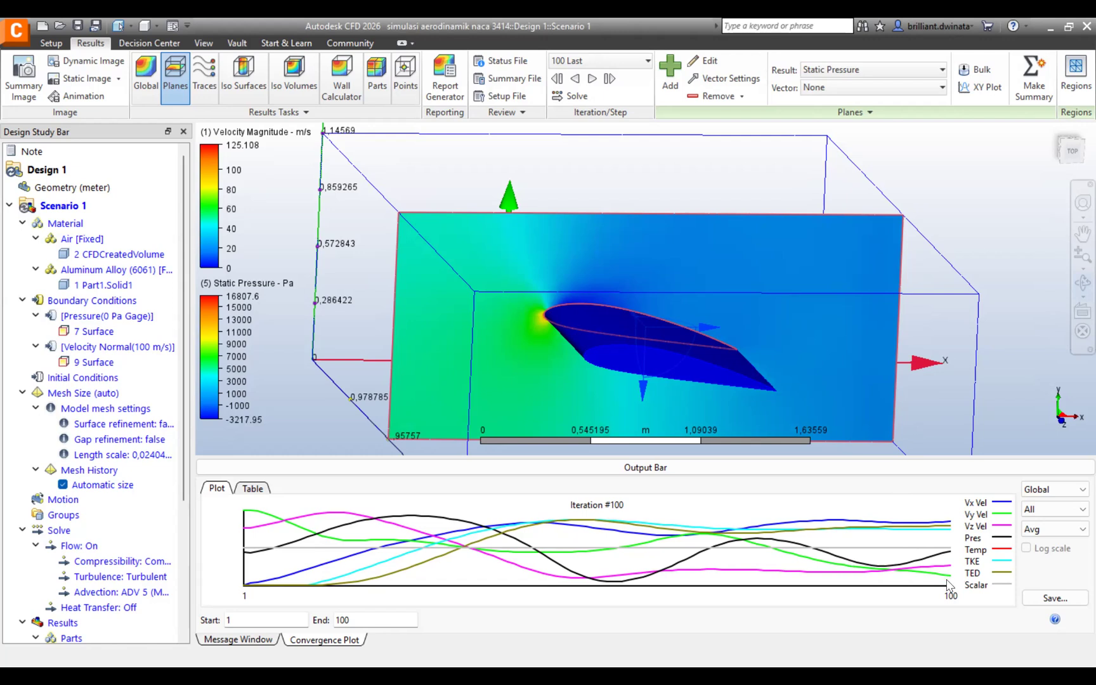
scroll(583, 280, down, 5)
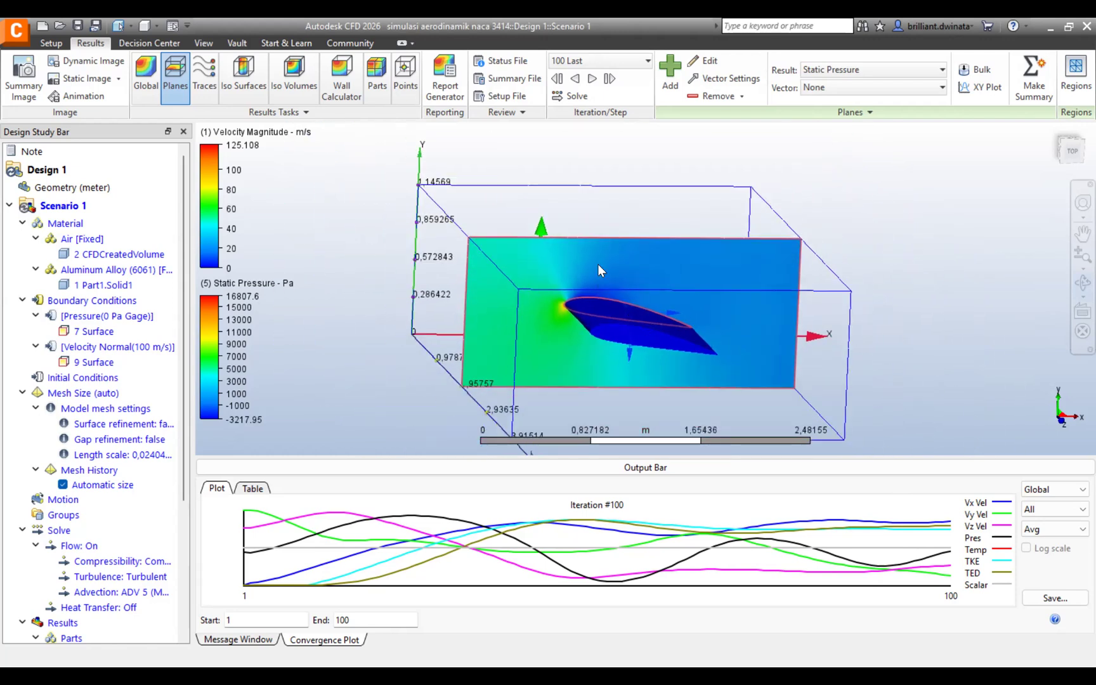
scroll(597, 264, up, 2)
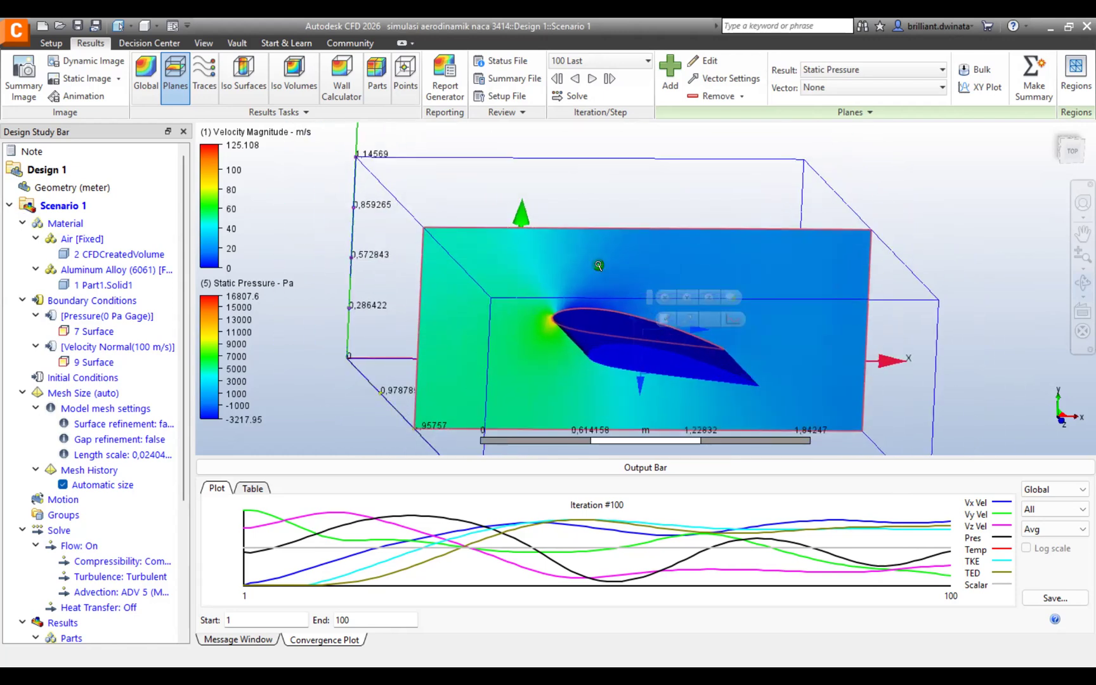
- Open the Wall Calculator and enable the Force result in Newton
click(339, 94)
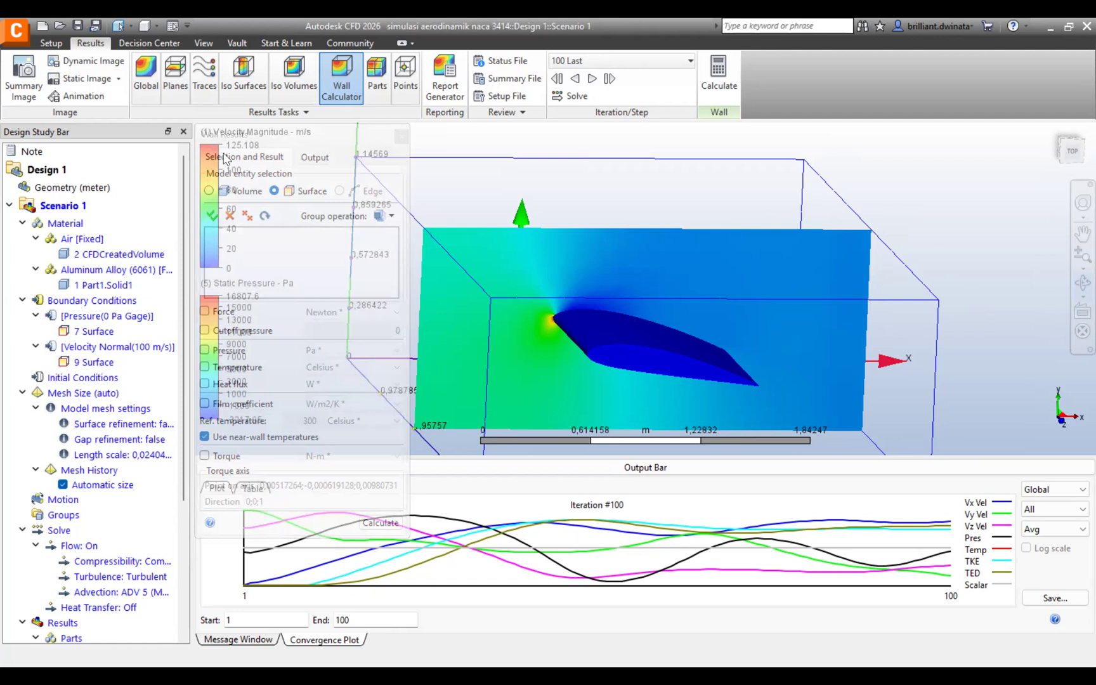
drag(224, 158, 181, 152)
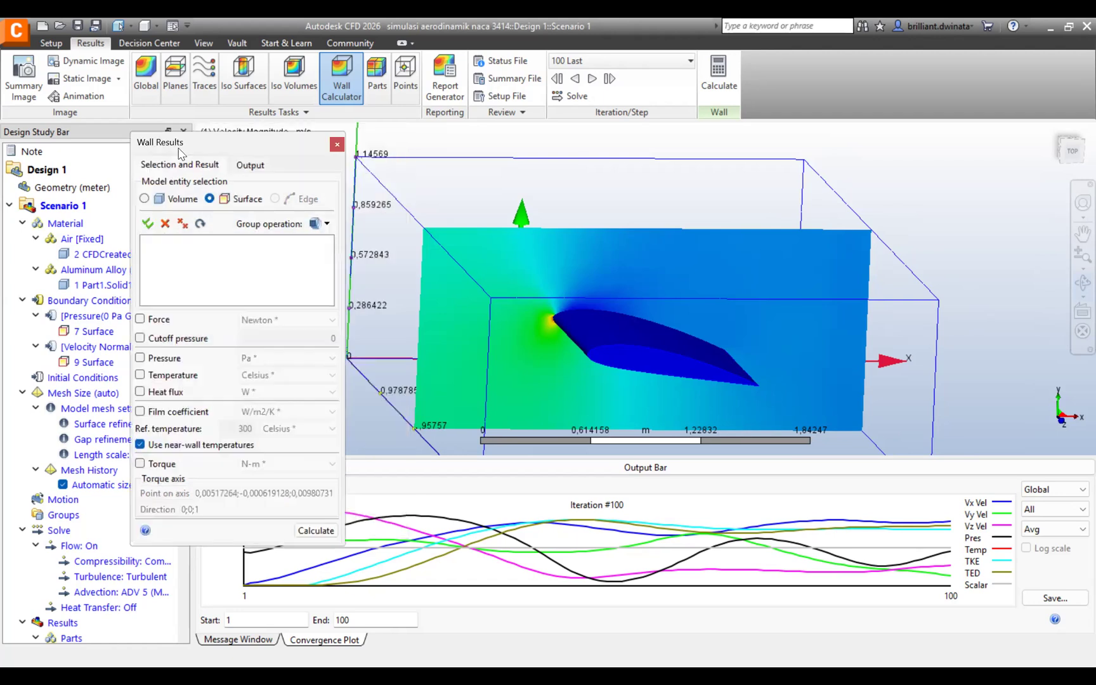
click(139, 321)
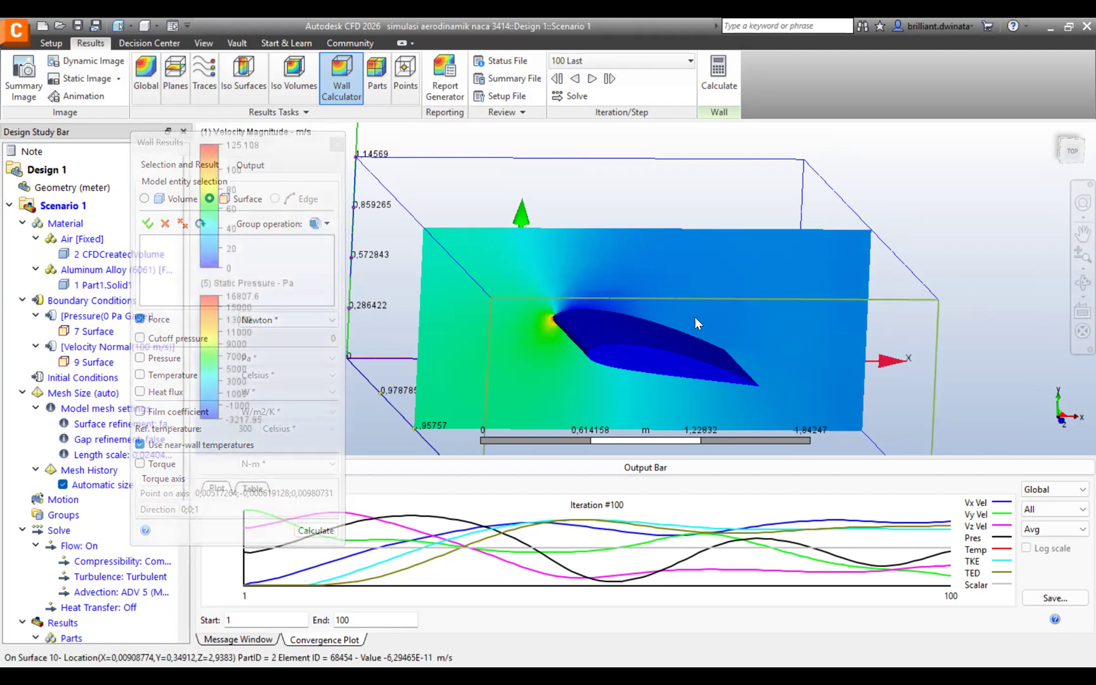
- Hide the air volume CFDCreatedVolume in the results so the wing's surfaces can be selected
click(1076, 285)
drag(639, 286, 631, 325)
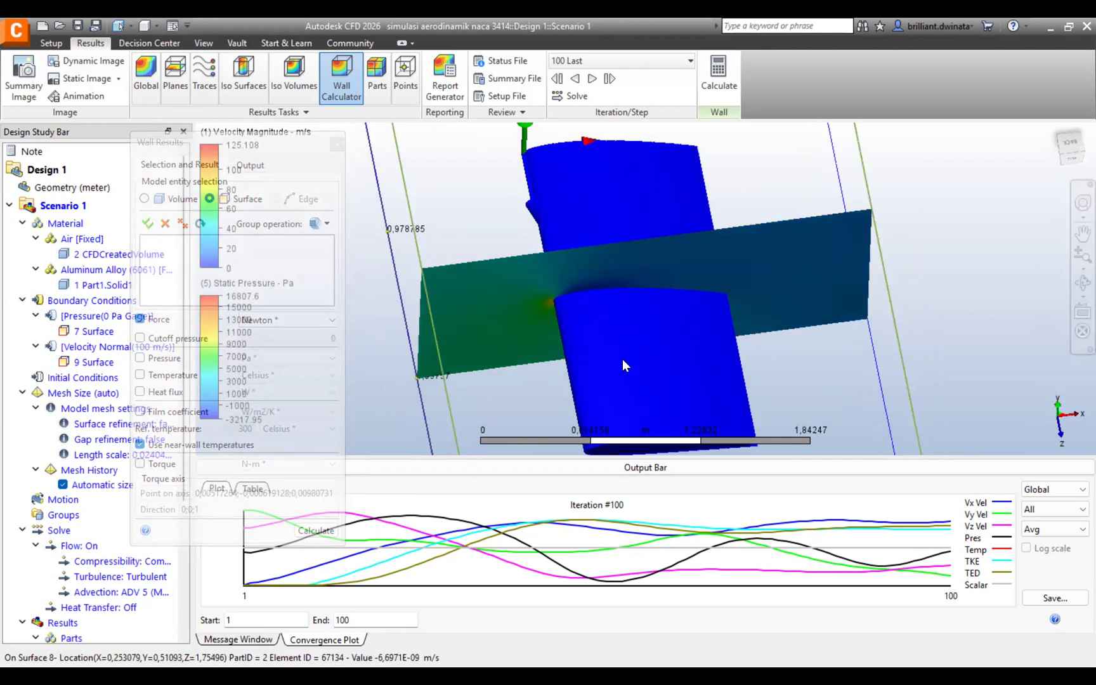
scroll(623, 359, down, 4)
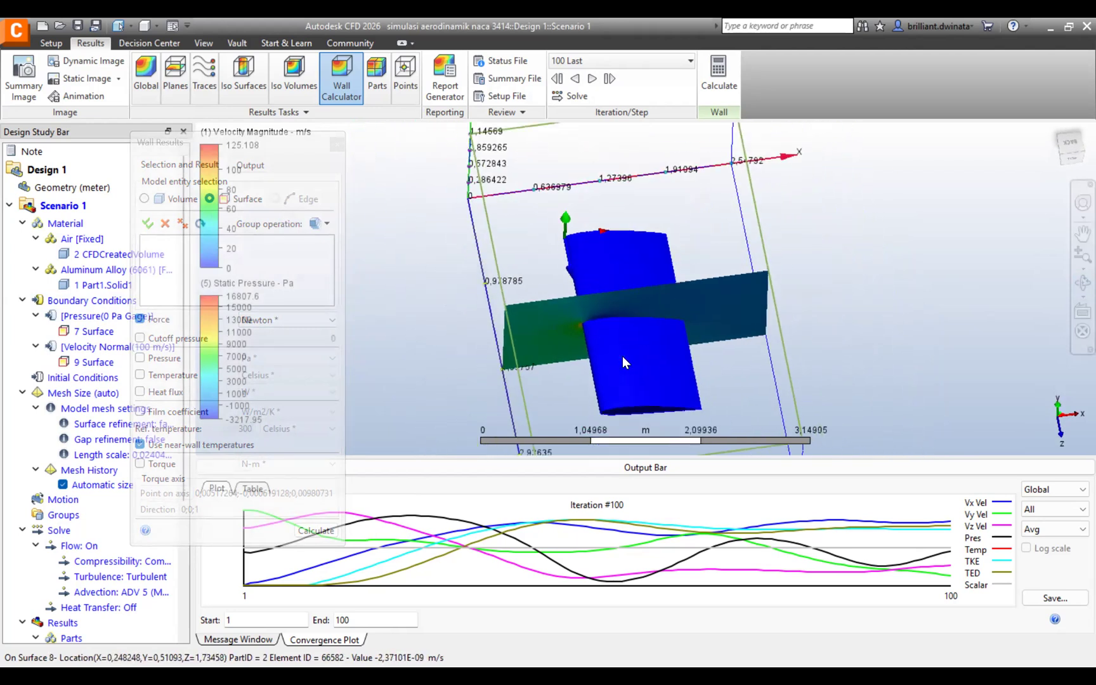
drag(240, 138, 212, 125)
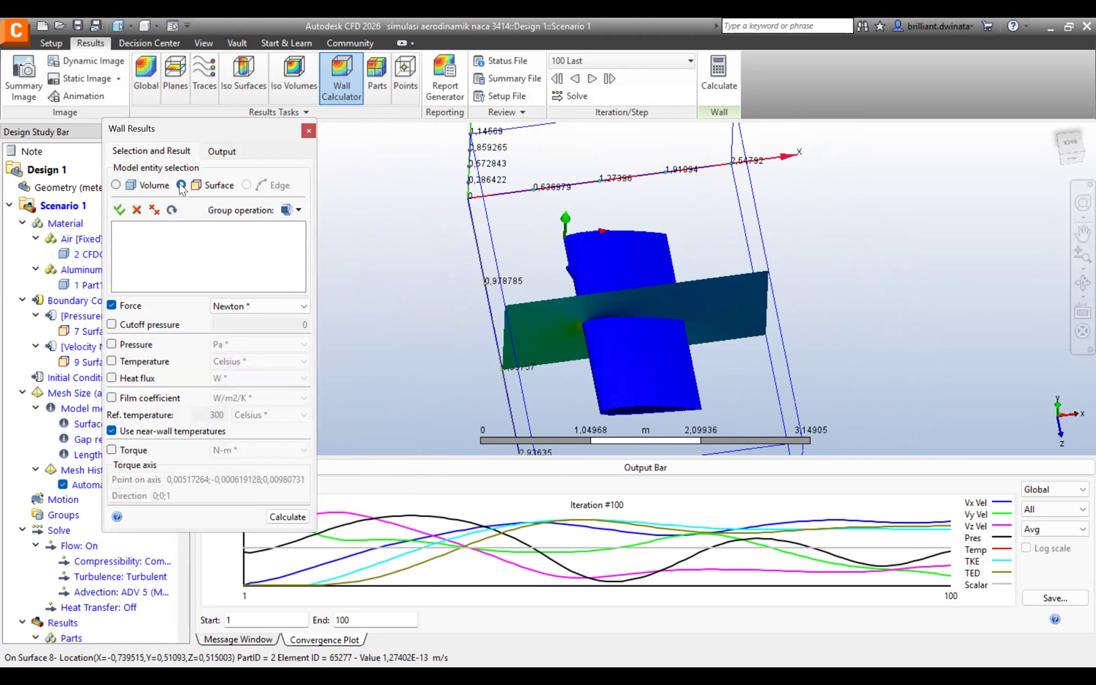
scroll(665, 344, up, 3)
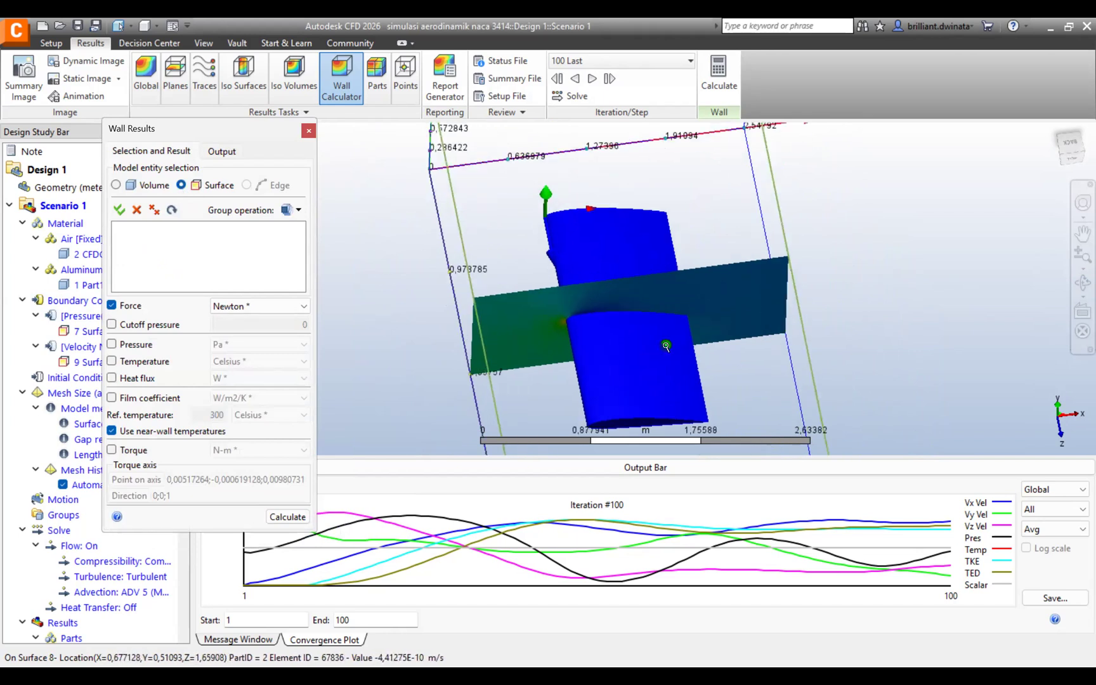
scroll(625, 347, down, 2)
scroll(625, 347, down, 1)
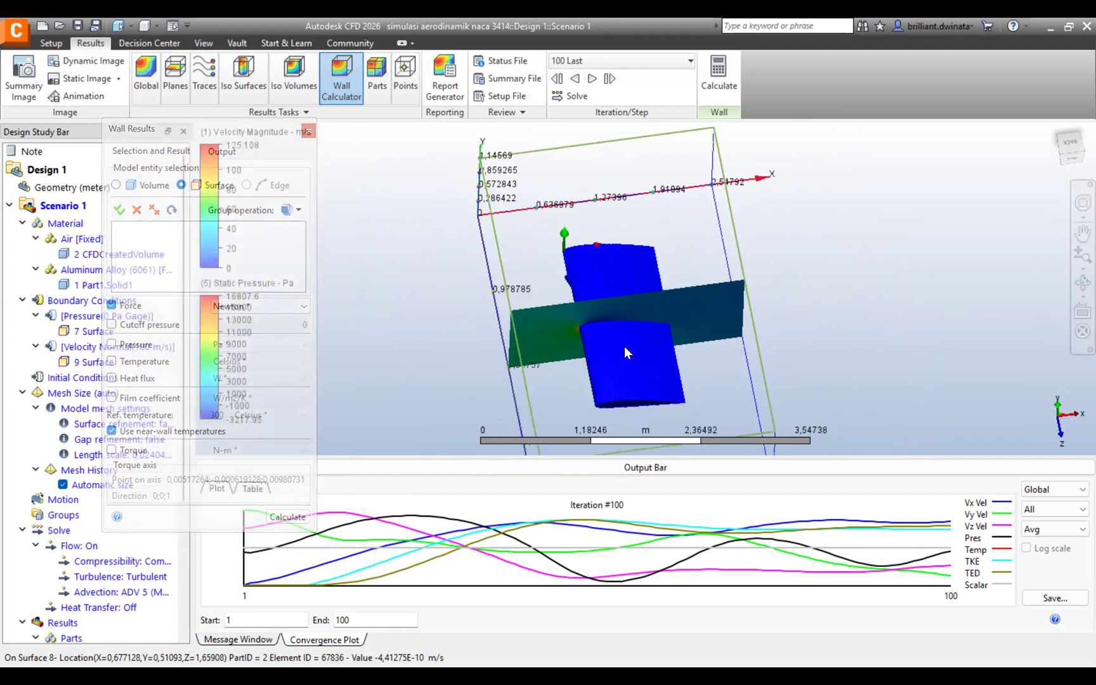
scroll(624, 345, up, 1)
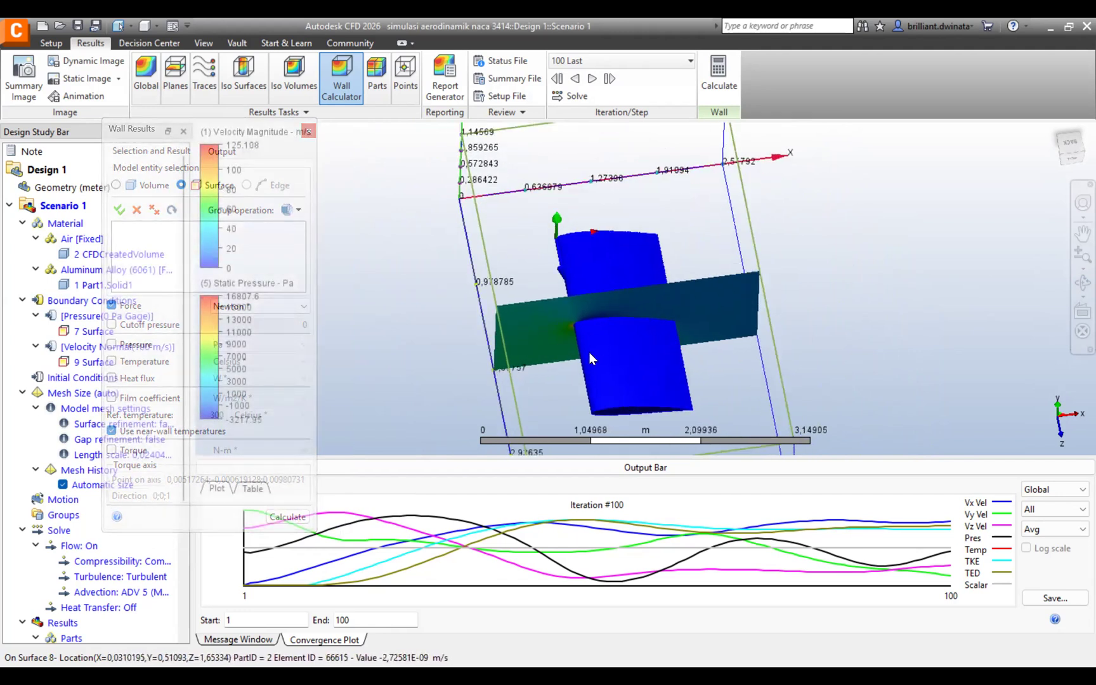
scroll(95, 596, down, 4)
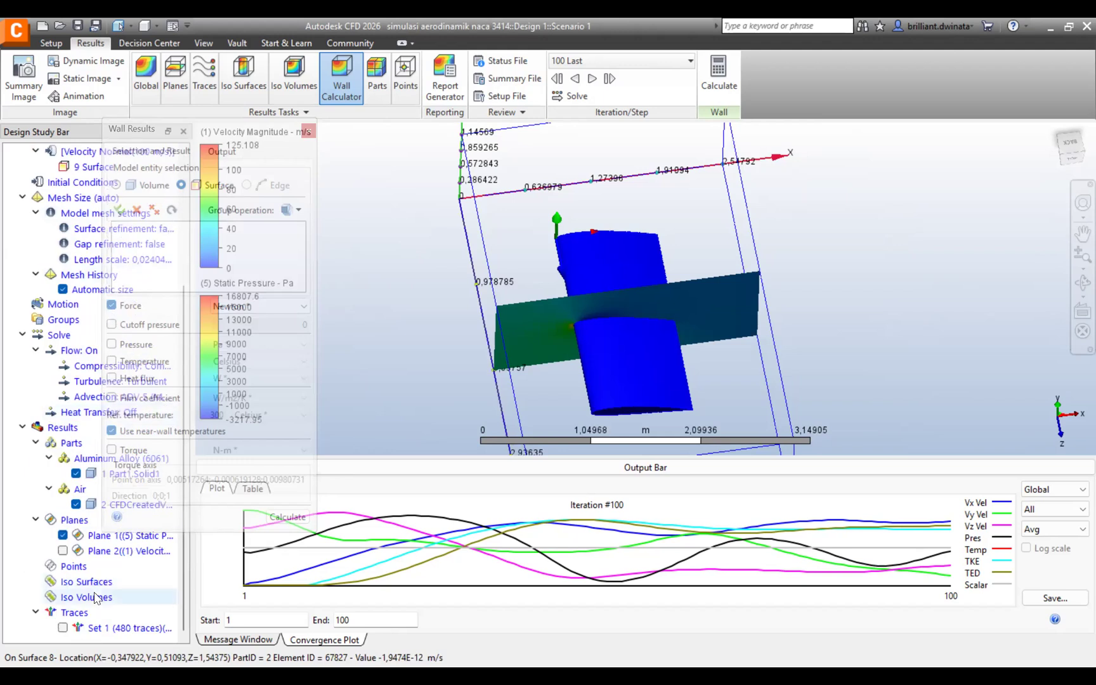
click(76, 504)
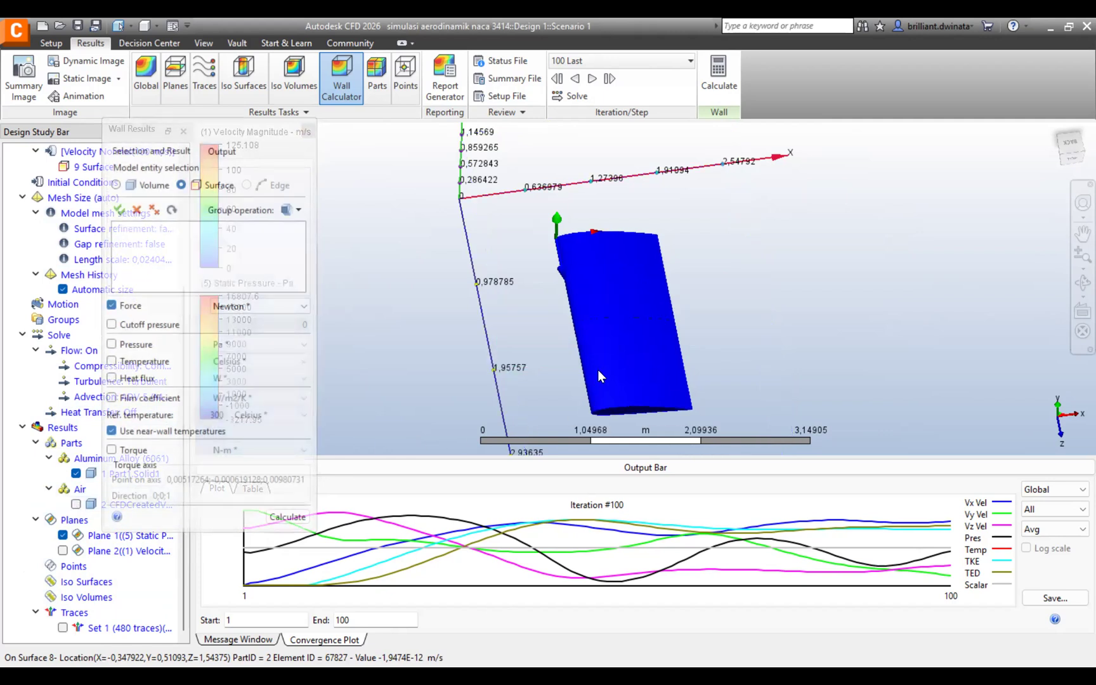
- Calculate the wall forces on the wing's upper surface 2 and lower surface 4
scroll(616, 331, up, 2)
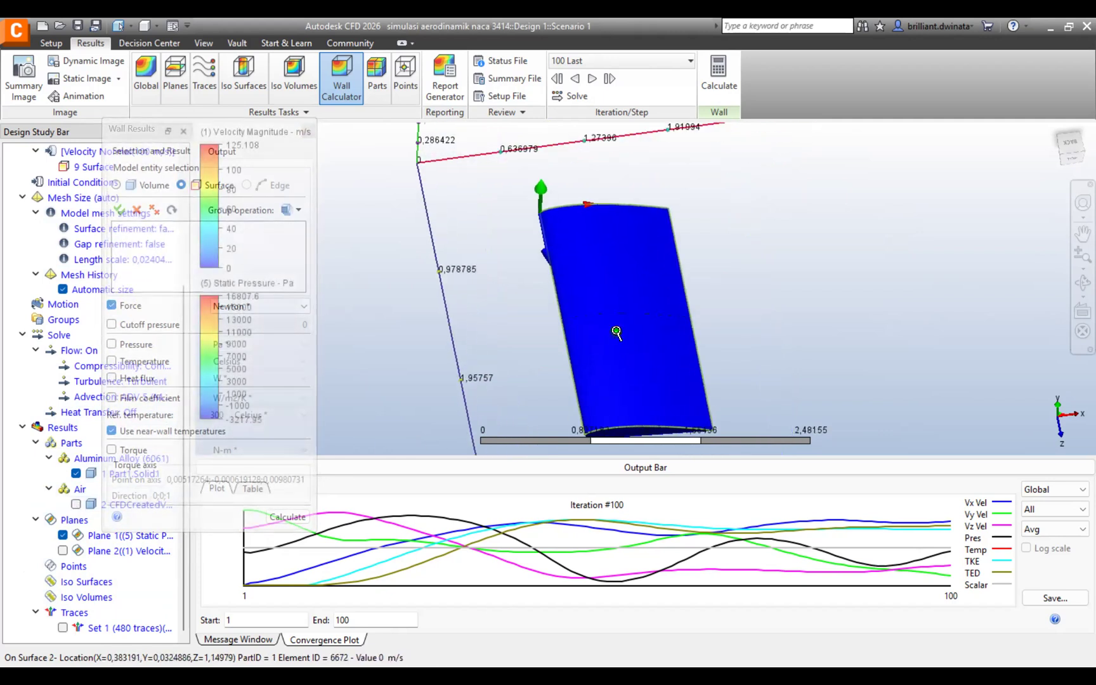
click(604, 315)
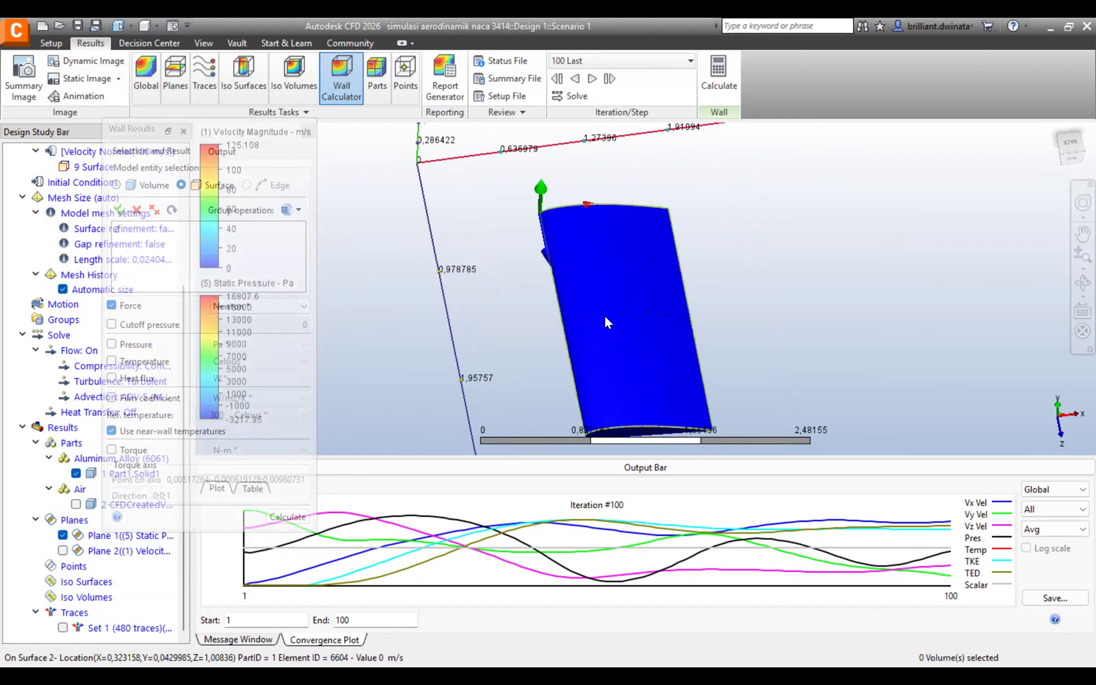
click(152, 113)
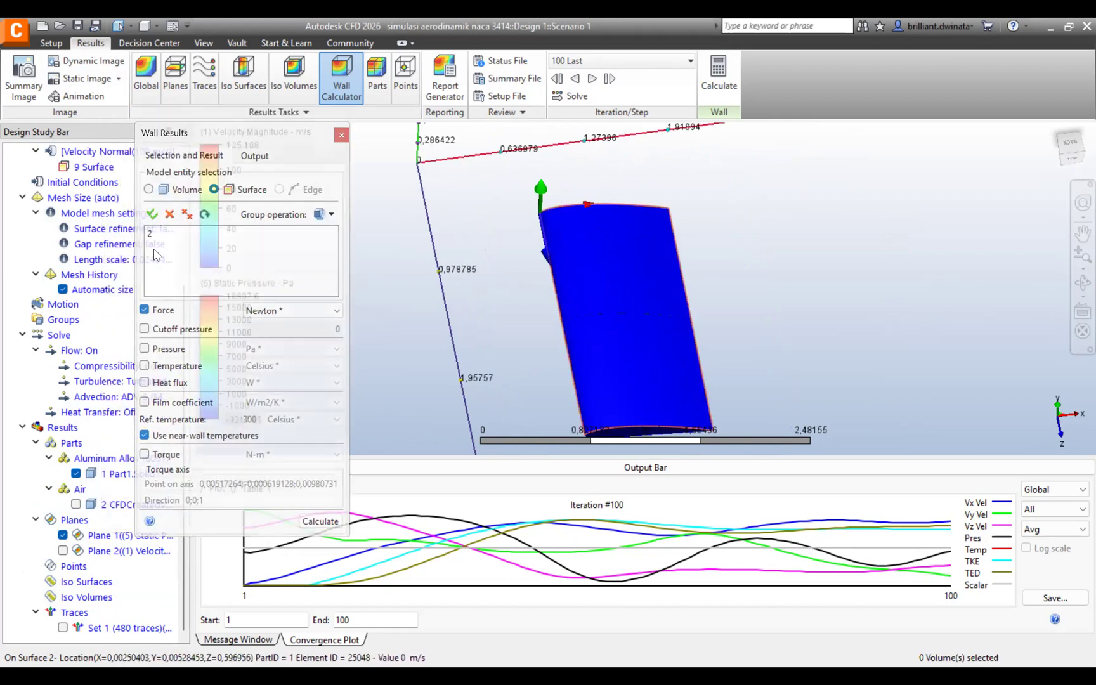
click(1076, 285)
drag(612, 368, 620, 283)
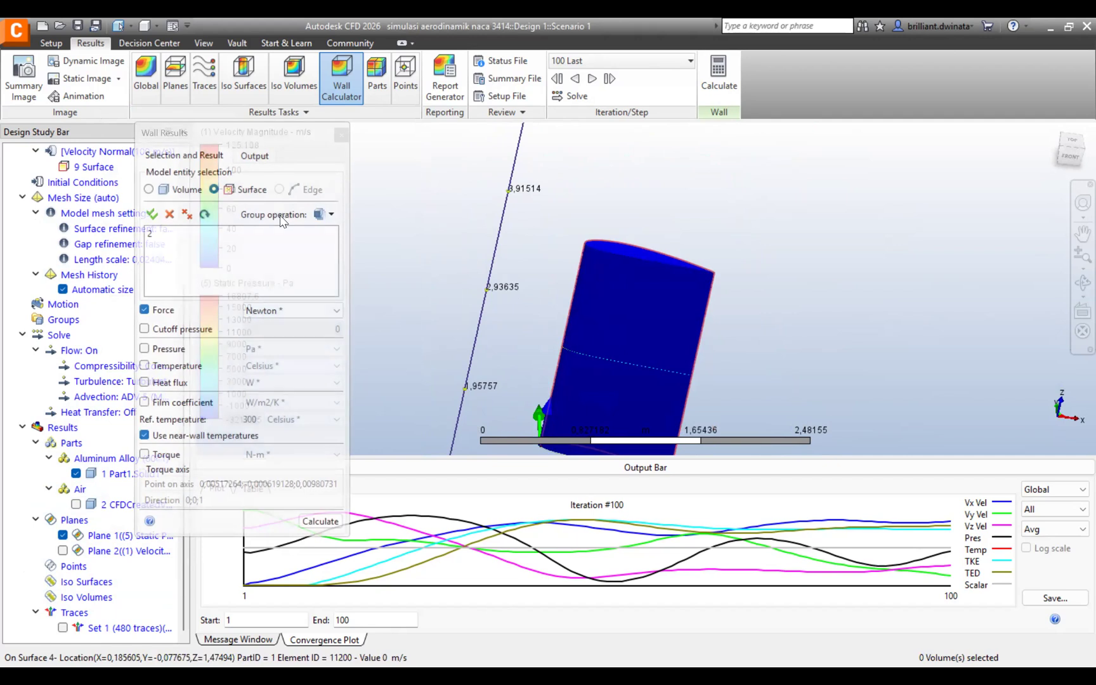
click(631, 315)
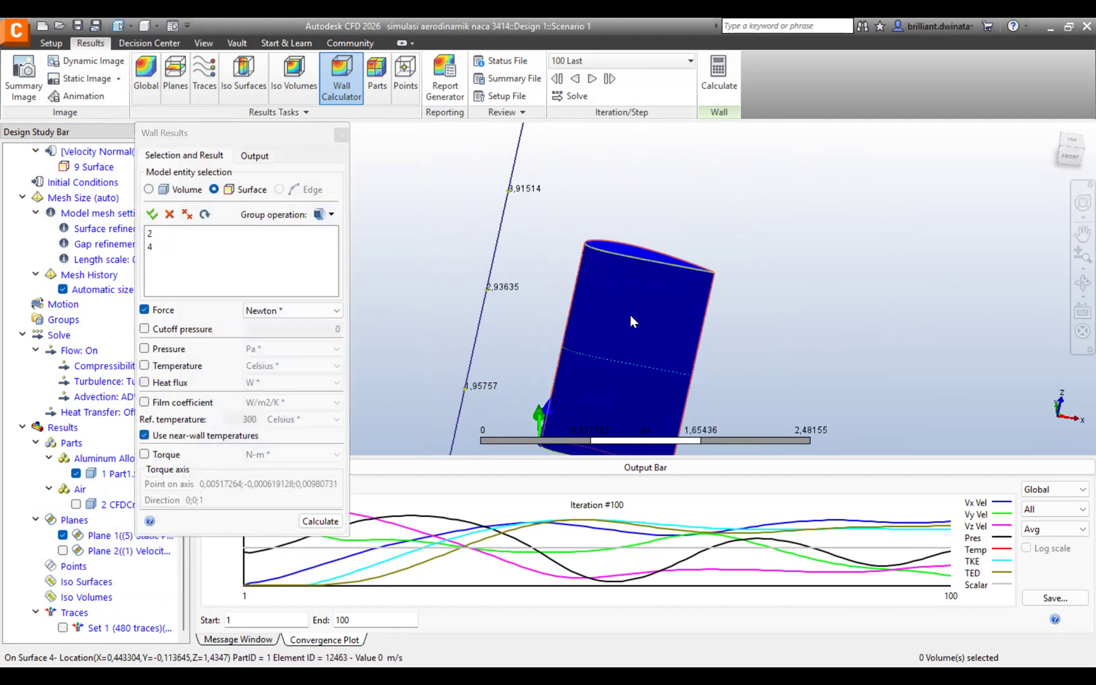
click(321, 515)
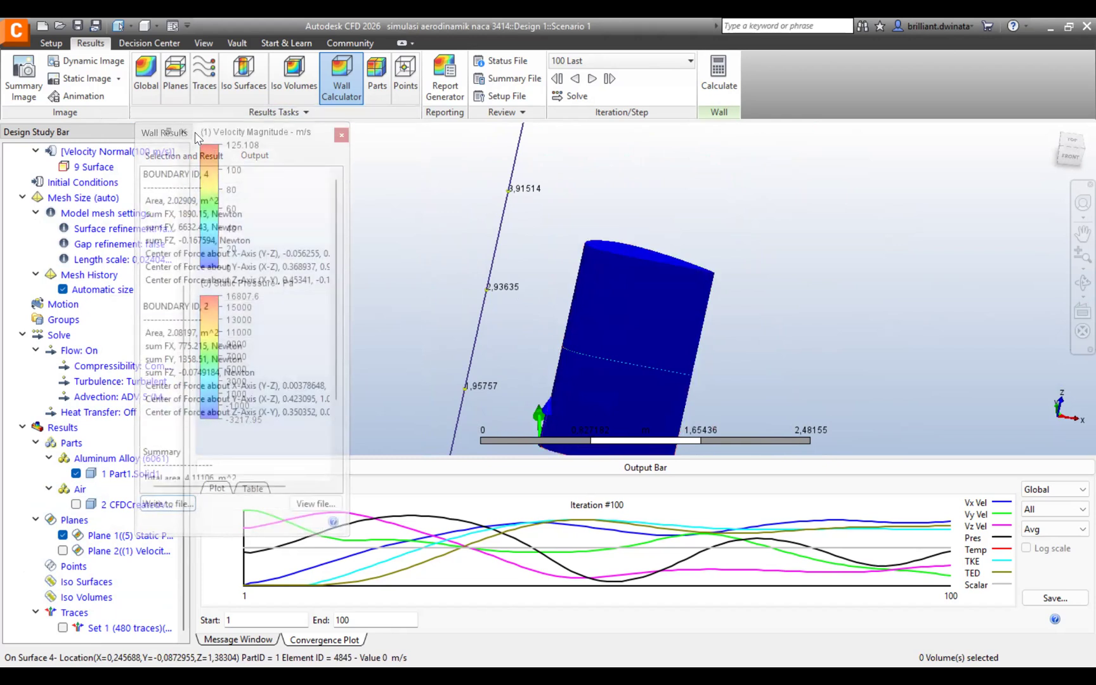
- Examine the FY forces of boundaries 4 and 2 in the wall results alongside the airfoil in the top view
drag(196, 136, 416, 262)
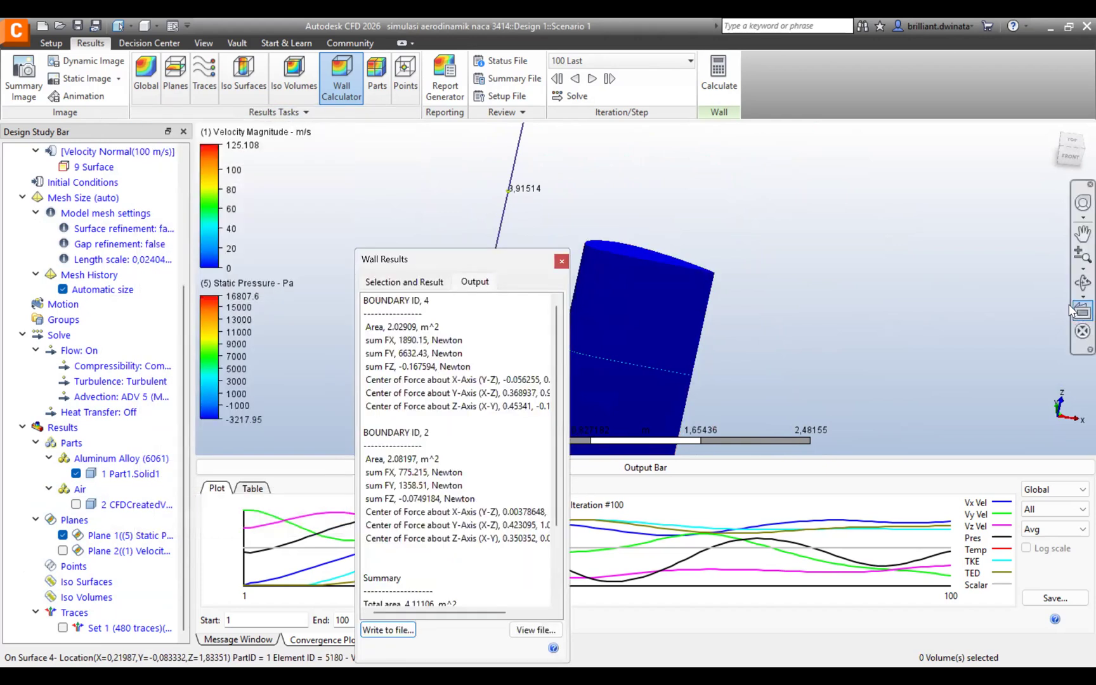
click(1072, 140)
scroll(557, 235, up, 5)
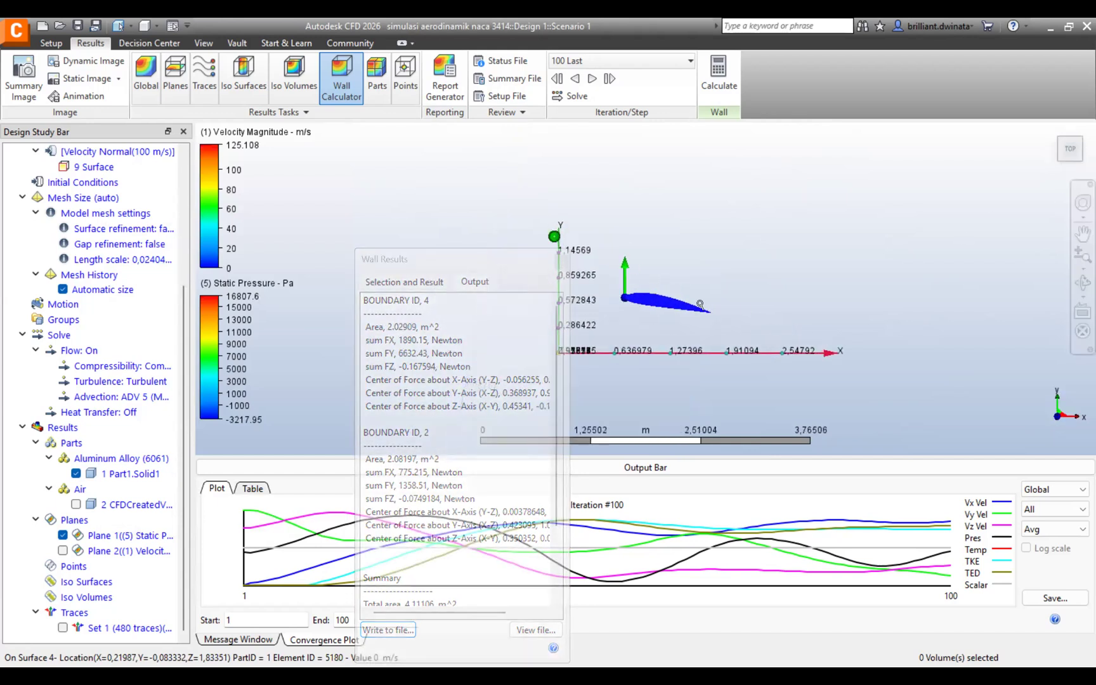
middle_drag(617, 290, 576, 293)
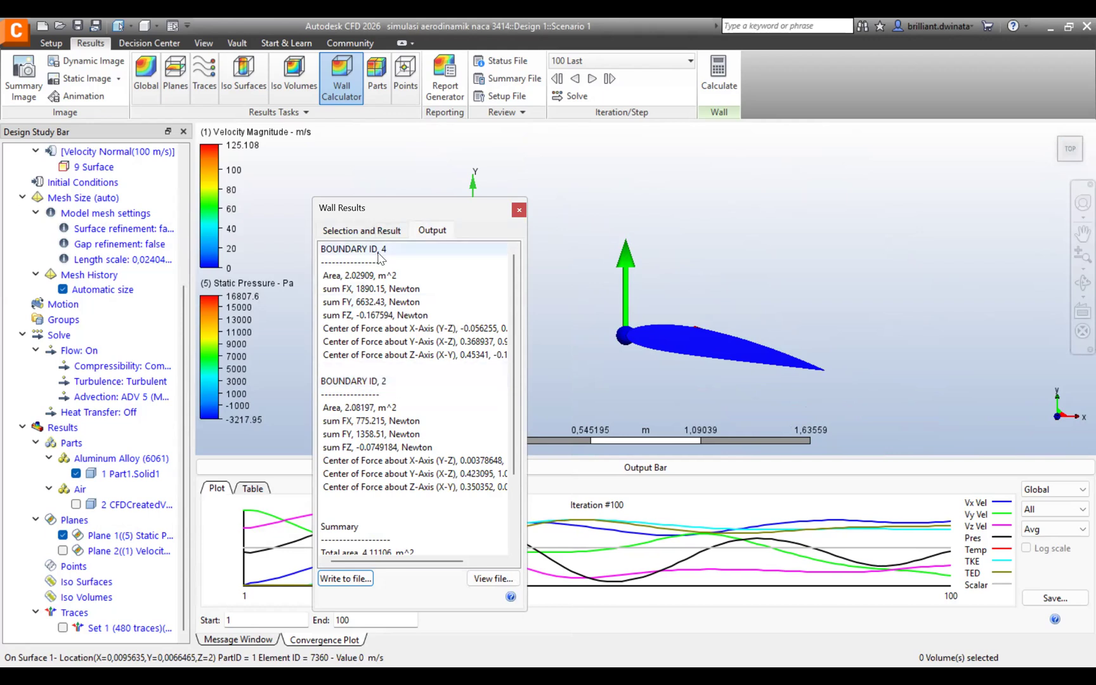
click(337, 304)
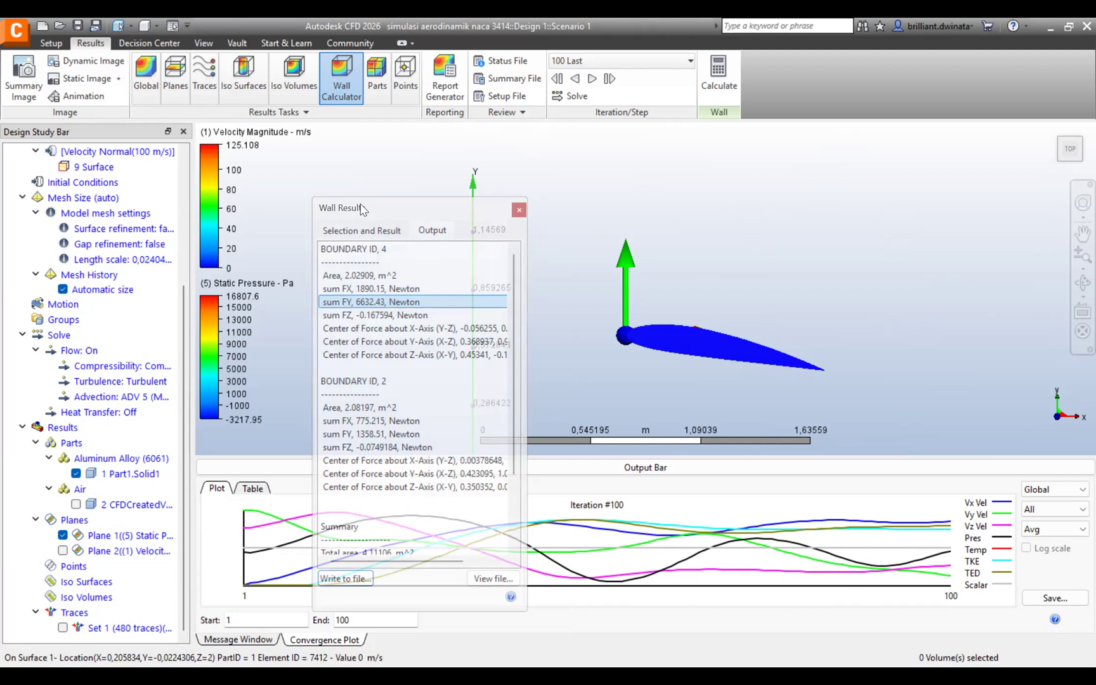
drag(362, 210, 398, 208)
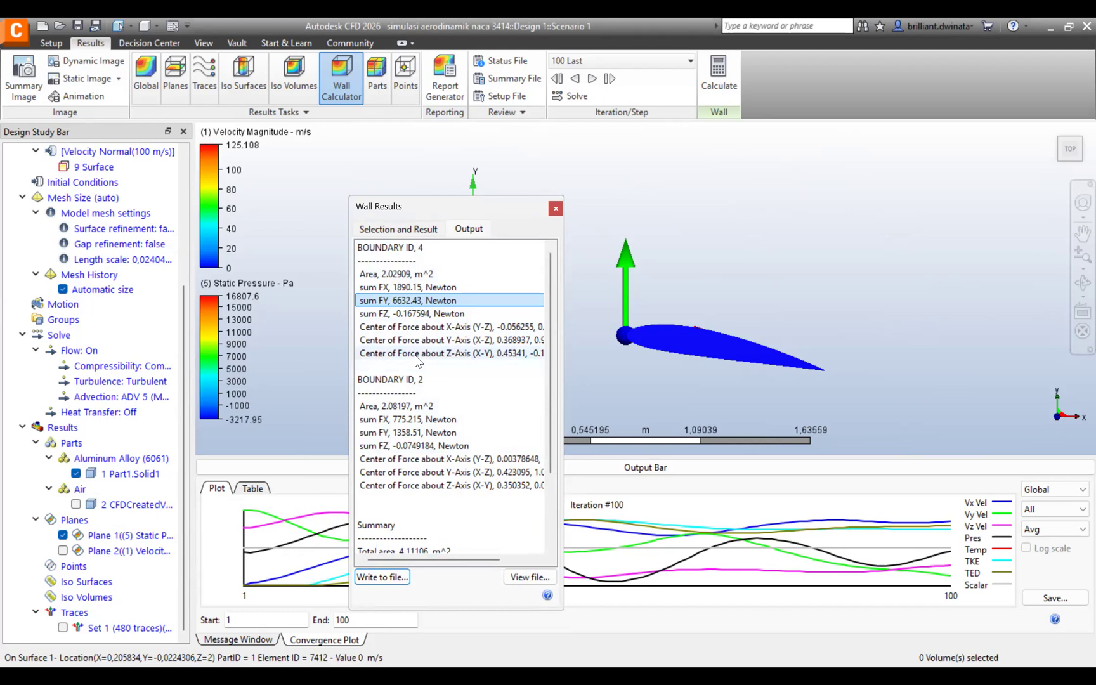
click(414, 433)
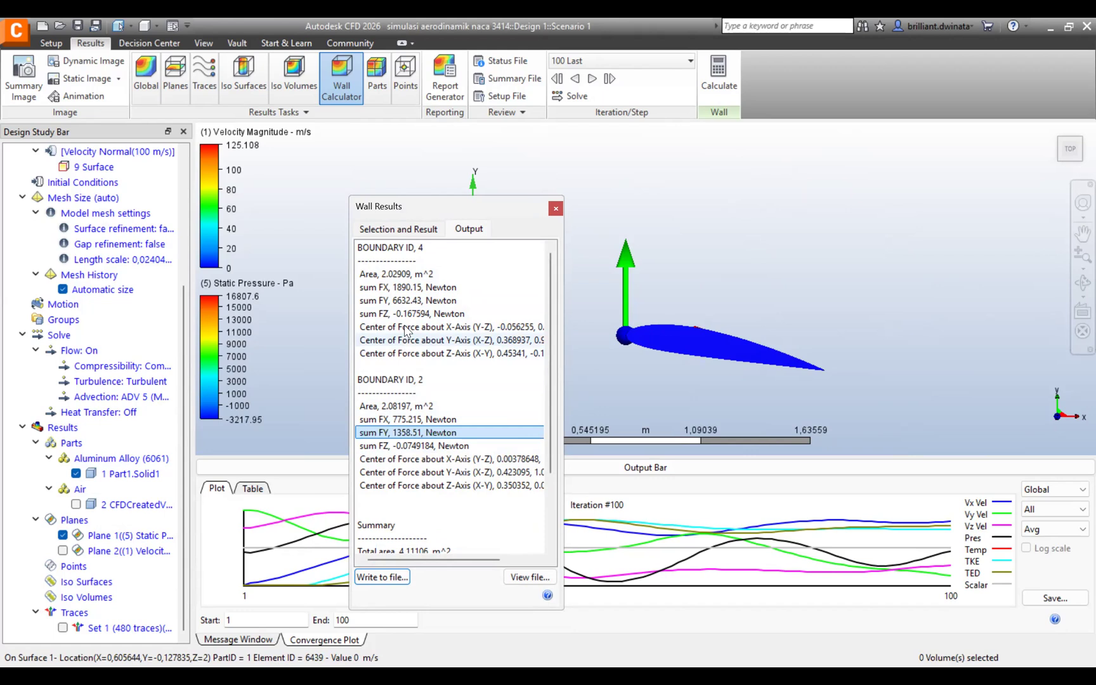
click(406, 302)
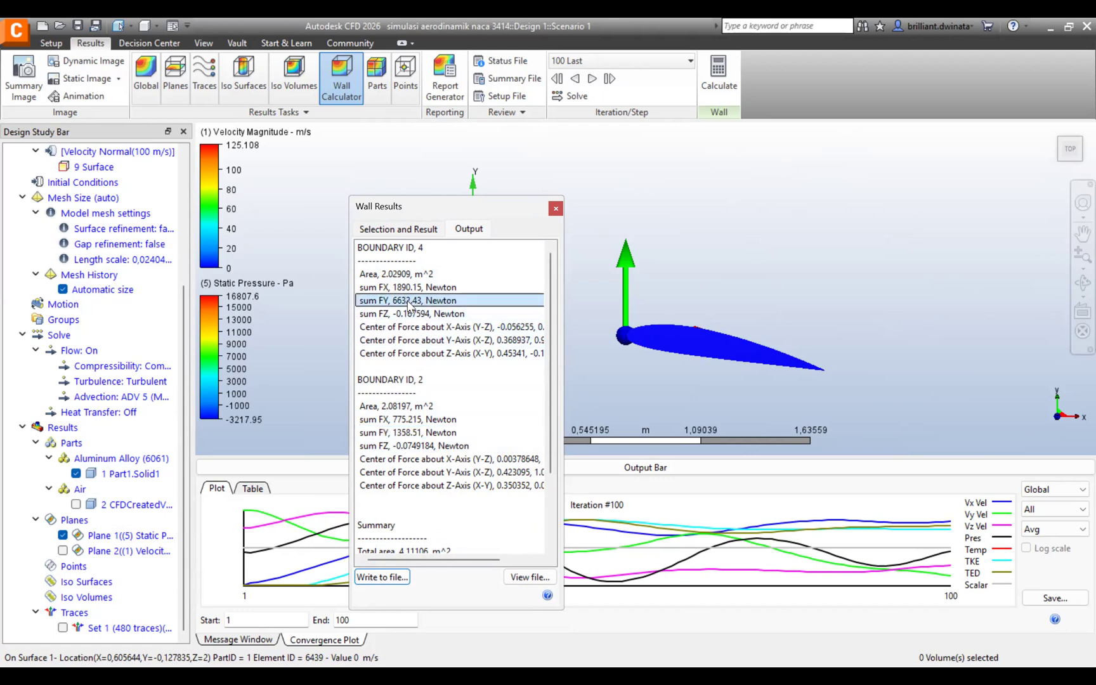
click(395, 435)
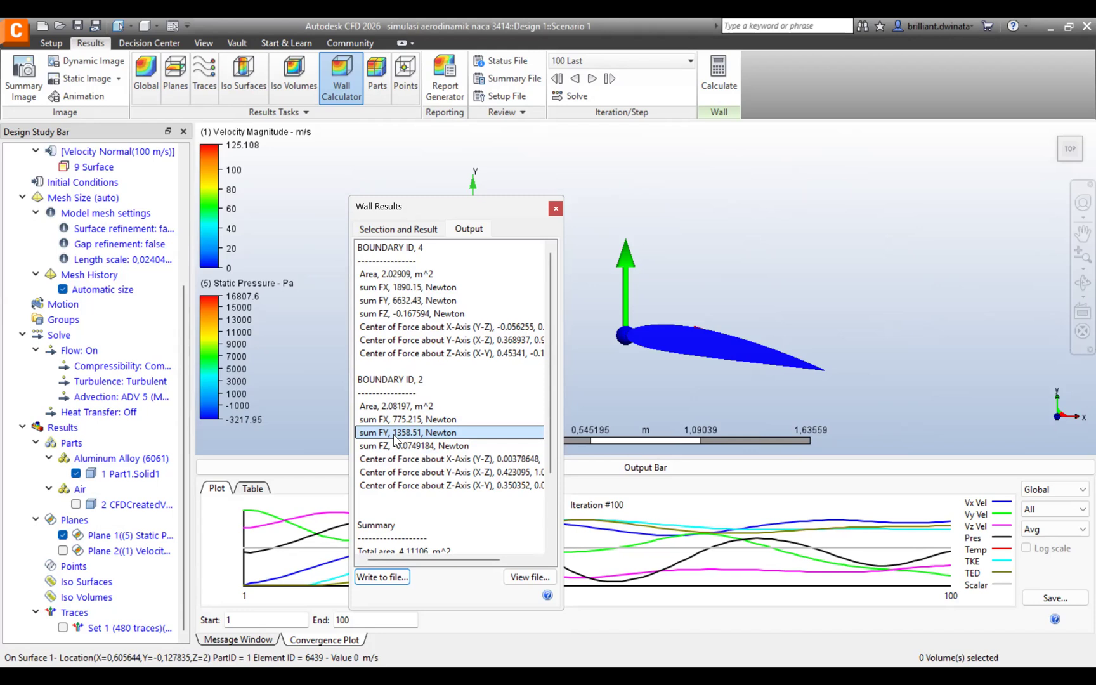
- Compare the FX and FY forces of boundaries 4 and 2 with the wing profile in a closer view
click(413, 300)
click(412, 432)
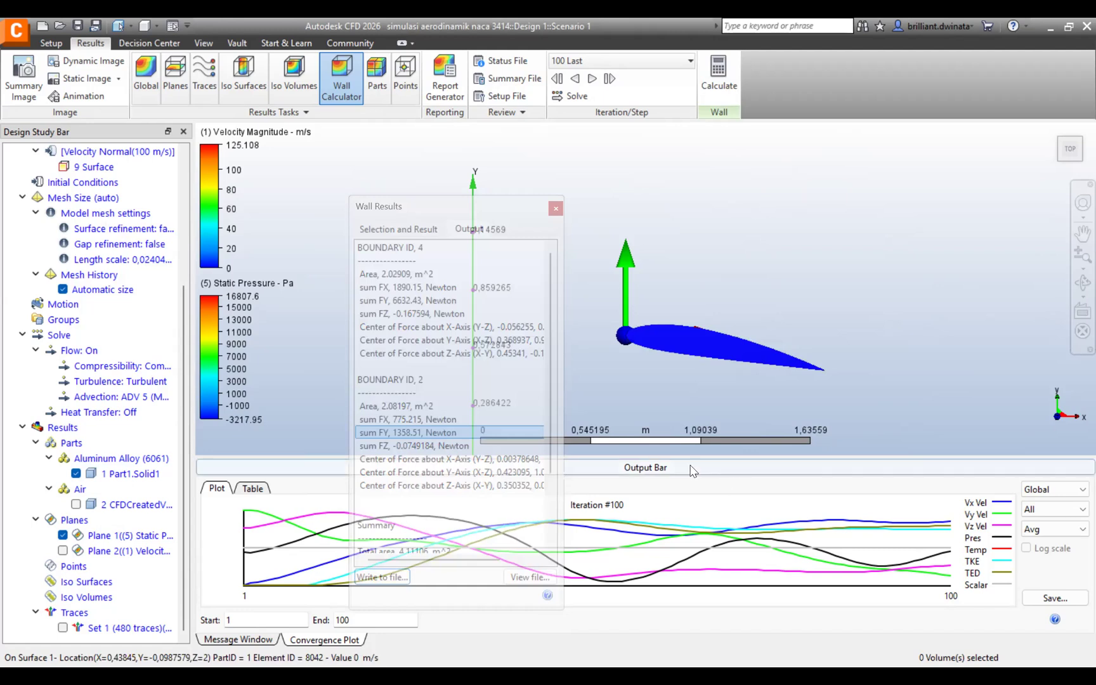
drag(411, 204, 401, 150)
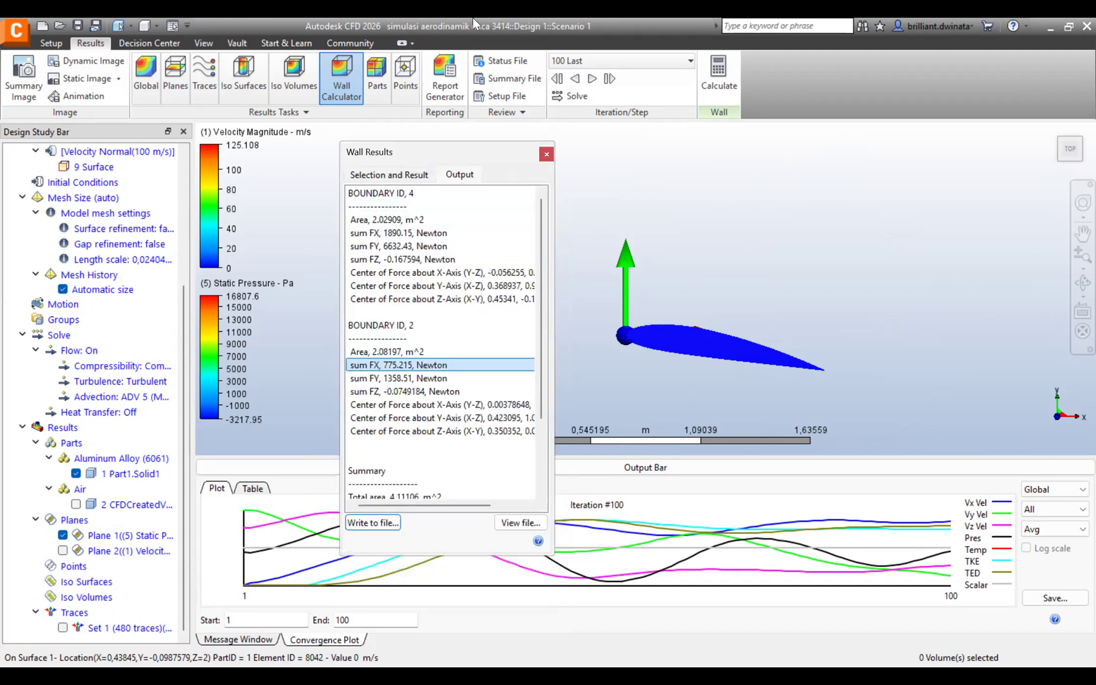
drag(385, 152, 320, 155)
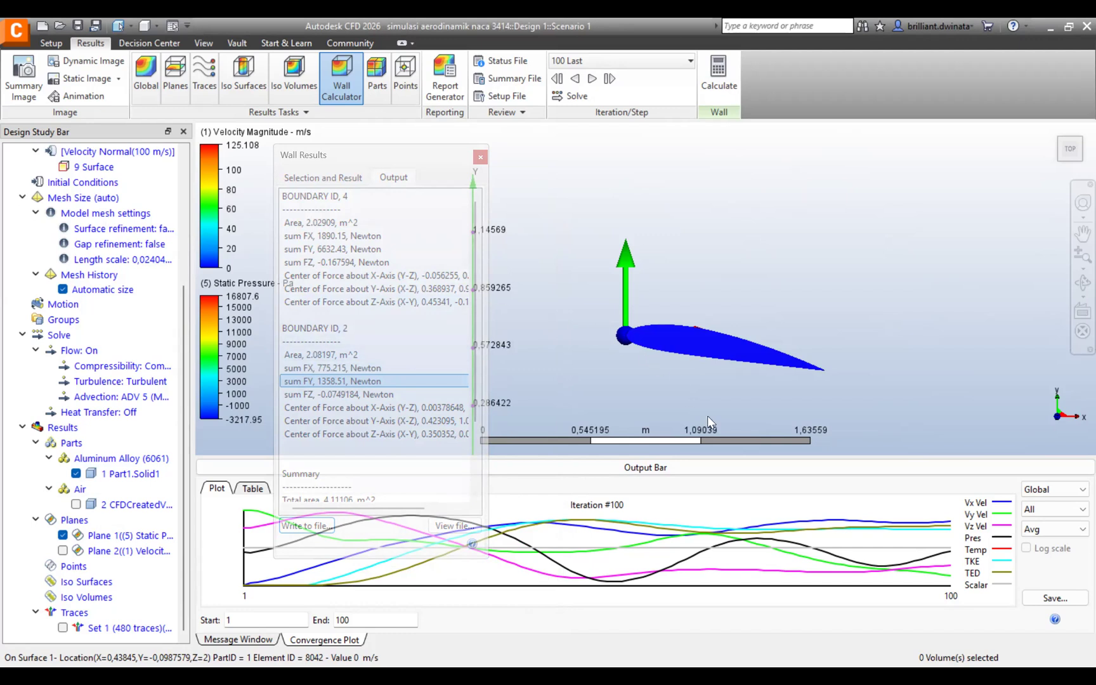
scroll(693, 363, up, 5)
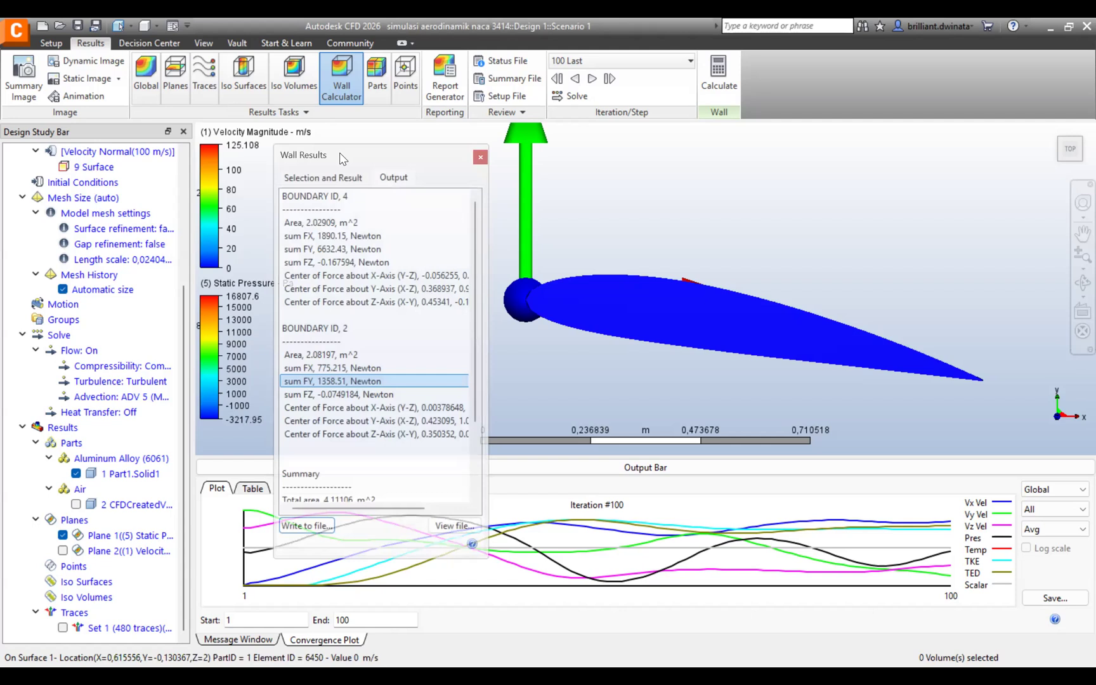
drag(341, 158, 221, 49)
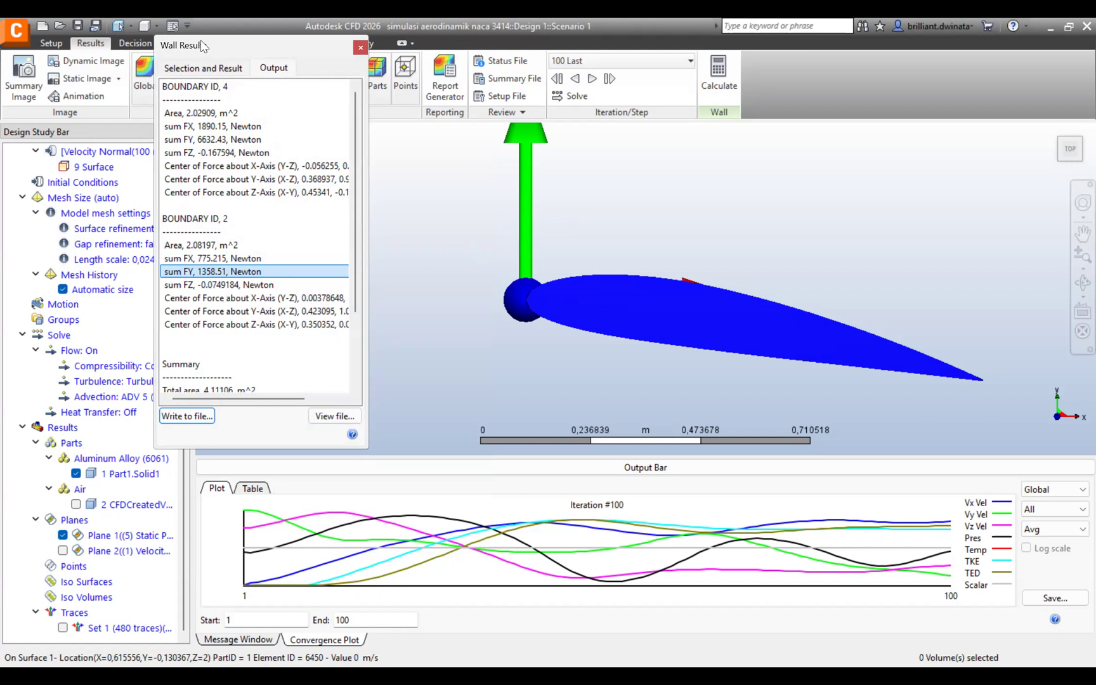
drag(202, 47, 358, 92)
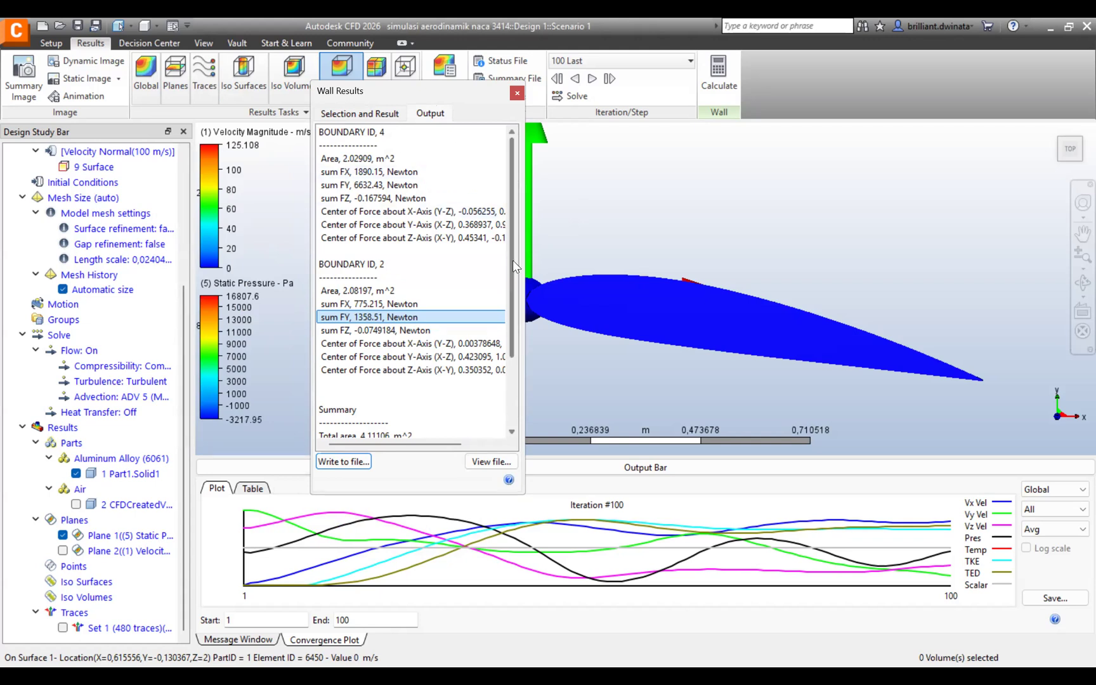
- Review the wall results list for both boundaries, keeping the results window clear of the airfoil and its force direction arrow
scroll(499, 346, down, 3)
scroll(499, 347, up, 2)
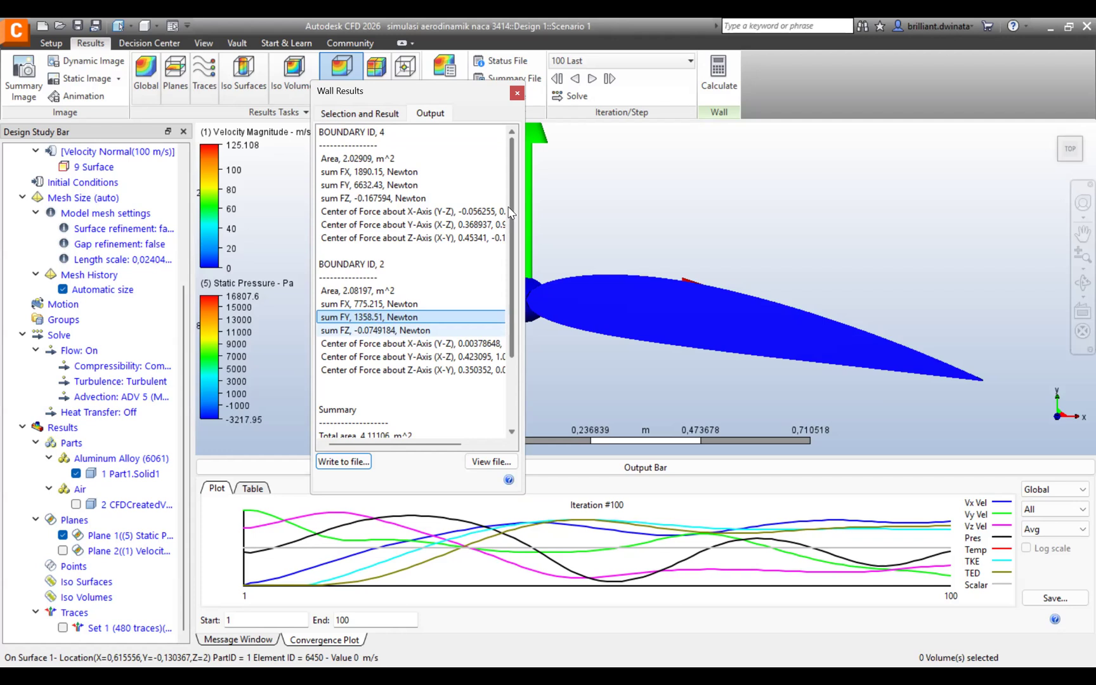
drag(508, 253, 488, 195)
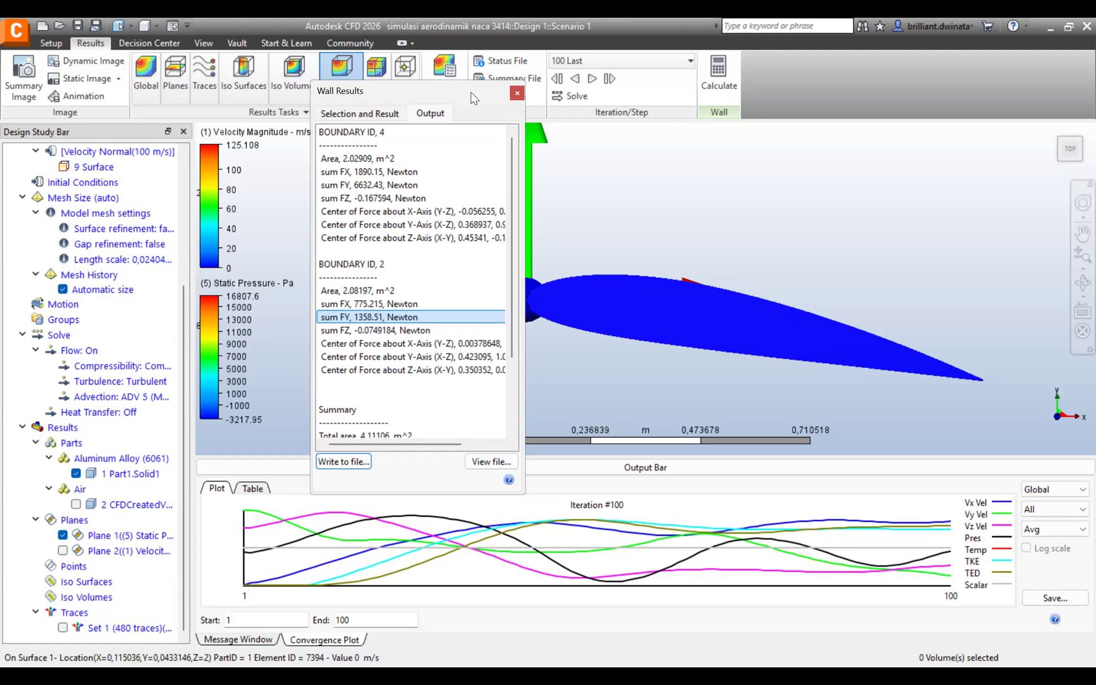
drag(471, 97, 506, 139)
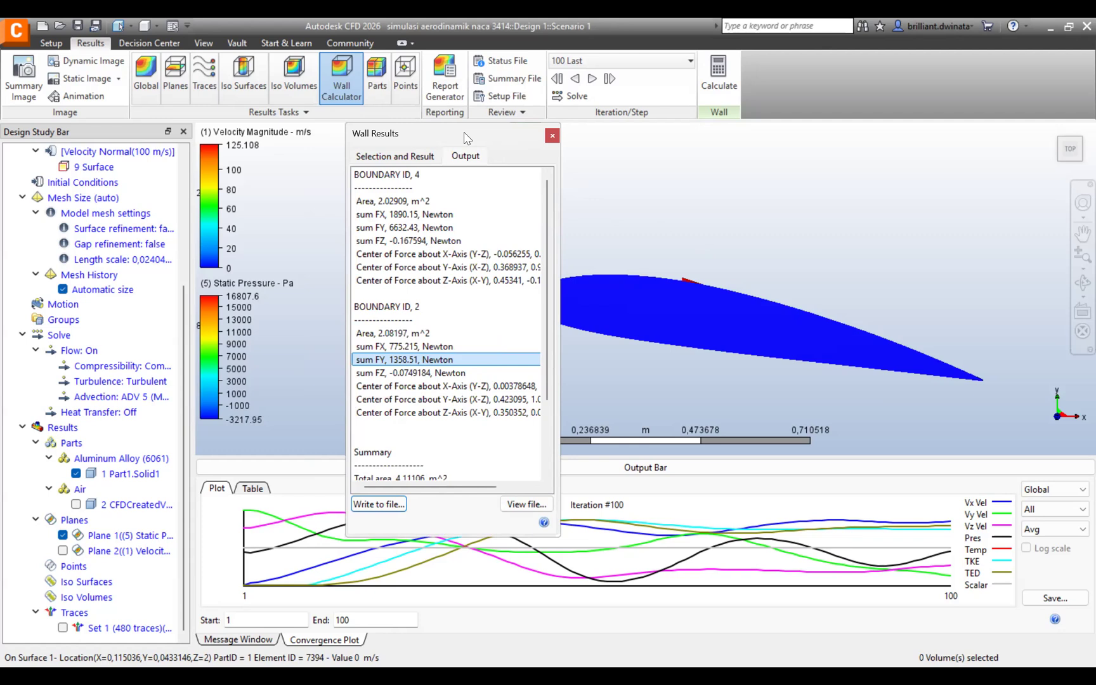
drag(464, 138, 279, 34)
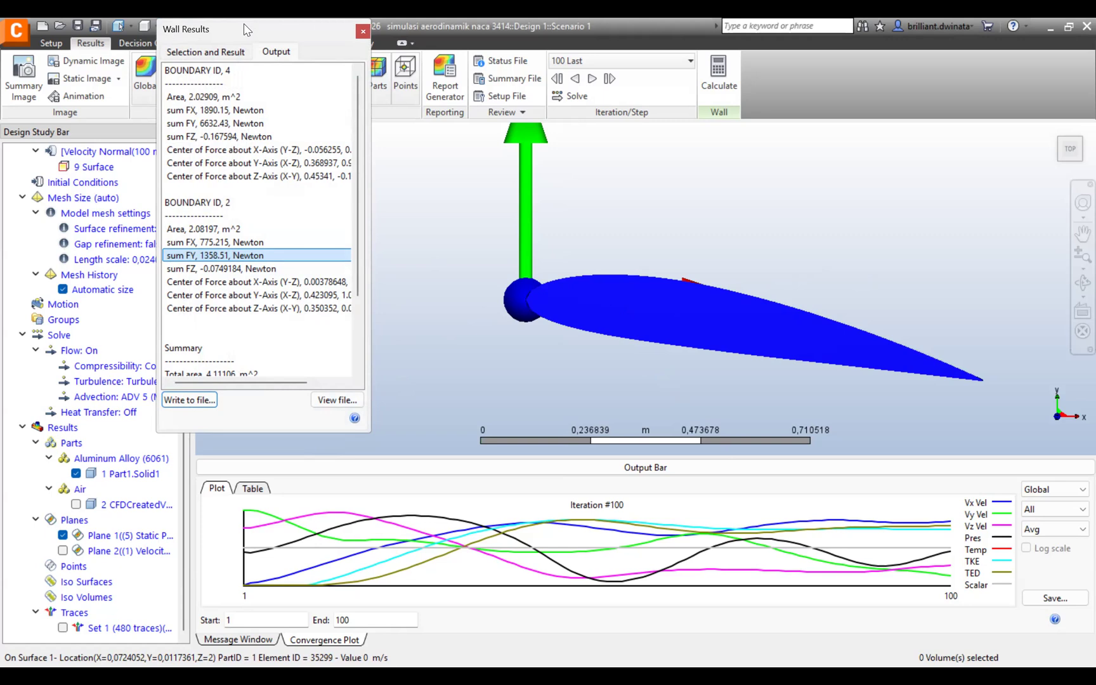
drag(246, 30, 242, 57)
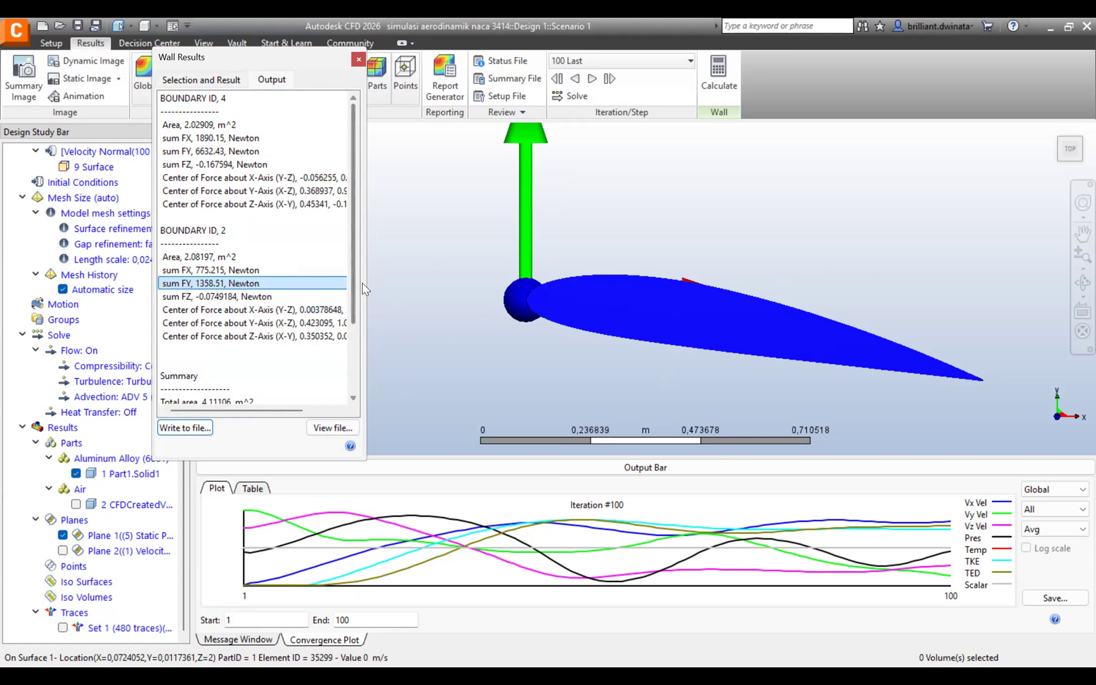
drag(351, 280, 354, 228)
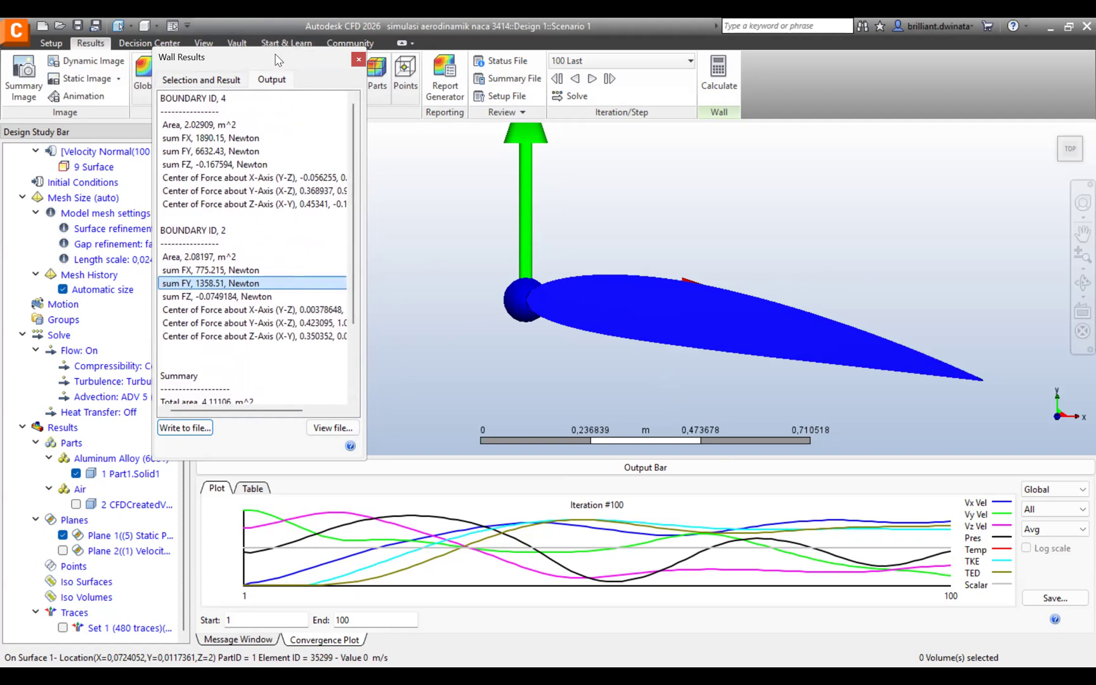
drag(277, 60, 280, 33)
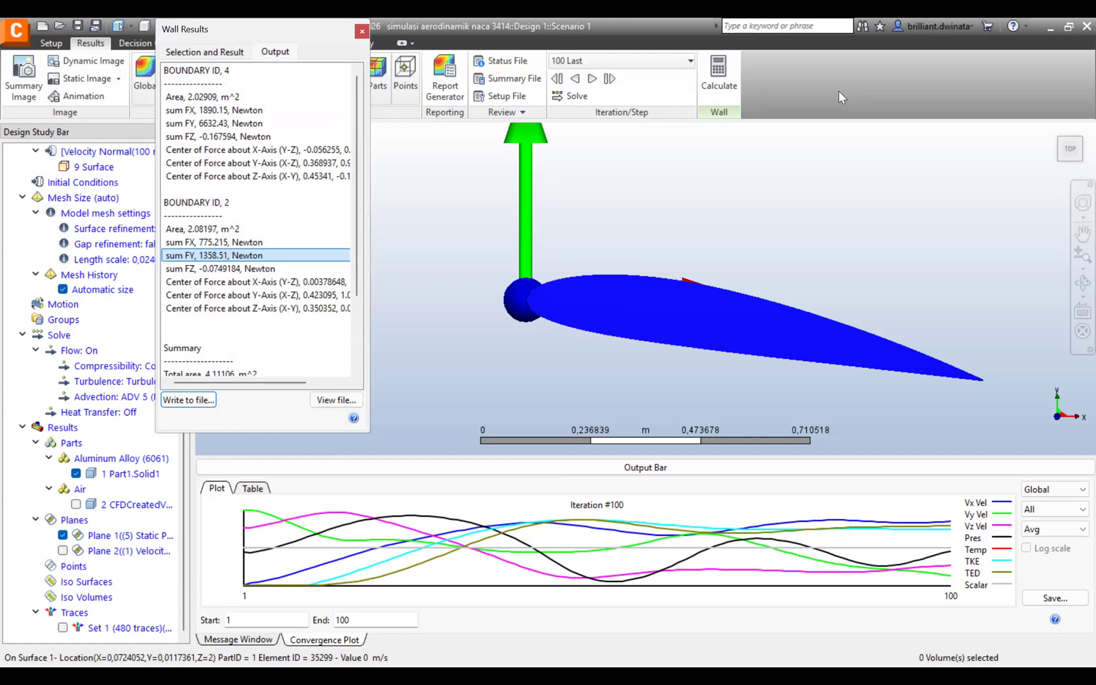